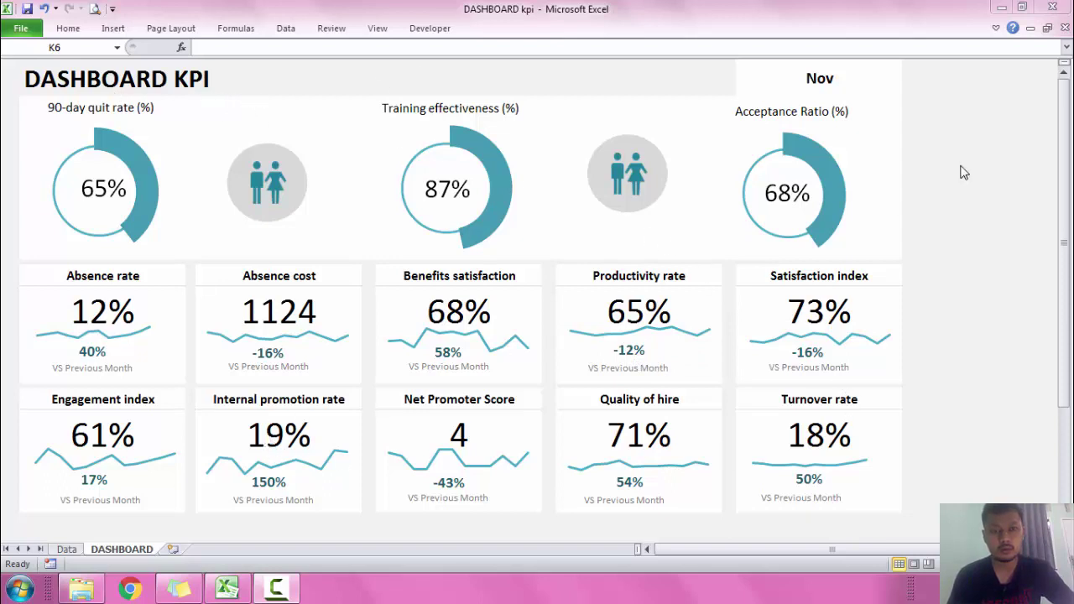
Switch the dashboard month in J1 from Nov to Aug.
left_click(966, 109)
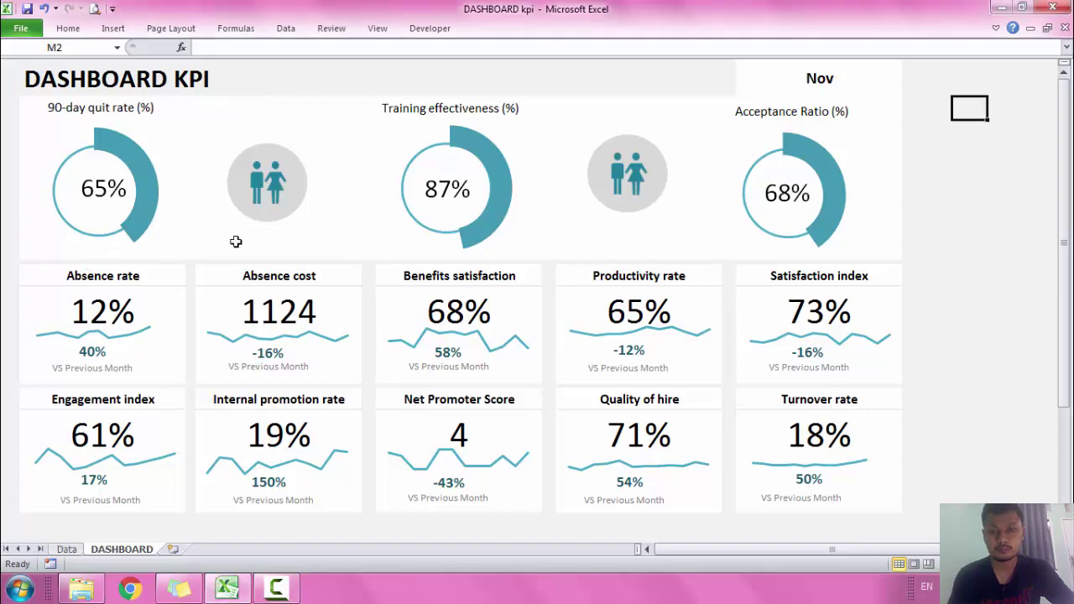
scroll(252, 242, "down", 4)
scroll(302, 240, "up", 4)
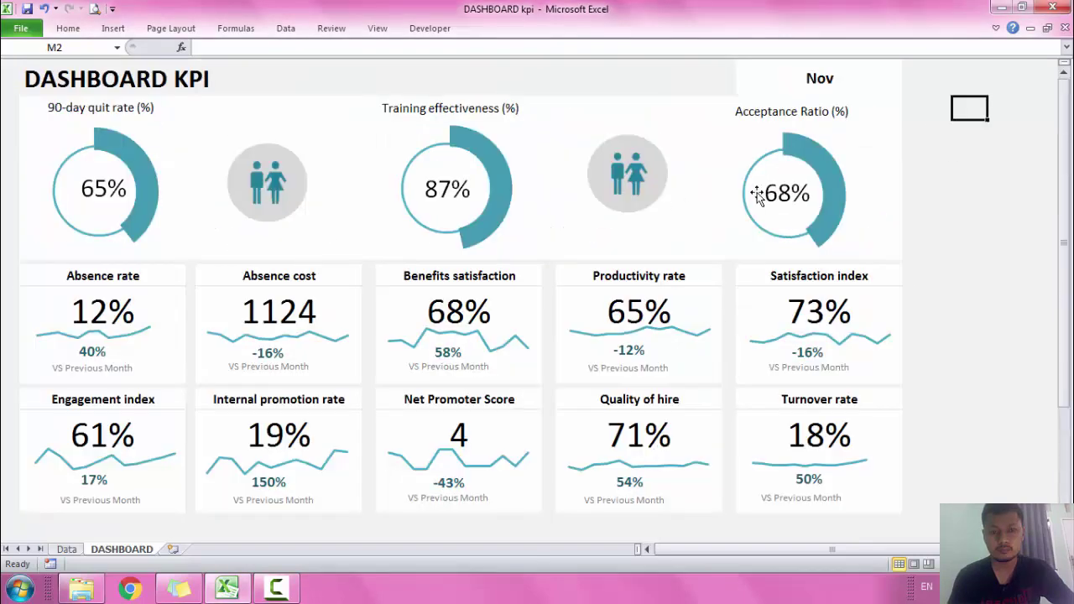
left_click(814, 78)
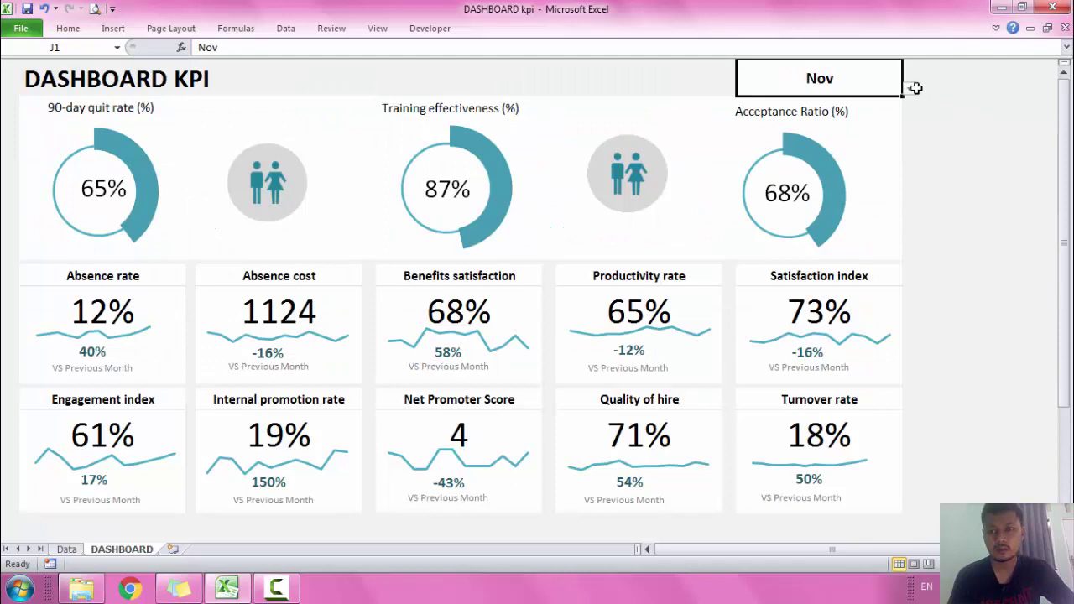
left_click(910, 88)
left_click(887, 124)
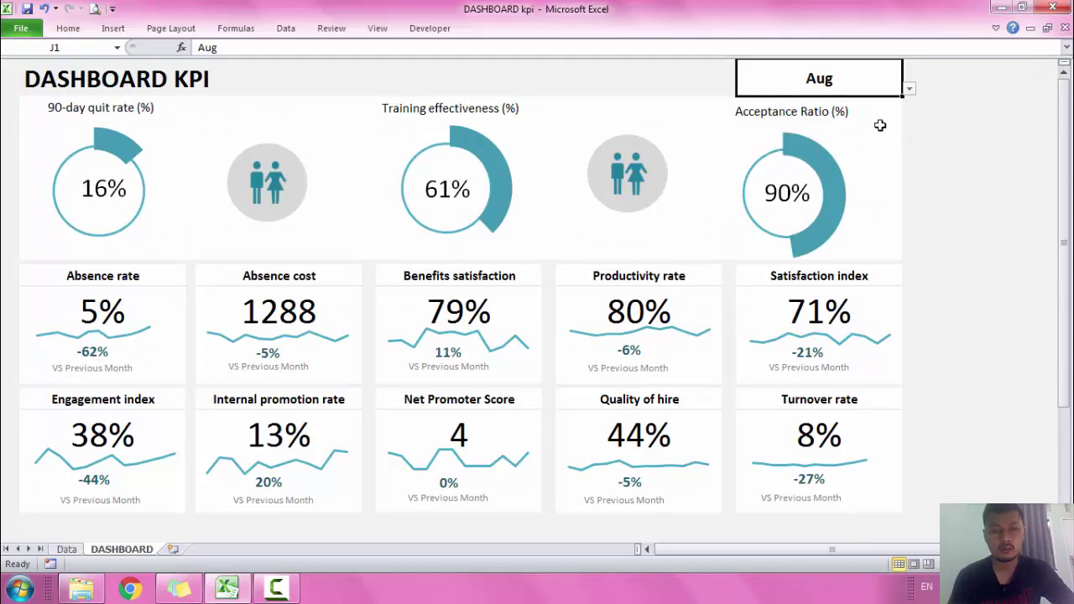
Cycle the month through Dec and Jun, settle on Jul, then view the Data sheet.
left_click(909, 88)
left_click(875, 147)
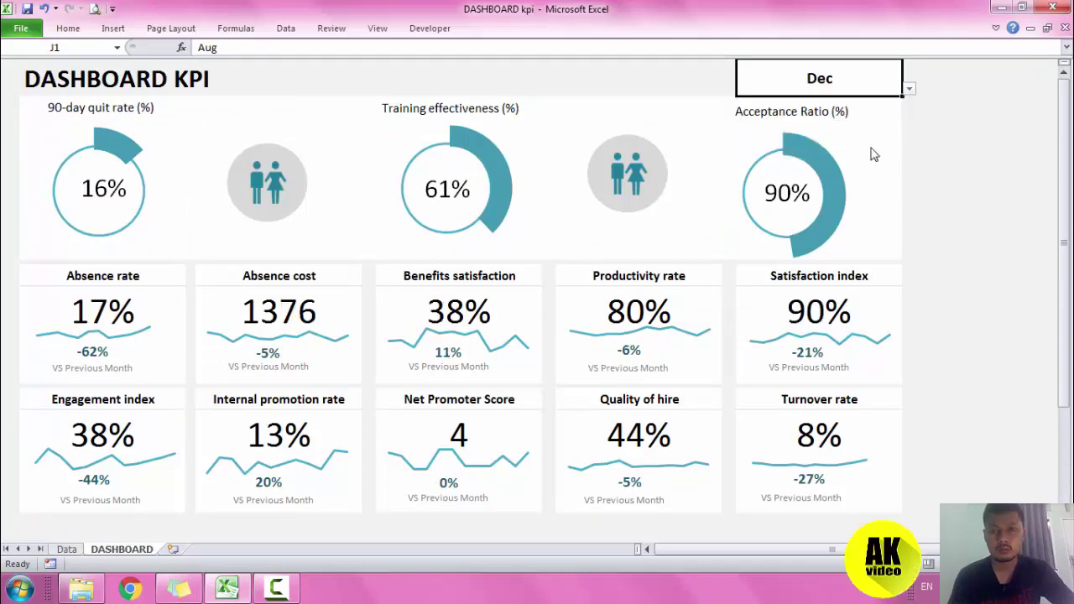
left_click(909, 88)
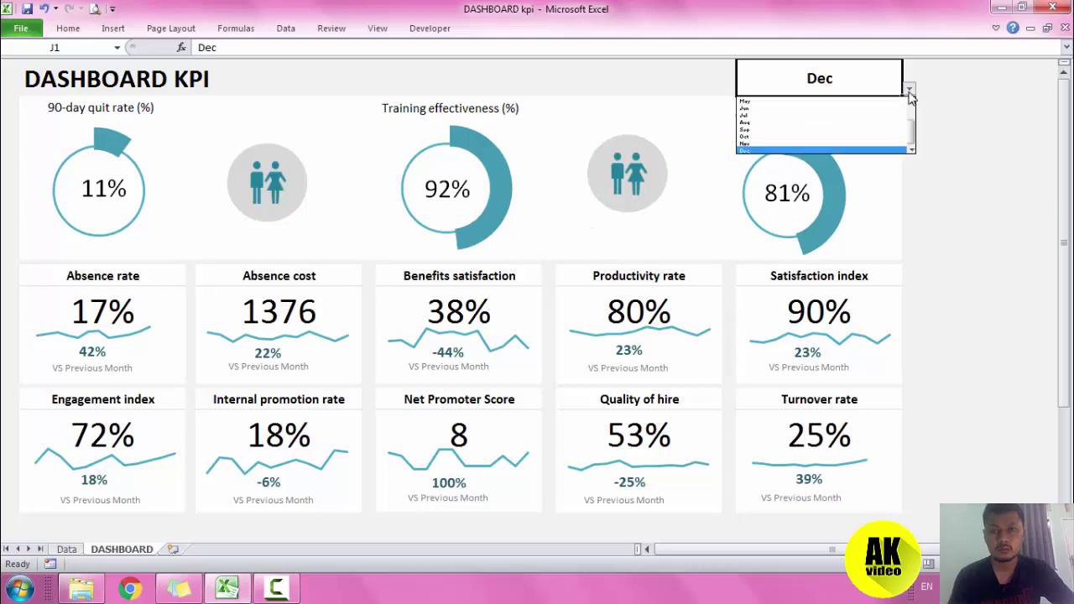
left_click(880, 126)
left_click(909, 88)
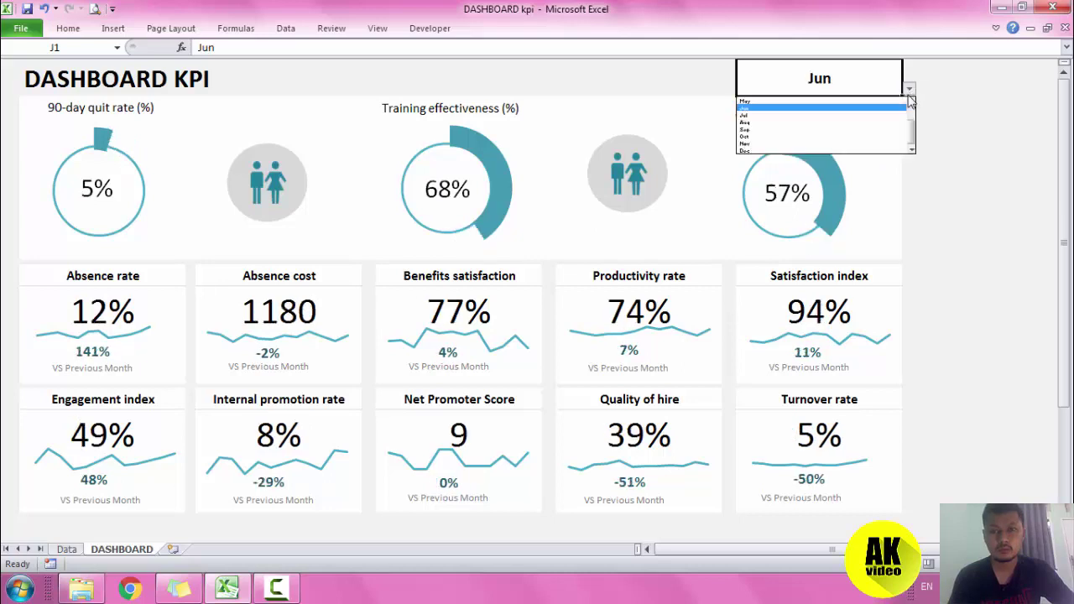
left_click(885, 125)
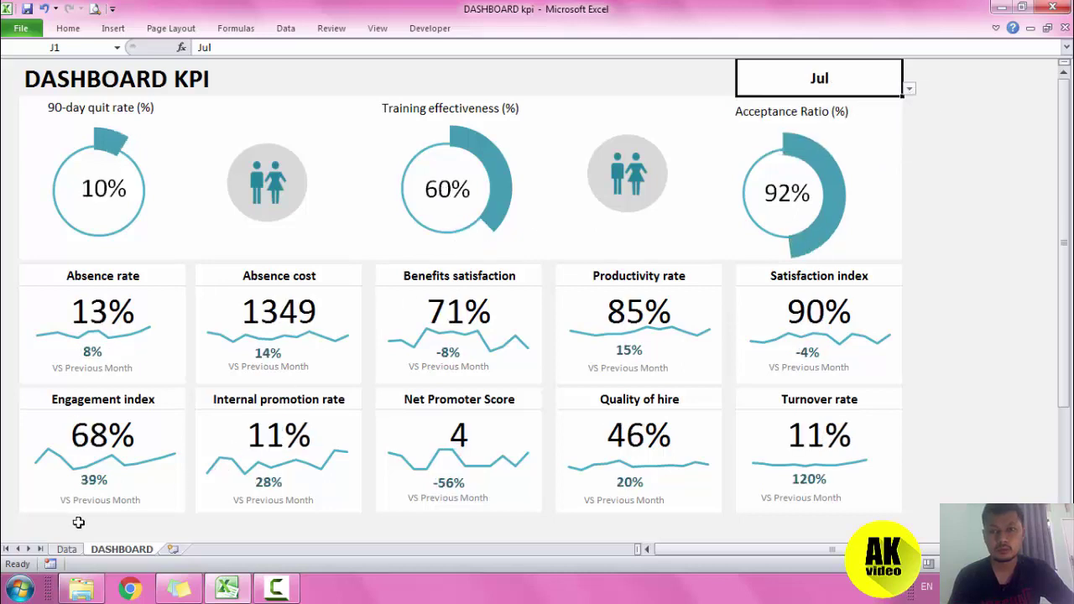
left_click(66, 550)
Browse the DATA KPI 2019 and Rating UP Or Down tables, then go back to DASHBOARD.
scroll(360, 237, "up", 5)
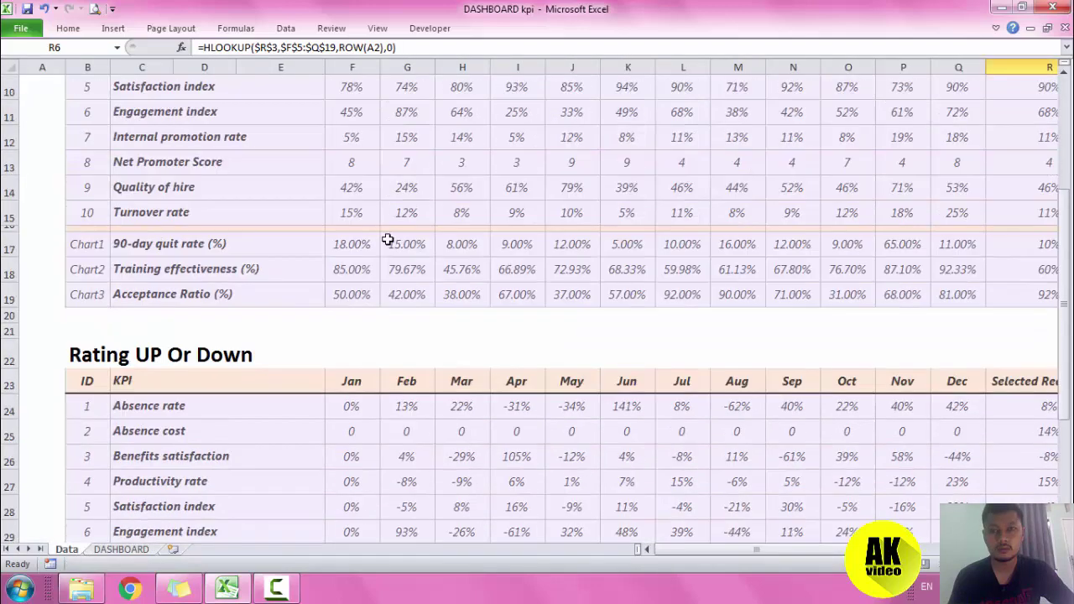
scroll(415, 240, "up", 3)
left_click_drag(687, 552, 701, 554)
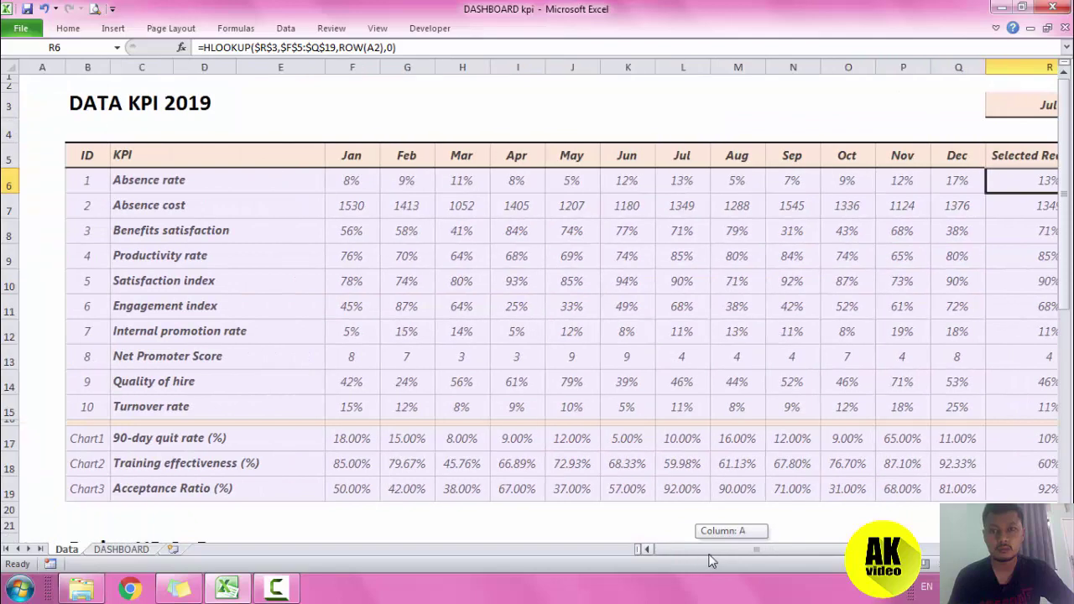
left_click_drag(700, 554, 736, 551)
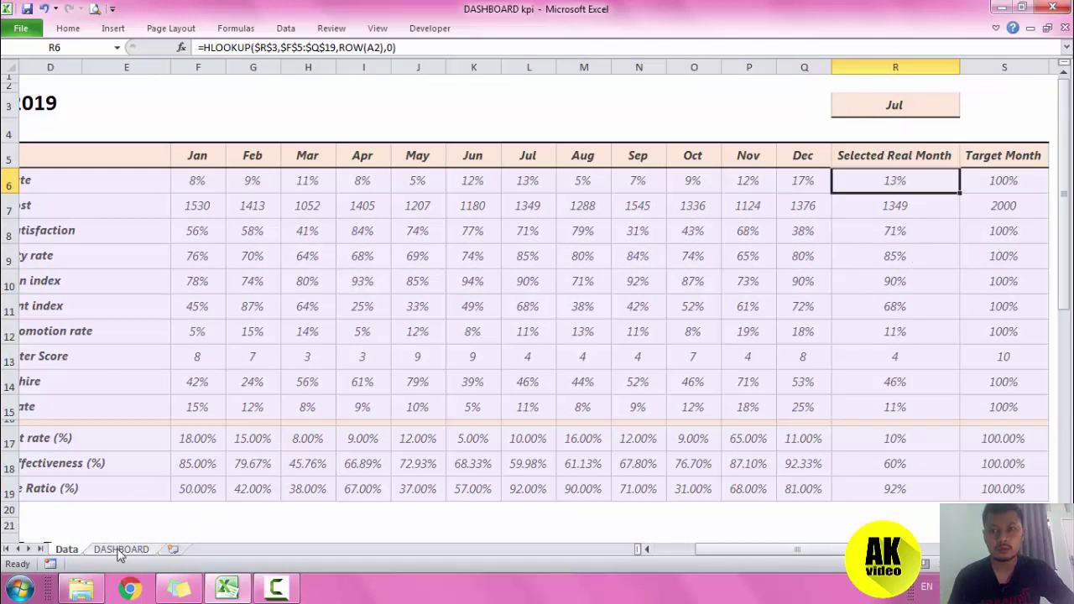
left_click_drag(726, 552, 674, 549)
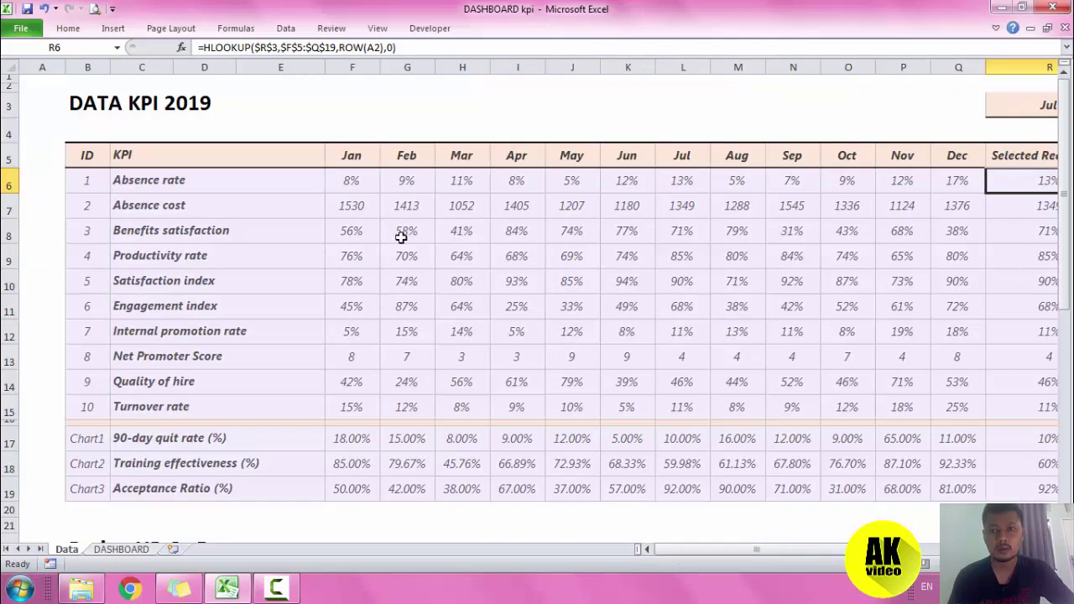
left_click(393, 186)
scroll(348, 336, "down", 4)
scroll(319, 372, "down", 2)
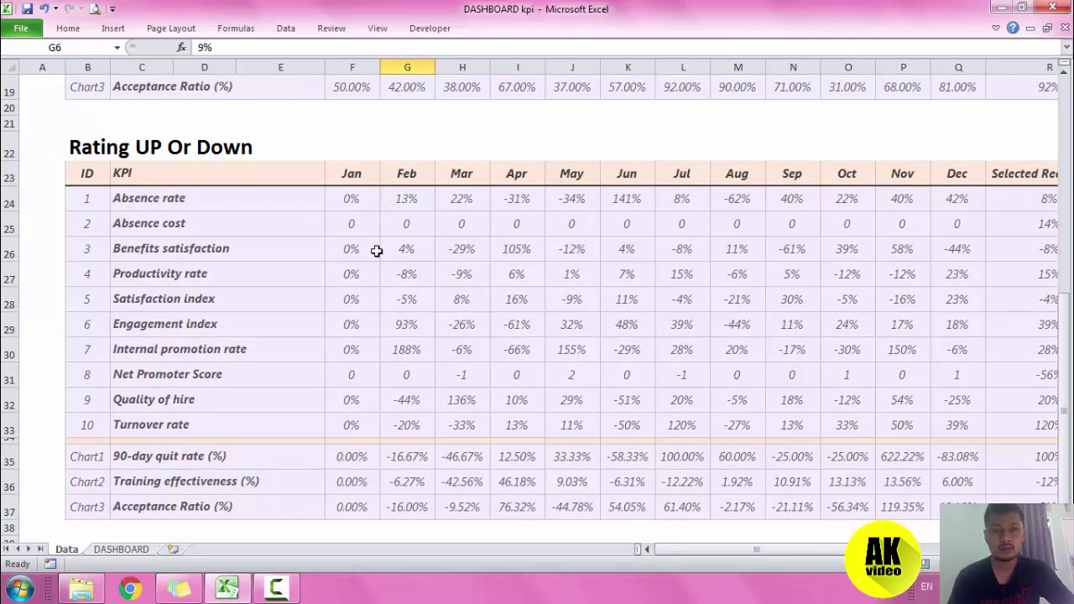
scroll(394, 343, "up", 4)
scroll(394, 344, "up", 2)
left_click(122, 549)
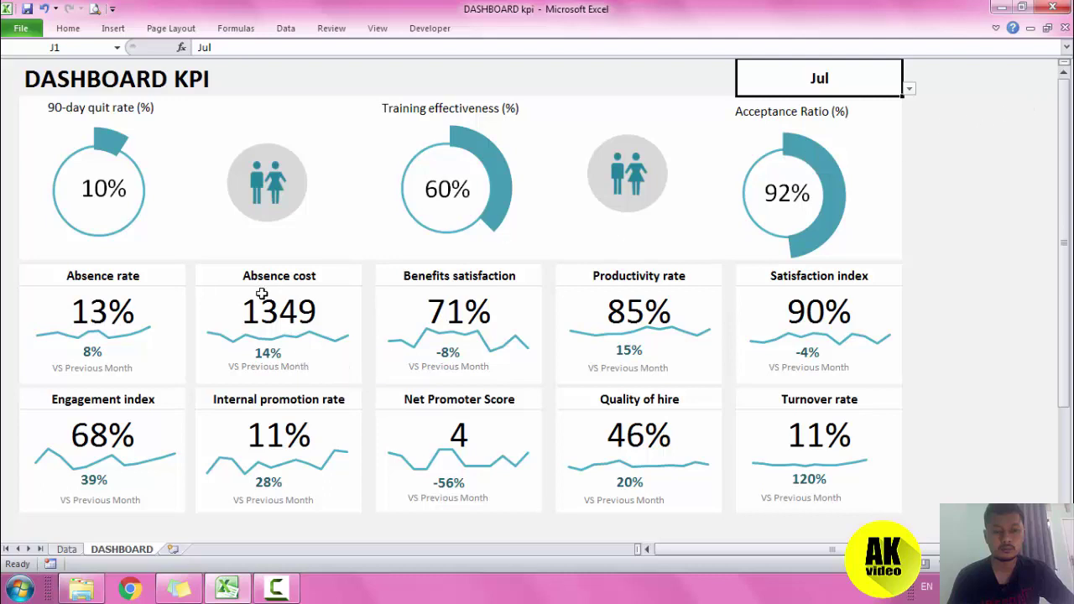
Insert a new worksheet and rename it 'DASHBOARD 2'.
left_click(959, 145)
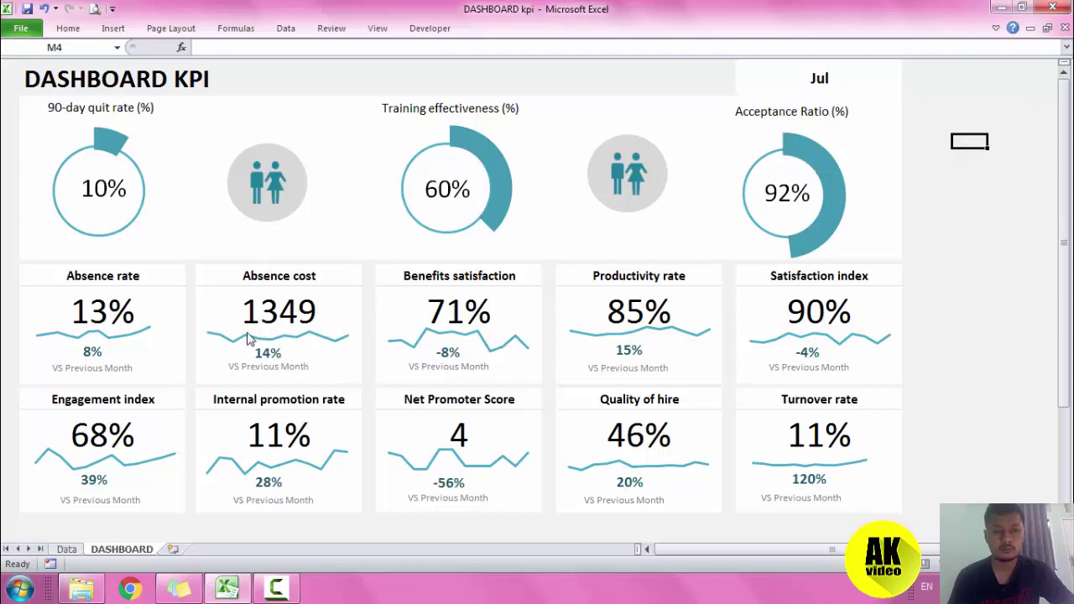
left_click(172, 549)
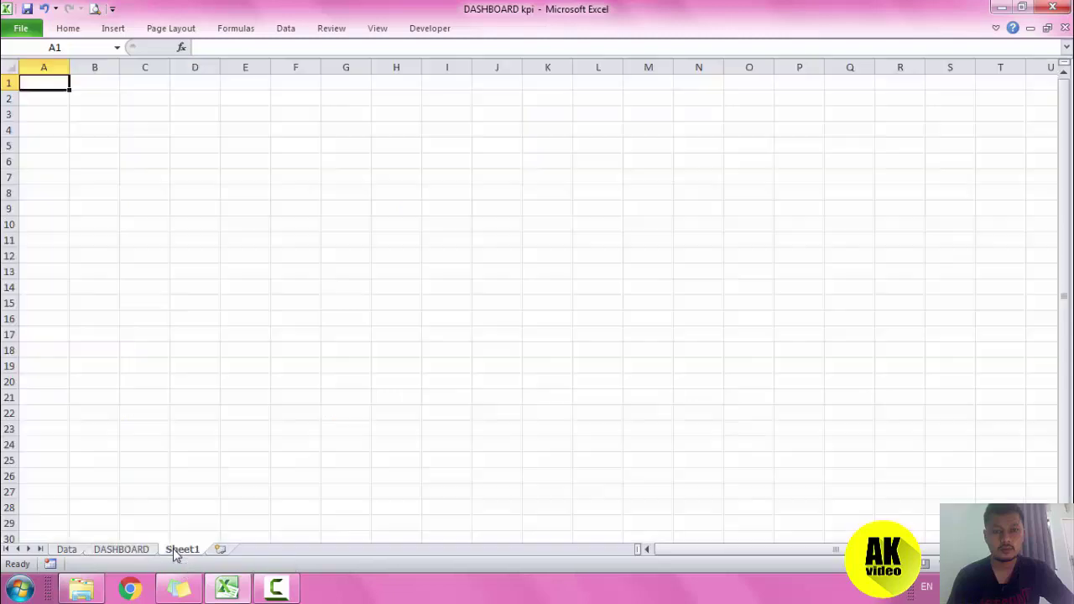
right_click(180, 550)
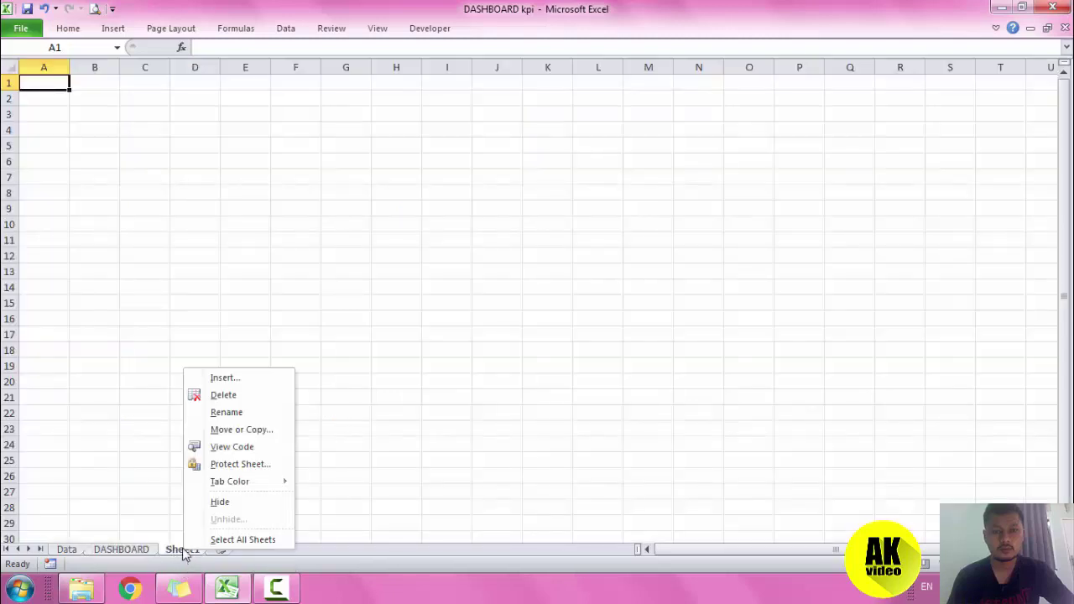
left_click(258, 412)
type("da")
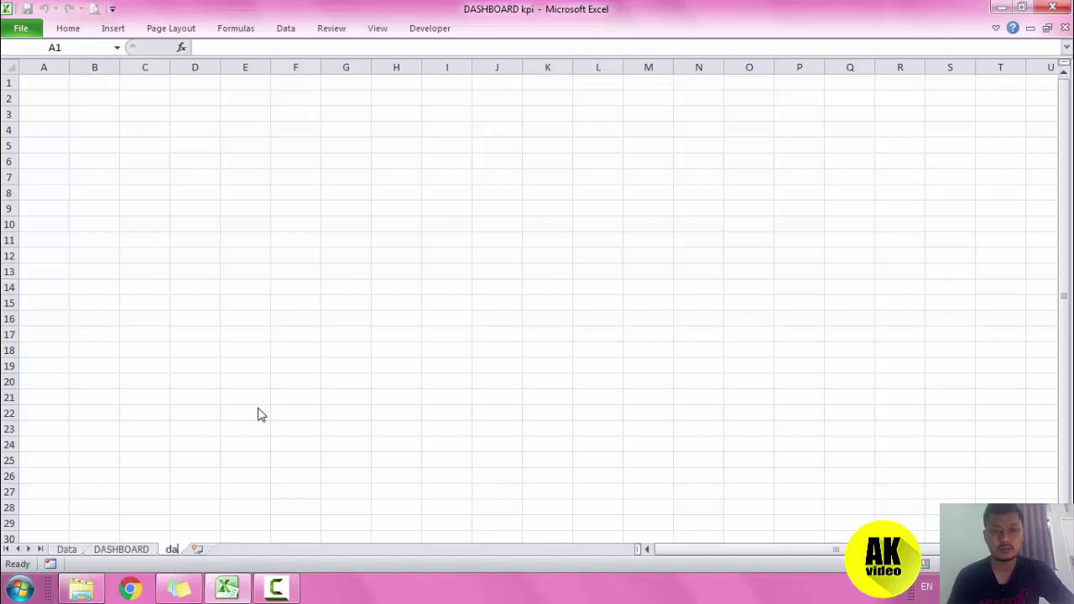
type("s")
key("BackSpace")
key("BackSpace")
key("BackSpace")
type("DASHBOARD")
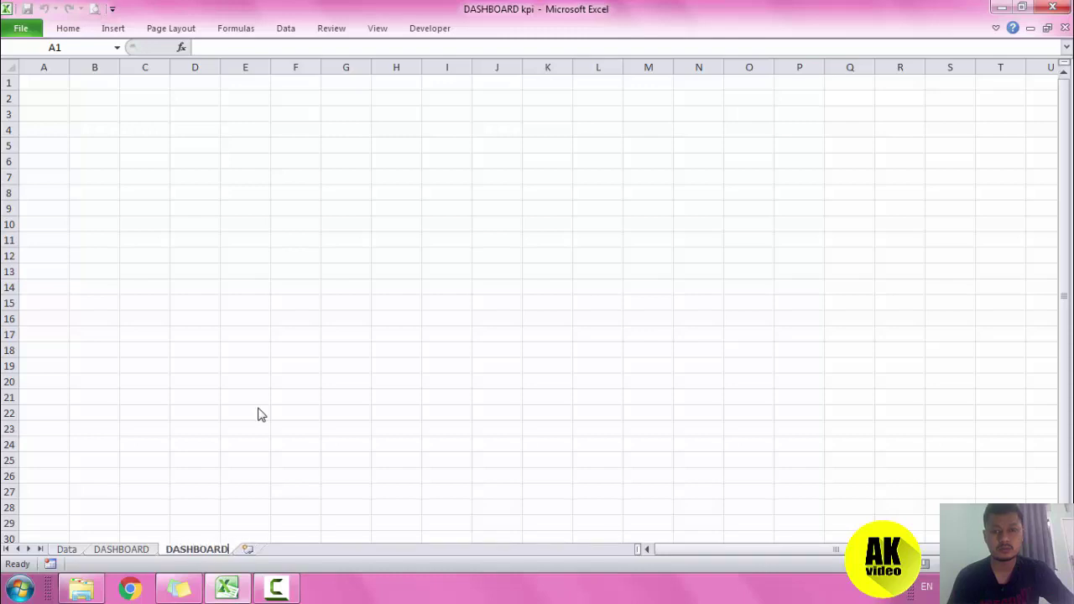
type(" 2")
key("Return")
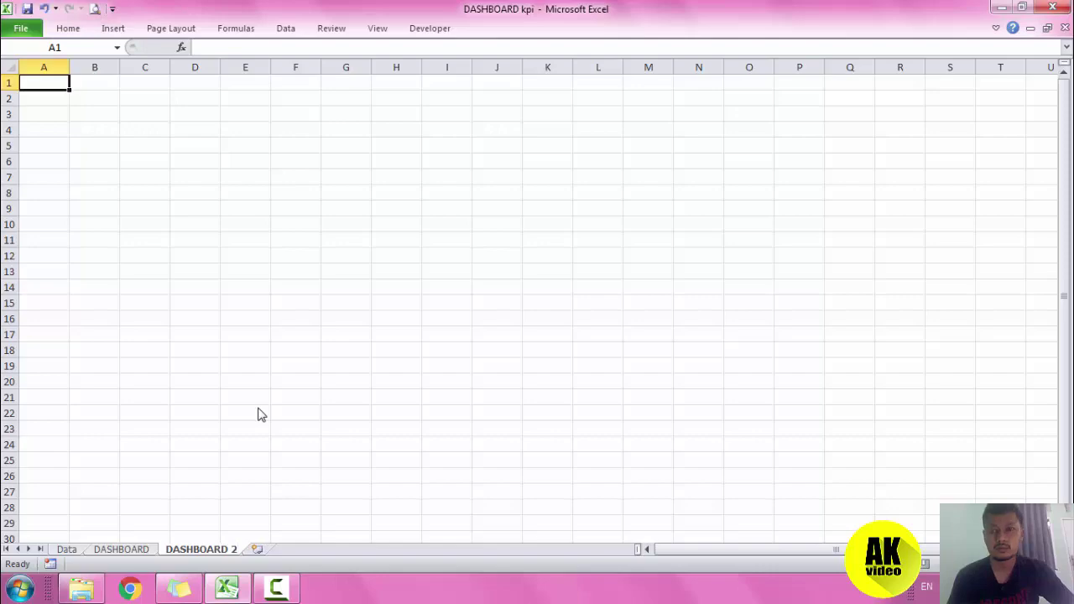
left_click(122, 549)
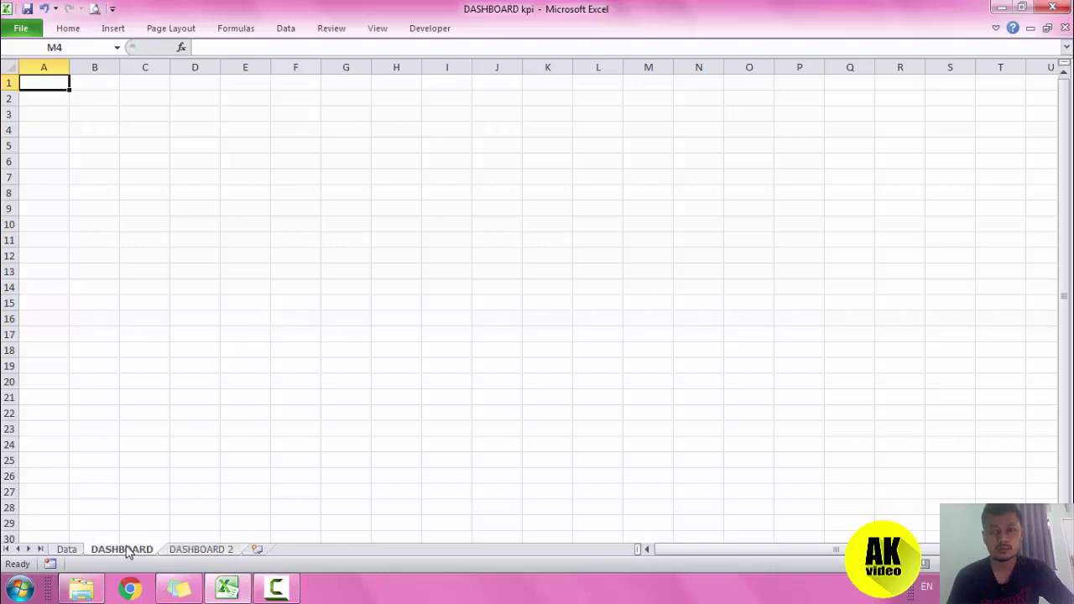
scroll(508, 222, "down", 5)
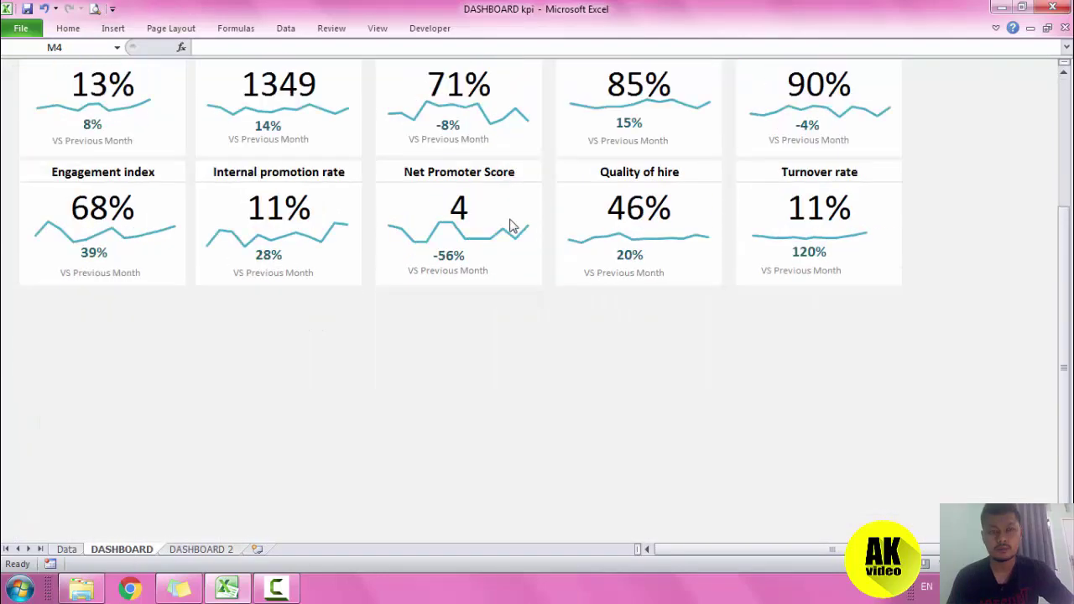
left_click(531, 150)
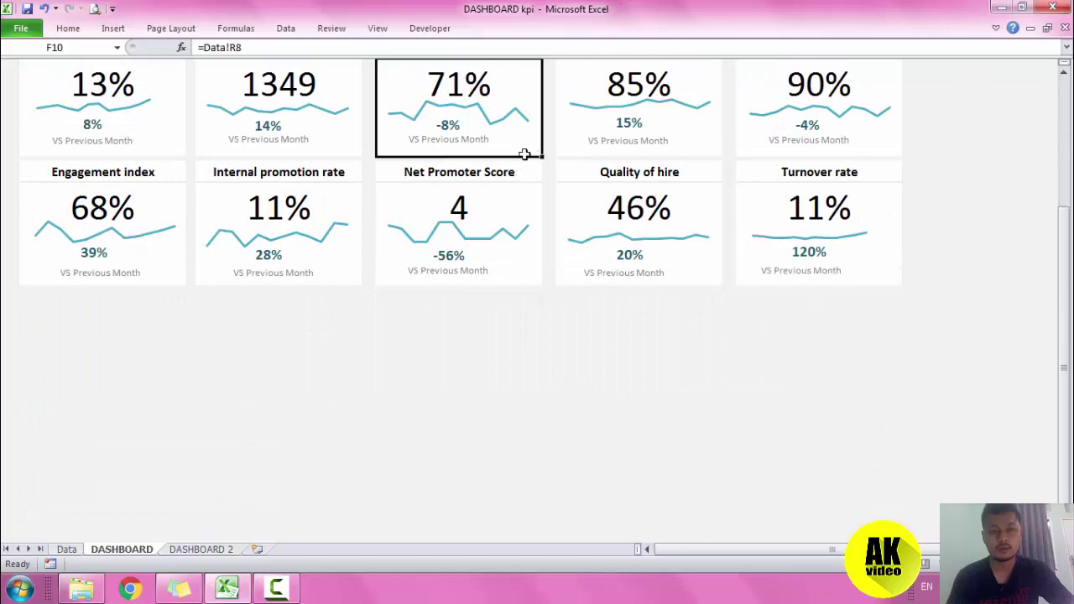
scroll(525, 151, "up", 5)
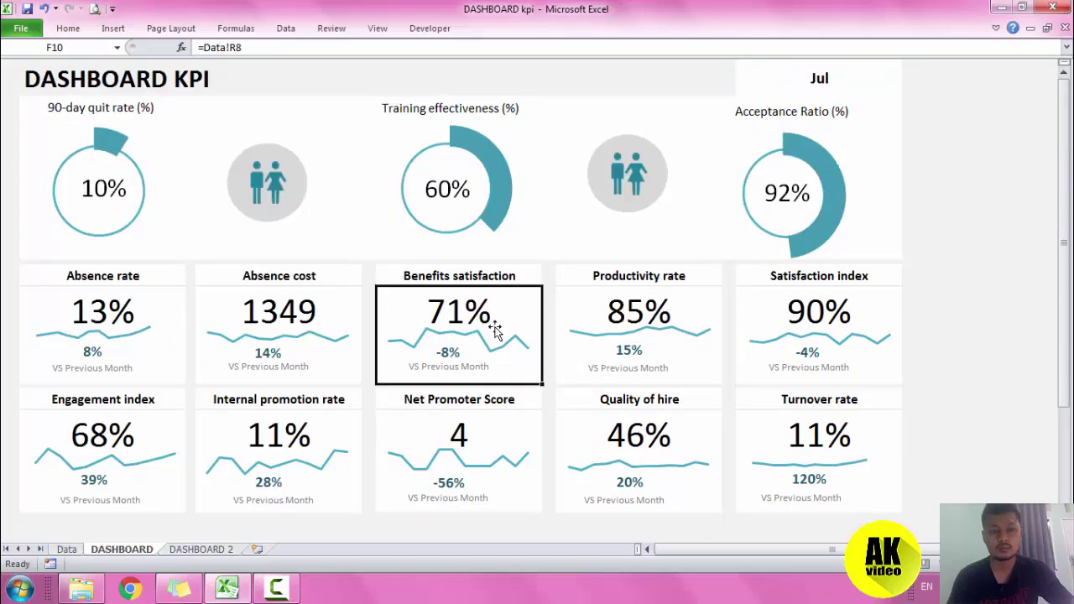
left_click(529, 277)
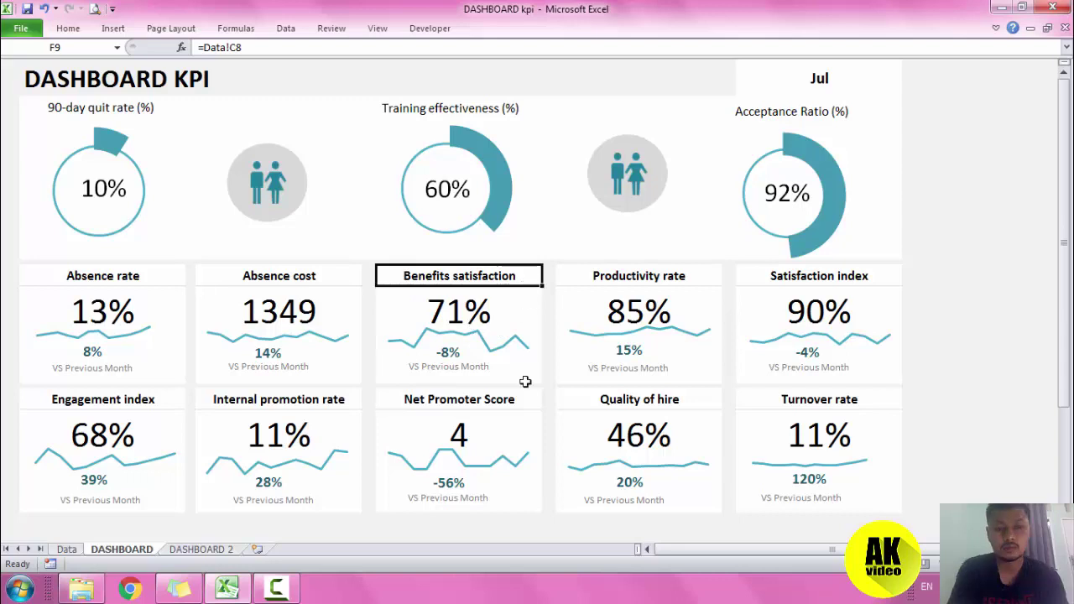
left_click(523, 378)
left_click(522, 386)
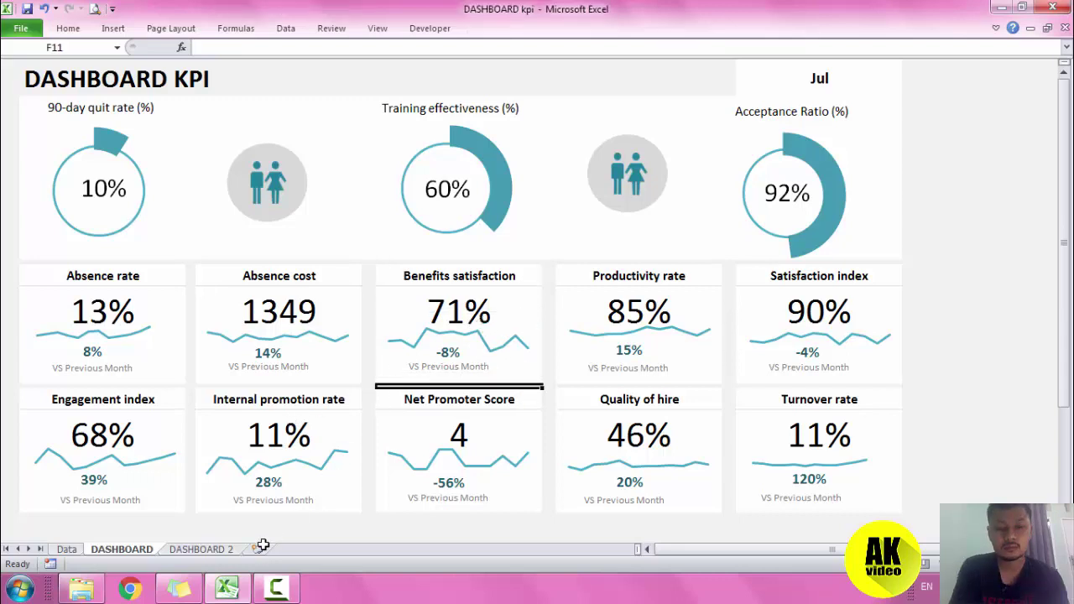
left_click(193, 548)
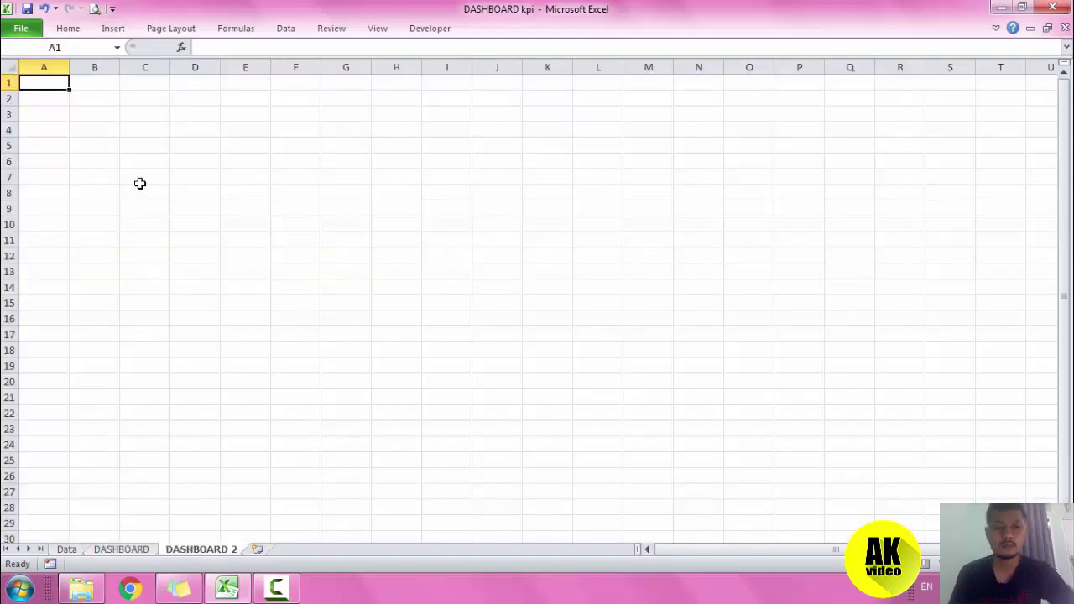
Turn off gridlines on DASHBOARD 2 and shrink column A to a thin margin.
left_click(377, 29)
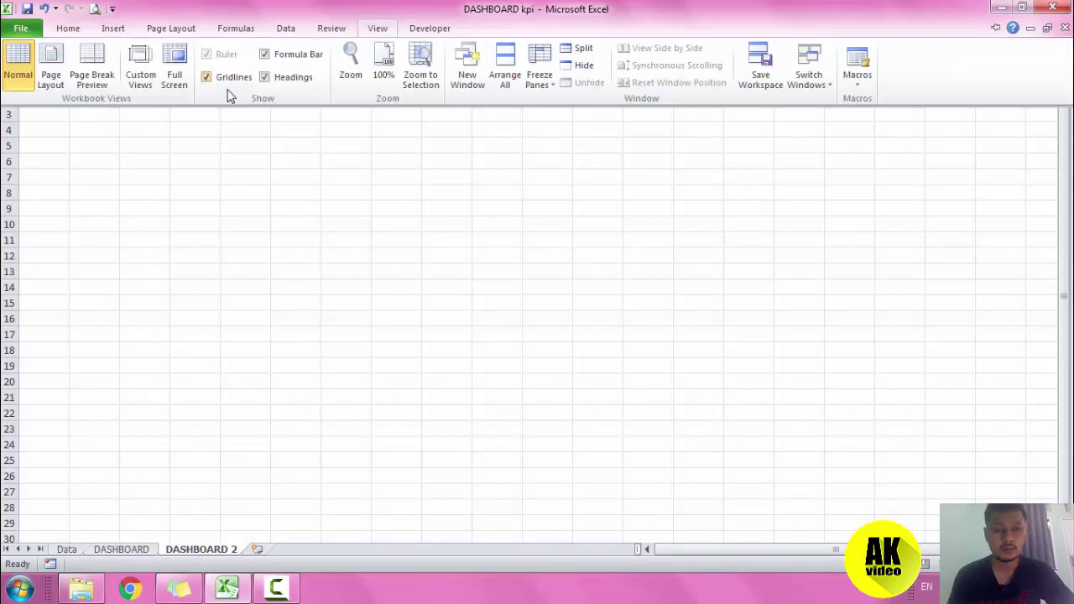
left_click(219, 79)
key("ctrl+F1")
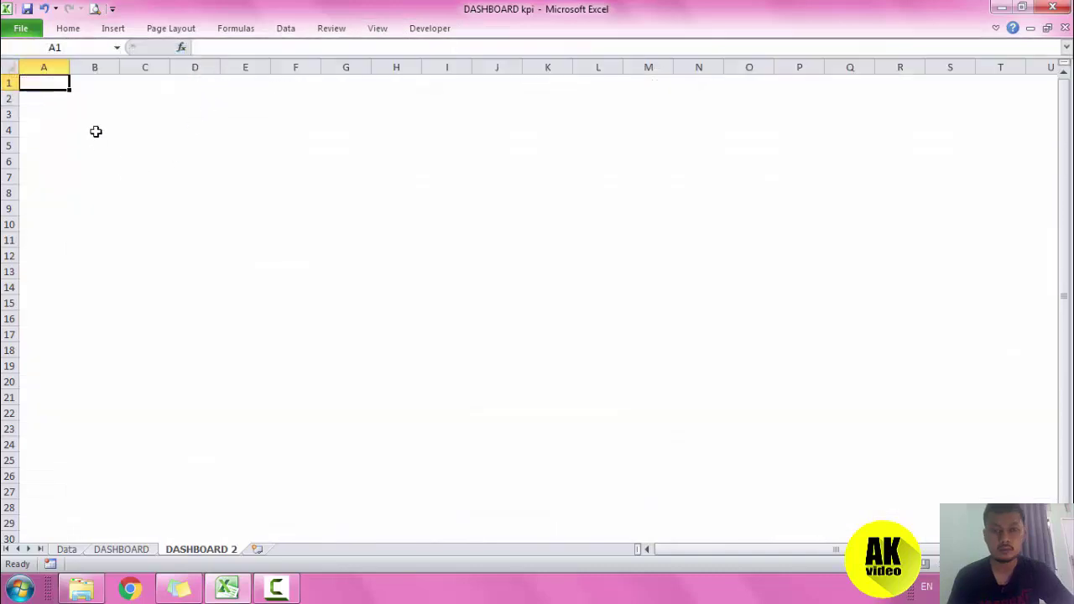
left_click_drag(69, 67, 35, 67)
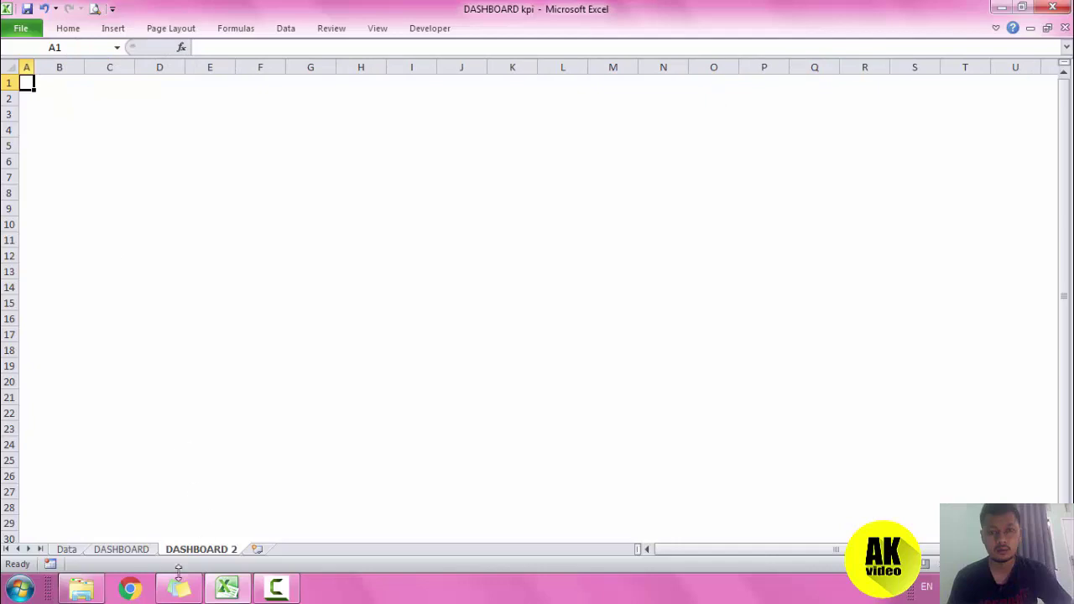
left_click(122, 549)
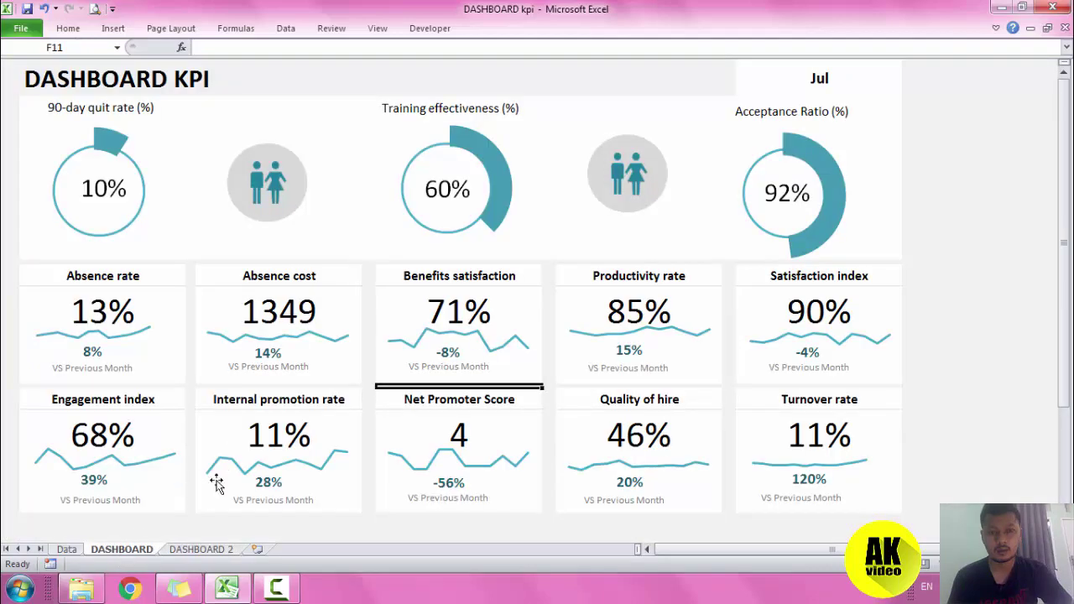
left_click(205, 549)
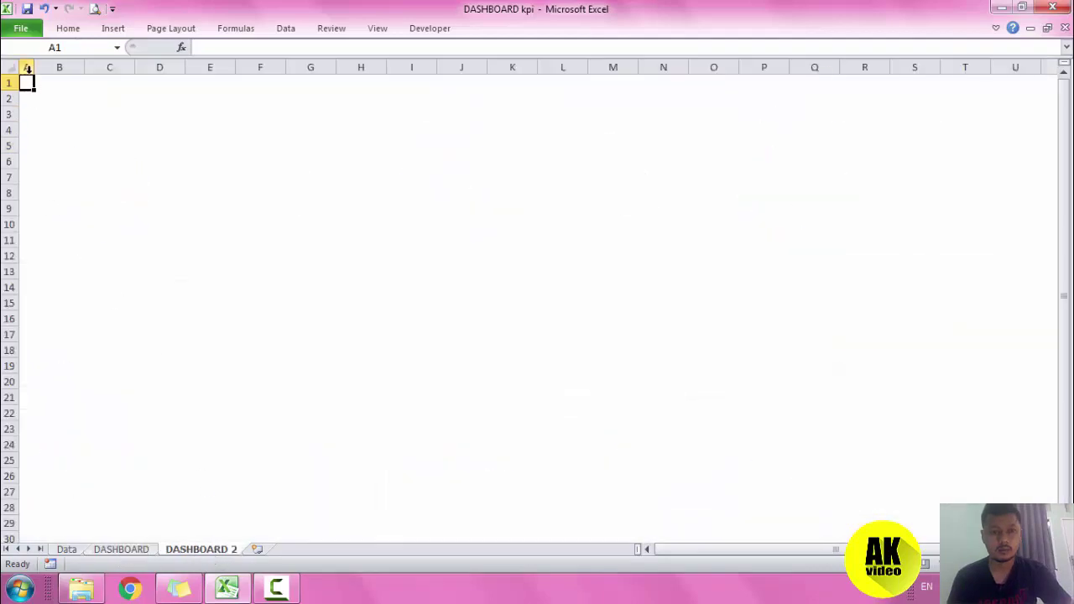
Fill the range A1:V30 with light grey.
left_click_drag(26, 81, 1005, 124)
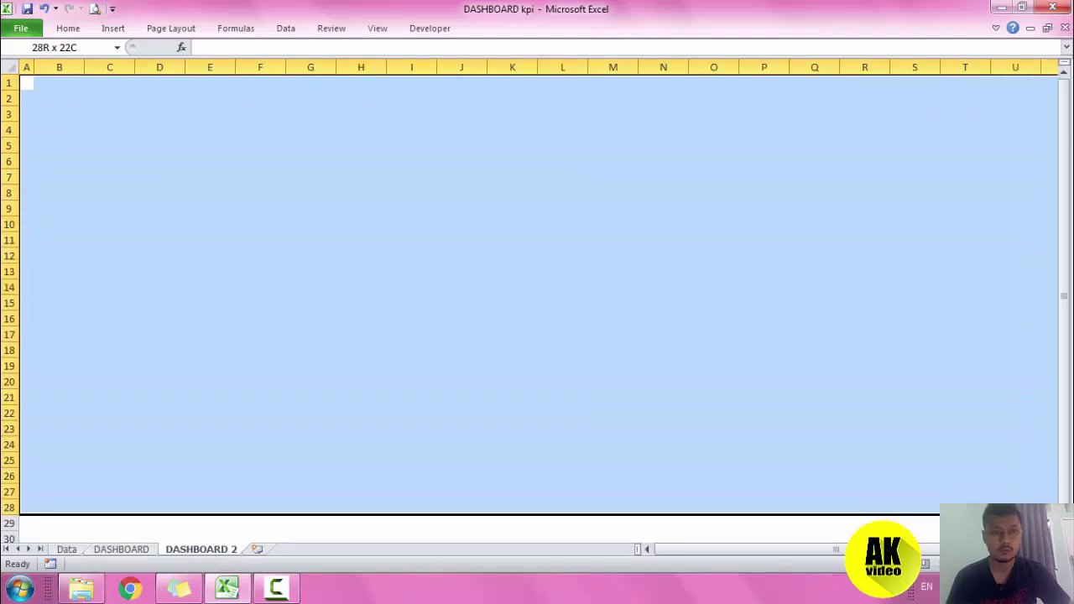
left_click_drag(1037, 123, 1040, 541)
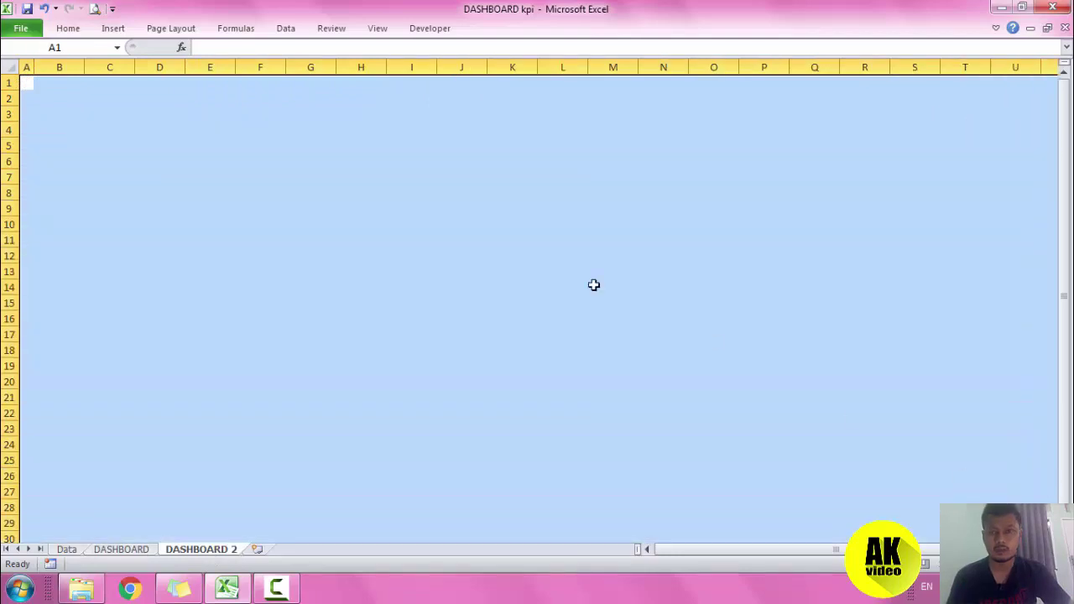
left_click(68, 29)
left_click(248, 77)
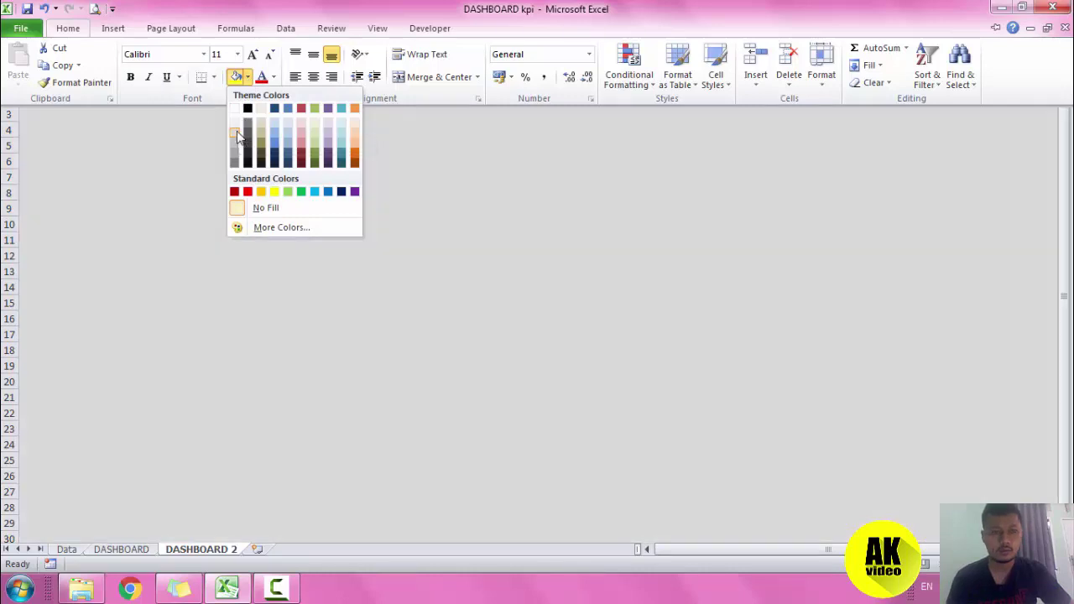
left_click(235, 132)
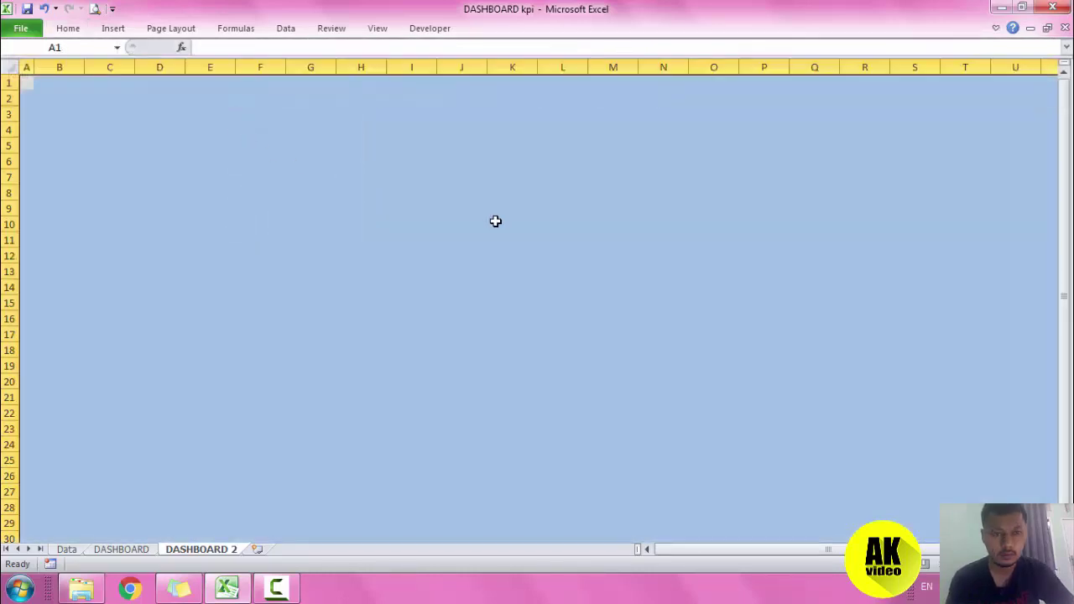
left_click(494, 220)
scroll(300, 256, "down", 3)
scroll(299, 256, "up", 3)
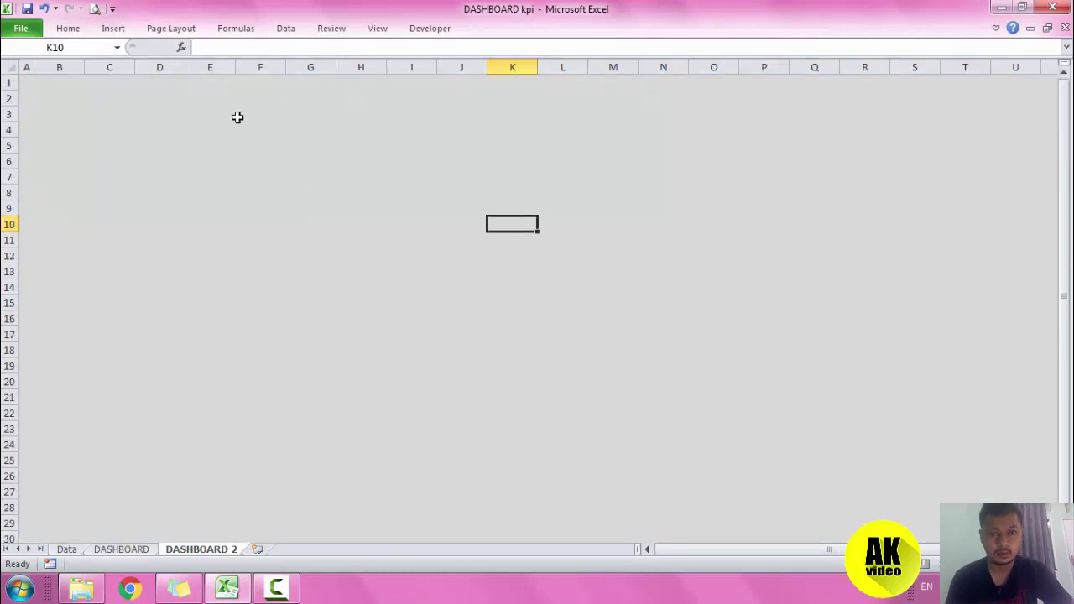
Save the workbook, glance at DASHBOARD, and return to DASHBOARD 2.
left_click(25, 9)
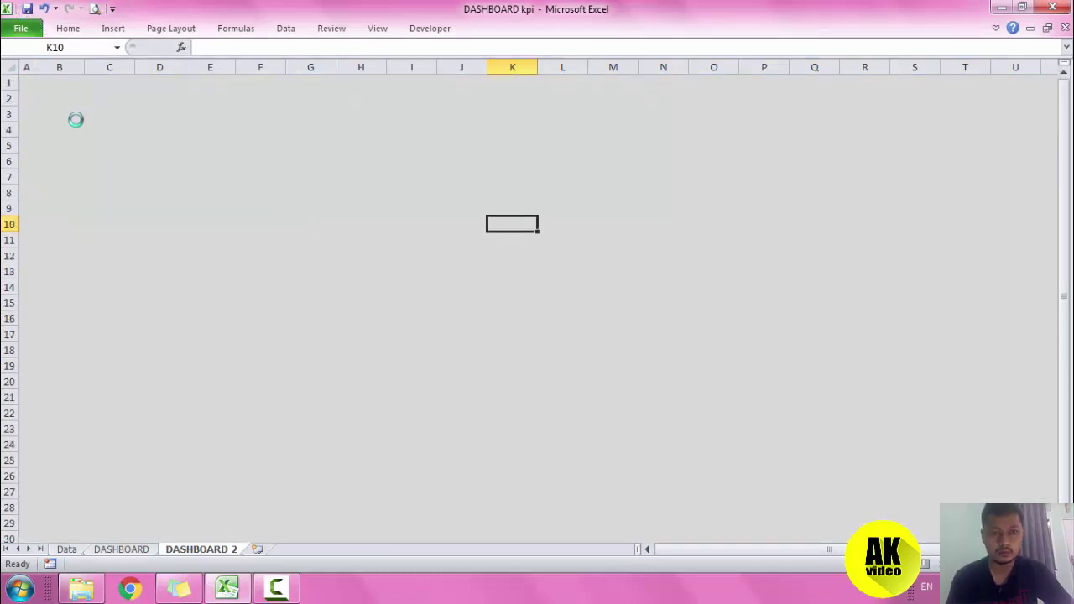
left_click(122, 550)
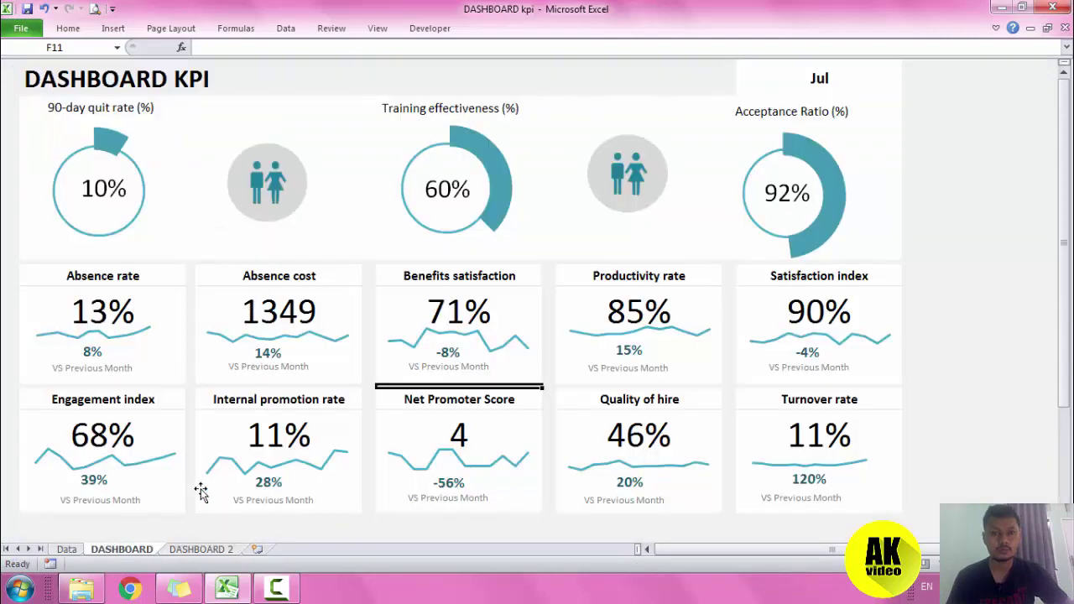
left_click(178, 549)
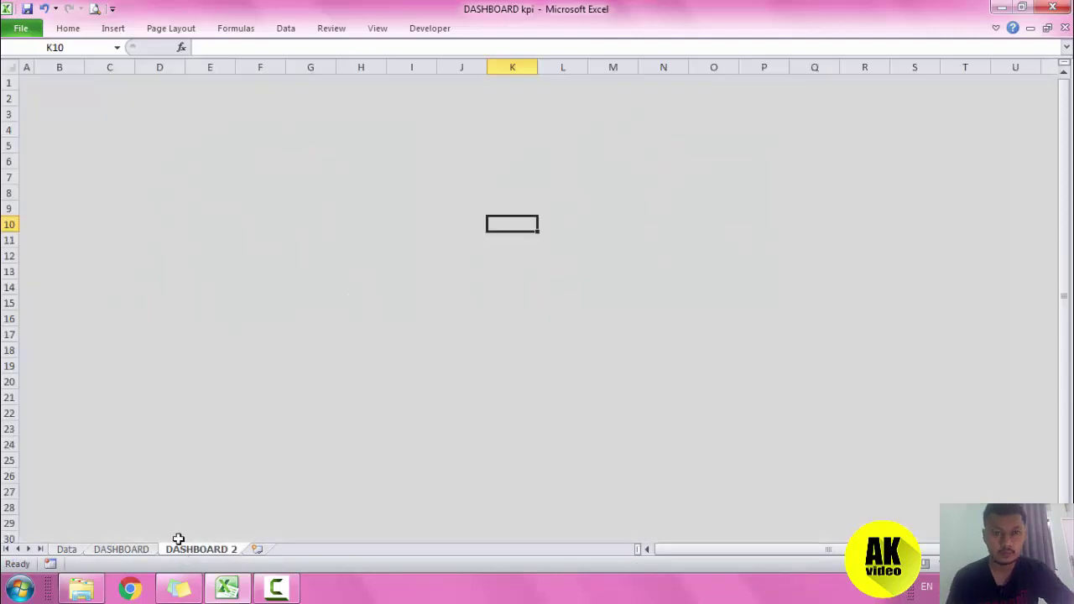
Fill B4:U14 with white to form the title band.
left_click(59, 107)
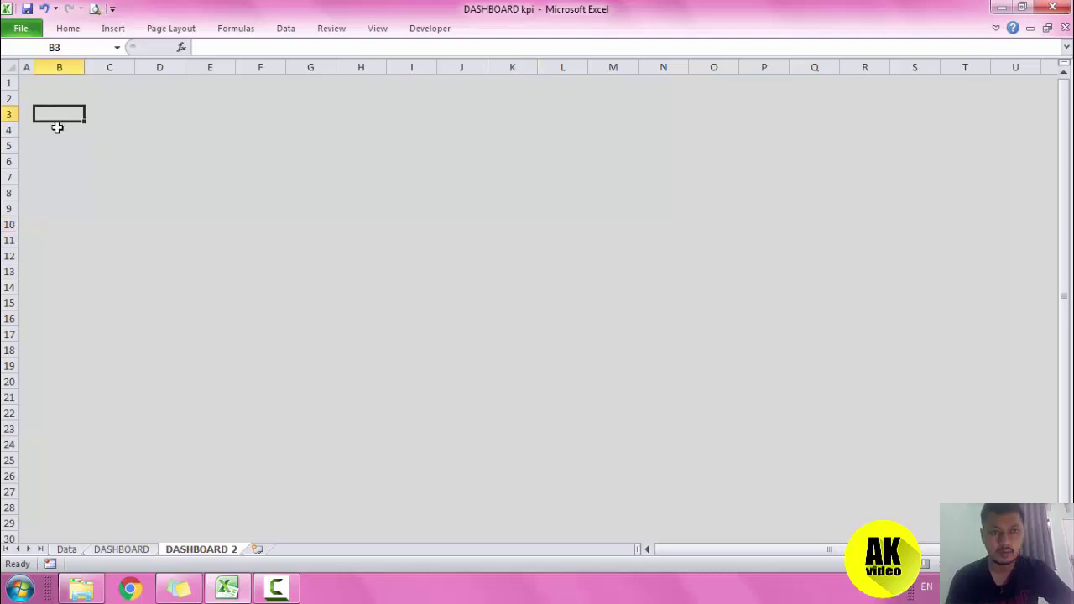
left_click_drag(48, 130, 1000, 217)
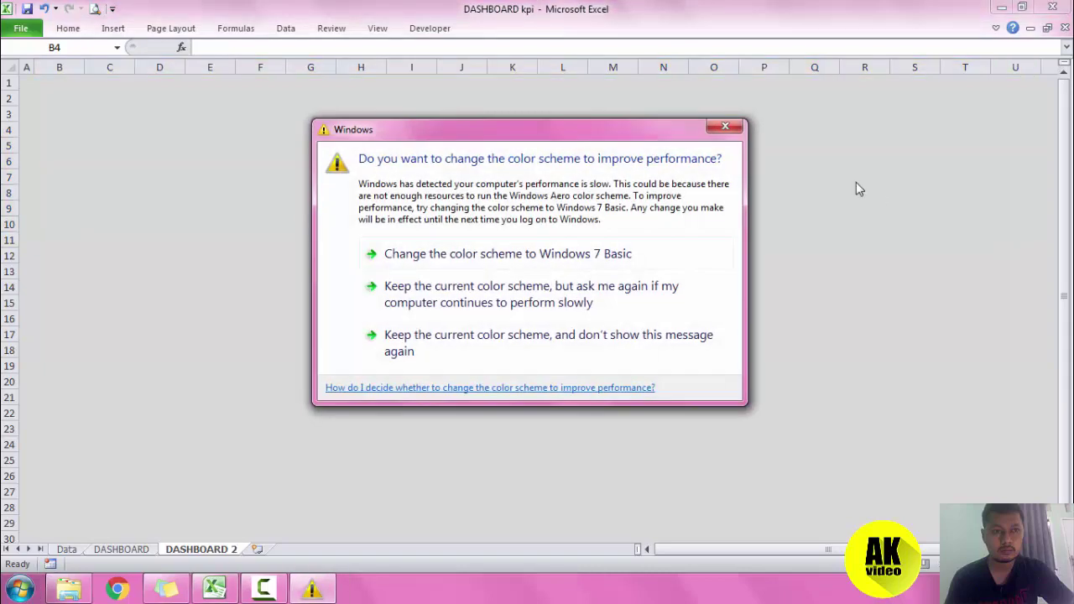
left_click(711, 129)
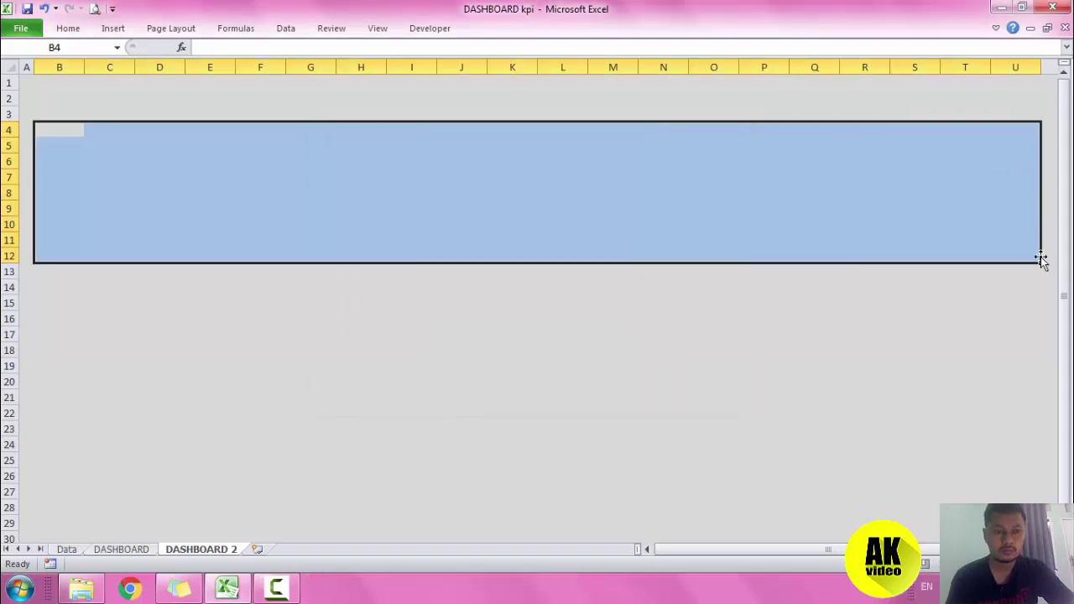
mouse_move(1032, 270)
left_mouse_down()
mouse_move(59, 99)
mouse_move(434, 185)
mouse_move(994, 281)
left_mouse_up()
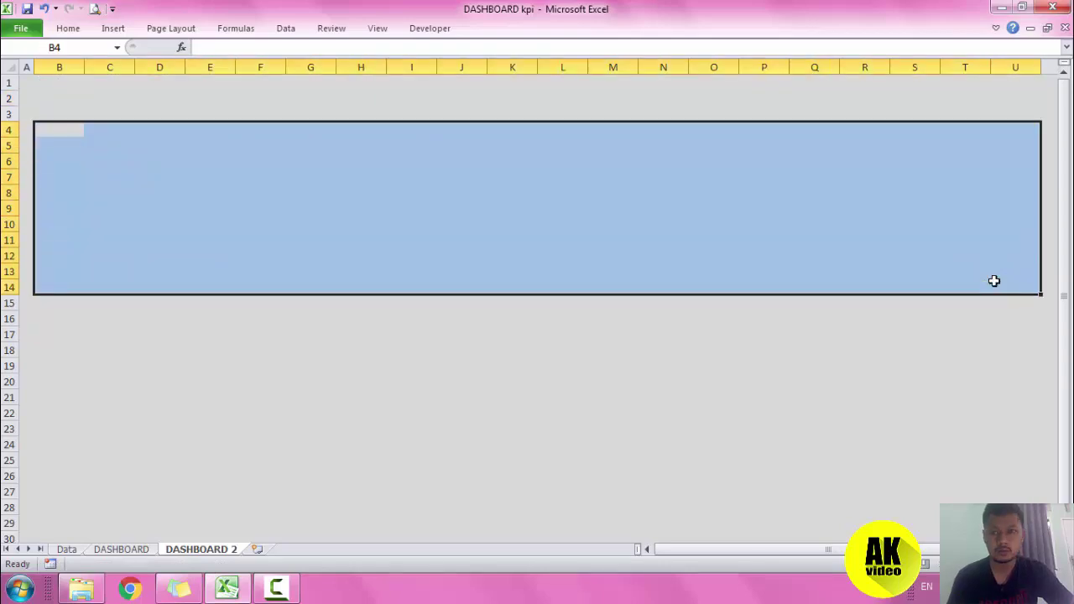
left_click(69, 38)
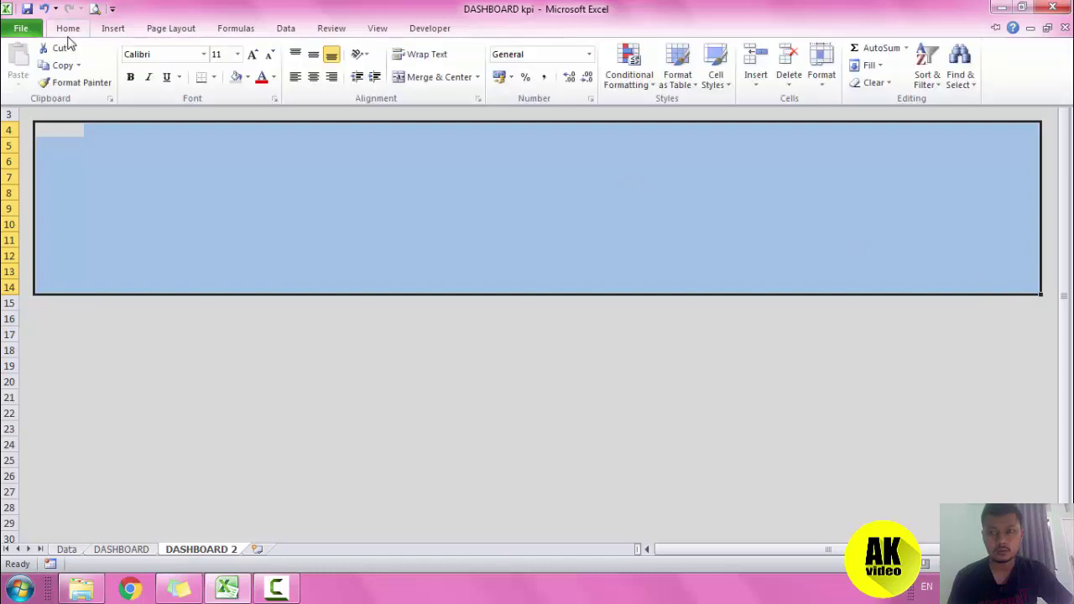
left_click(247, 77)
left_click(237, 112)
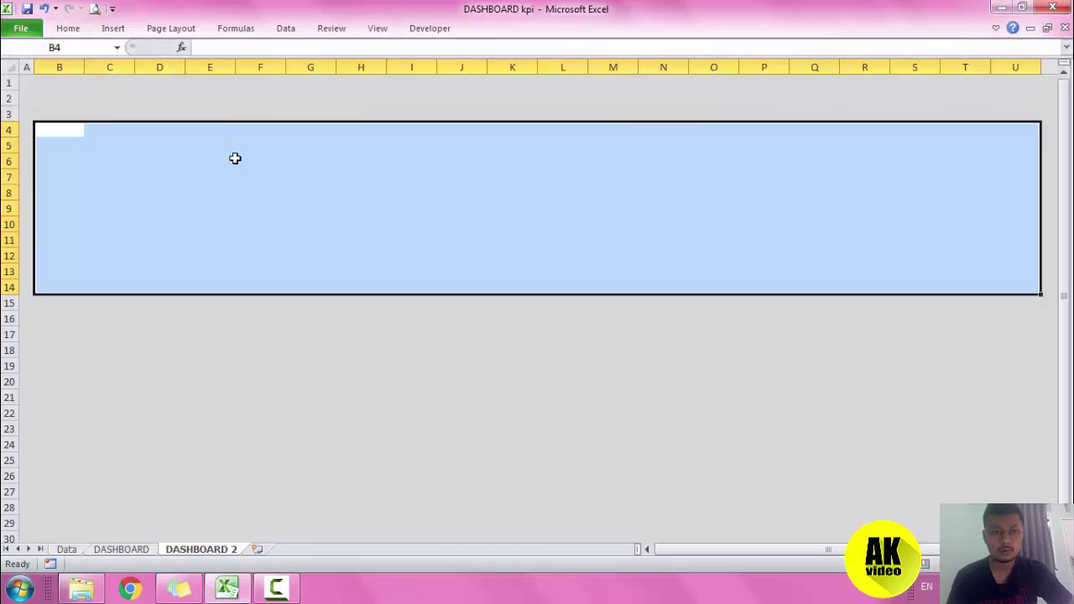
left_click(231, 317)
scroll(178, 273, "down", 1)
scroll(176, 267, "up", 1)
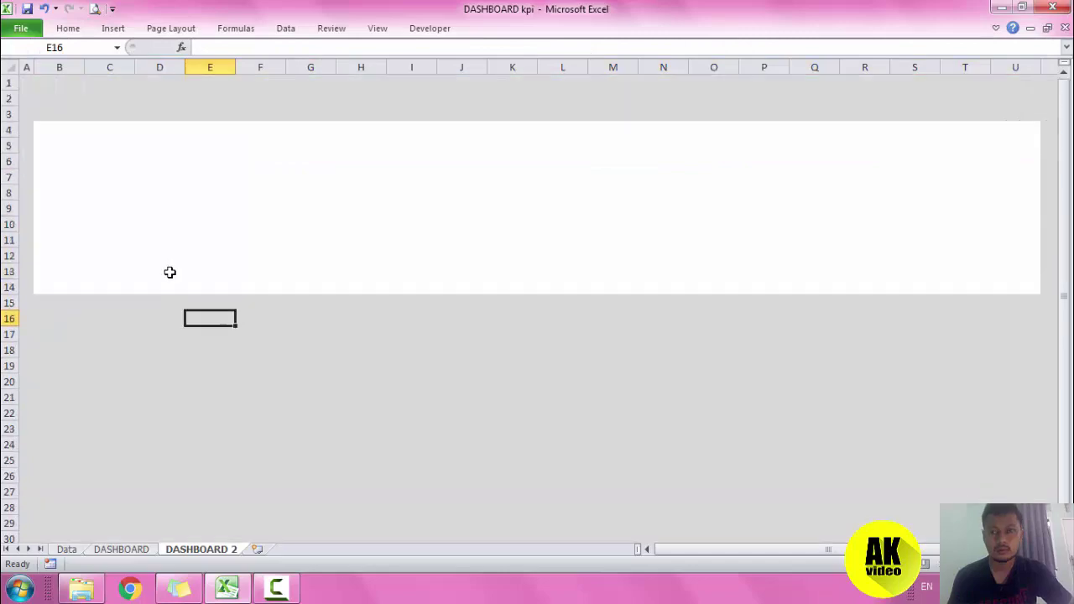
left_click(122, 549)
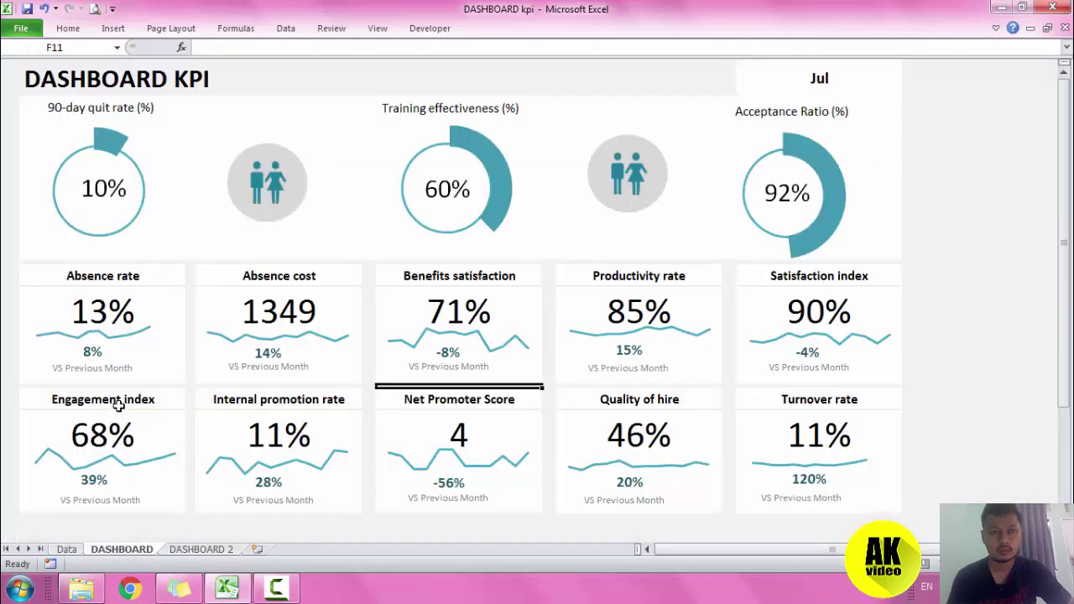
scroll(116, 401, "down", 1)
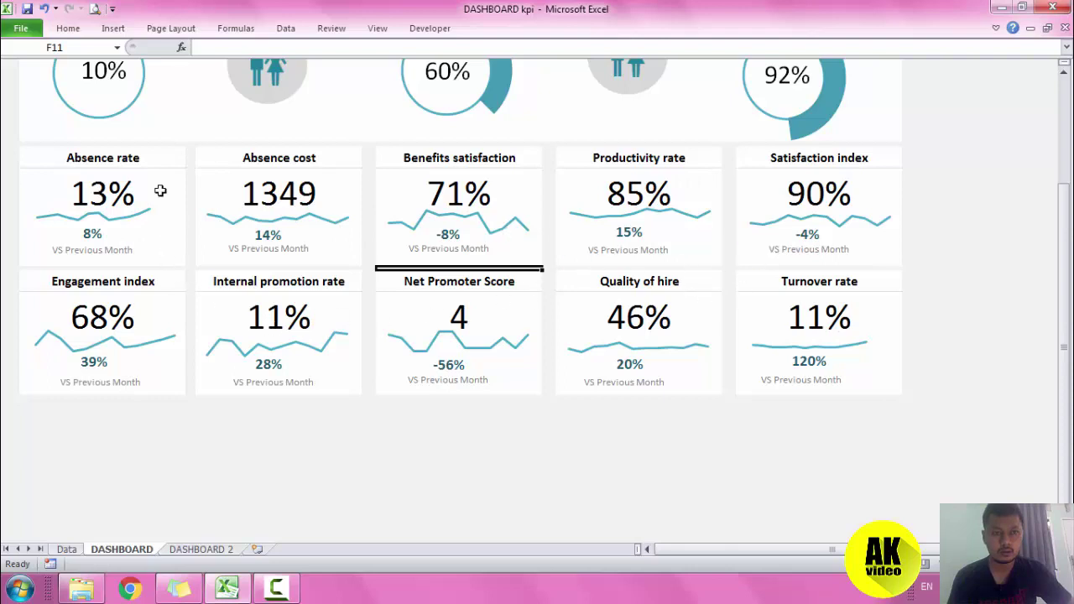
scroll(510, 360, "up", 1)
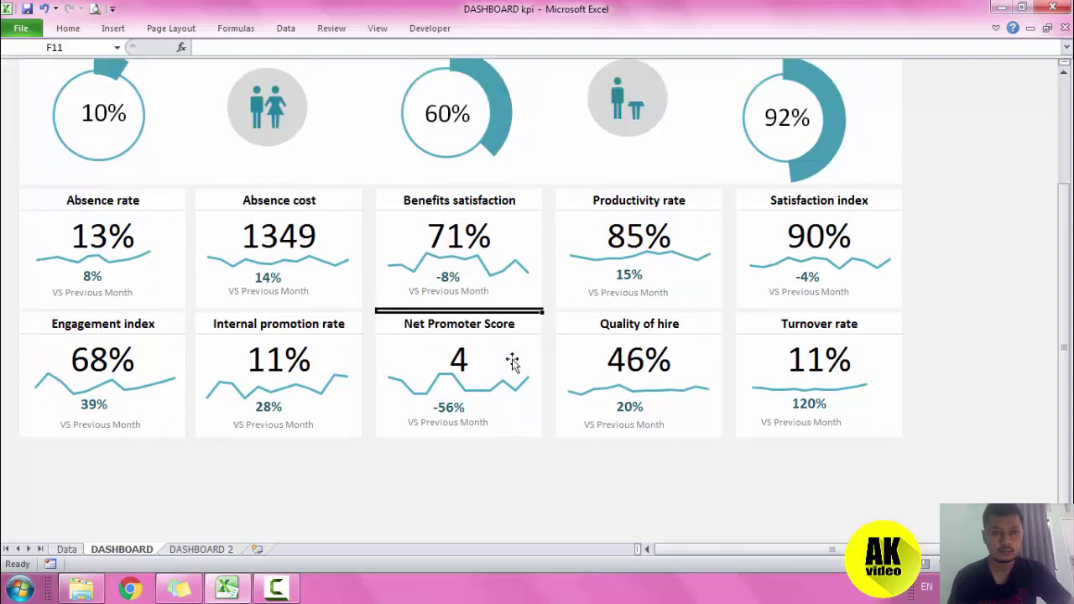
scroll(208, 362, "up", 1)
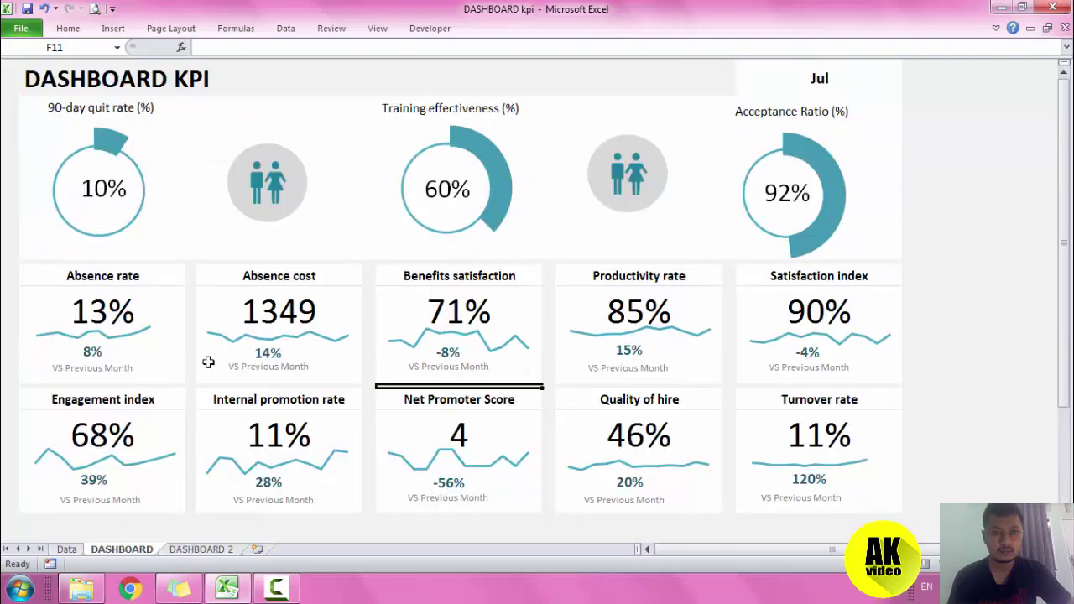
left_click(202, 549)
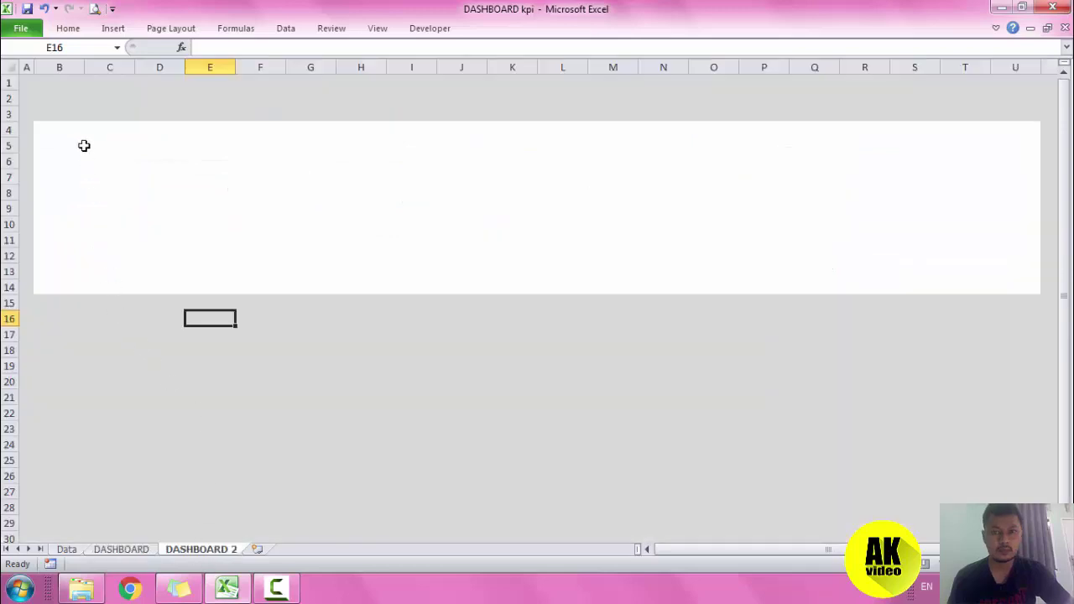
left_click(122, 550)
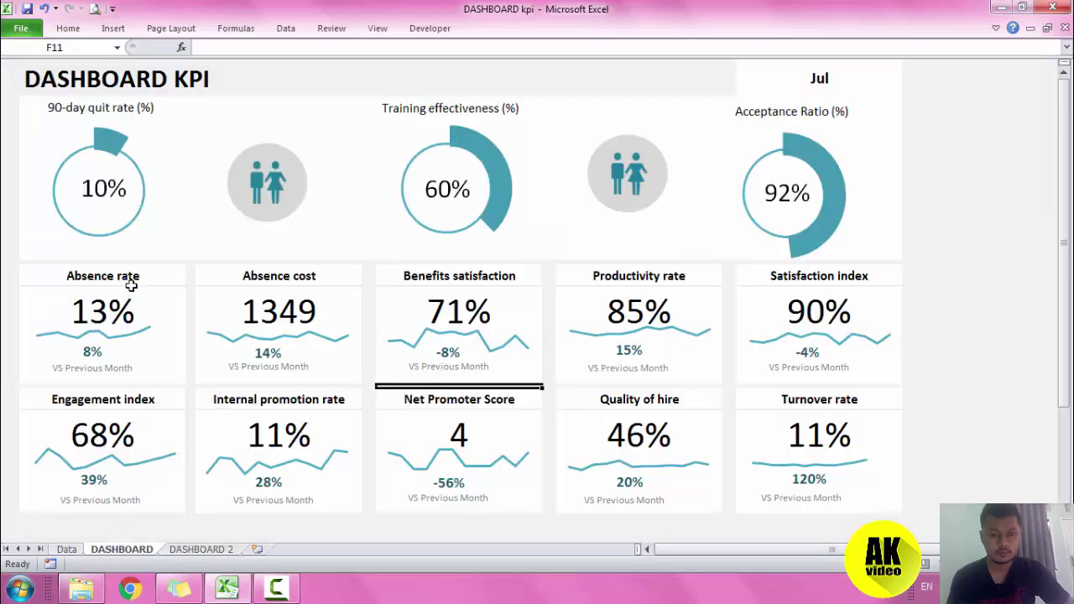
left_click(203, 549)
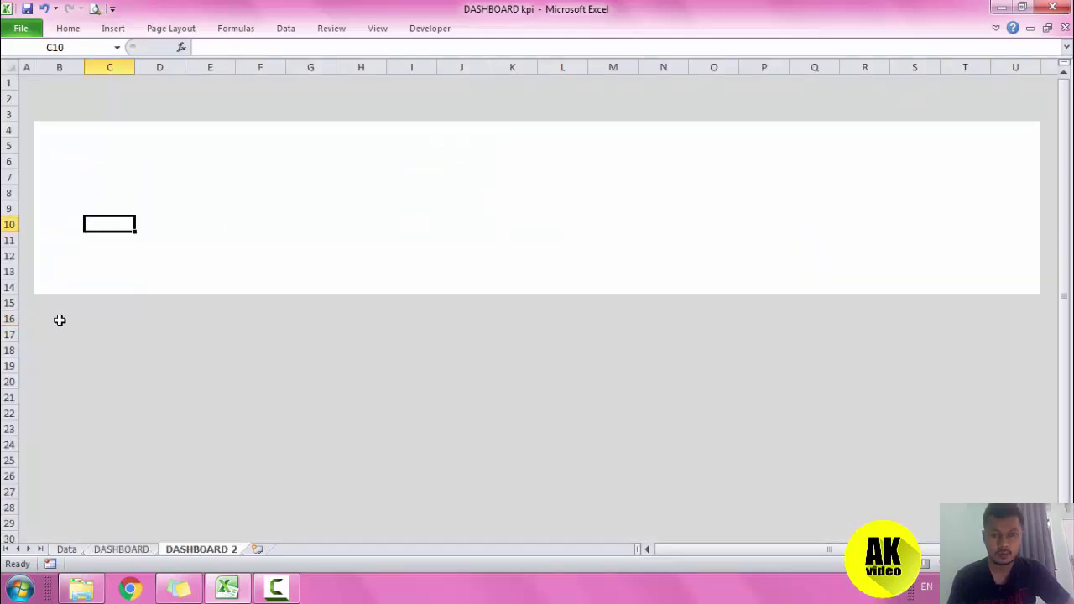
left_click(58, 319)
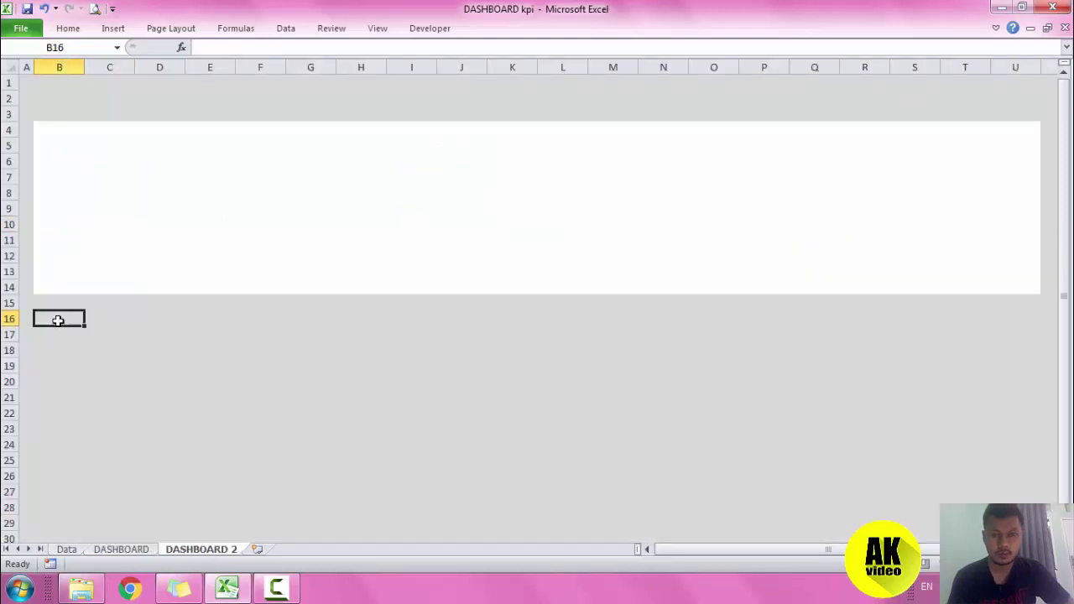
left_click(126, 550)
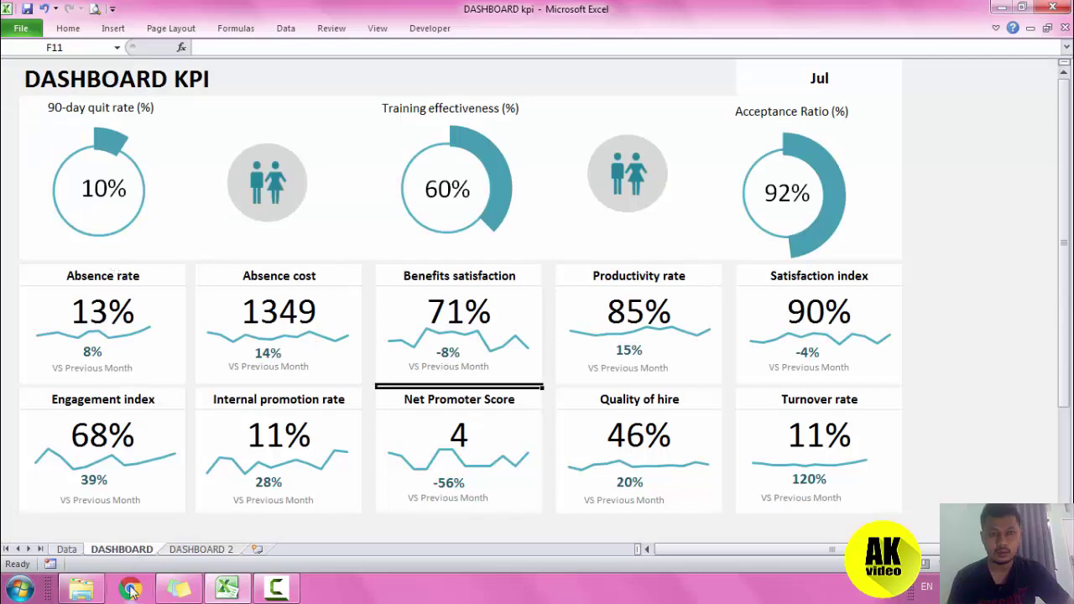
key("ctrl+Page_Down")
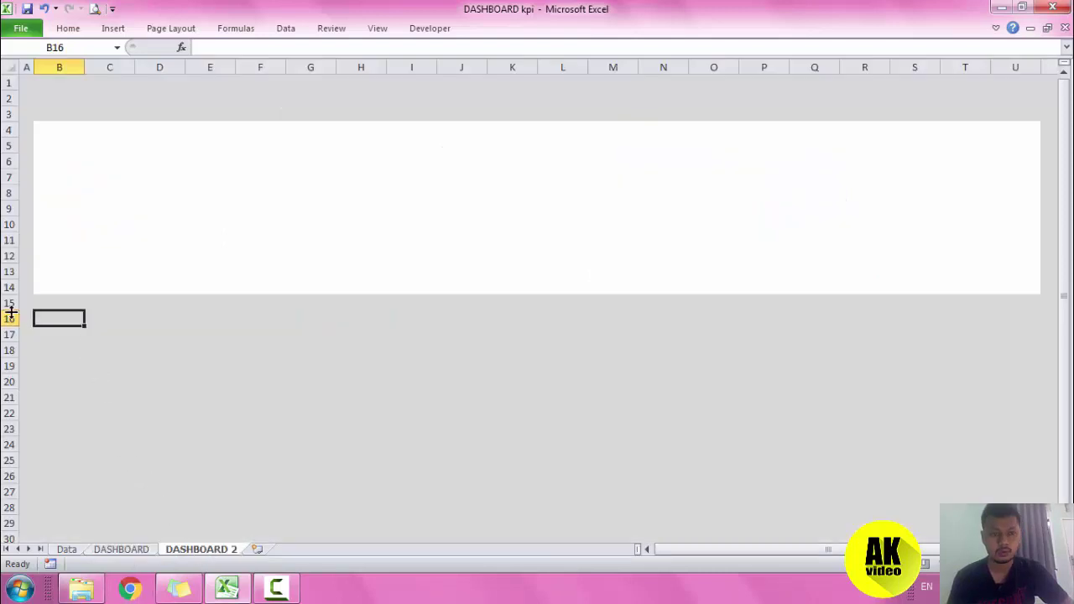
Shorten row 15, heighten row 16, and merge B16:E16 for the card header.
left_click_drag(9, 310, 9, 303)
left_click_drag(104, 352, 104, 337)
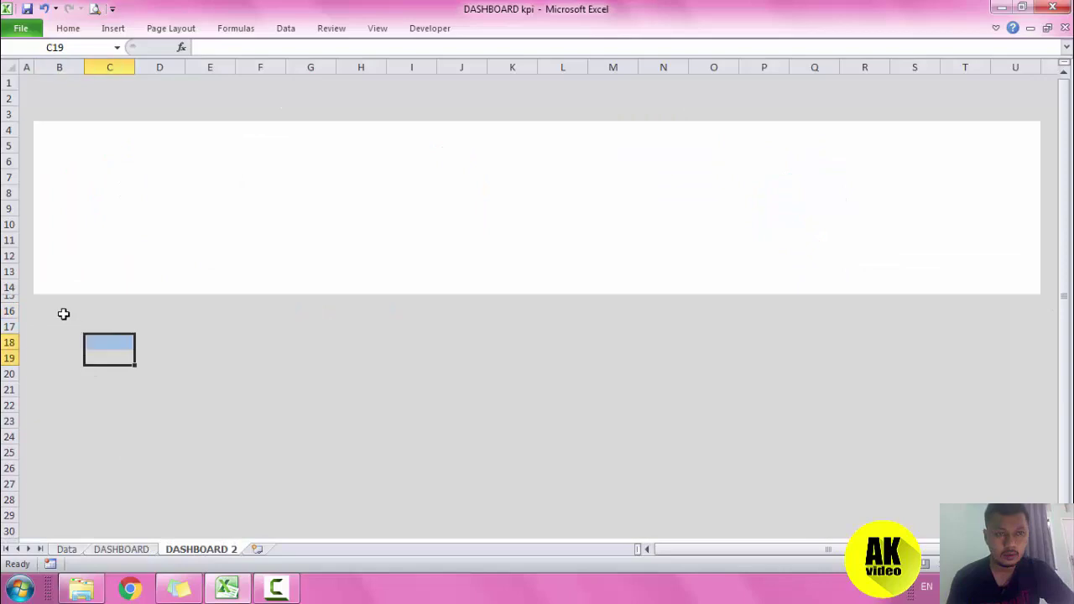
left_click(62, 311)
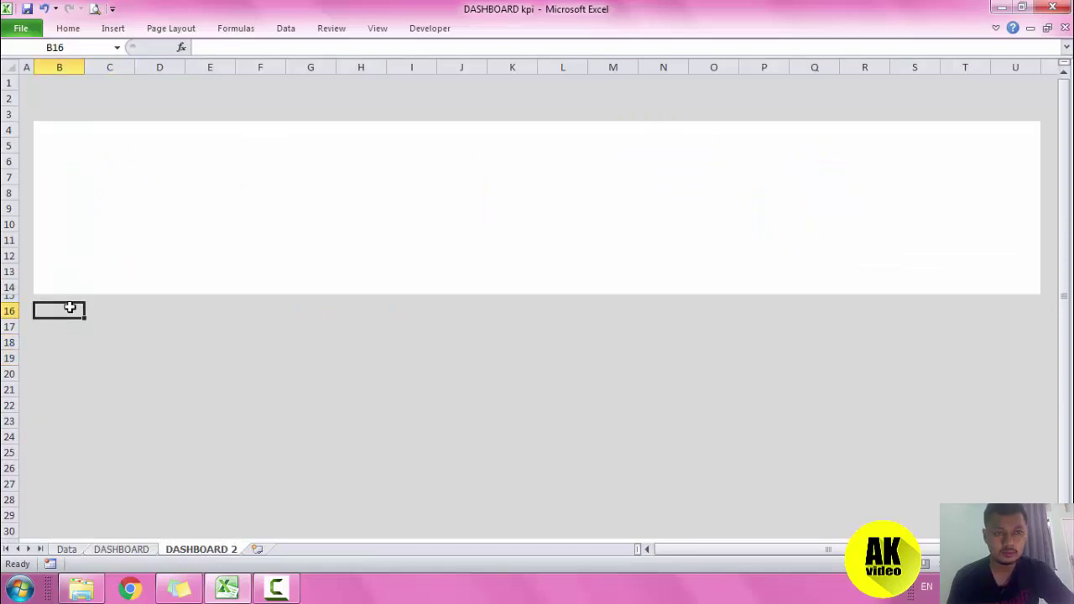
mouse_move(63, 310)
left_mouse_down()
mouse_move(214, 319)
mouse_move(212, 308)
mouse_move(195, 311)
left_mouse_up()
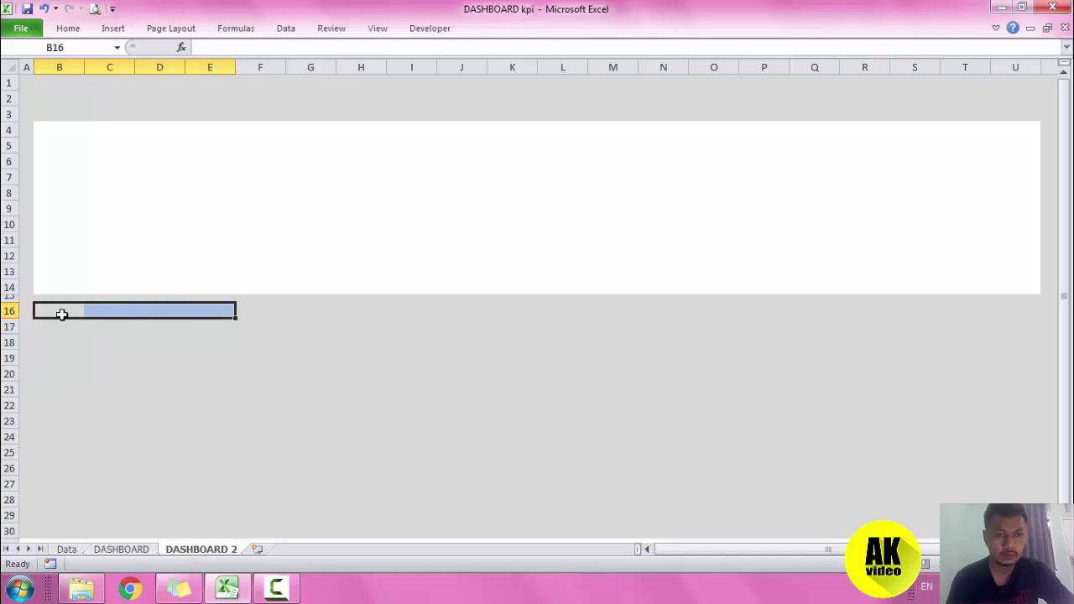
left_click_drag(9, 317, 9, 324)
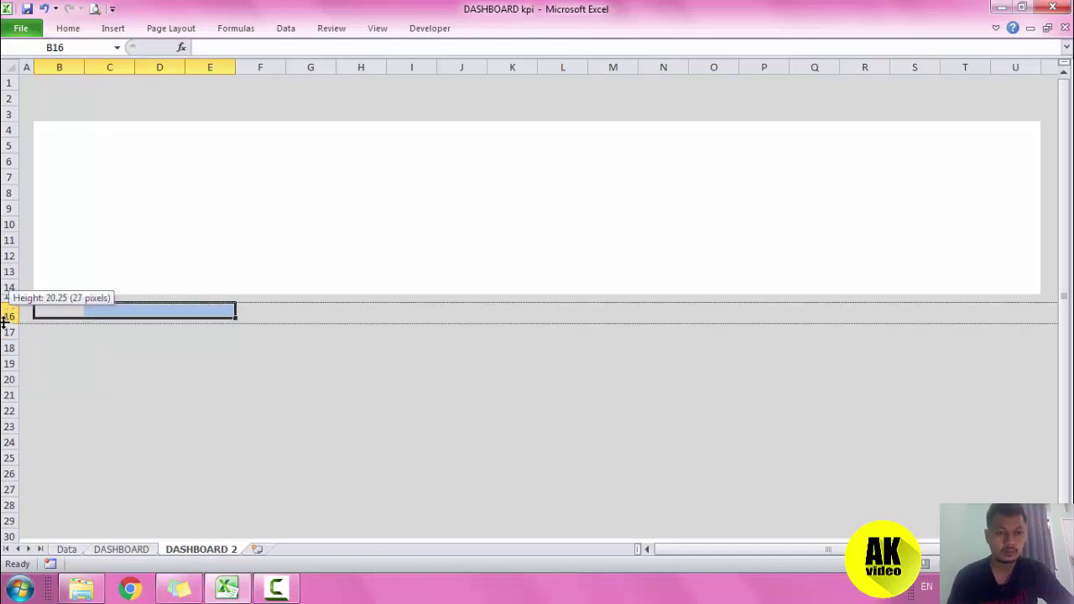
left_click(68, 31)
left_click(436, 78)
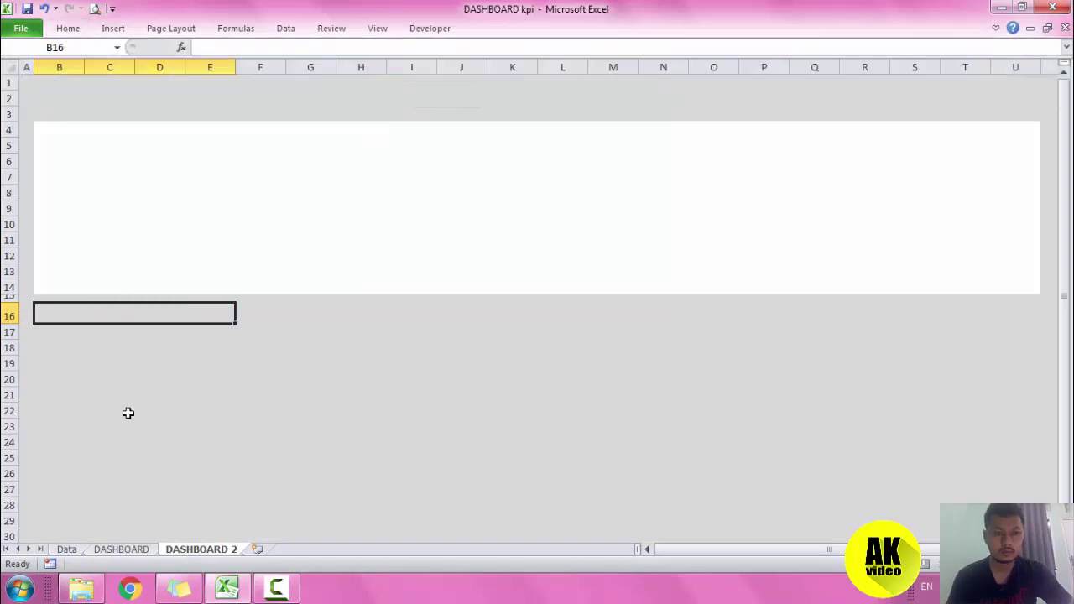
Merge B17:E23 into the card body and B24:E24 into its footer cell.
left_click_drag(53, 334, 193, 428)
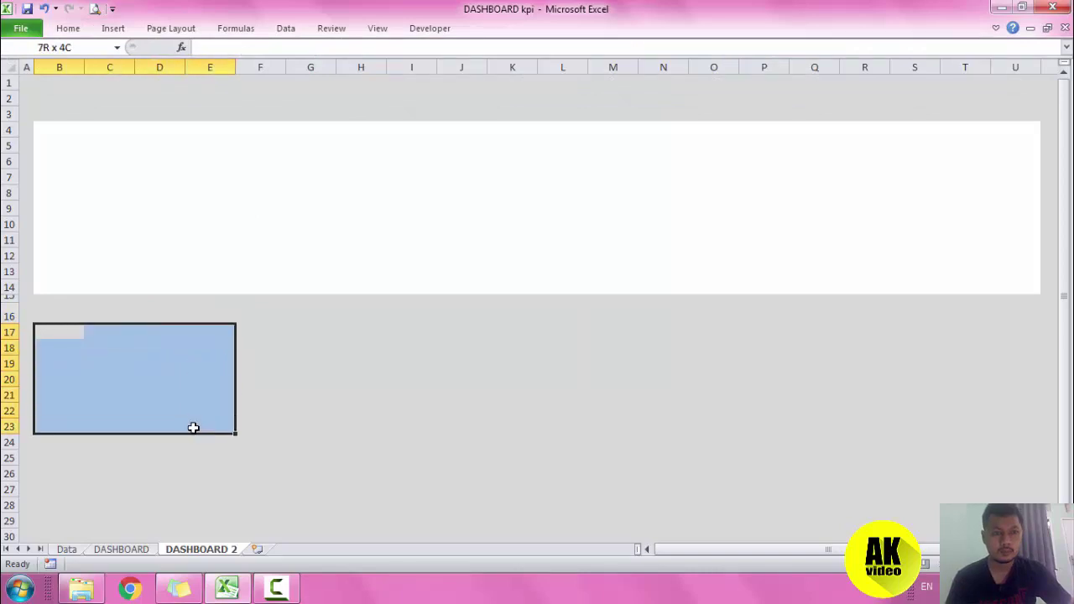
left_click(68, 31)
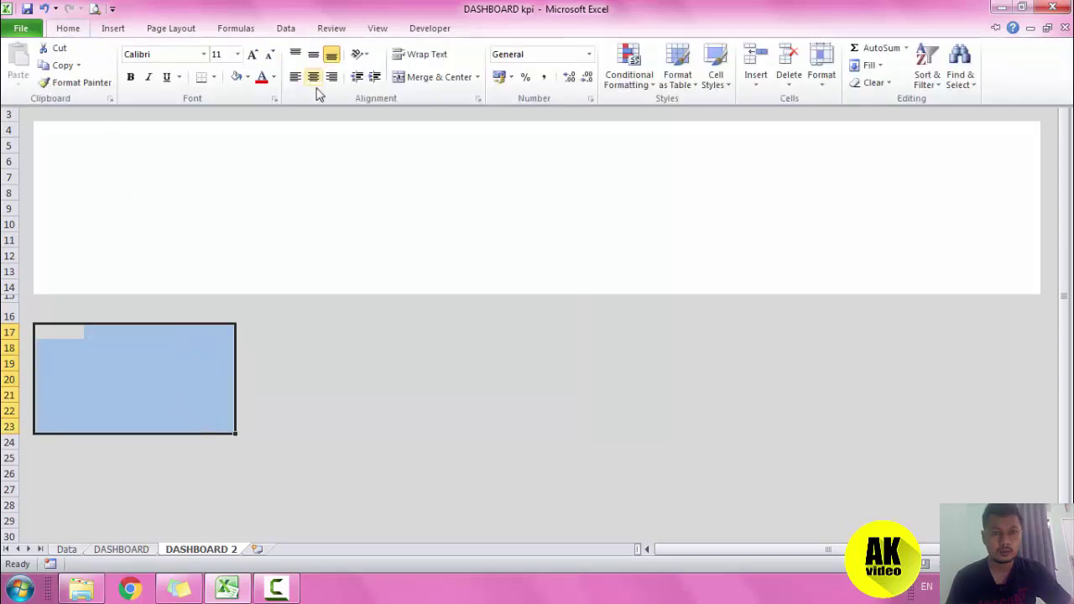
left_click(408, 84)
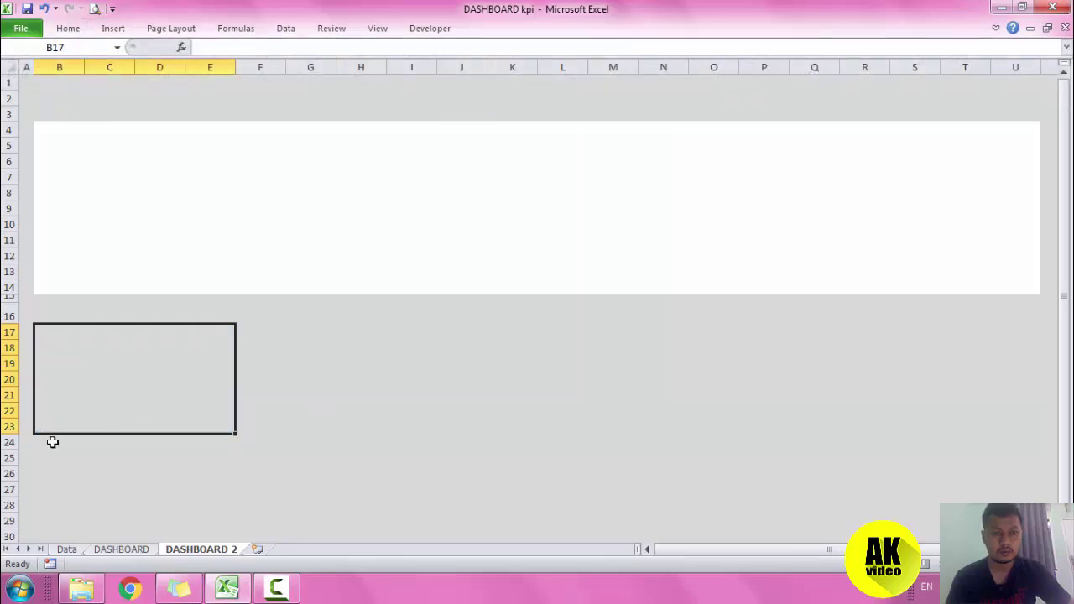
left_click_drag(52, 443, 205, 439)
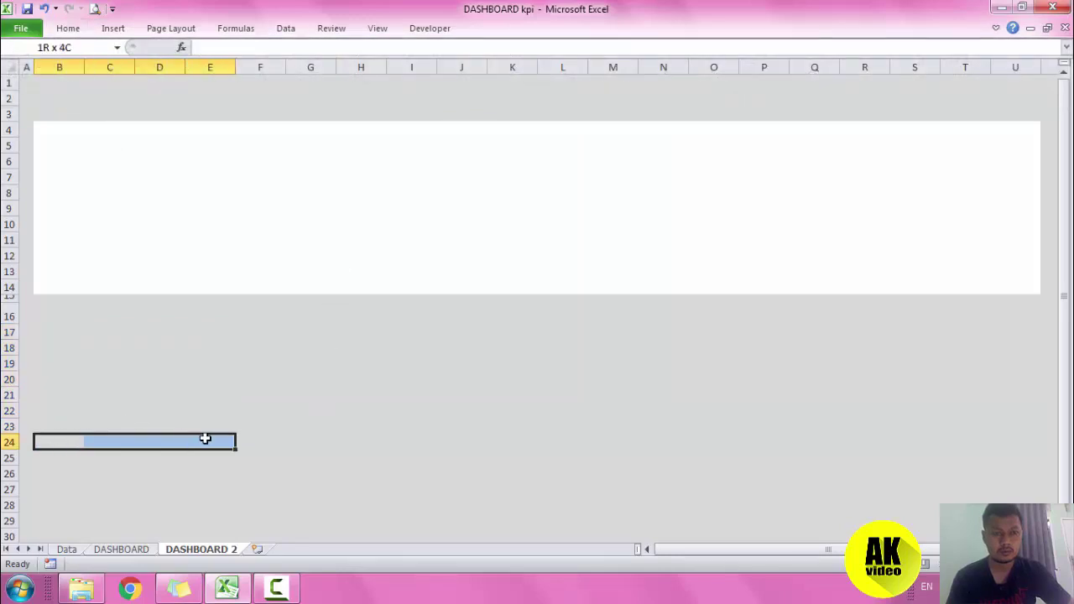
left_click(67, 29)
left_click(412, 87)
Check the Absence rate card header on DASHBOARD, then return to DASHBOARD 2.
left_click_drag(462, 287, 412, 287)
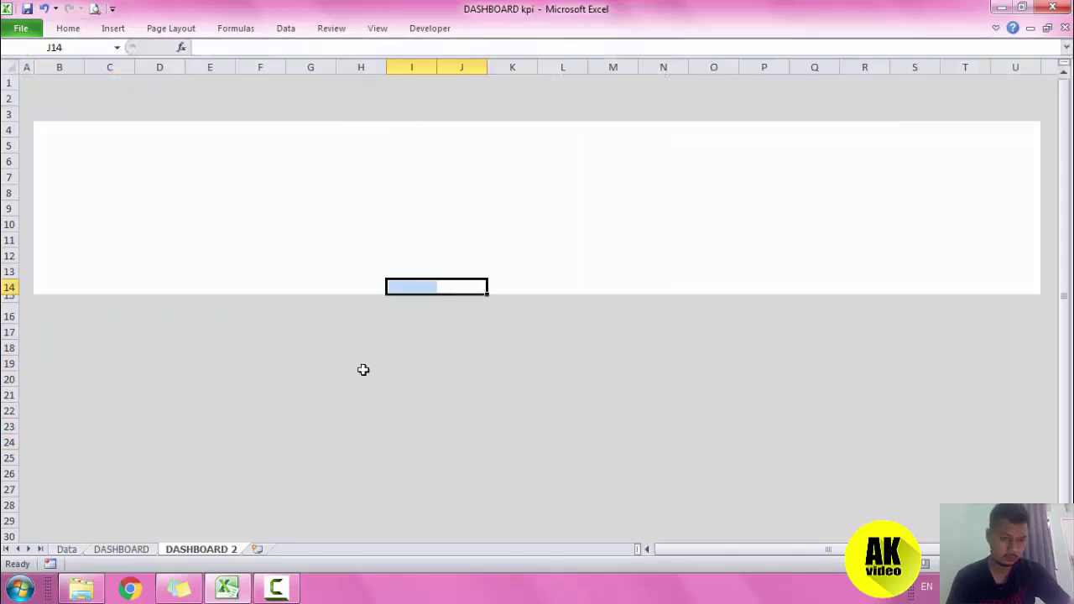
left_click(121, 549)
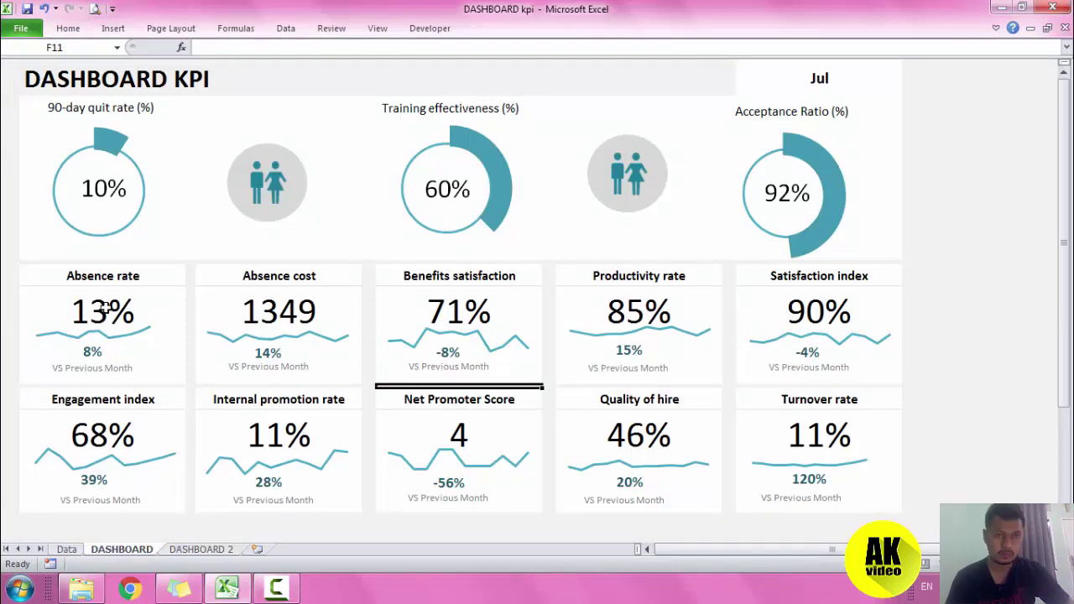
left_click(159, 280)
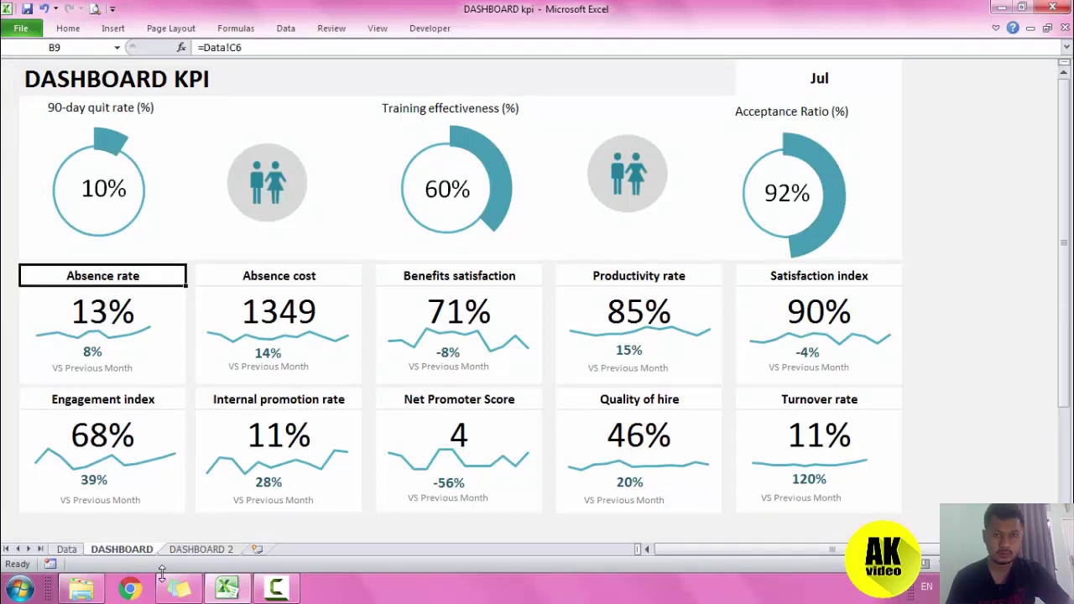
left_click(198, 549)
Fill the card area B16:E24 with white.
left_click(88, 356)
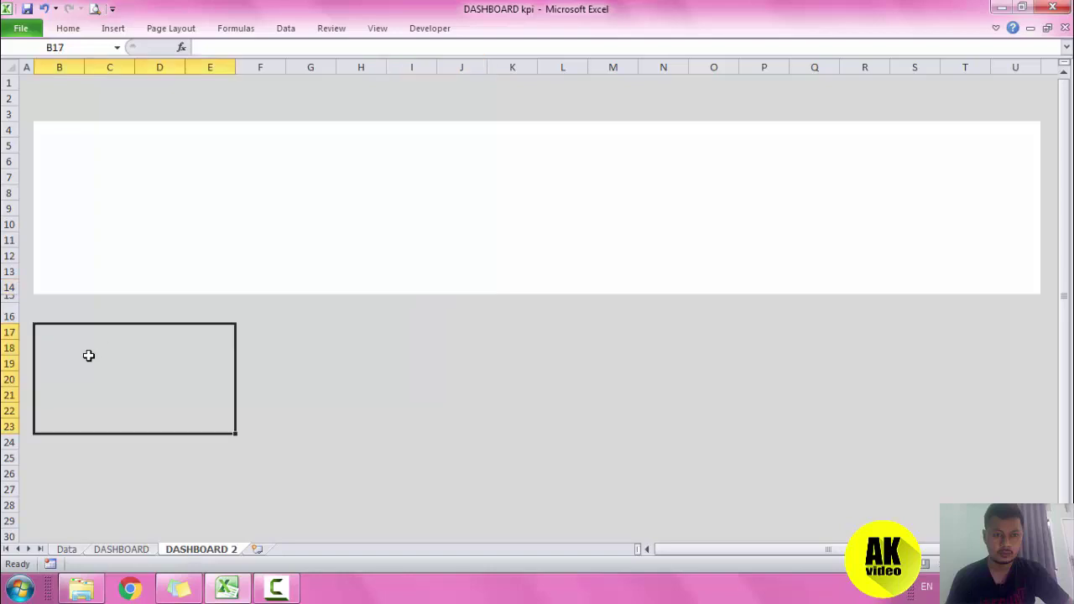
left_click_drag(81, 314, 88, 386)
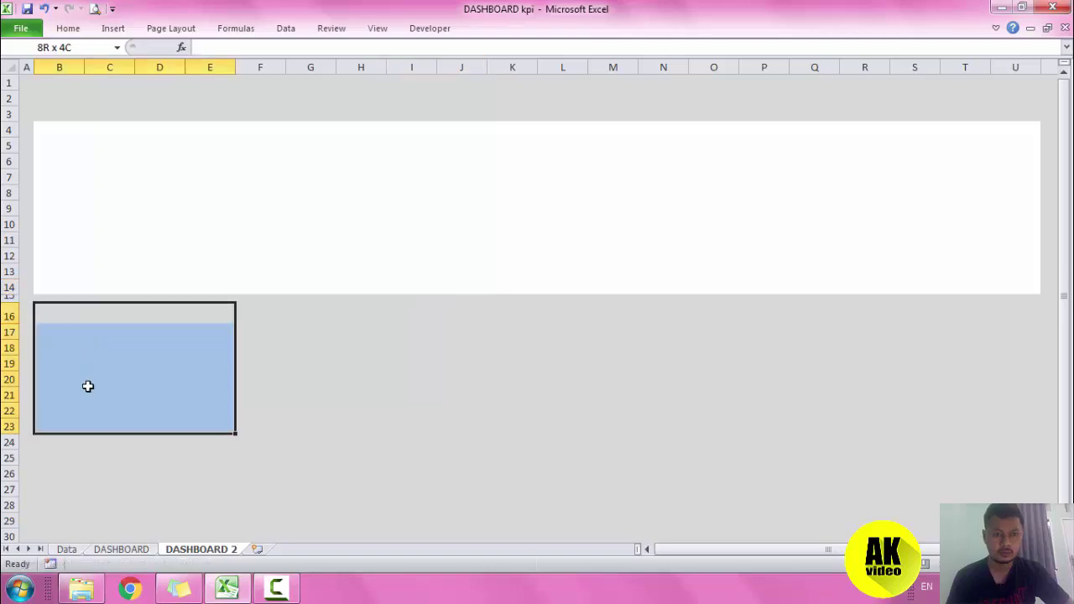
left_click_drag(94, 433, 94, 444)
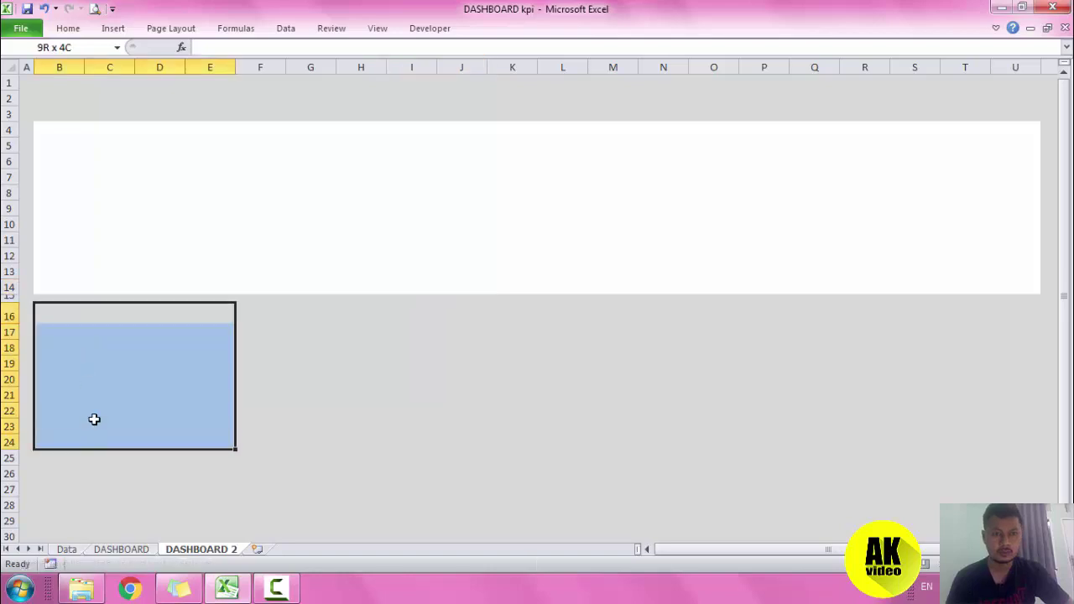
left_click(68, 29)
left_click(237, 80)
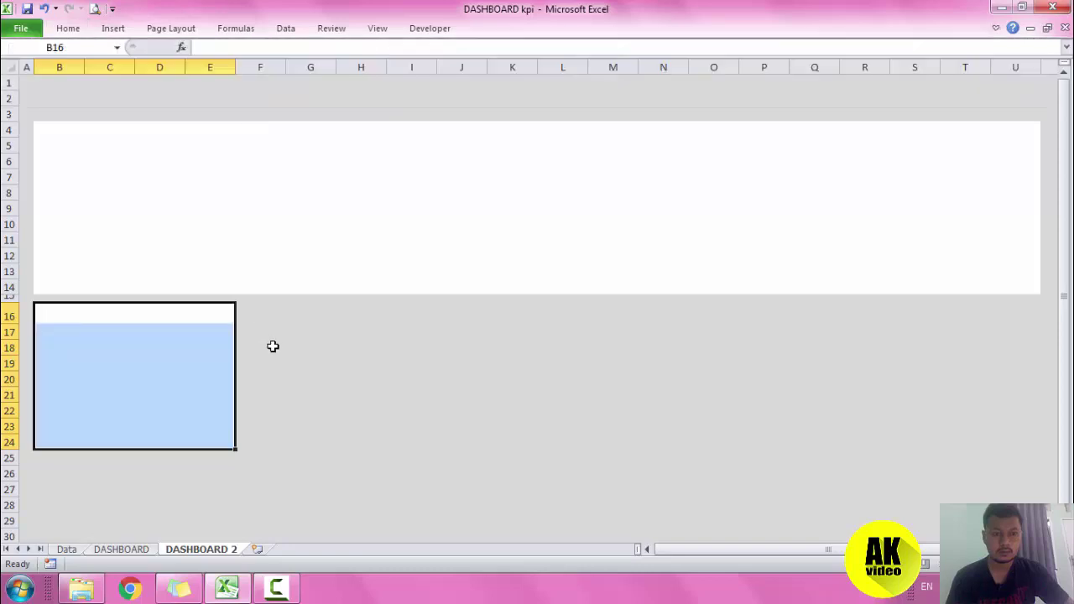
left_click(271, 345)
Add a light grey bottom border under the header B16:E16.
left_click(101, 314)
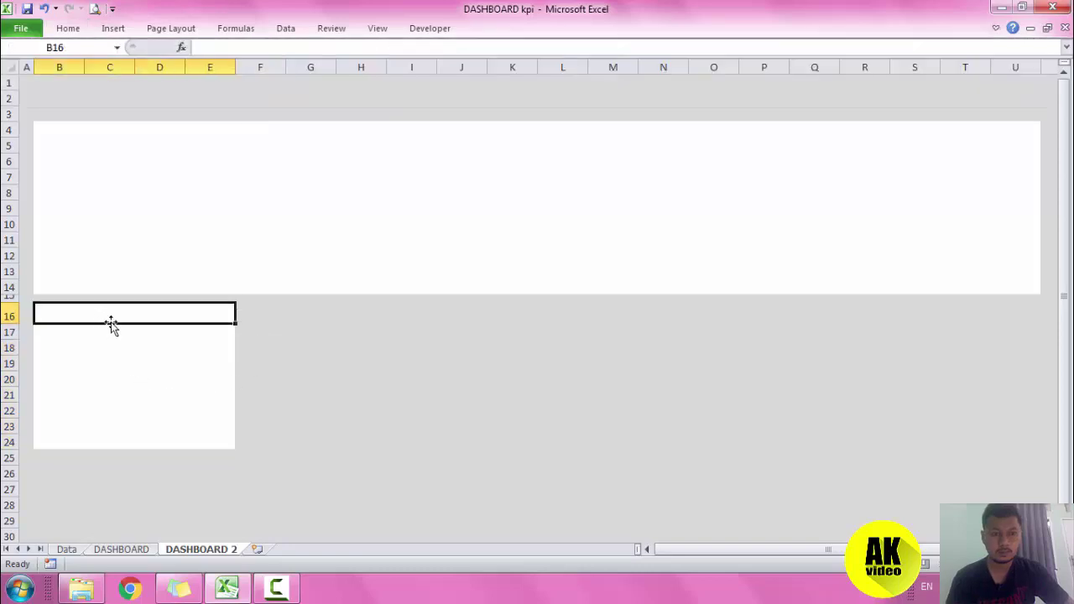
left_click(69, 28)
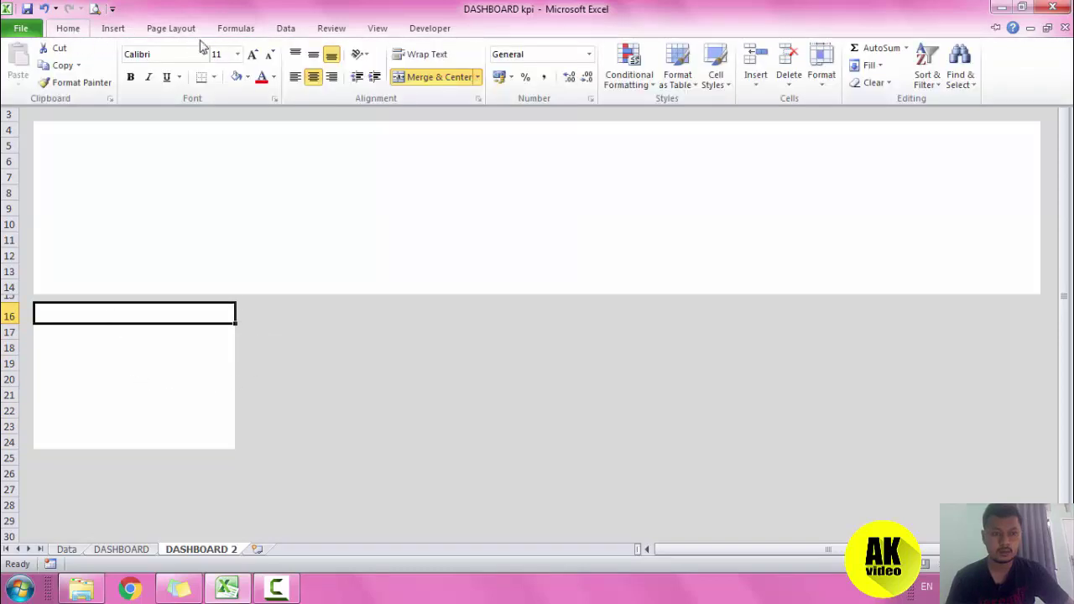
left_click(215, 77)
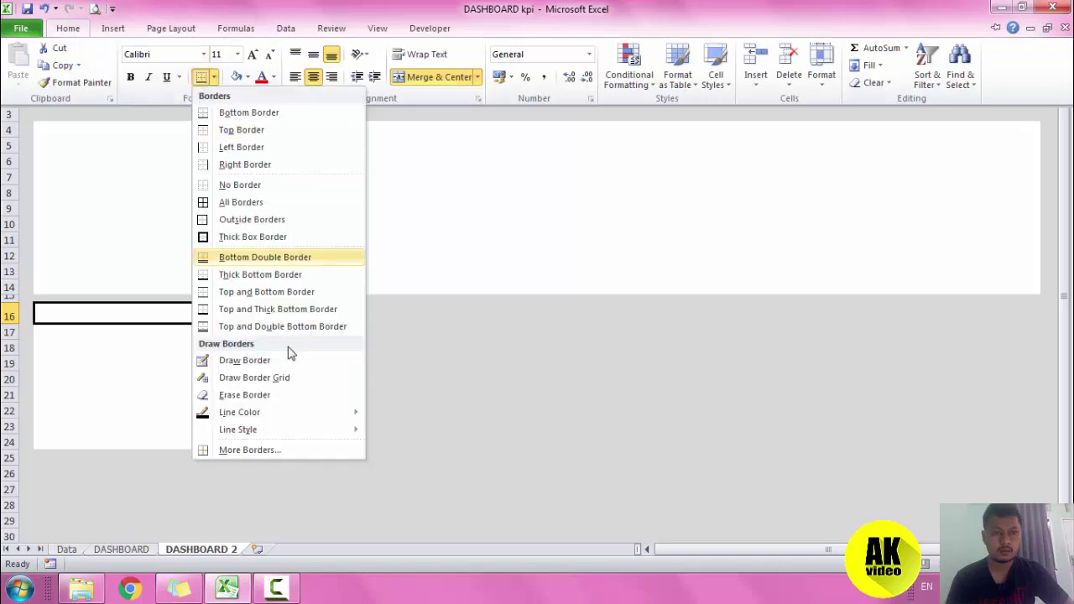
mouse_move(240, 412)
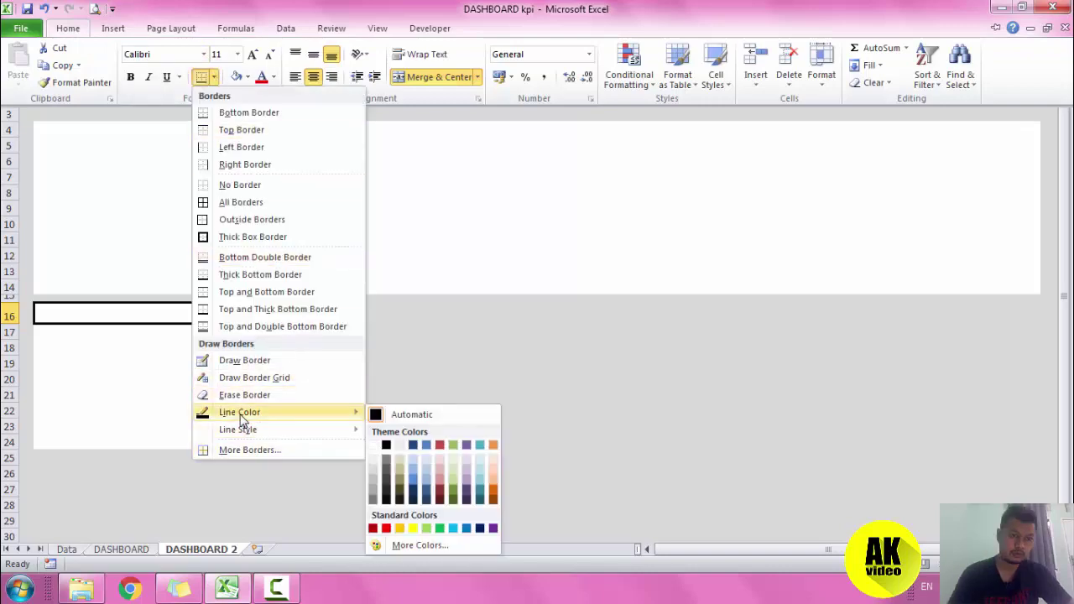
left_click(374, 485)
key("ctrl+F1")
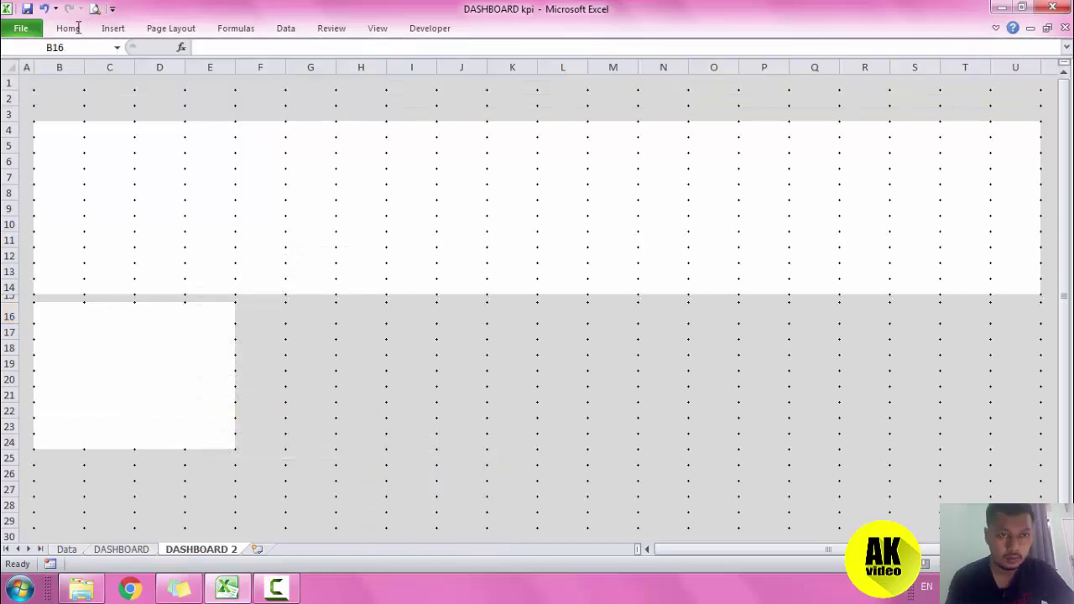
left_click(78, 28)
left_click(204, 78)
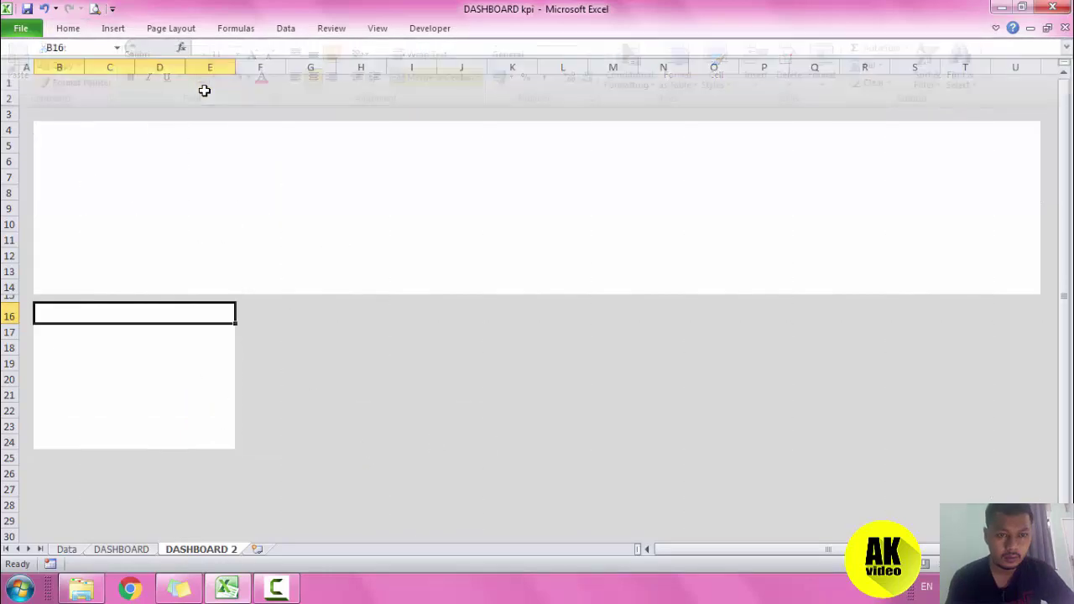
left_click(295, 378)
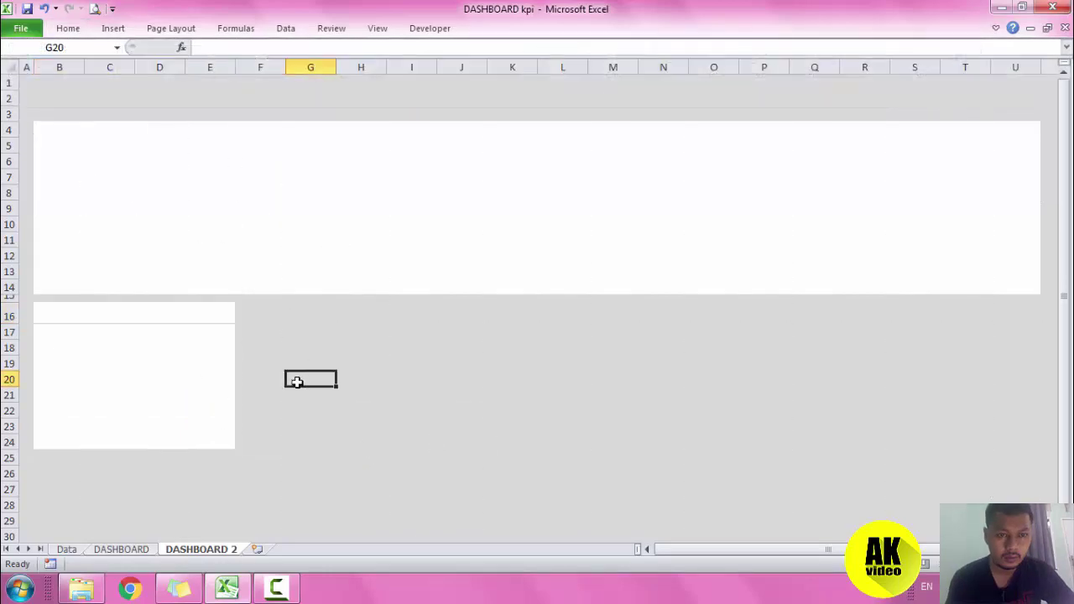
Compare the card with the DASHBOARD sheet and return to DASHBOARD 2.
left_click(107, 422)
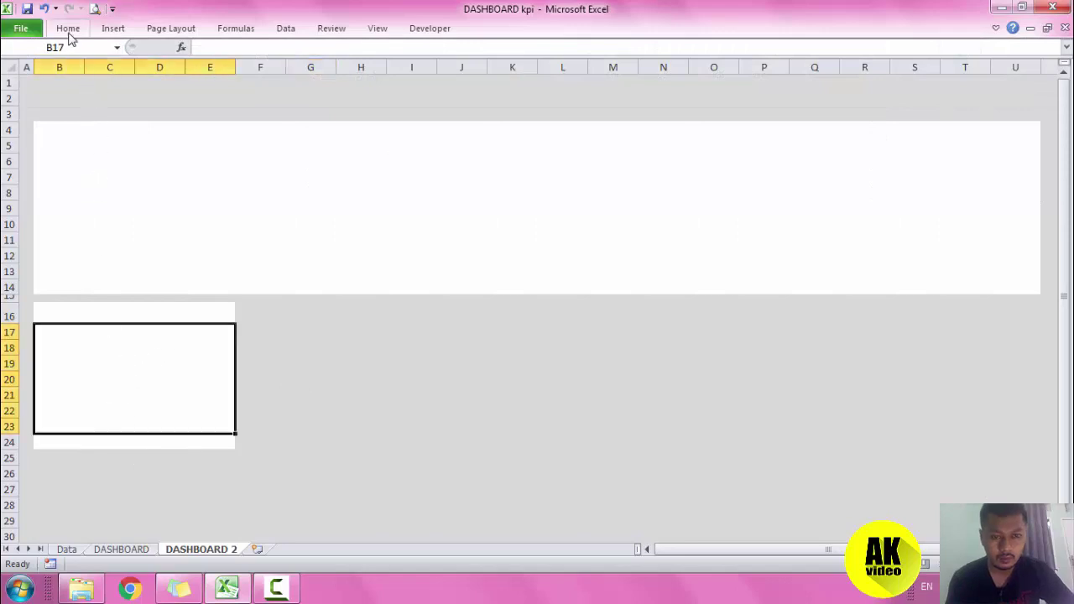
left_click(121, 548)
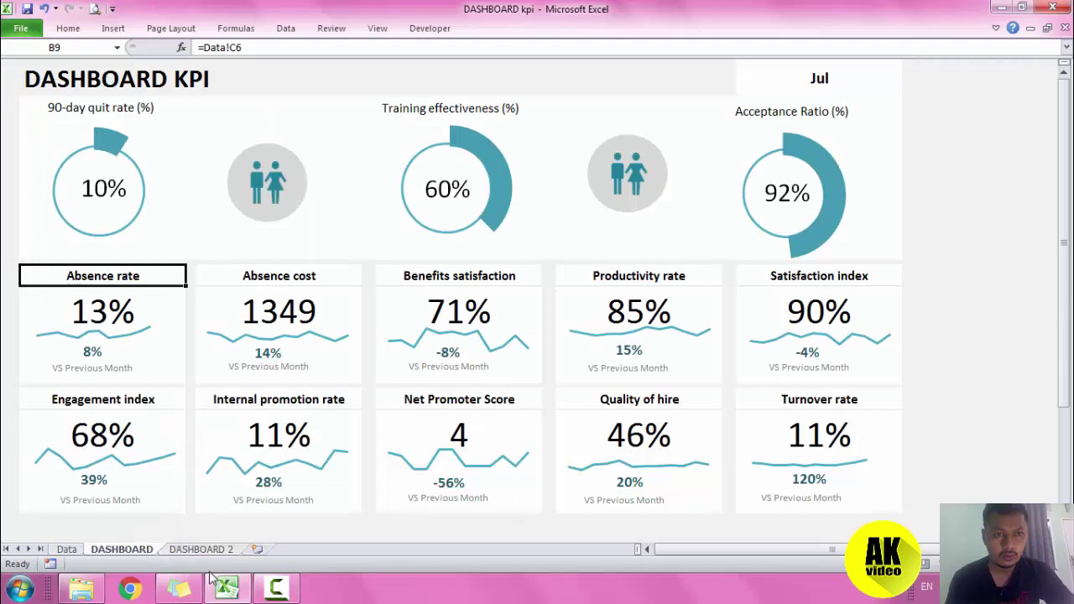
left_click(201, 548)
left_click(312, 391)
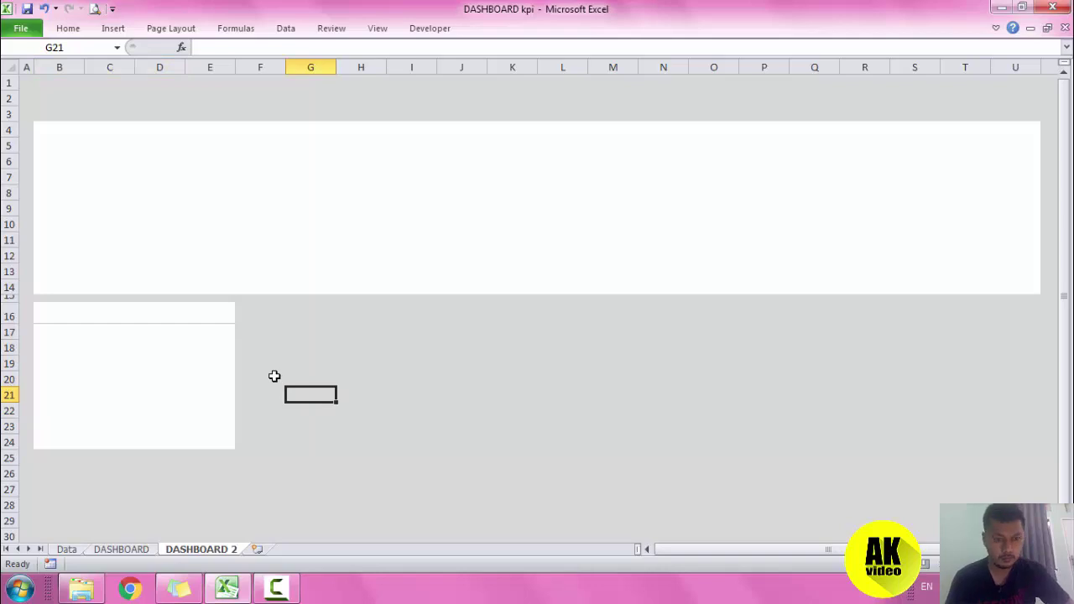
Copy the card B16:E24 and paste it at G16 and L16, with Q16 selected next.
left_click(53, 312)
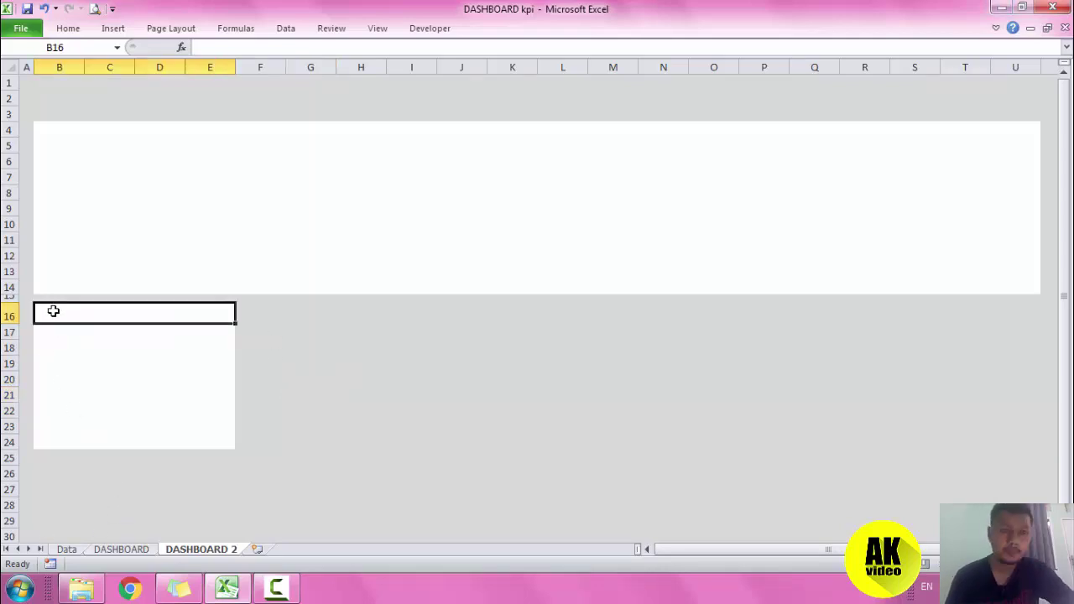
left_click_drag(52, 311, 104, 438)
key("ctrl+c")
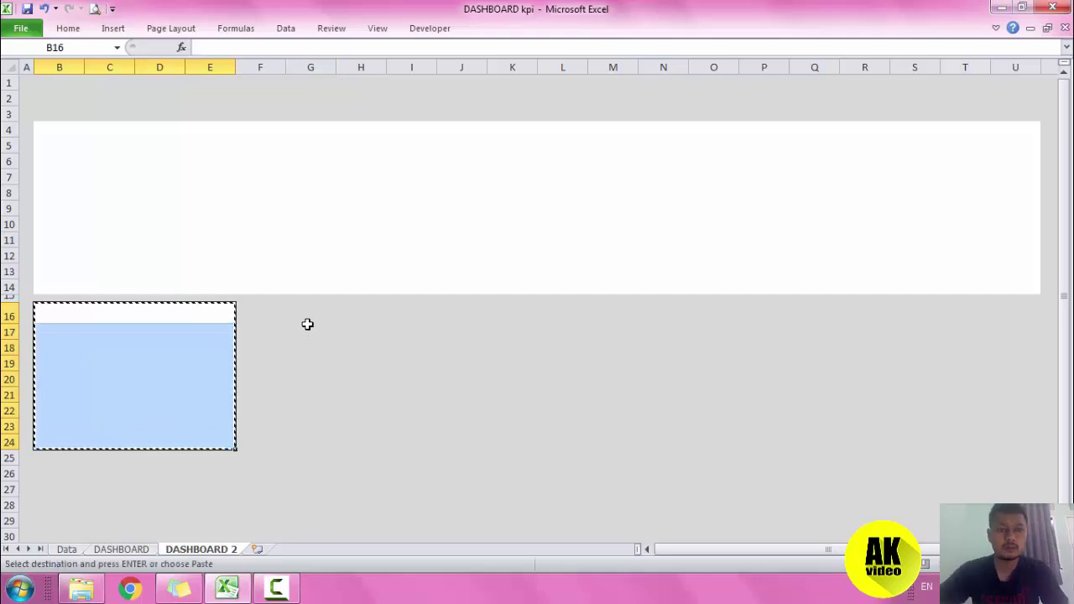
left_click(304, 313)
key("ctrl+v")
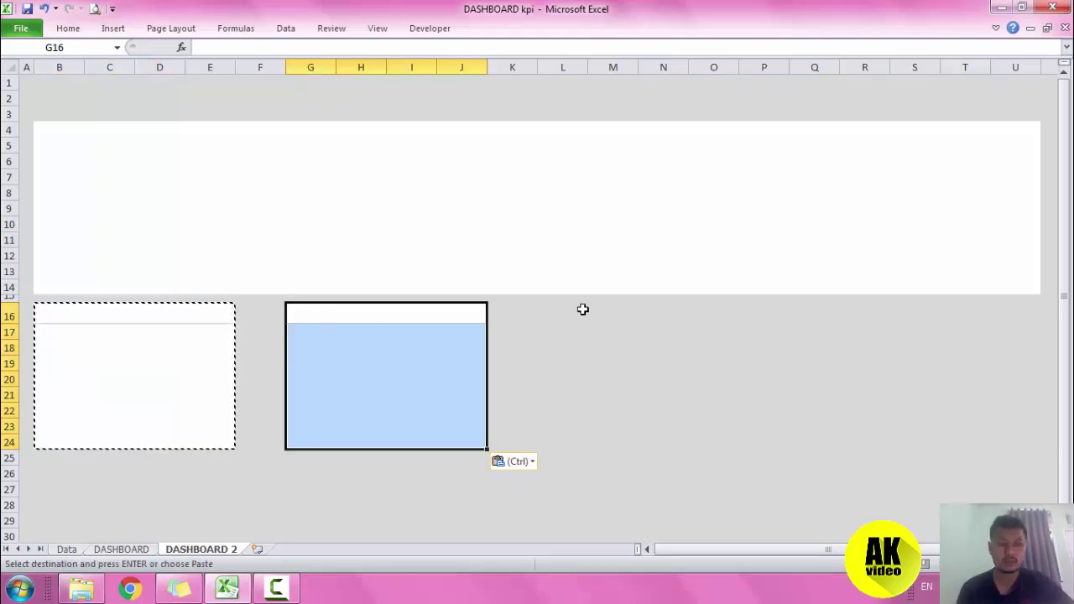
left_click(543, 312)
key("ctrl+v")
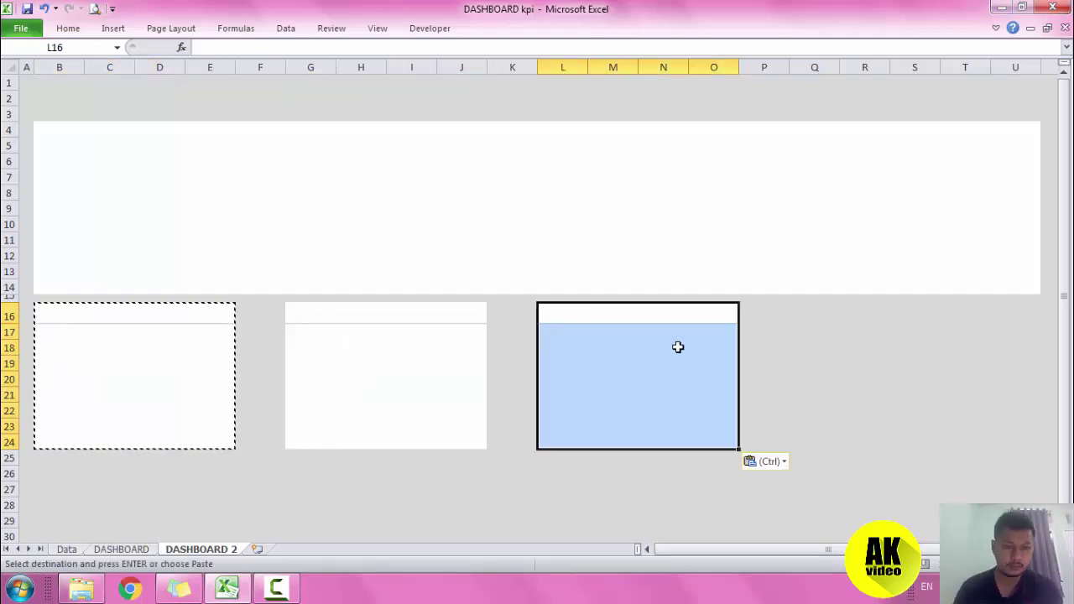
left_click(795, 308)
Paste the fourth card at Q16 and narrow gap columns F, K and P to 2.14.
key("ctrl+v")
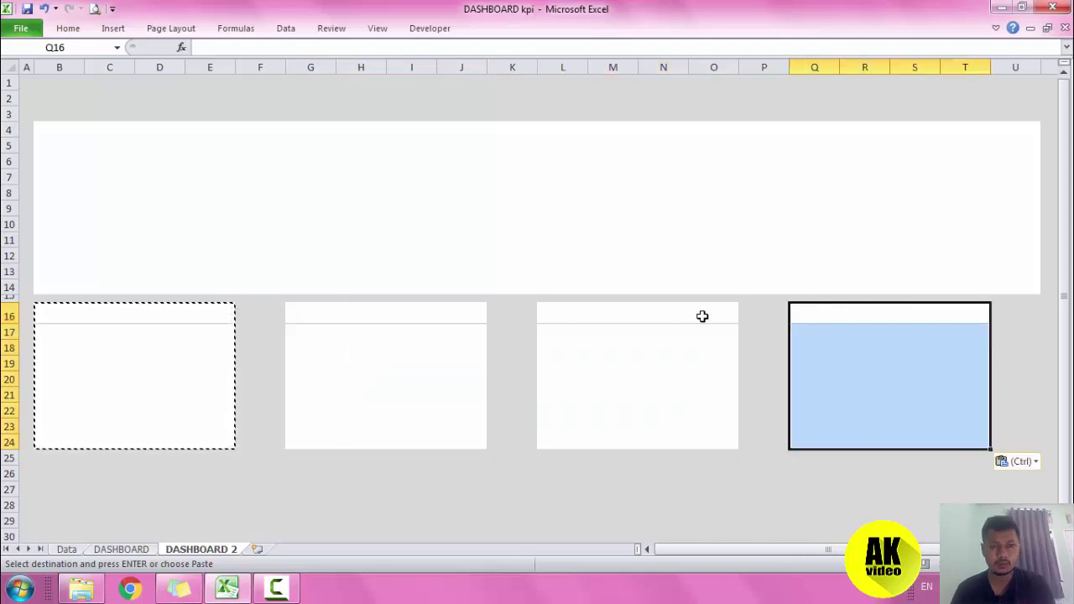
left_click(242, 68)
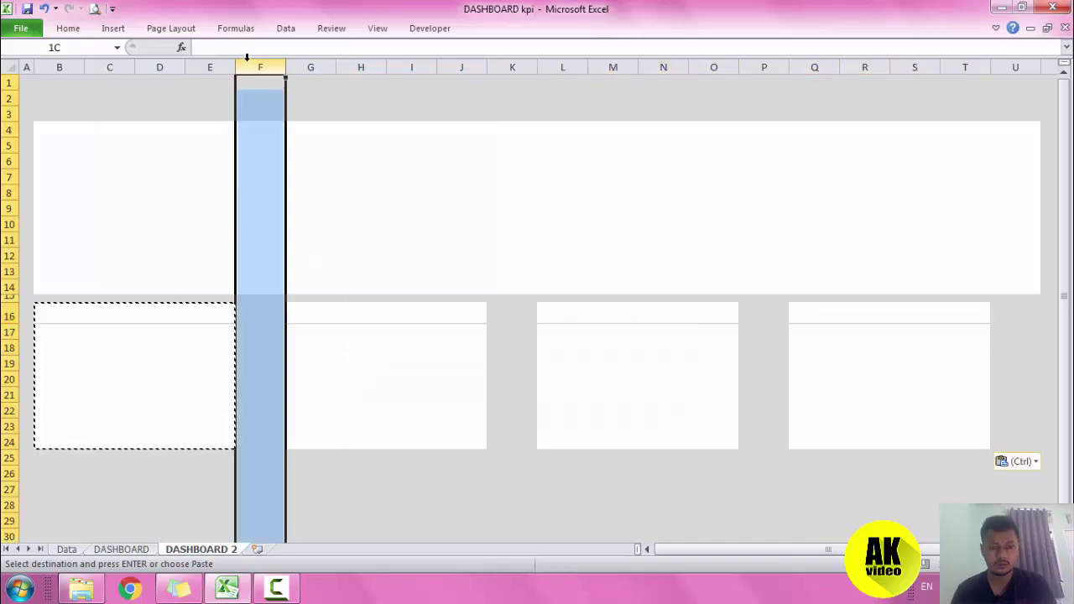
left_click(512, 67, "ctrl")
left_click(744, 67, "ctrl")
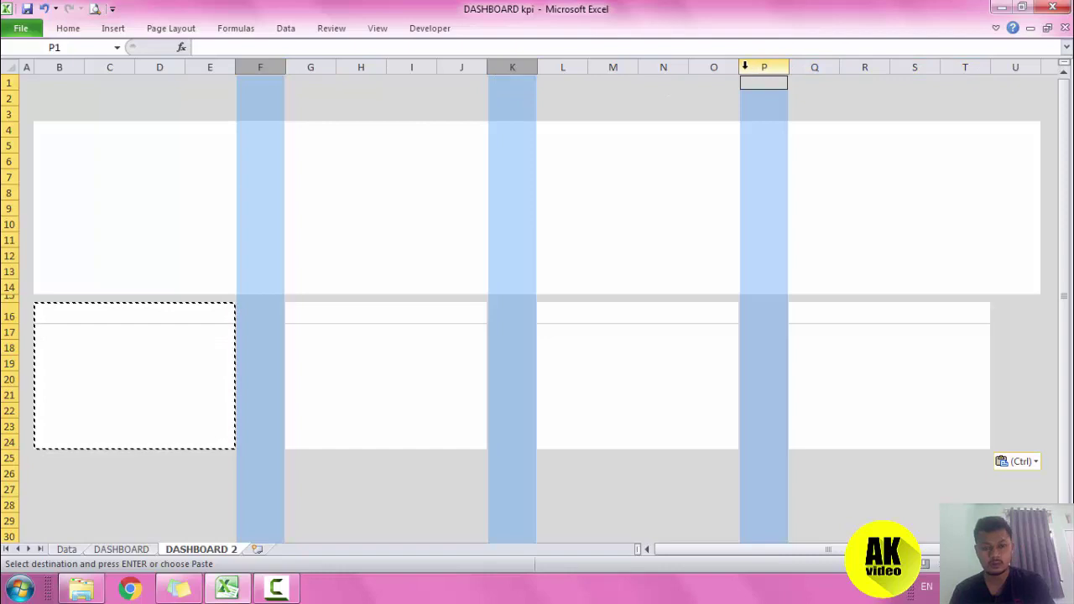
left_click_drag(787, 67, 746, 66)
left_click(841, 148)
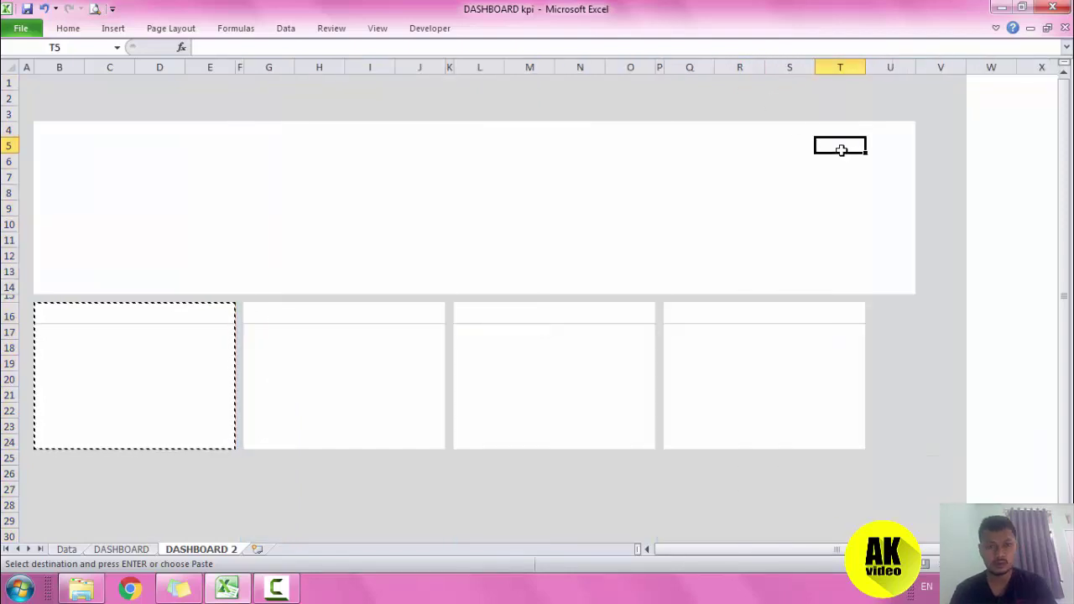
key("Escape")
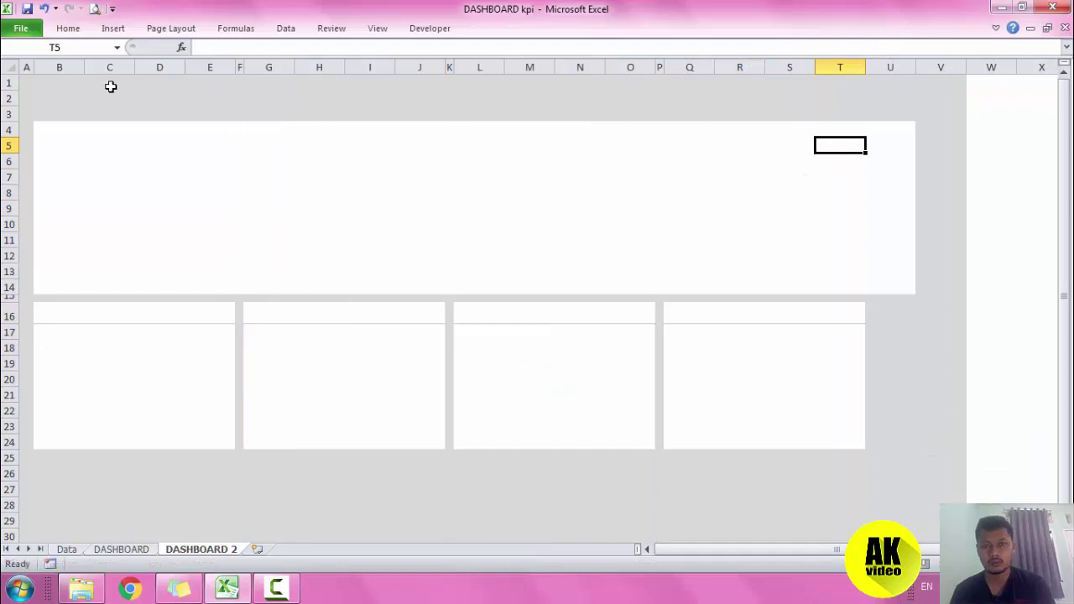
left_click(63, 67)
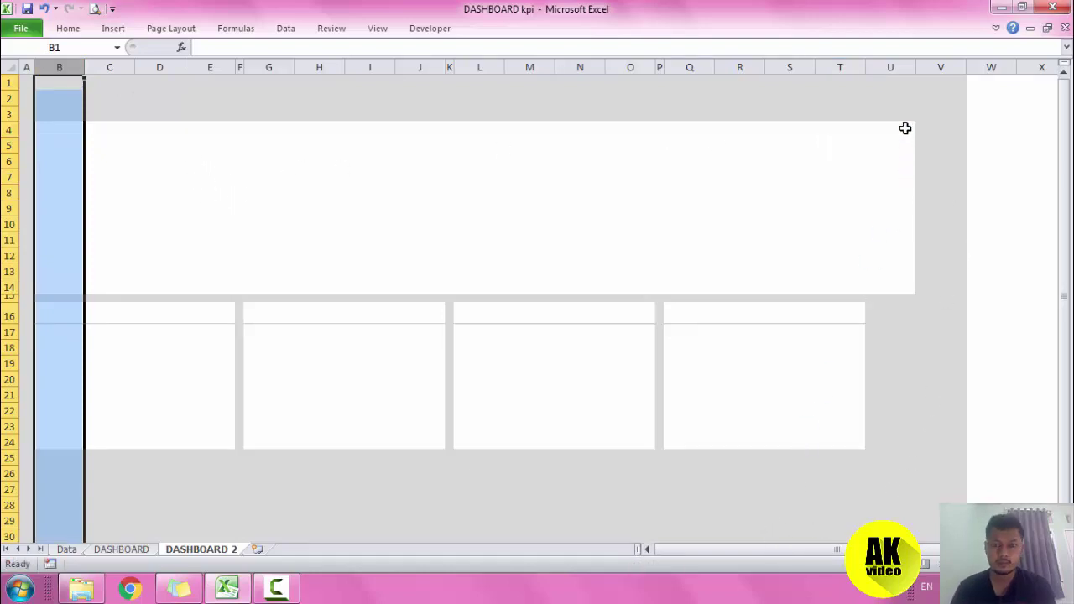
Extend the title band rightward by copying columns U–V and V–W onward.
left_click_drag(896, 128, 903, 291)
left_click_drag(891, 74, 990, 66)
key("ctrl+c")
key("Return")
left_click(1017, 144)
key("ctrl+c")
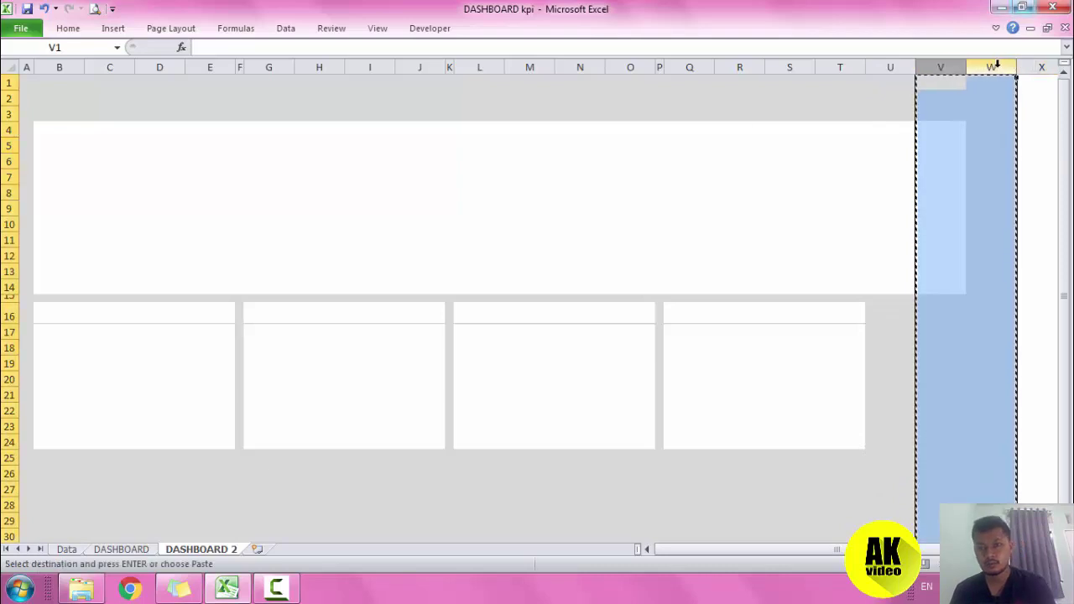
left_click(991, 66)
key("Return")
left_click(993, 142)
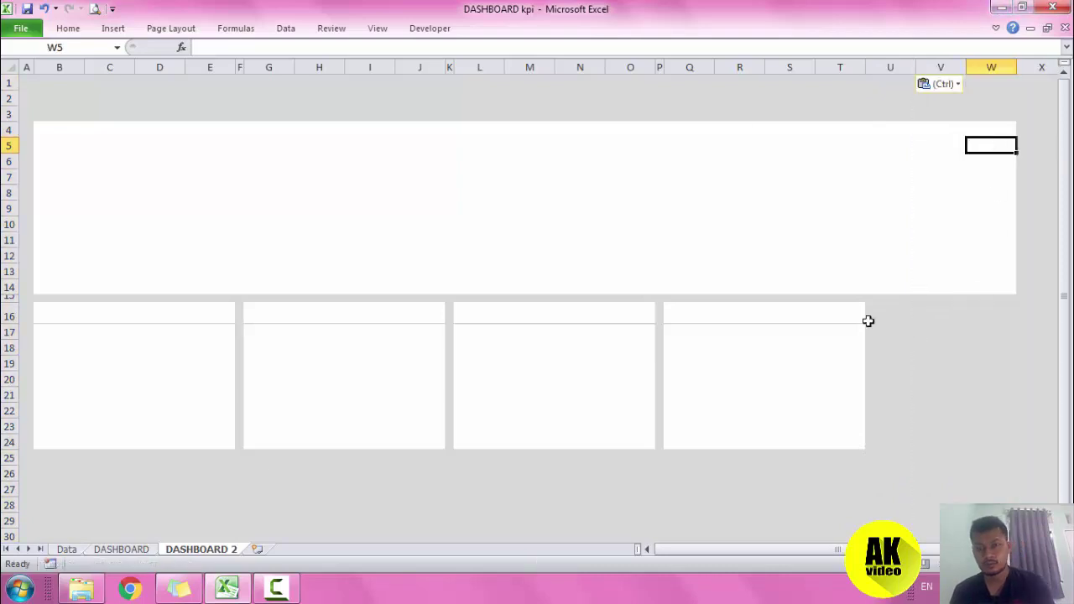
Copy the fourth card Q16:T24 and paste it as a fifth card at V16.
left_click(677, 315)
left_click_drag(678, 315, 699, 434)
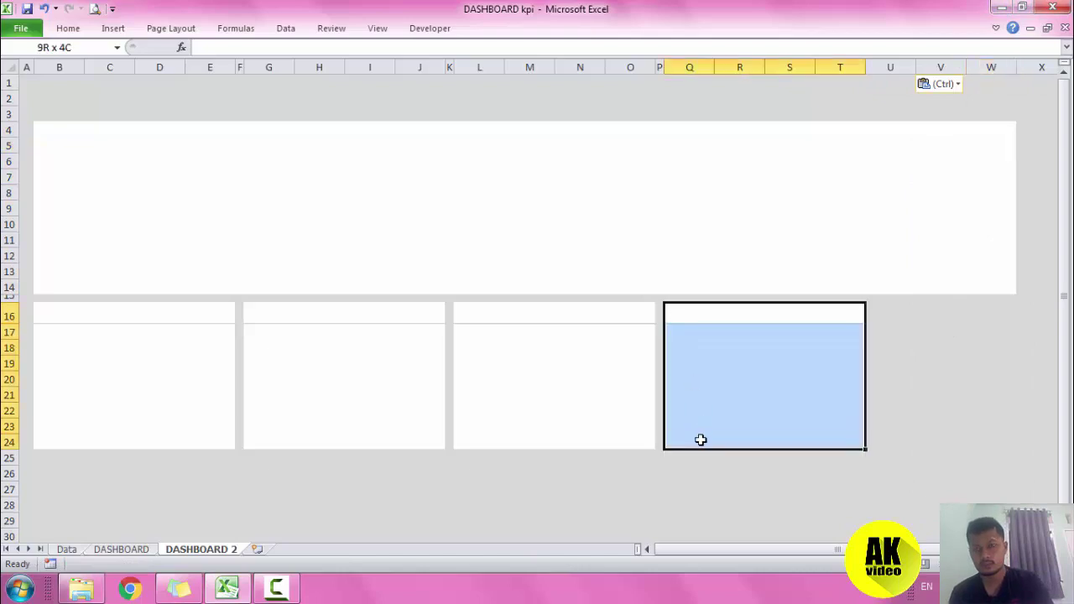
key("ctrl+c")
left_click(923, 307)
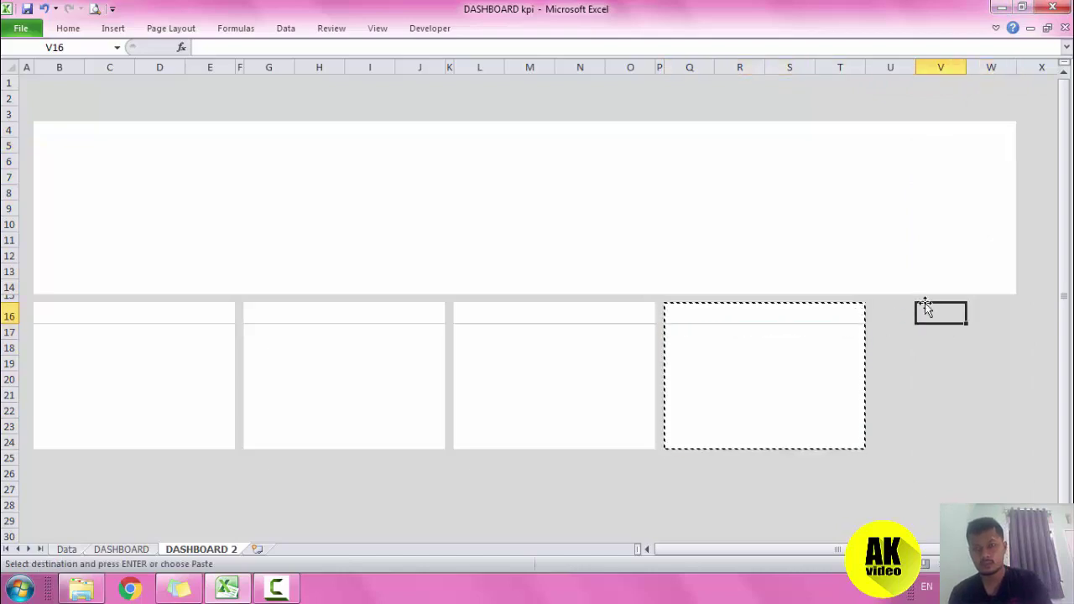
key("ctrl+v")
Narrow column U to width 1 as a gutter and cancel the pending copy.
left_click(908, 67)
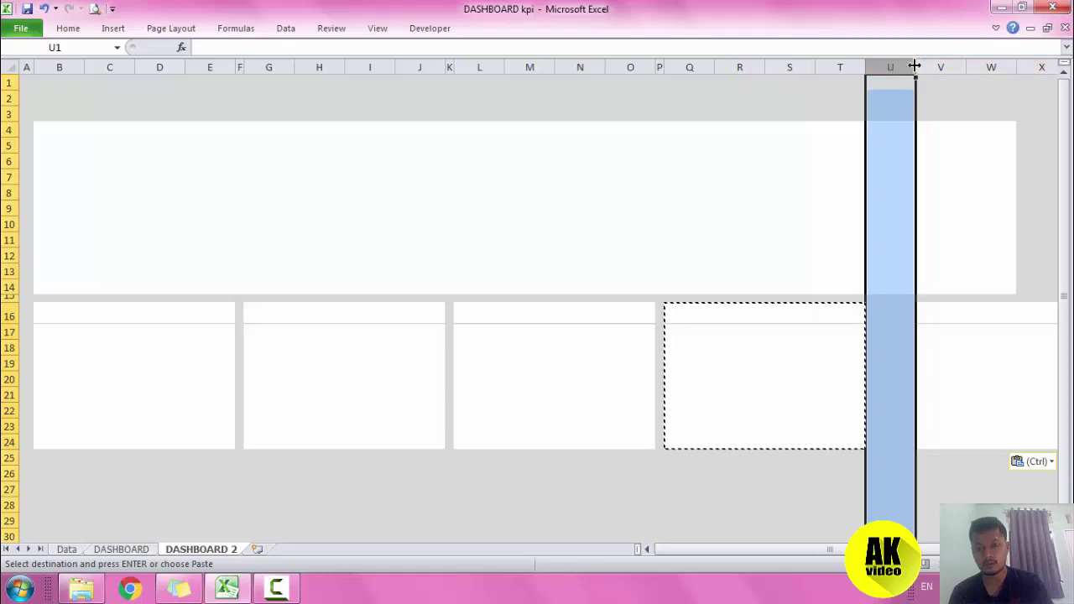
left_click_drag(915, 66, 879, 67)
left_click(944, 194)
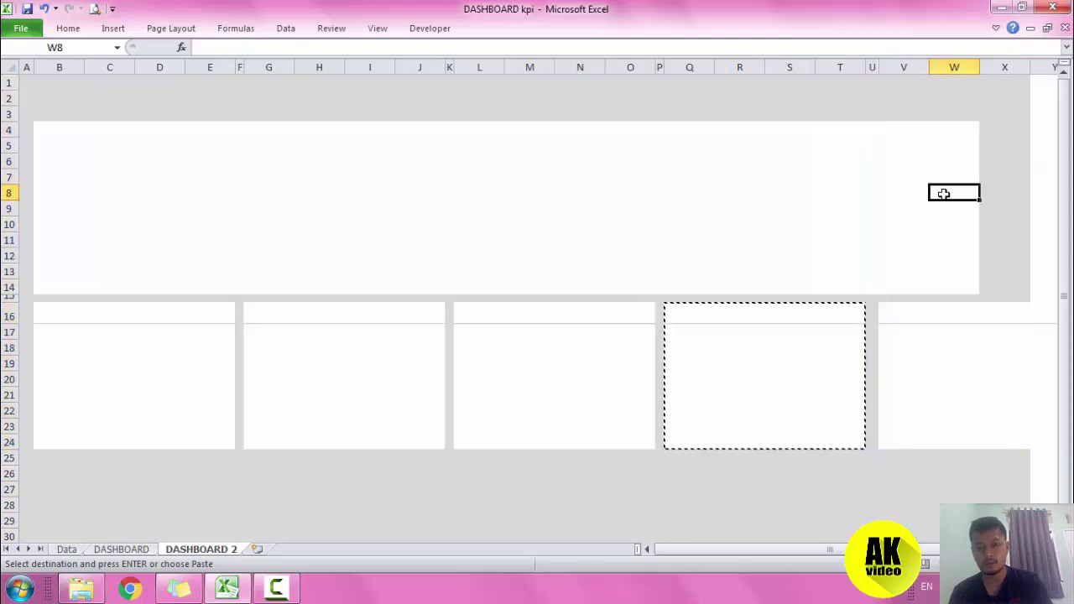
left_click(873, 67)
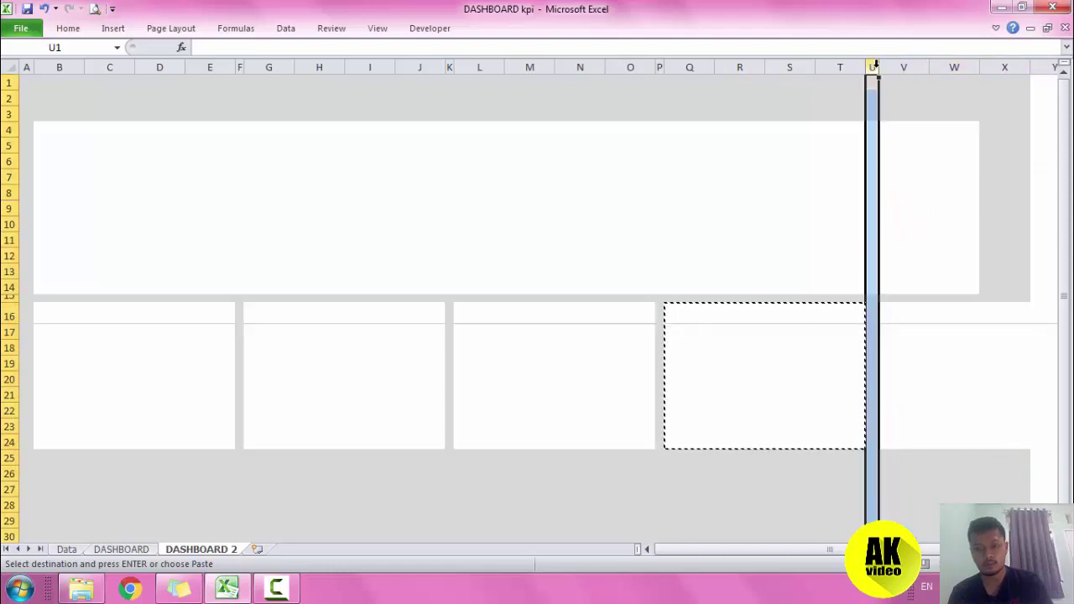
left_click_drag(880, 68, 870, 67)
left_click(936, 126)
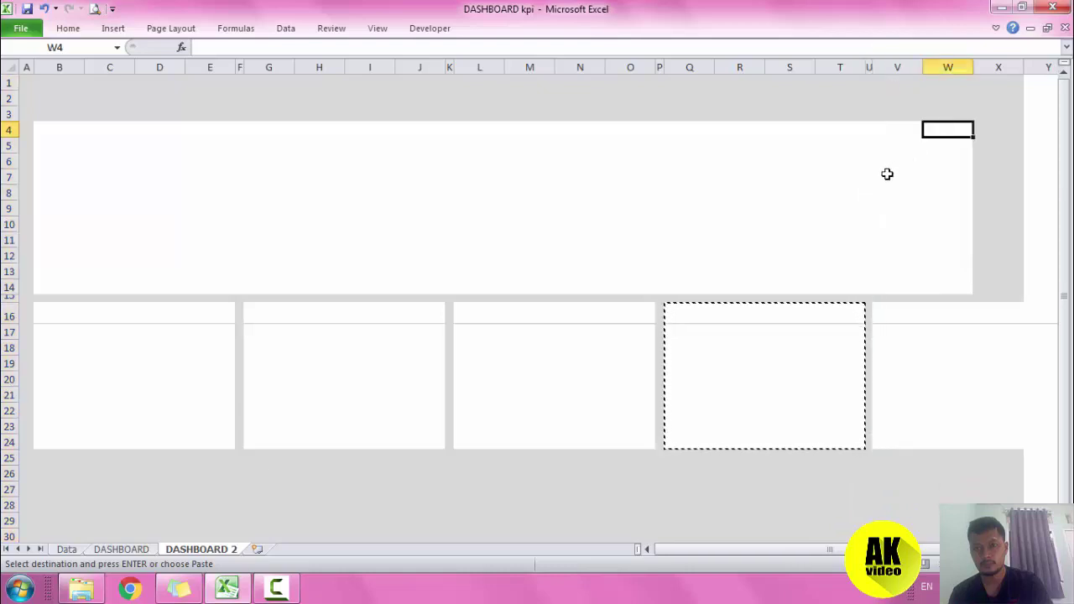
key("Escape")
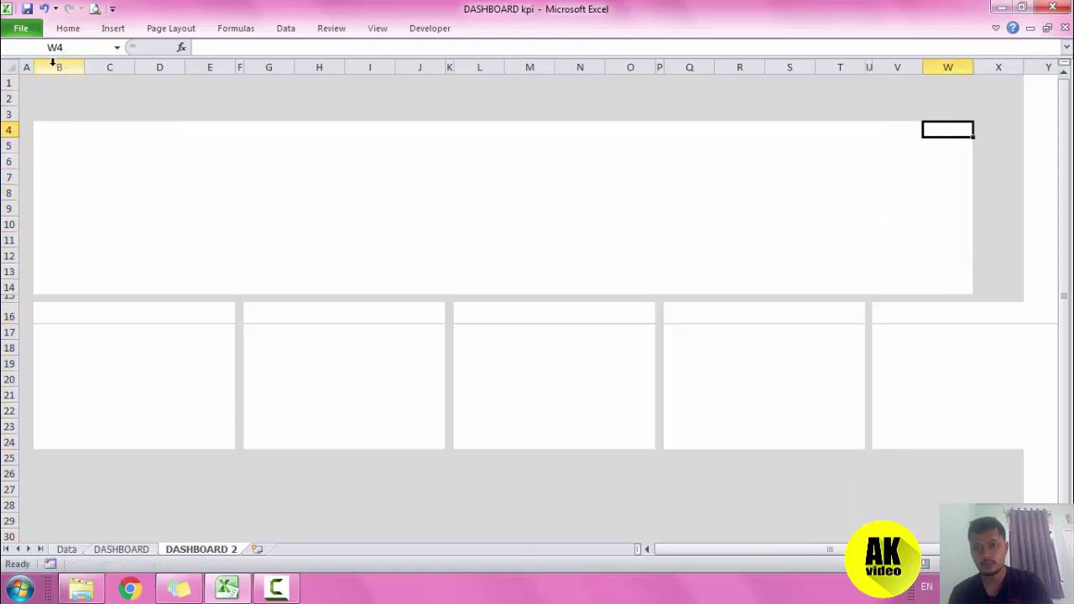
Select card columns B:E, G:J, L:O, Q:T and V:Y together and resize them to one equal width.
left_click_drag(57, 67, 237, 69)
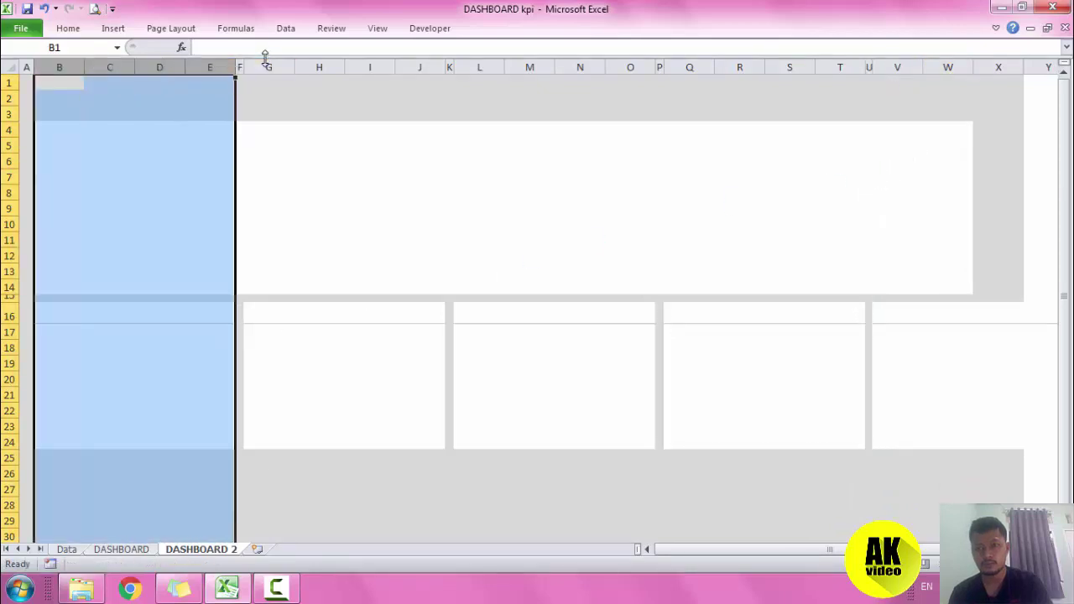
left_click_drag(269, 67, 625, 67)
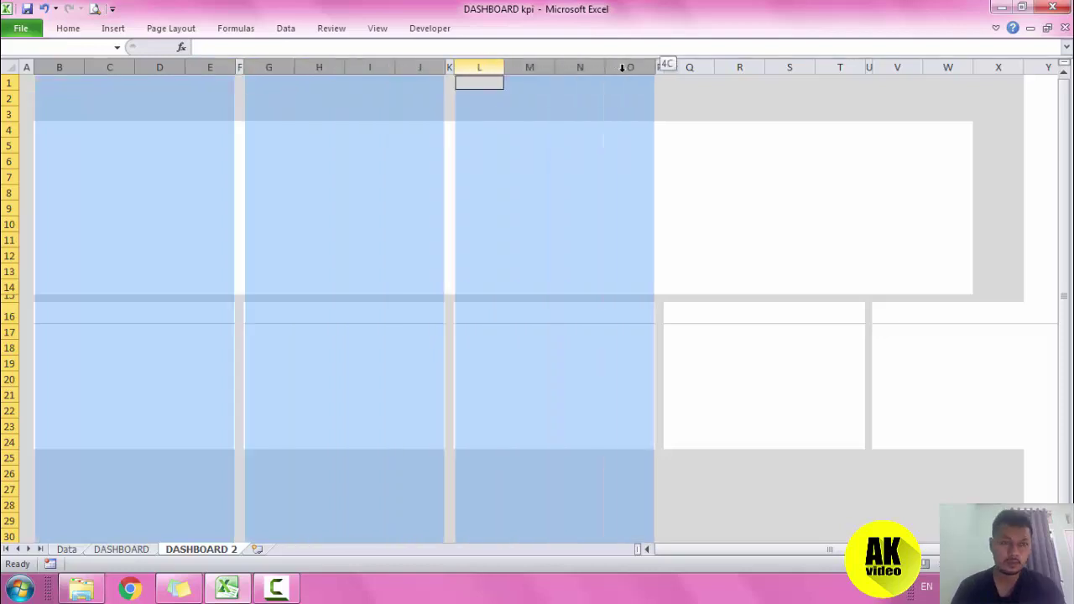
left_click_drag(691, 66, 842, 65)
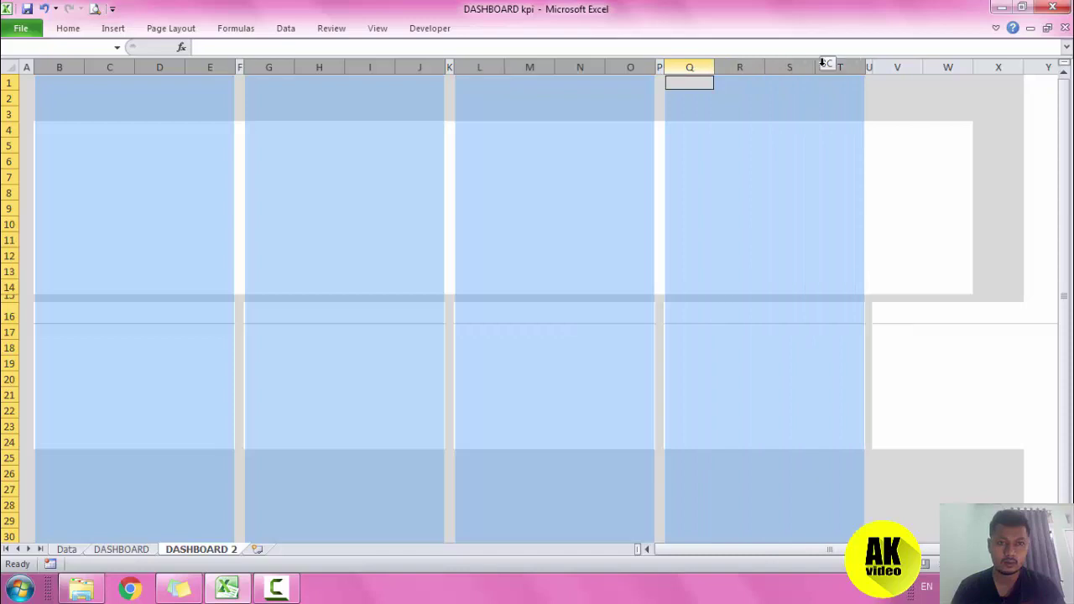
mouse_move(842, 64)
left_mouse_down()
mouse_move(1042, 67)
mouse_move(948, 66)
left_mouse_up()
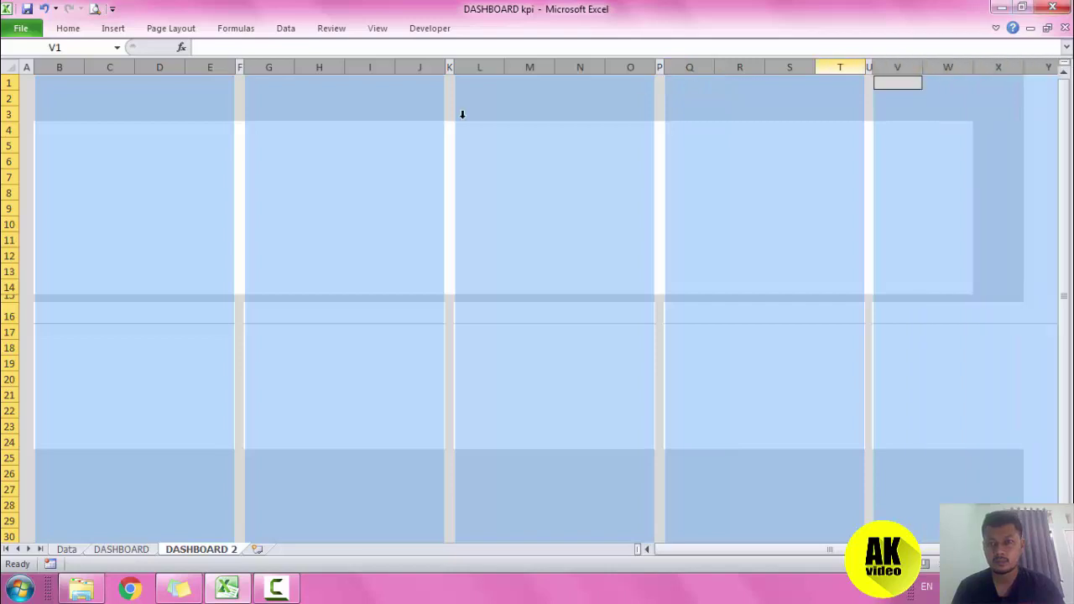
left_click(73, 61)
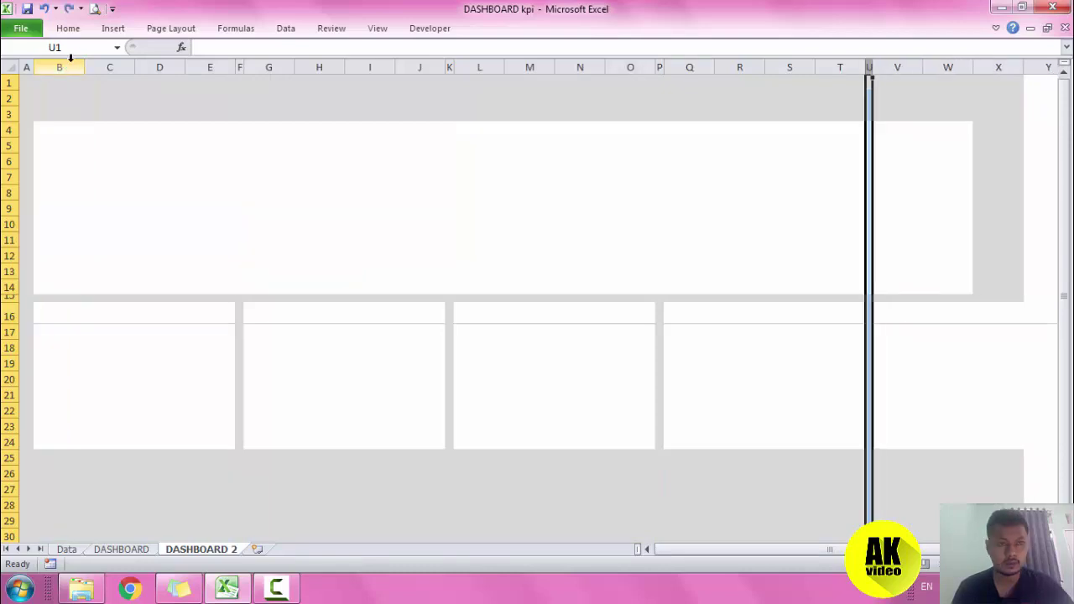
left_click(489, 193)
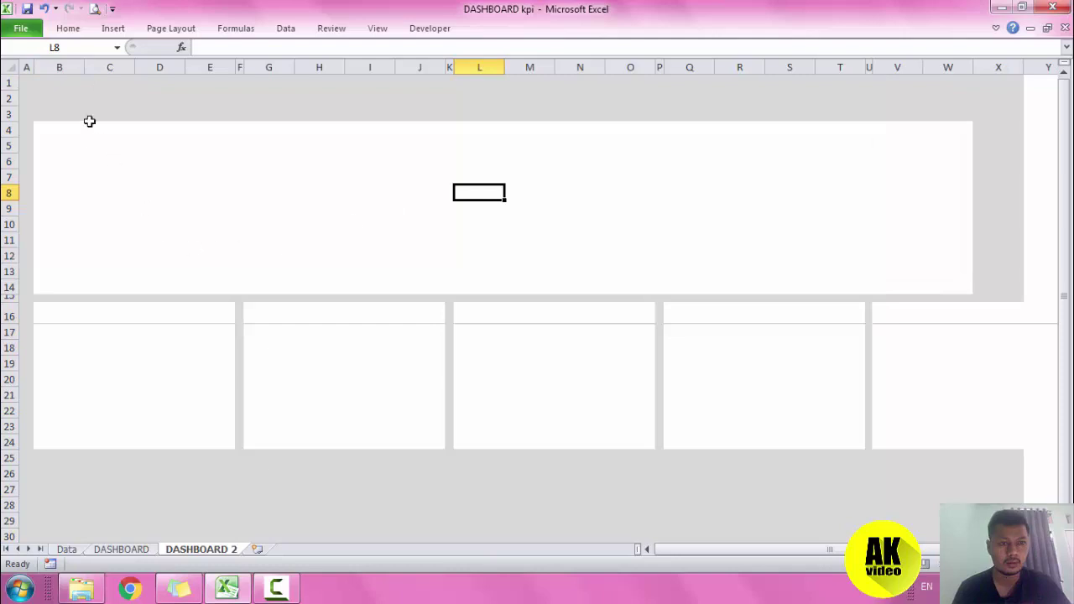
left_click_drag(59, 67, 420, 67)
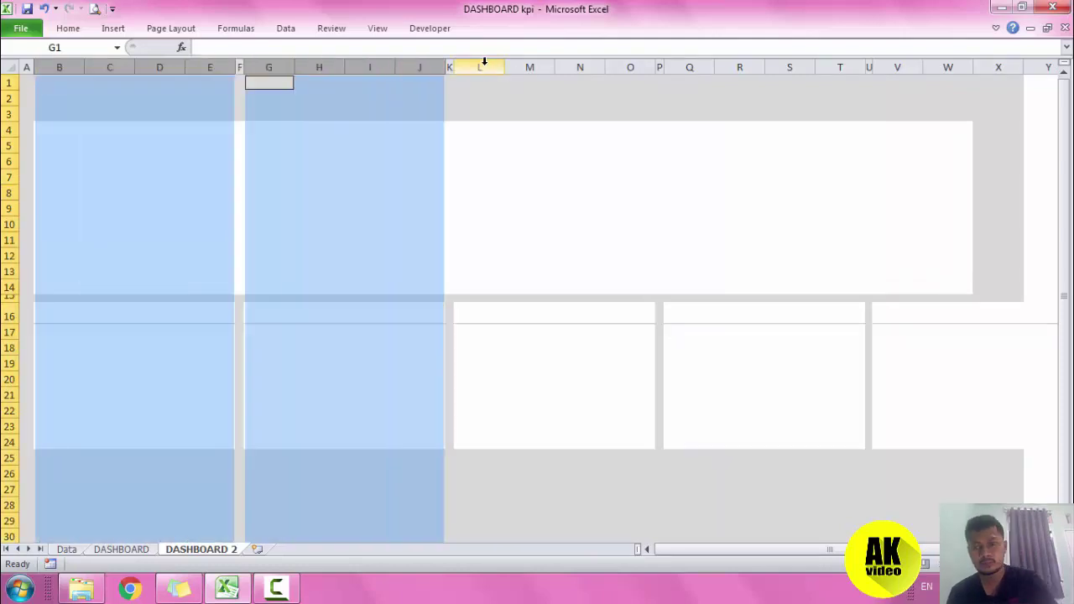
left_click_drag(484, 67, 929, 76, "ctrl")
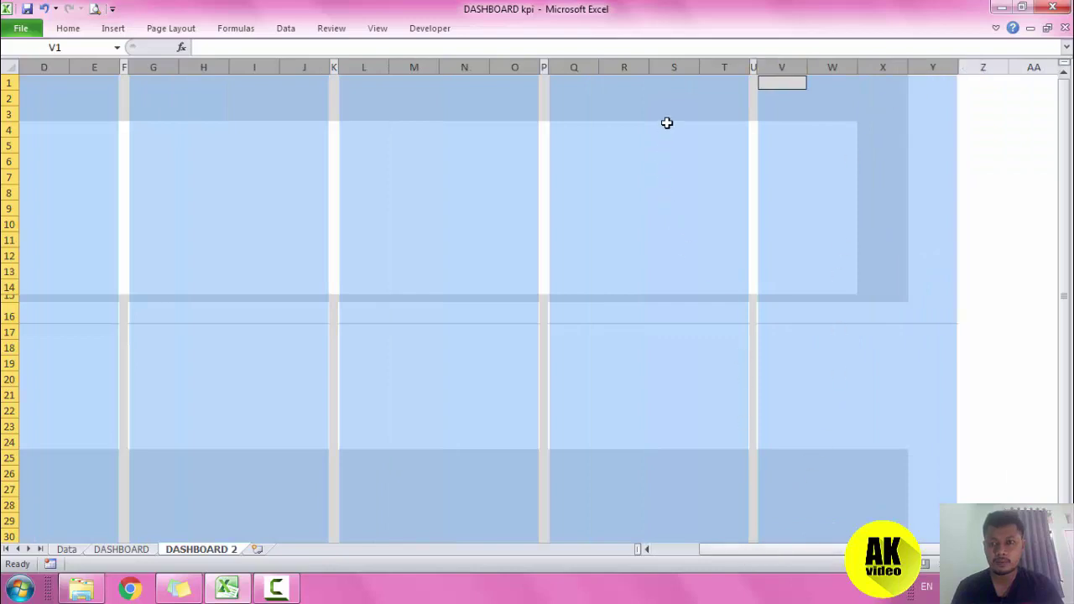
left_click_drag(649, 67, 629, 67)
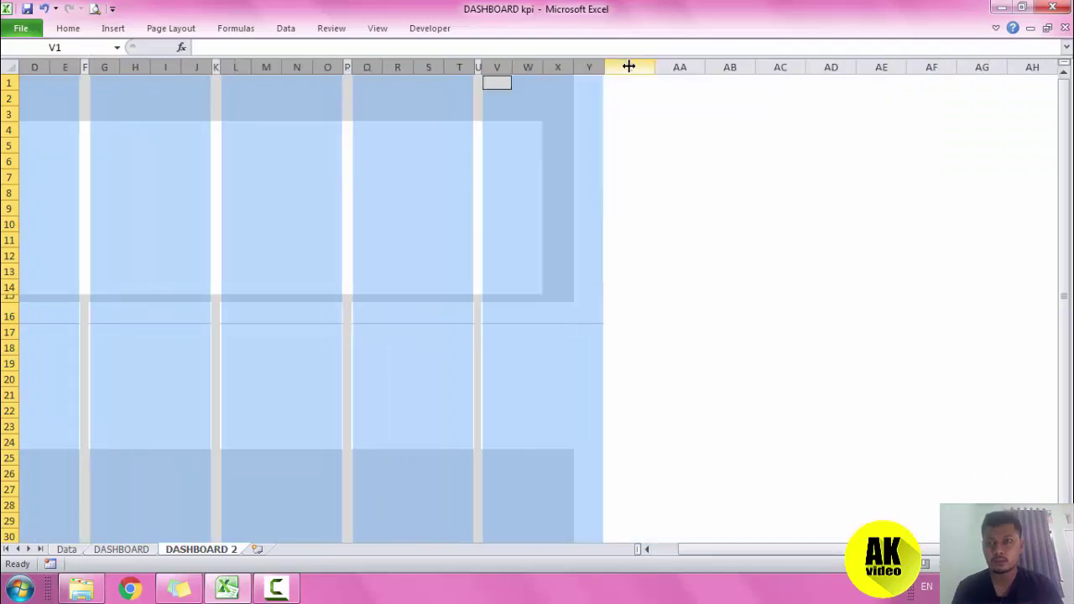
left_click_drag(740, 554, 699, 557)
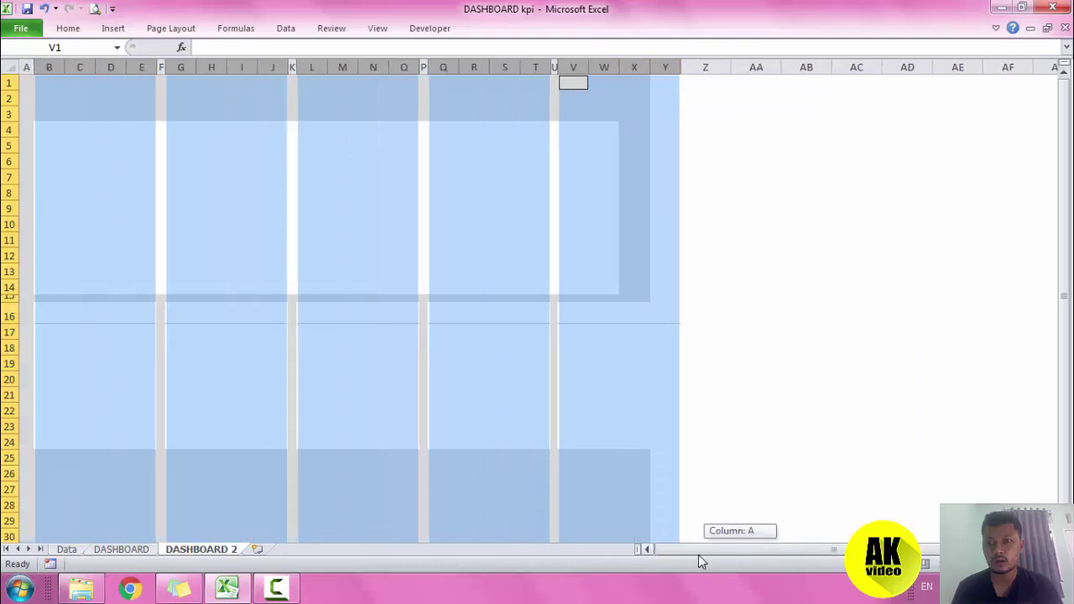
left_click_drag(123, 67, 138, 69)
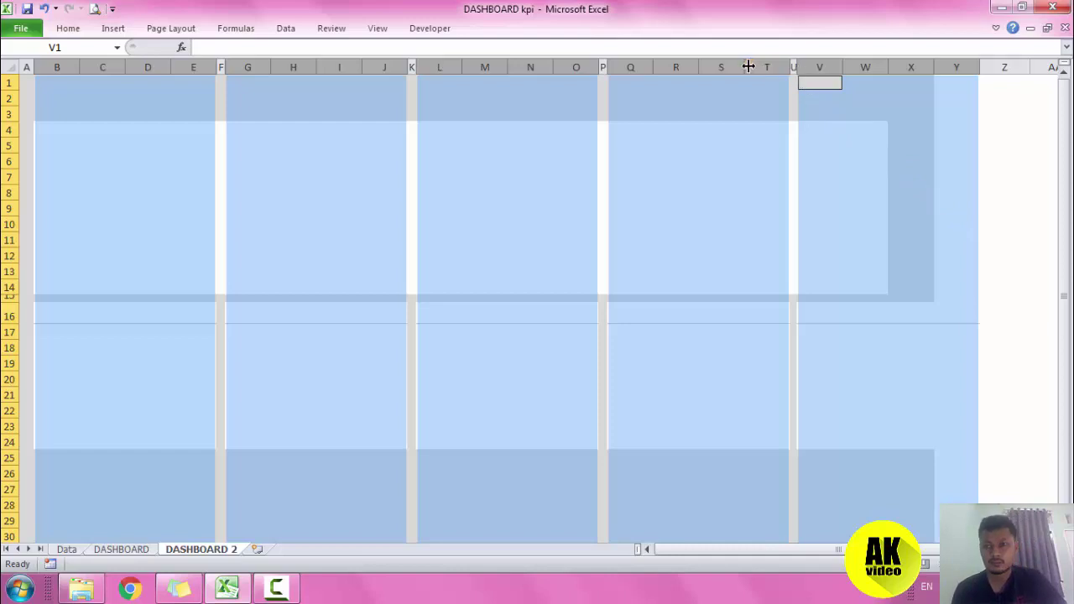
left_click_drag(748, 67, 751, 66)
Copy the white strip W4:W14 into columns X–Y to lengthen the title band.
left_click(901, 143)
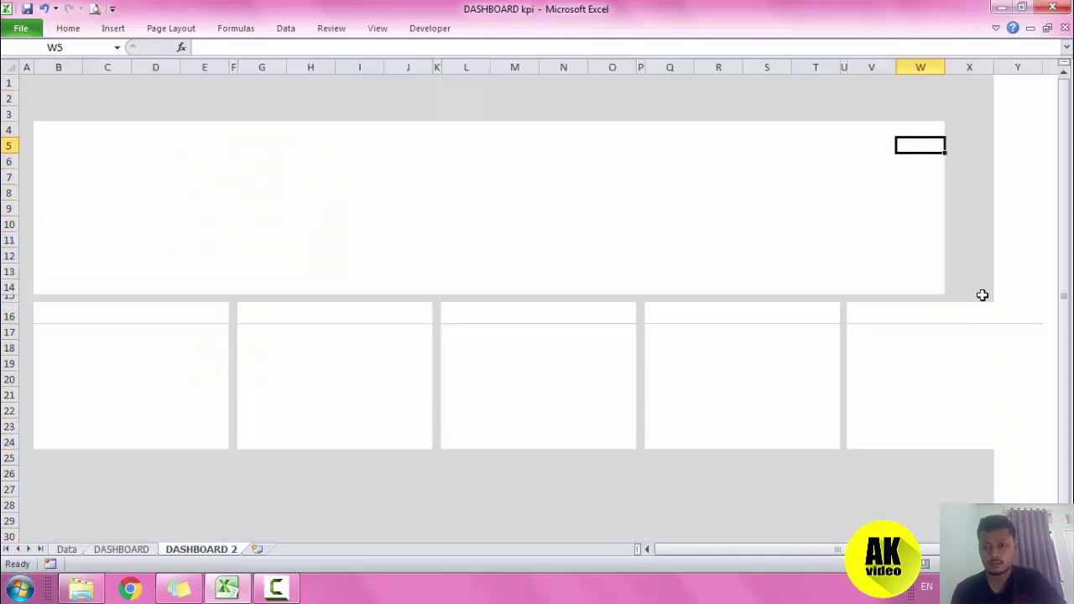
left_click(987, 332)
left_click(947, 129)
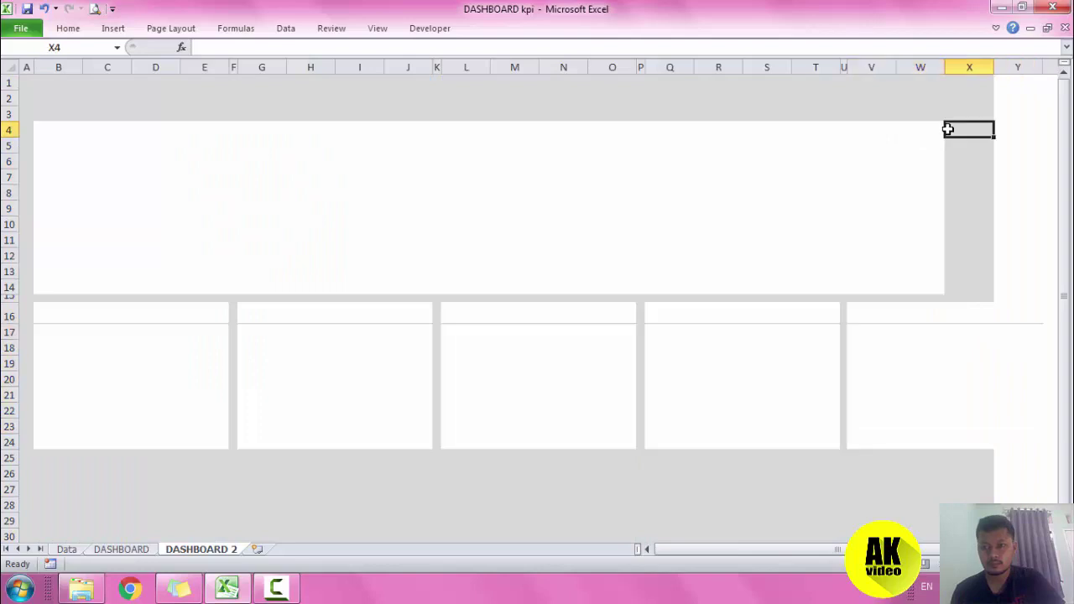
left_click_drag(926, 128, 927, 284)
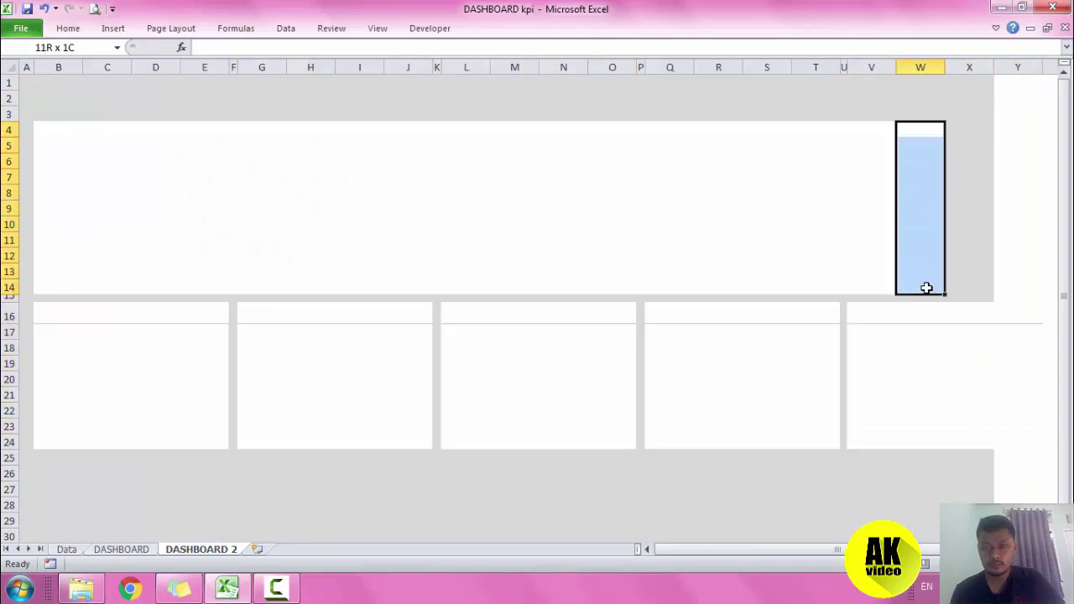
key("ctrl+c")
left_click_drag(959, 130, 1006, 132)
key("ctrl+v")
Paste grey from X3 into Y1:Y3 and column AA, narrowing column Z to a thin border.
left_click(973, 107)
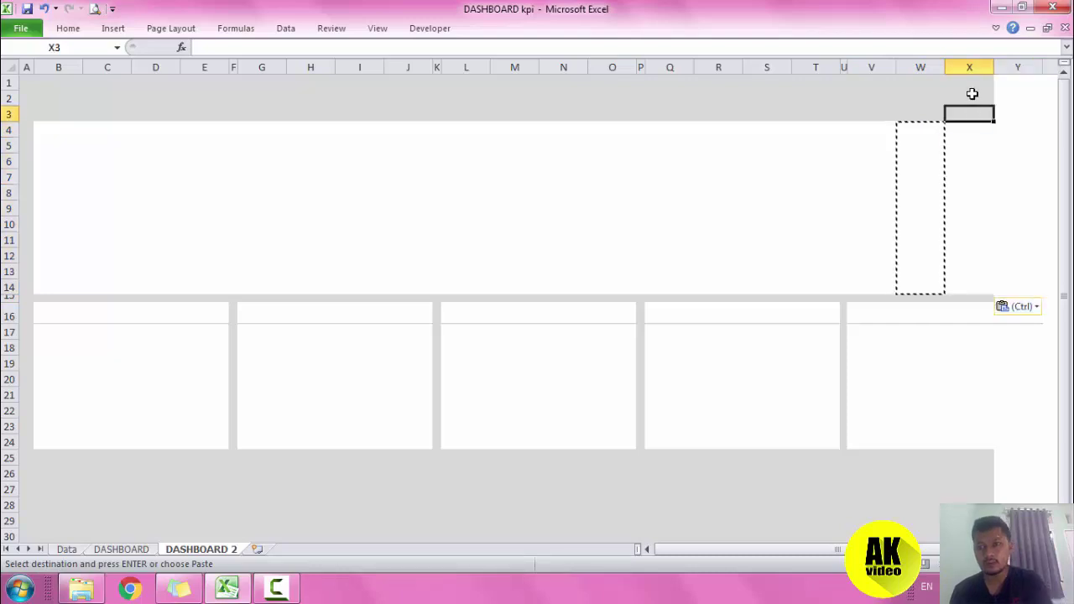
key("ctrl+c")
mouse_move(1009, 74)
left_mouse_down()
mouse_move(1007, 106)
mouse_move(1052, 126)
left_mouse_up()
key("ctrl+v")
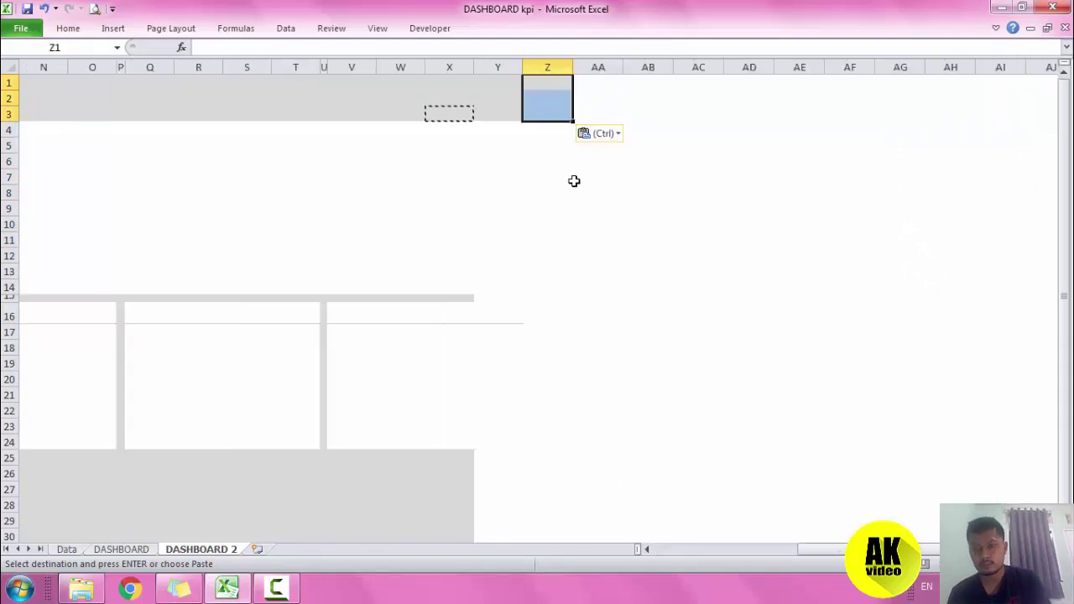
left_click(552, 128)
left_click_drag(552, 168, 560, 410)
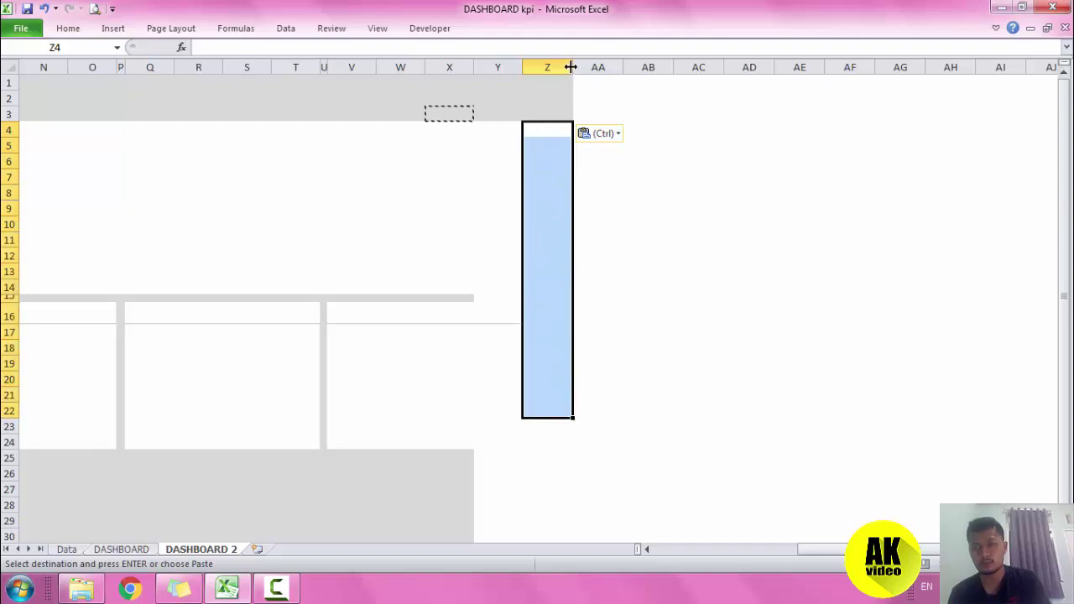
mouse_move(572, 68)
left_mouse_down()
mouse_move(542, 67)
mouse_move(564, 509)
mouse_move(562, 499)
left_mouse_up()
key("ctrl+v")
Paste grey fill into Y25:Z30 and X15:Z15 around the fifth card.
scroll(478, 411, "down", 1)
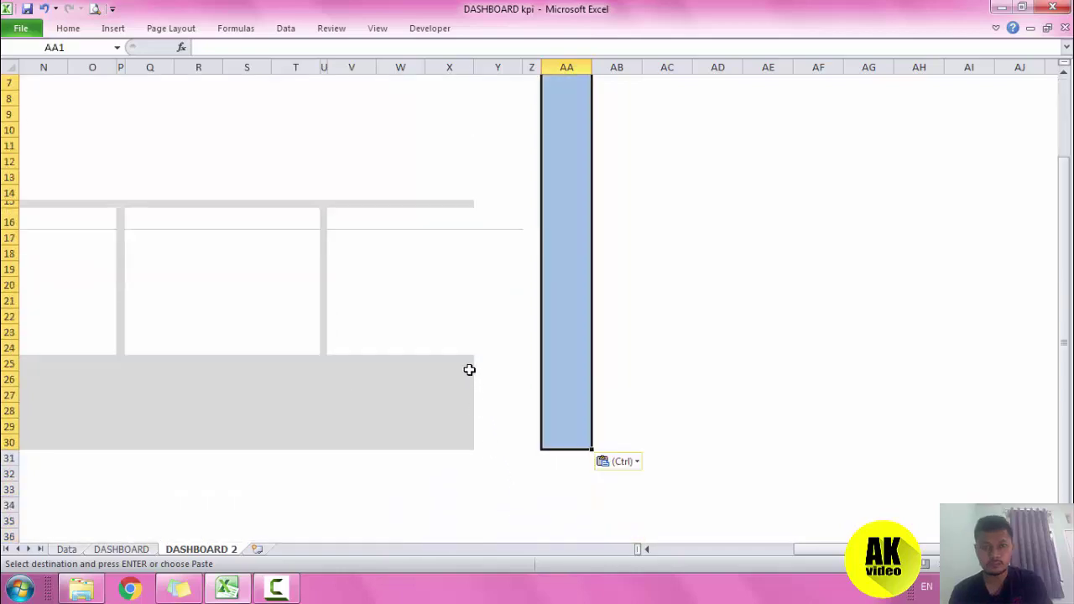
left_click_drag(478, 364, 526, 441)
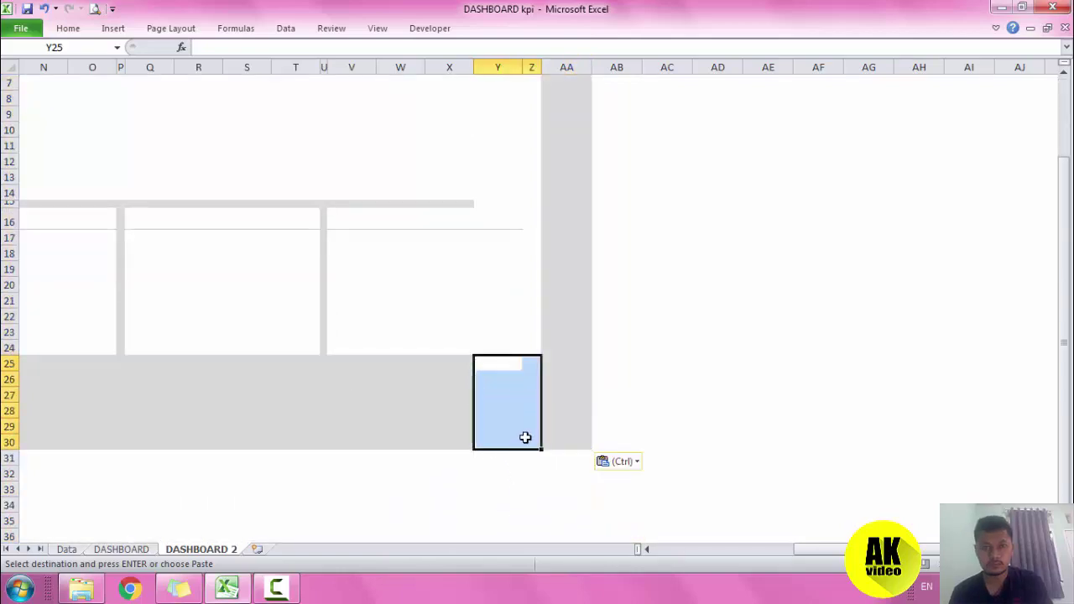
key("ctrl+v")
left_click_drag(470, 204, 536, 204)
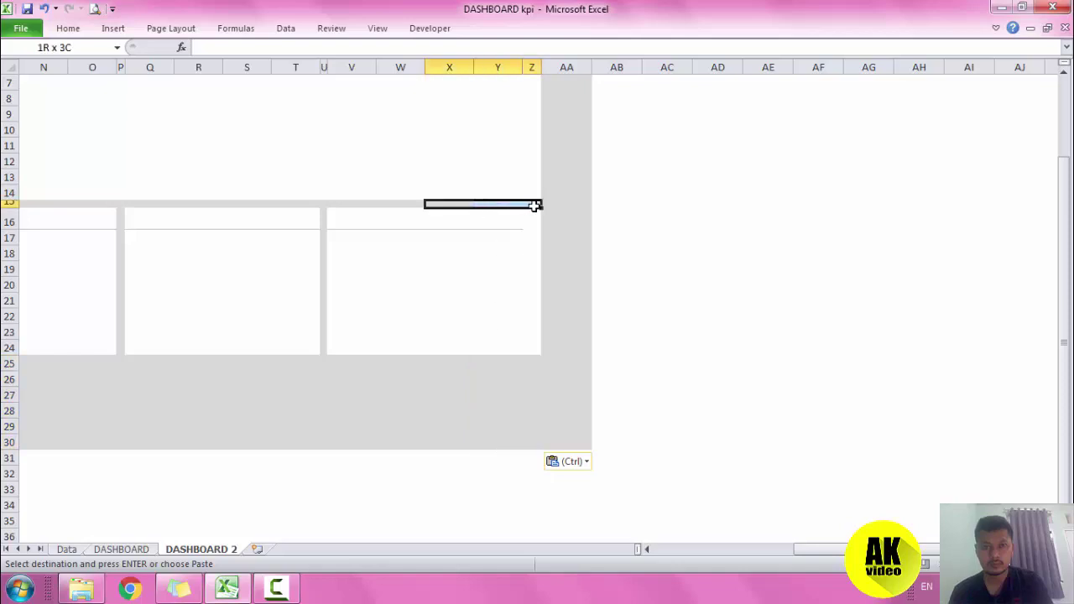
key("ctrl+v")
left_click(690, 178)
scroll(696, 335, "up", 2)
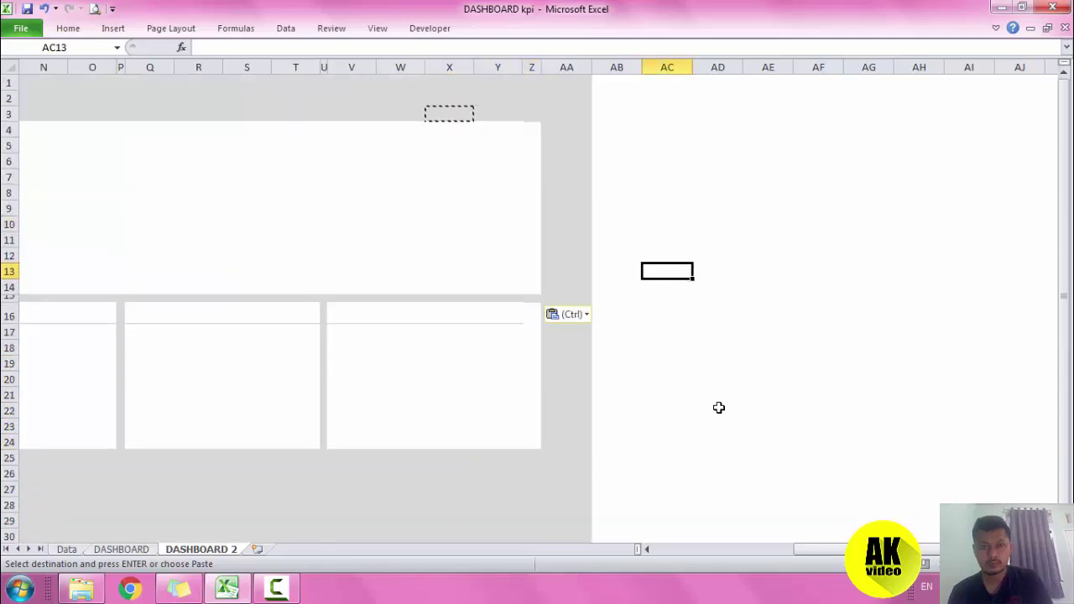
left_click_drag(809, 553, 716, 561)
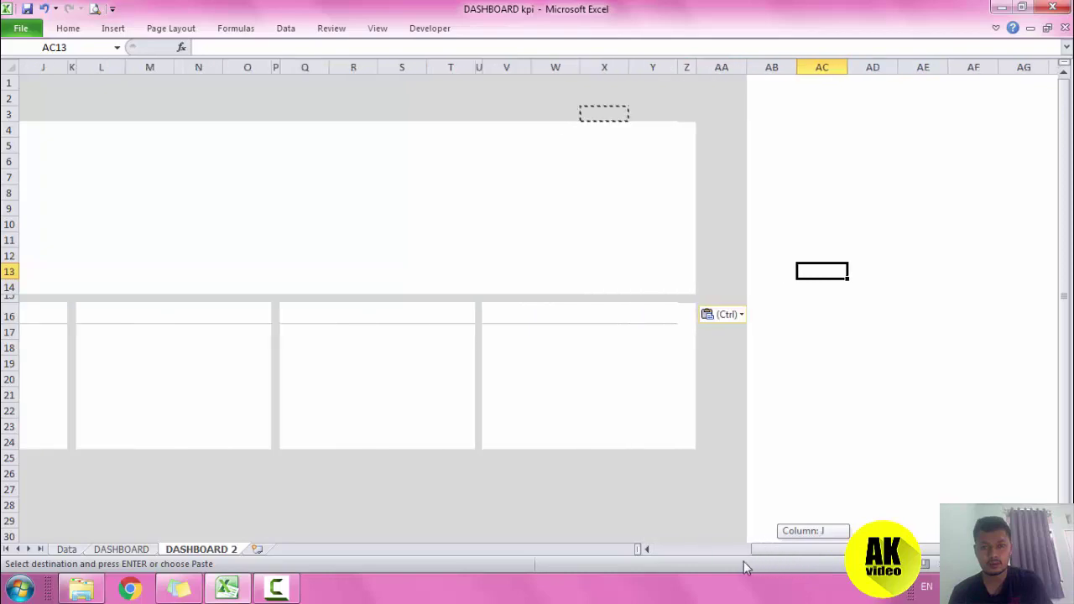
left_click(933, 367)
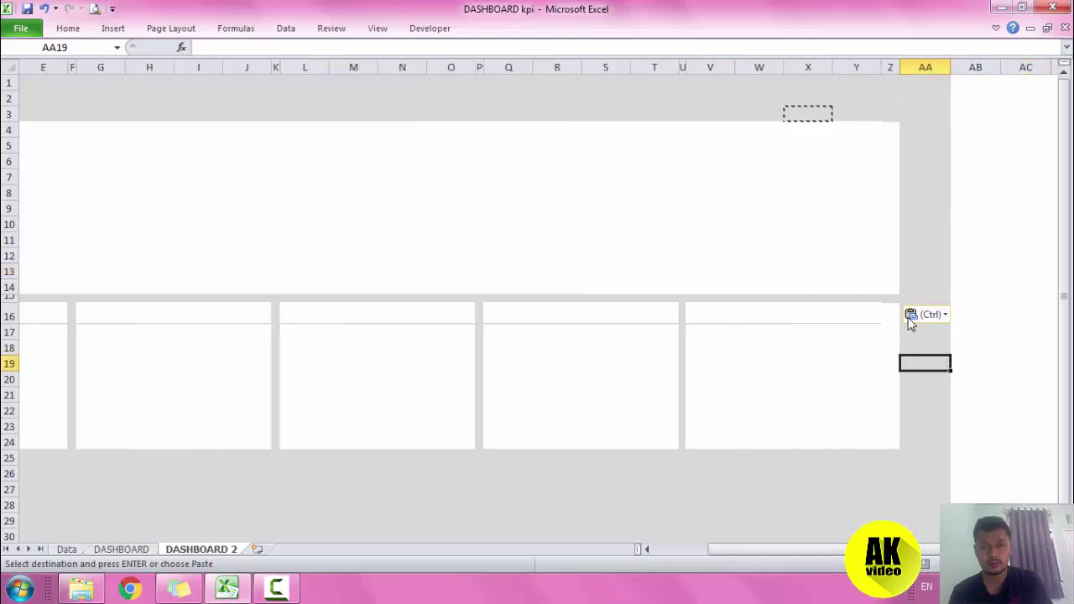
Fill column Z with grey down from Z3 beside the cards.
left_click(888, 297)
left_click(890, 113)
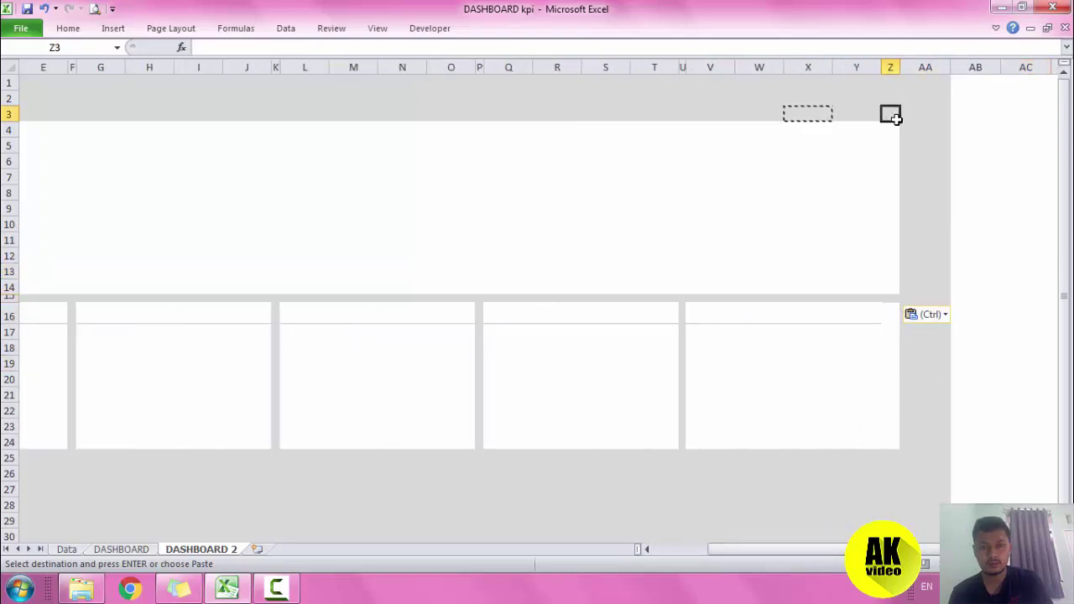
left_click_drag(899, 121, 899, 474)
left_click(932, 375)
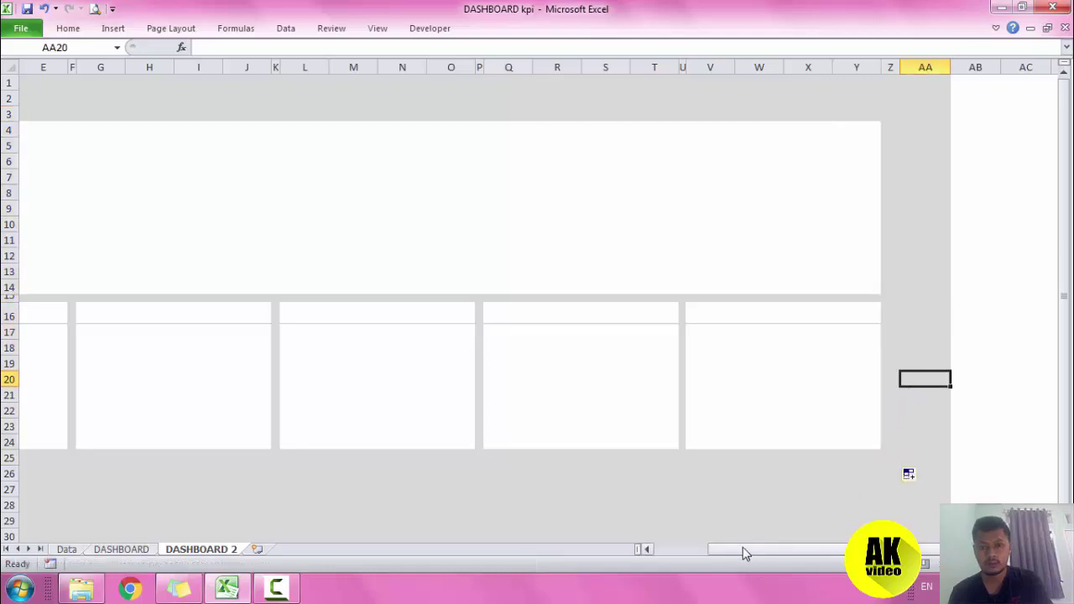
left_click_drag(742, 549, 682, 551)
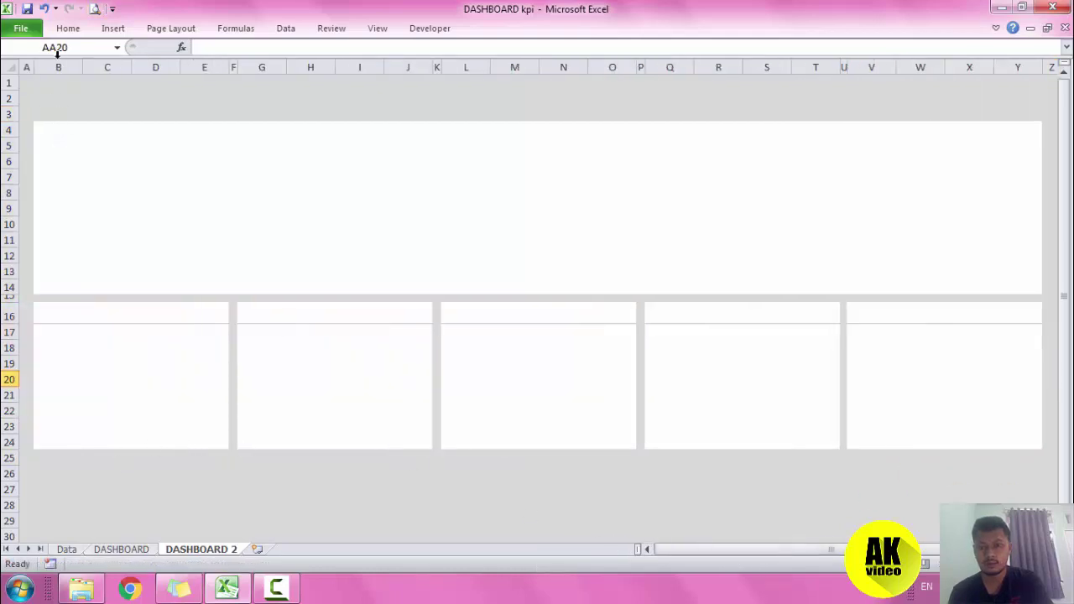
Save the workbook and duplicate the KPI card rows 16–24 starting at row 26.
left_click(27, 10)
scroll(226, 324, "down", 3)
scroll(226, 324, "up", 3)
scroll(224, 319, "down", 3)
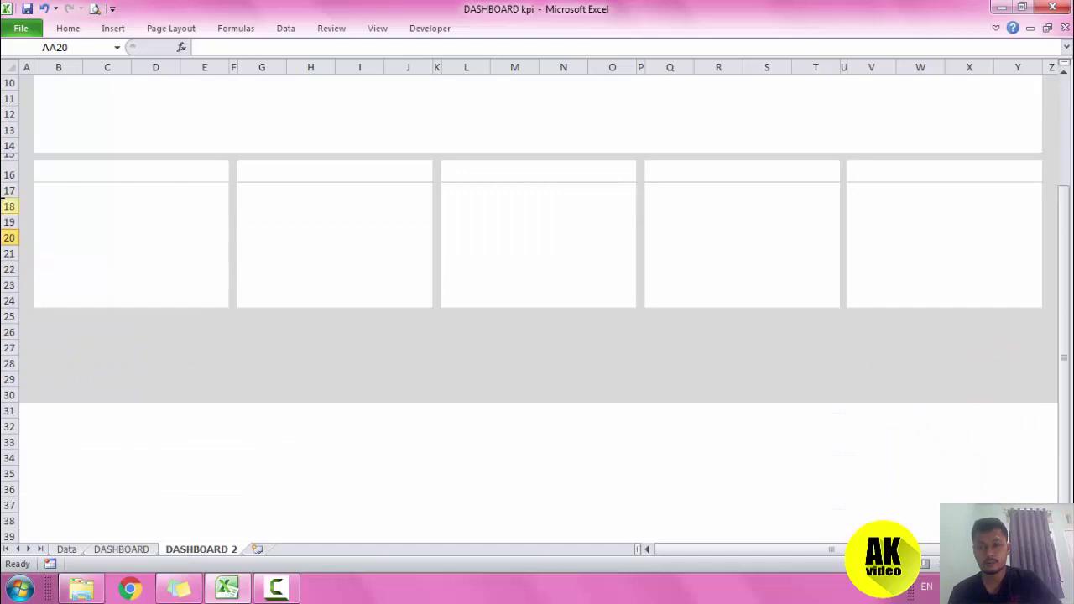
left_click_drag(6, 174, 6, 317)
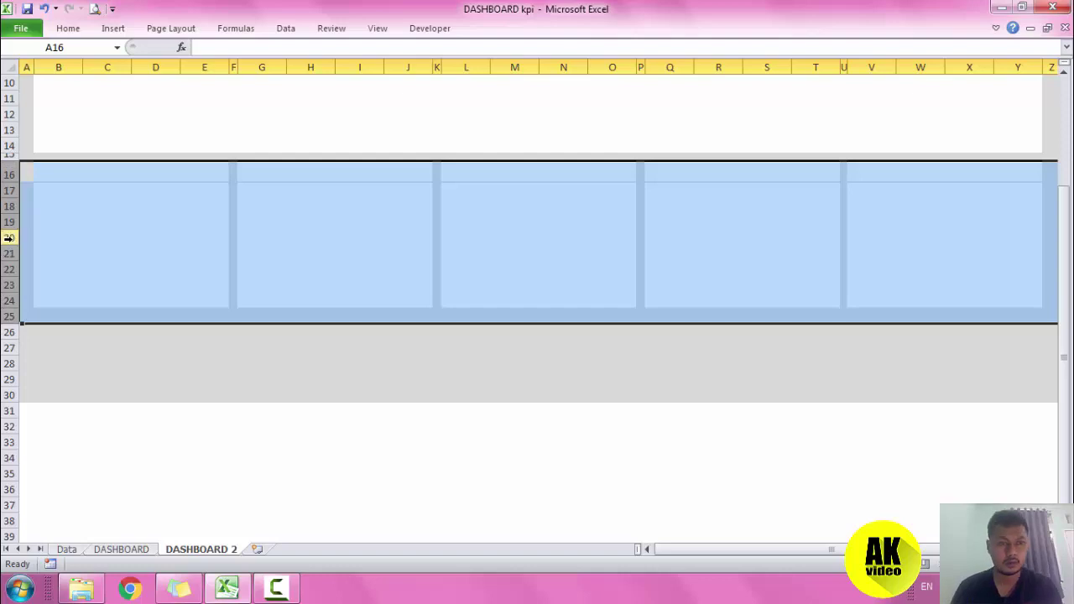
key("ctrl+c")
left_click(9, 333)
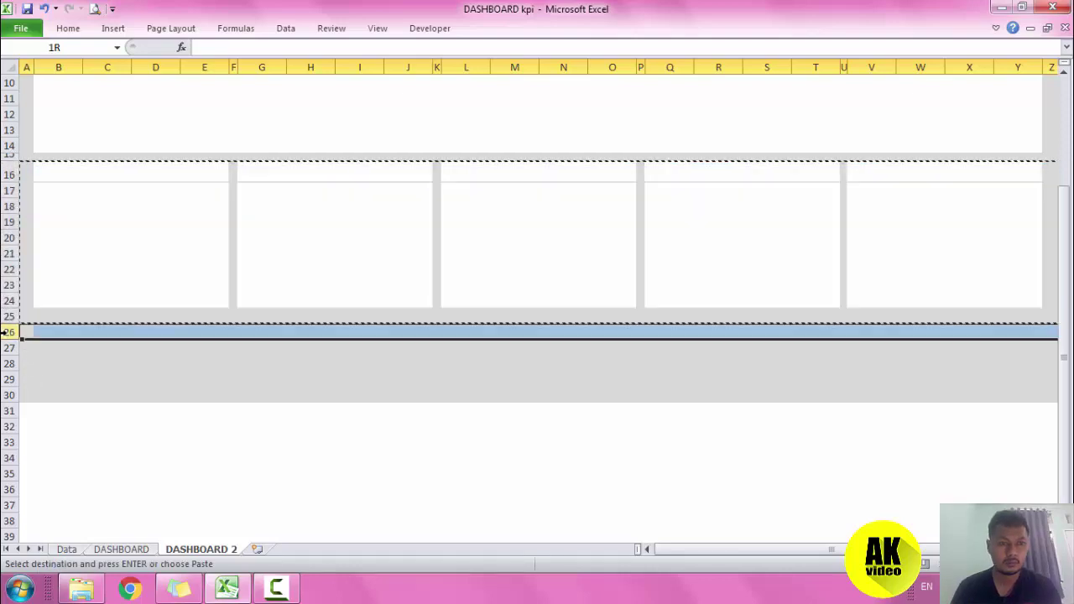
key("ctrl+v")
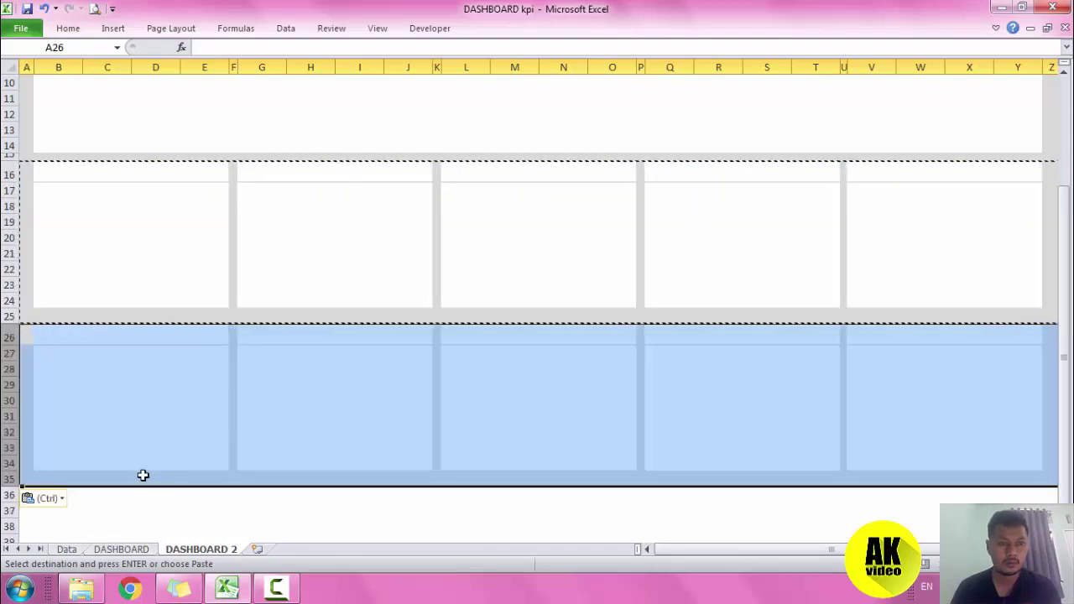
left_click(123, 504)
Cancel the copy and shrink row 25 into a thin gap between card rows.
scroll(64, 335, "up", 1)
scroll(48, 288, "up", 1)
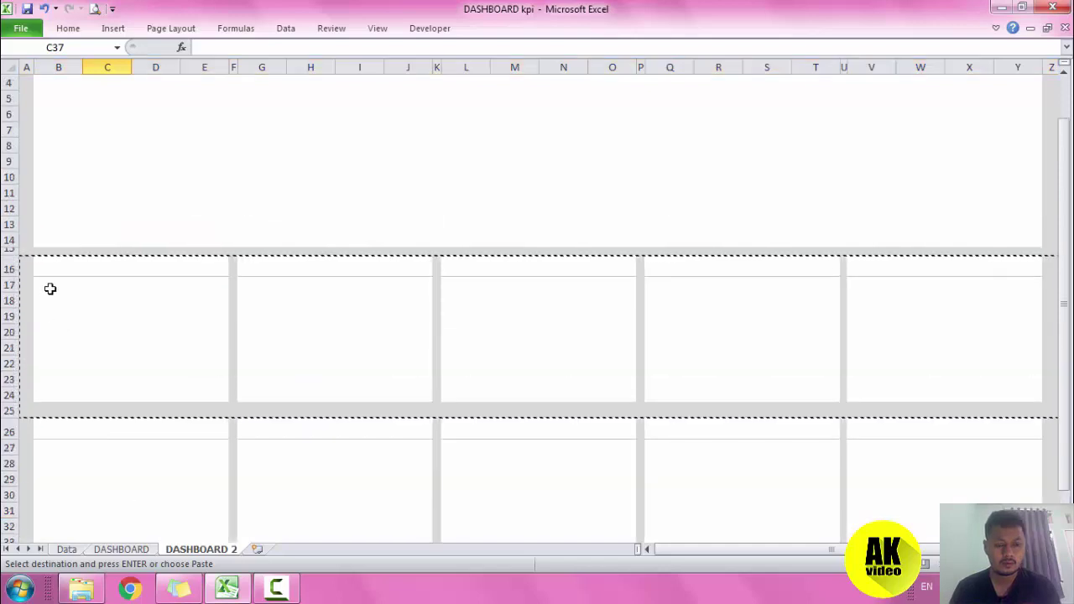
key("Escape")
left_click(7, 410)
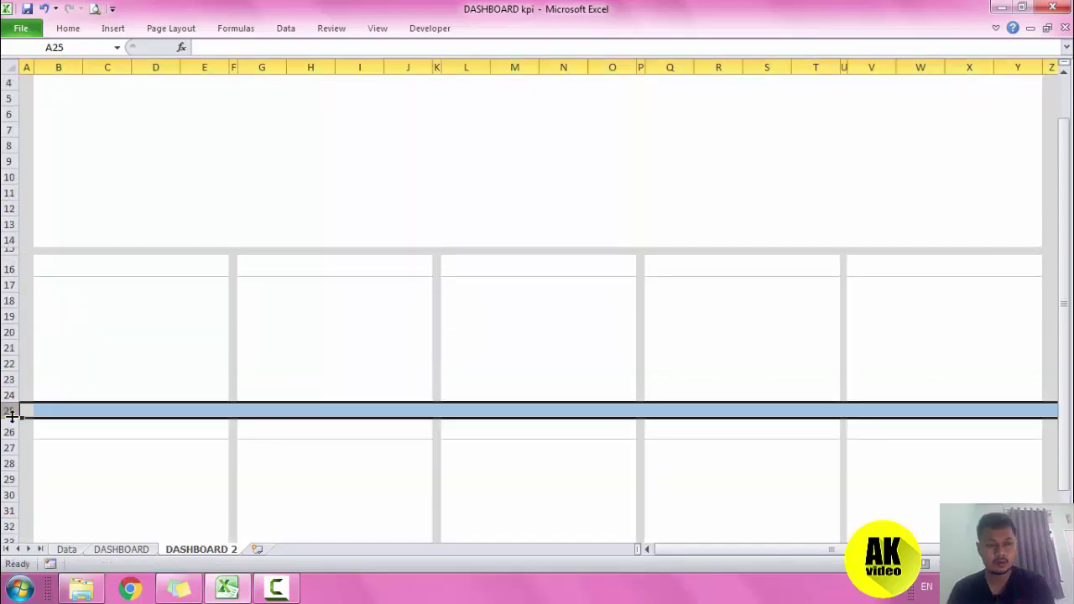
left_click_drag(12, 417, 9, 408)
left_click(13, 177)
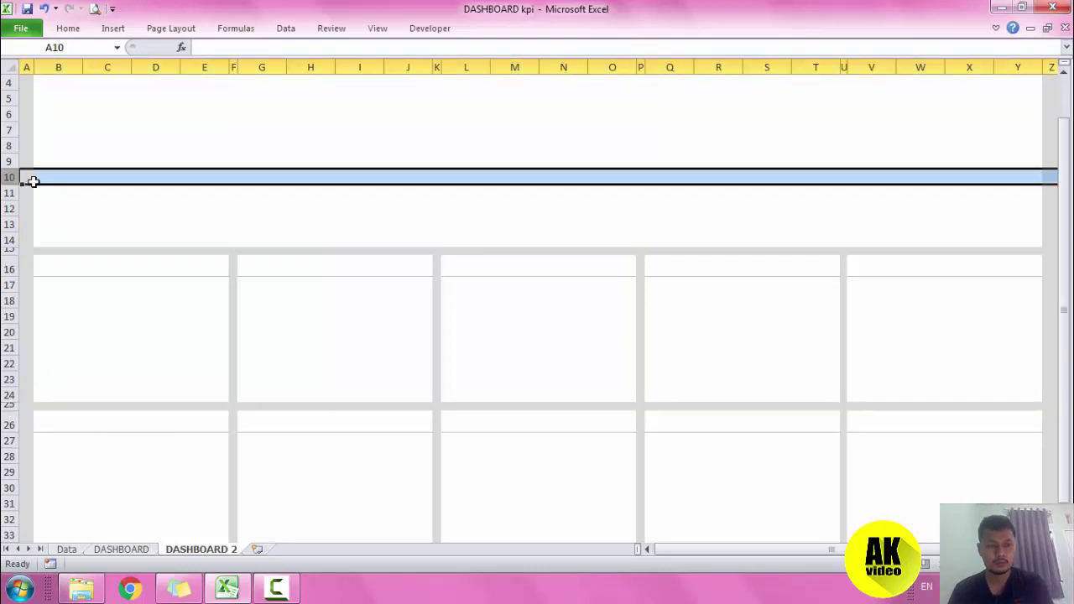
Untick Headings in the View Show group to hide DASHBOARD 2's row and column headings.
scroll(168, 244, "up", 1)
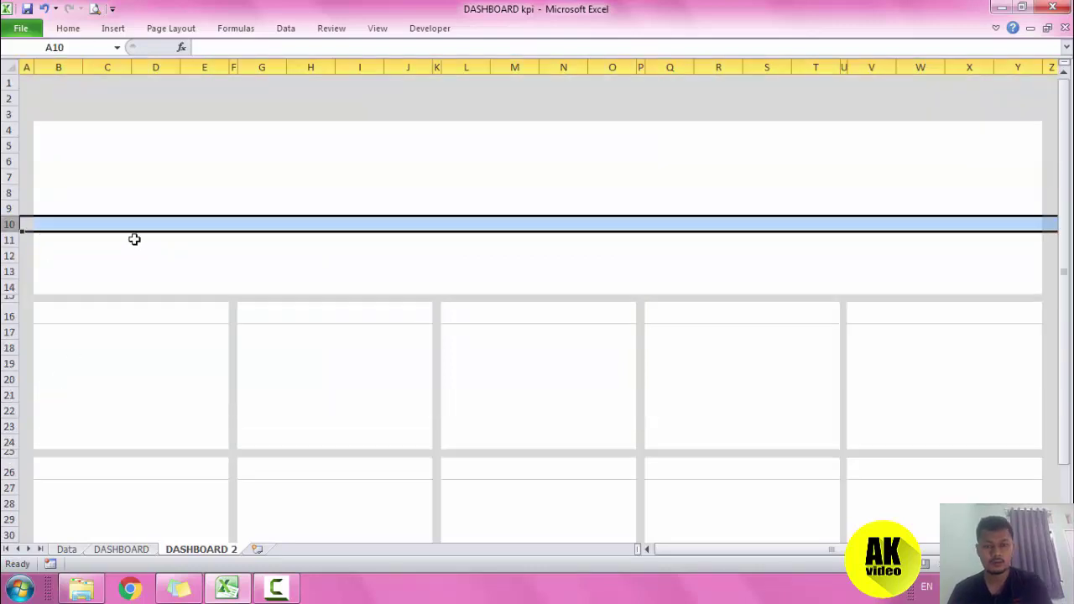
left_click(385, 31)
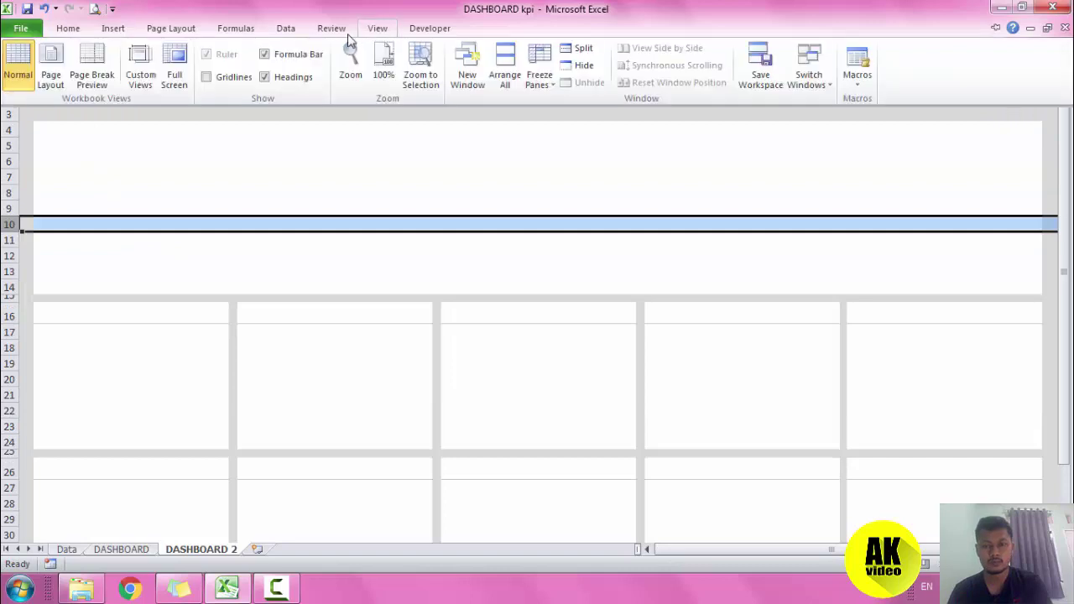
left_click(285, 76)
left_click(374, 87)
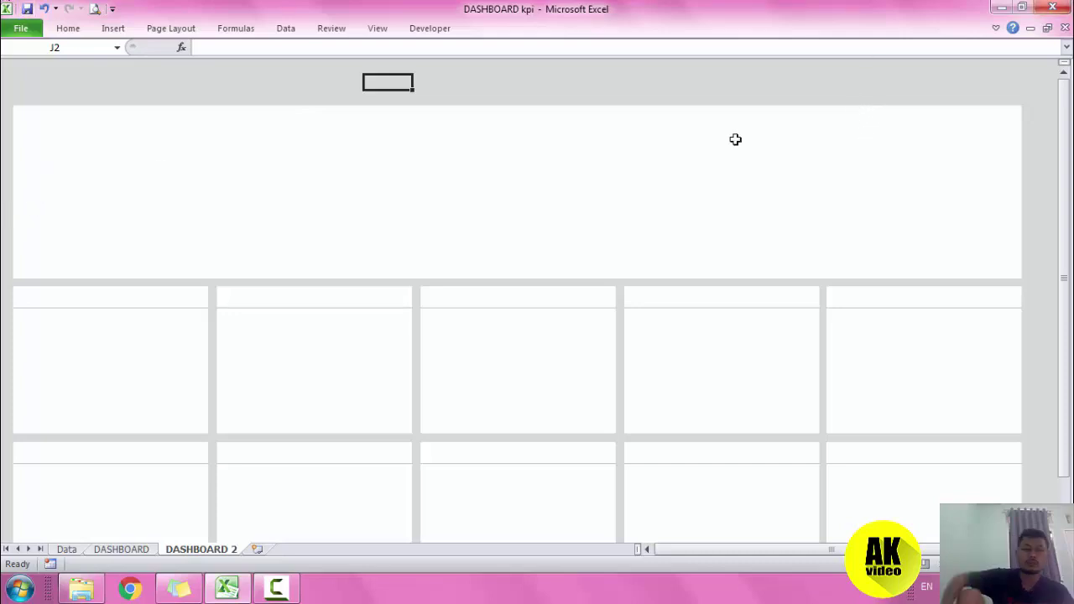
Check the Jul month cell and KPI title on the original DASHBOARD sheet for reference.
left_click(144, 550)
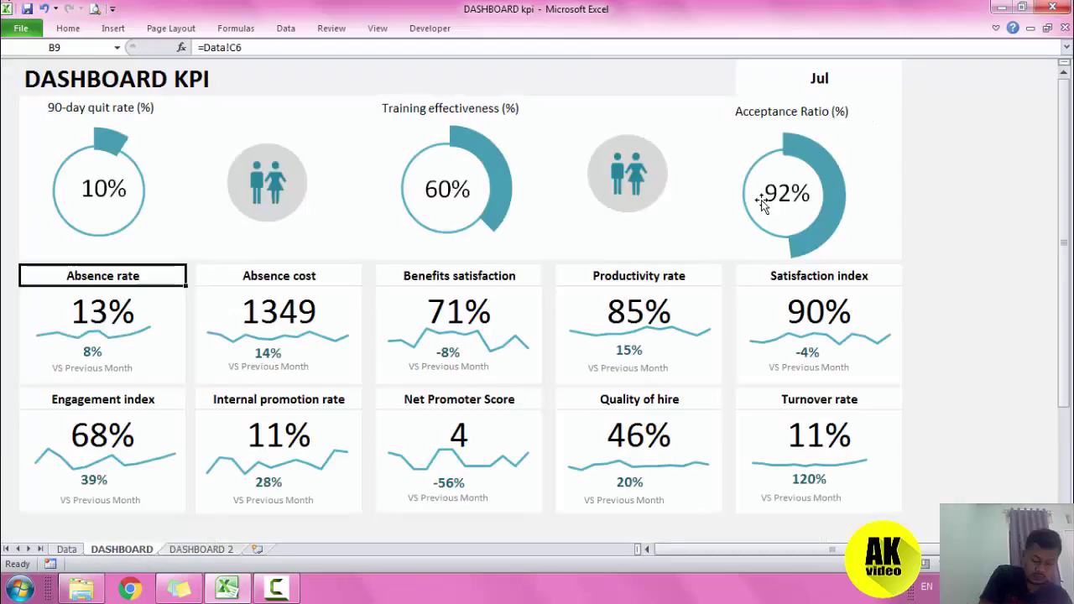
left_click(790, 84)
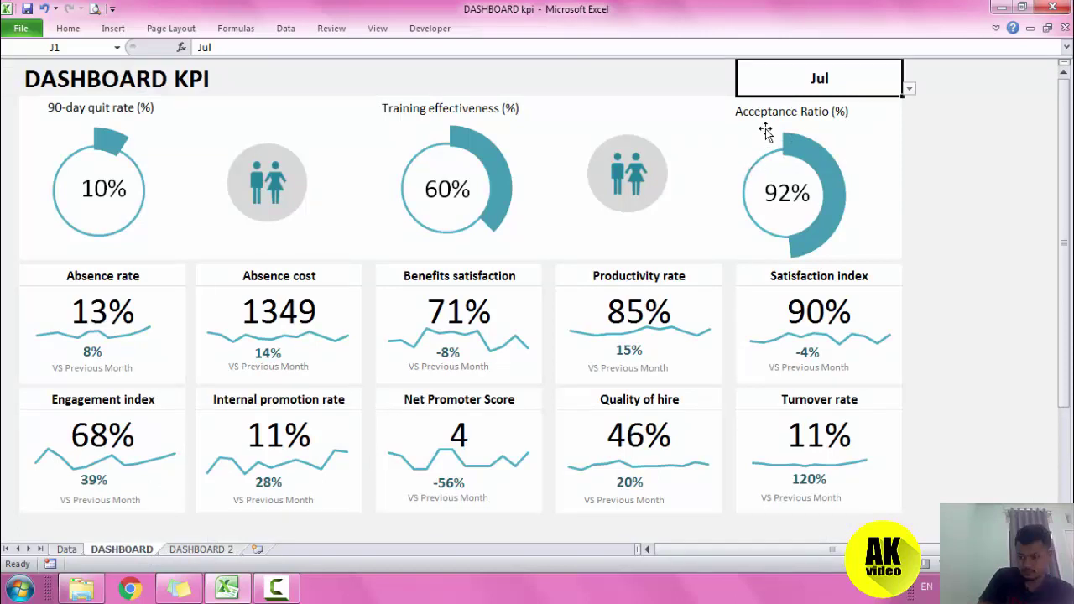
left_click(53, 74)
left_click(201, 549)
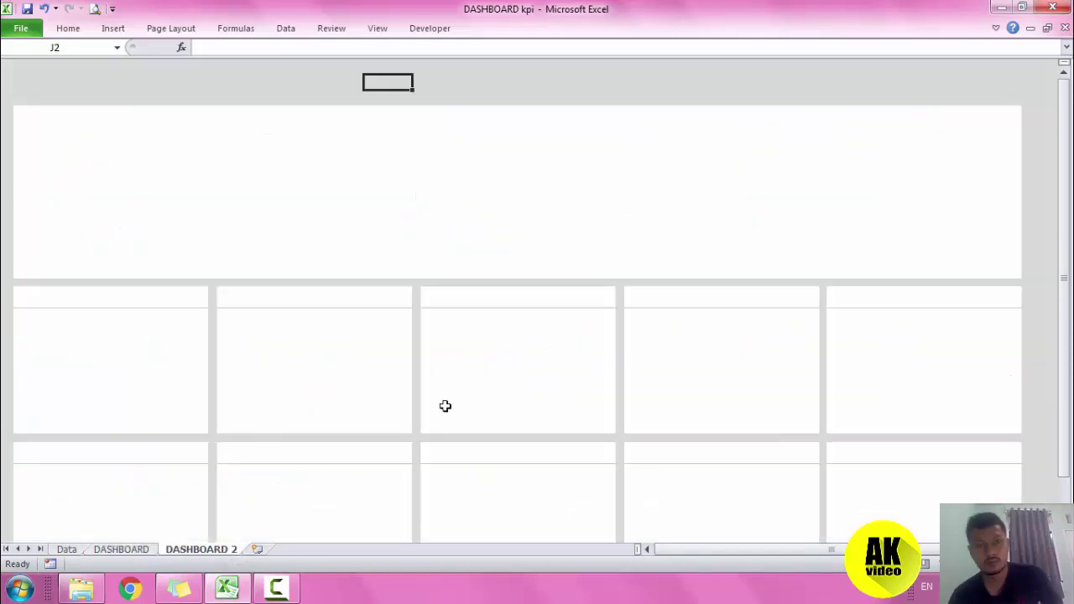
Merge the top-right cells of DASHBOARD 2 into a single month box.
left_click_drag(926, 79, 916, 78)
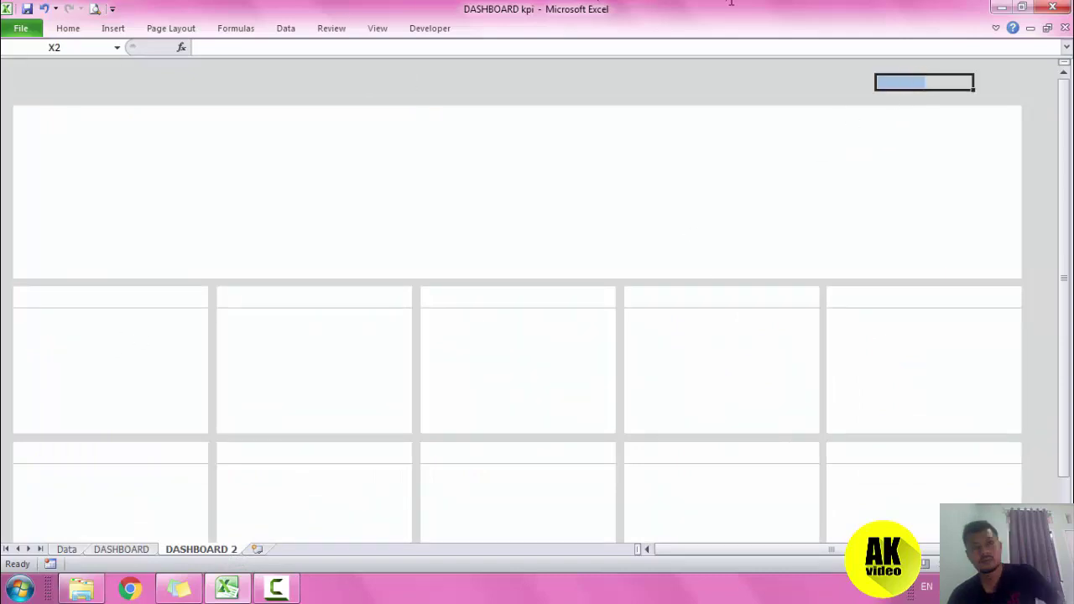
left_click_drag(1007, 81, 883, 69)
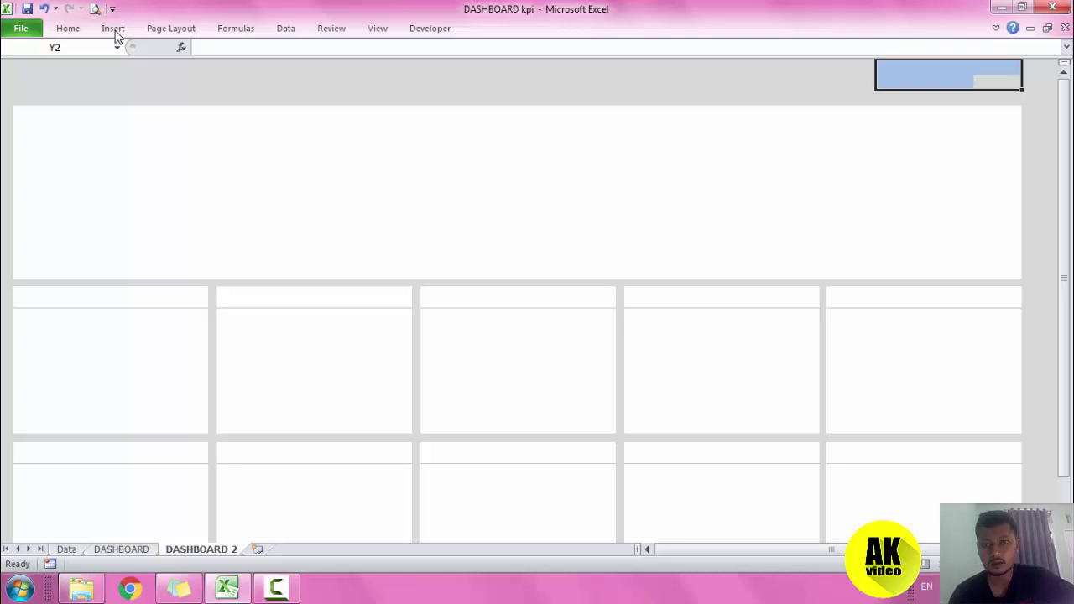
left_click(71, 32)
left_click(431, 80)
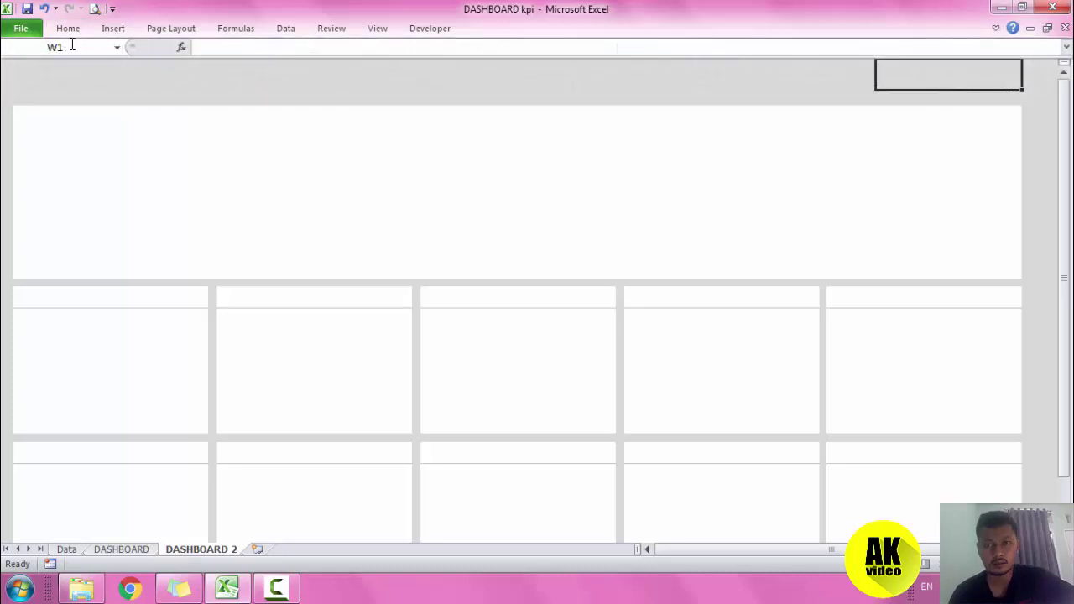
left_click(68, 30)
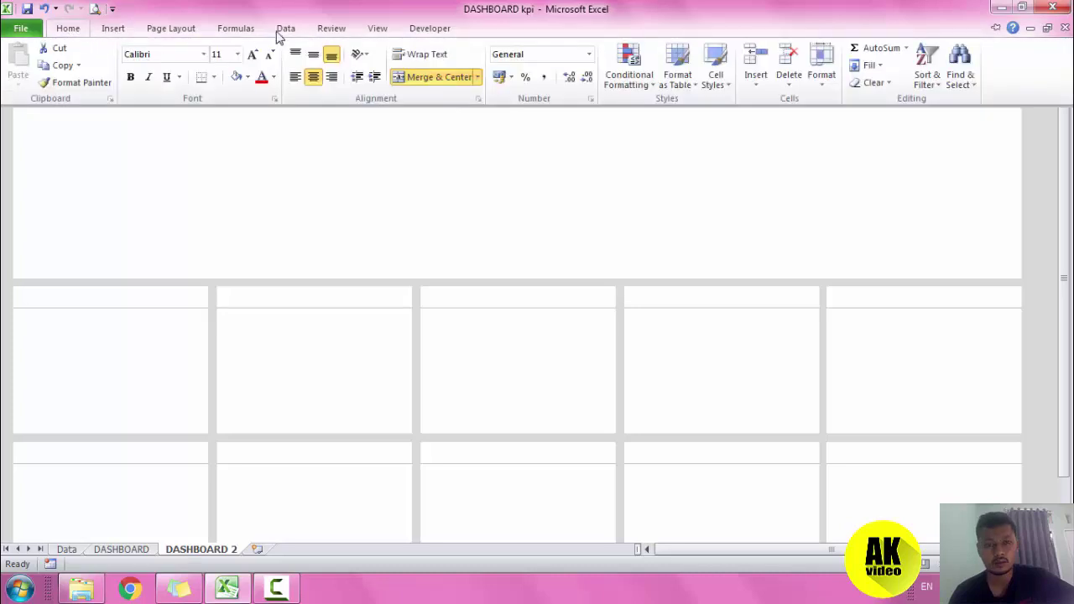
left_click(559, 127)
left_click(737, 81)
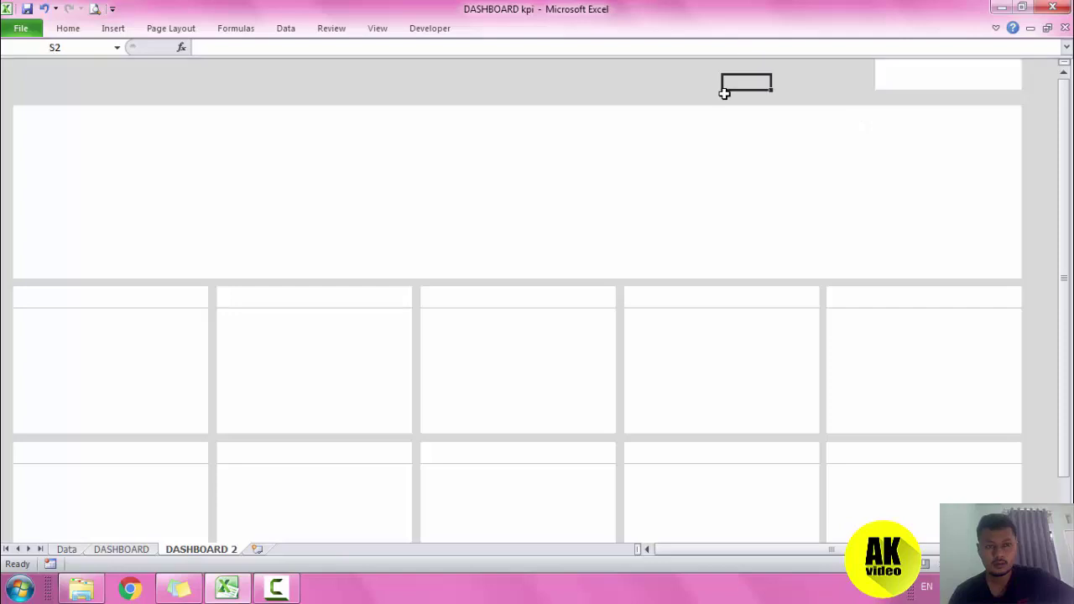
left_click(38, 73)
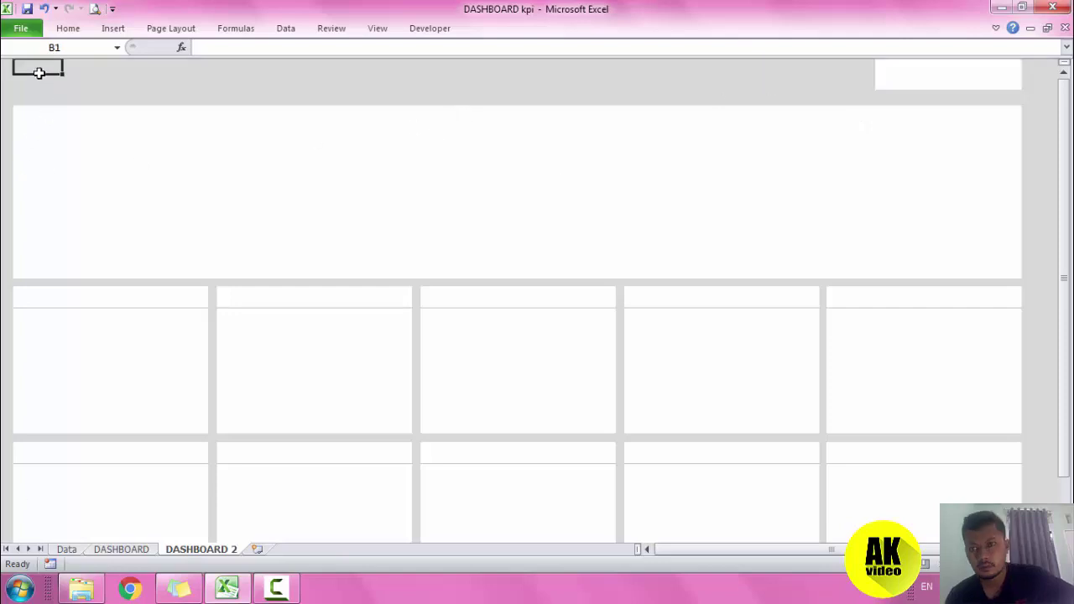
Merge B1 across the top band and enter the title 'PERFORMANCE DASHBOARD KPI'.
left_click_drag(41, 67, 795, 82)
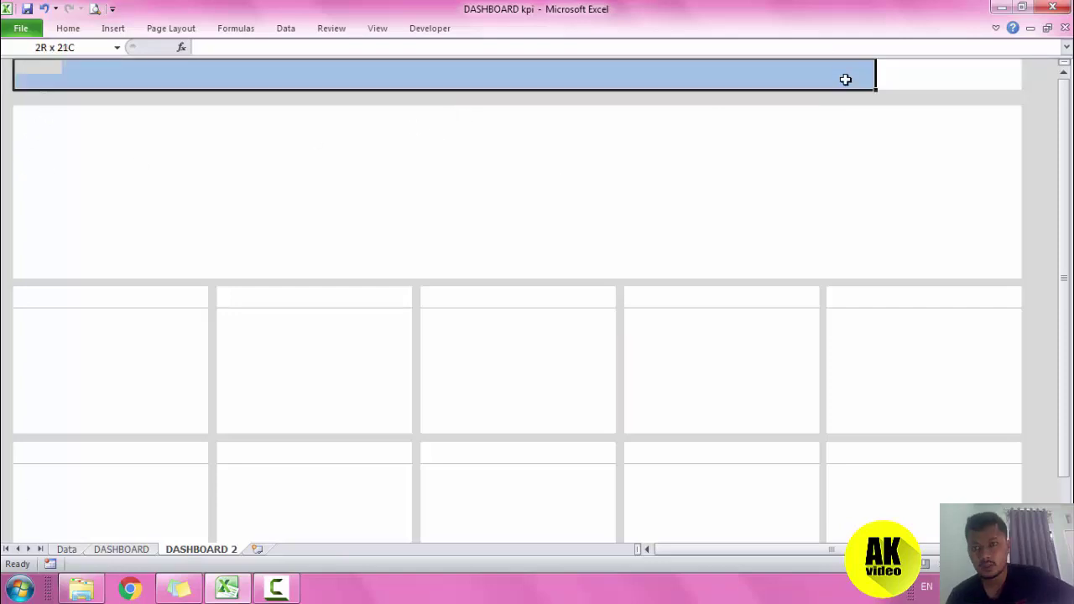
left_click(67, 28)
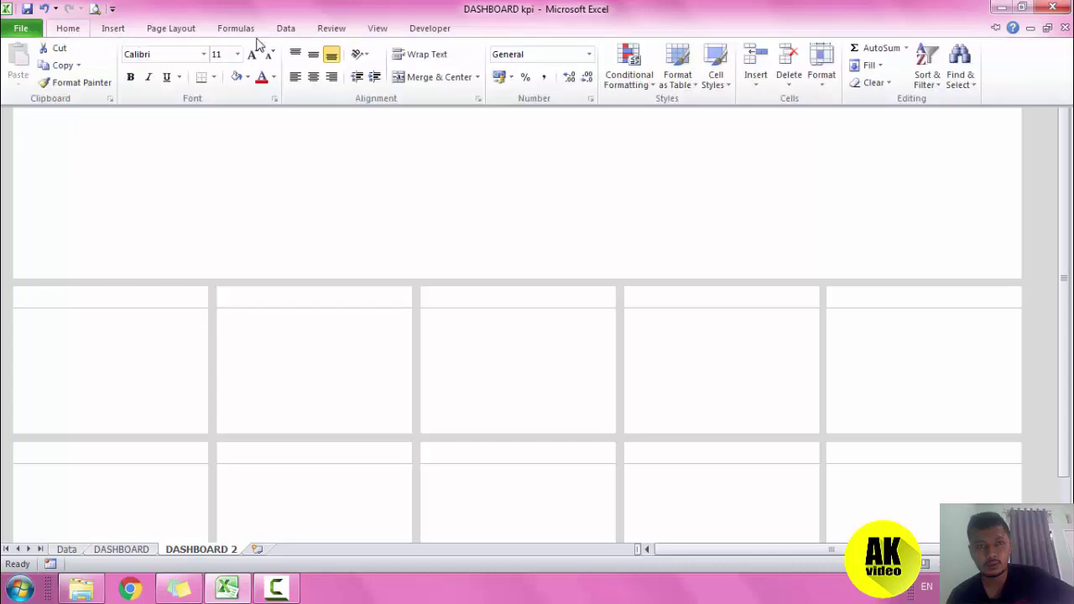
left_click(416, 75)
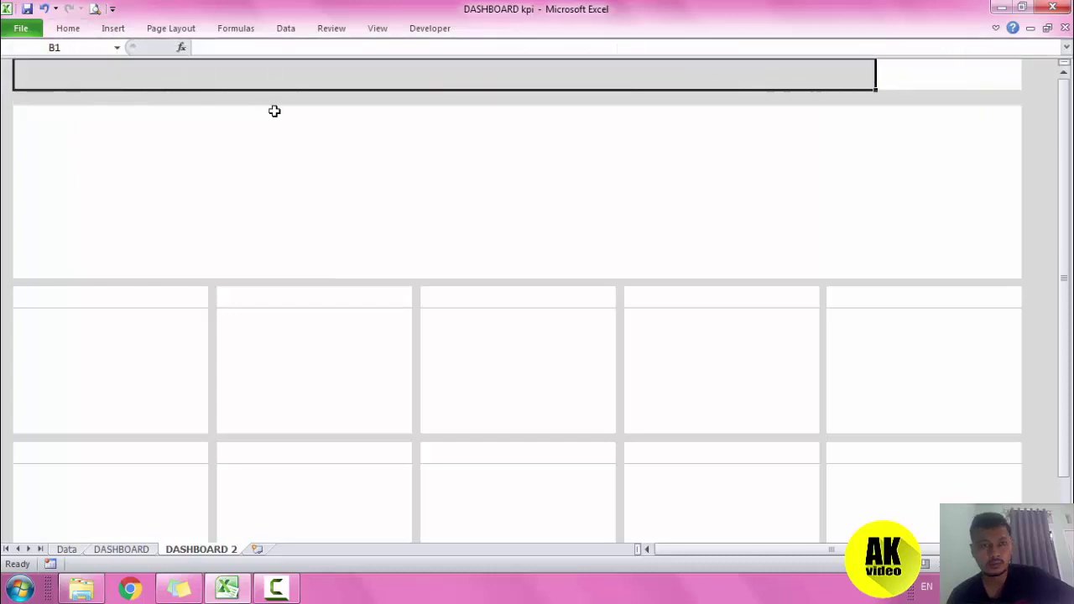
type("DASHB")
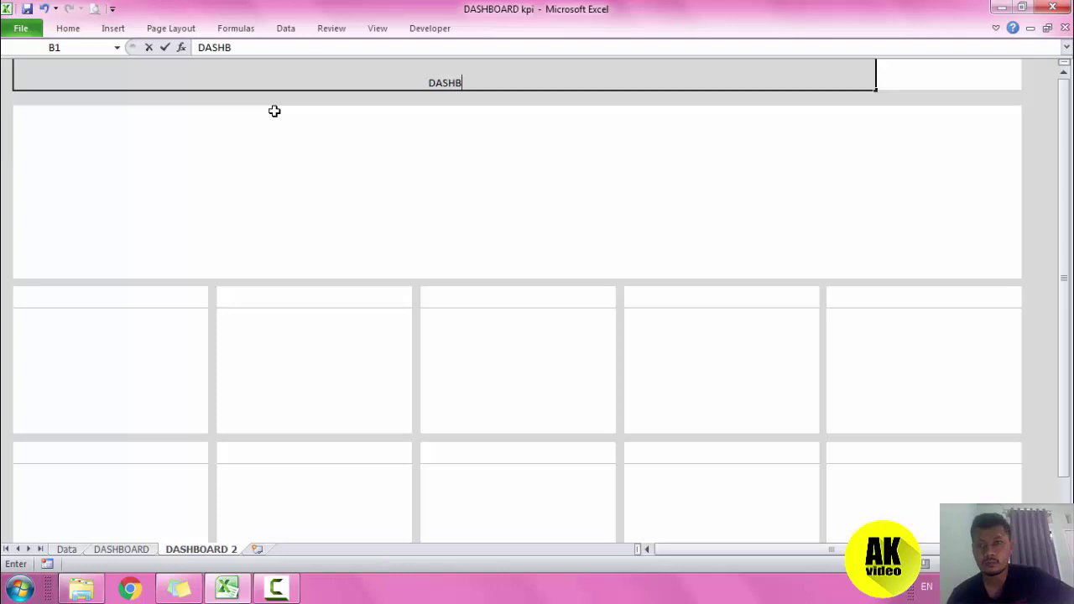
type("OARD")
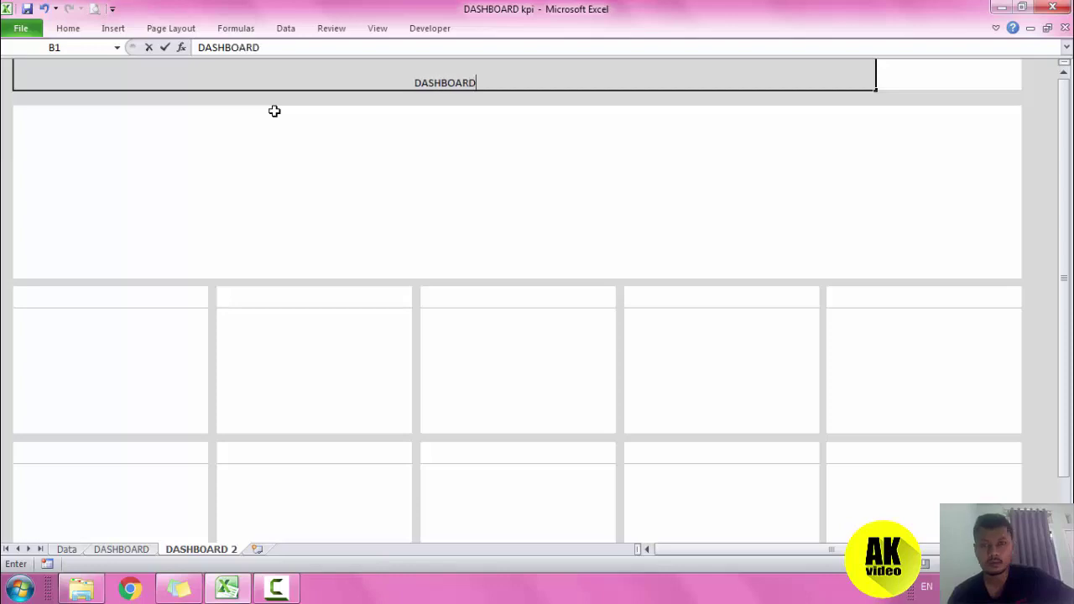
key("BackSpace")
key("BackSpace")
key("BackSpace")
key("BackSpace")
type("PER")
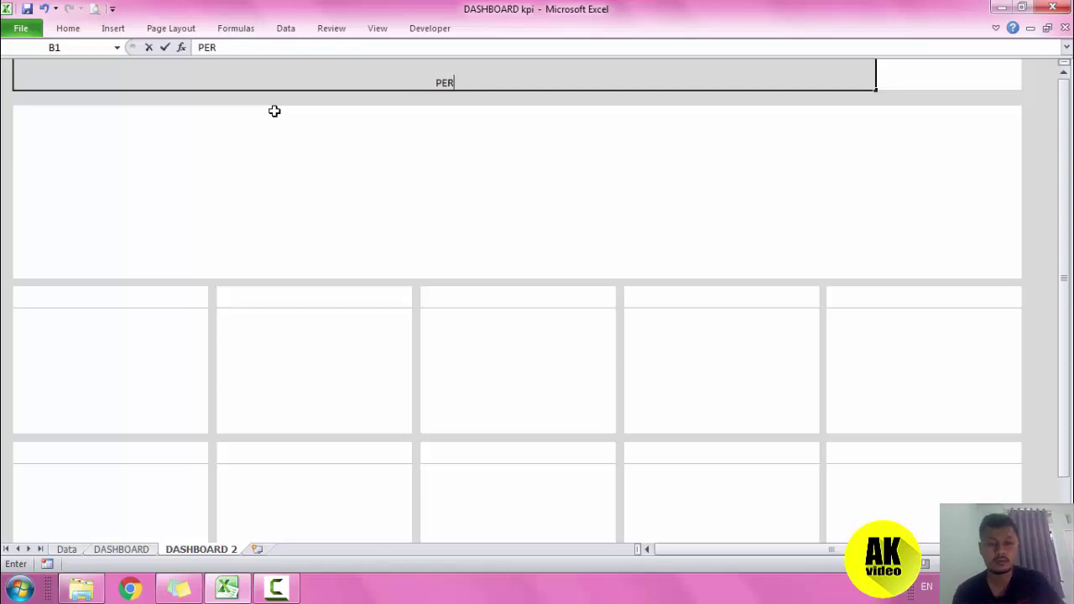
type("FORMANC")
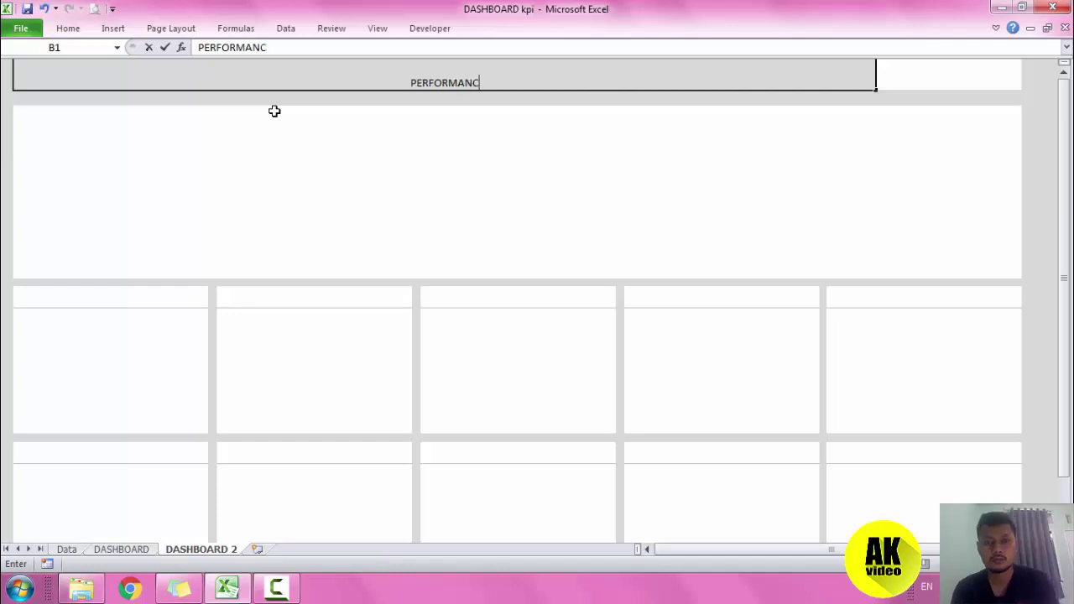
type("E DASH")
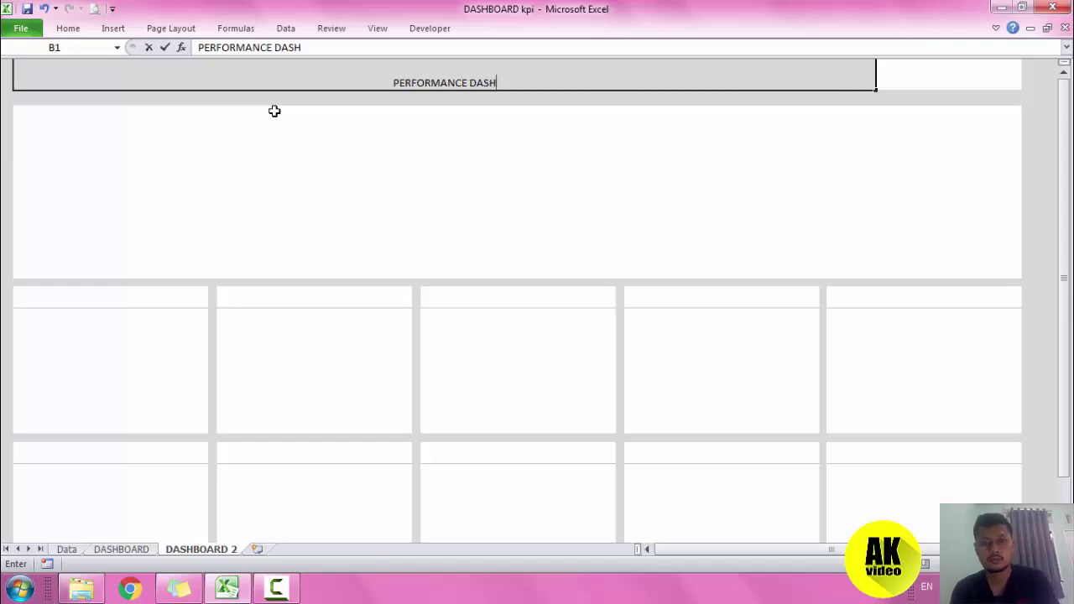
type("BOARD ")
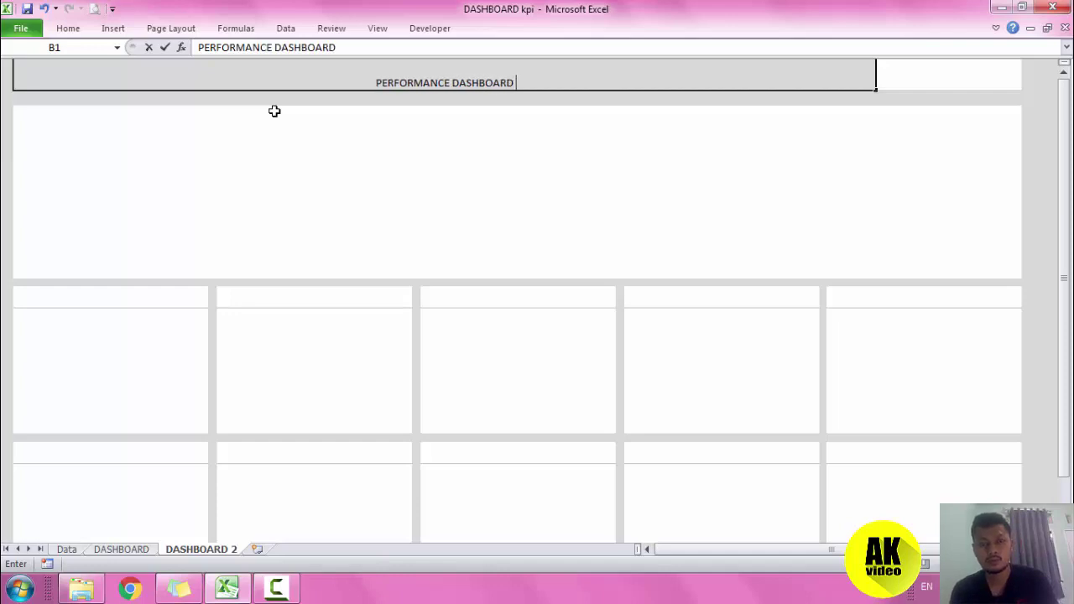
type("KPI")
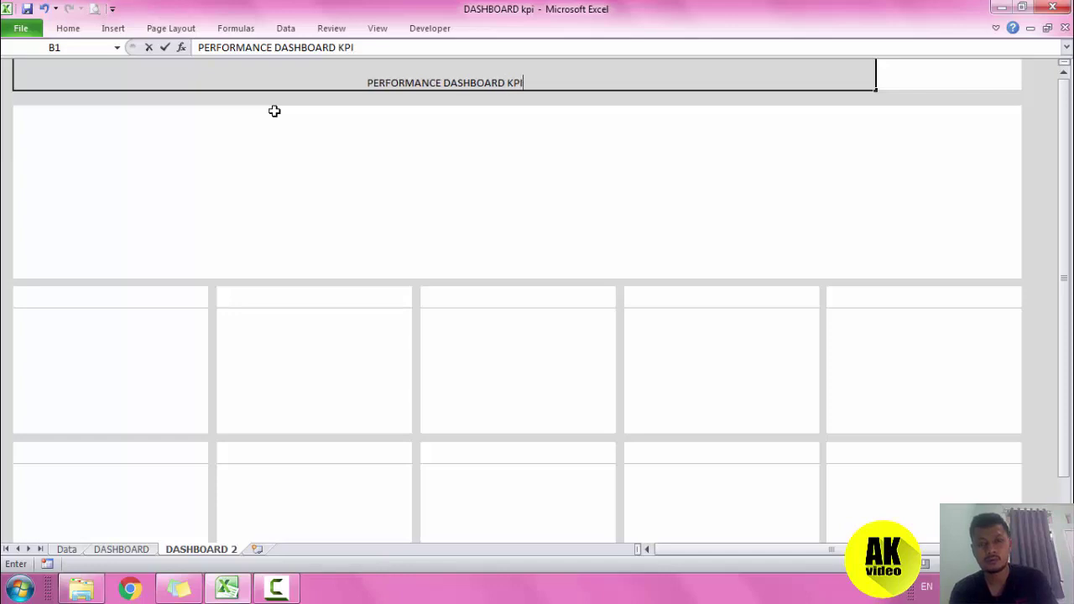
left_click(369, 116)
left_click(409, 78)
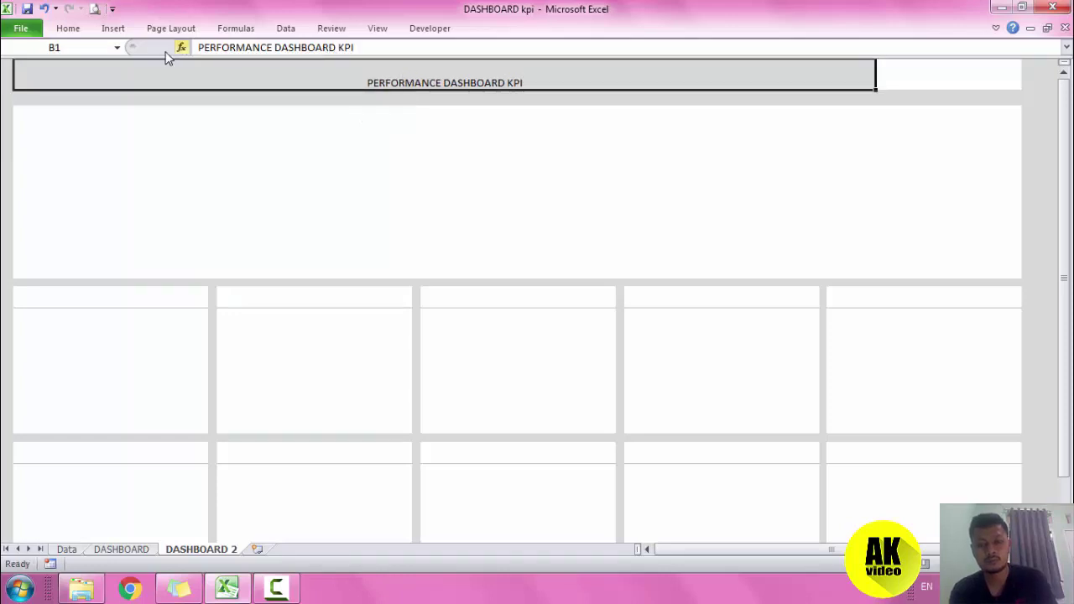
Centre the title vertically, left-align it and set its font colour to dark grey.
left_click(70, 28)
left_click(312, 55)
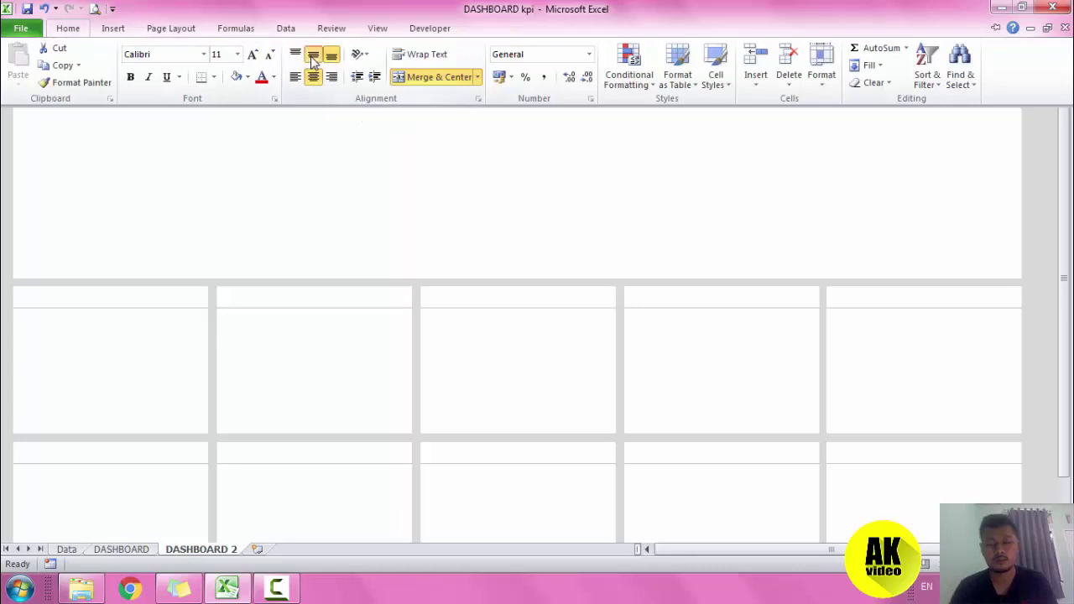
left_click(68, 29)
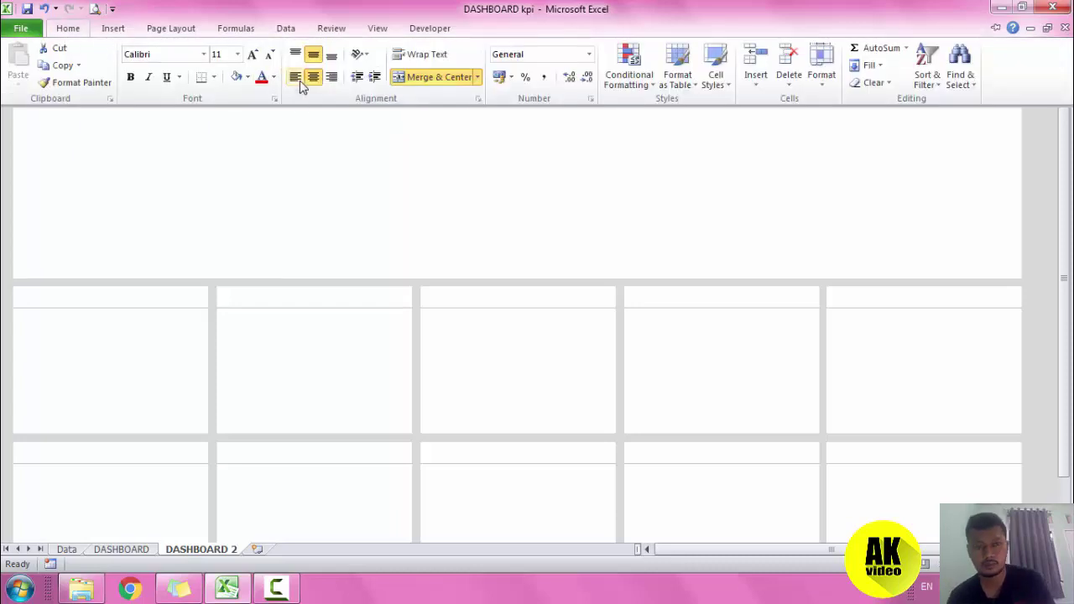
left_click(295, 76)
left_click(71, 28)
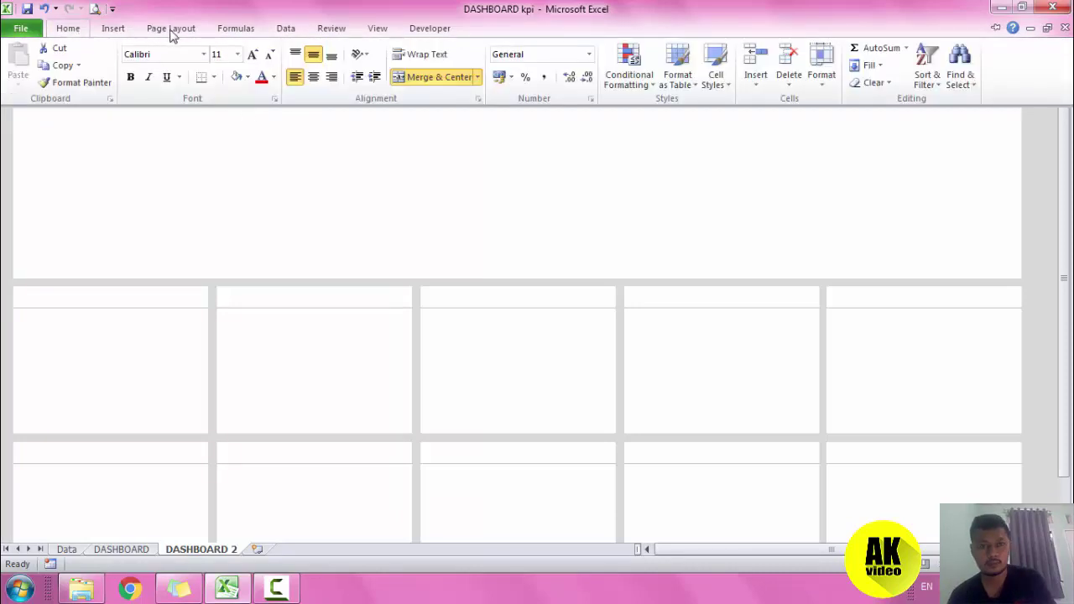
left_click(273, 77)
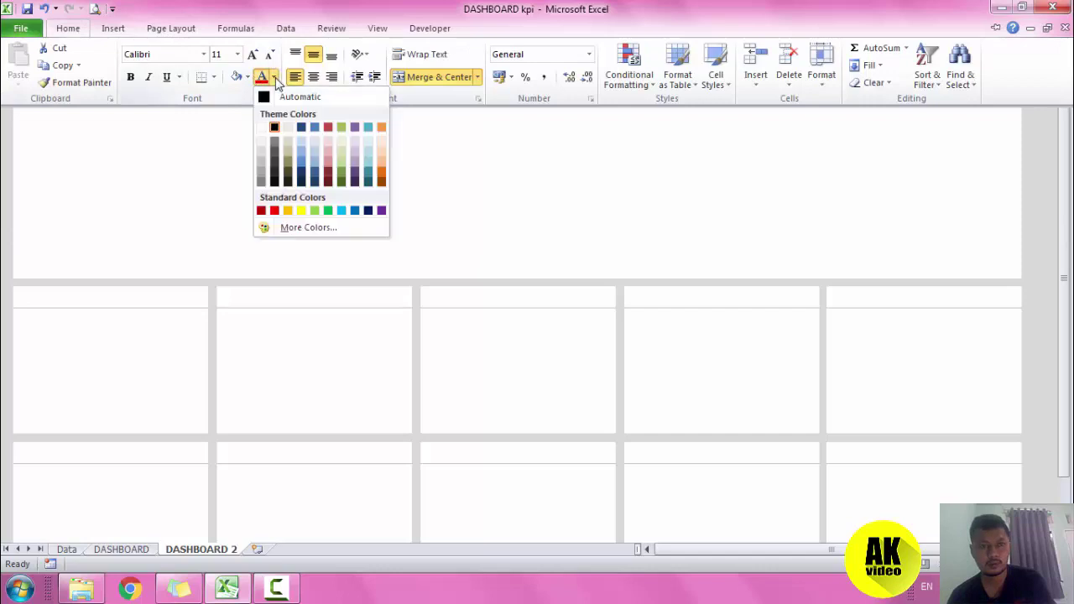
left_click(262, 128)
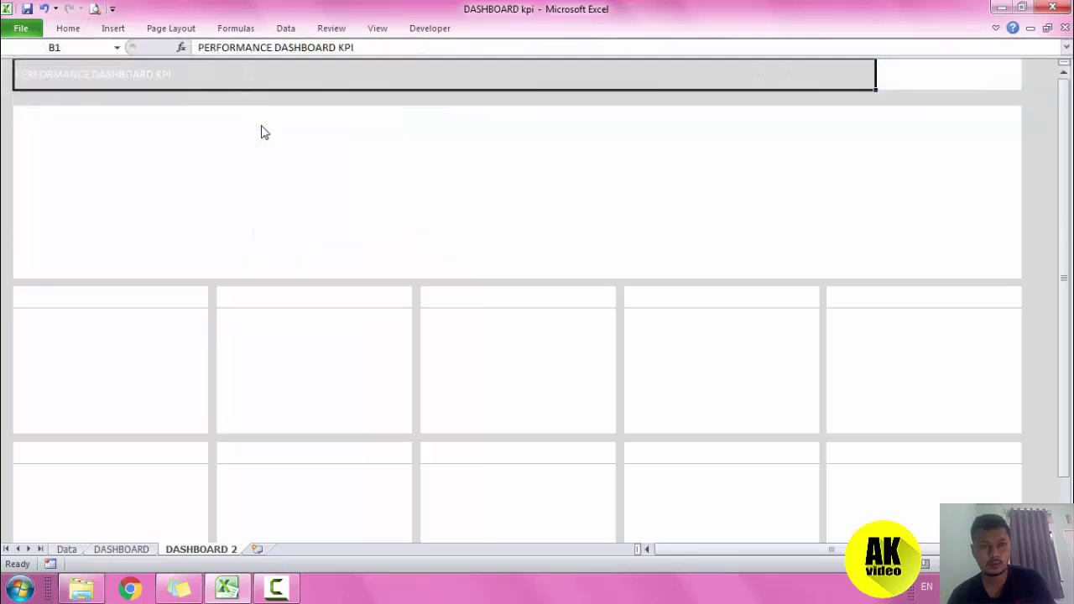
left_click(74, 31)
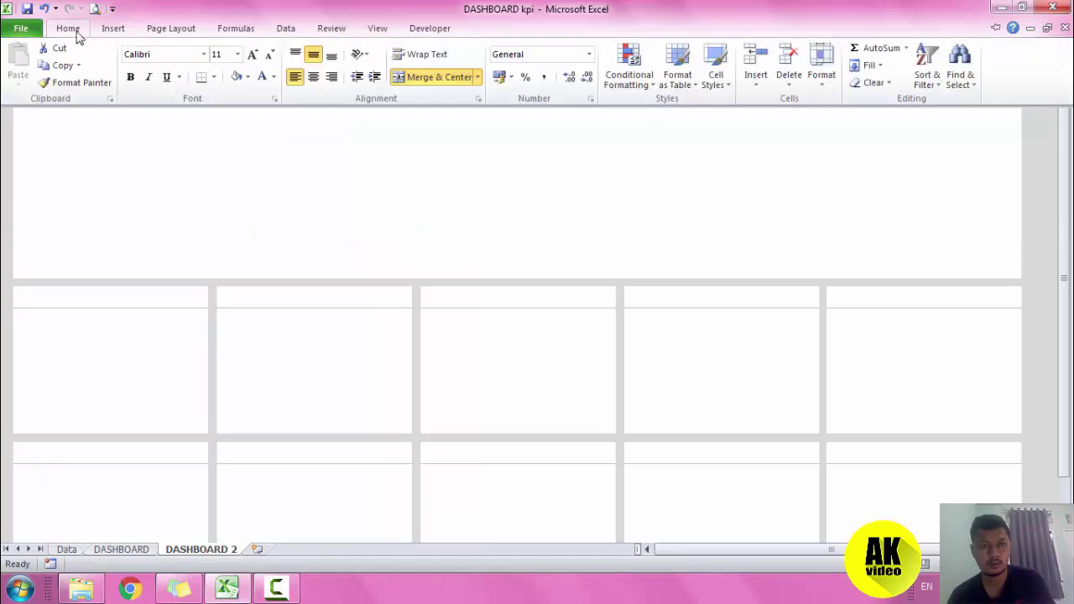
left_click(274, 77)
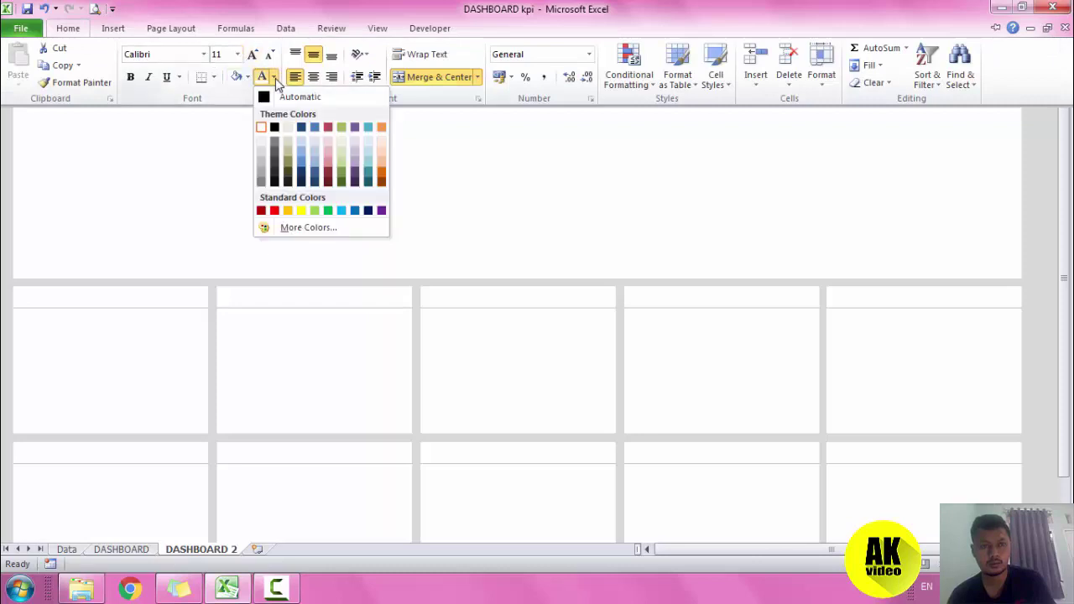
left_click(276, 174)
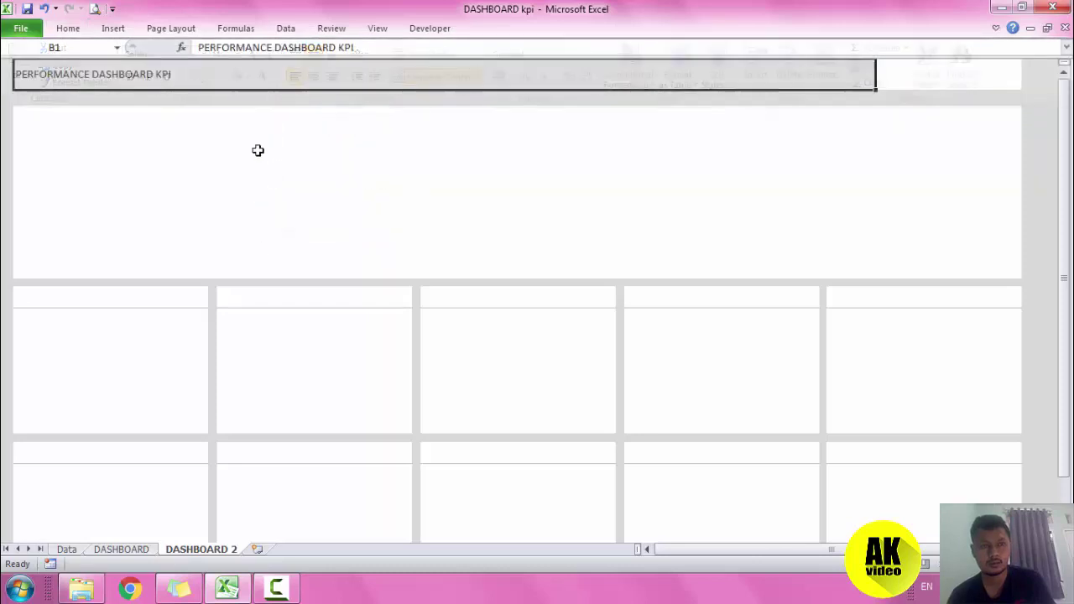
Make the title bold and increase its font size twice.
left_click(74, 30)
left_click(239, 55)
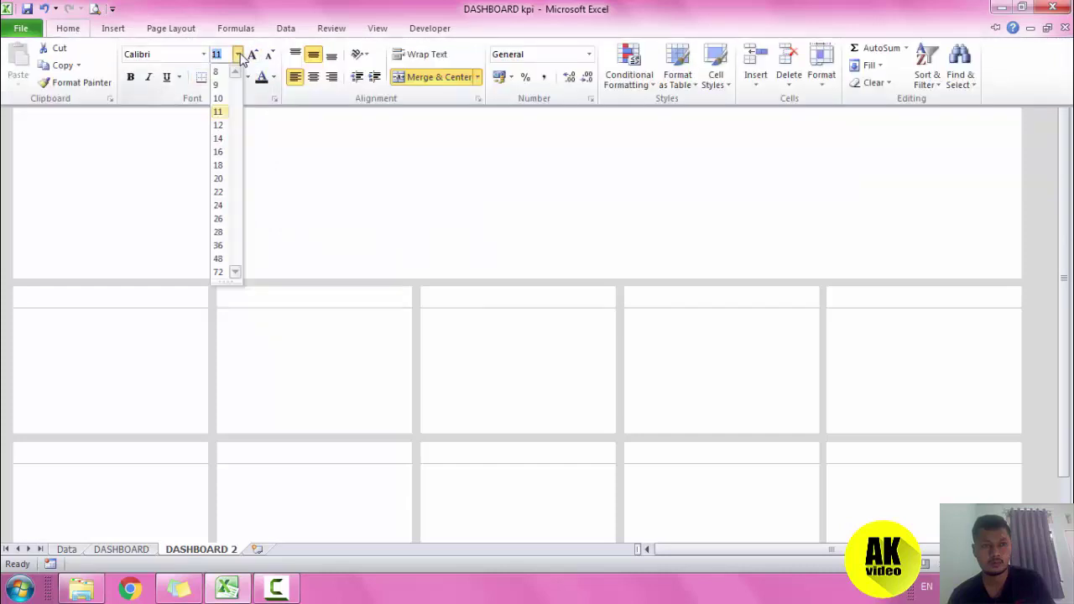
left_click(220, 138)
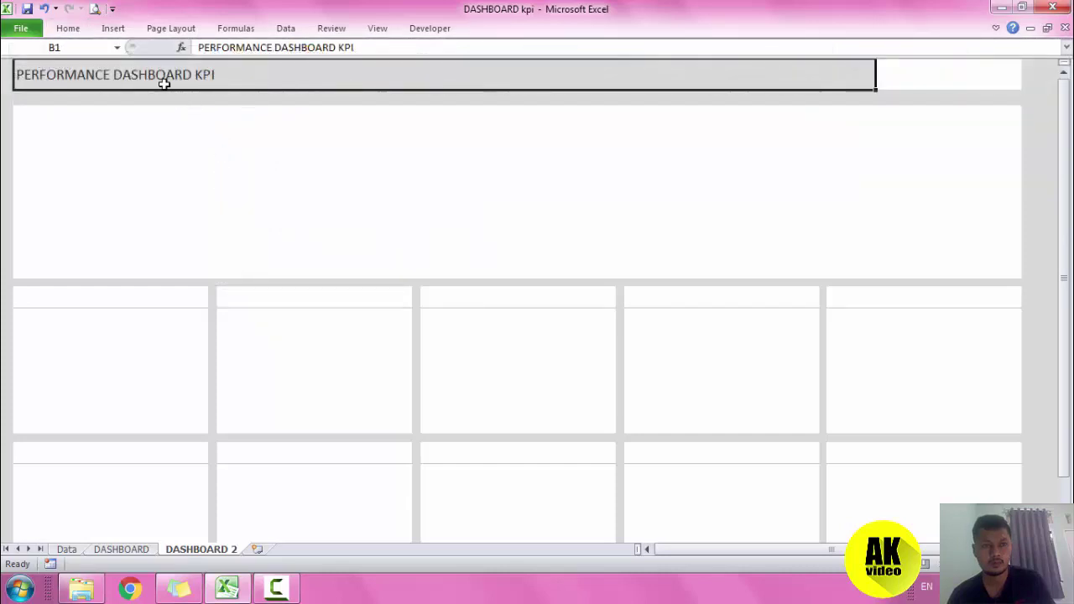
left_click(81, 29)
left_click(131, 76)
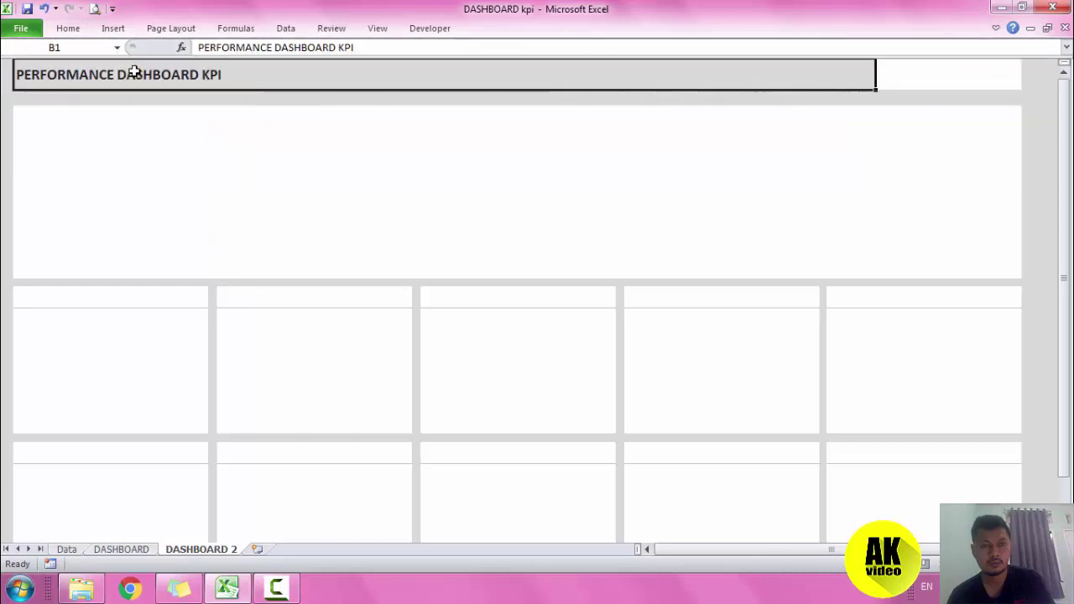
left_click(81, 29)
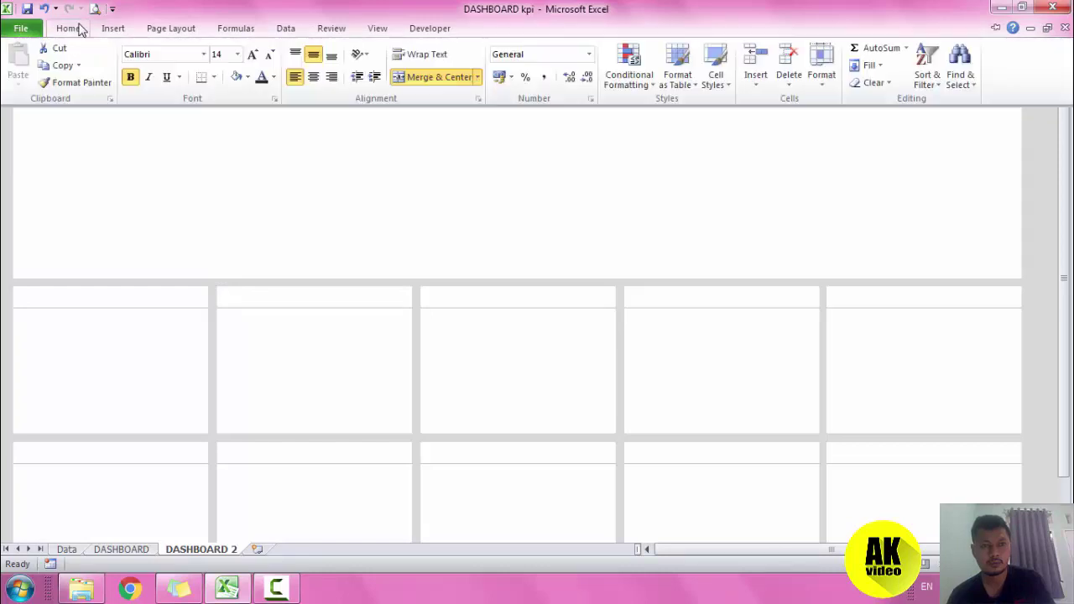
left_click(237, 54)
left_click(219, 192)
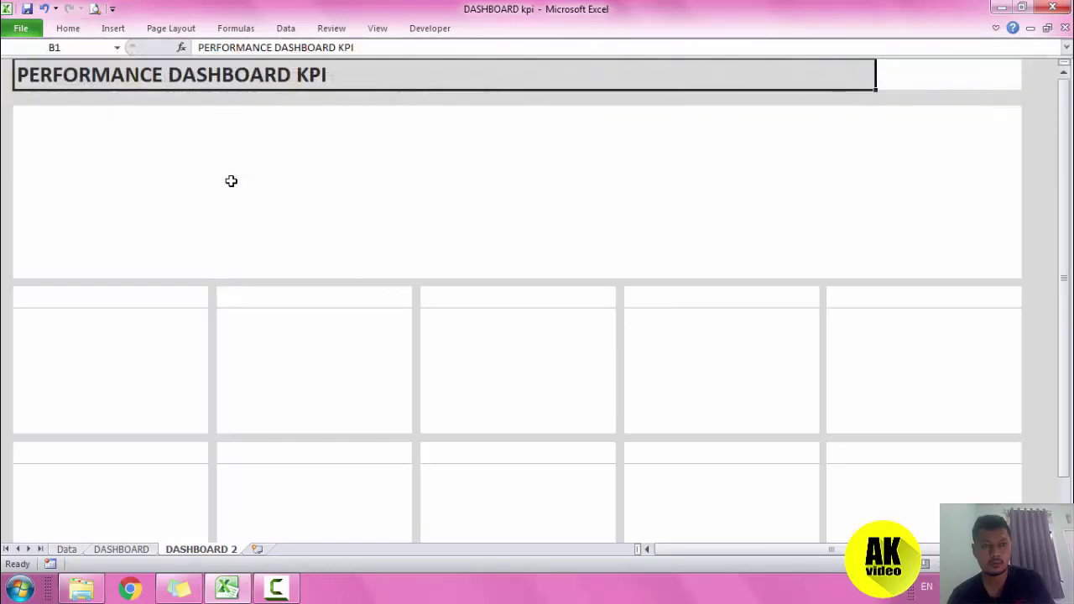
left_click(992, 98)
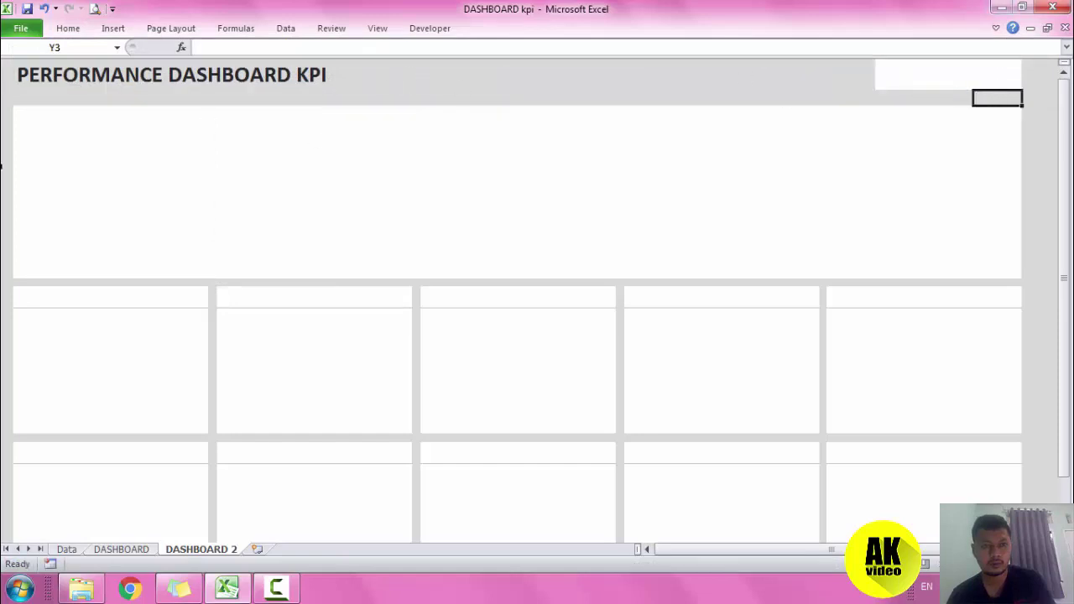
Show the row and column headings again via View > Headings.
left_click(377, 28)
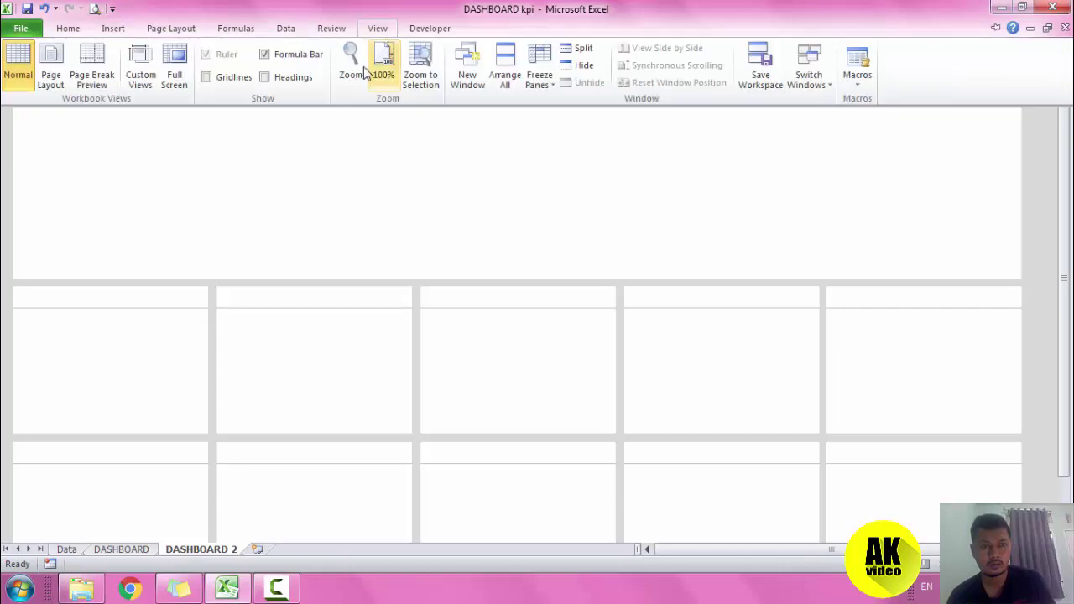
left_click(264, 76)
left_click(10, 84)
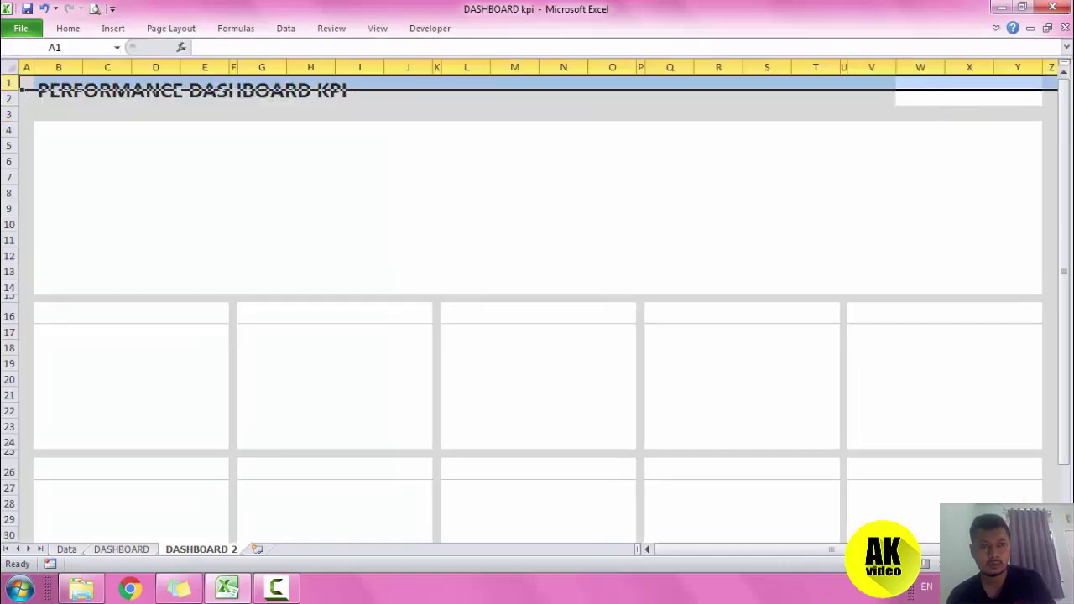
Insert a blank row above the title and fill it grey by pasting cell Z2.
right_click(17, 84)
left_click(61, 185)
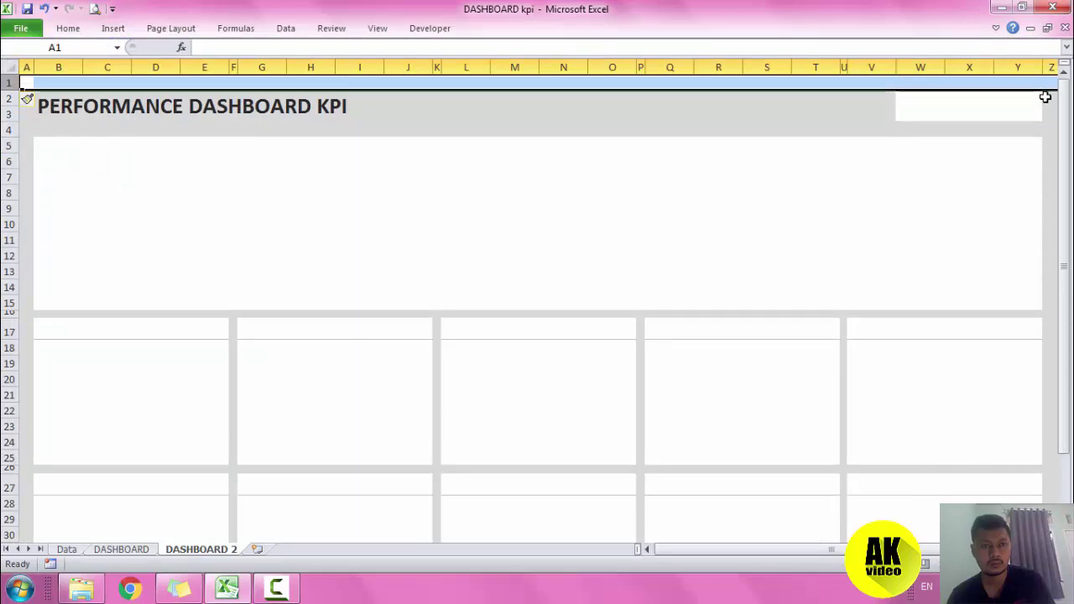
left_click(1049, 98)
key("ctrl+c")
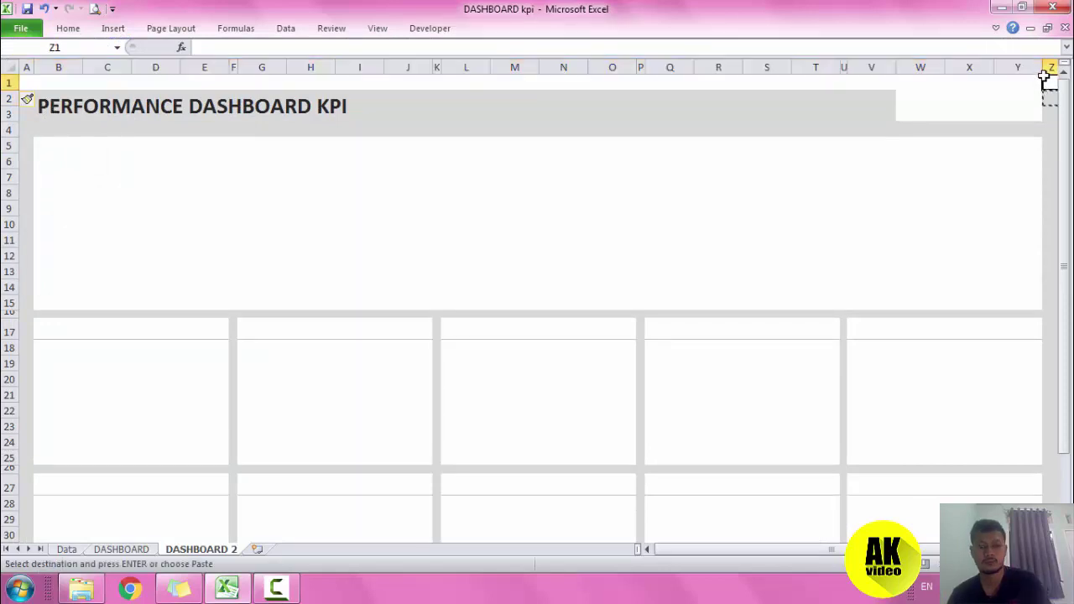
left_click_drag(1049, 83, 4, 77)
key("ctrl+v")
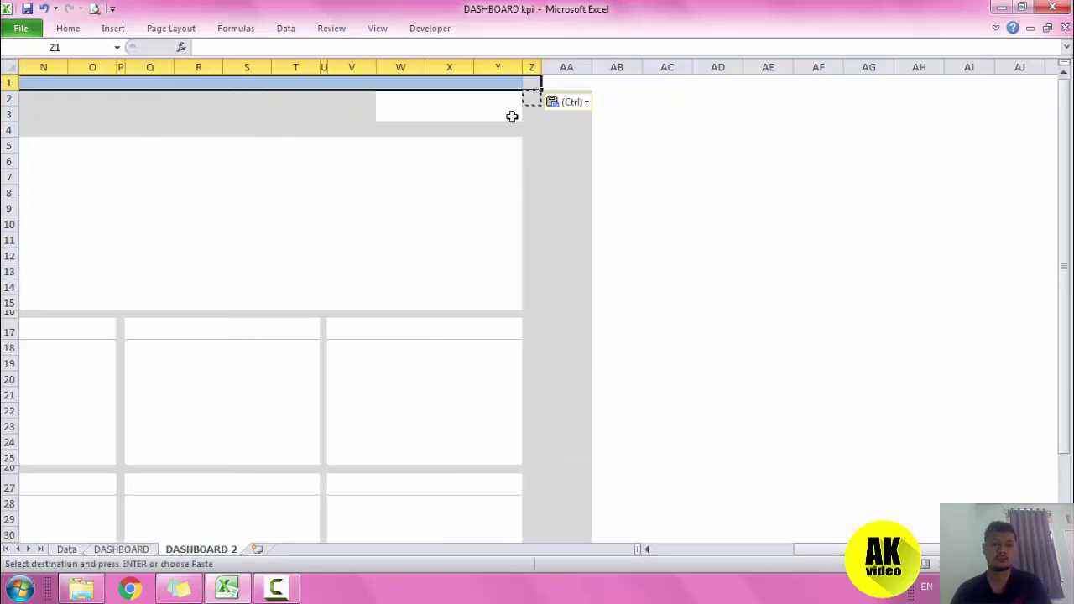
left_click(585, 82)
key("ctrl+v")
left_click(768, 271)
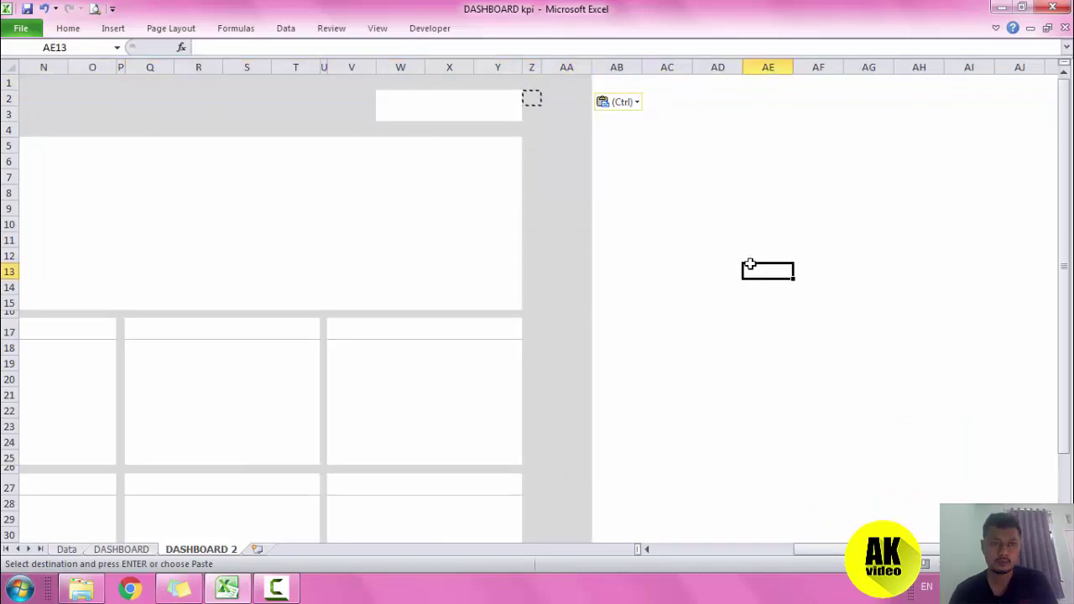
left_click_drag(816, 548, 617, 552)
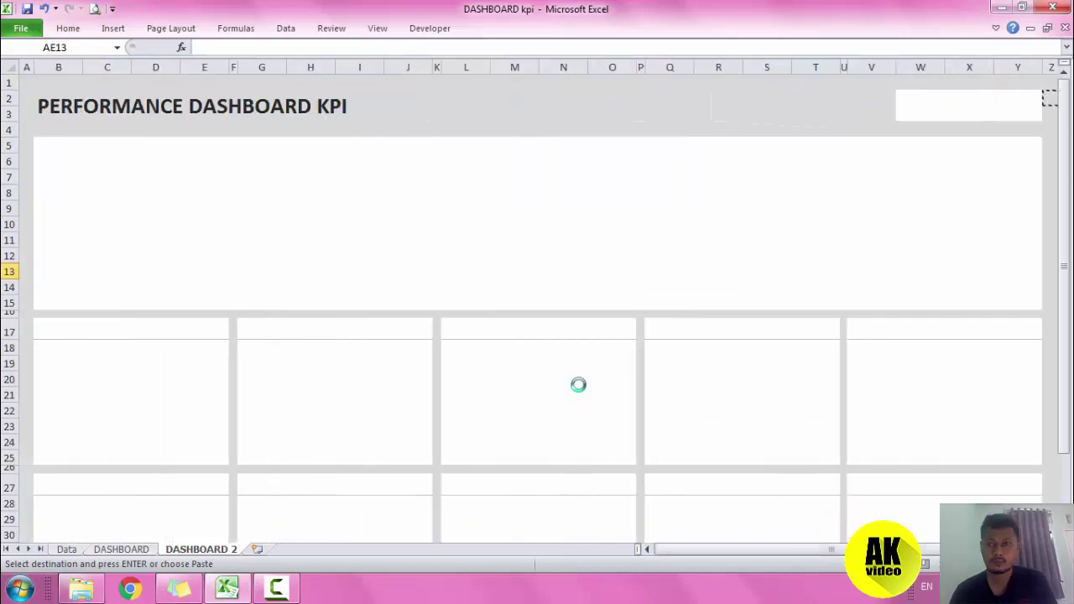
key("Escape")
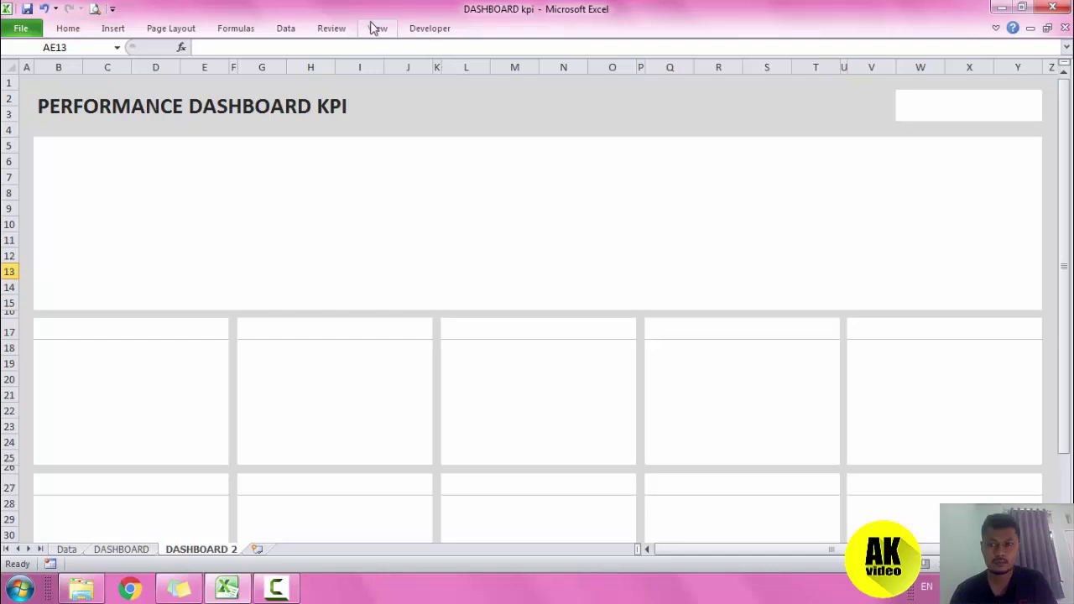
Hide the row and column headings again and save the workbook.
left_click(377, 27)
left_click(295, 75)
left_click(388, 104)
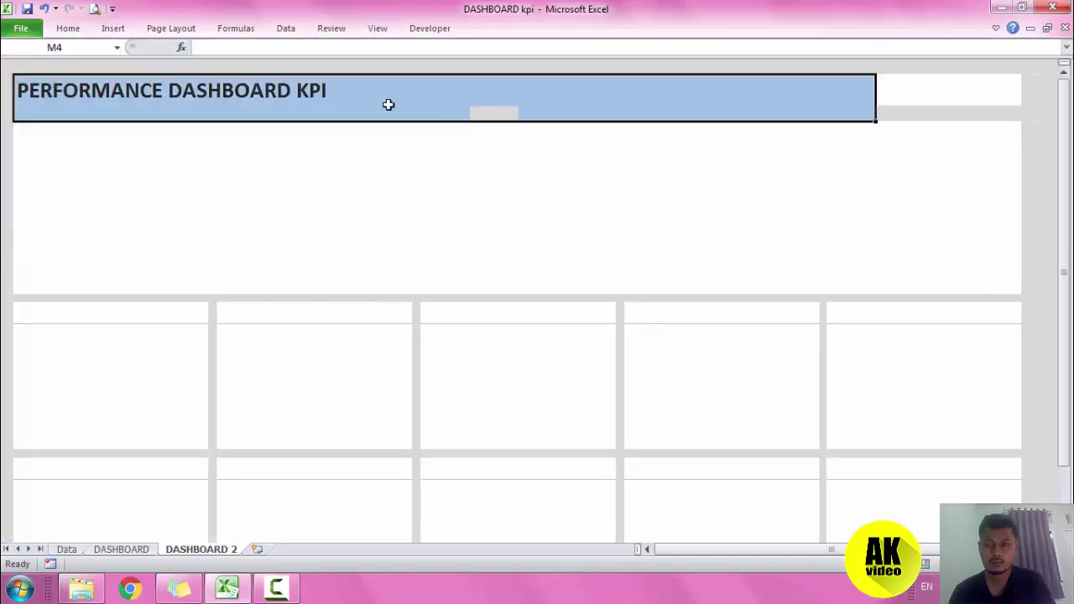
left_click(27, 9)
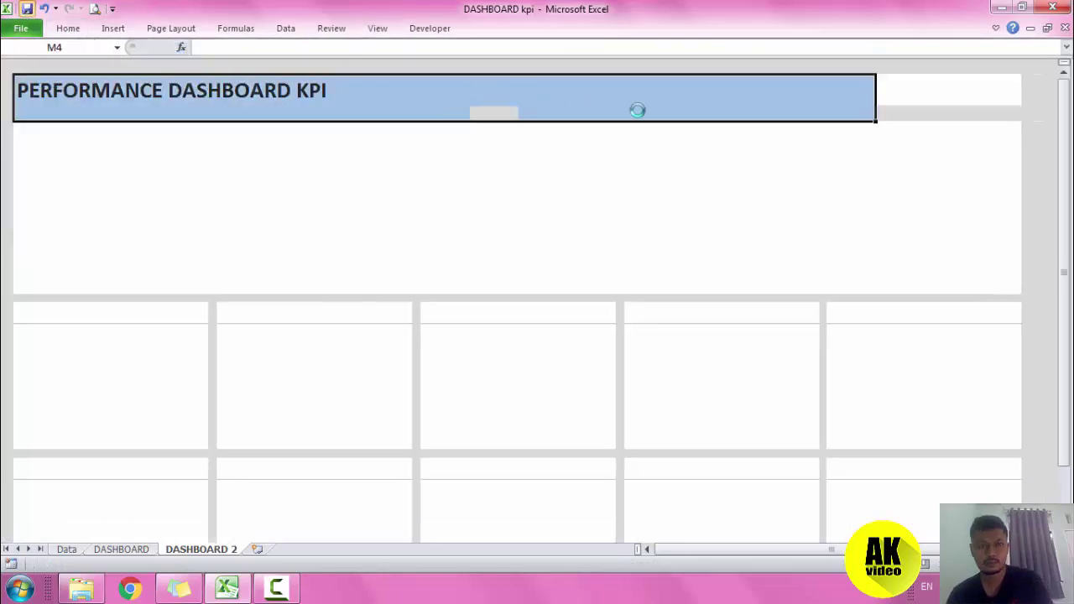
left_click(1015, 99)
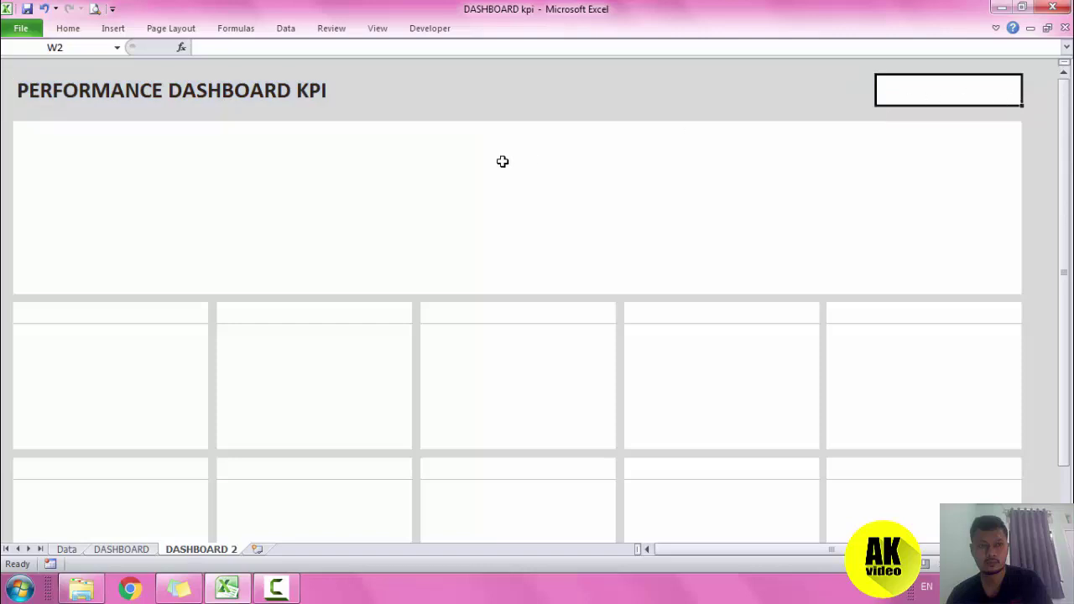
Check the month dropdown's options on the DASHBOARD sheet for reference.
left_click(136, 550)
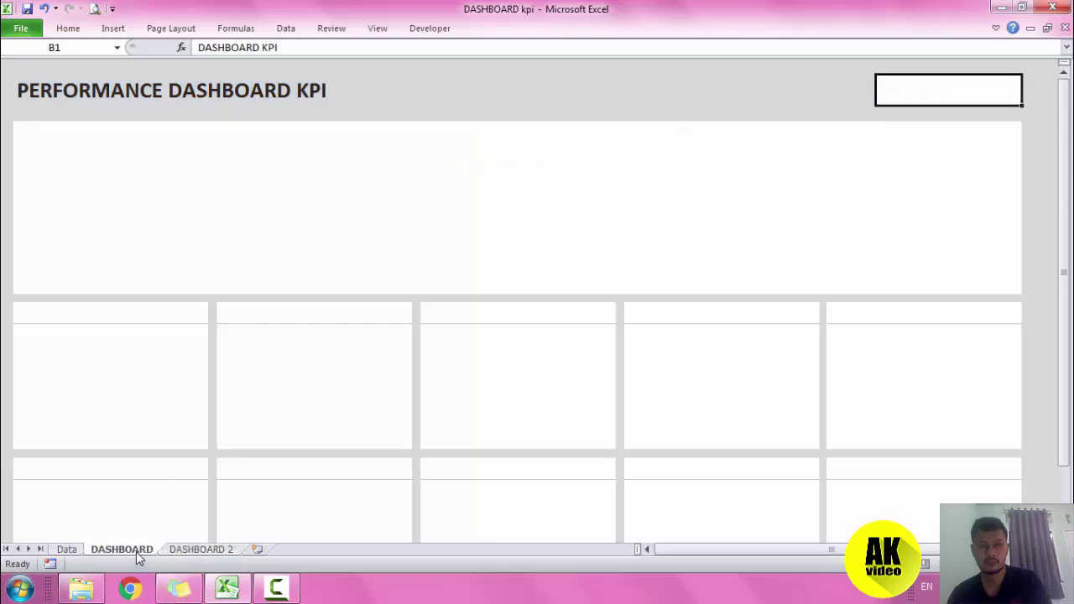
left_click(809, 78)
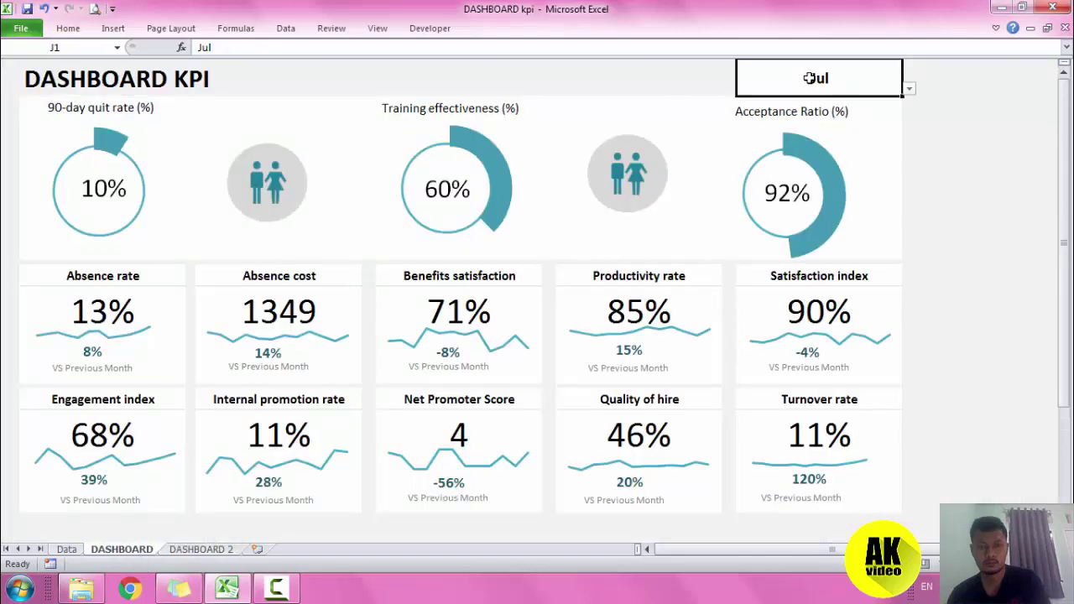
left_click(907, 91)
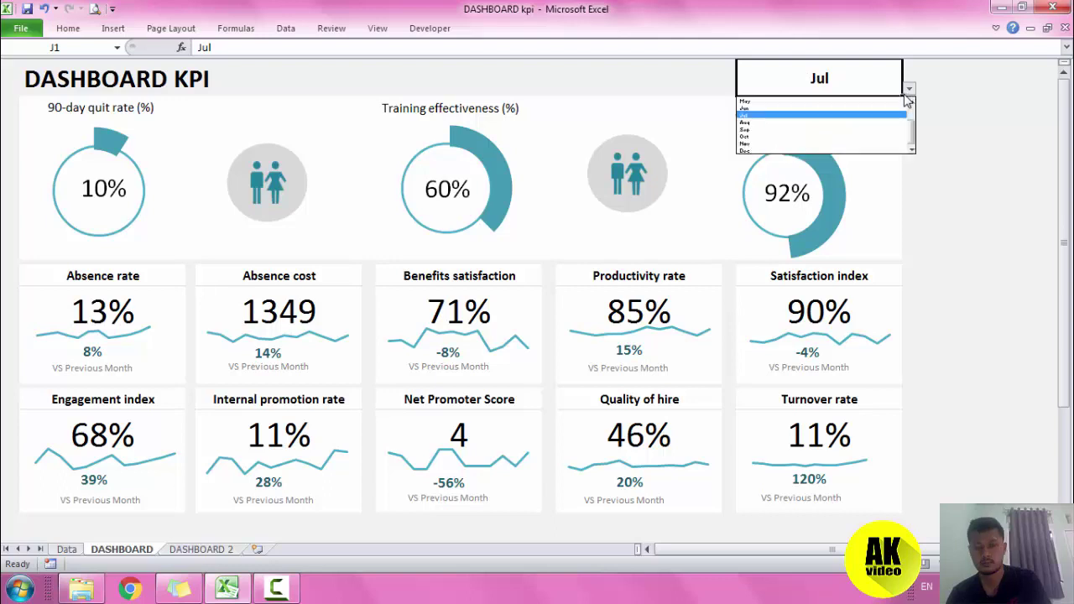
left_click(860, 86)
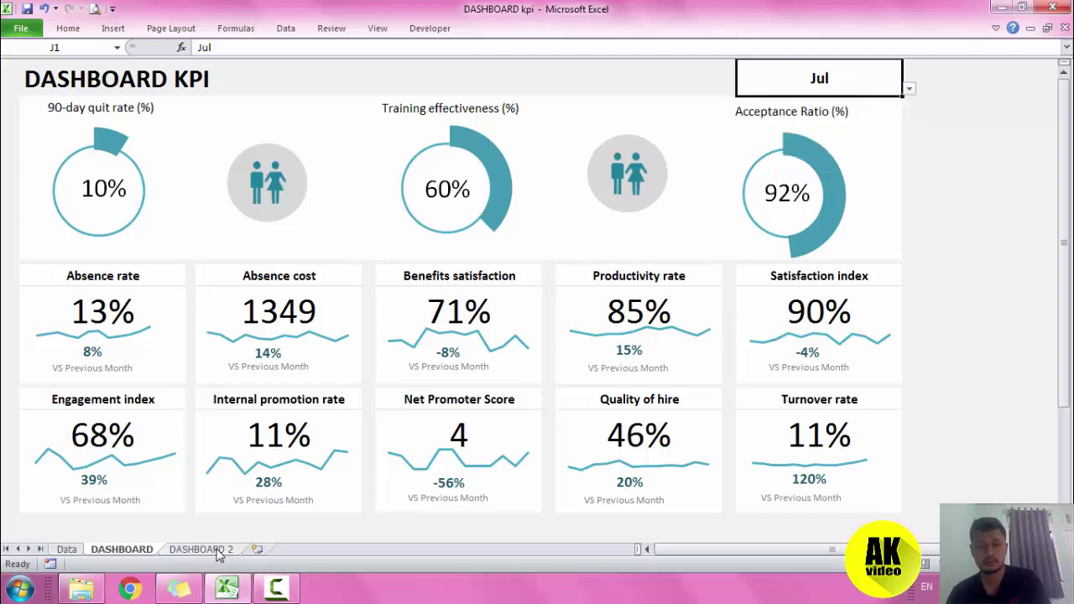
left_click(185, 551)
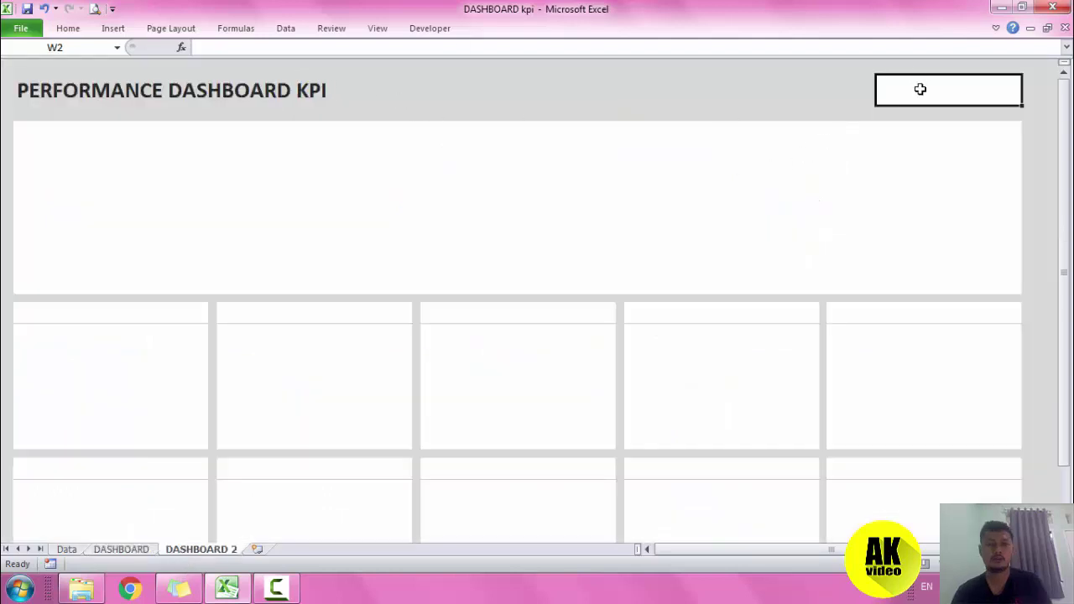
Add a List data validation to W2 sourced from the Jan–Dec headers on the Data sheet.
left_click(283, 30)
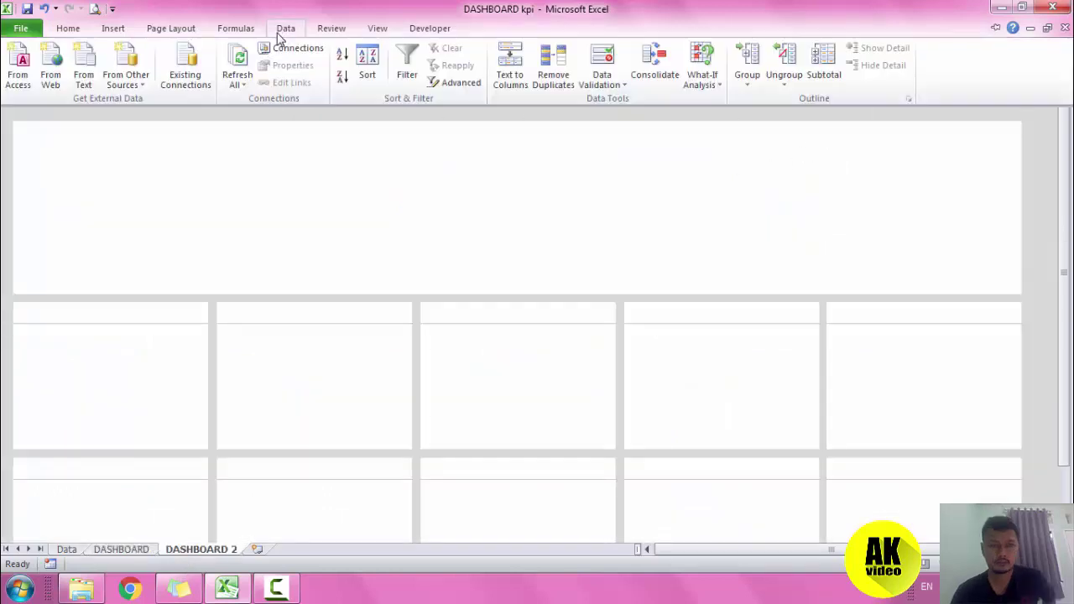
left_click(621, 84)
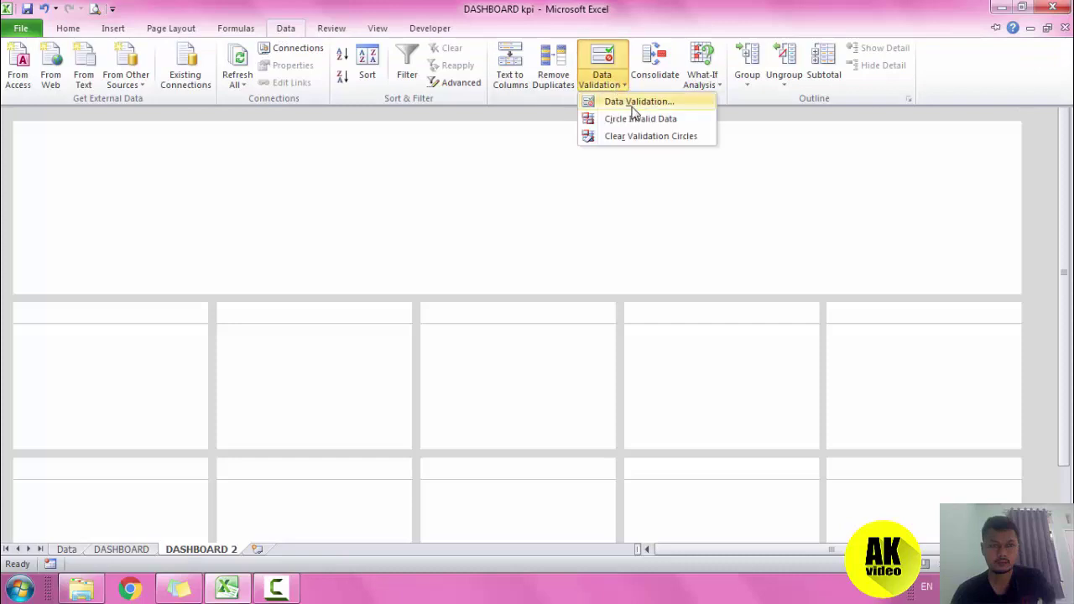
left_click(633, 104)
left_click(563, 235)
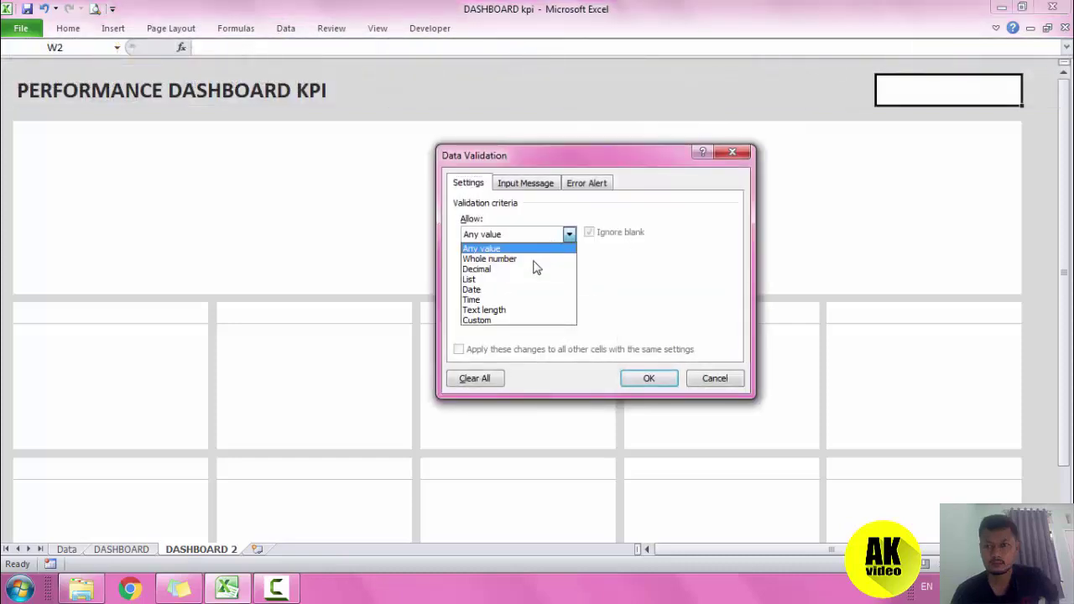
left_click(518, 284)
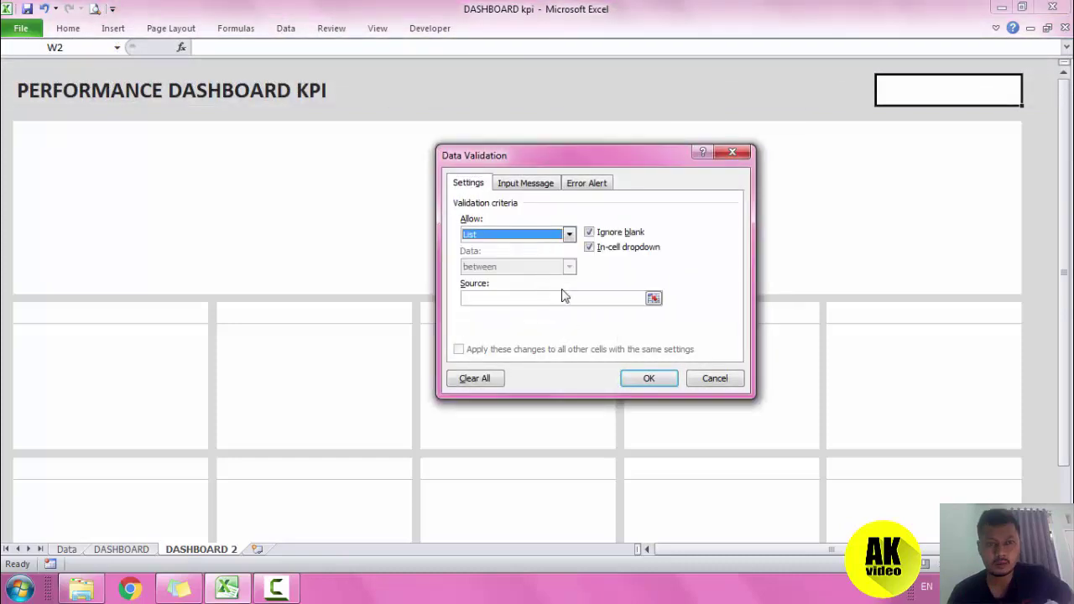
left_click(653, 299)
left_click(68, 550)
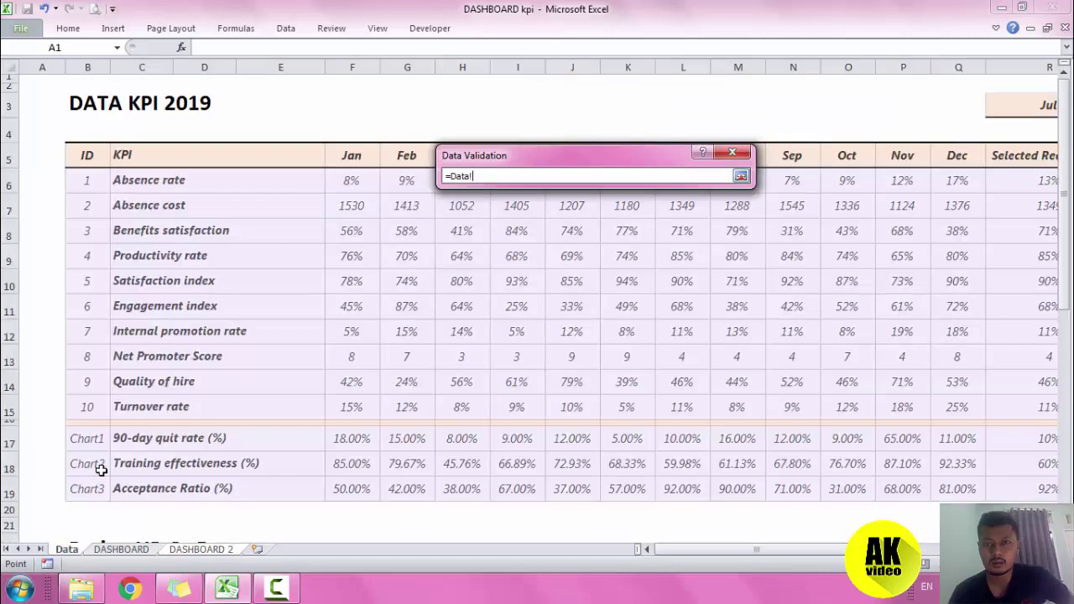
scroll(363, 154, "down", 2)
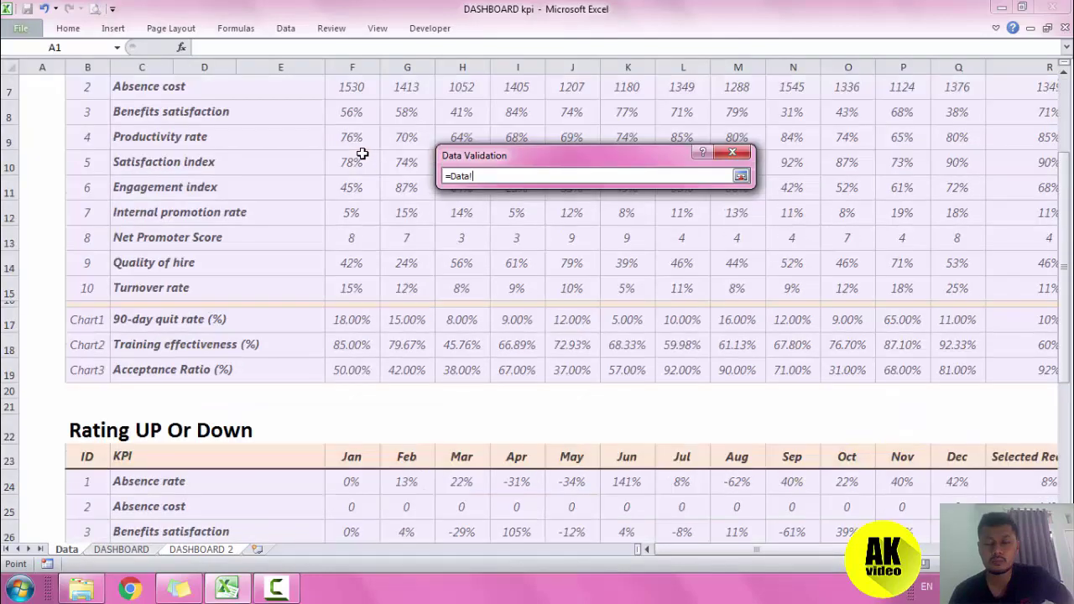
scroll(364, 147, "up", 2)
left_click_drag(351, 156, 955, 158)
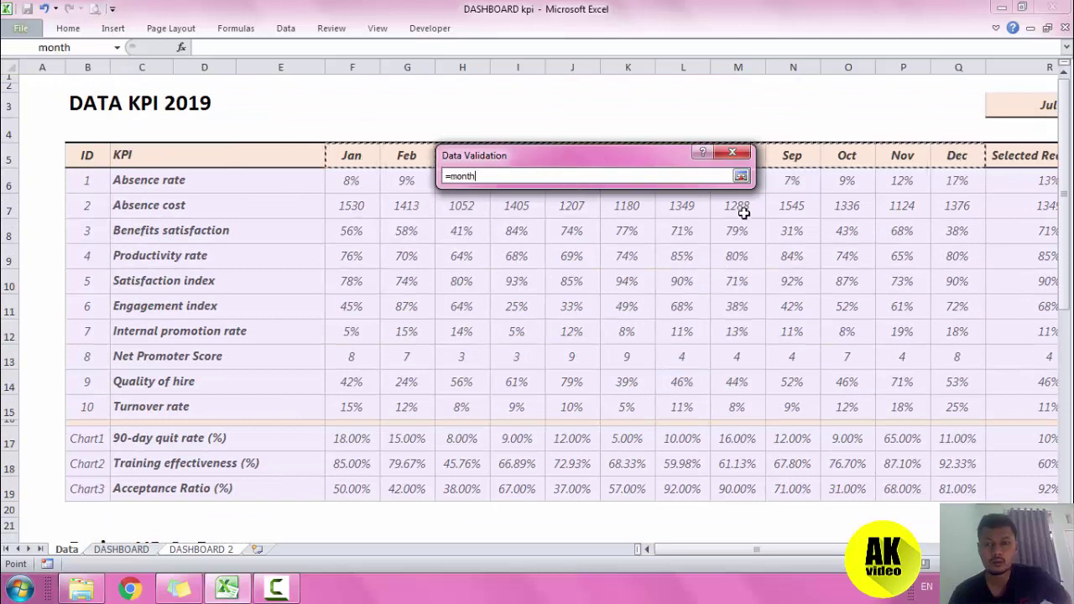
left_click(740, 176)
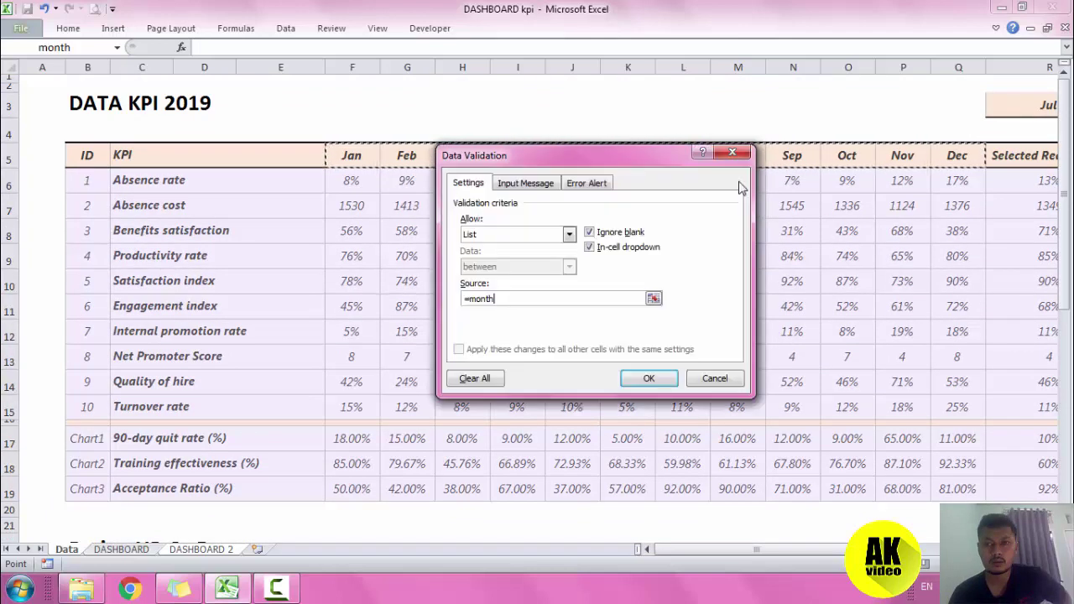
left_click(650, 379)
Set the month box to Jan, middle-aligned at font size 22.
left_click(1029, 83)
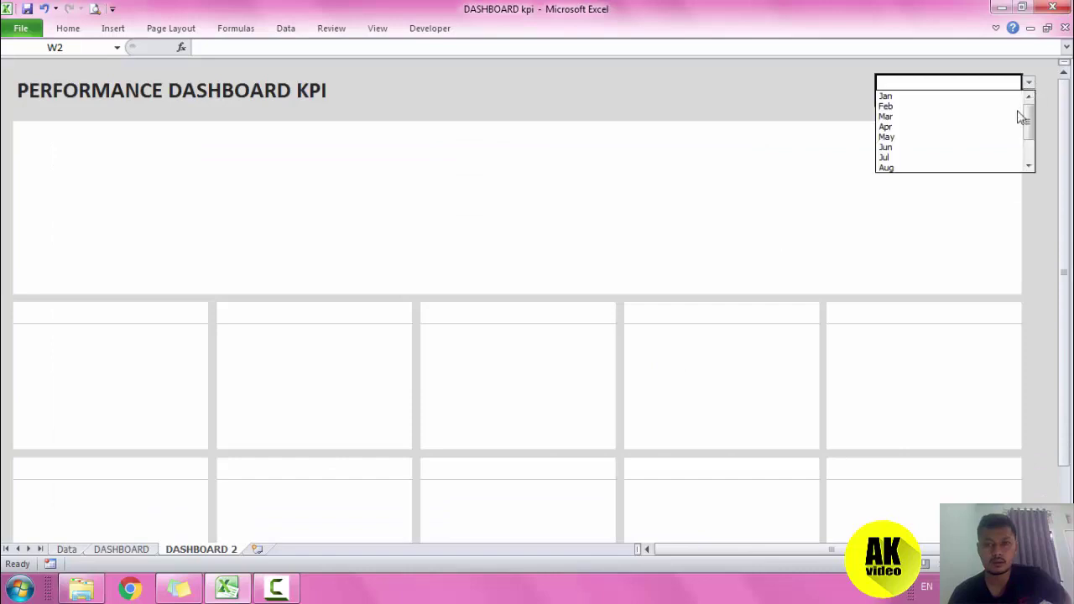
left_click(973, 97)
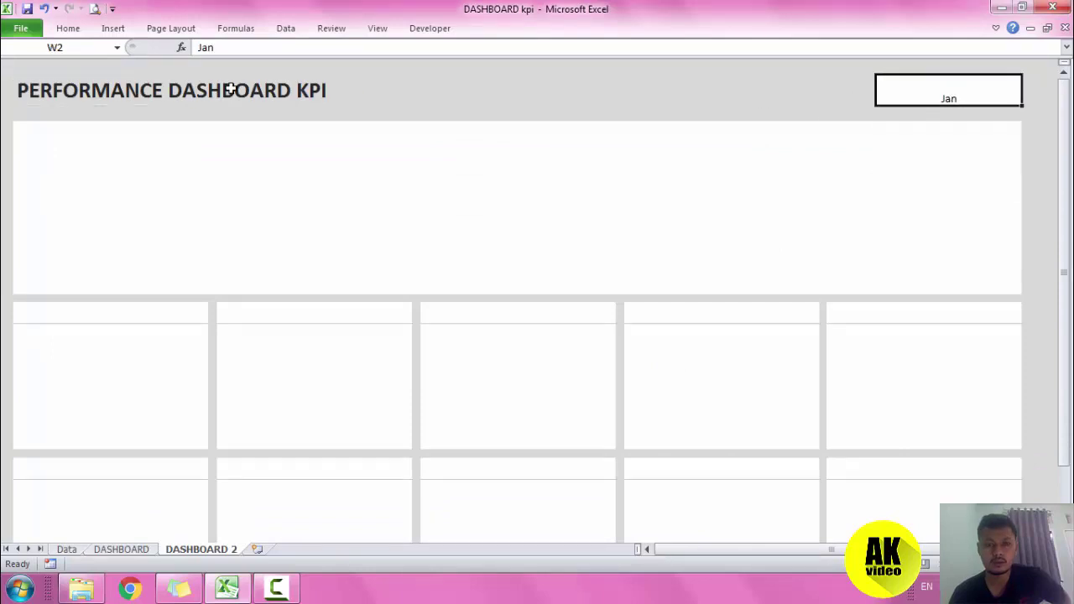
left_click(68, 27)
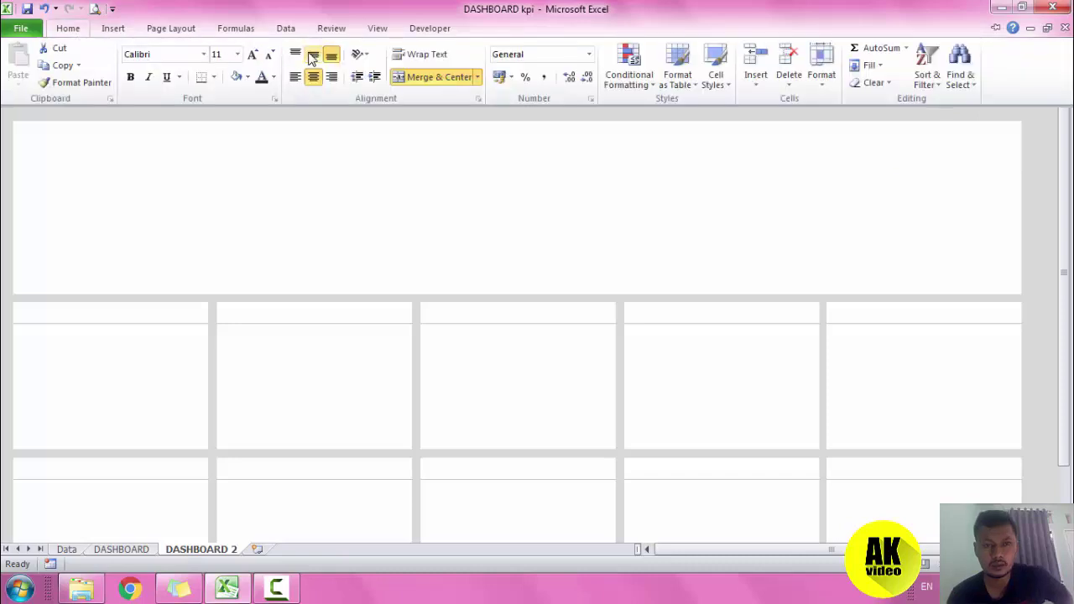
left_click(311, 53)
left_click(70, 28)
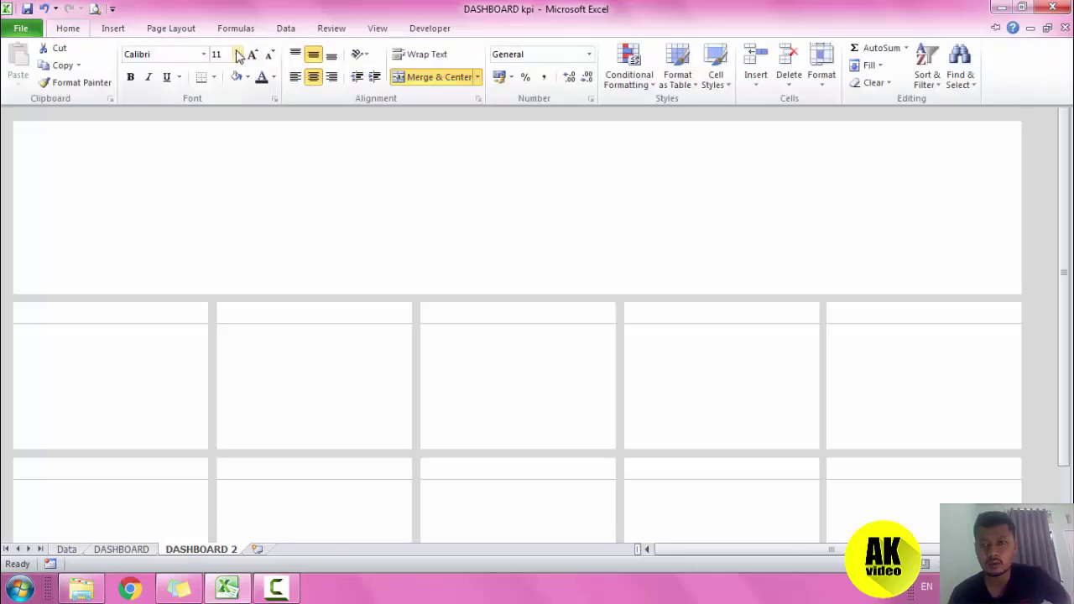
left_click(238, 54)
left_click(222, 192)
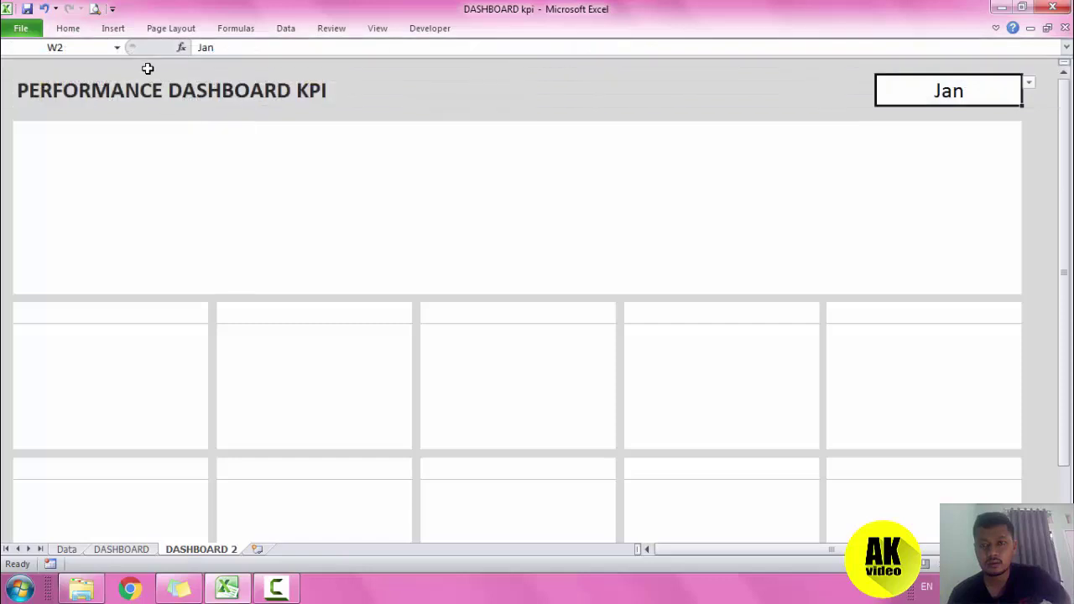
left_click(520, 99)
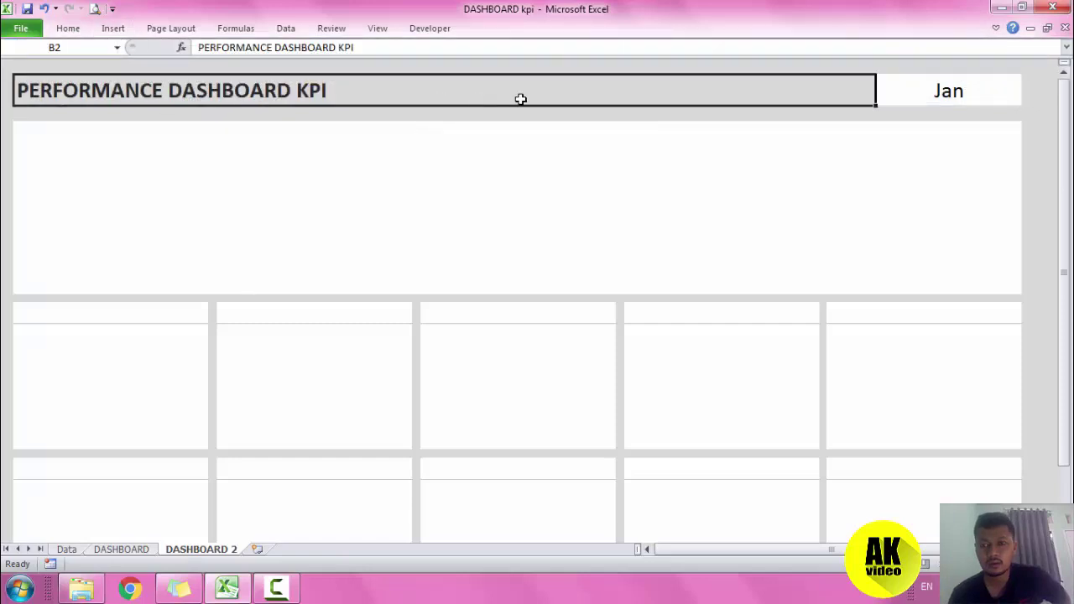
left_click(992, 72)
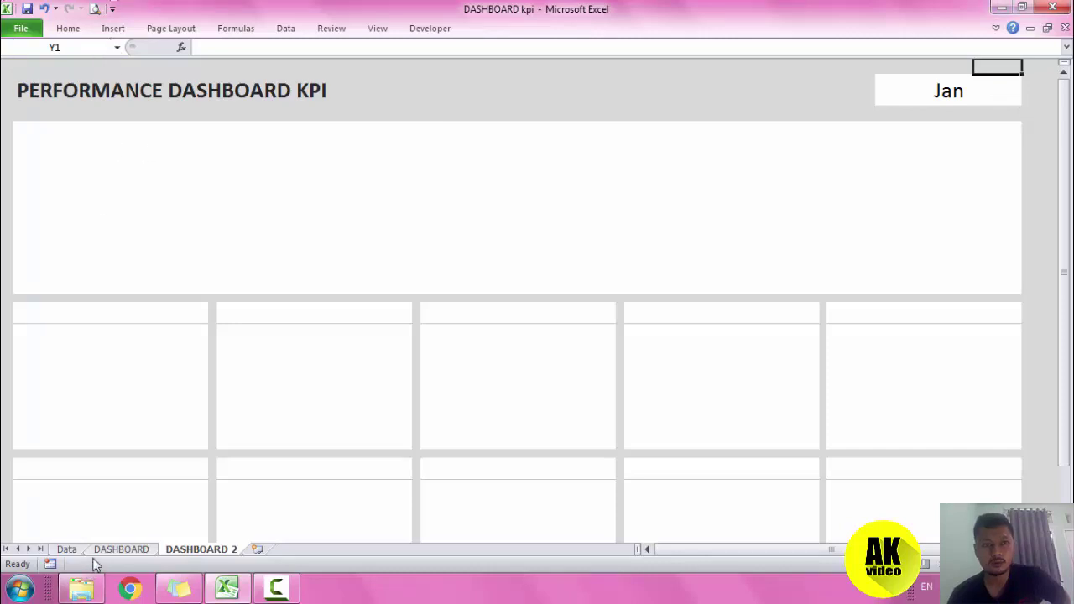
Inspect the linked formula of the Training effectiveness label on DASHBOARD.
left_click(118, 550)
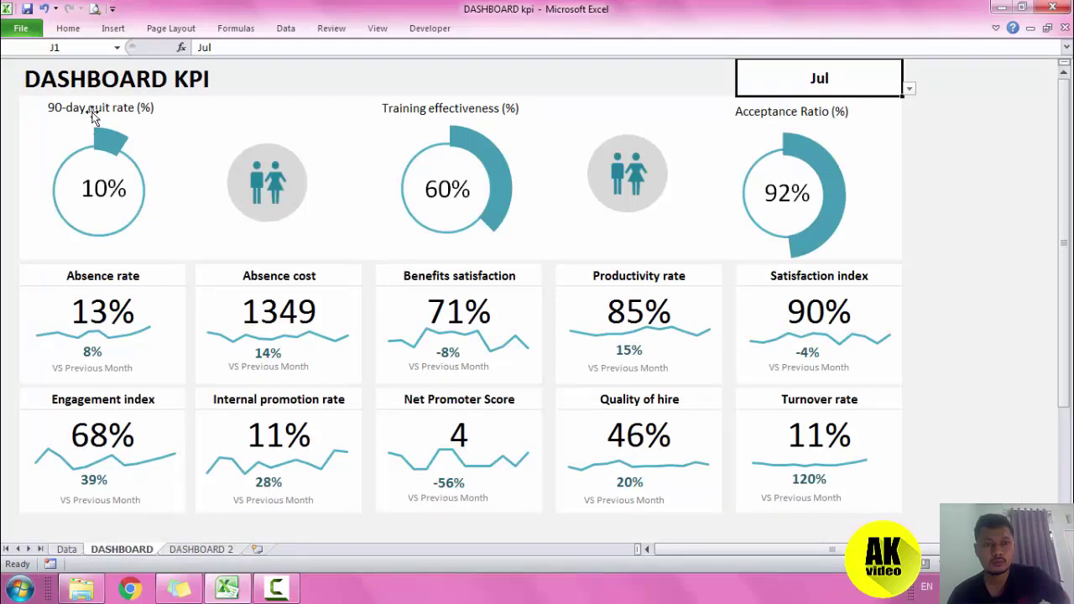
left_click(520, 109)
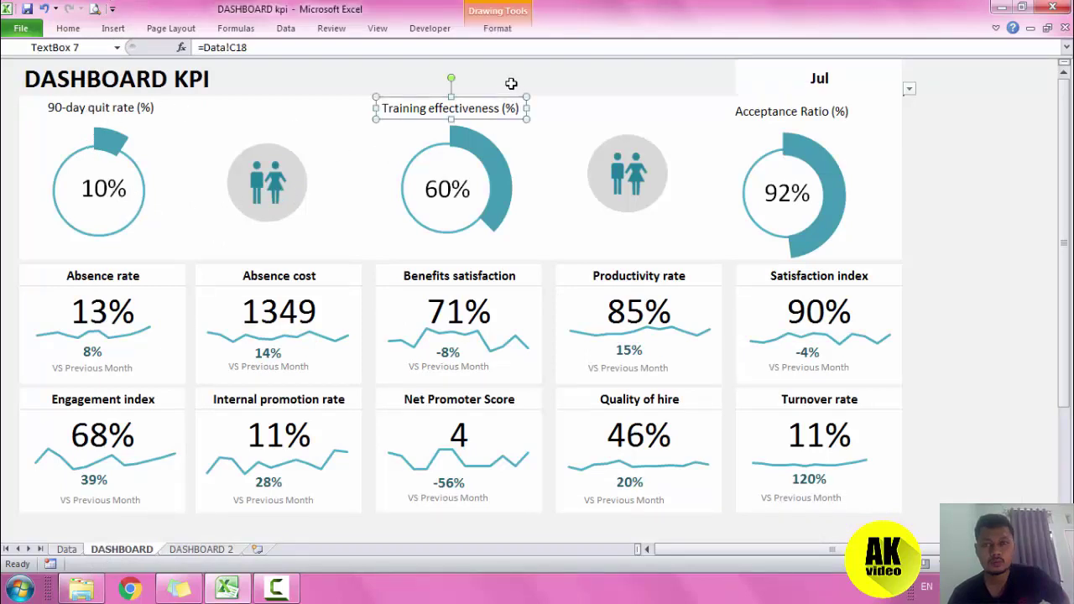
left_click(470, 83)
left_click(215, 549)
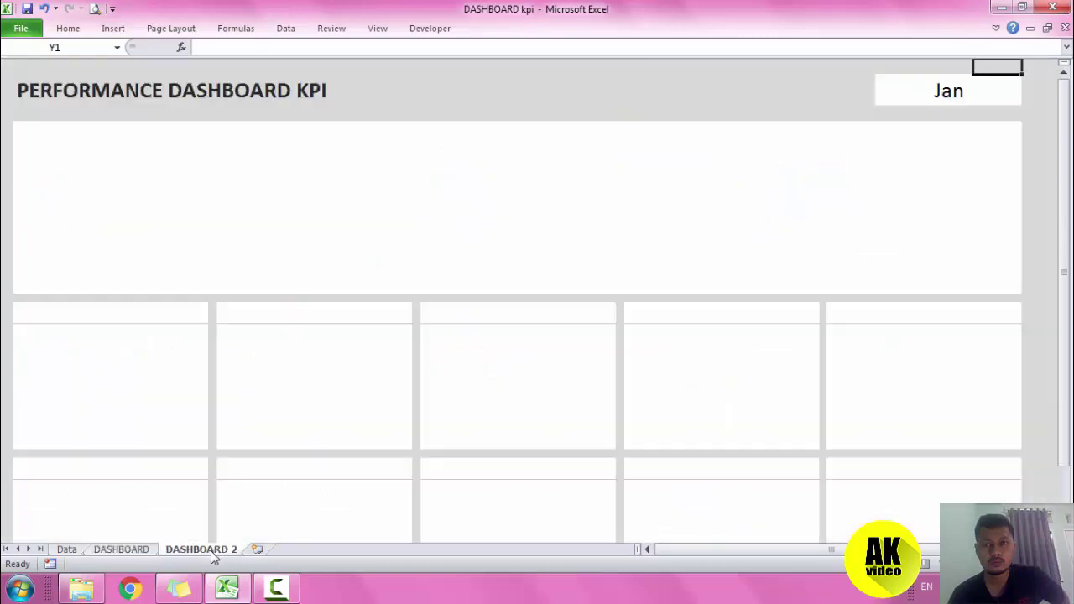
Draw a small text box at the top-left of the DASHBOARD 2 panel.
left_click(112, 29)
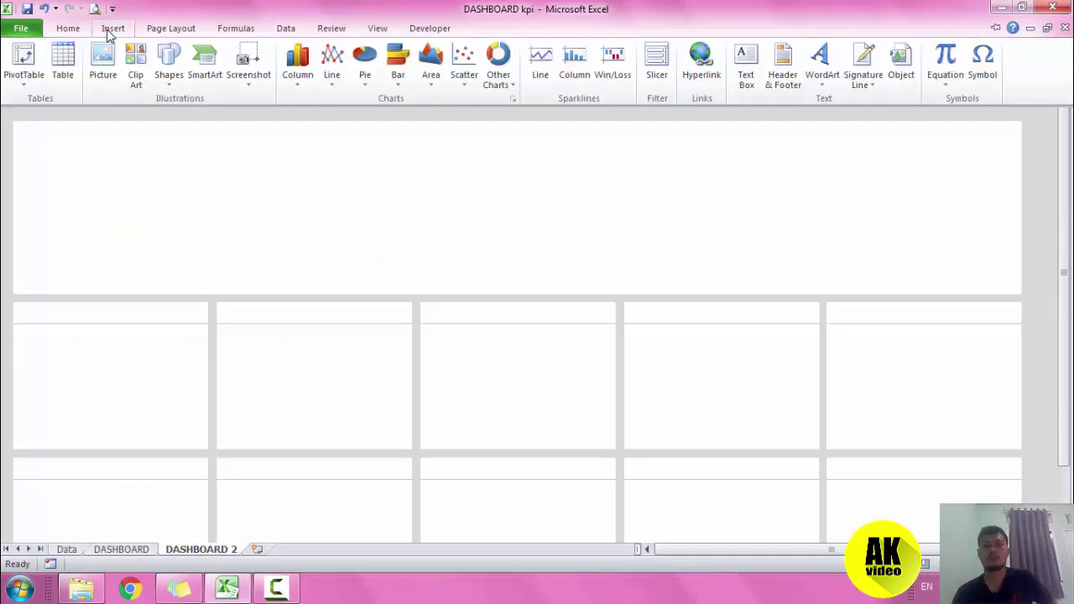
left_click(168, 79)
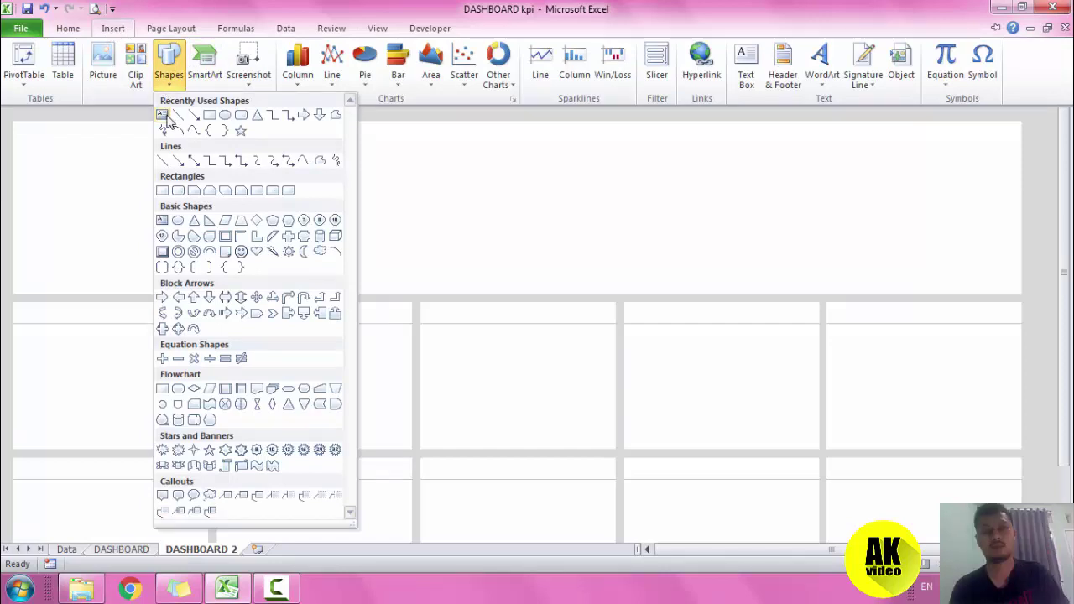
left_click(163, 115)
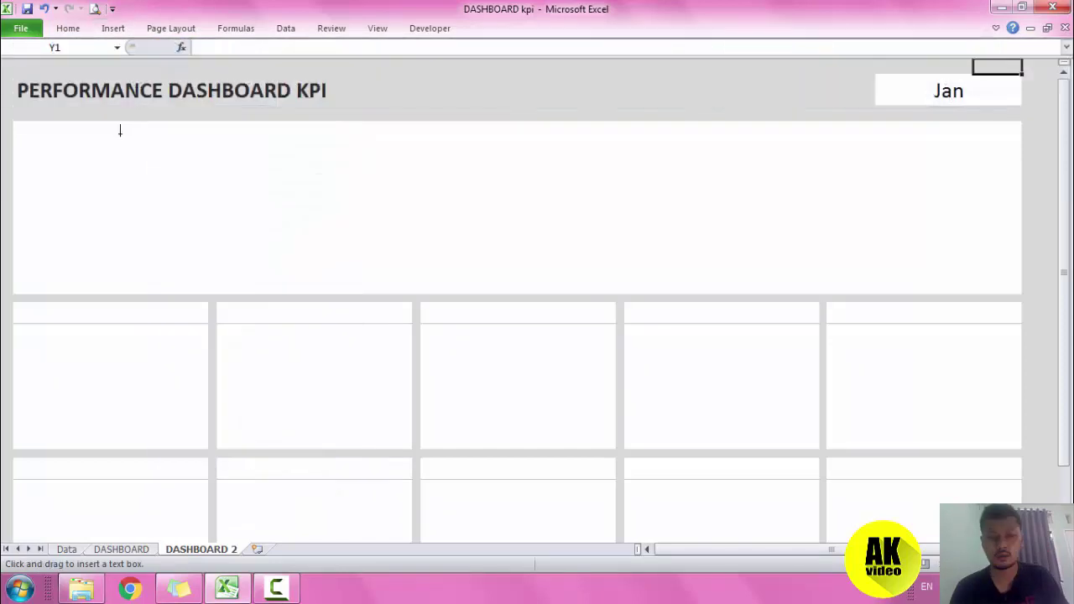
left_click(35, 132)
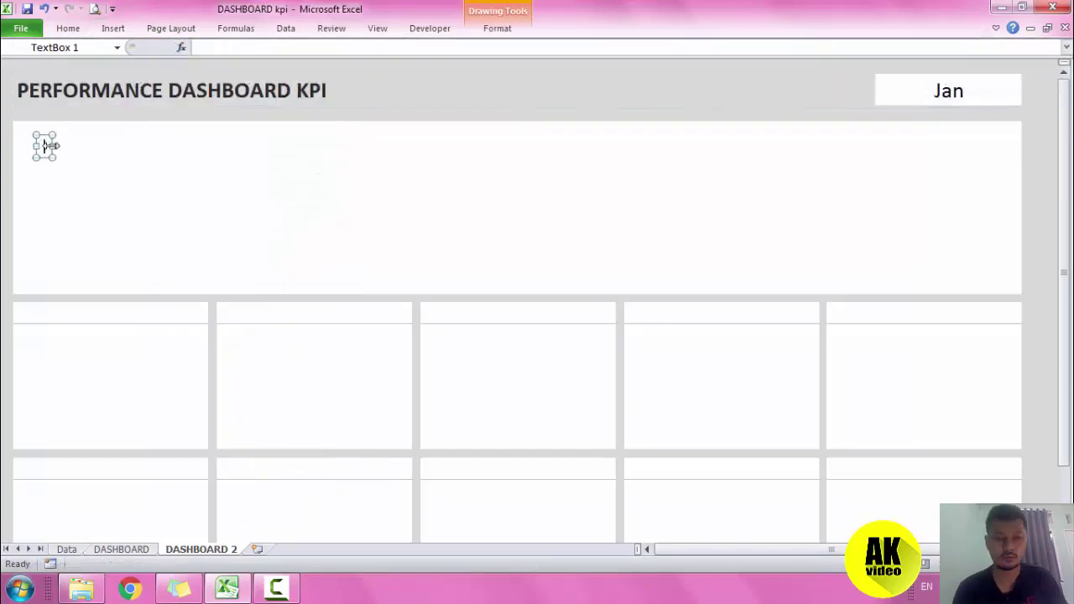
Link the text box to Data!C17 so it reads '90-day quit rate (%)', and nudge it into place.
left_click(114, 551)
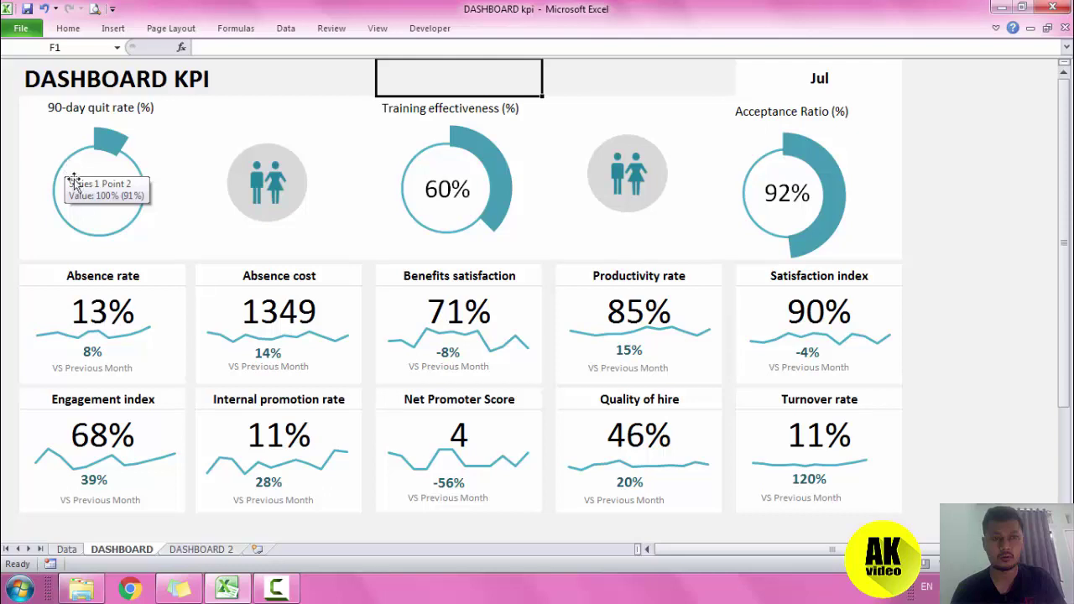
left_click(200, 548)
left_click(205, 46)
type("=")
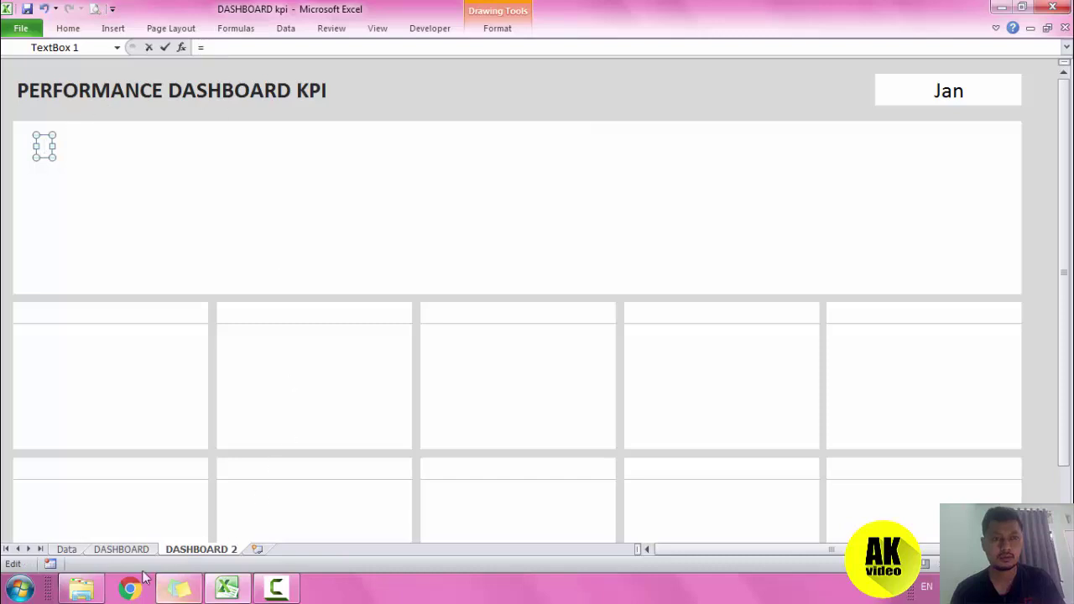
left_click(64, 550)
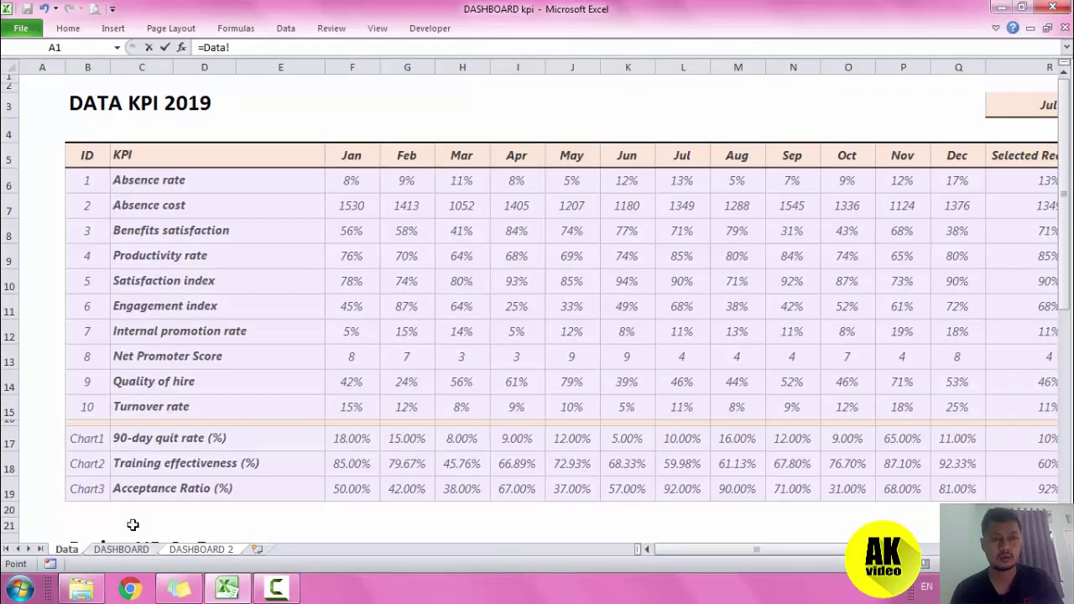
left_click(164, 438)
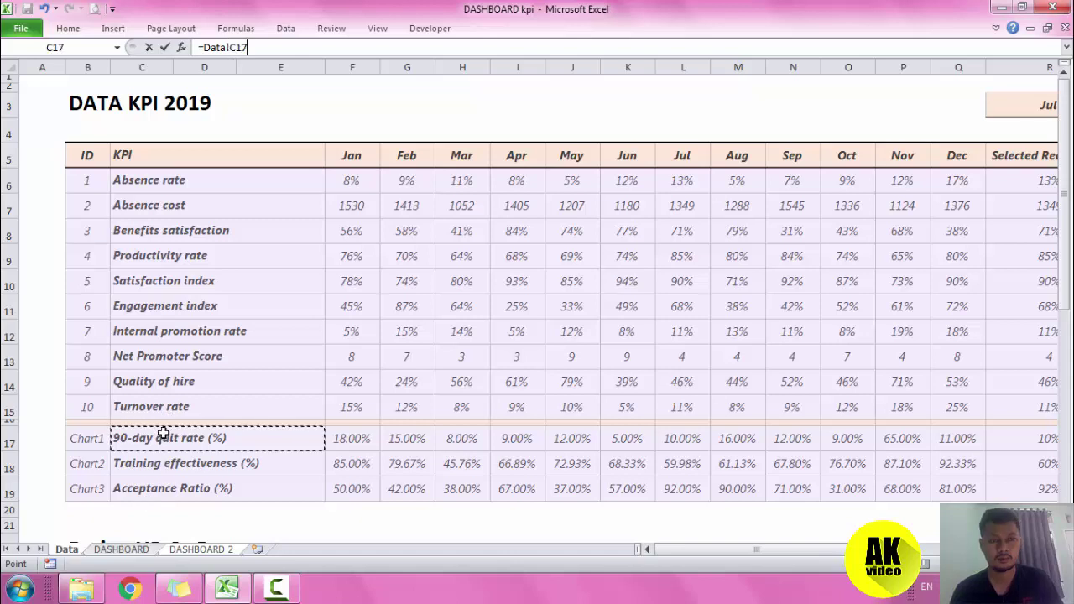
key("Return")
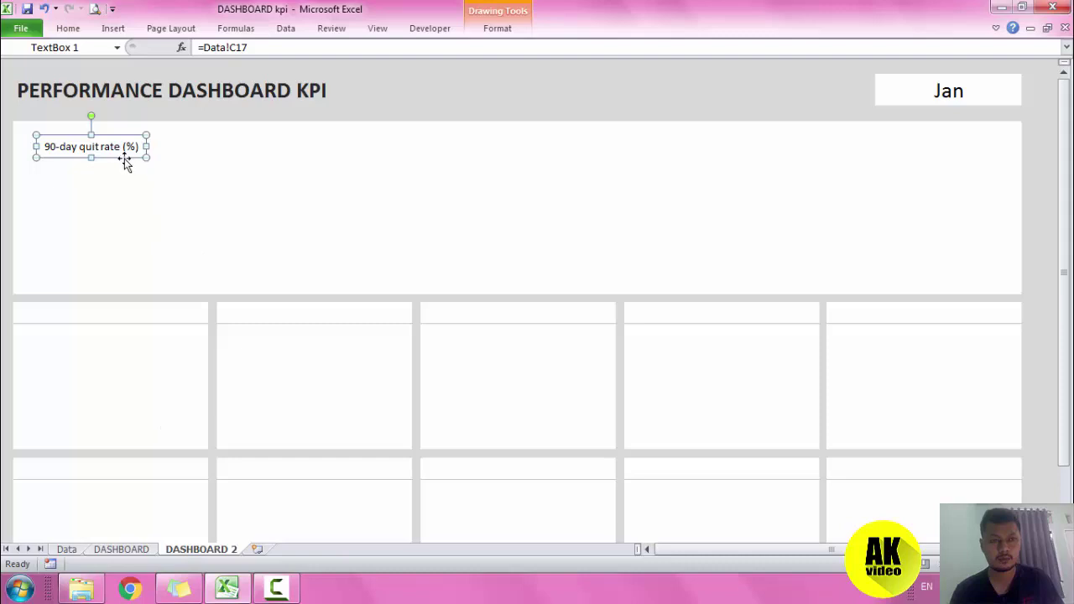
left_click_drag(124, 159, 117, 157)
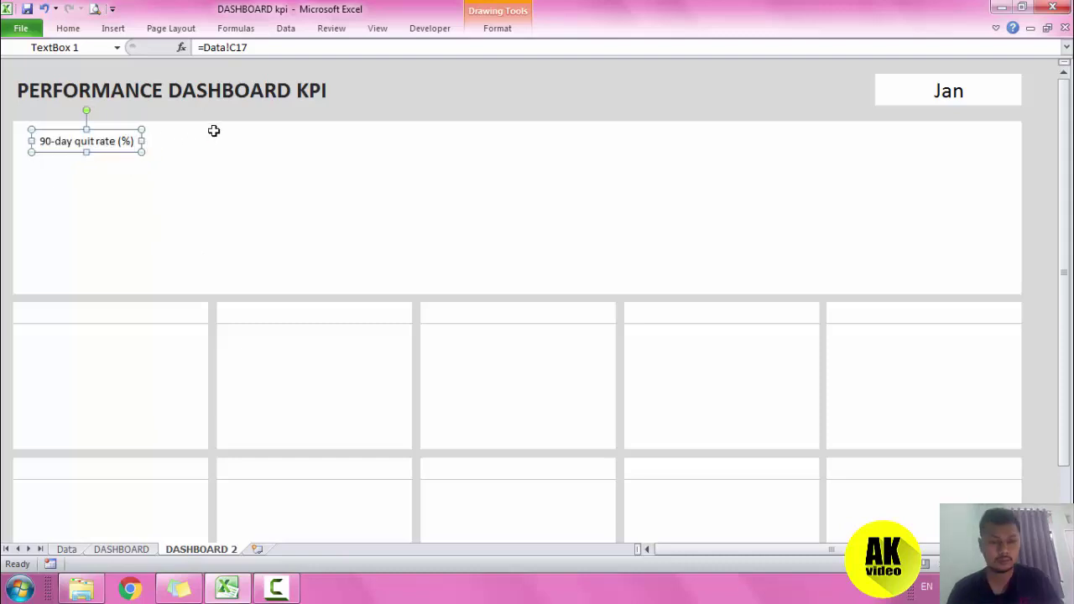
left_click(393, 84)
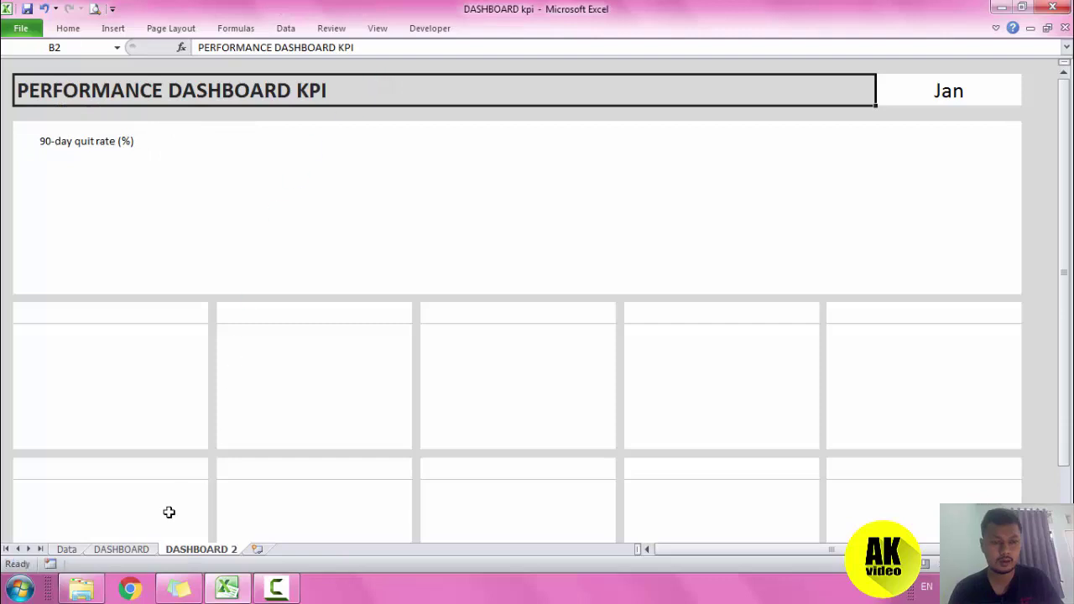
Examine the finished 90-day quit rate gauge on DASHBOARD, then return to DASHBOARD 2.
left_click(107, 550)
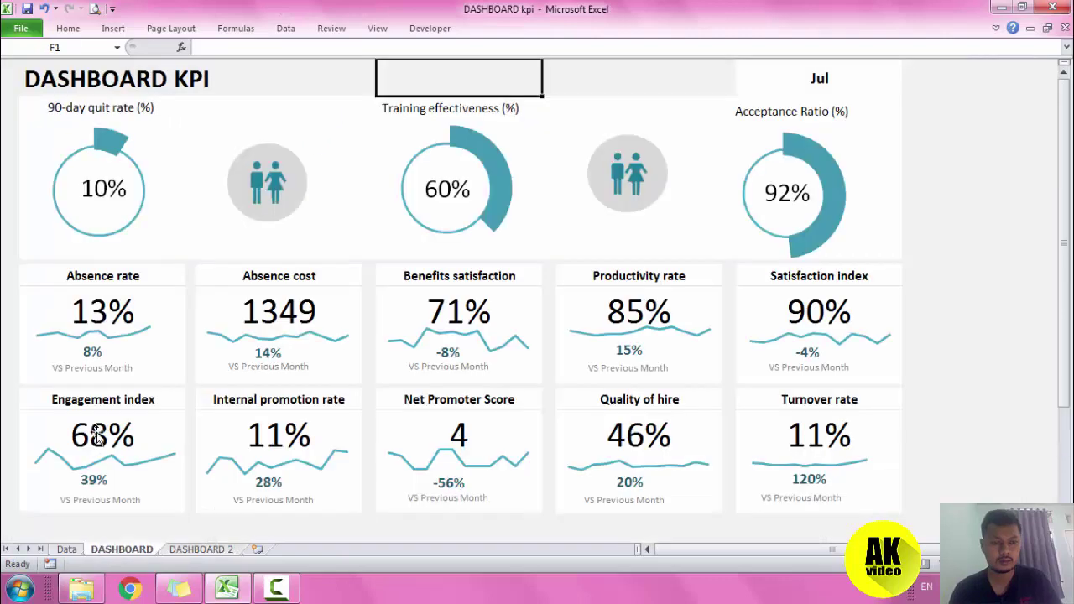
left_click(118, 142)
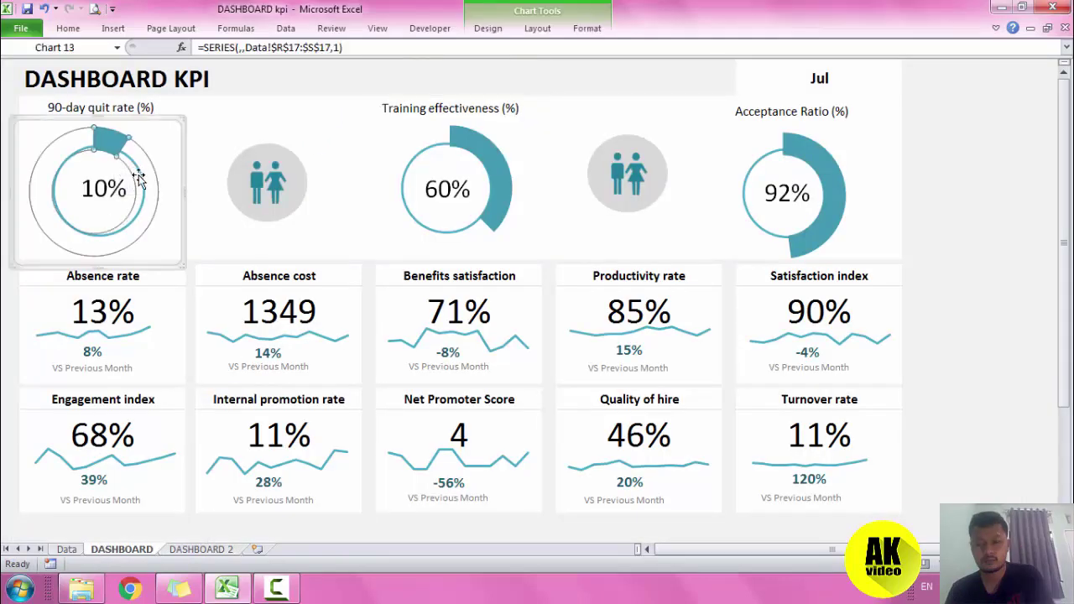
left_click(303, 92)
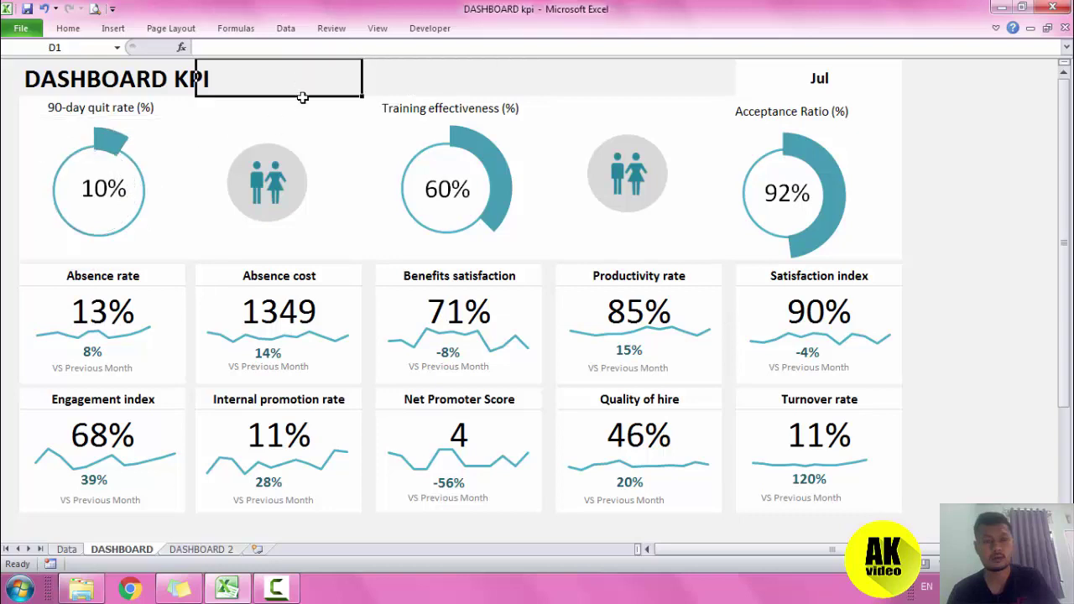
left_click(198, 549)
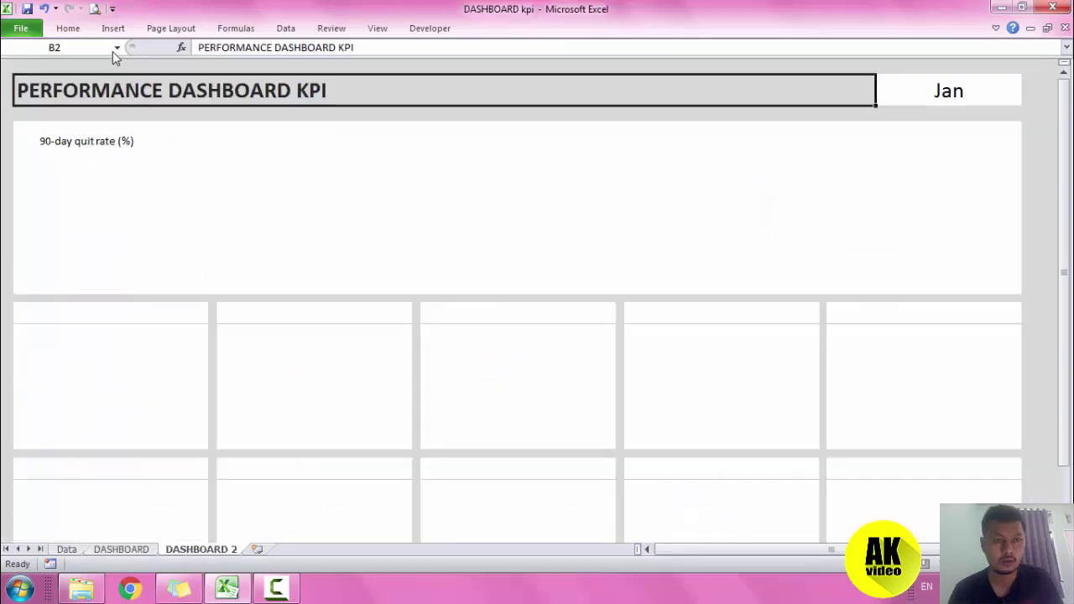
left_click(67, 549)
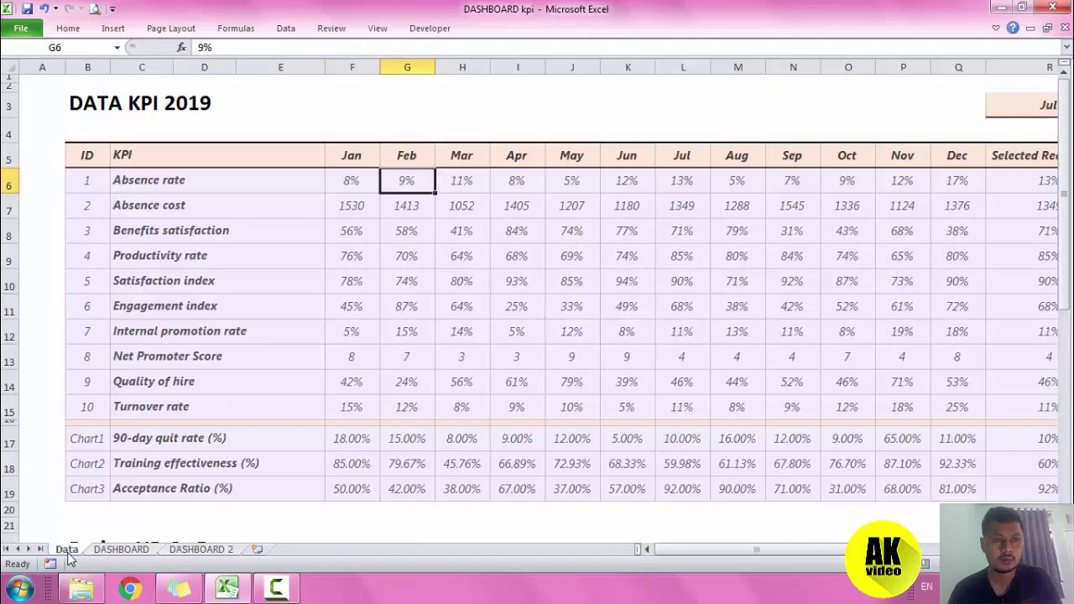
left_click(109, 549)
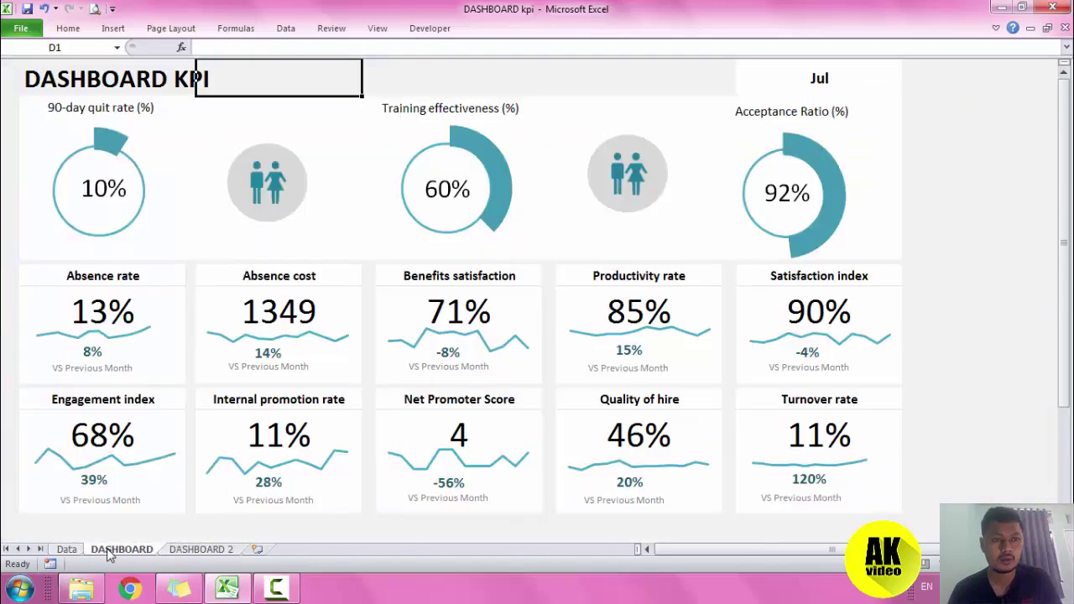
left_click(207, 550)
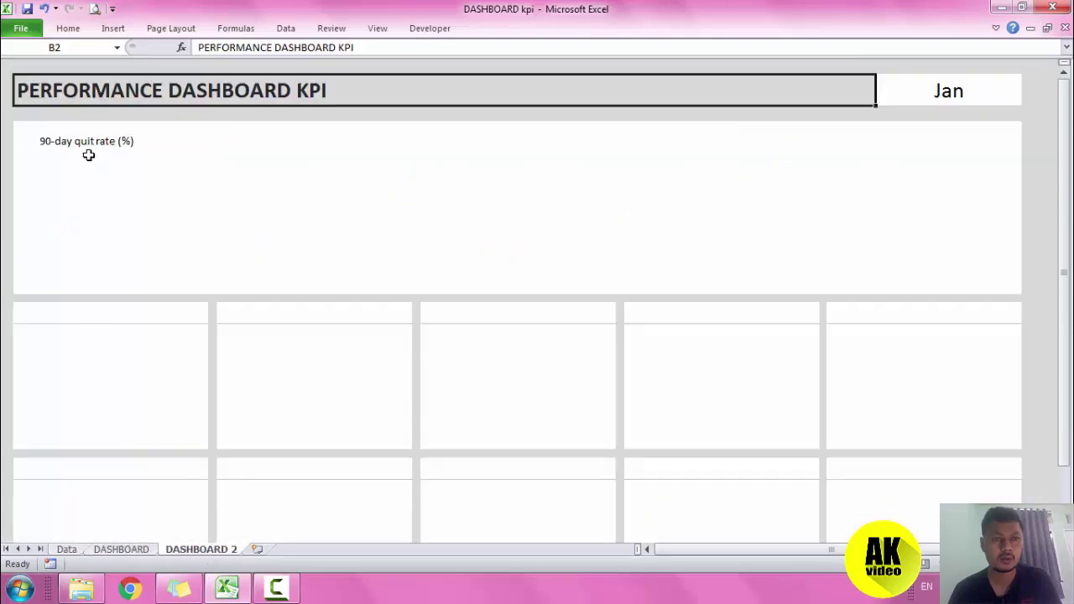
left_click(252, 133)
Draw an oval in the first card under the 90-day quit rate label.
left_click(118, 28)
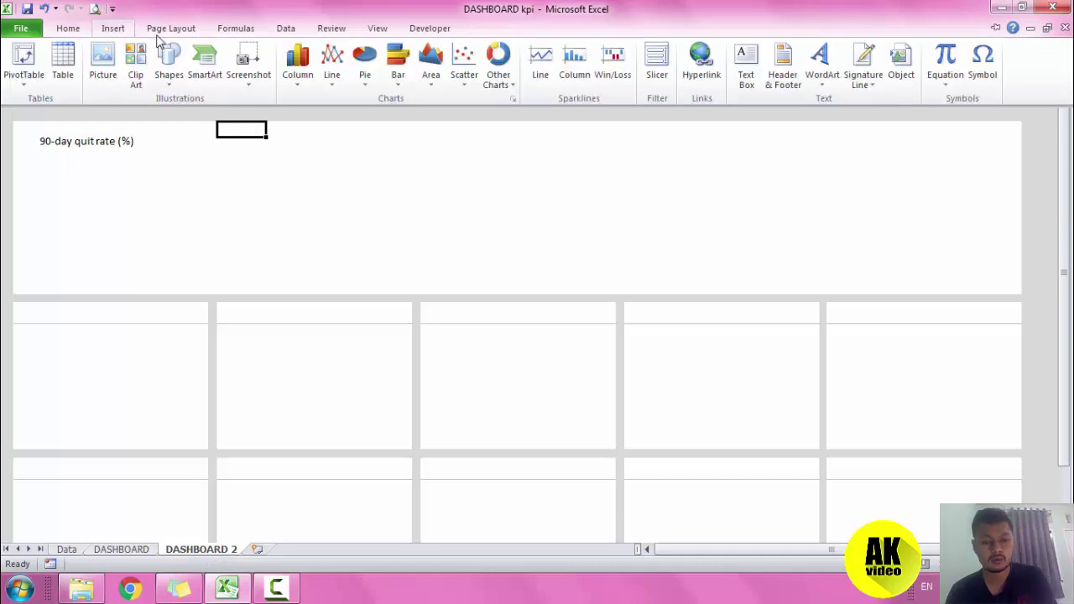
left_click(167, 84)
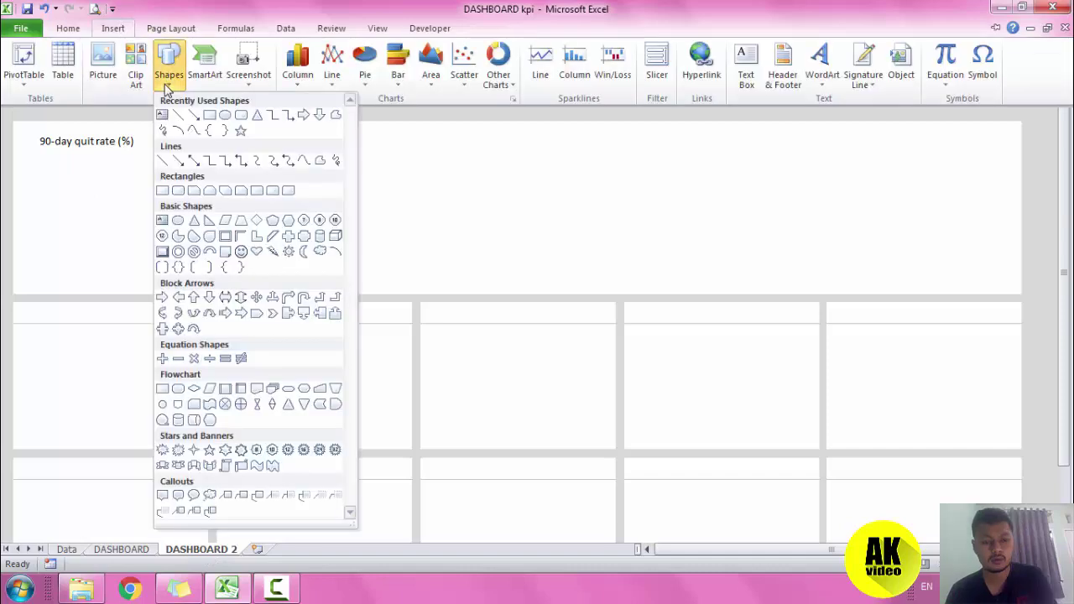
left_click(226, 116)
left_click_drag(44, 186, 160, 297)
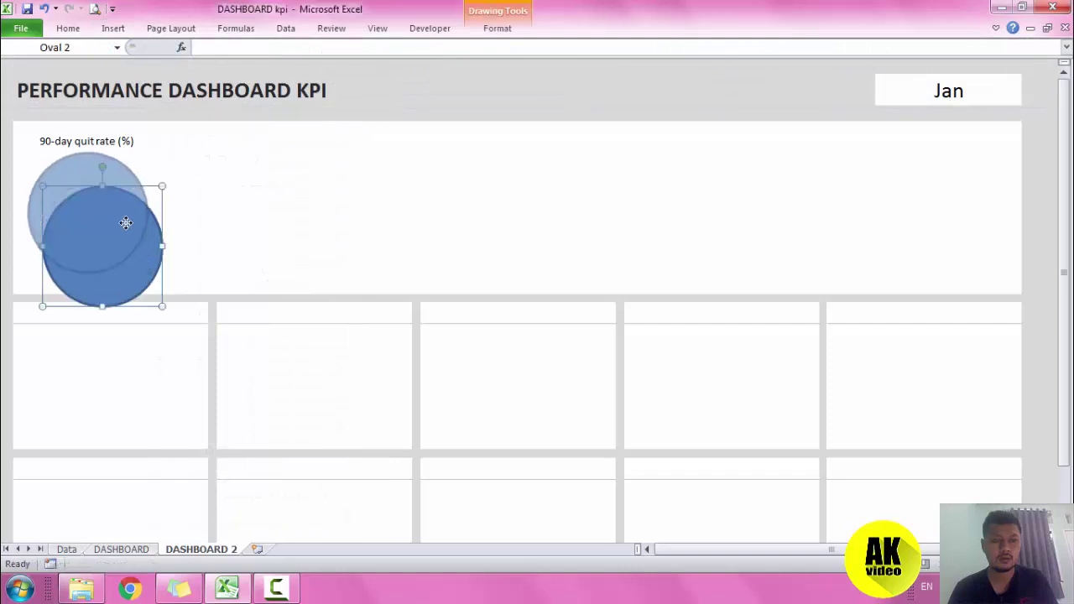
left_click_drag(143, 258, 131, 225)
Give the oval No Fill, shrink it to a smaller circle, and reposition it within the card.
left_click(508, 31)
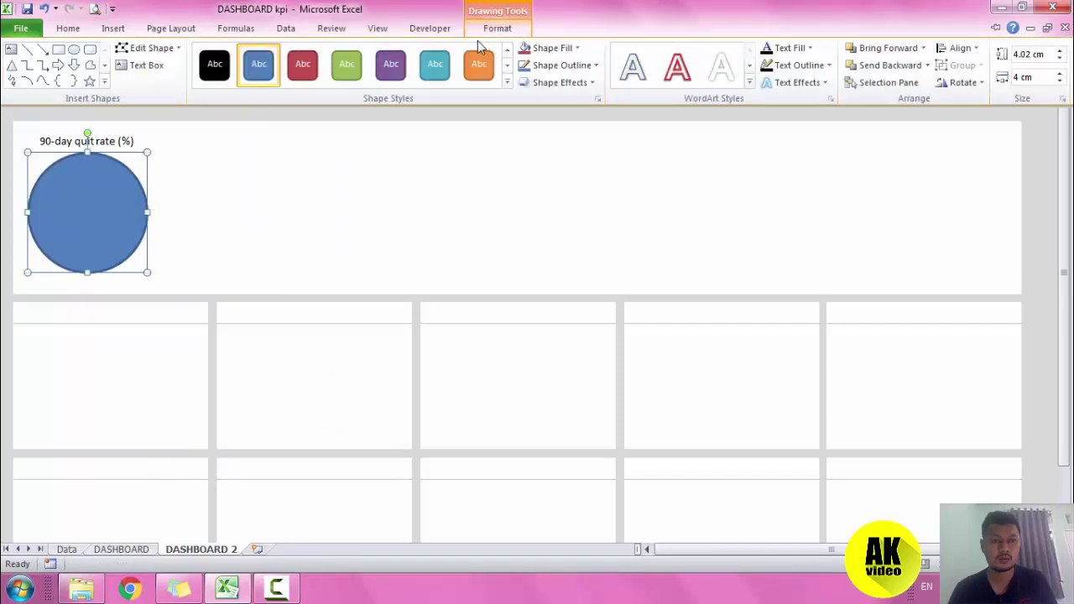
left_click(549, 48)
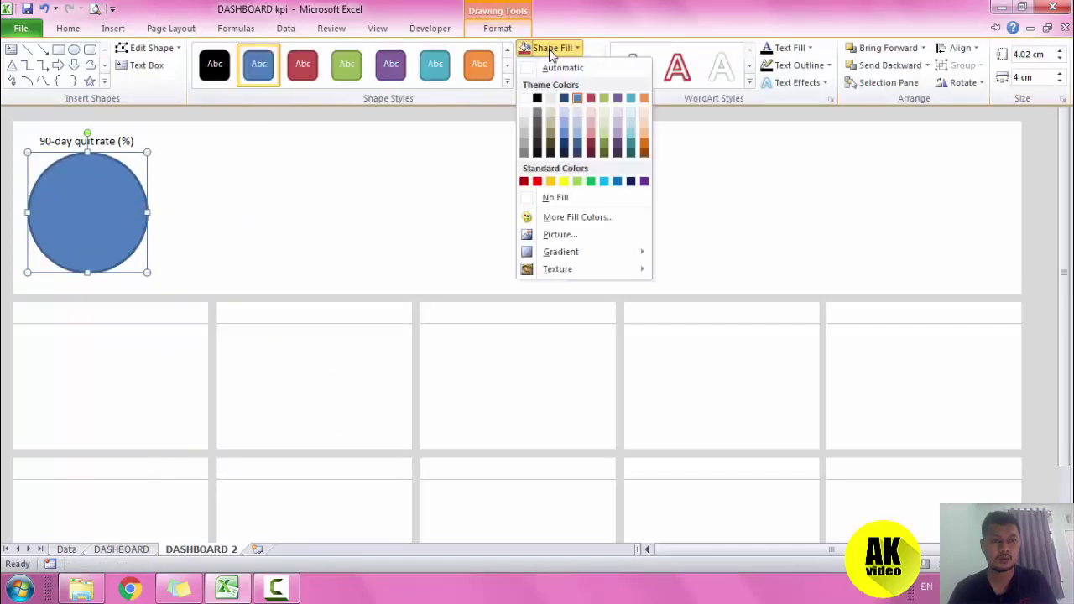
left_click(554, 198)
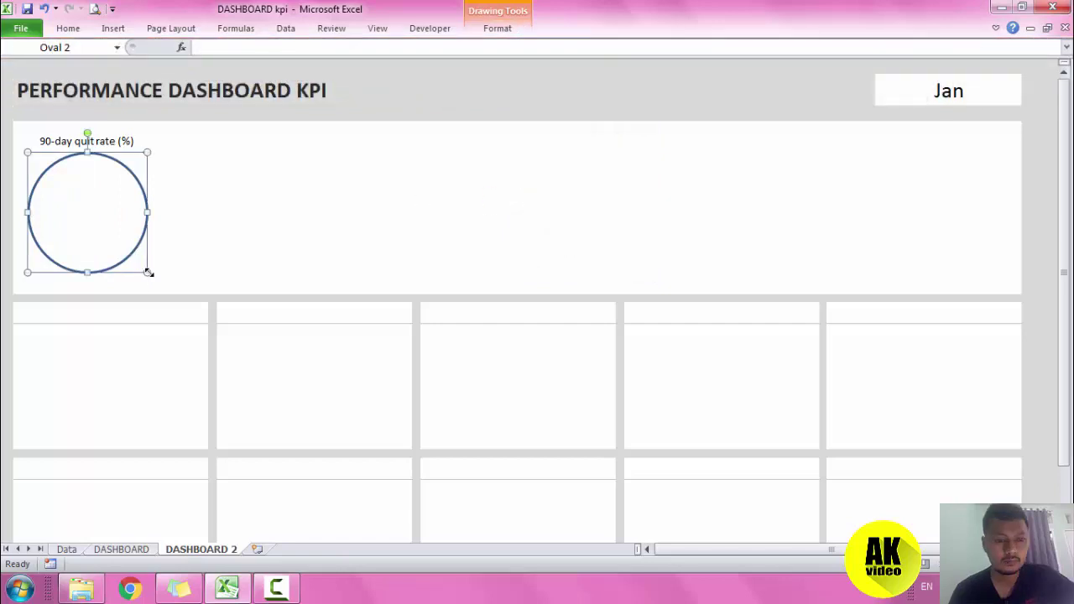
left_click_drag(139, 273, 125, 251)
left_click_drag(89, 207, 155, 225)
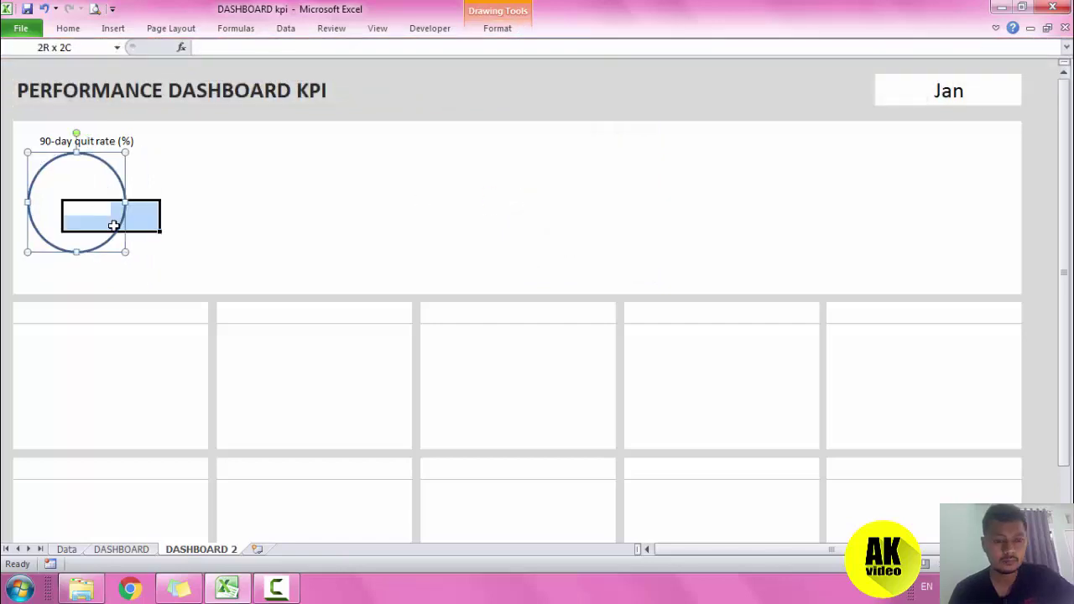
left_click(120, 195)
mouse_move(120, 176)
left_mouse_down()
mouse_move(144, 172)
mouse_move(168, 149)
mouse_move(149, 144)
left_mouse_up()
left_click(281, 162)
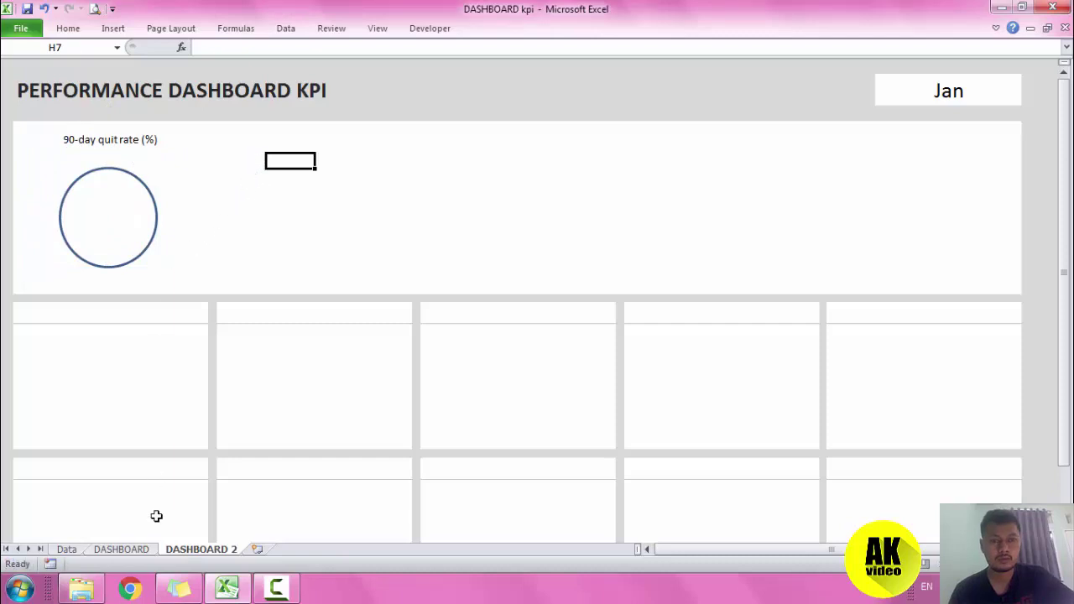
View the DASHBOARD quit-rate doughnut's source data range, Data!R17:S17.
left_click(121, 549)
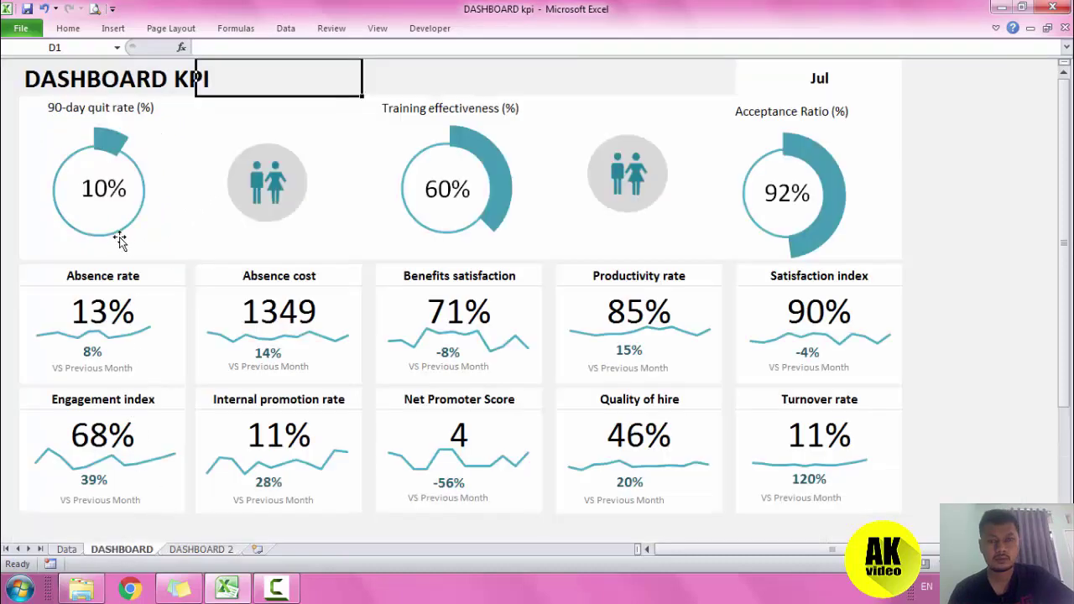
left_click(119, 159)
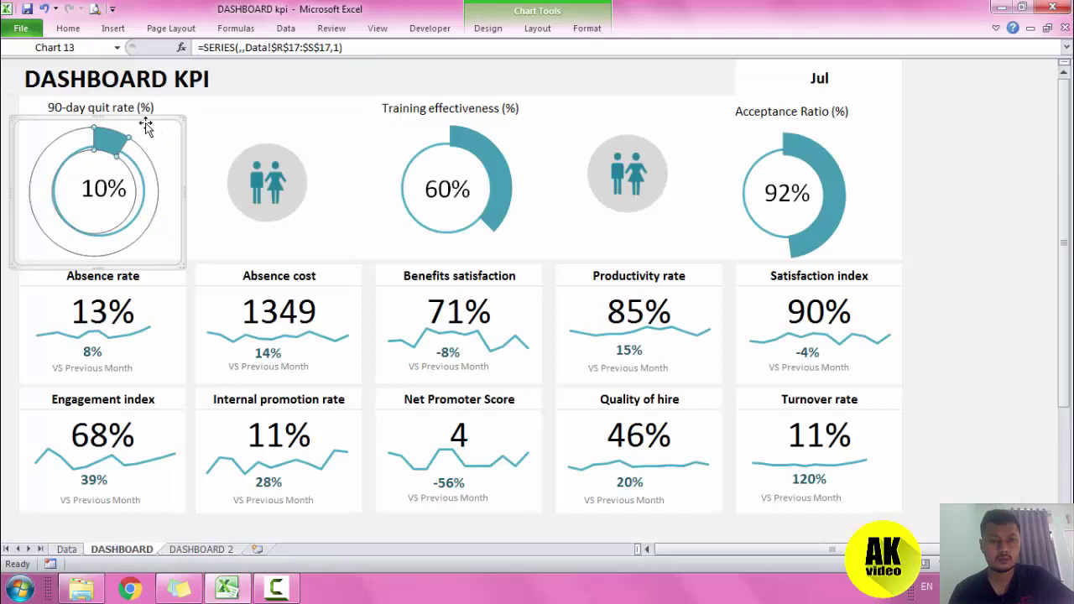
left_click(146, 125)
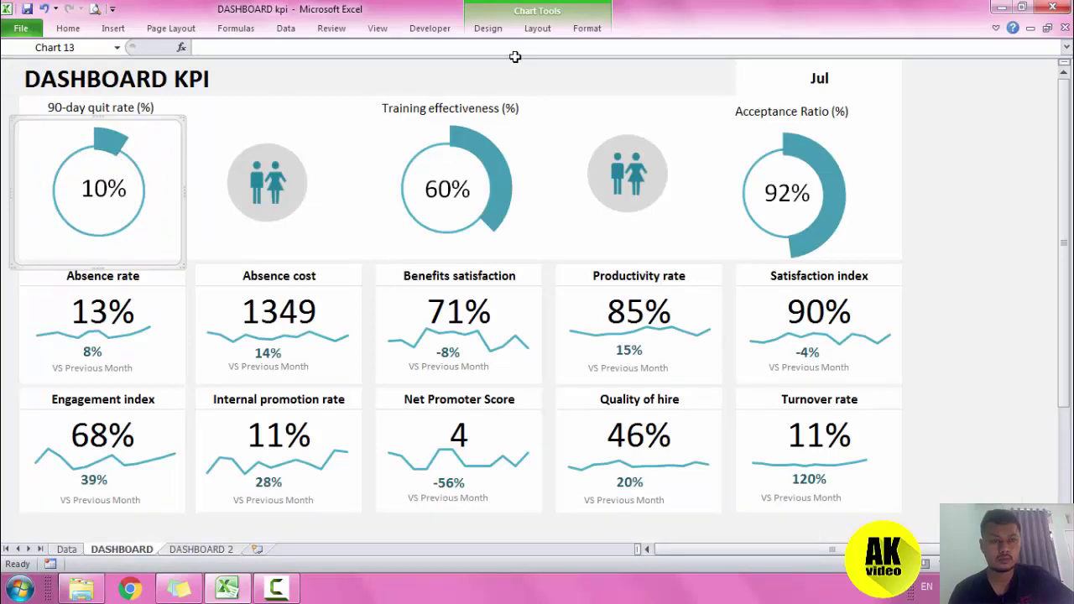
left_click(488, 28)
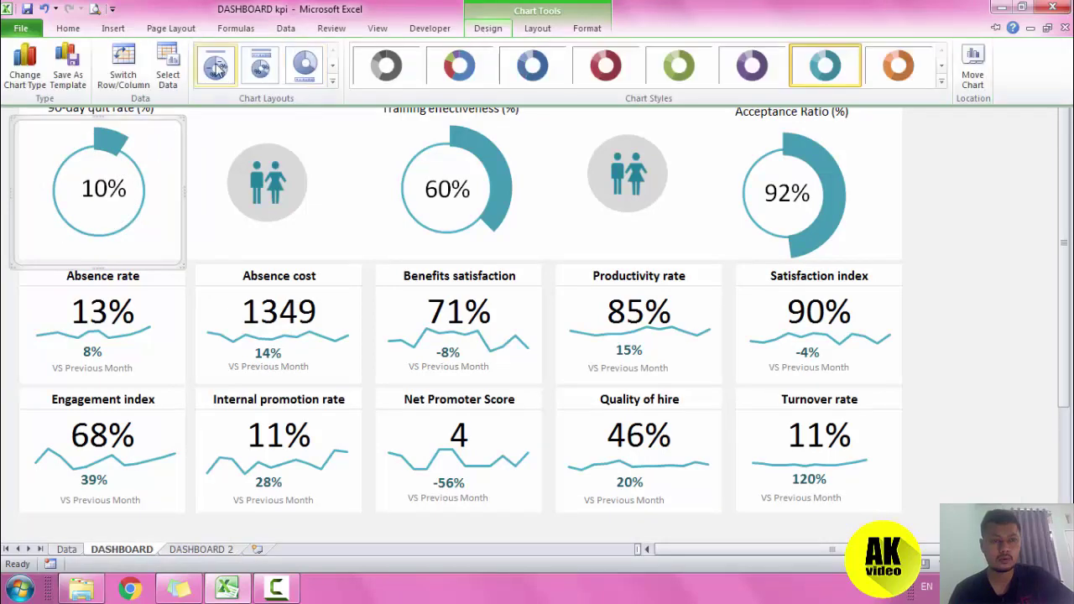
left_click(168, 65)
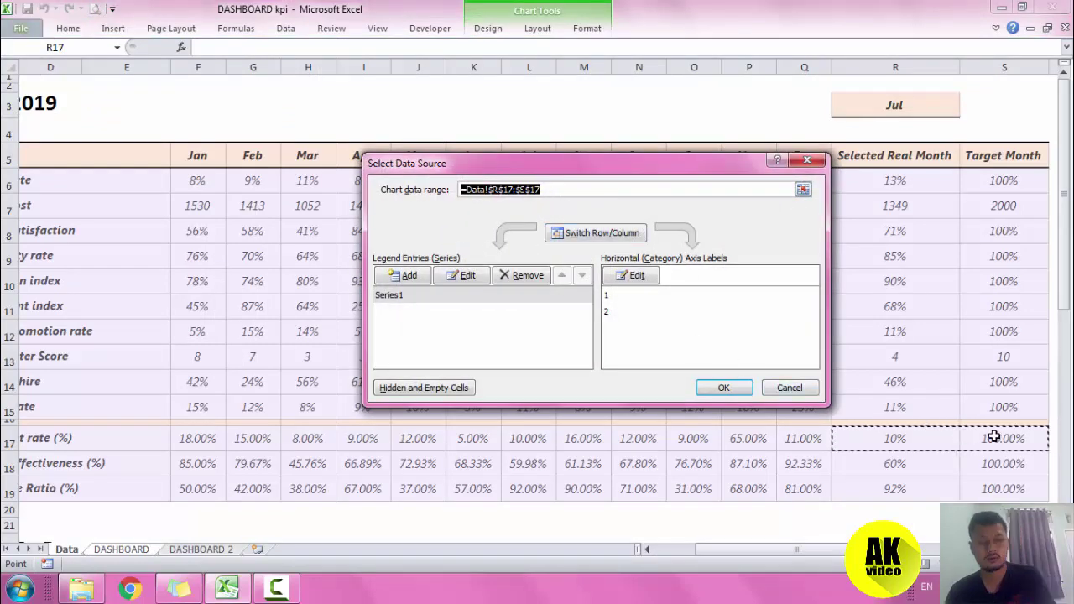
left_click(791, 389)
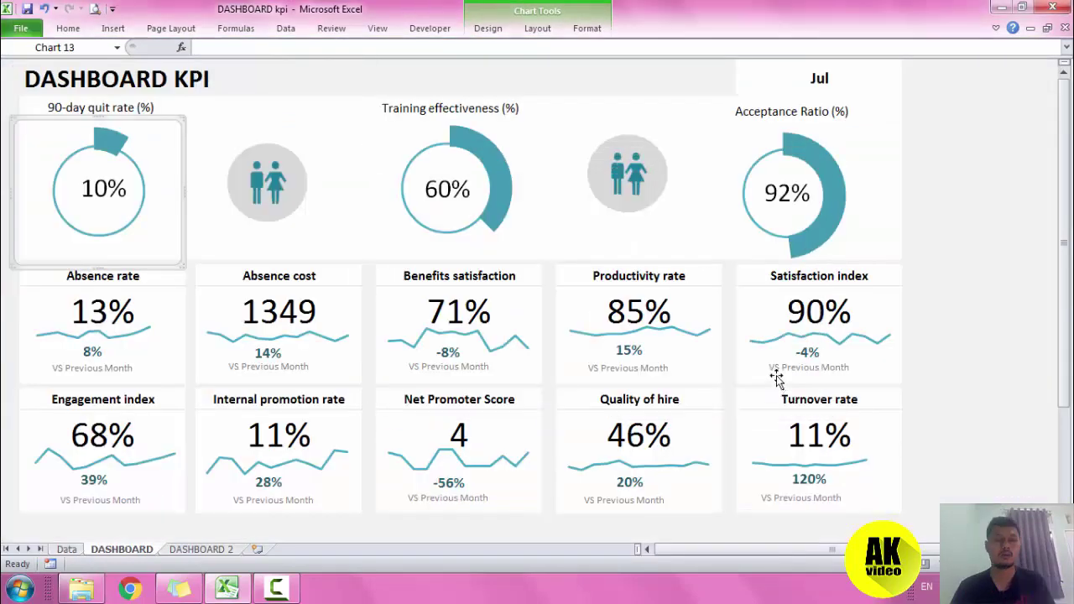
Build a doughnut chart from Data!R17:S17 and cut it.
left_click(67, 549)
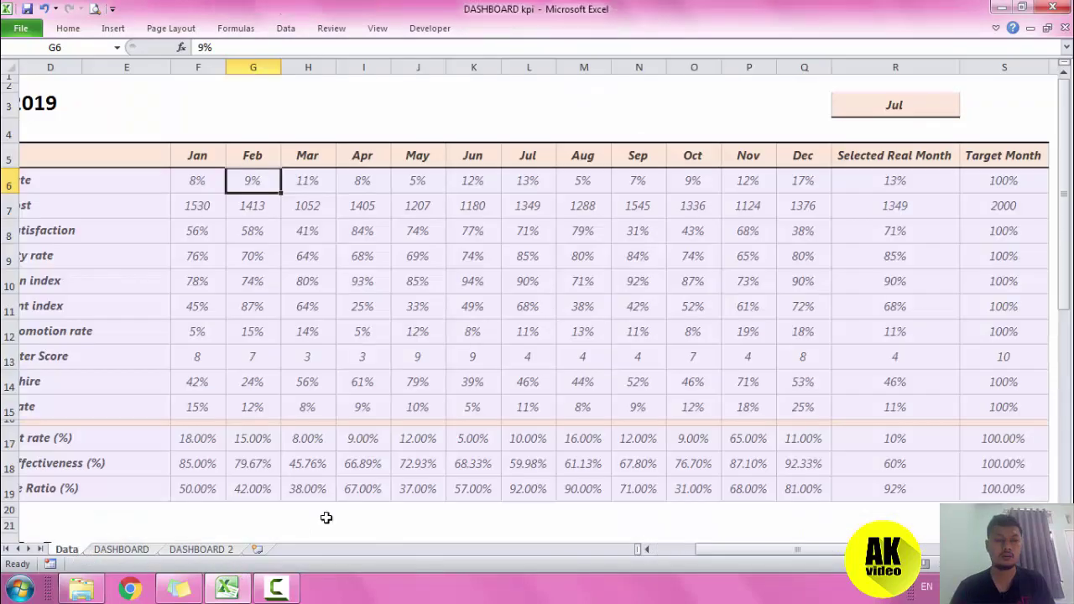
left_click_drag(963, 441, 918, 448)
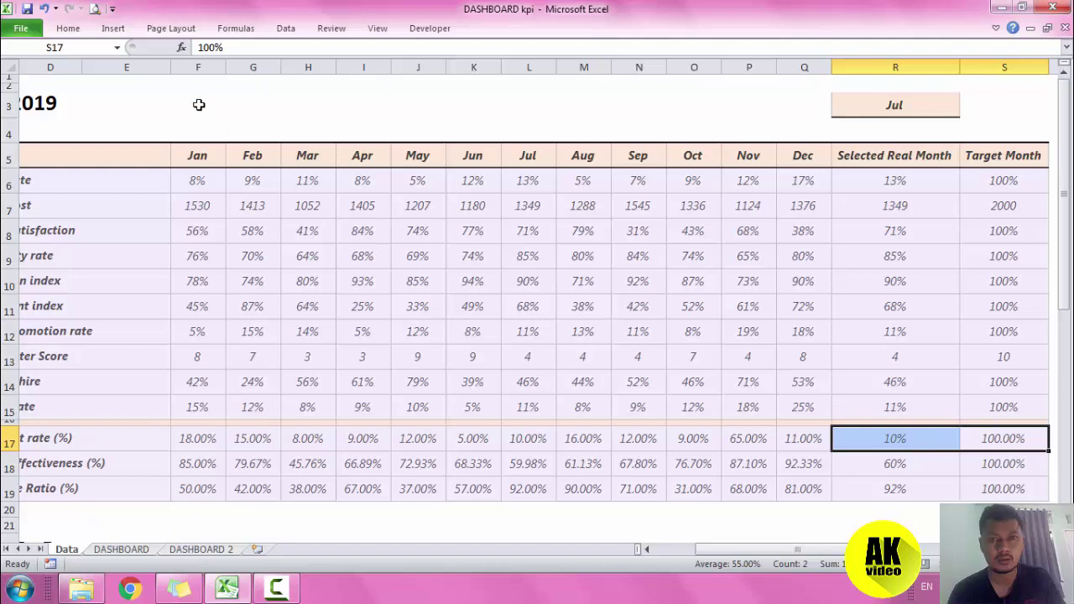
left_click(102, 30)
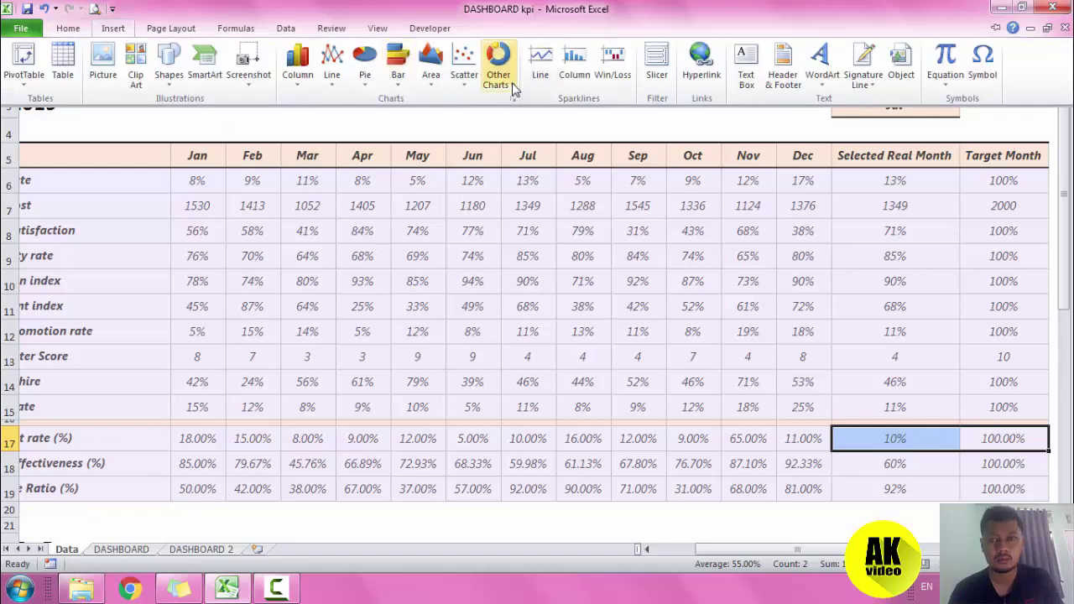
left_click(508, 84)
left_click(504, 245)
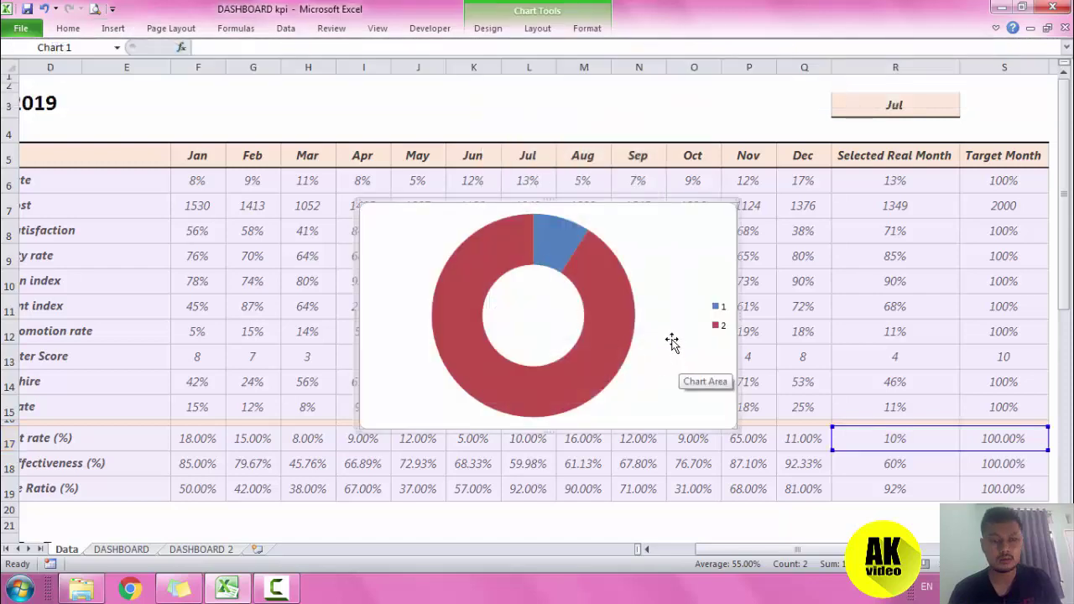
key("Delete")
Paste the doughnut chart onto DASHBOARD 2 and move it over the circle.
left_click(219, 550)
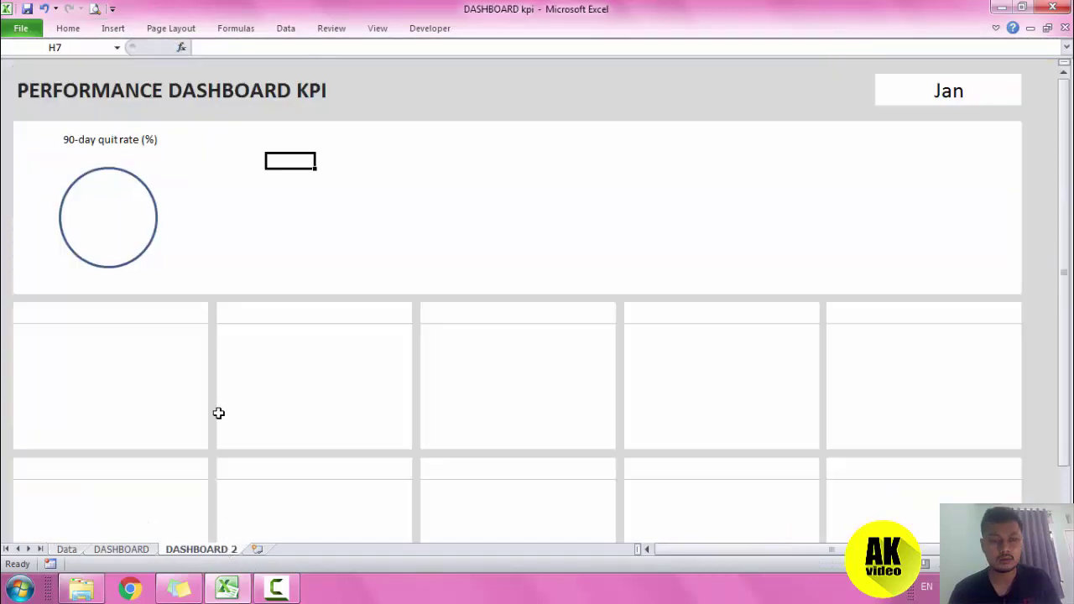
key("ctrl+v")
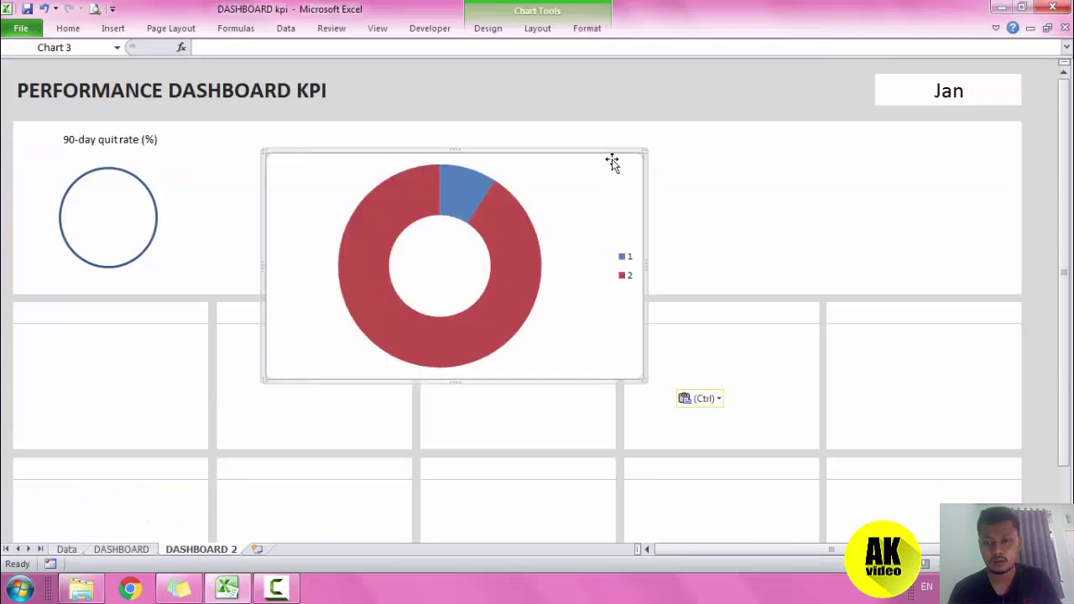
mouse_move(612, 159)
left_mouse_down()
mouse_move(345, 141)
mouse_move(368, 167)
left_mouse_up()
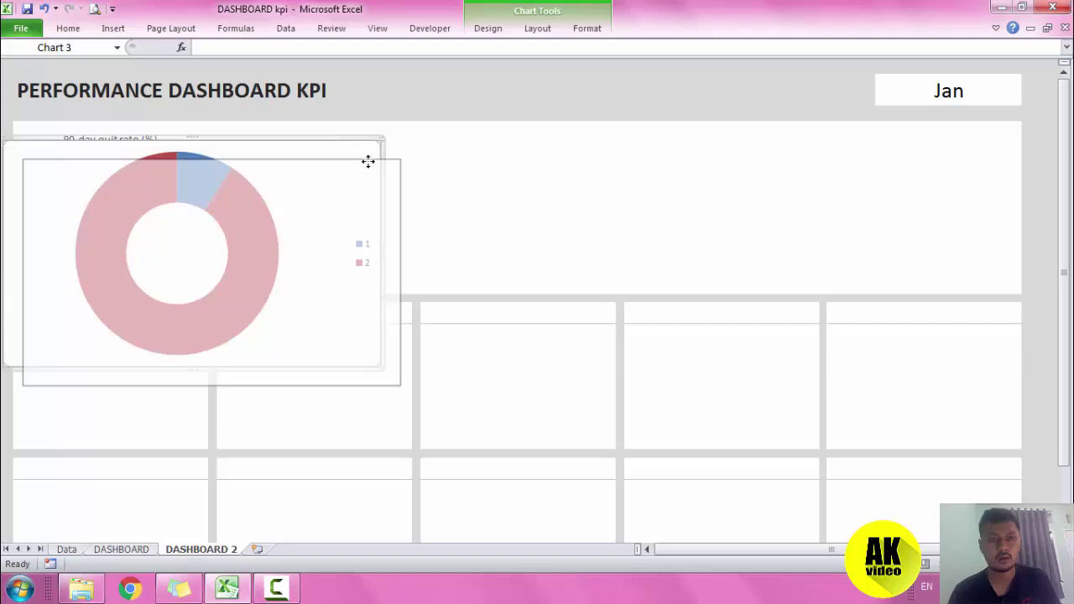
Give the chart No Fill and No Outline, and delete its legend.
left_click(587, 28)
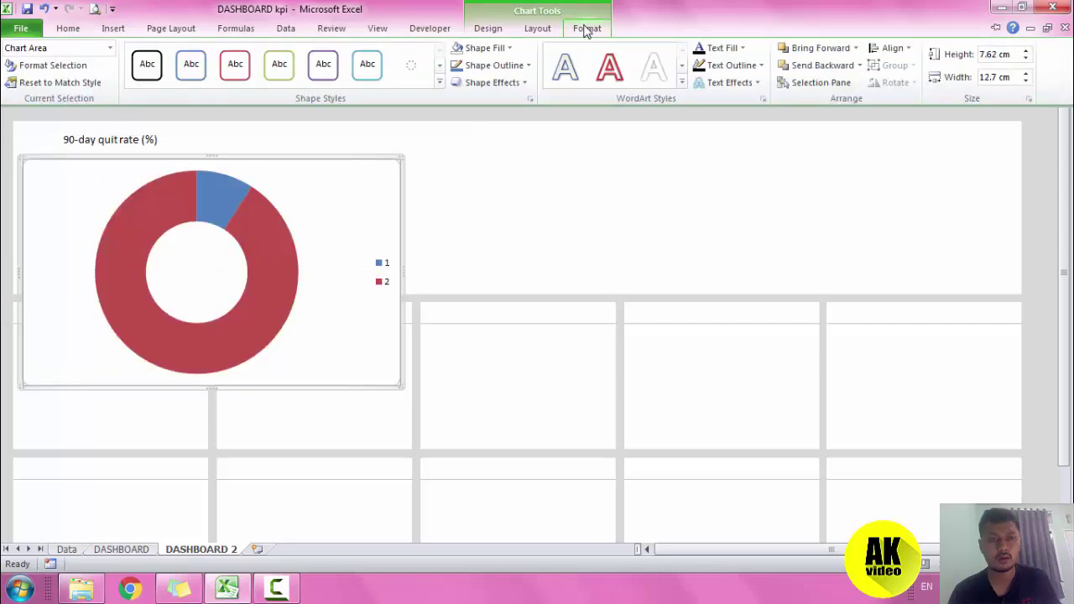
left_click(495, 48)
left_click(489, 199)
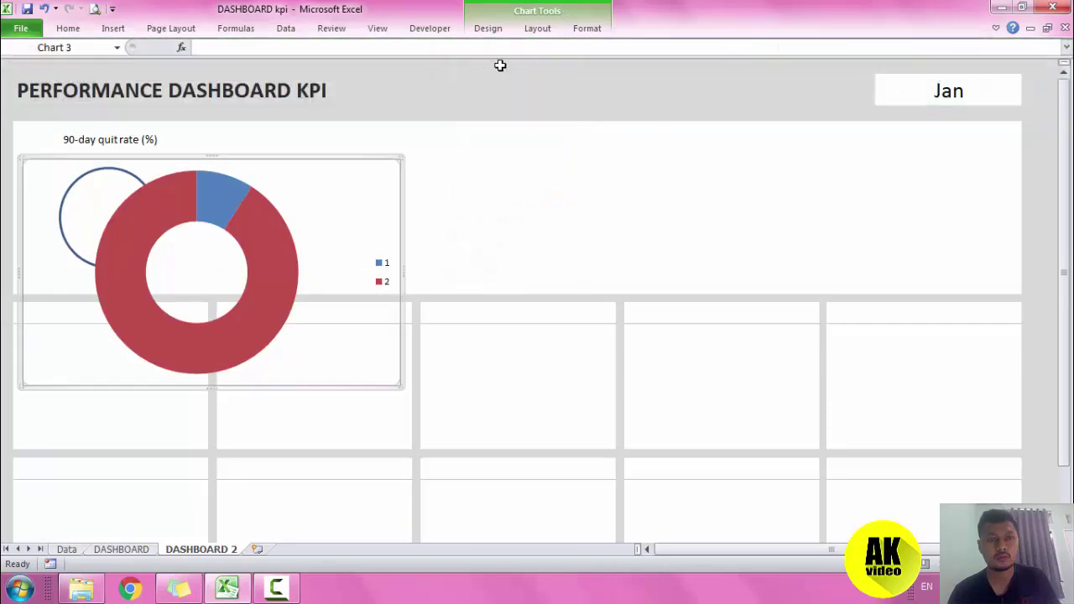
left_click(586, 29)
left_click(494, 65)
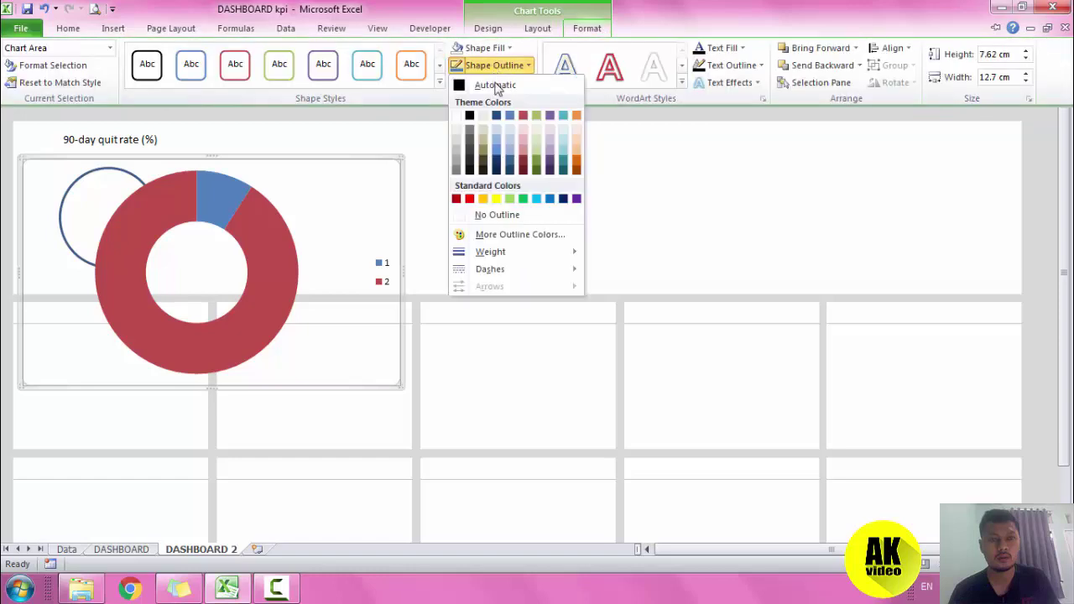
left_click(484, 216)
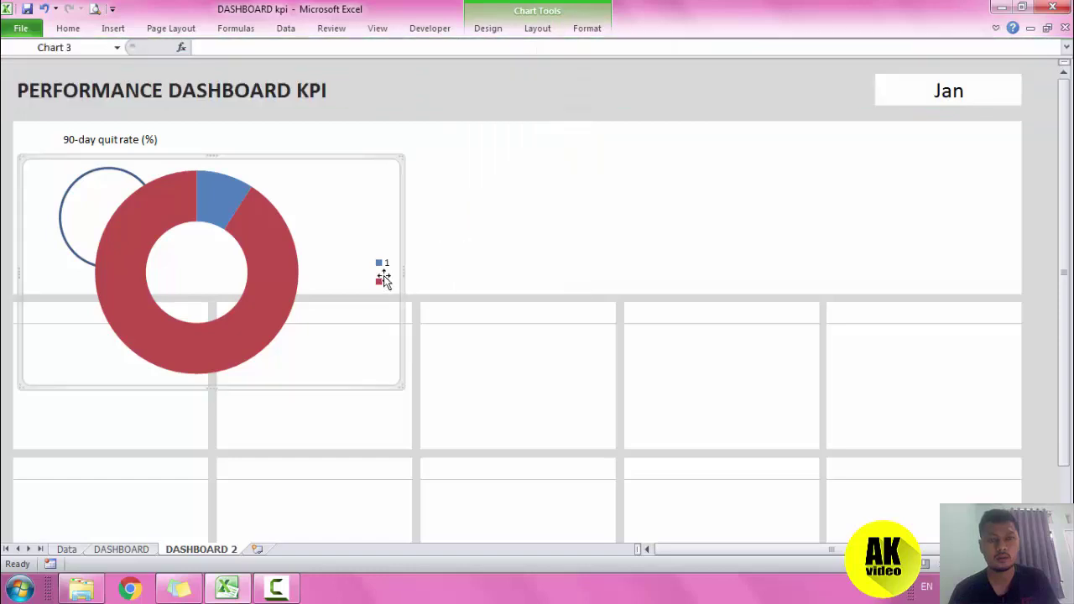
key("Delete")
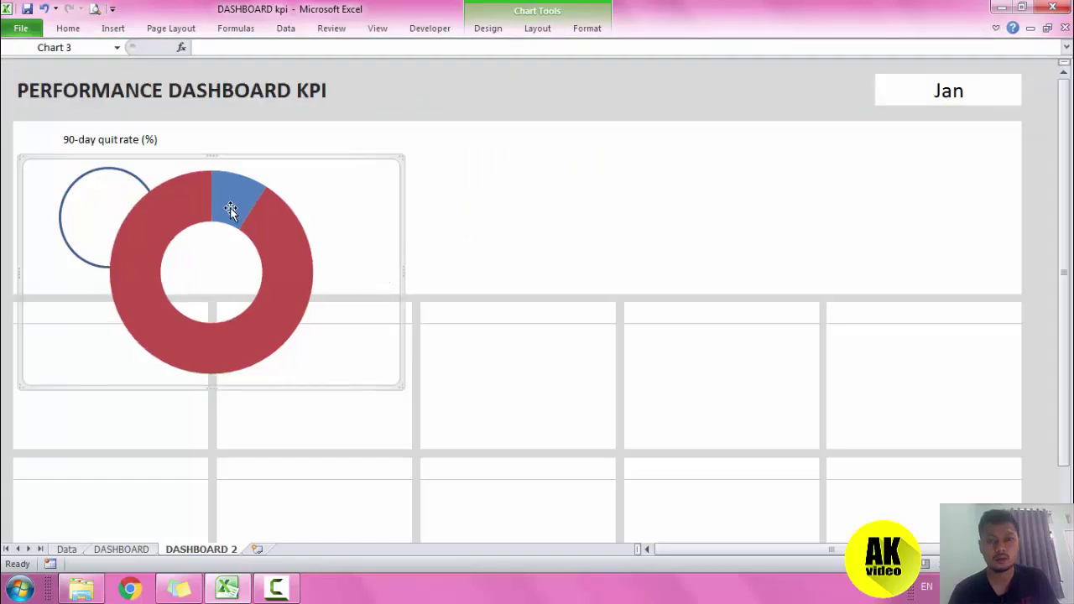
left_click(291, 265)
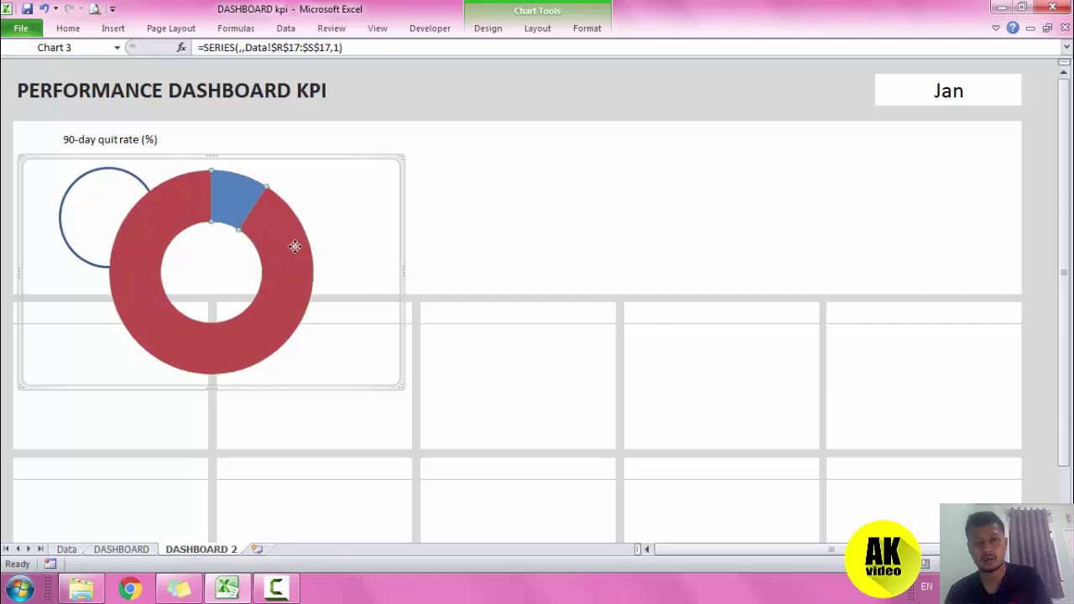
Set the red doughnut segment to No Fill, then resize and position the chart so the blue wedge rests on the circle.
left_click(589, 28)
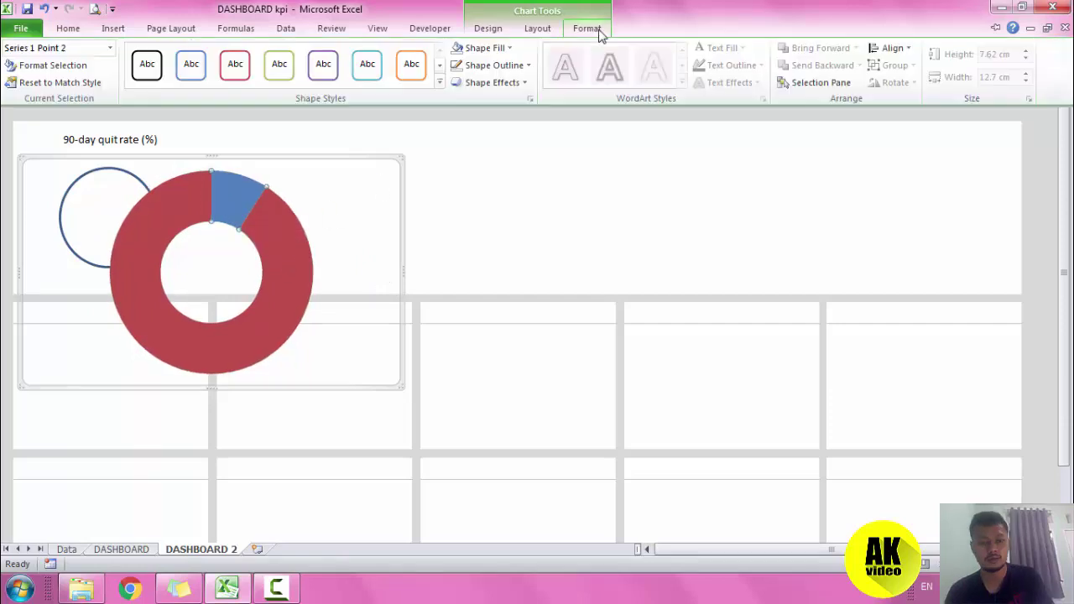
left_click(508, 50)
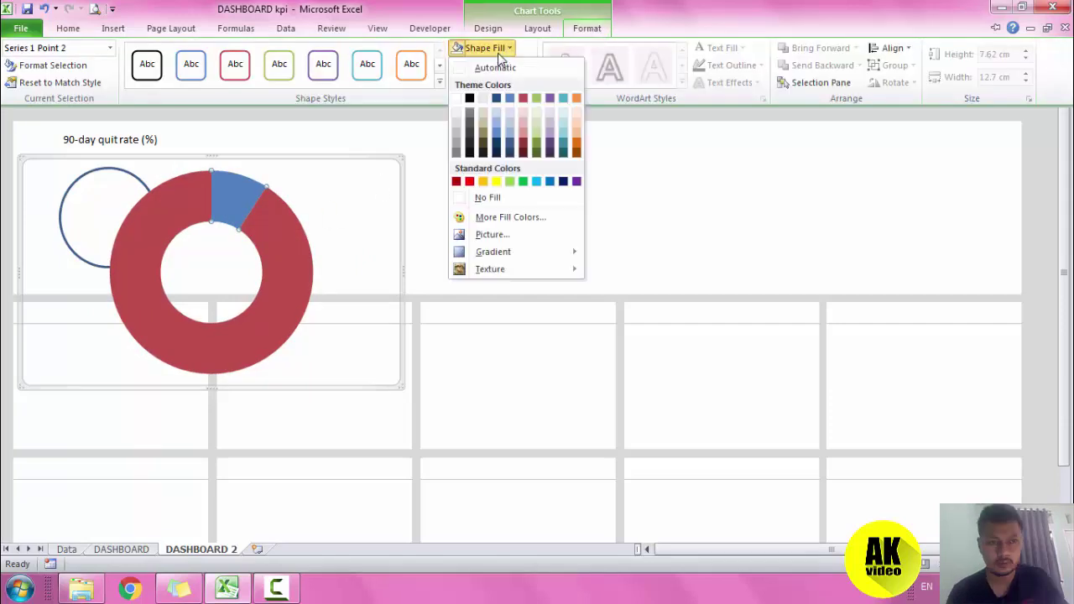
left_click(470, 199)
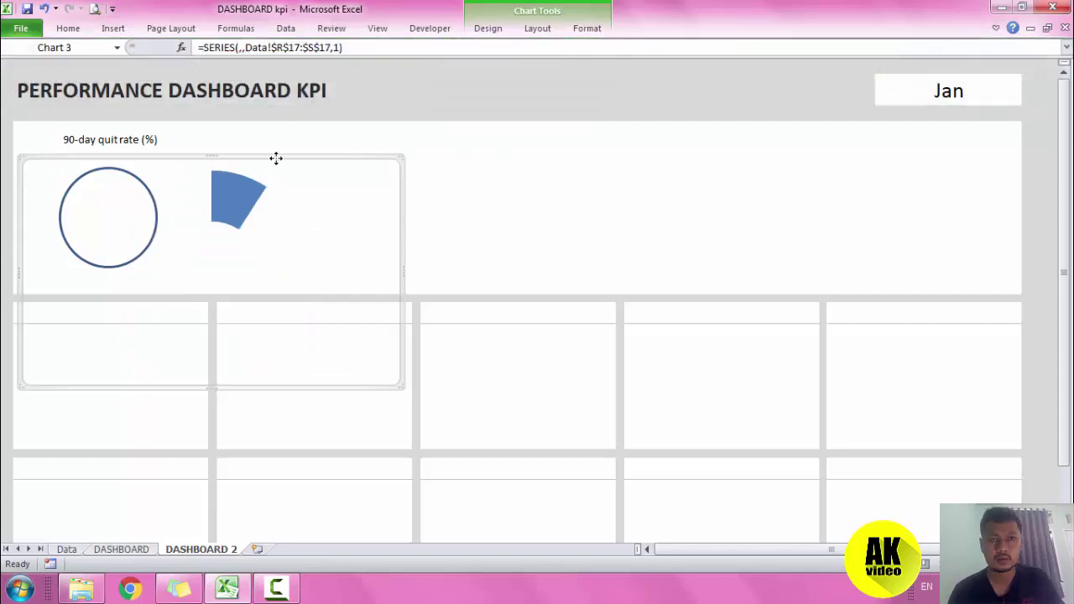
left_click(276, 158)
mouse_move(400, 379)
left_mouse_down()
mouse_move(391, 364)
mouse_move(230, 299)
left_mouse_up()
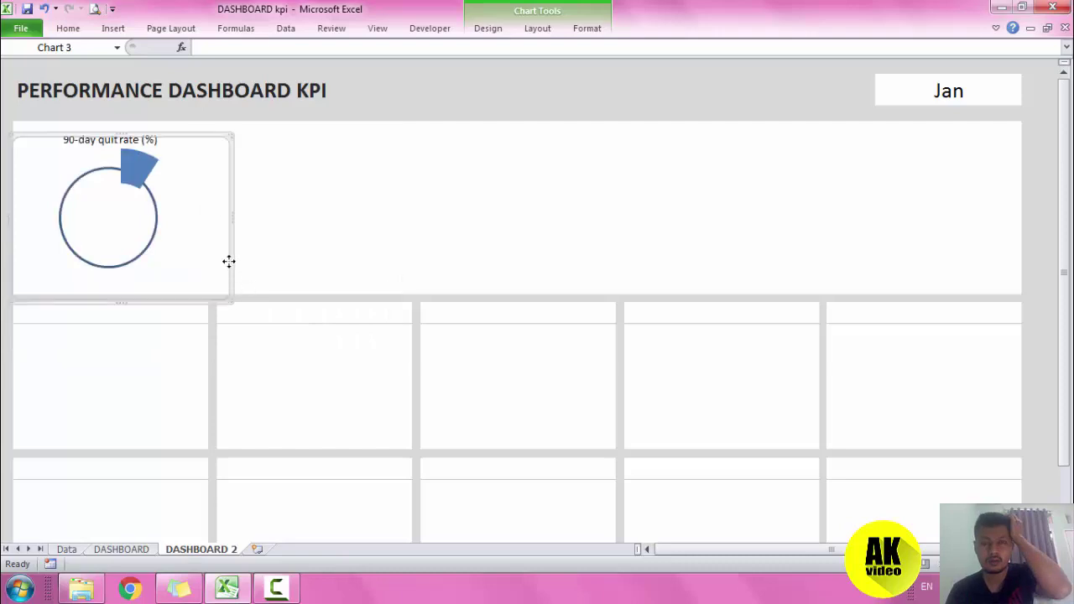
left_click_drag(230, 261, 232, 269)
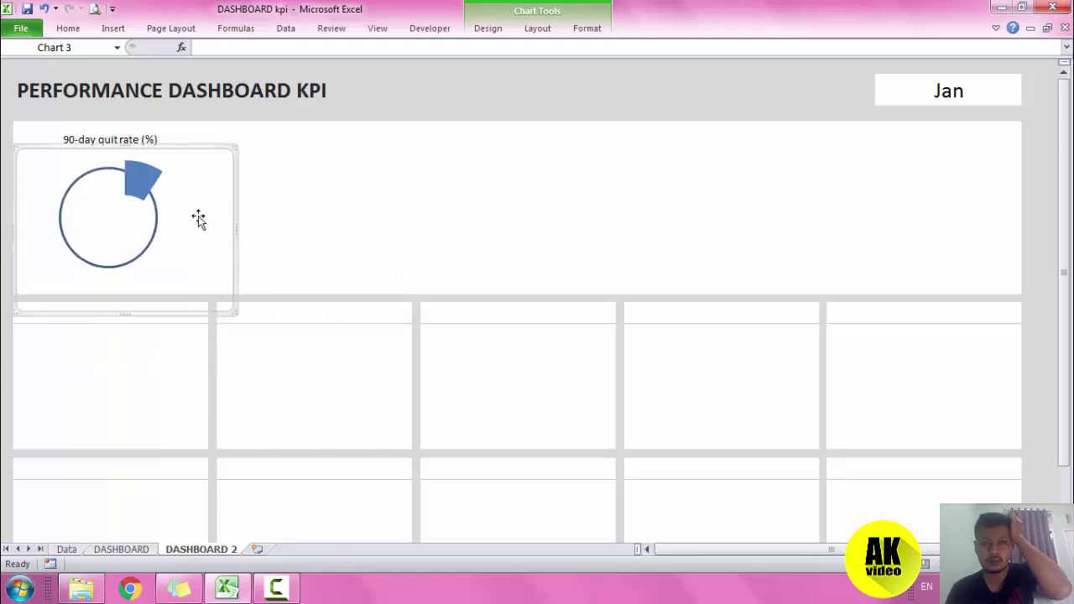
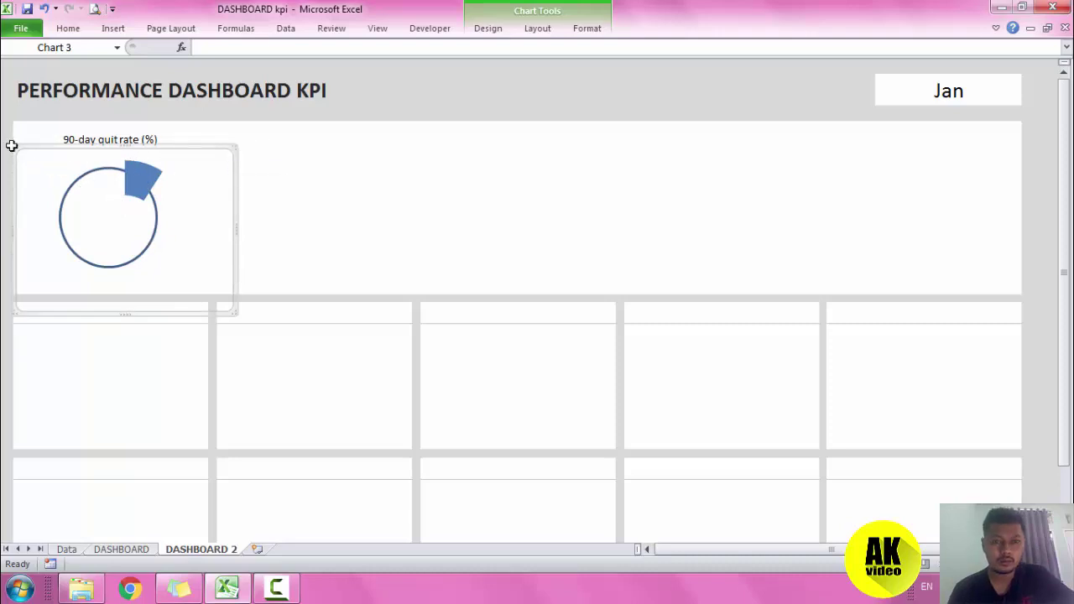
Reposition the doughnut chart, shifting it left and a few pixels up.
left_click(283, 164)
left_click(141, 182)
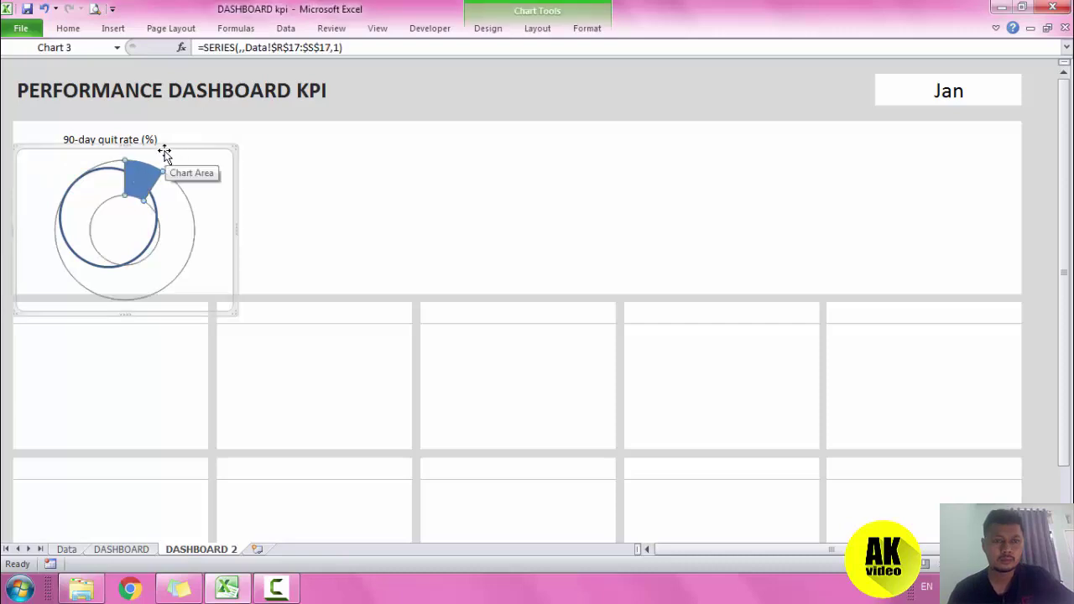
key("Delete")
left_click_drag(161, 148, 152, 138)
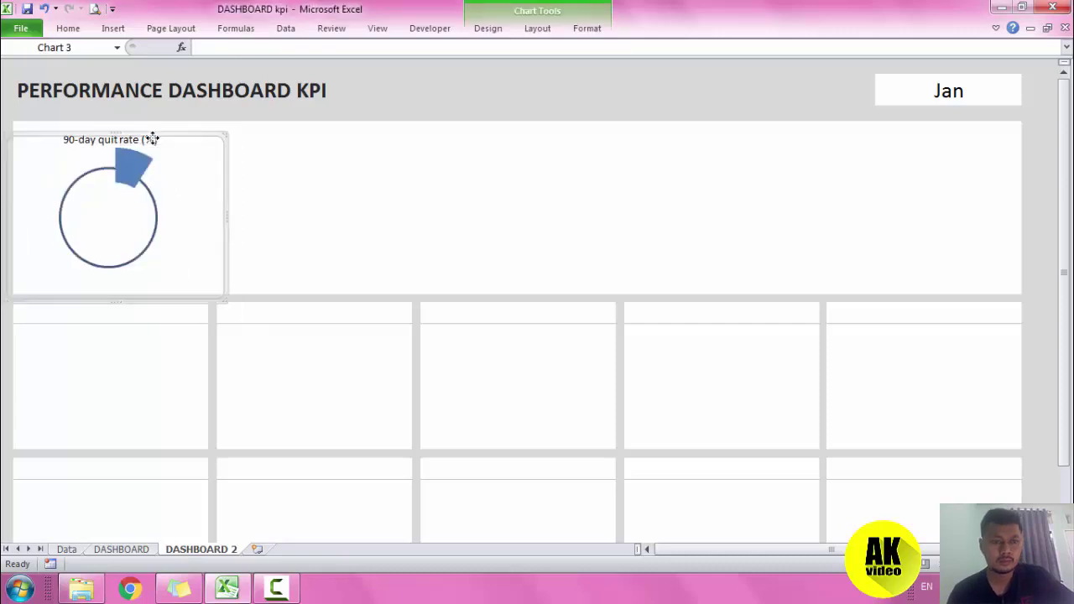
key("ctrl+z")
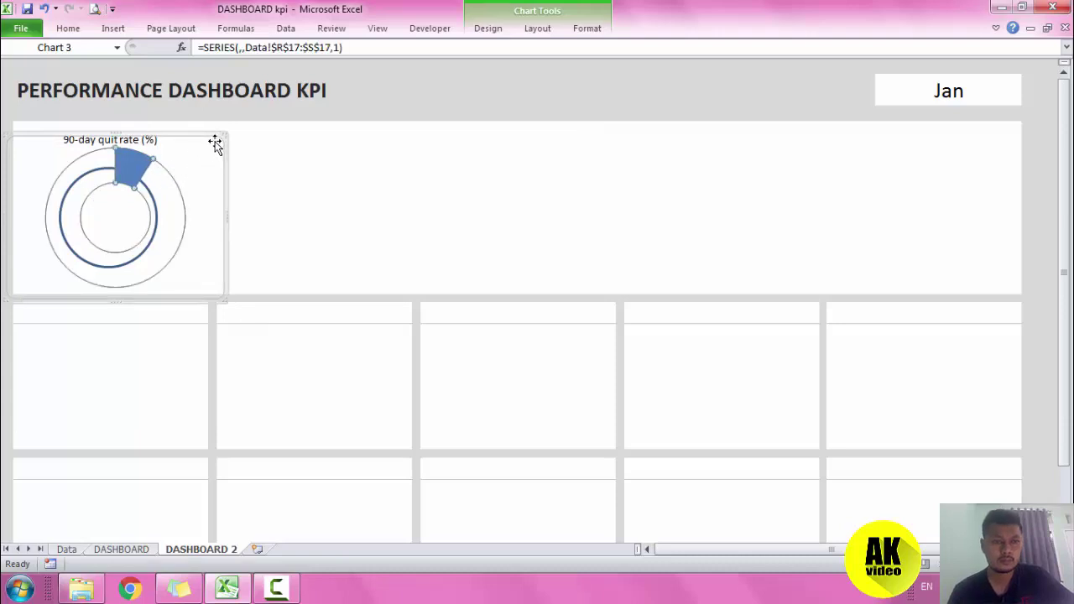
left_click(323, 162)
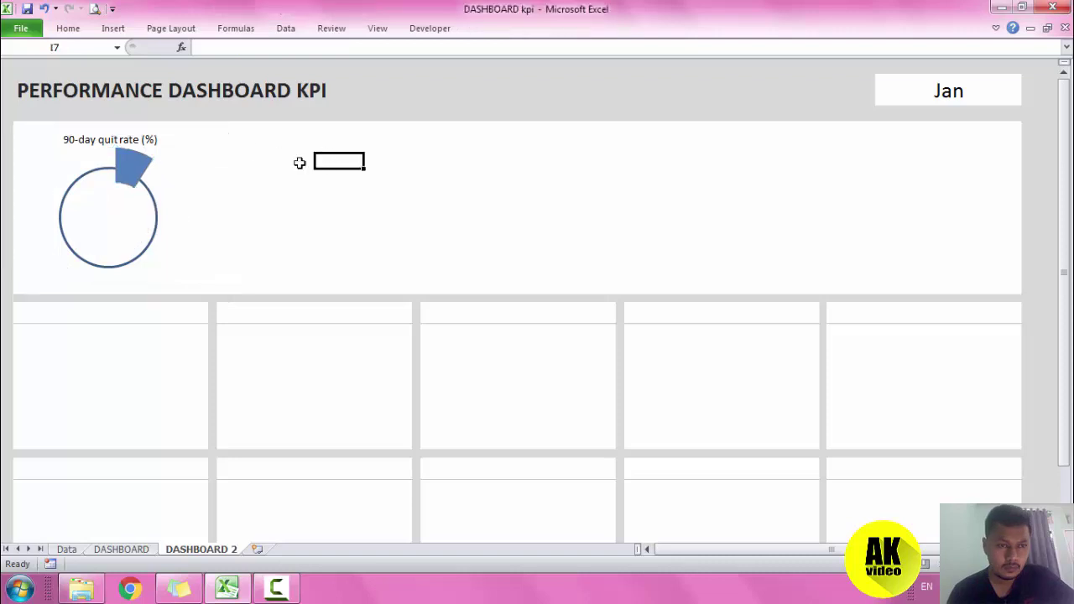
left_click(172, 184)
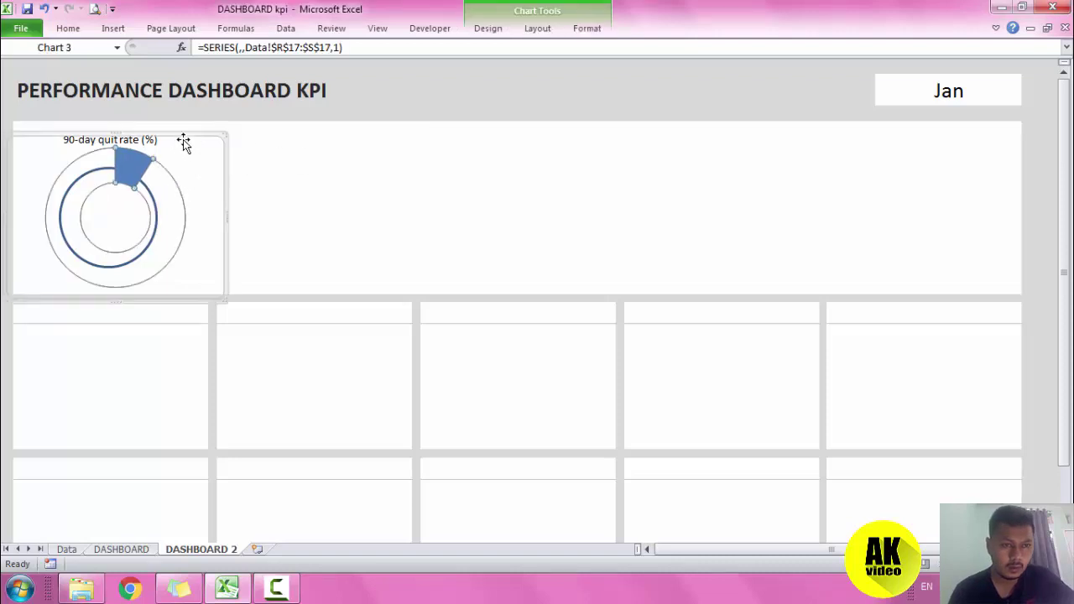
left_click_drag(183, 135, 172, 138)
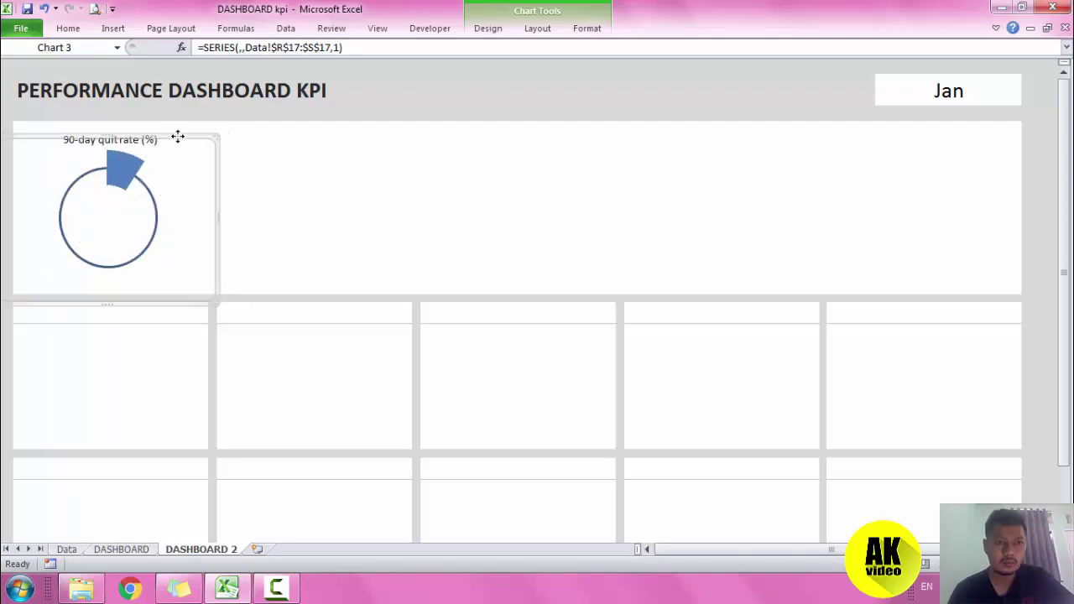
left_click_drag(178, 143, 177, 139)
Drag the 90-day quit rate doughnut down so its blue wedge sits over the circle.
left_click(161, 189)
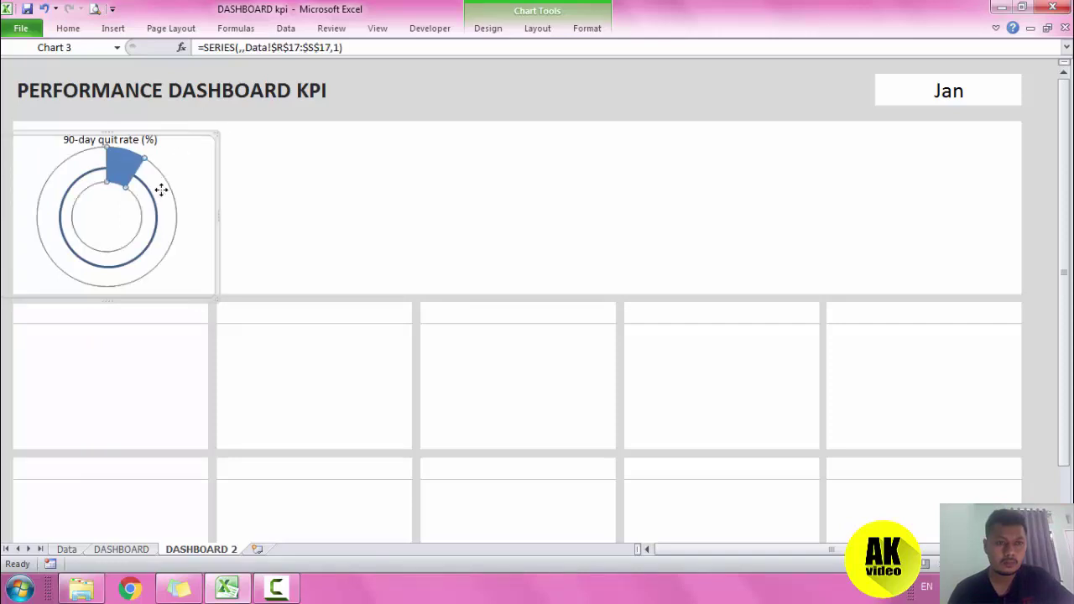
left_click(280, 173)
left_click(158, 196)
key("Delete")
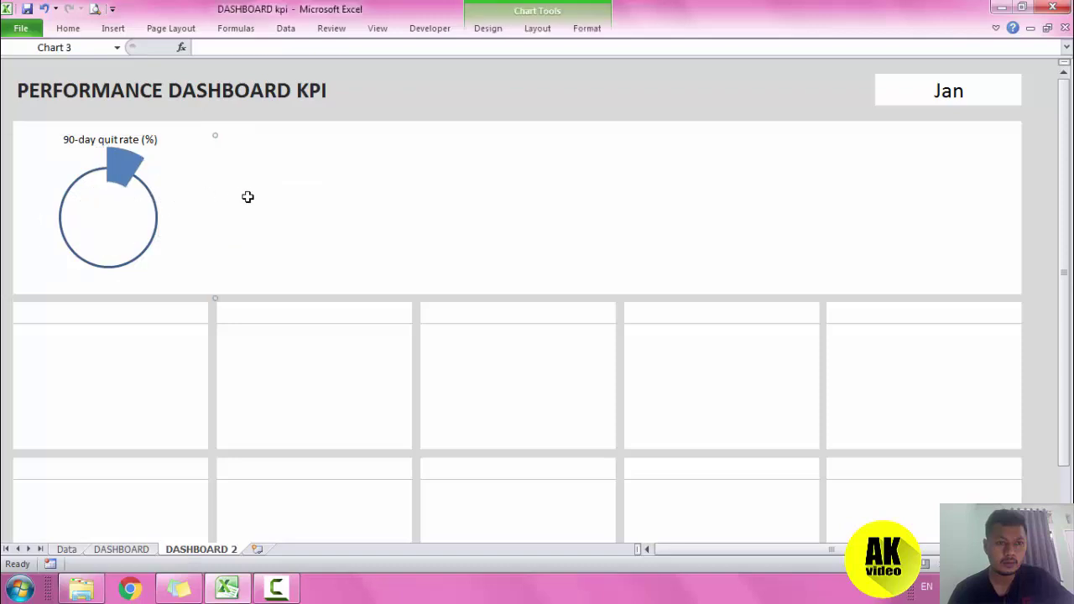
left_click(240, 196)
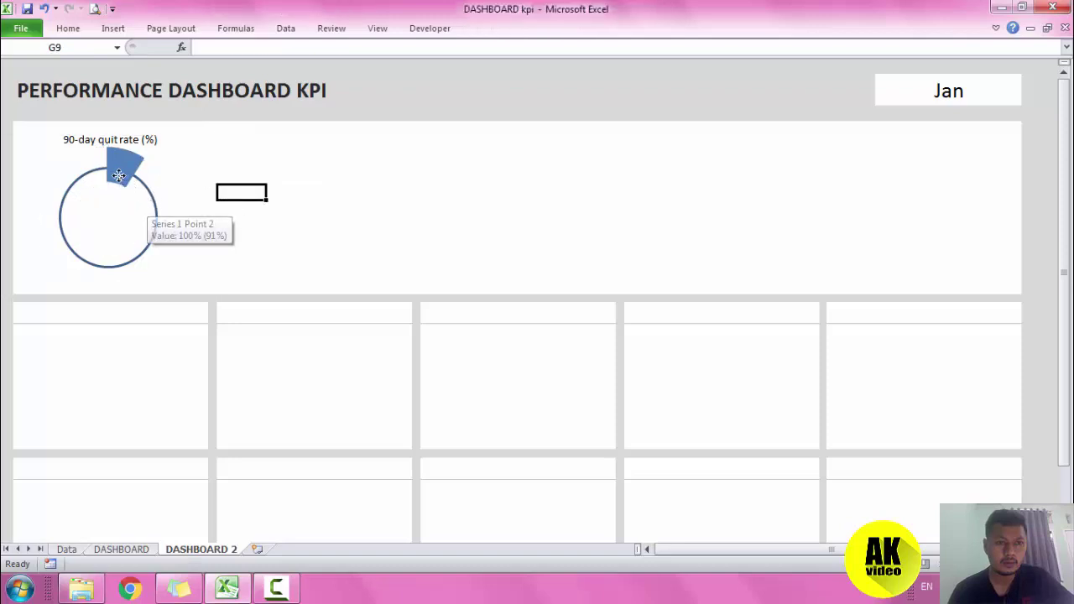
left_click(151, 205)
key("Delete")
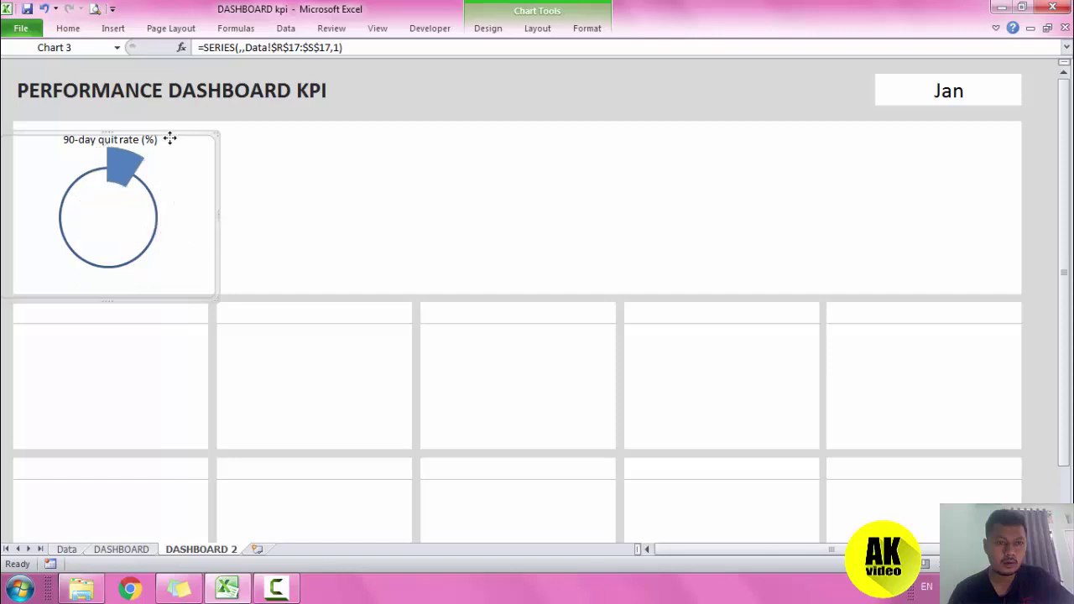
mouse_move(171, 138)
left_mouse_down()
mouse_move(142, 174)
mouse_move(121, 160)
left_mouse_up()
Group the circle outline with the doughnut chart.
left_click(142, 225)
left_click_drag(132, 226, 131, 215)
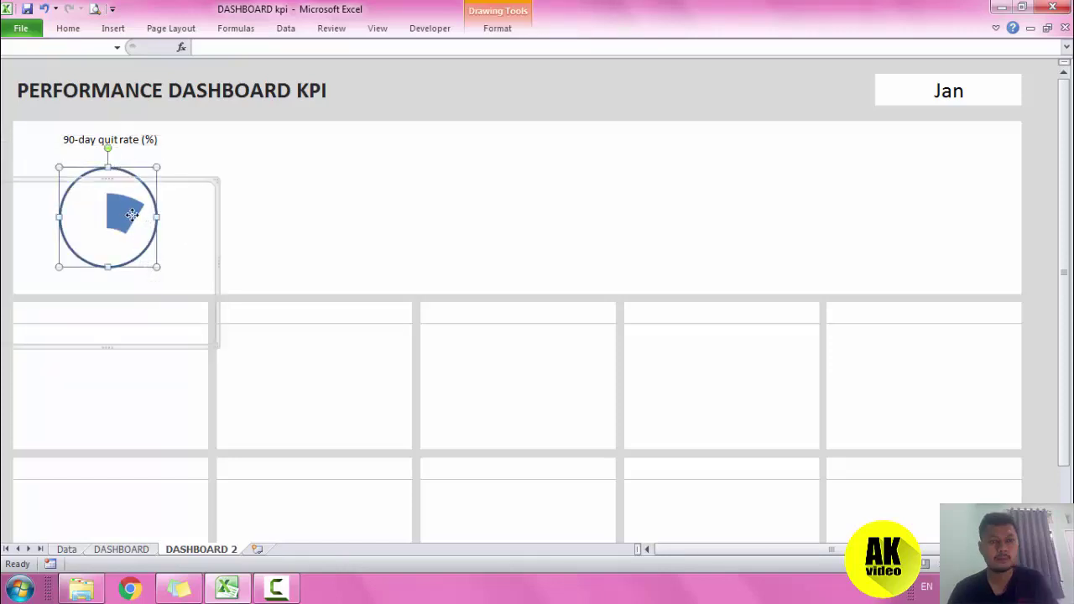
left_click(497, 29)
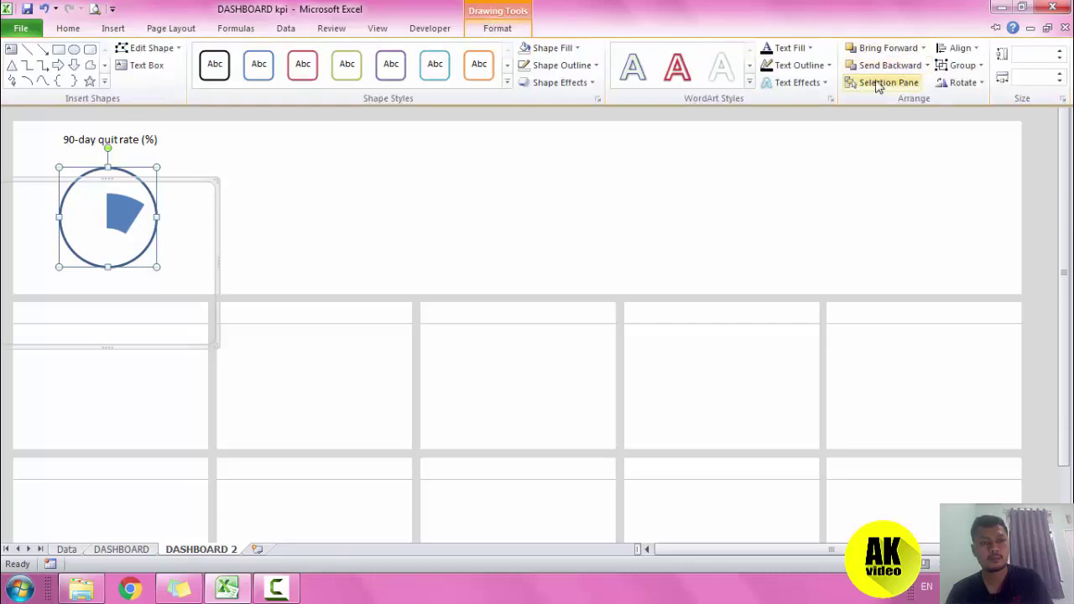
left_click(962, 64)
left_click(974, 84)
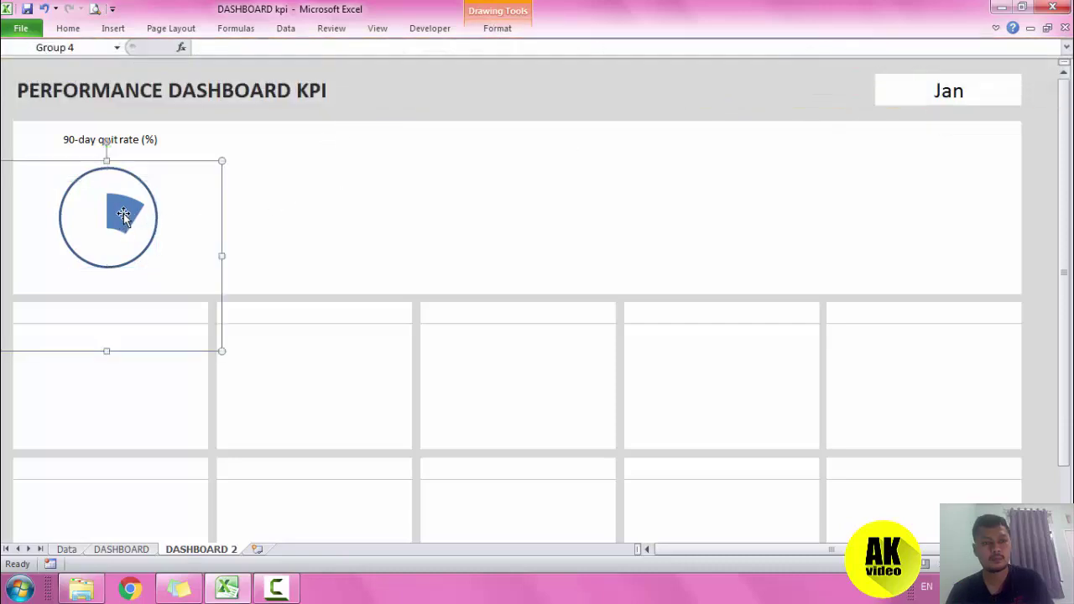
Nudge the doughnut inside the group until its blue wedge sits on the circle's top rim.
left_click(140, 203)
left_click_drag(137, 185, 140, 140)
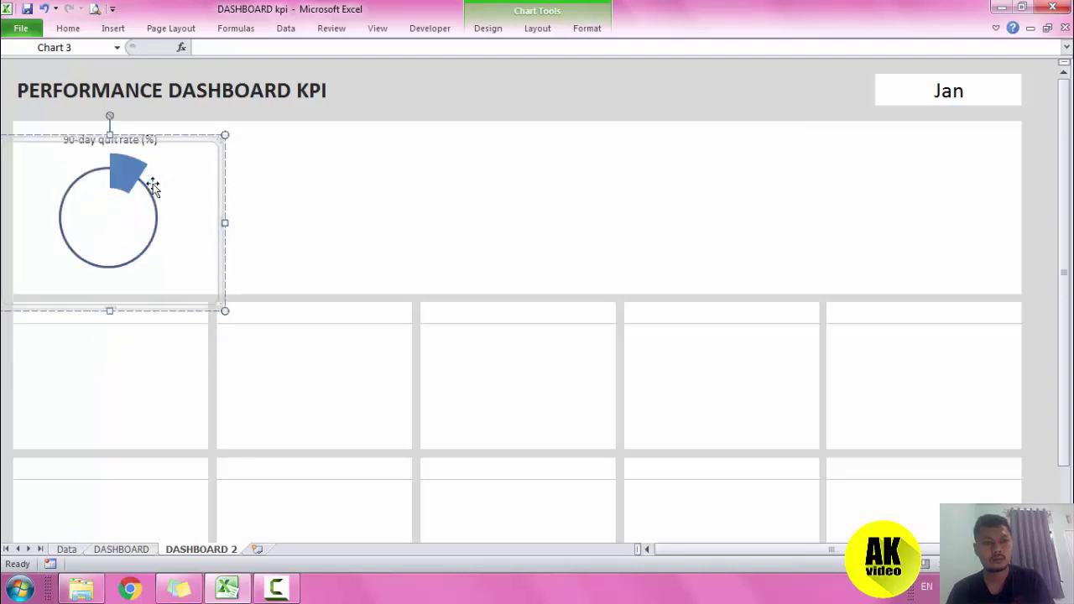
left_click_drag(153, 186, 149, 180)
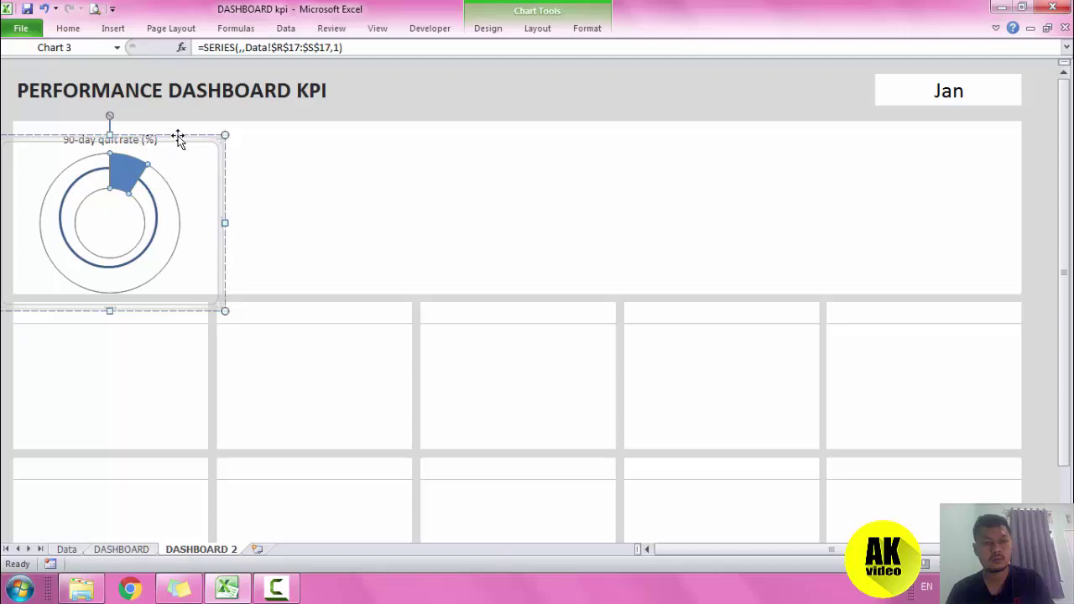
left_click_drag(175, 139, 173, 144)
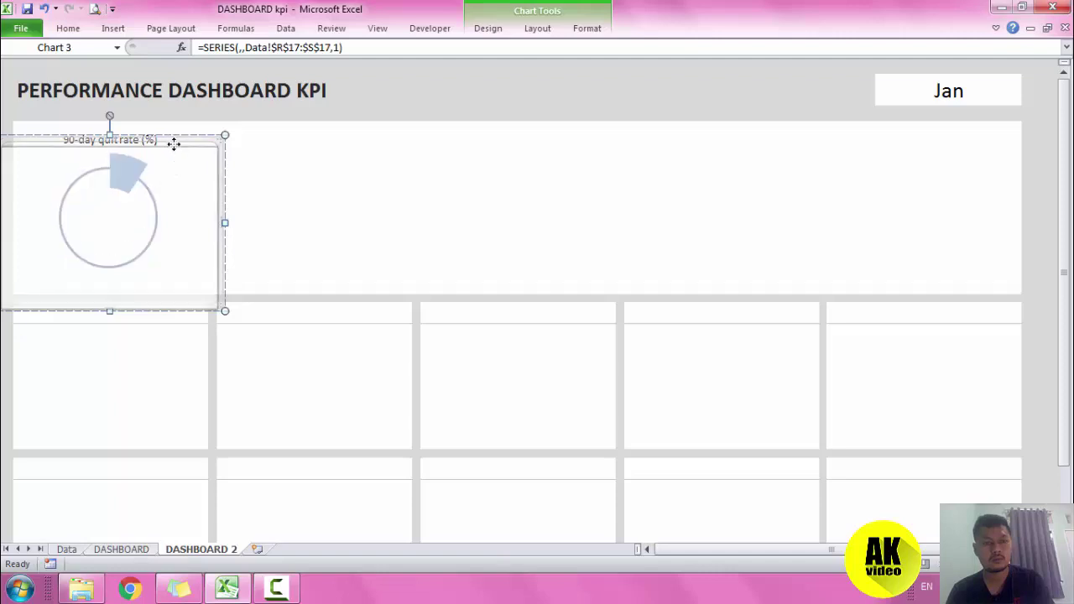
left_click(150, 180)
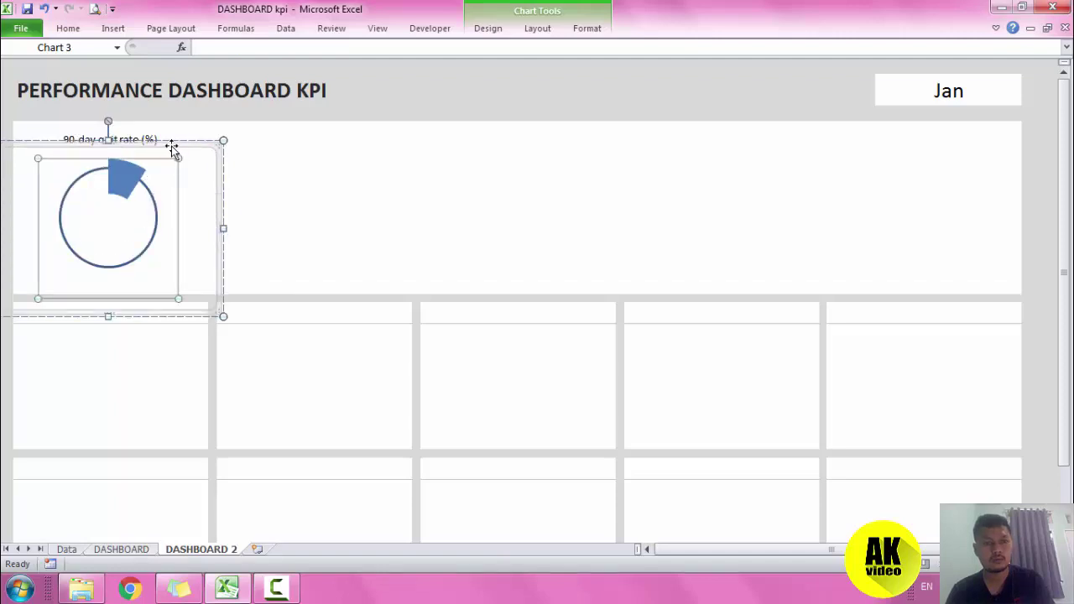
left_click(172, 150)
left_click(133, 172)
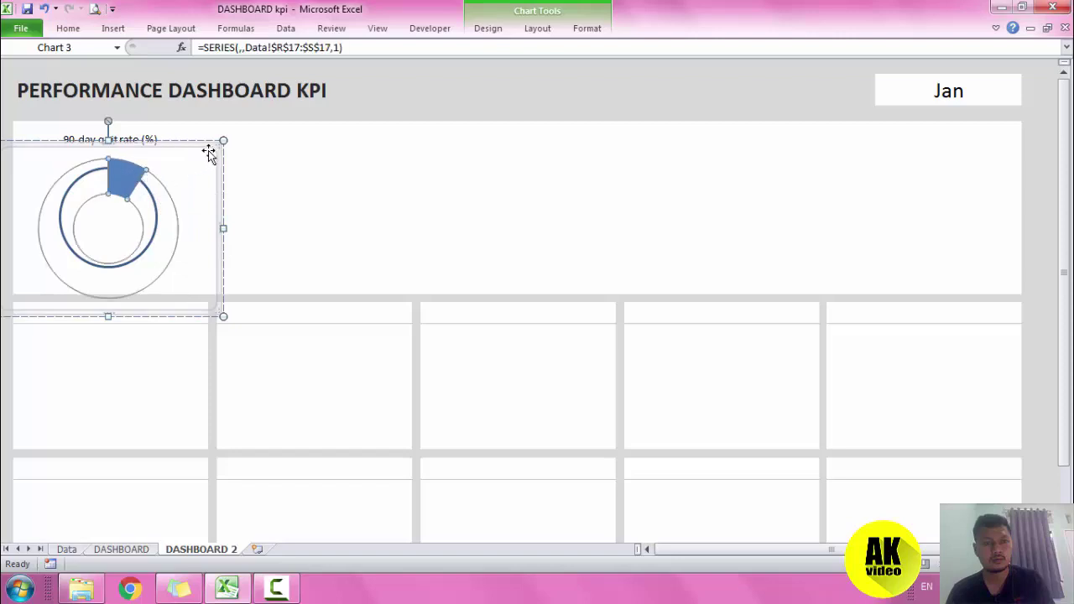
left_click_drag(205, 147, 205, 137)
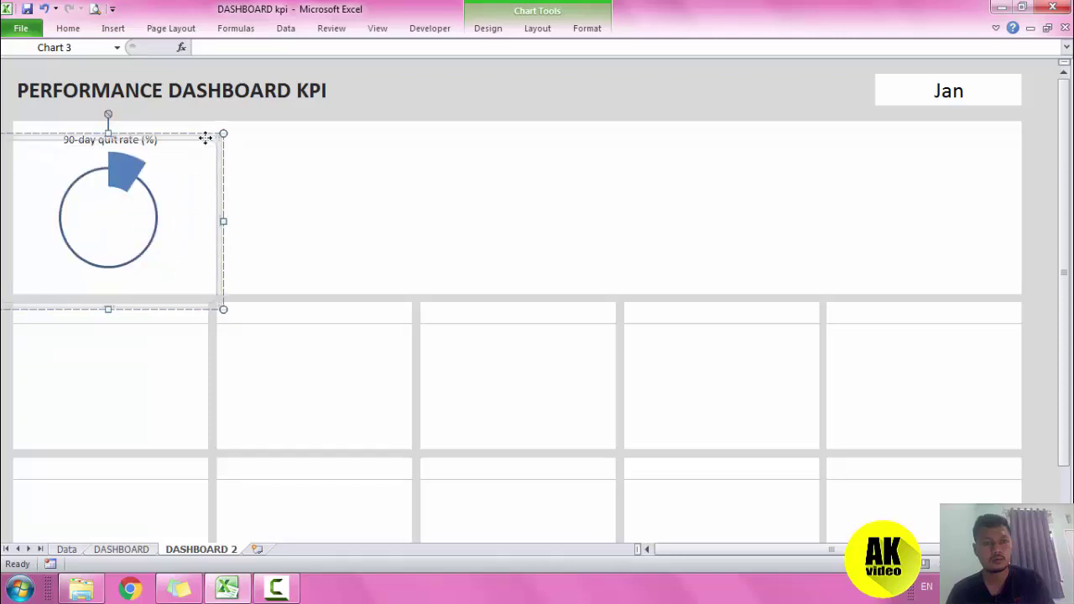
left_click(148, 172)
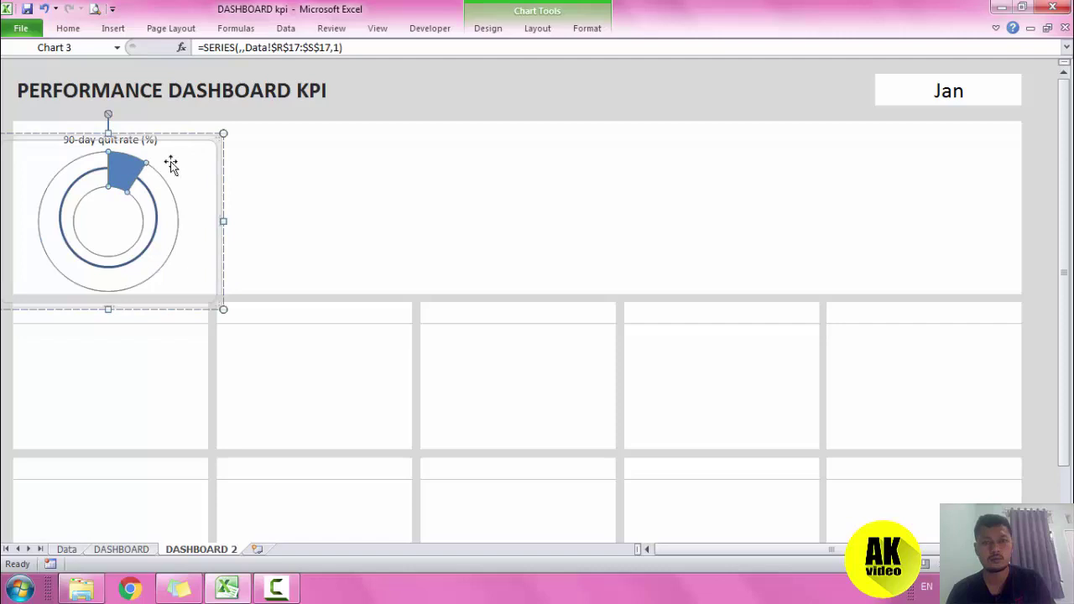
left_click_drag(199, 138, 194, 146)
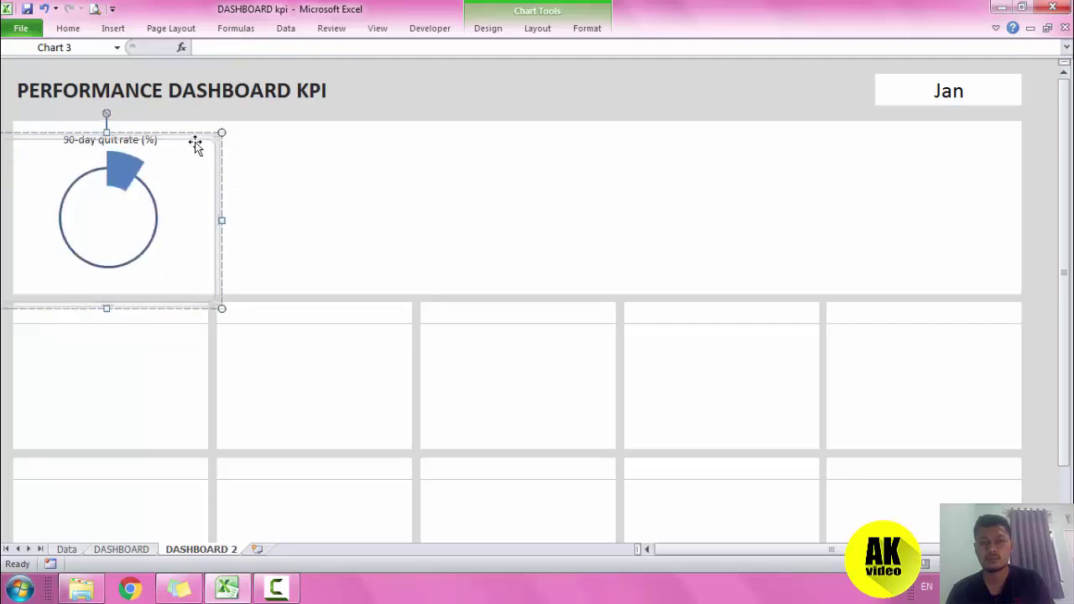
left_click(160, 185)
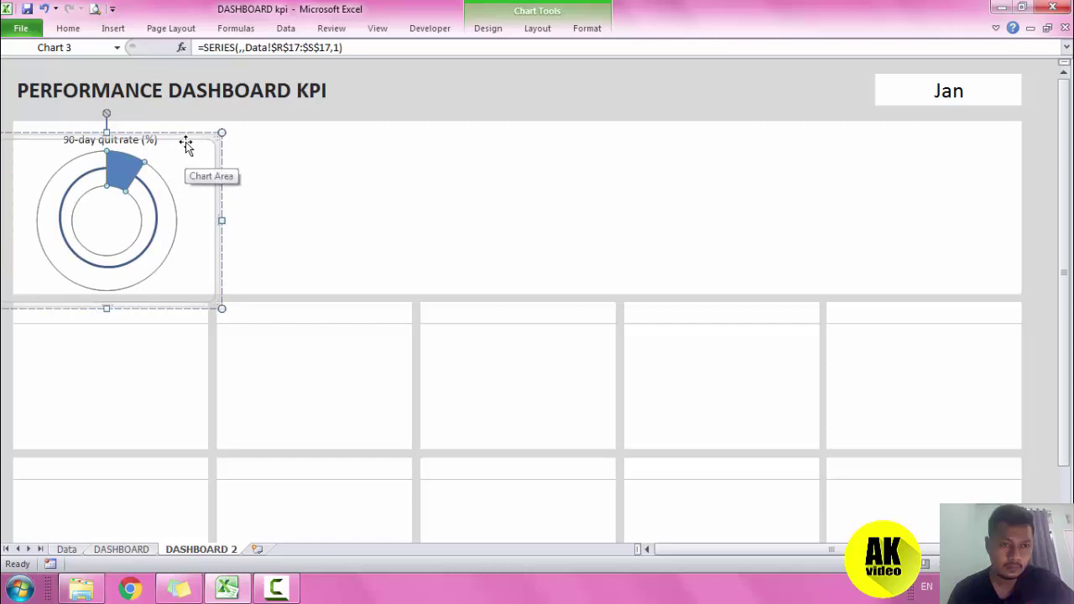
left_click(186, 144)
left_click_drag(186, 140, 191, 140)
left_click(242, 161)
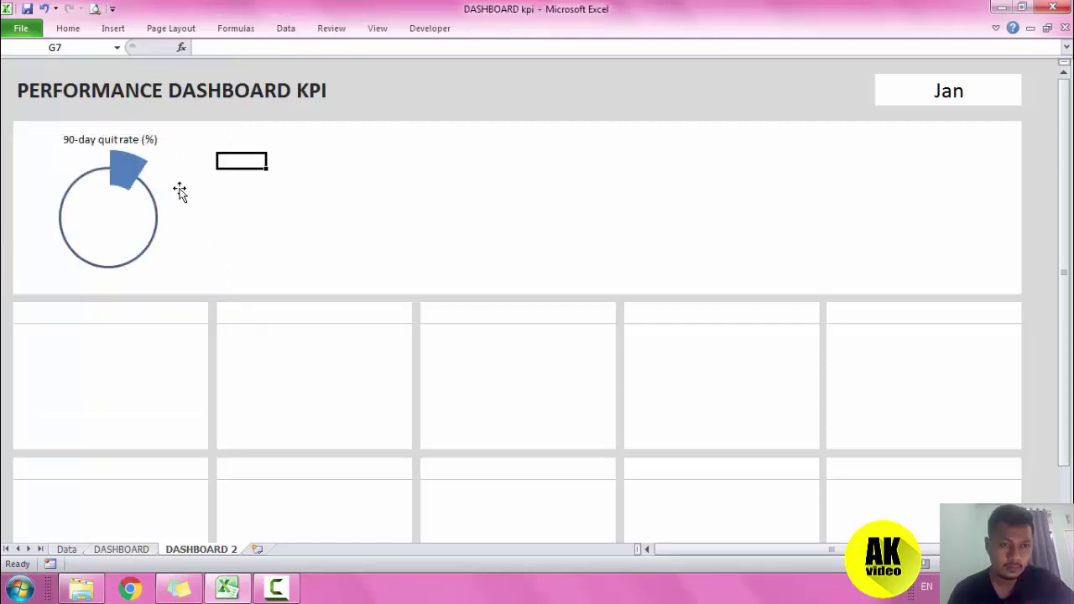
left_click(167, 205)
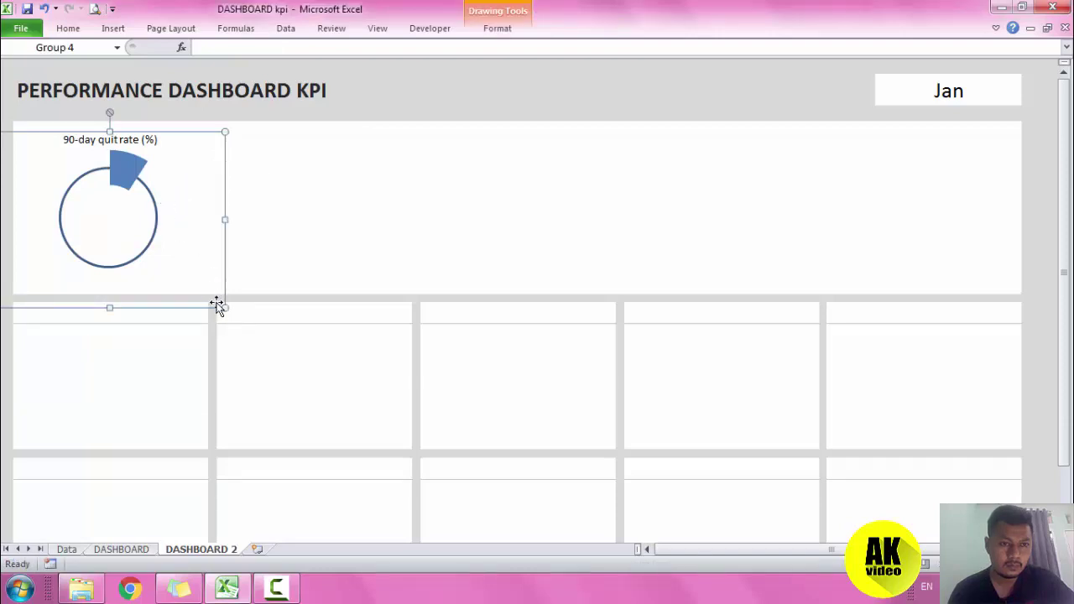
Shrink the grouped gauge slightly and shift the title box to the right.
mouse_move(224, 308)
left_mouse_down()
mouse_move(198, 291)
mouse_move(211, 263)
mouse_move(226, 261)
left_mouse_up()
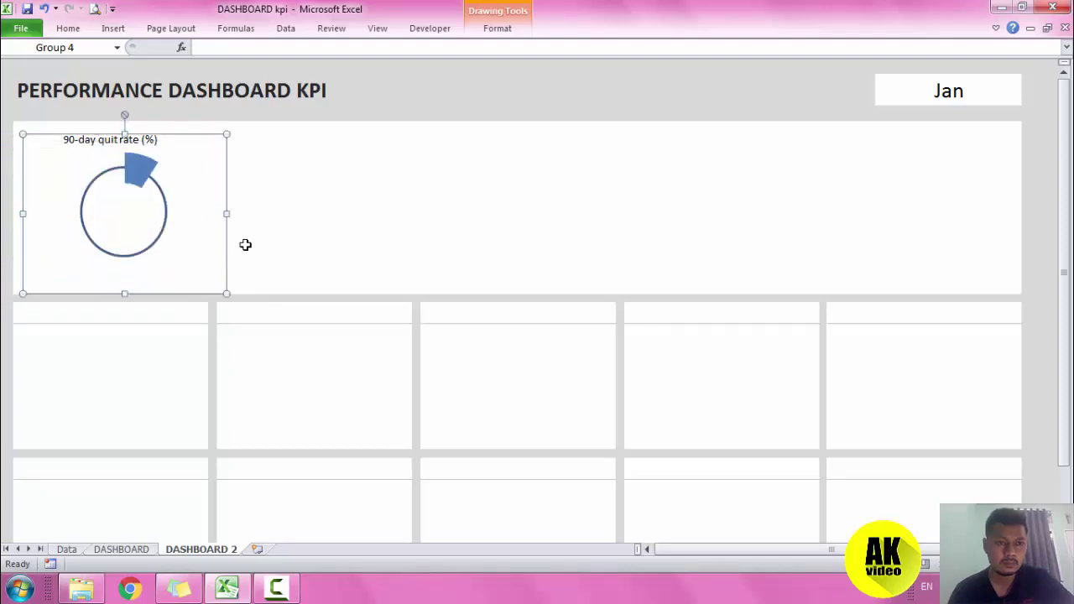
left_click(279, 228)
left_click(138, 143)
left_click(147, 130)
left_click_drag(151, 130, 179, 127)
Centre the '90-day quit rate (%)' title over the doughnut with Align Center.
left_click(171, 203)
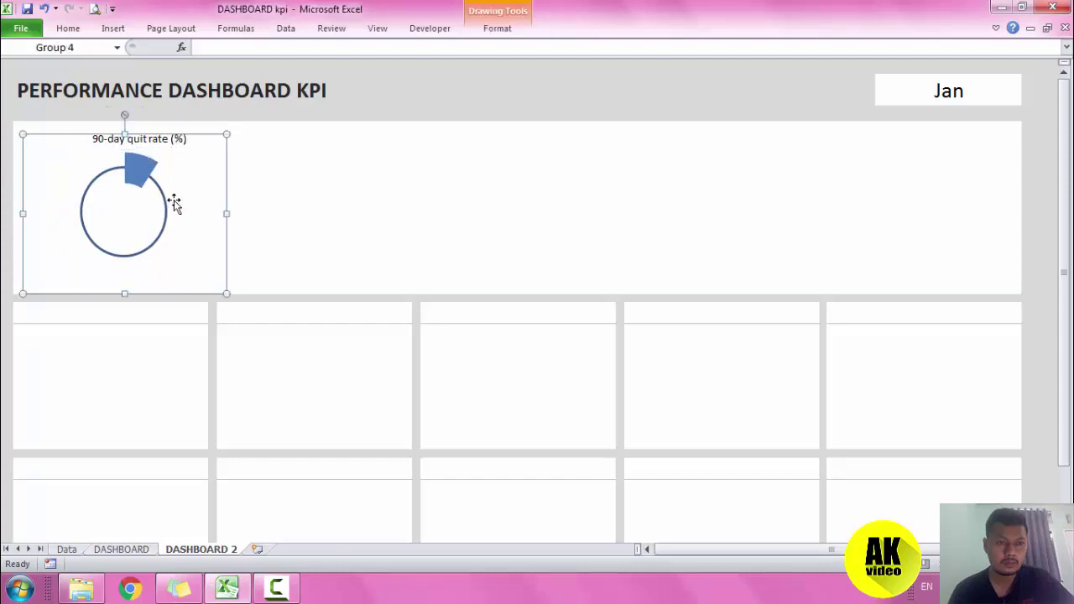
left_click(166, 126)
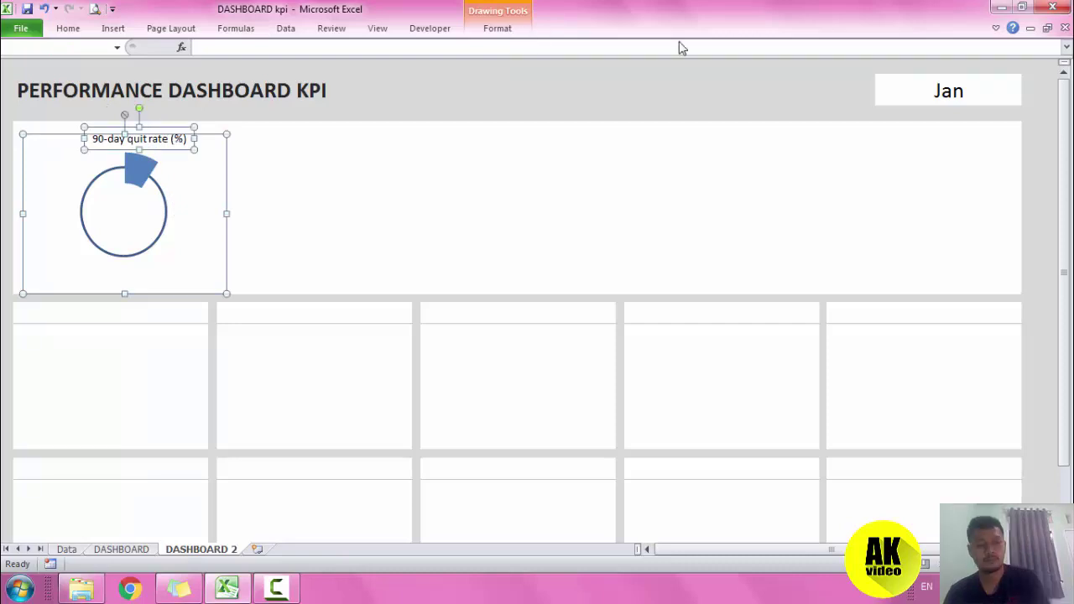
left_click(959, 48)
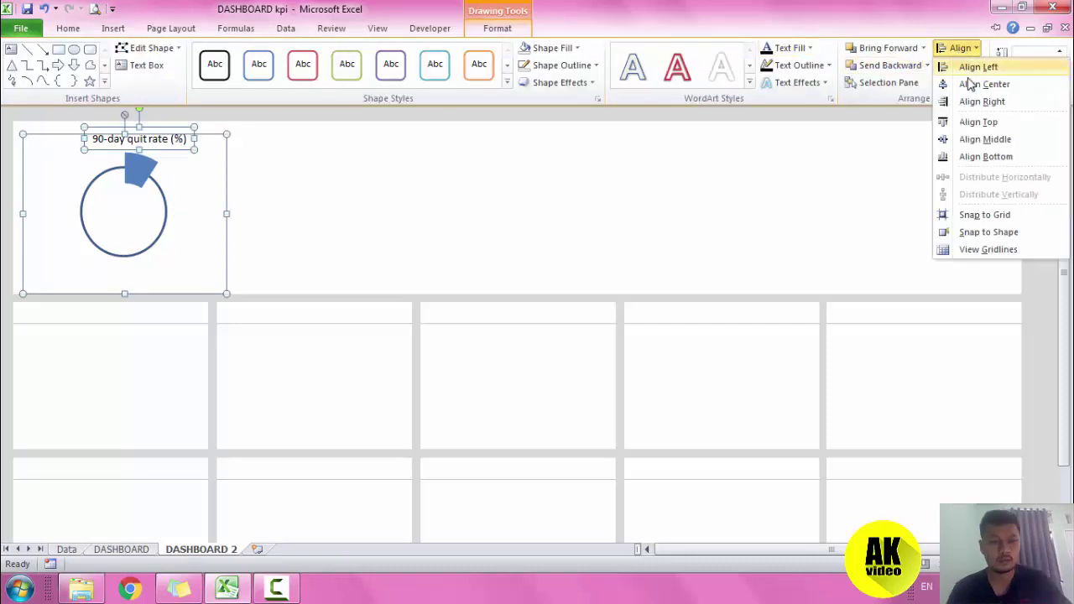
left_click(973, 84)
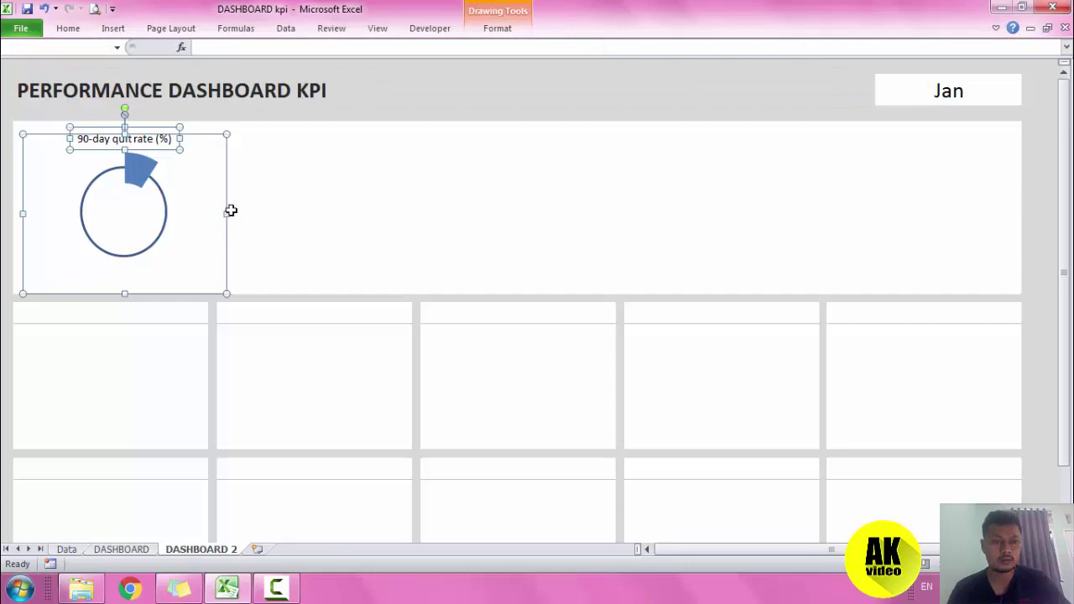
Move the whole gauge group down two arrow-key steps.
left_click(342, 206)
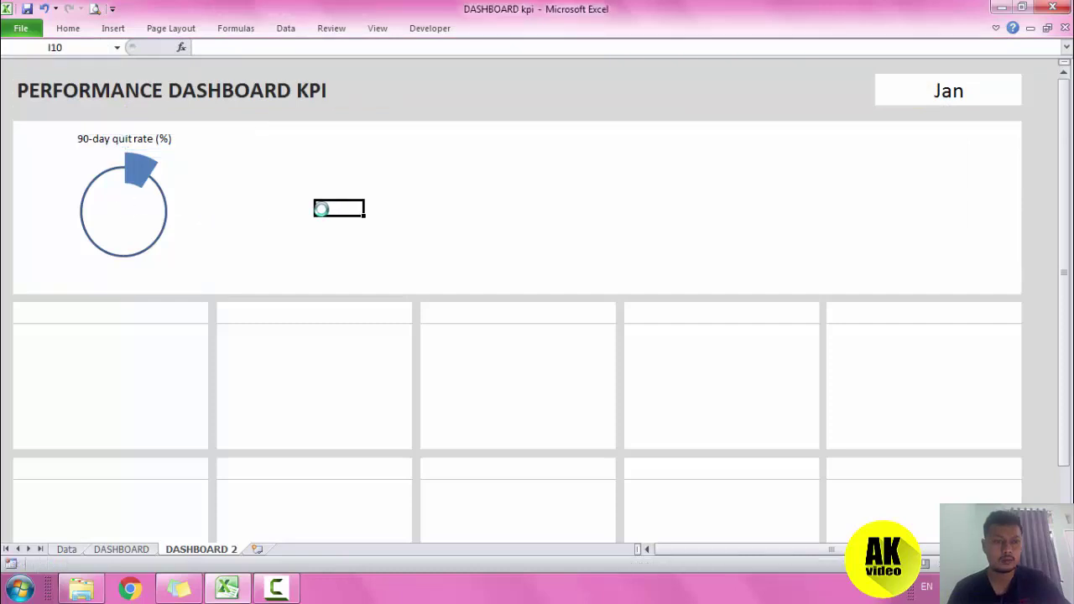
left_click(164, 159)
left_click(157, 136)
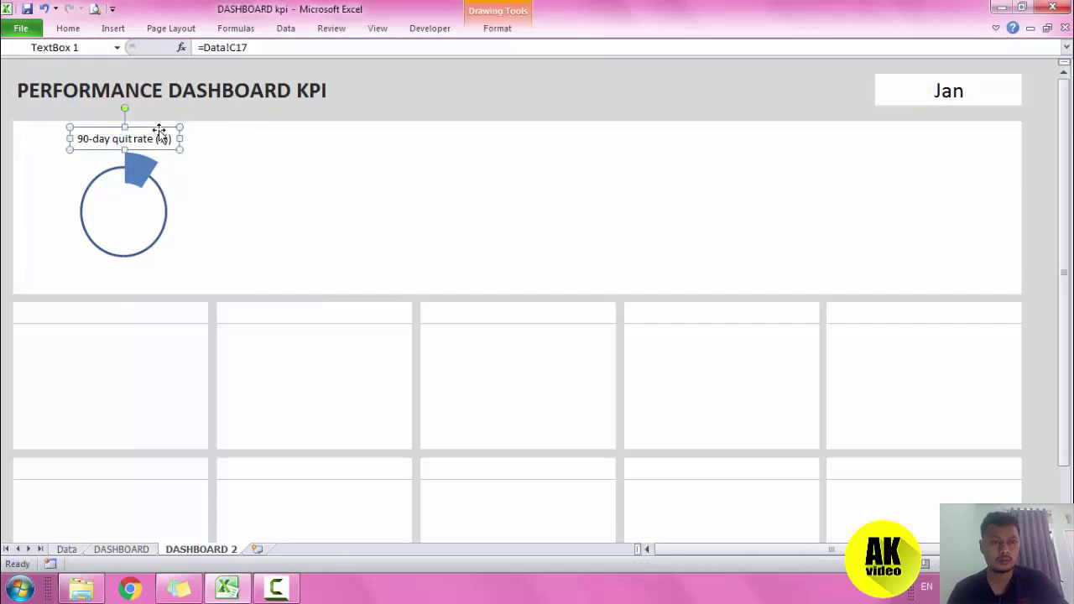
left_click(180, 181)
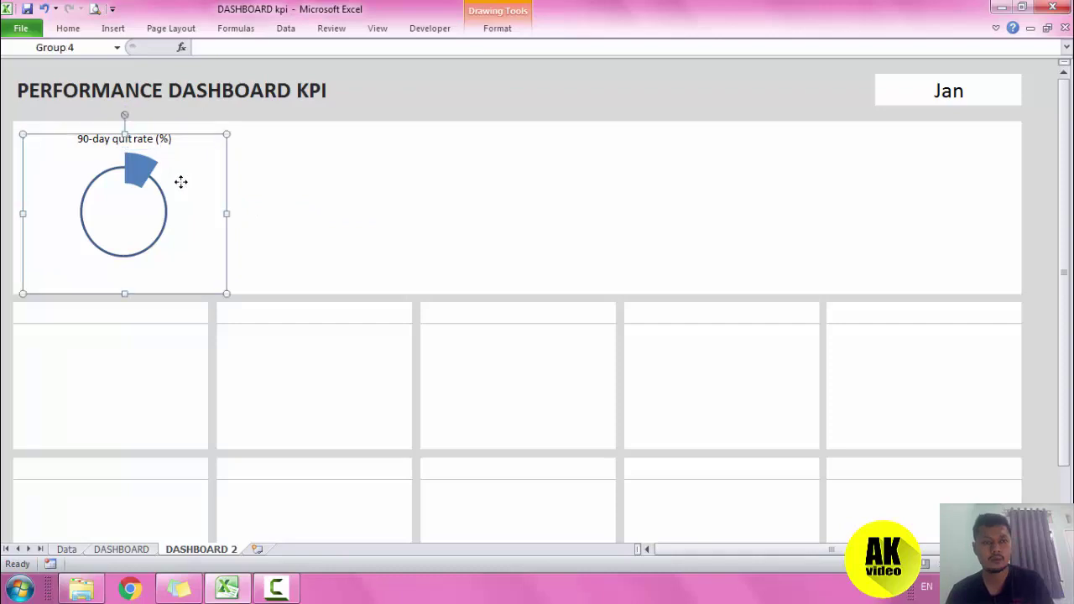
key("Down")
key("Down")
key("Down")
key("Down")
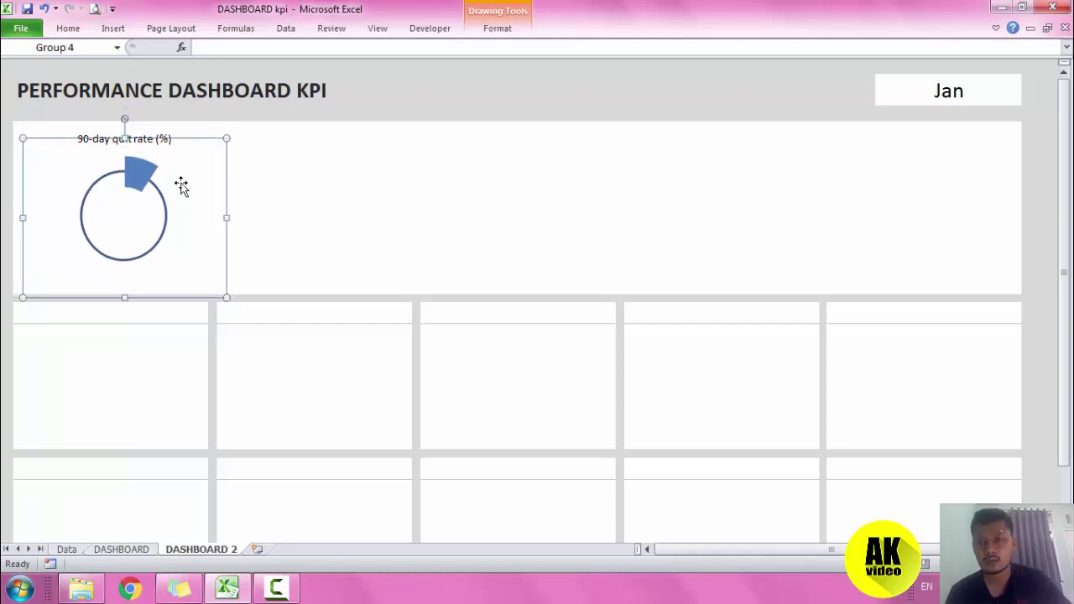
key("Down")
key("Down")
key("Down")
key("Down")
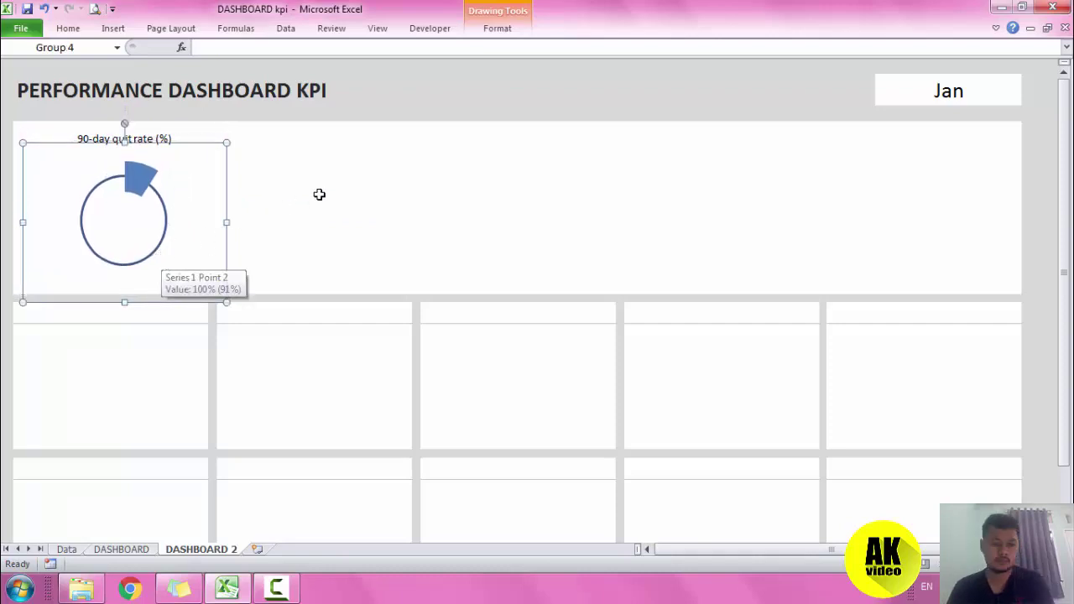
left_click(319, 193)
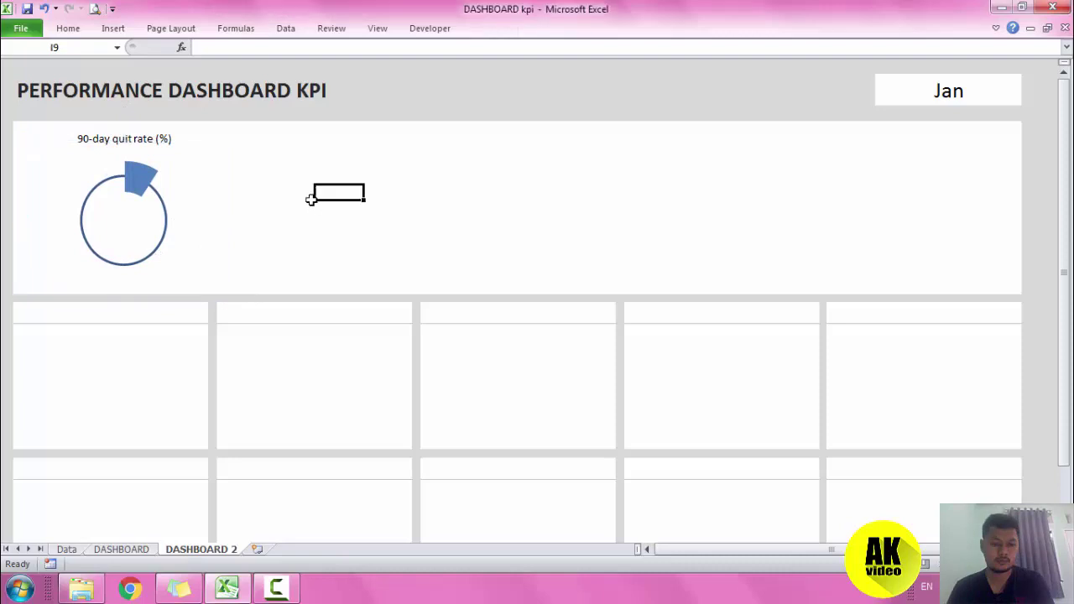
left_click(174, 204)
Make a copy of the '90-day quit rate (%)' title text box.
left_click(165, 137)
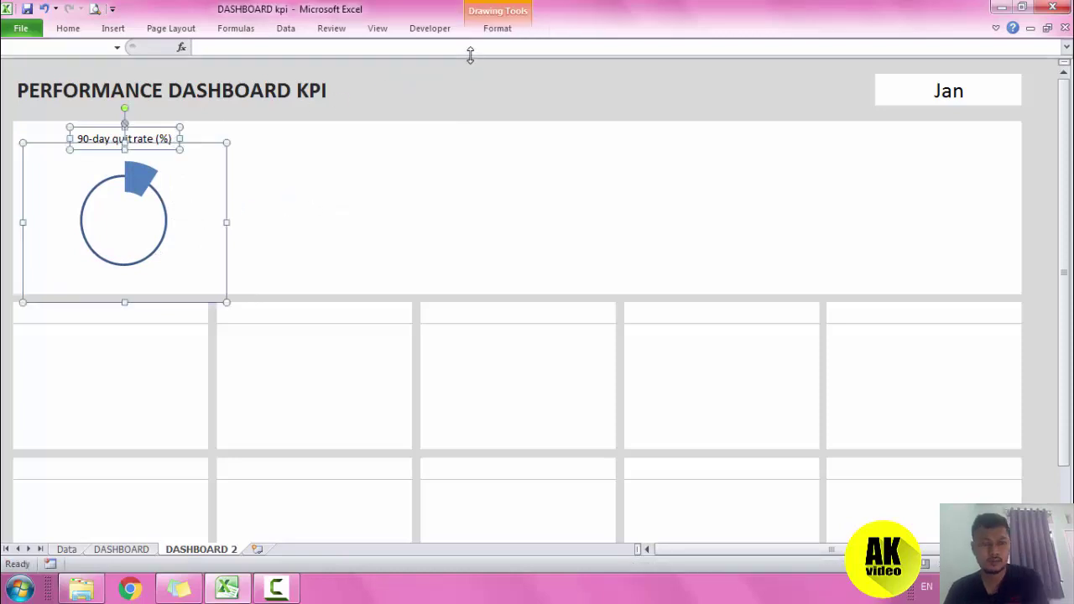
left_click(340, 208)
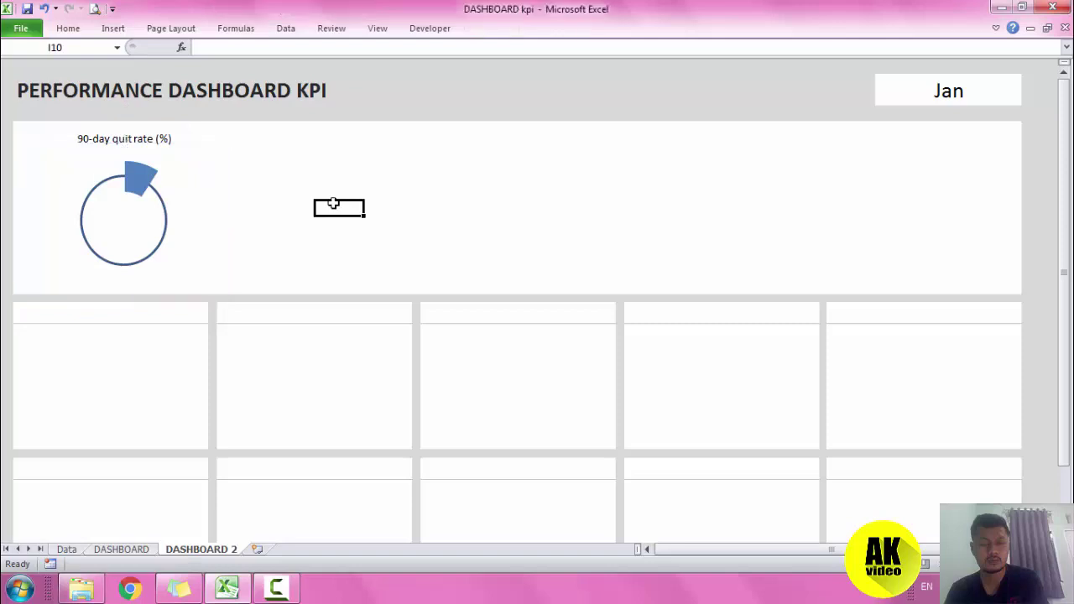
left_click(145, 141)
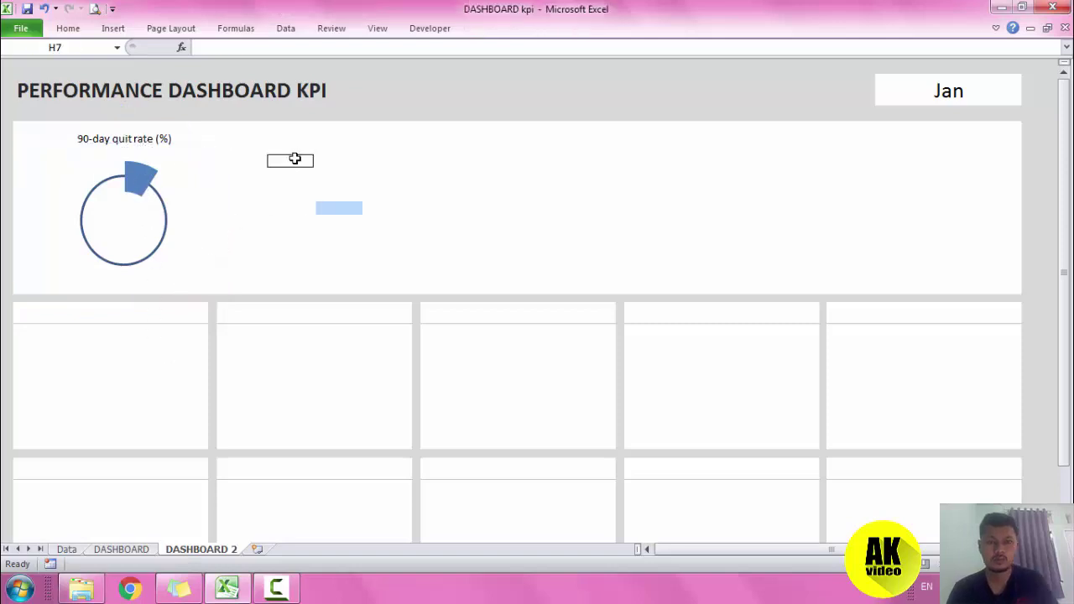
mouse_move(295, 158)
left_mouse_down()
mouse_move(325, 198)
mouse_move(127, 236)
left_mouse_up()
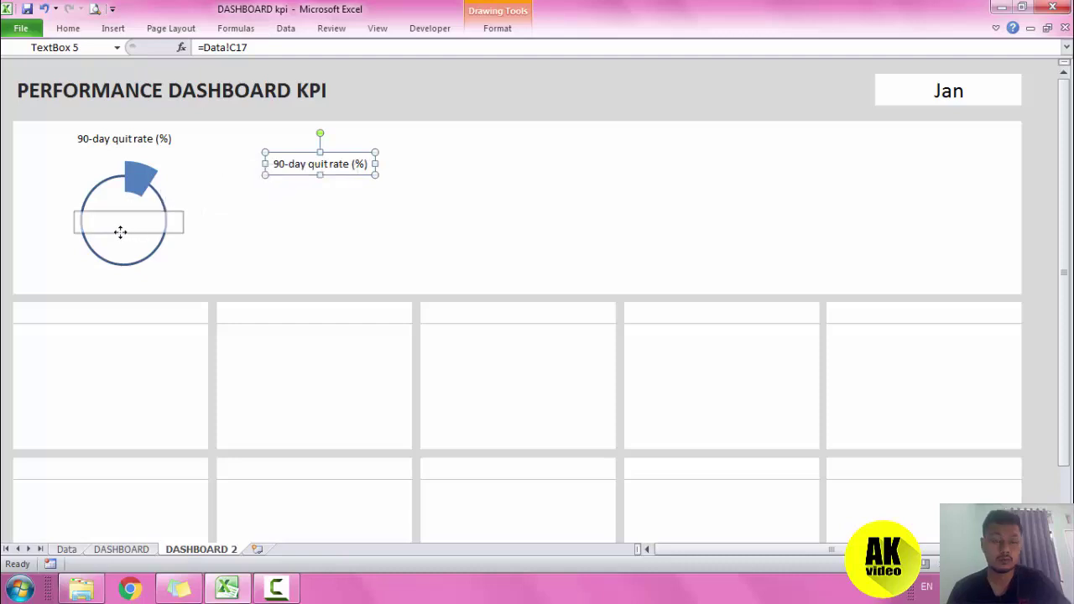
Link the copy to =Data!R17 and place the resulting 10% label inside the circle.
left_click_drag(256, 47, 198, 47)
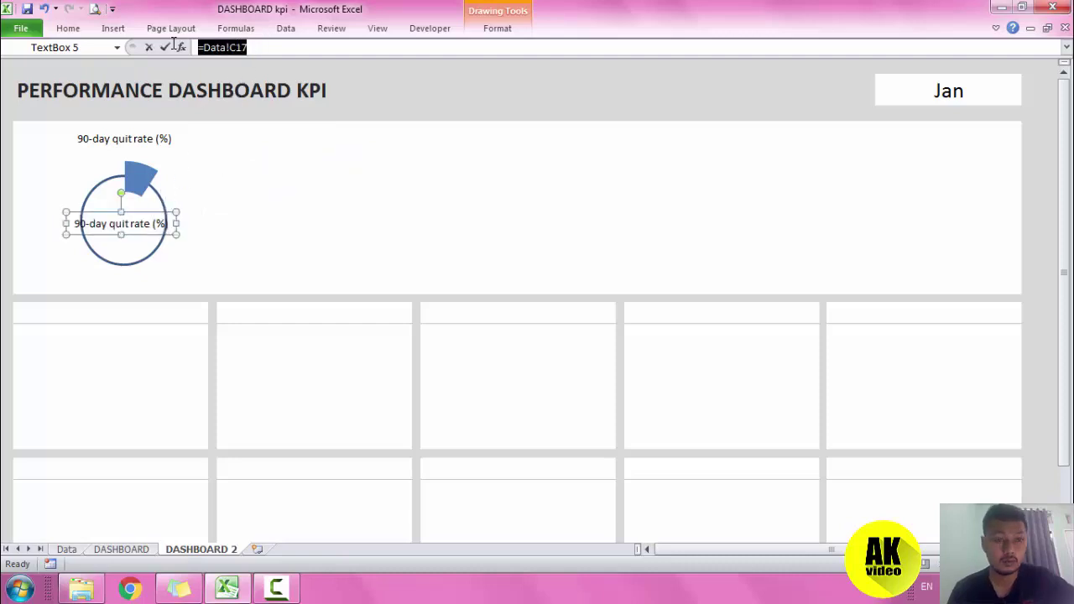
type("=")
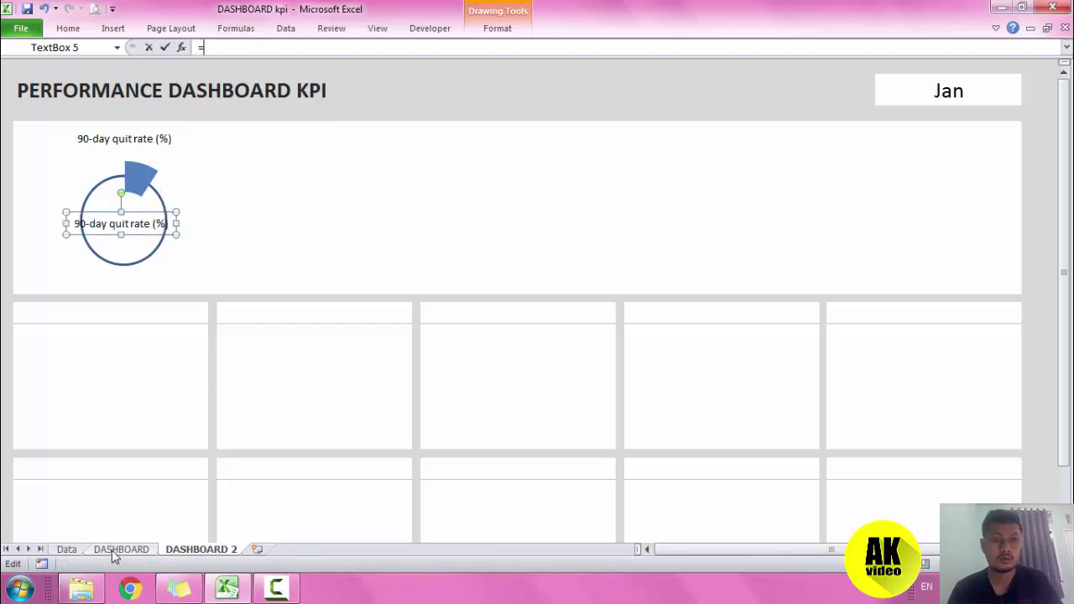
left_click(66, 548)
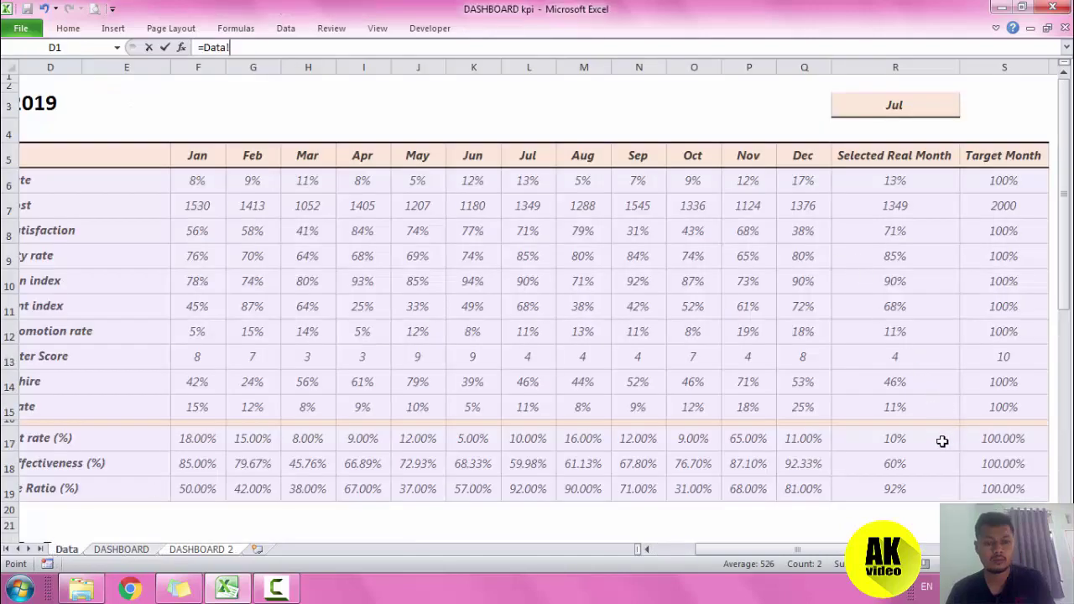
left_click(935, 442)
key("Return")
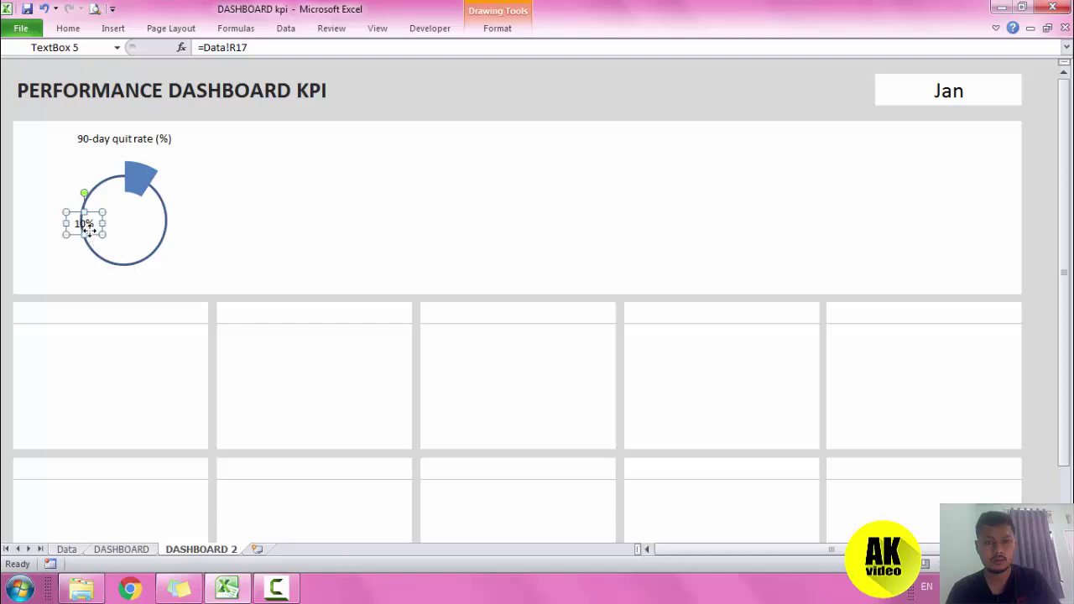
left_click_drag(90, 228, 126, 228)
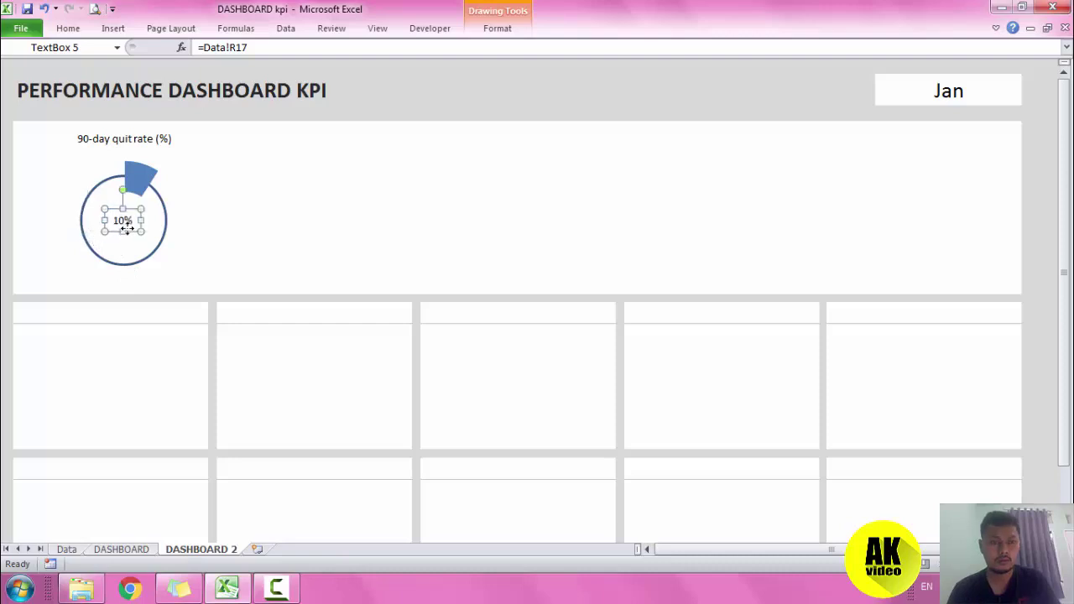
Make the 10% label bold with a larger font and re-centre it in the circle.
left_click(69, 29)
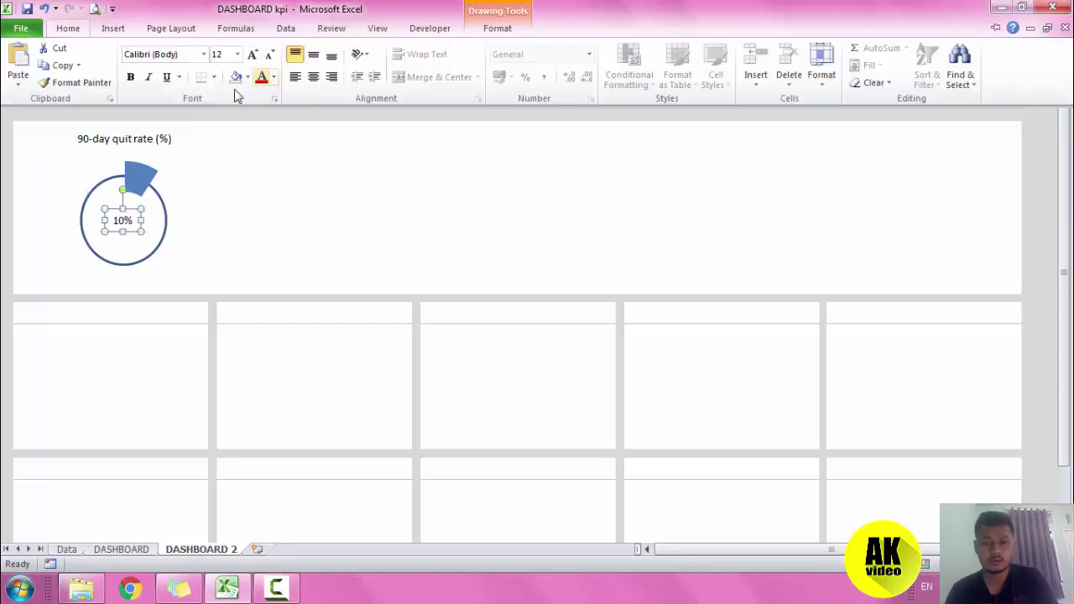
left_click(131, 77)
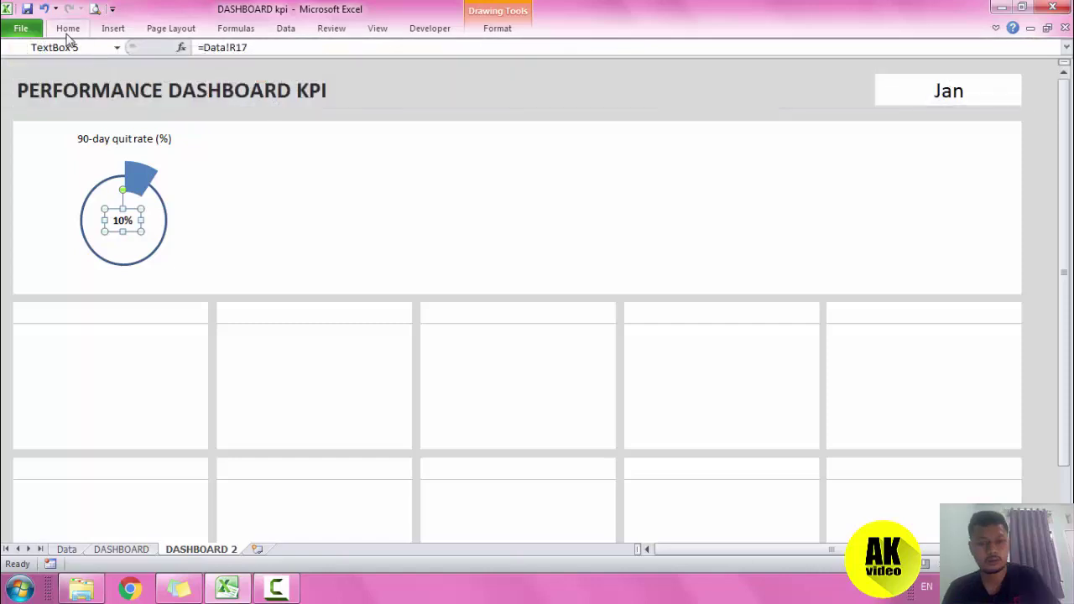
left_click(237, 54)
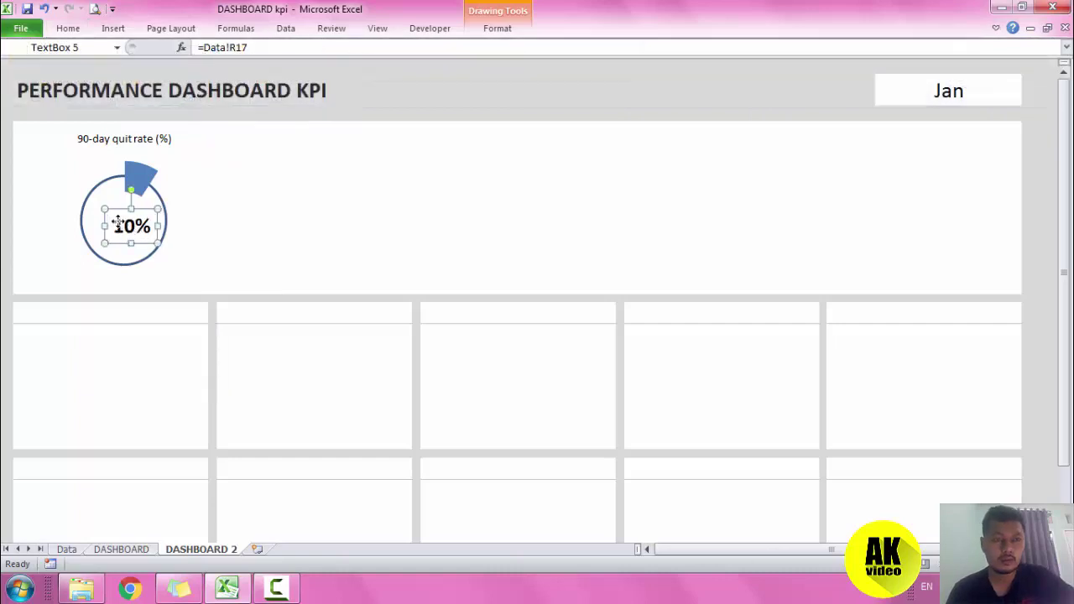
left_click_drag(132, 231, 124, 225)
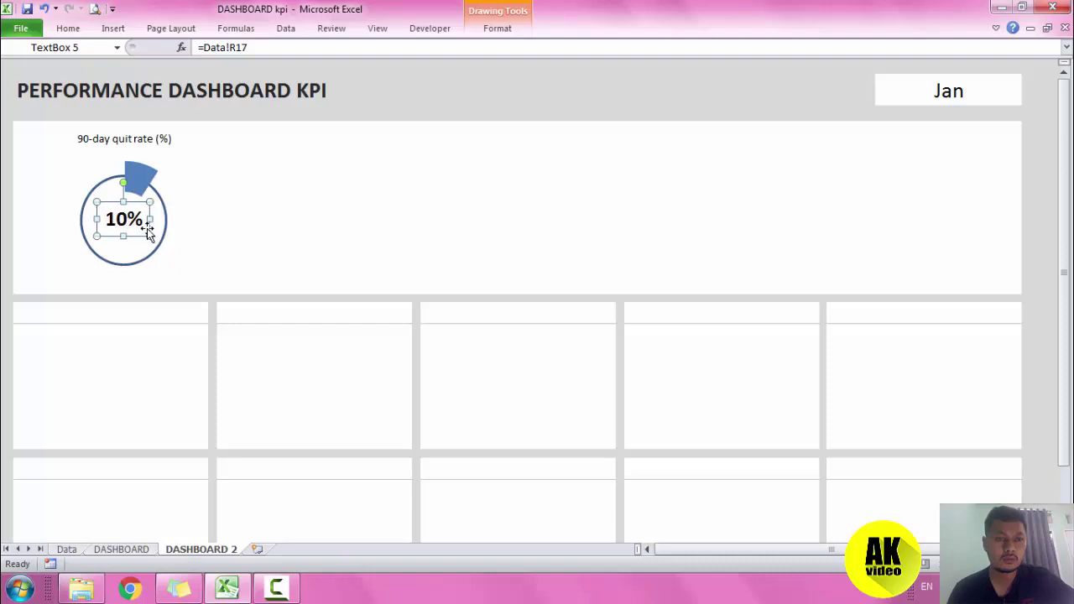
Group the 10% label with the doughnut gauge and its quit-rate title.
left_click(169, 198, "ctrl")
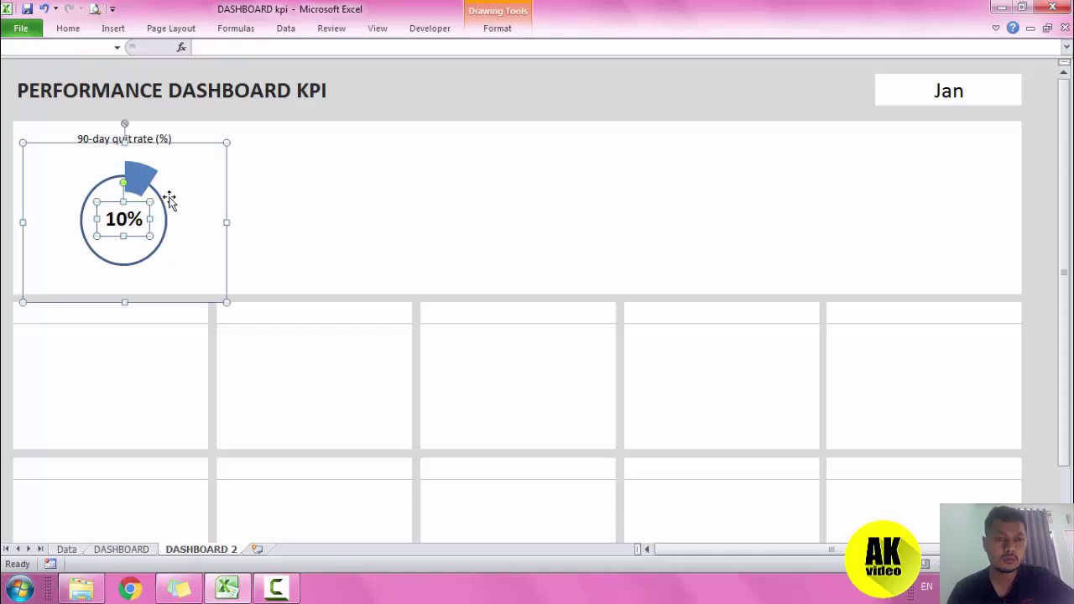
left_click(171, 136, "ctrl")
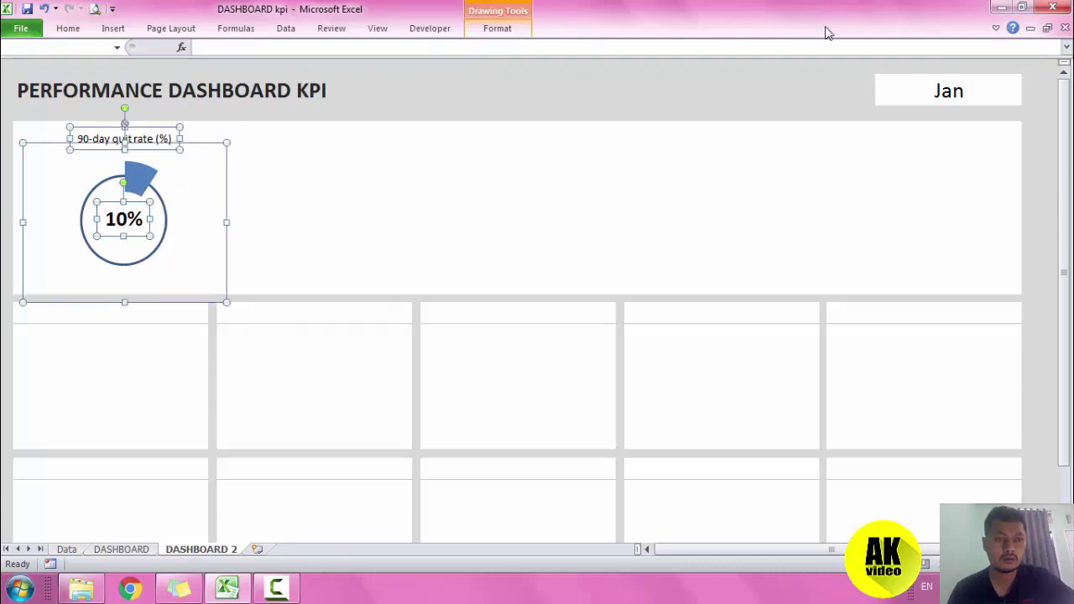
left_click(963, 65)
left_click(967, 86)
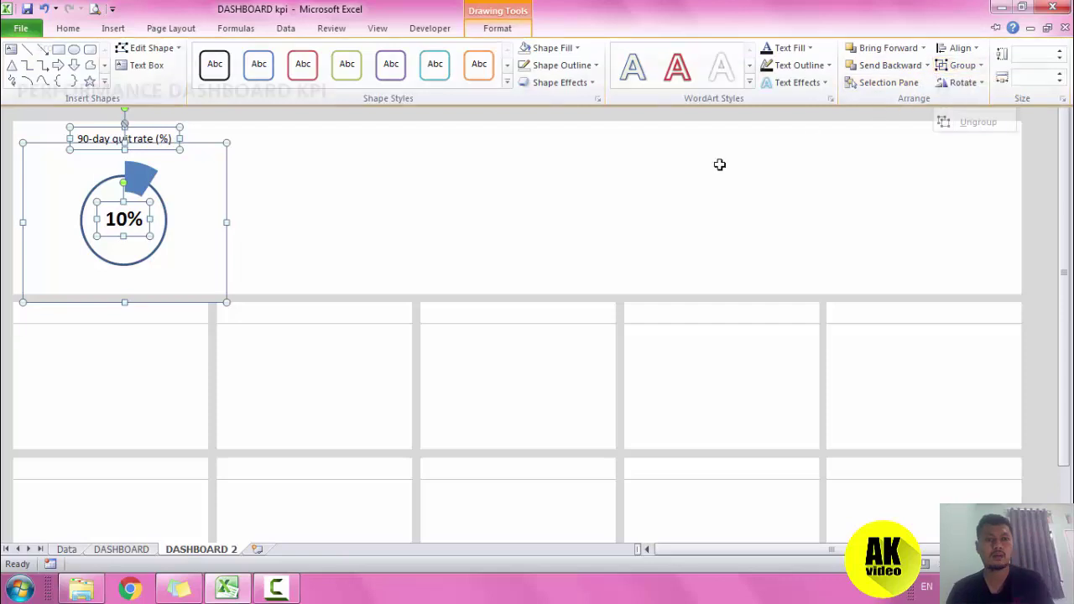
left_click(494, 208)
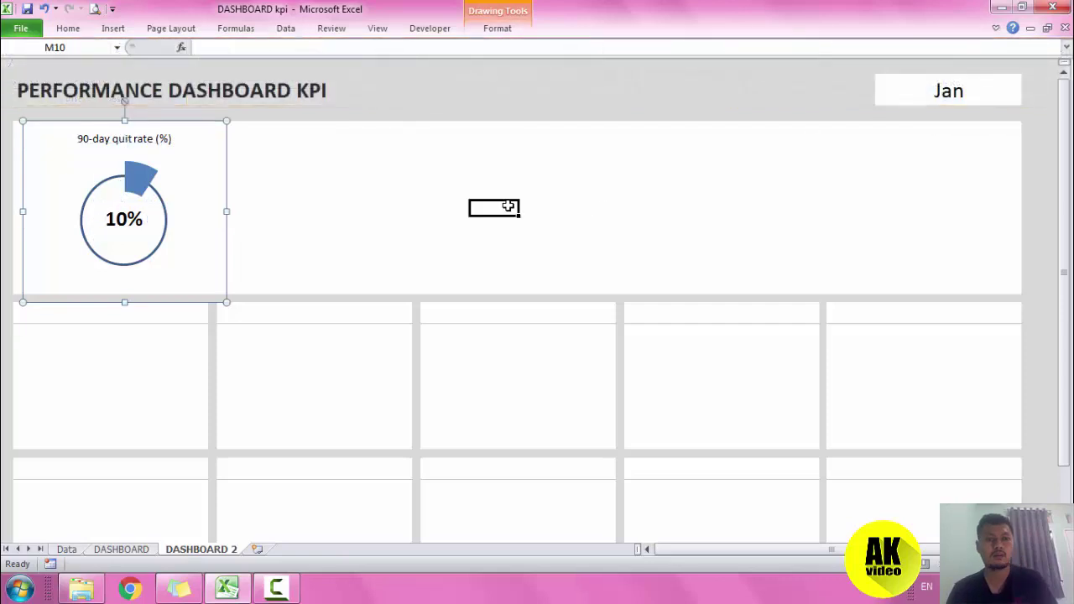
Compare with the finished DASHBOARD sheet, then check the grouped gauge on DASHBOARD 2.
left_click(143, 547)
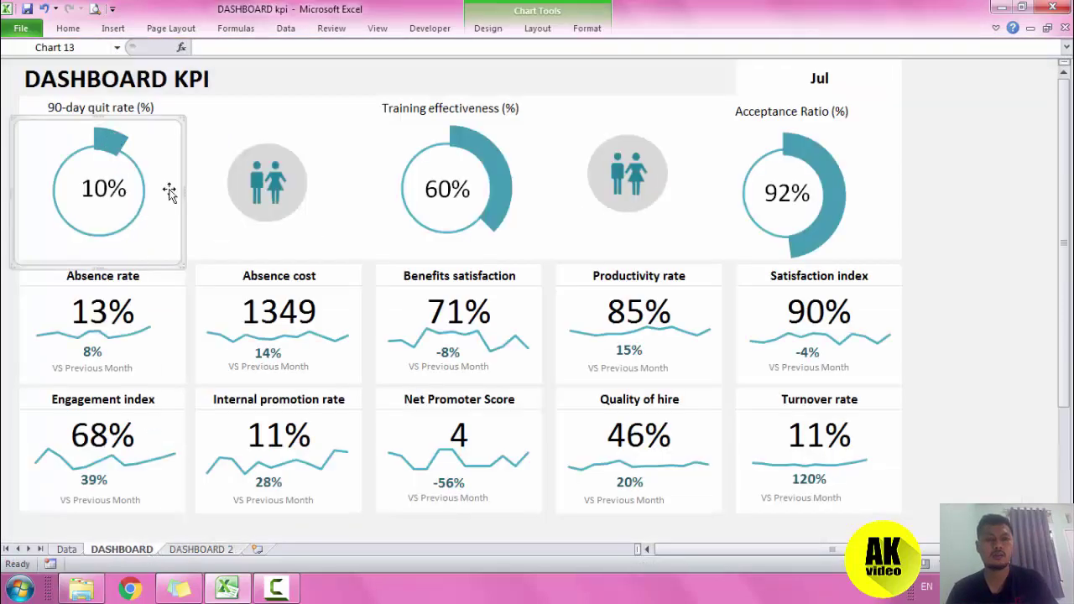
left_click(197, 549)
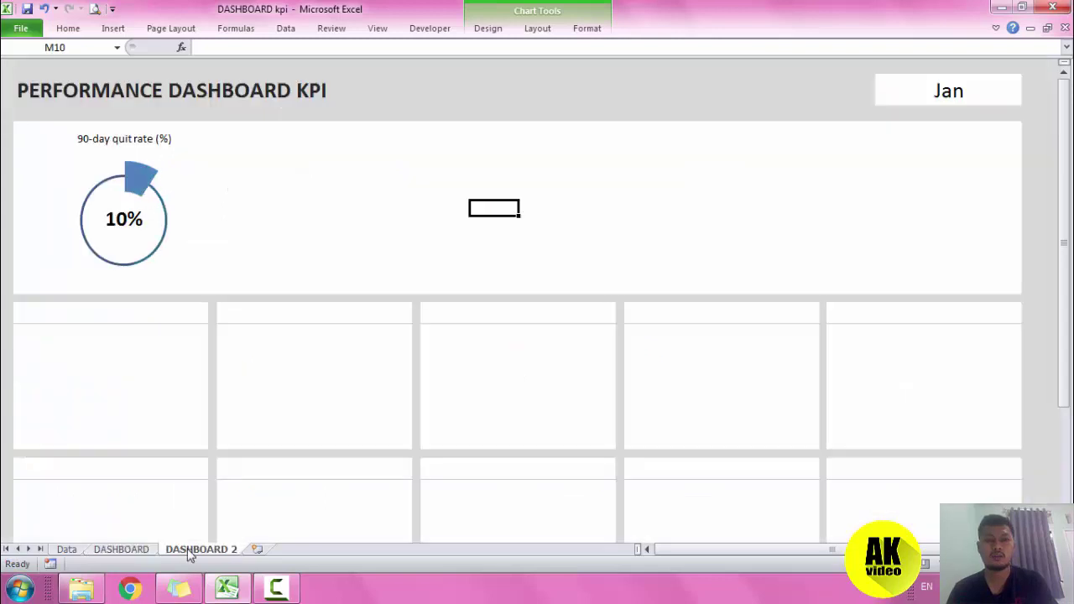
left_click(437, 105)
left_click(195, 210)
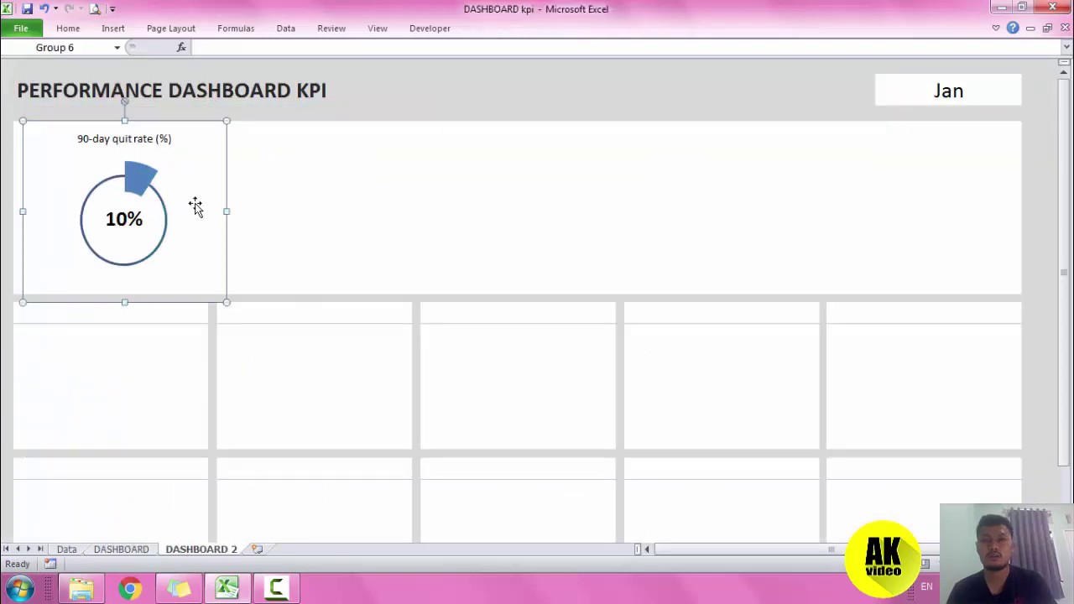
left_click(327, 181)
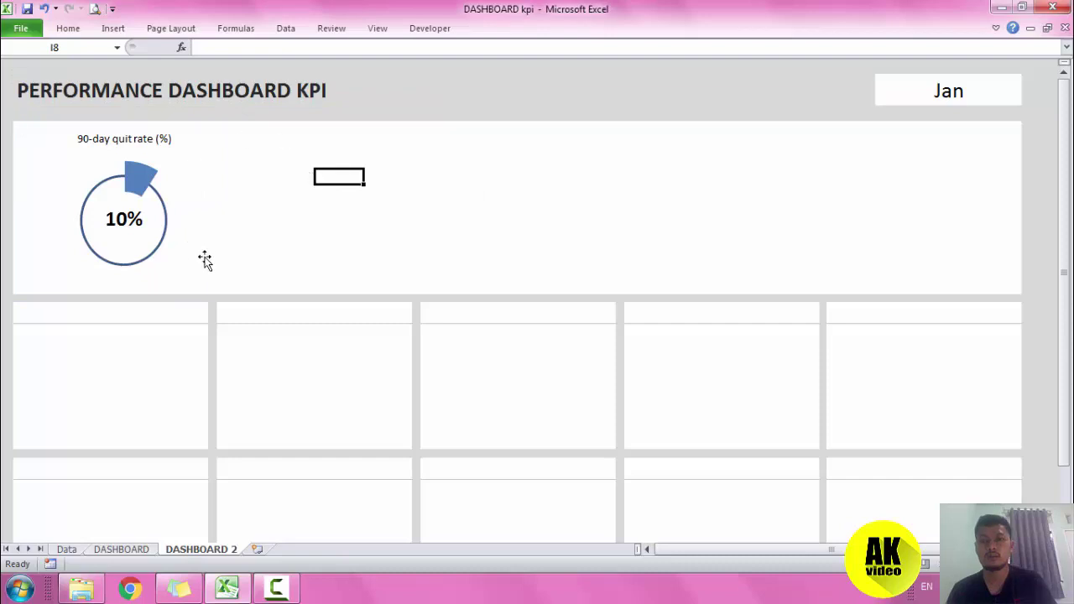
Paste a second quit-rate gauge and place it in the middle of the top band.
left_click(186, 216)
left_click(362, 197)
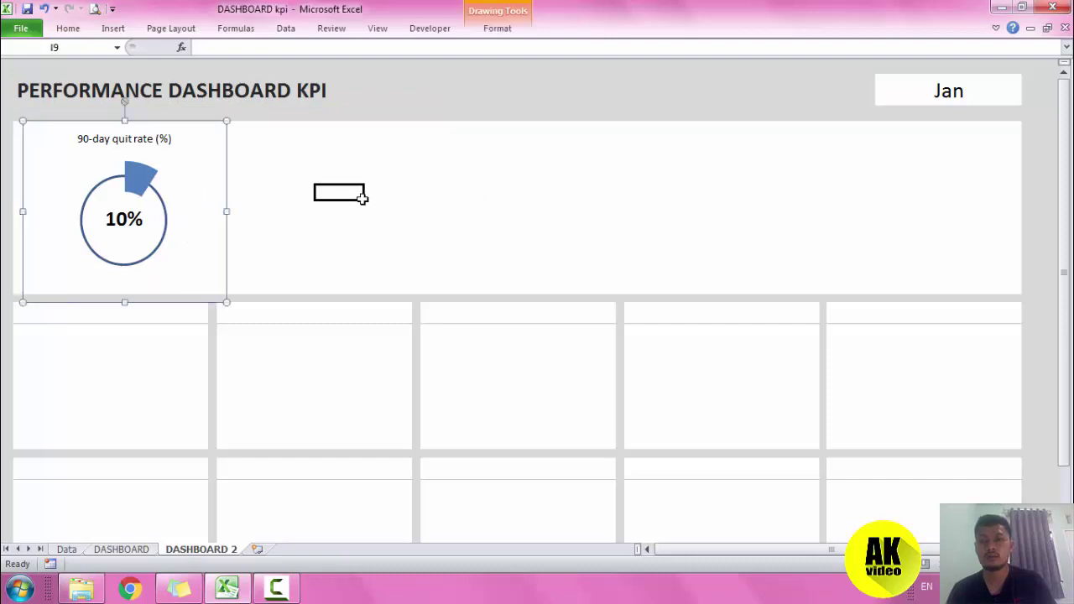
key("ctrl+v")
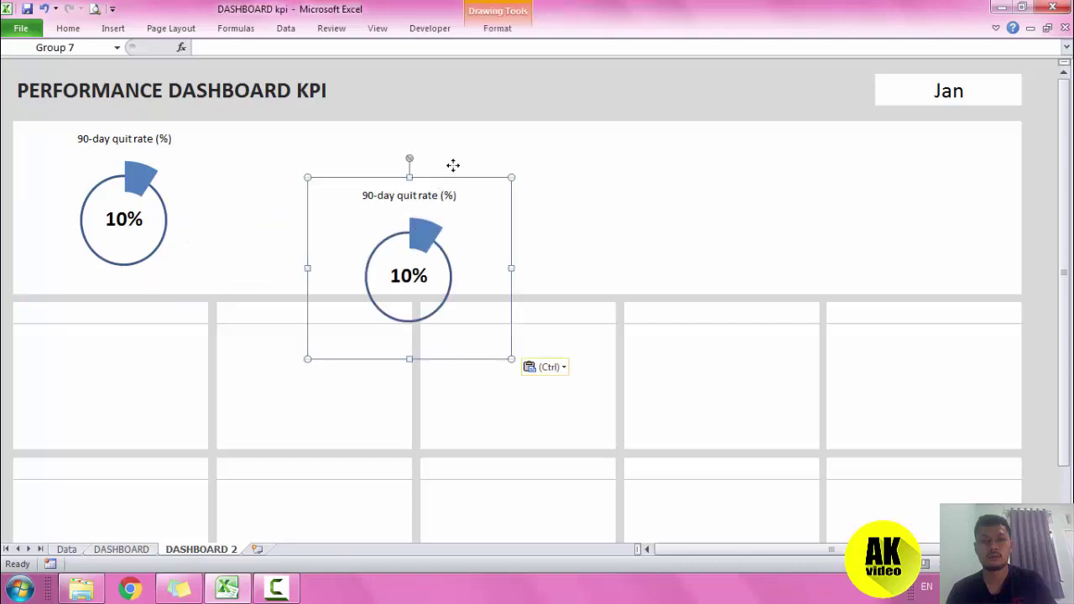
left_click_drag(453, 166, 541, 131)
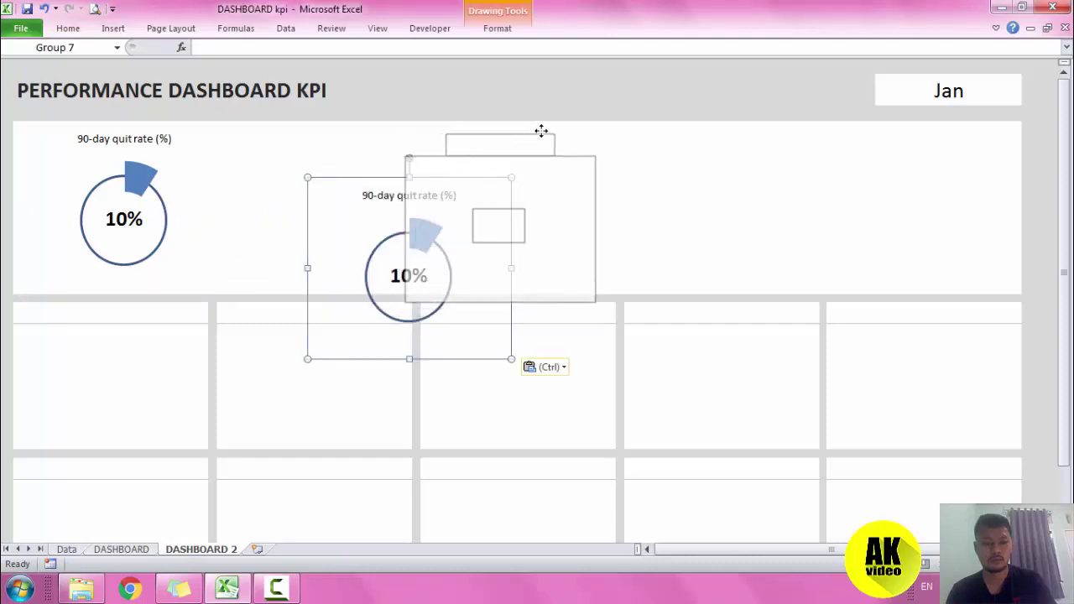
left_click_drag(541, 131, 544, 126)
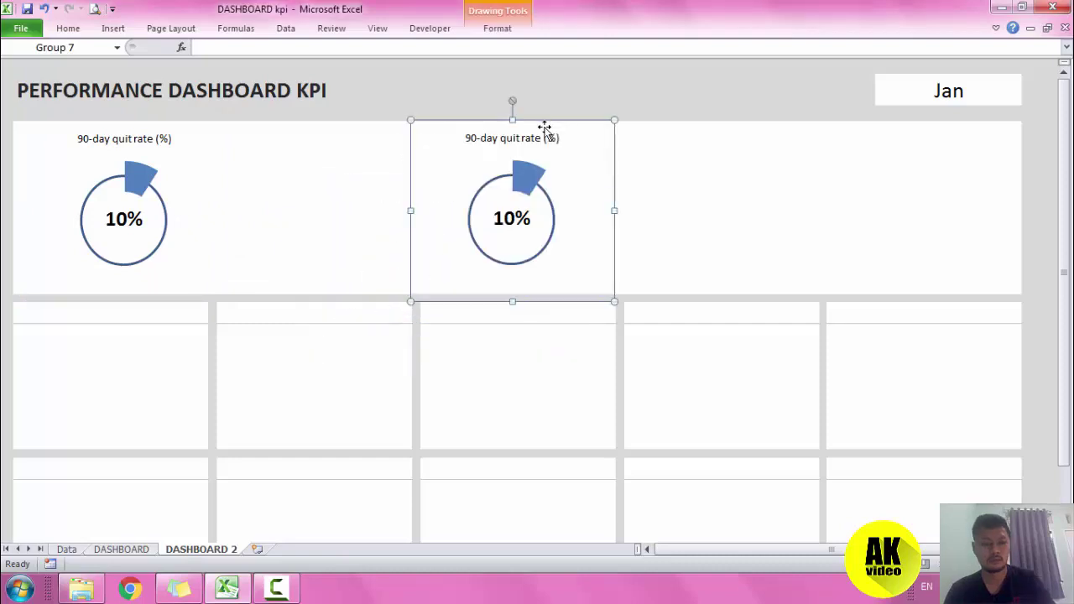
Nudge the left gauge two steps left and the middle gauge two steps right.
left_click(179, 186)
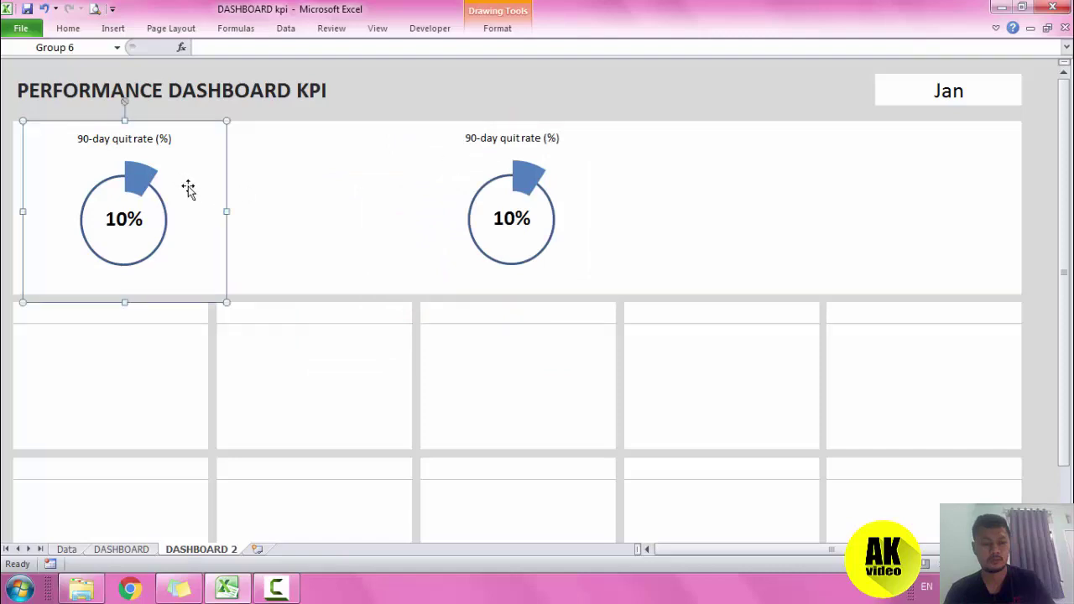
key("Left")
key("Left")
key("Left")
key("Left")
key("Left")
key("Left")
key("Left")
key("Left")
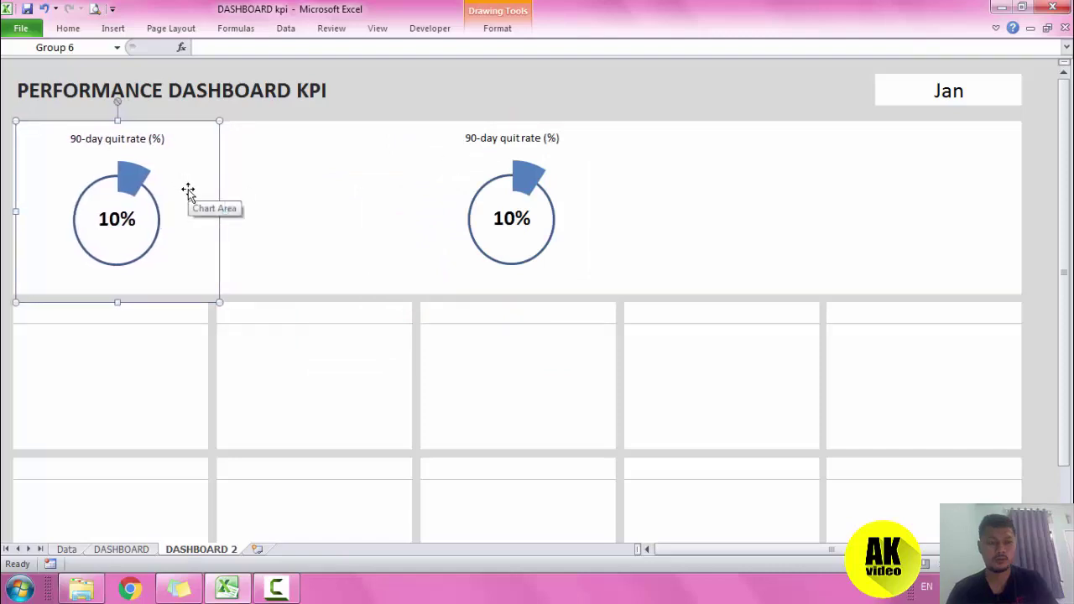
key("Left")
left_click(588, 207)
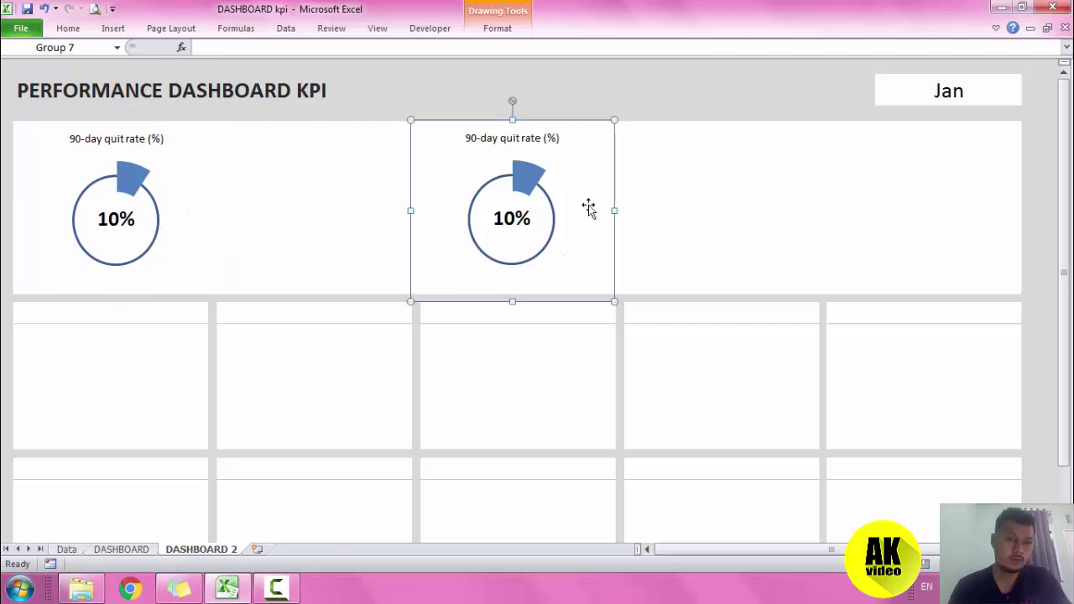
key("Right")
key("Right")
key("Right")
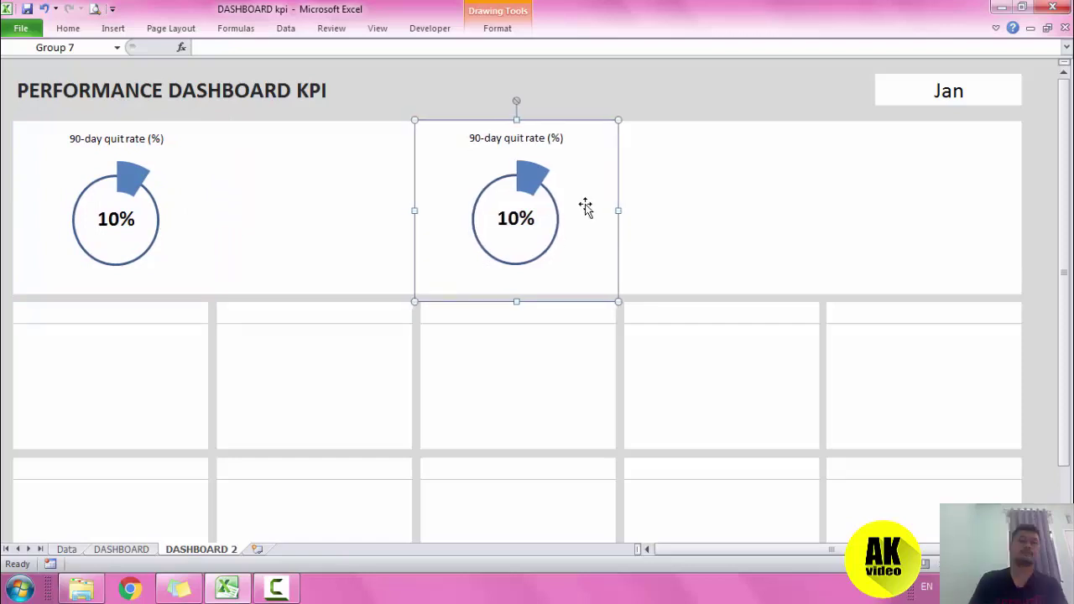
key("Right")
key("Right")
key("Right")
key("Right")
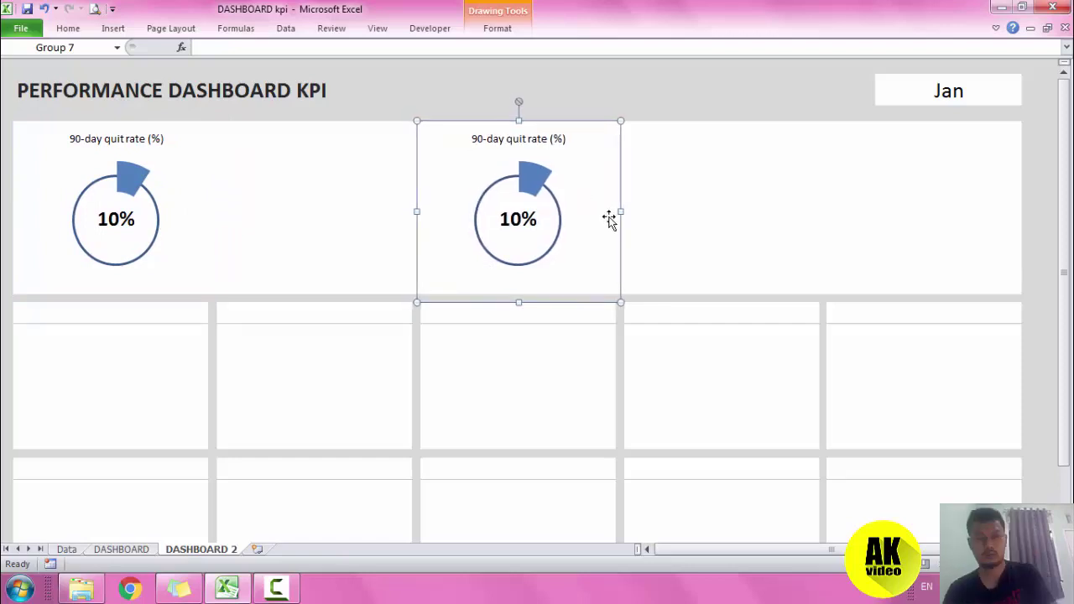
left_click(690, 207)
Paste a third gauge at V9, move it to the right end of the band, and save.
left_click(832, 194)
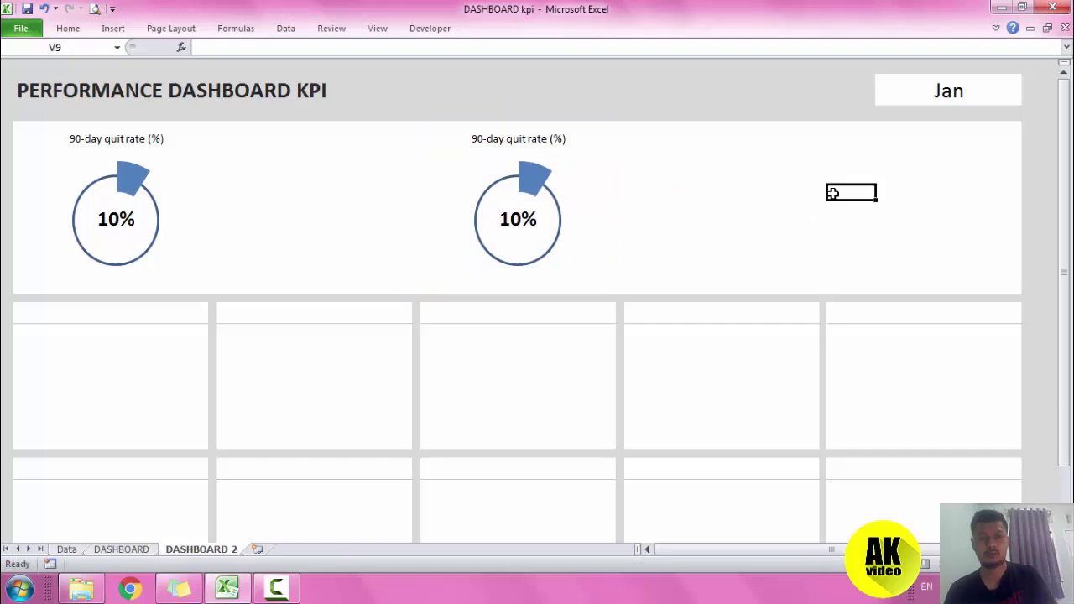
key("ctrl+v")
left_click_drag(836, 195, 789, 172)
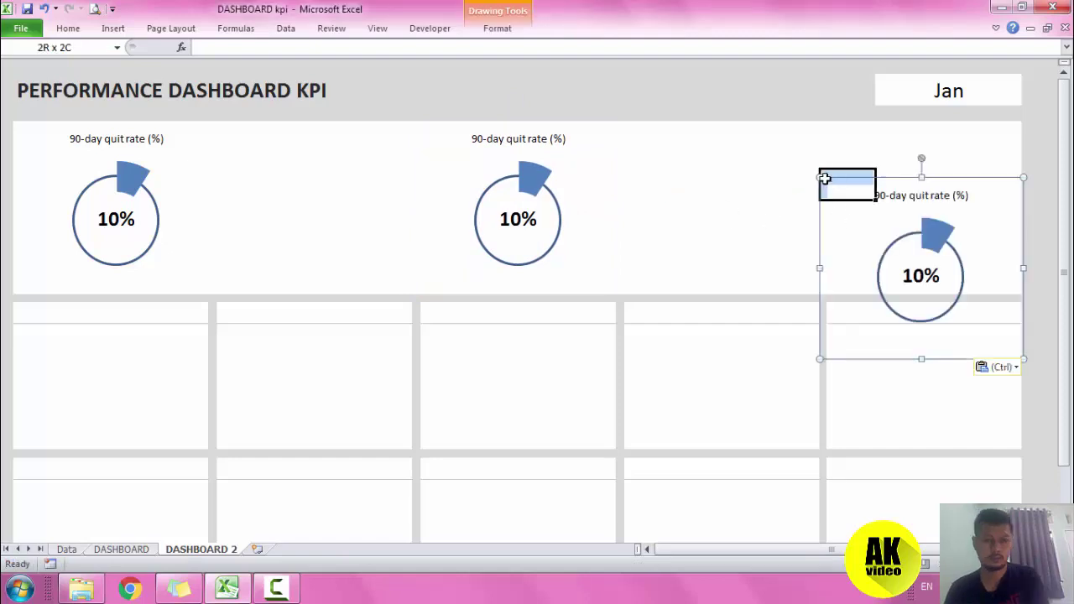
left_click(846, 185)
mouse_move(867, 184)
left_mouse_down()
mouse_move(848, 137)
mouse_move(864, 127)
left_mouse_up()
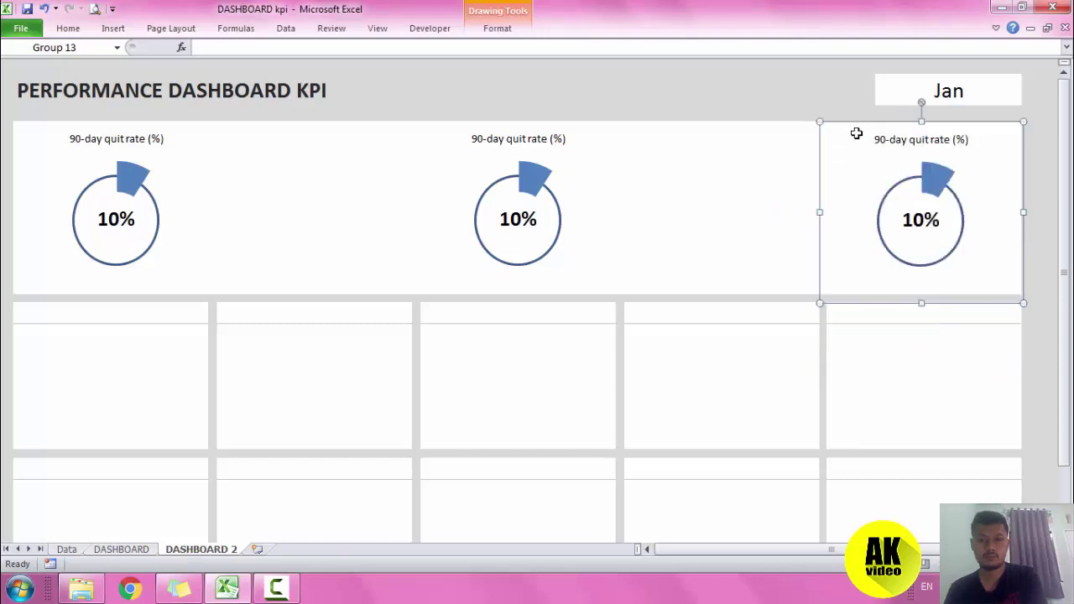
left_click(697, 91)
key("ctrl+s")
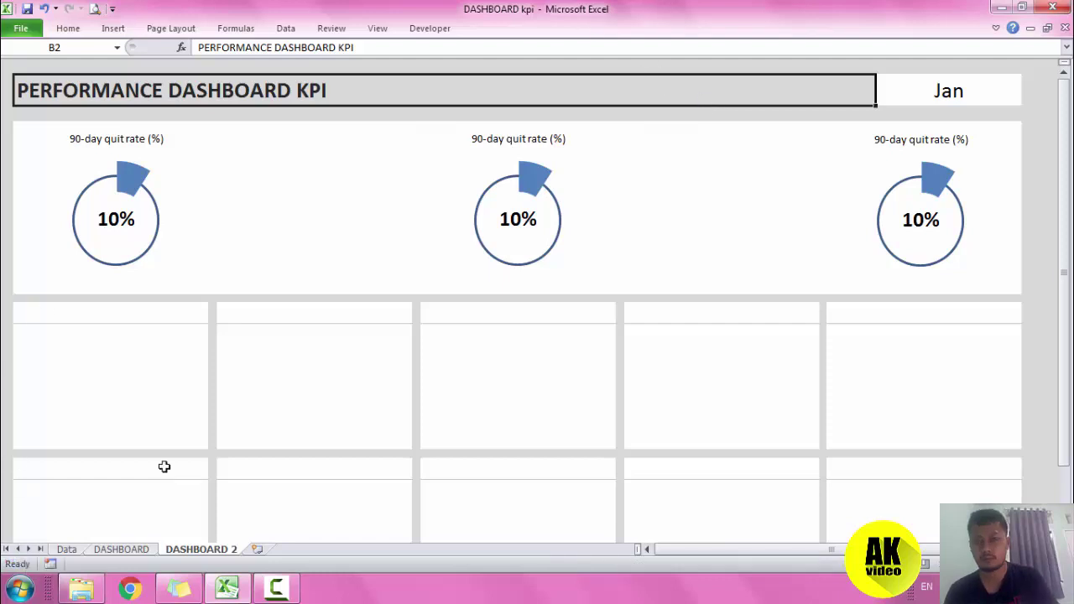
Copy the people icon from DASHBOARD into DASHBOARD 2, placed between the first two gauges.
left_click(118, 549)
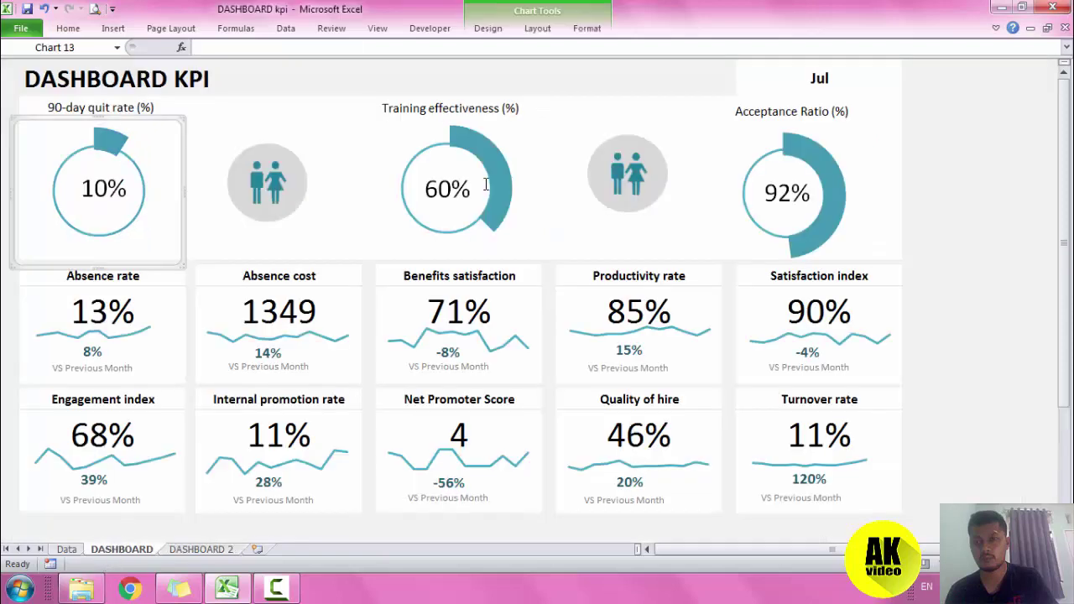
left_click(293, 186)
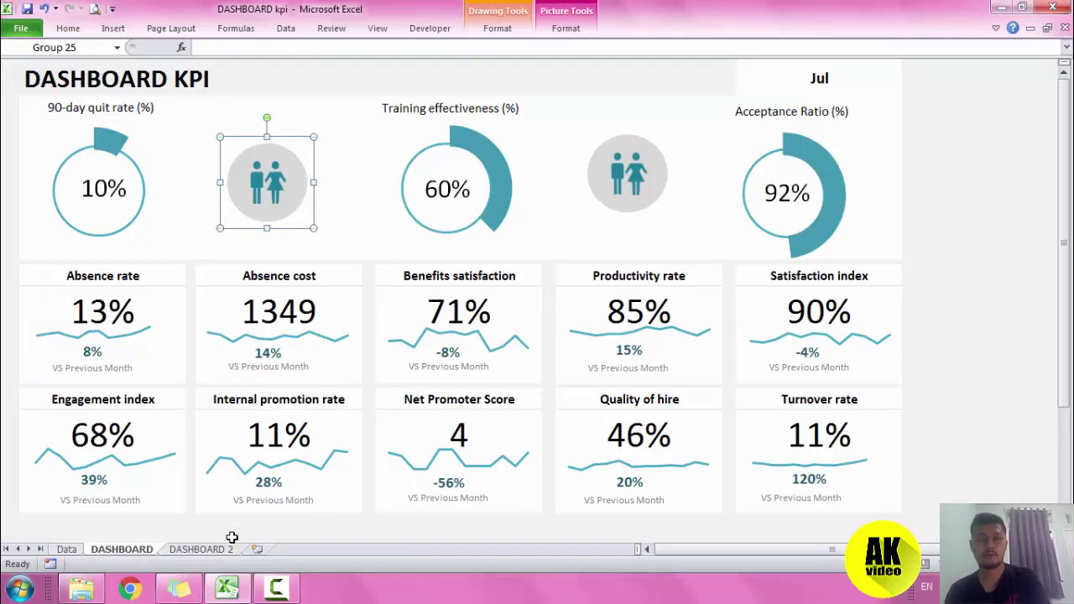
left_click(202, 549)
key("ctrl+v")
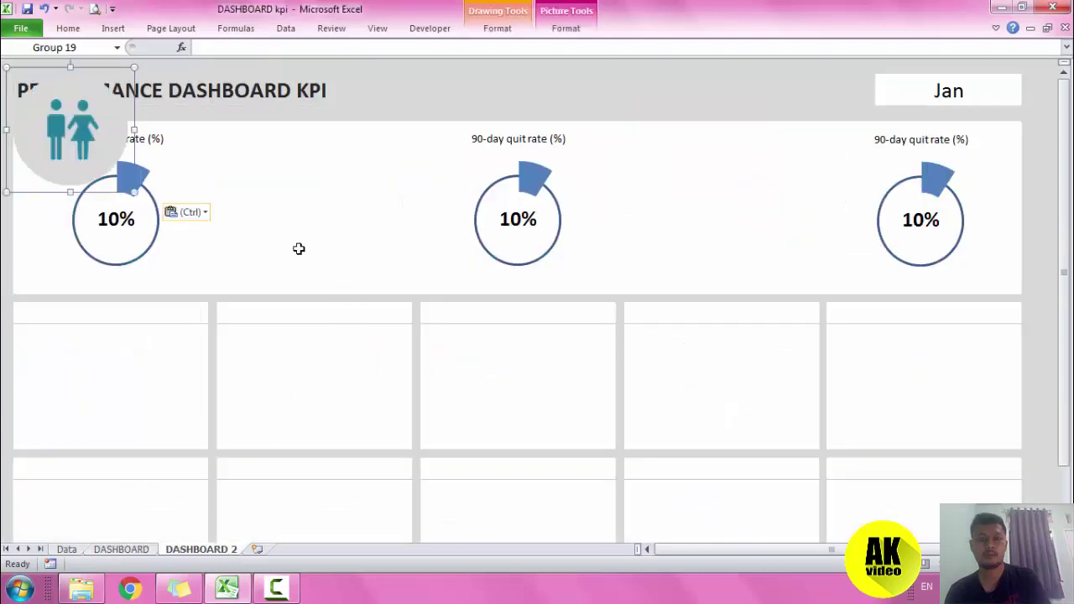
mouse_move(75, 134)
left_mouse_down()
mouse_move(333, 224)
mouse_move(327, 233)
left_mouse_up()
mouse_move(363, 271)
left_mouse_down()
mouse_move(306, 208)
mouse_move(319, 225)
left_mouse_up()
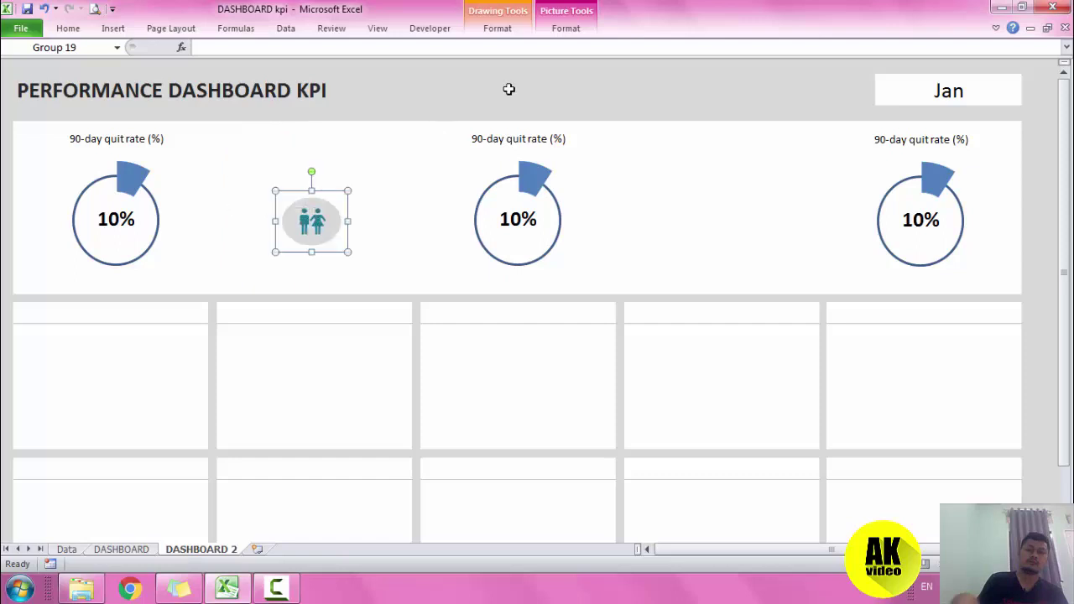
Size the people icon to 2 cm high by 2 cm wide and nudge it slightly up.
left_click(497, 29)
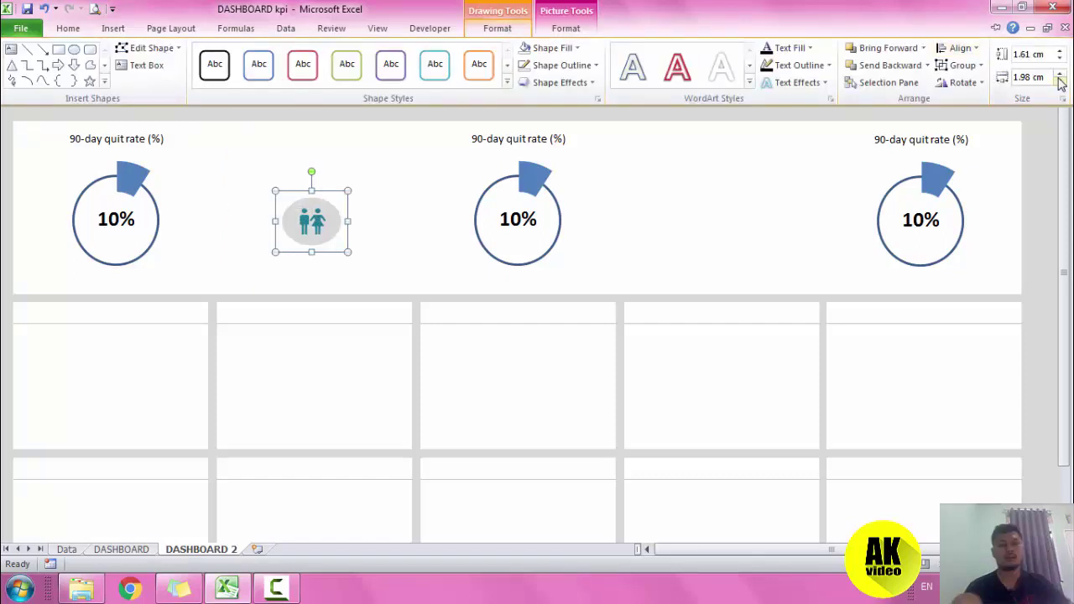
left_click(1059, 51)
left_click(1059, 51)
left_click(1060, 51)
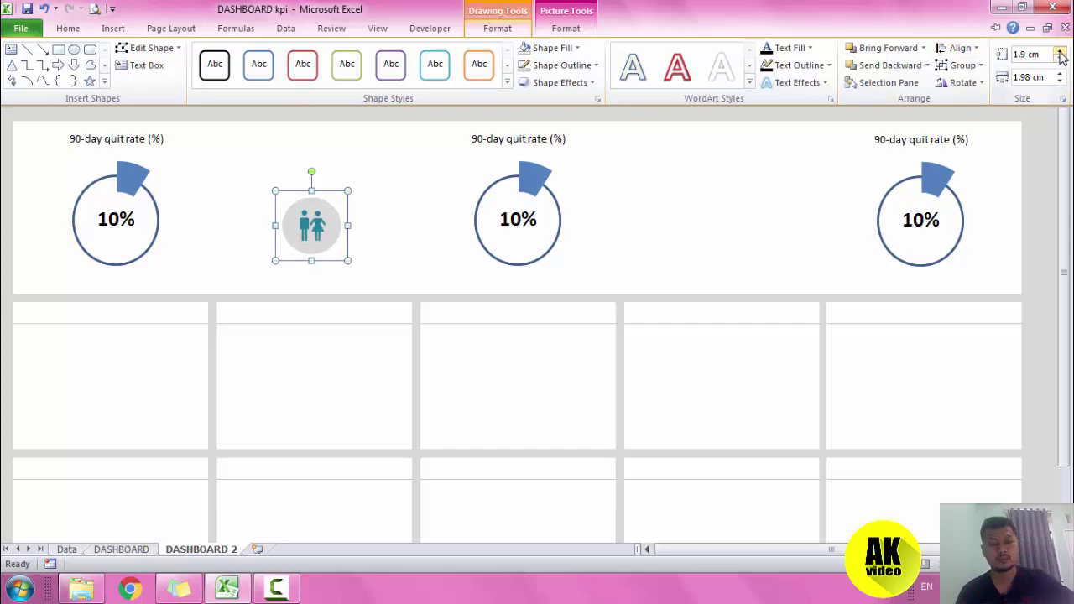
left_click(1059, 51)
left_click(1059, 74)
left_click(1060, 73)
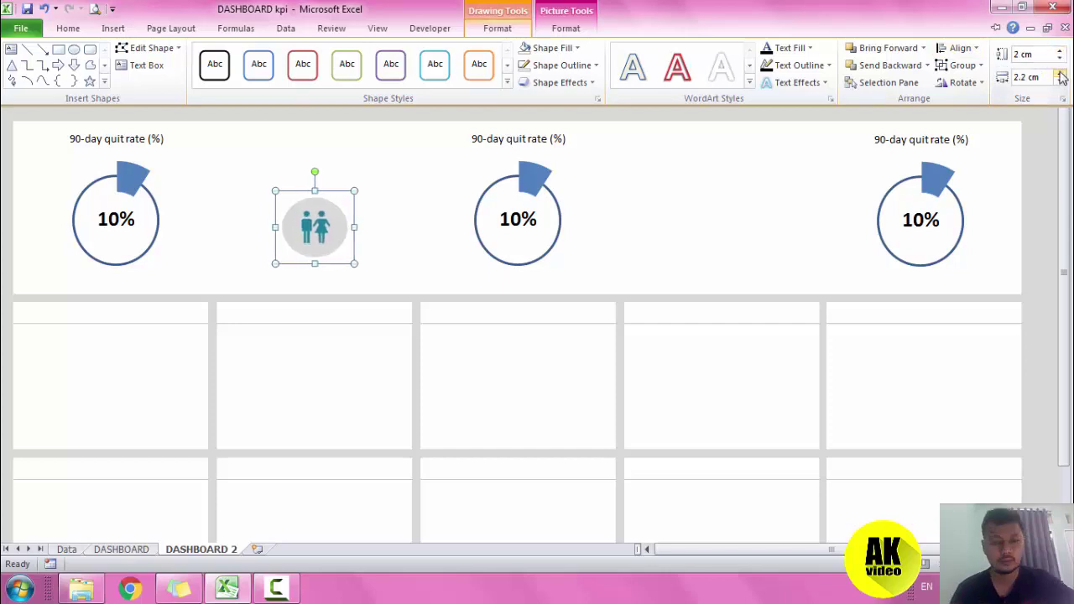
left_click(1059, 81)
left_click(1059, 82)
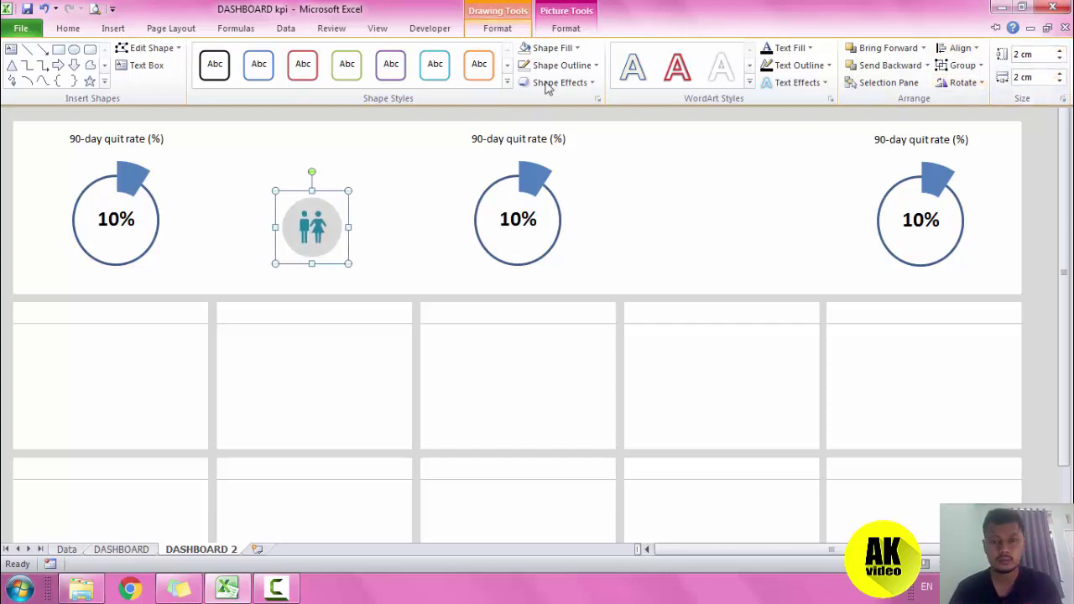
key("ctrl+F1")
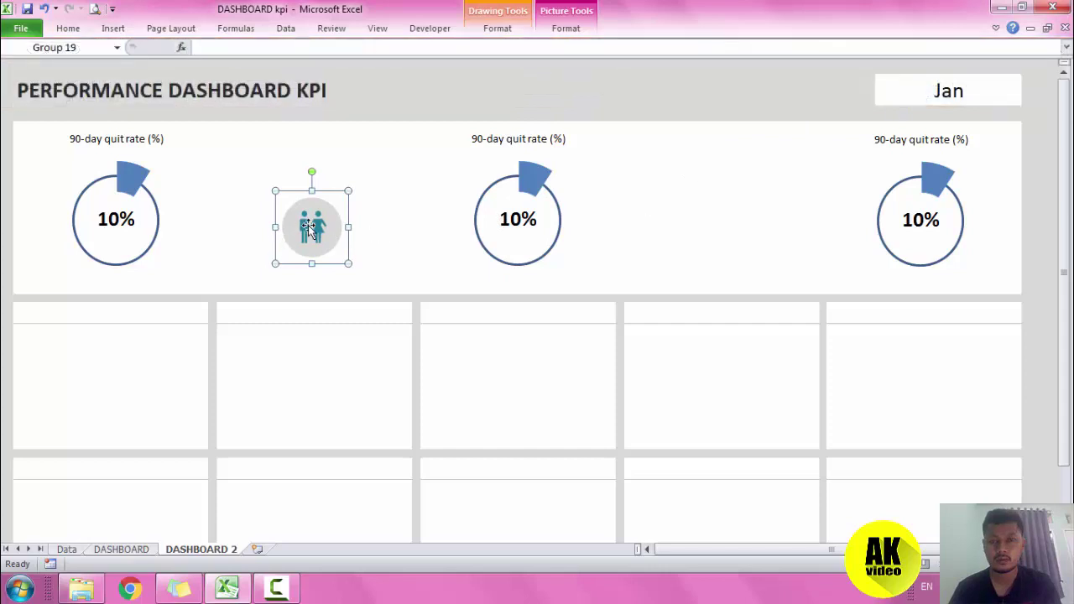
left_click_drag(309, 227, 311, 214)
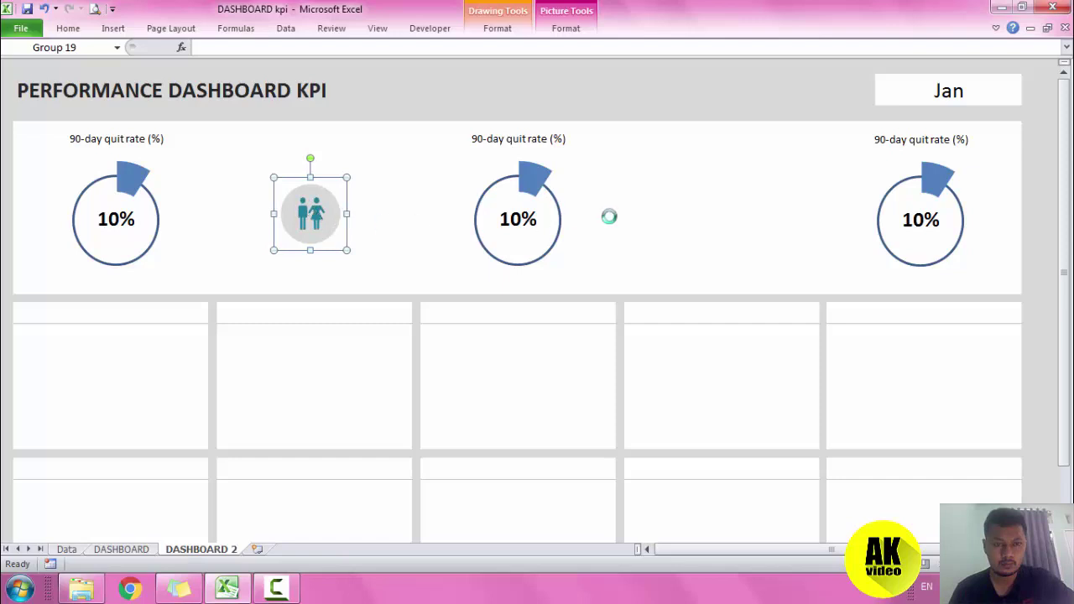
Paste a second people icon between the middle and right gauges and select both icons.
left_click(703, 191)
key("ctrl+v")
left_click_drag(711, 232, 730, 220)
left_click(705, 111)
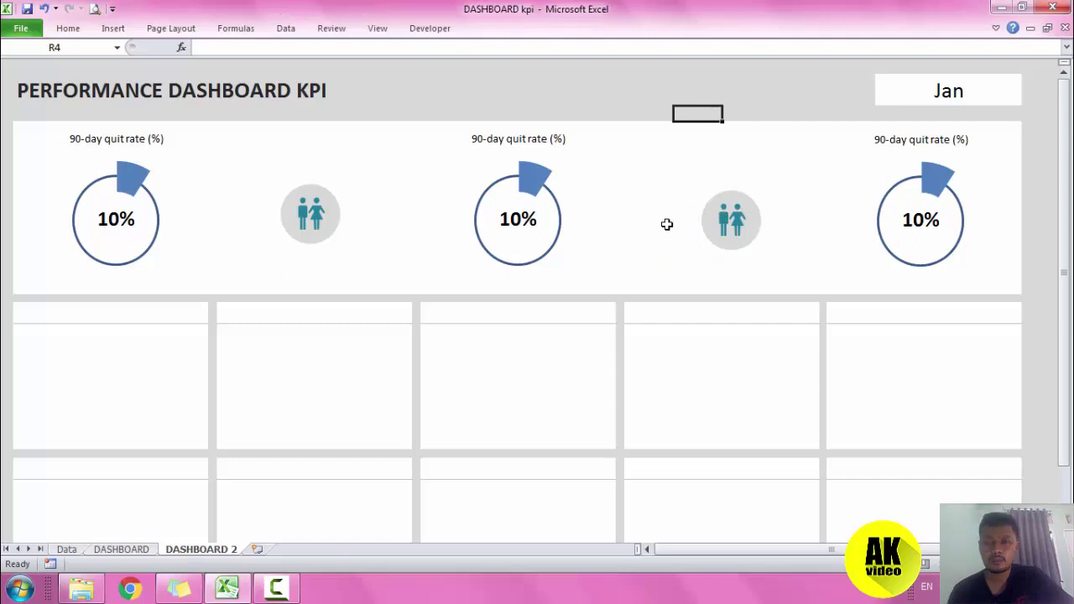
left_click(723, 226, "ctrl")
Resize both people icons to 2.5 cm high by 2.5 cm wide.
left_click(484, 35)
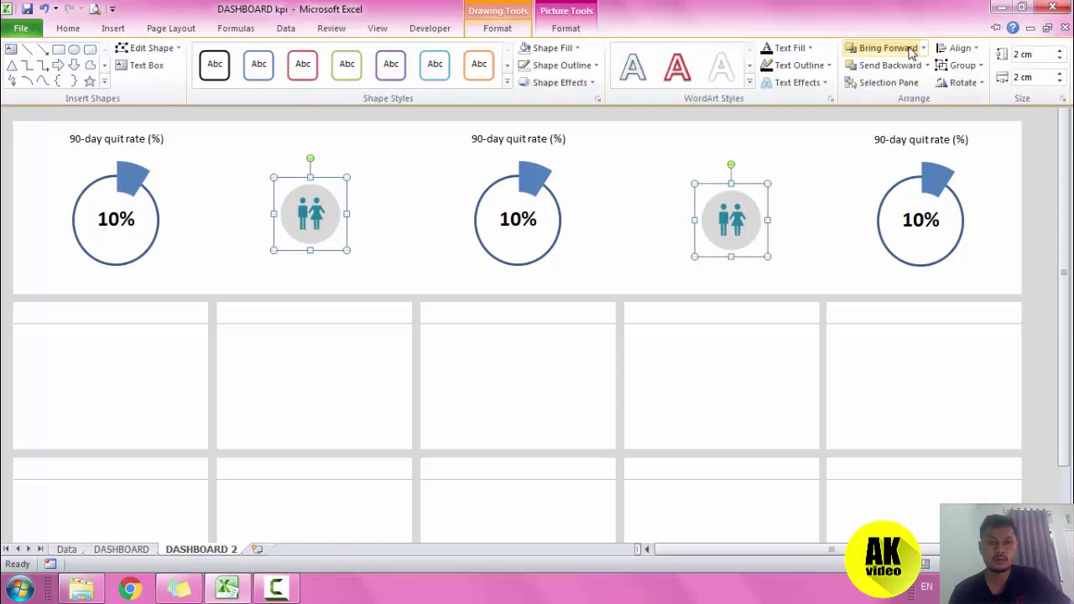
left_click(1058, 57)
left_click(1058, 57)
left_click(1058, 57)
left_click(1058, 57)
left_click(1058, 57)
left_click(1058, 57)
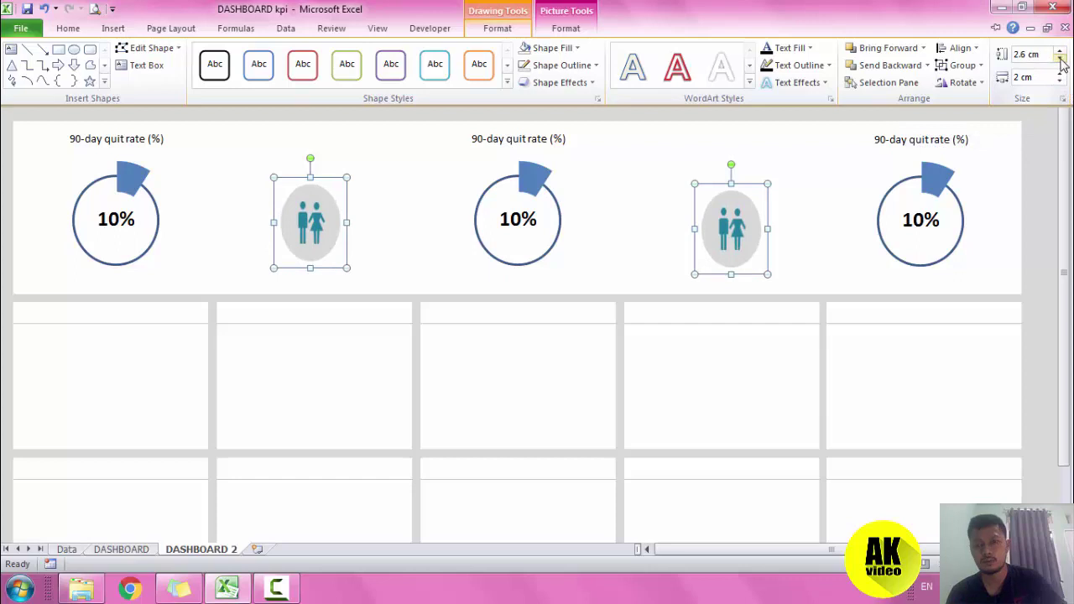
left_click(1060, 58)
left_click(1059, 81)
left_click(1060, 82)
left_click(1060, 81)
left_click(1059, 81)
left_click(1060, 82)
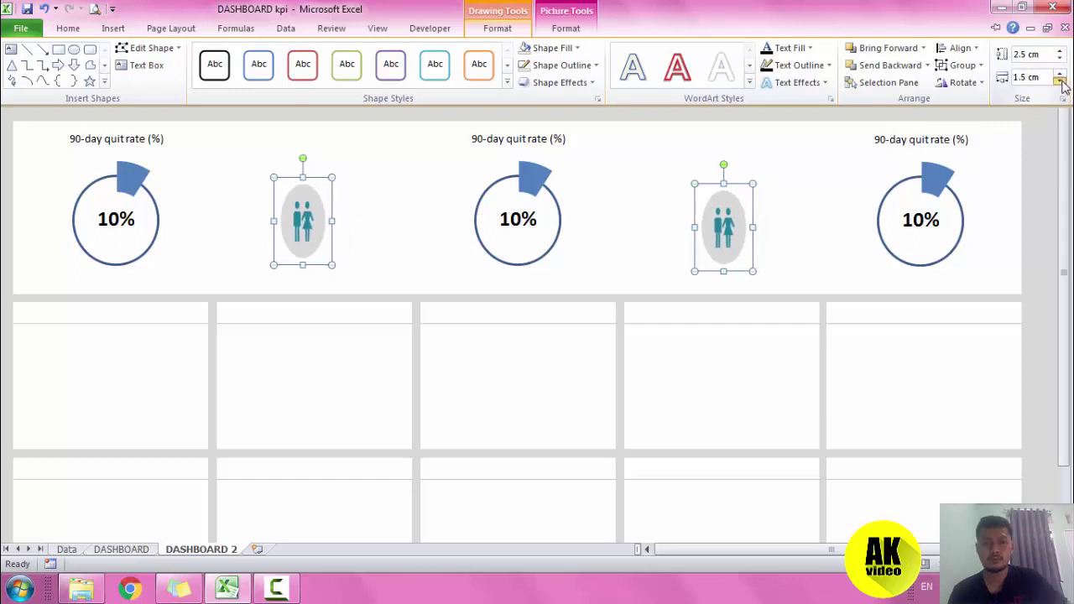
left_click(1059, 73)
left_click(1060, 73)
left_click(1060, 73)
left_click(1060, 73)
left_click(1060, 73)
left_click(1060, 73)
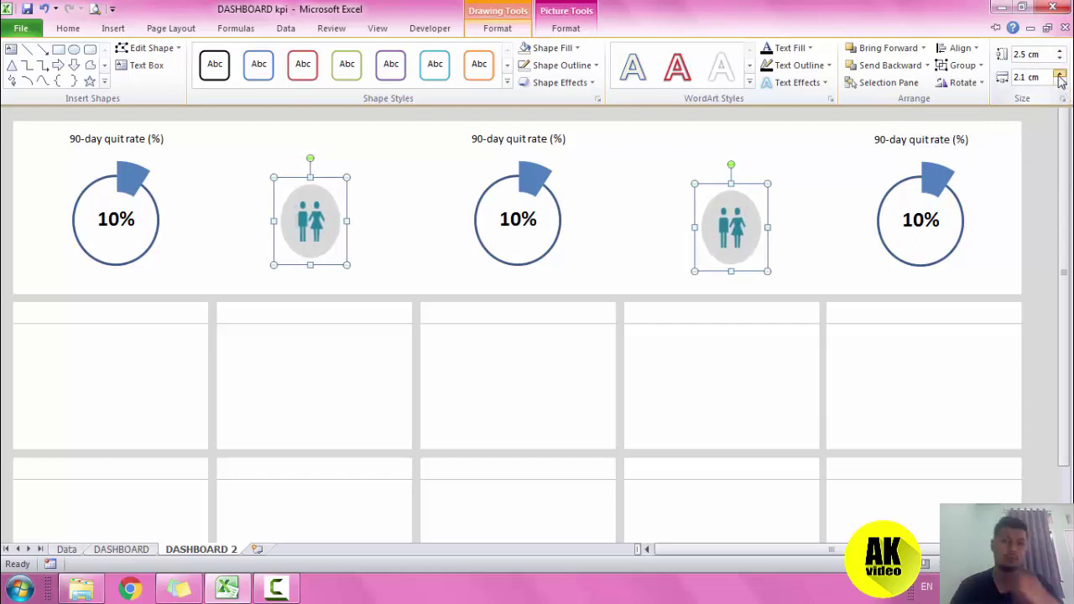
left_click(1060, 73)
left_click(1059, 73)
left_click(1058, 74)
left_click(1059, 74)
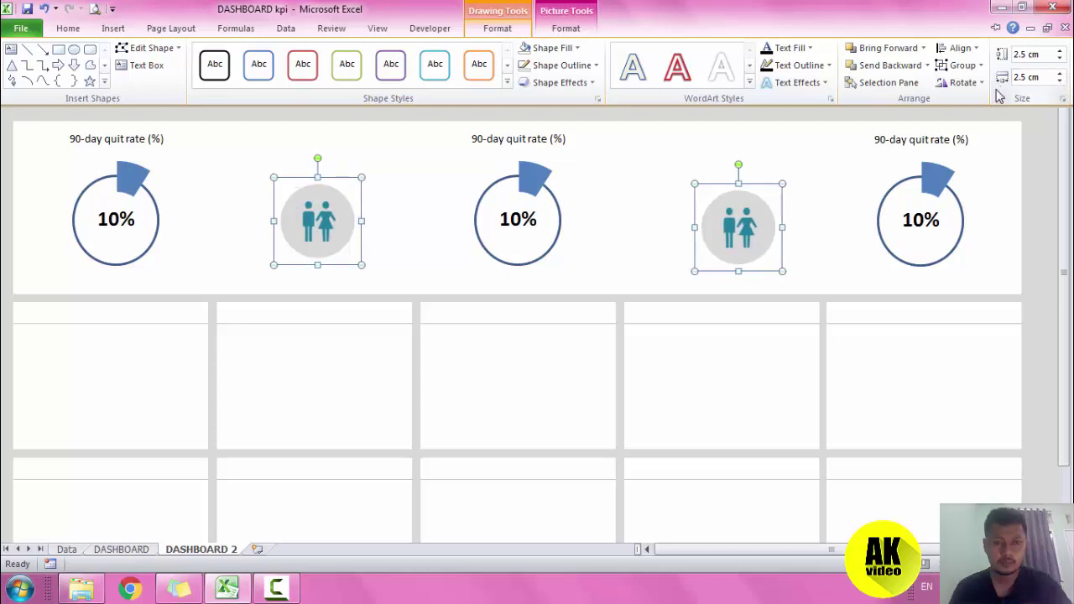
Collapse the ribbon, deselect the icons and save the DASHBOARD kpi workbook.
key("ctrl+F1")
left_click(1031, 150)
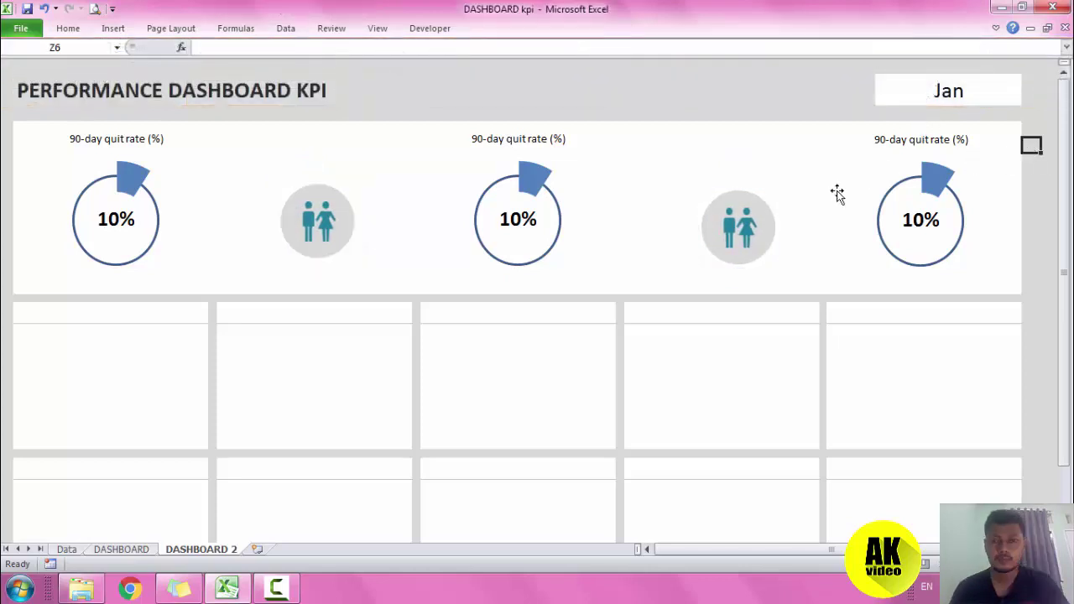
key("ctrl+s")
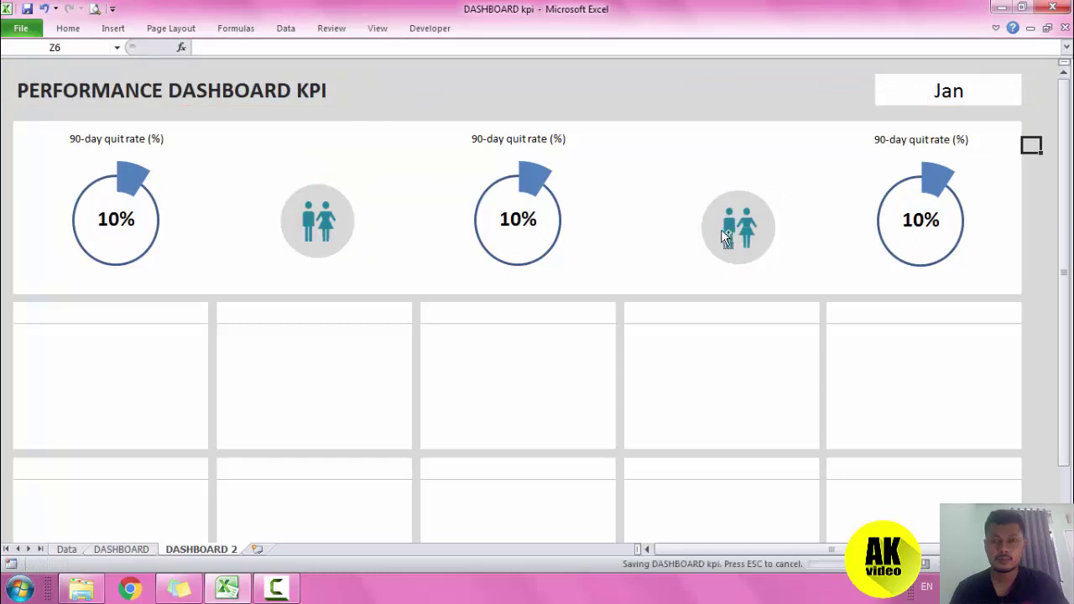
Review the finished DASHBOARD sheet's Absence rate and Absence cost tile formulas for reference.
left_click(958, 92)
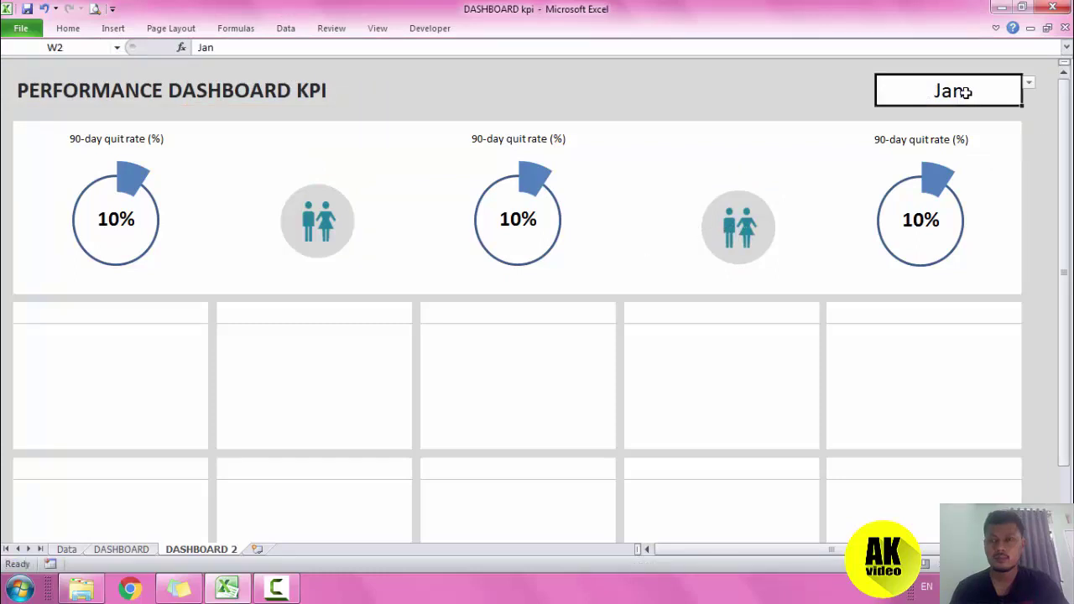
left_click(704, 94)
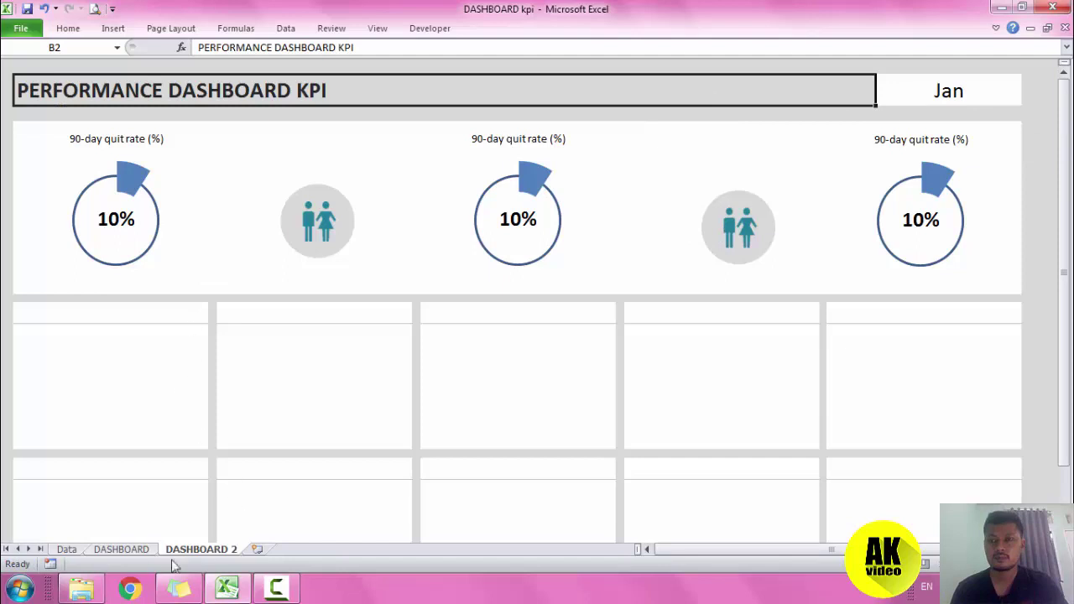
left_click(121, 549)
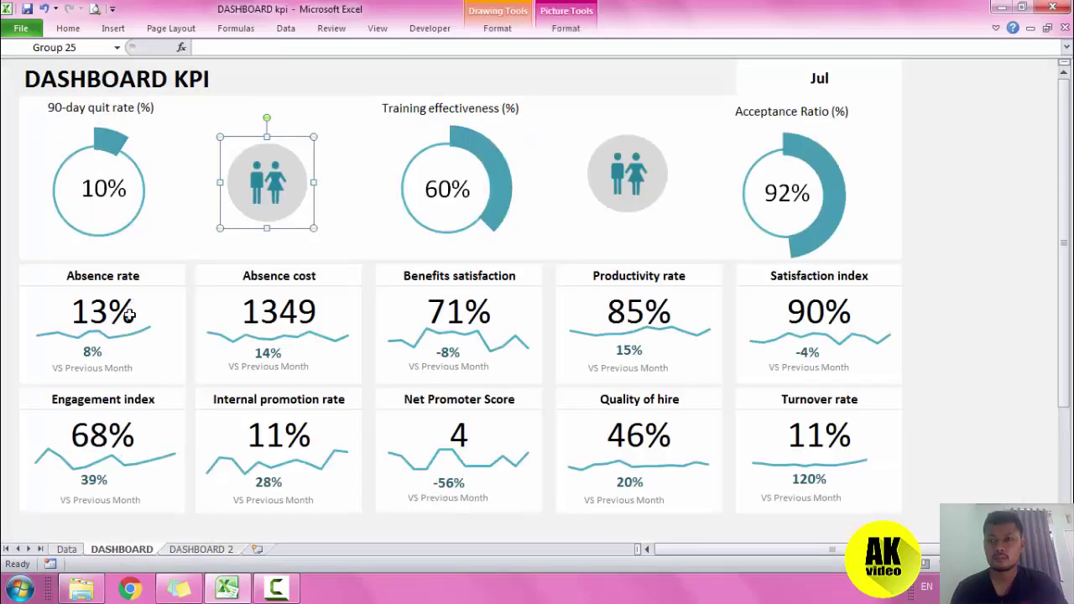
left_click(144, 275)
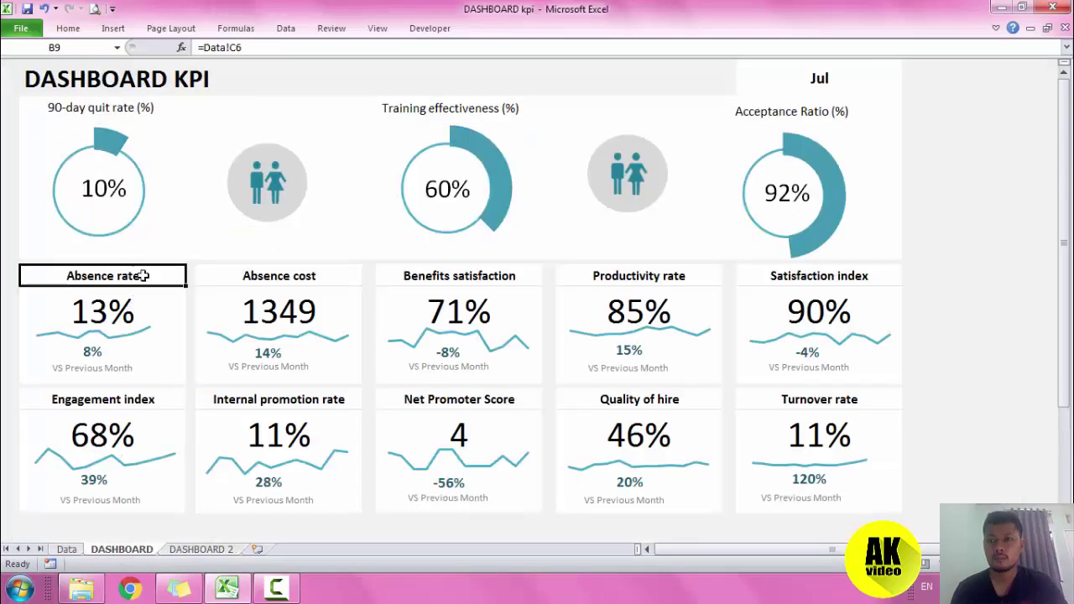
left_click(289, 275)
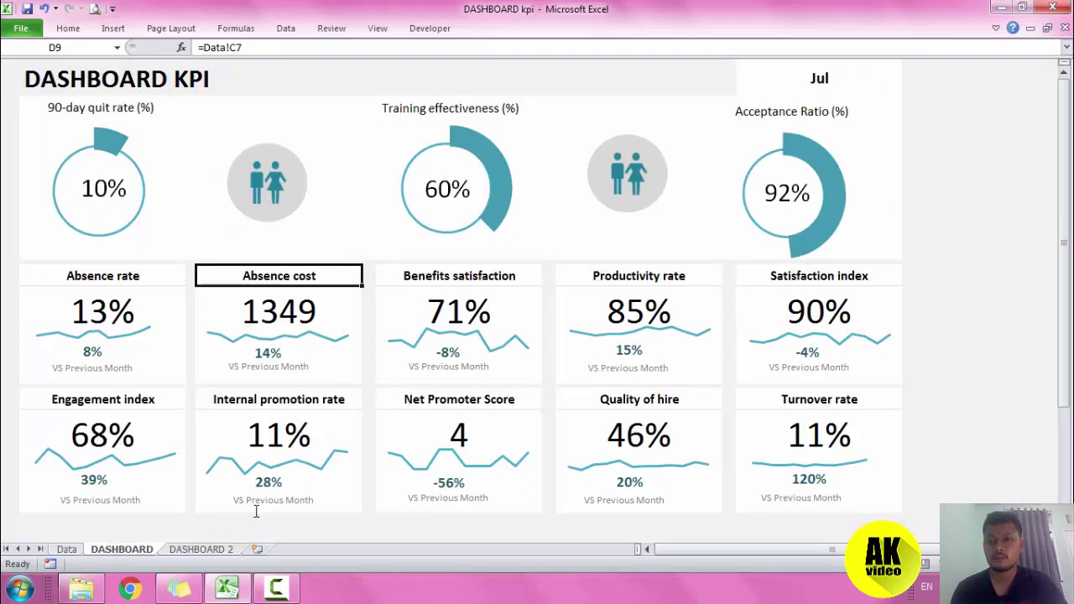
left_click(199, 550)
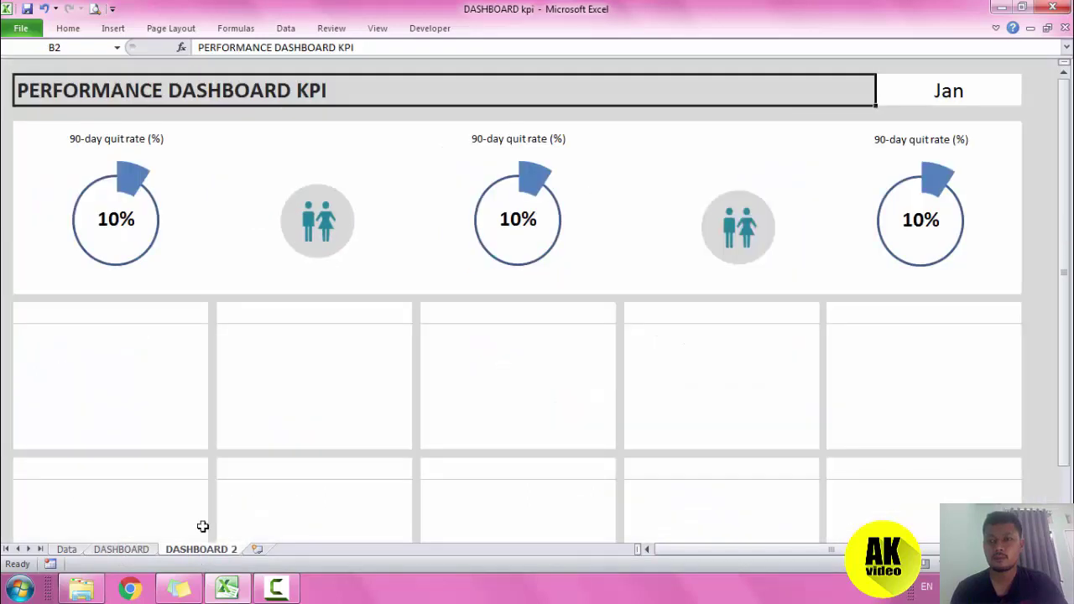
Link the first two tile headers to Data!C6 (Absence rate) and Data!C7 (Absence cost).
left_click(136, 318)
type("=")
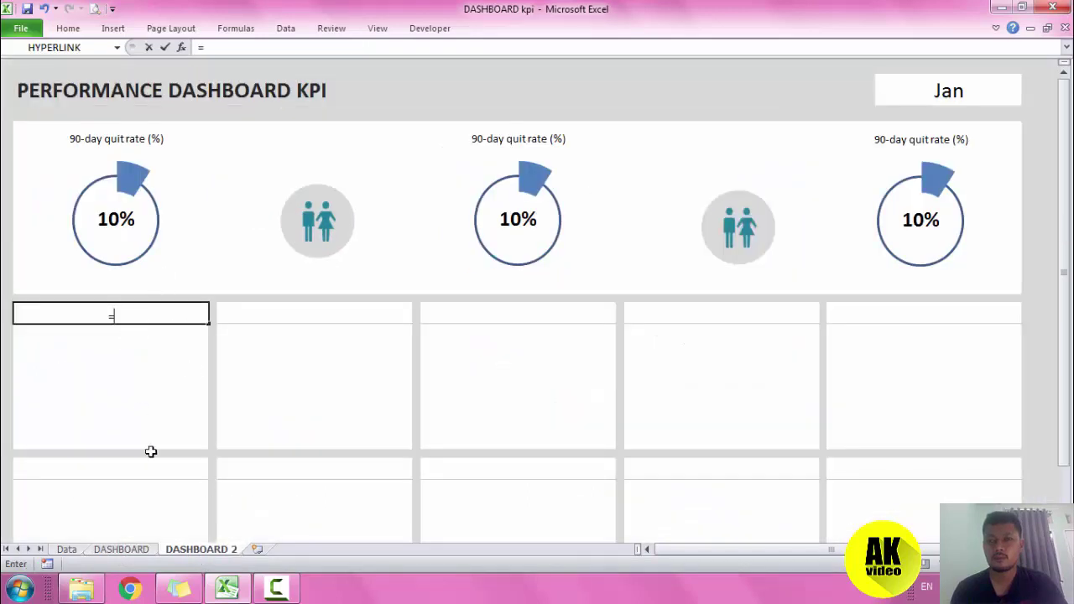
left_click(69, 549)
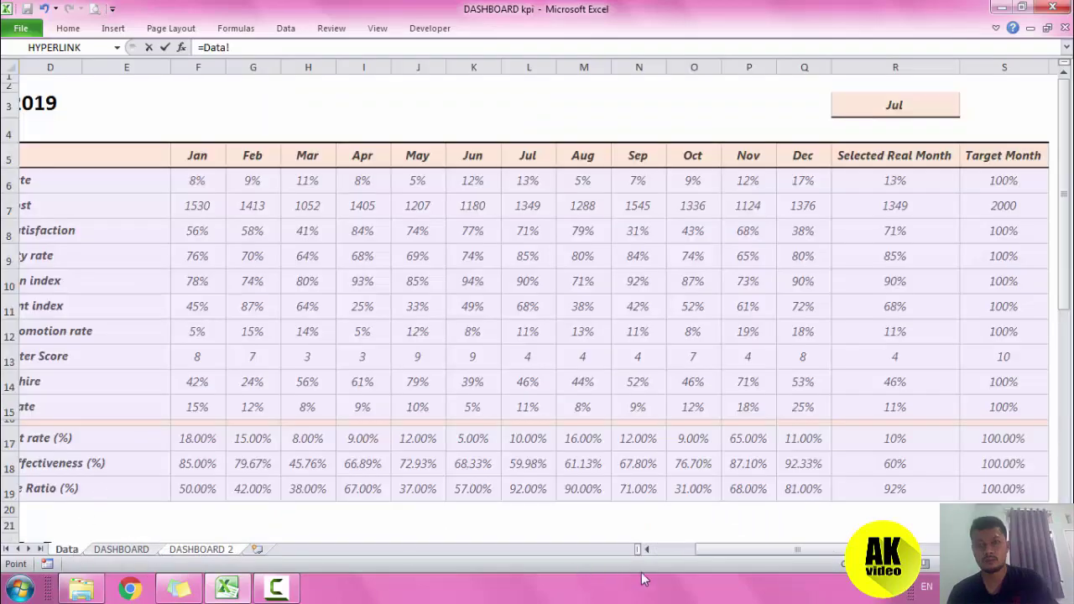
left_click(695, 551)
left_click(231, 181)
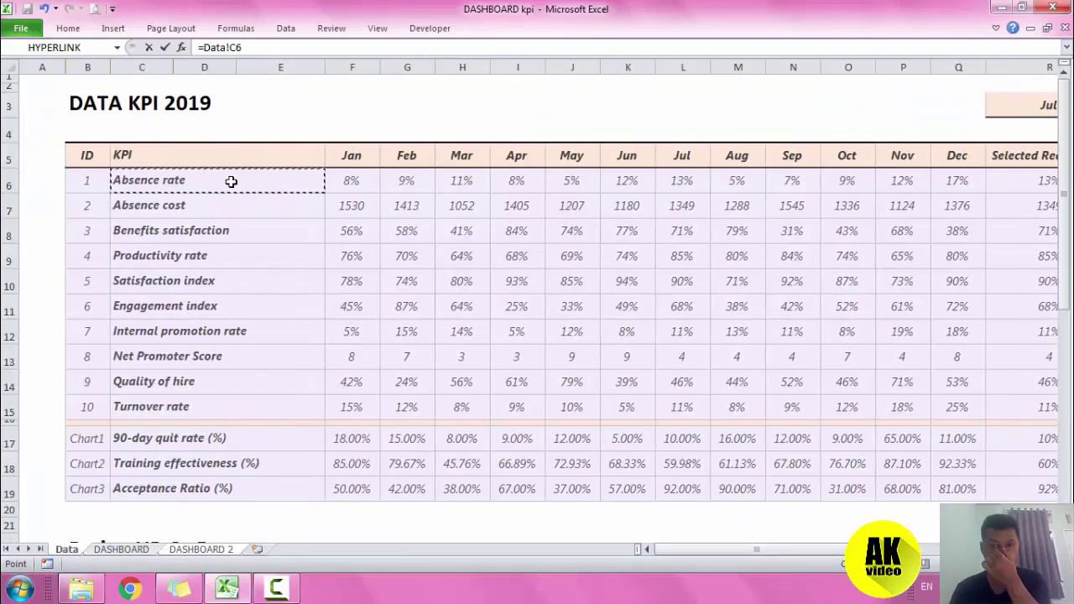
key("Return")
left_click(309, 315)
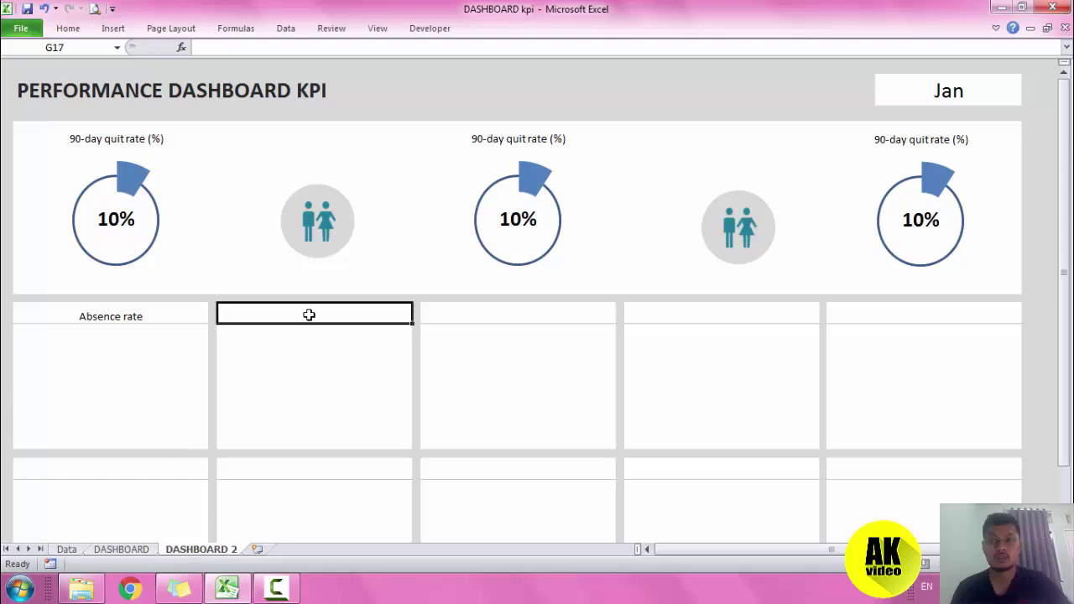
type("=")
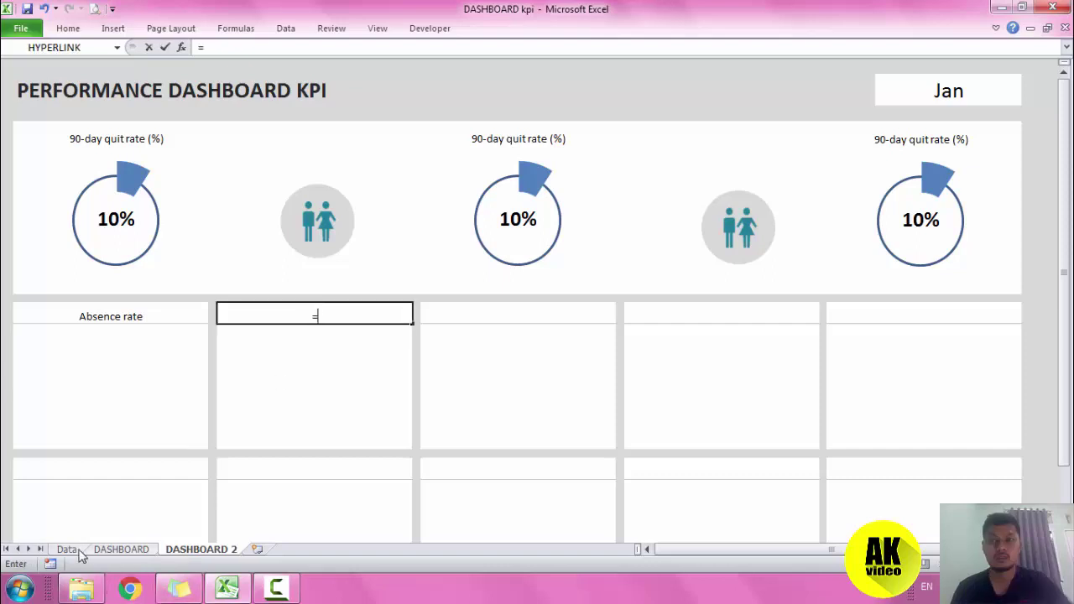
left_click(66, 550)
left_click(205, 209)
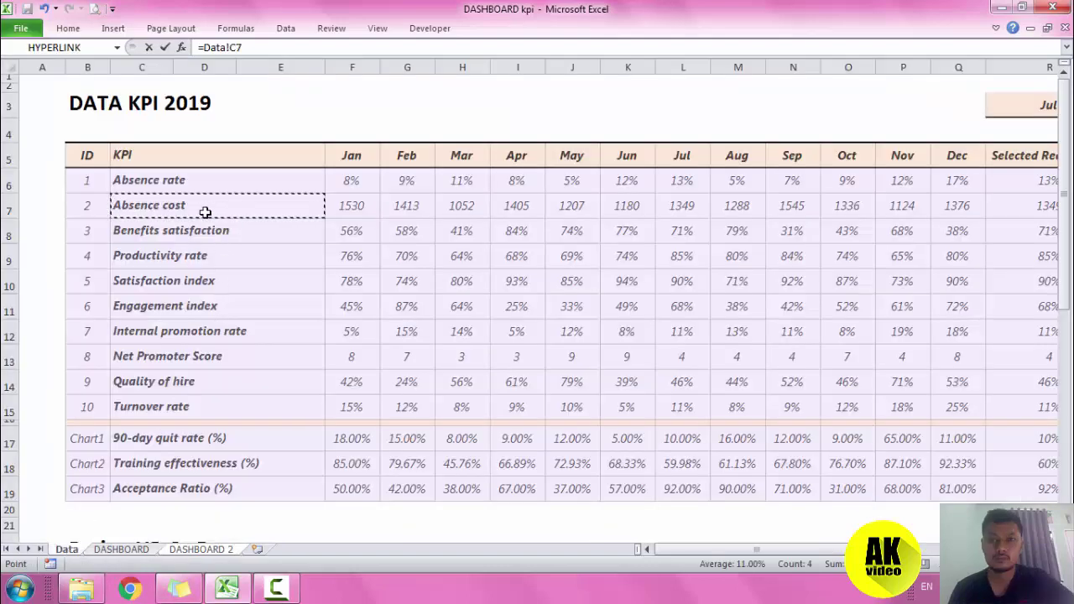
key("Return")
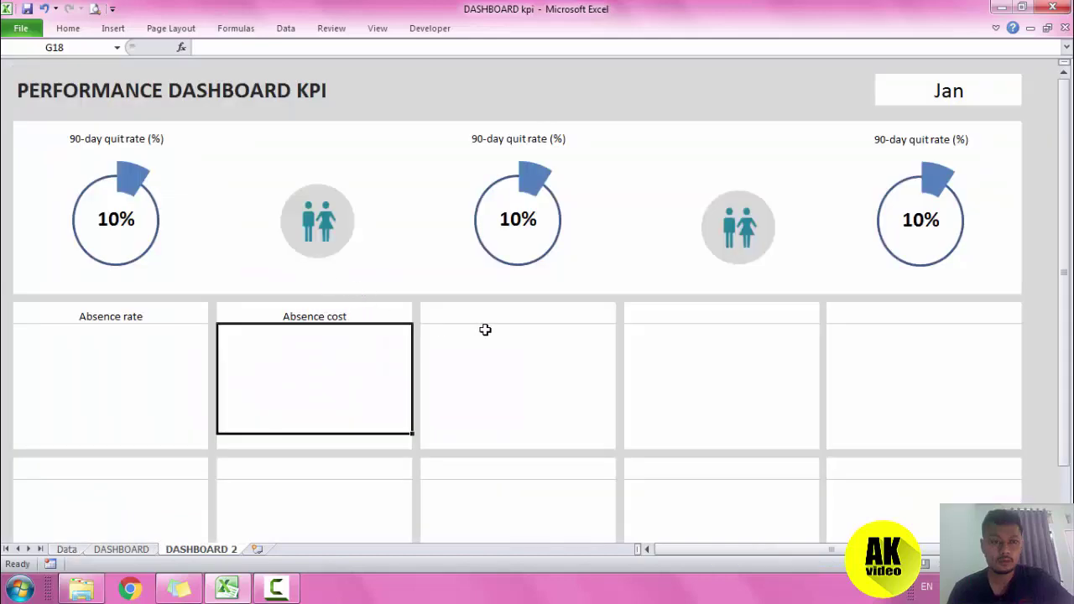
Link the third and fourth headers to Benefits satisfaction (C8) and Productivity rate (C9).
left_click(485, 330)
left_click(476, 313)
type("=")
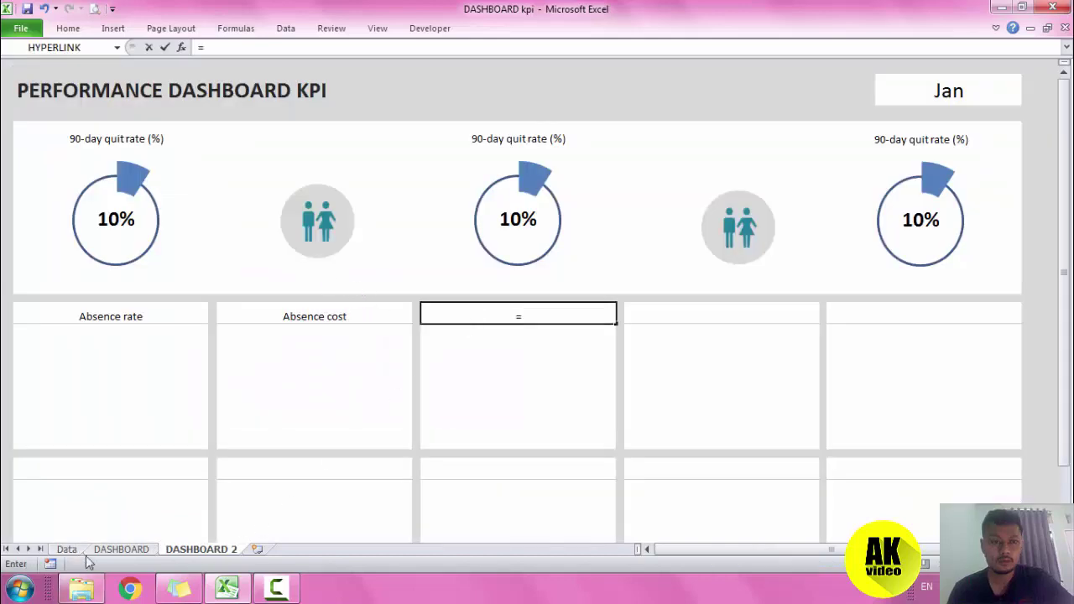
left_click(68, 549)
left_click(148, 235)
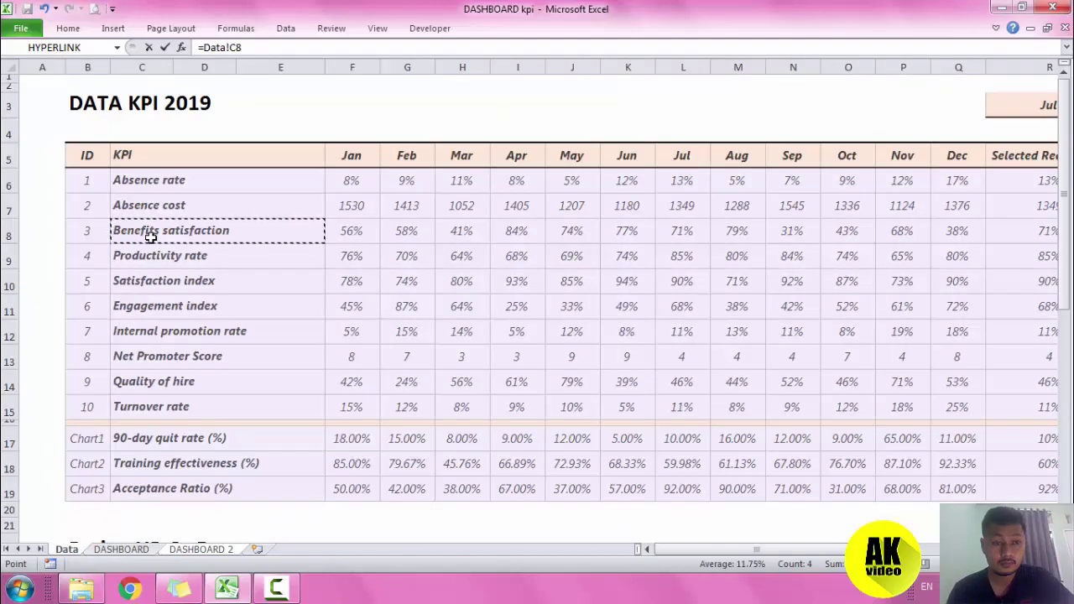
key("Return")
left_click(712, 303)
type("=")
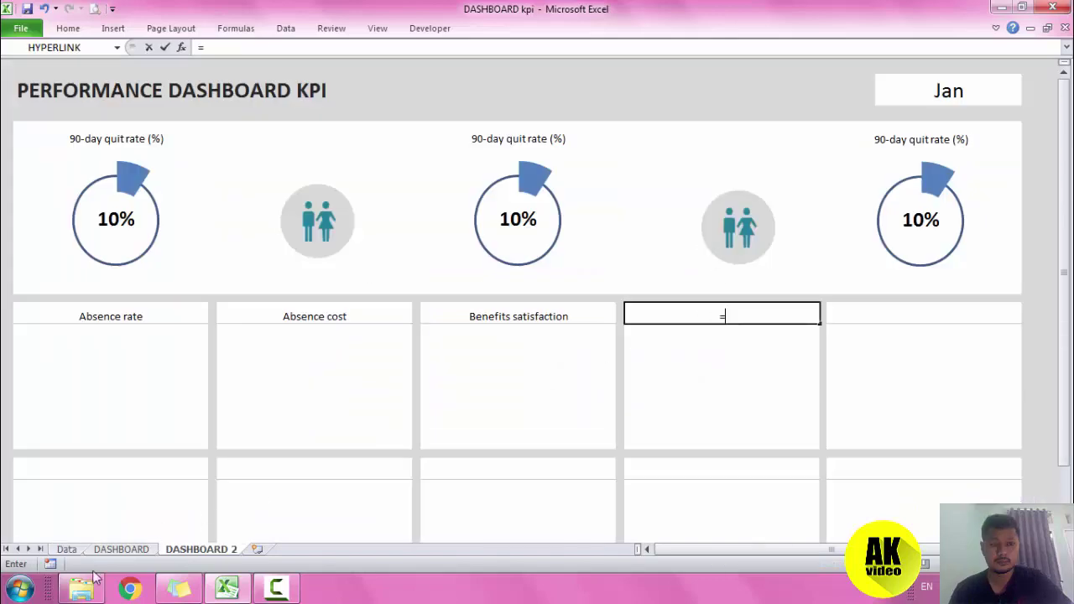
left_click(68, 548)
left_click(141, 255)
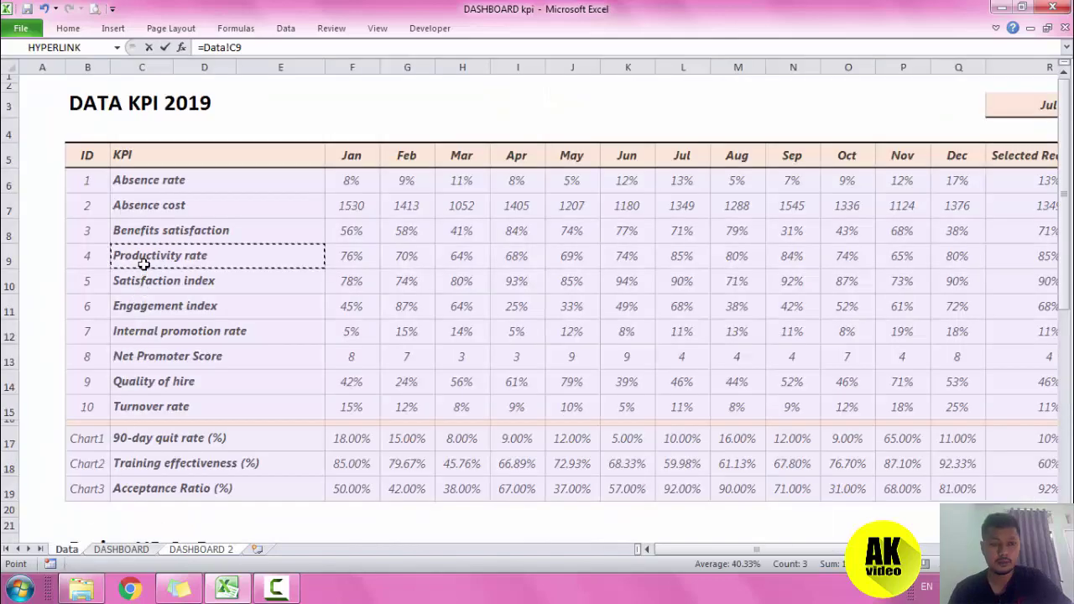
key("Return")
Link the fifth tile header to Satisfaction index in Data!C10.
left_click(850, 318)
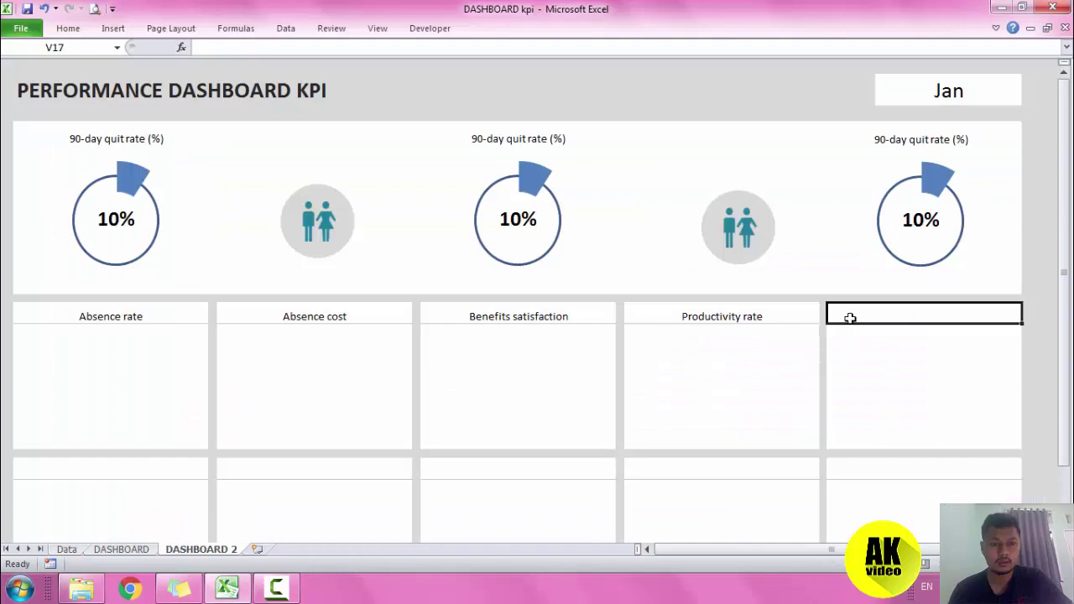
type("=")
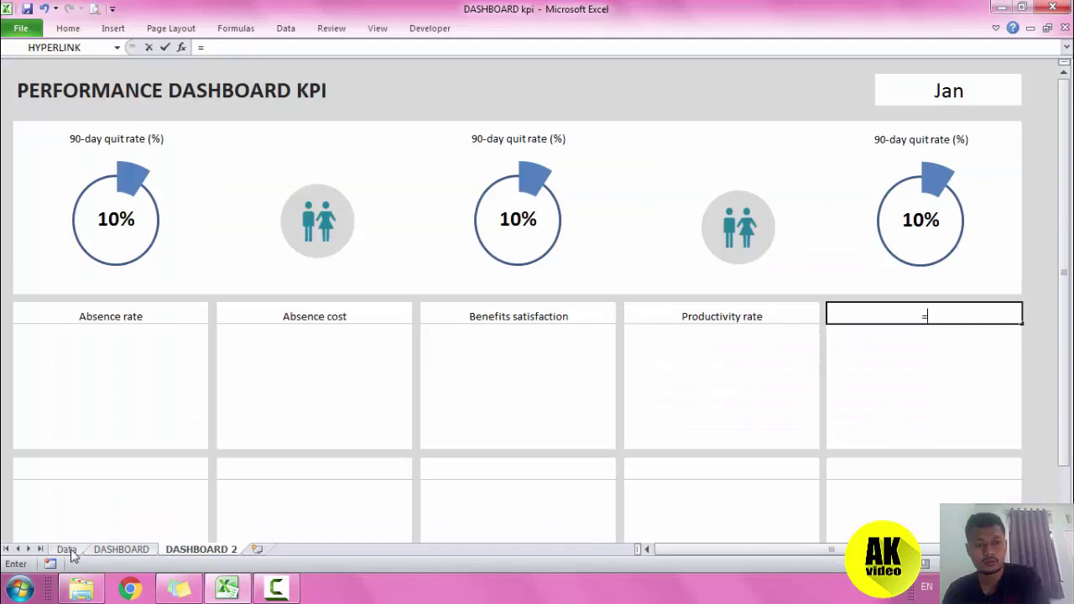
left_click(66, 548)
left_click(157, 283)
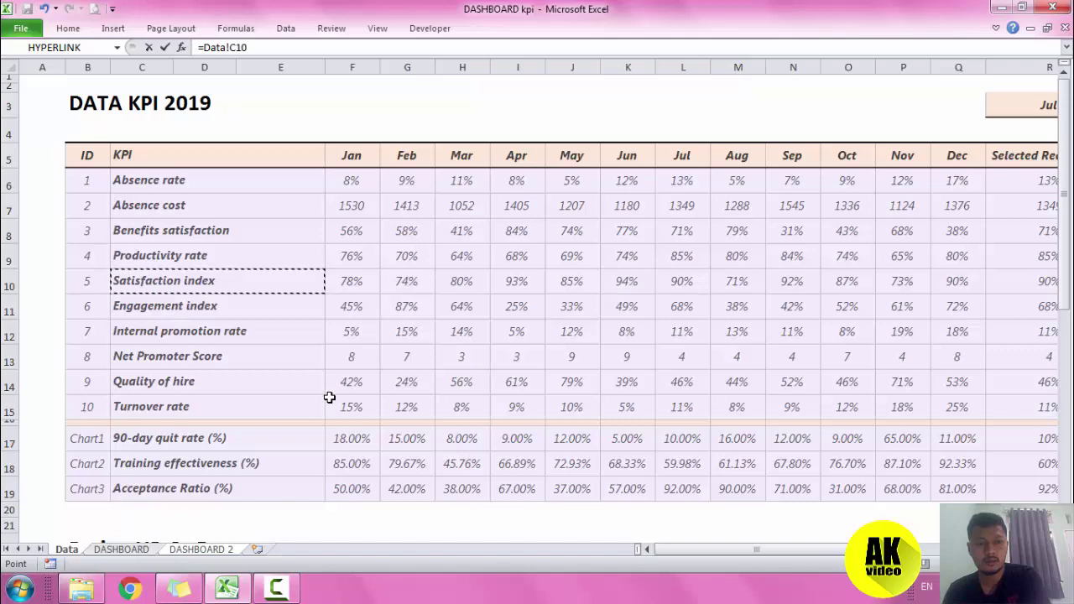
key("Return")
Link the first second-row tile heading to the Data sheet, initially to Satisfaction index (C10).
left_click(184, 470)
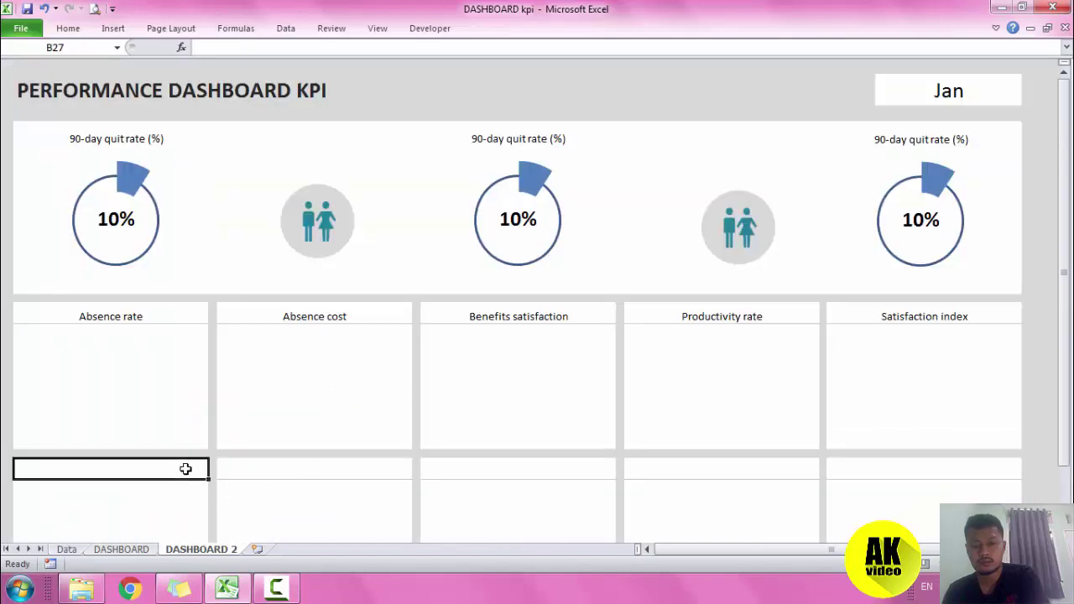
type("=")
left_click(66, 548)
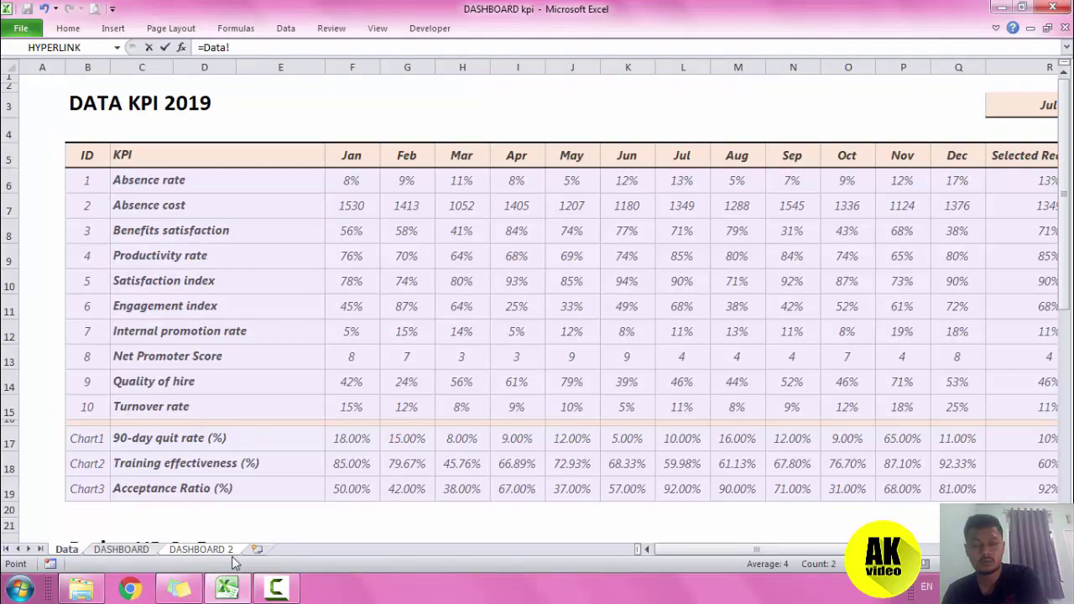
left_click(198, 550)
left_click(269, 464)
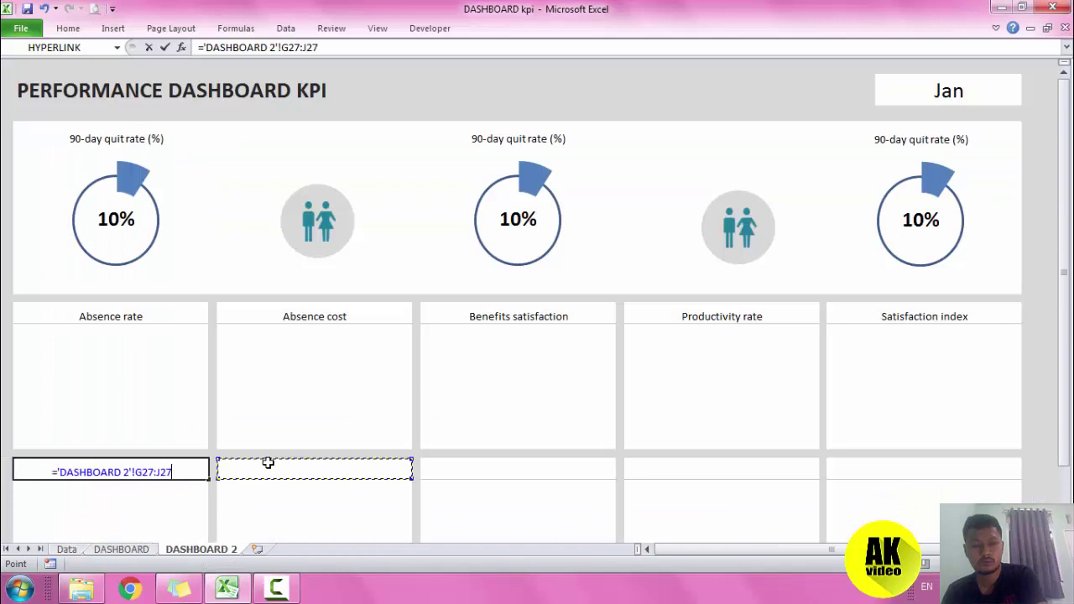
left_click(163, 48)
type("=")
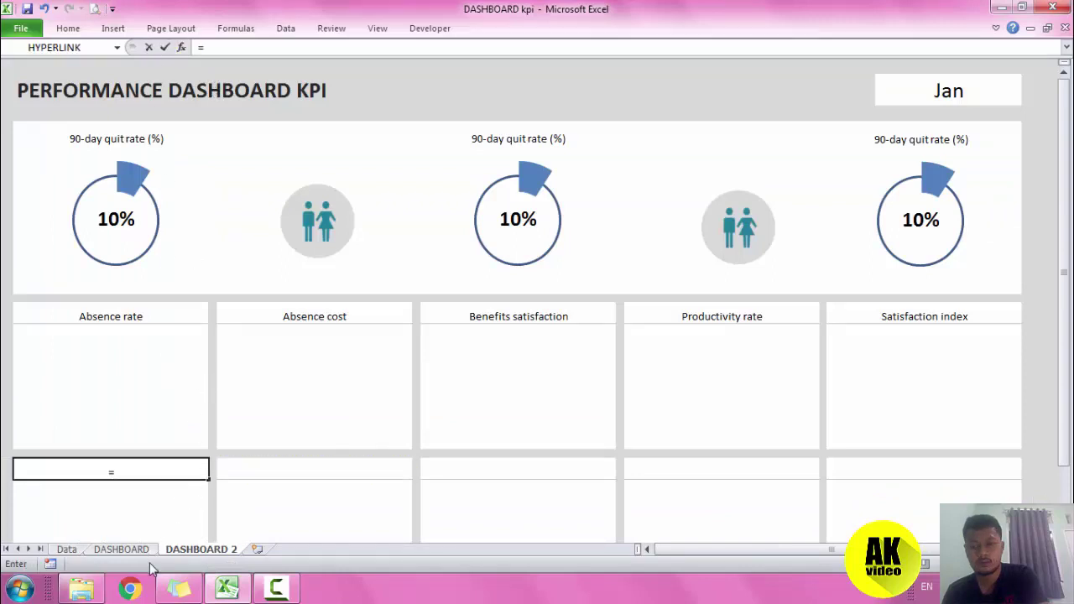
left_click(67, 549)
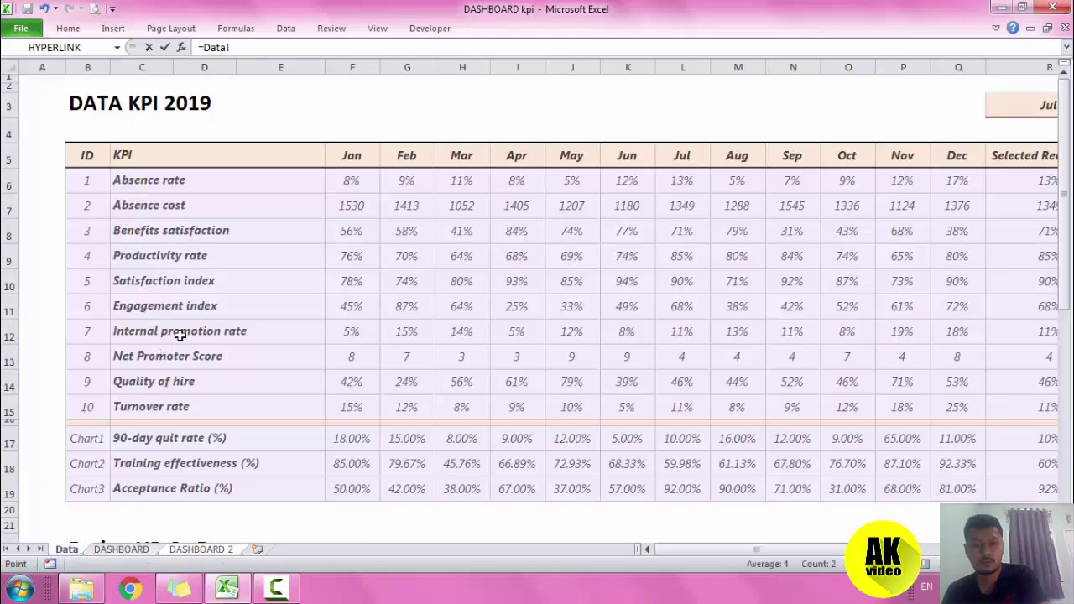
left_click(191, 281)
key("Return")
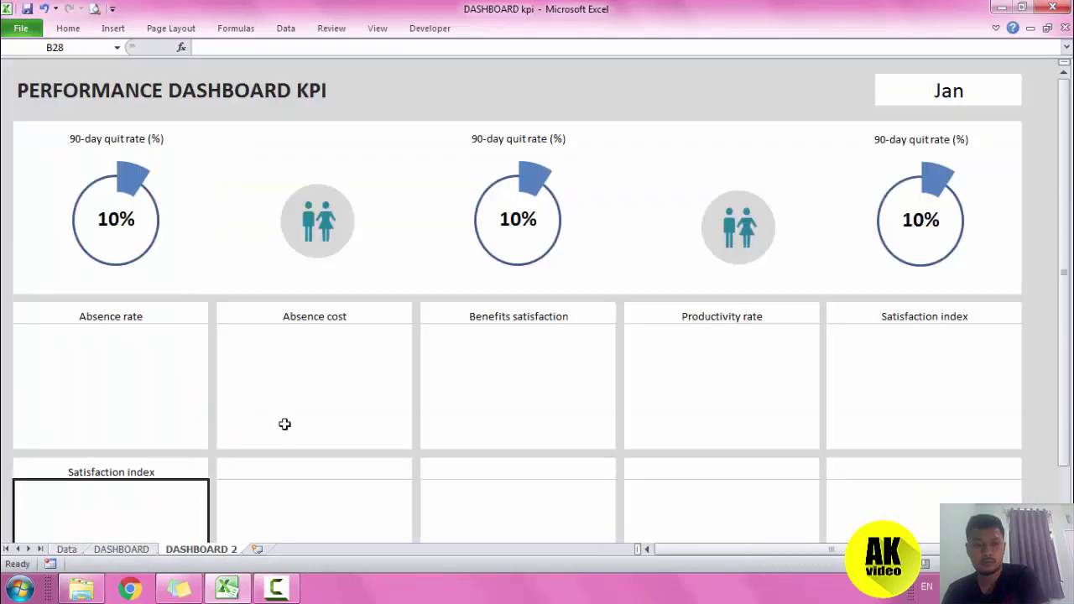
Relink that heading to the Internal promotion rate name on the Data sheet.
left_click(278, 472)
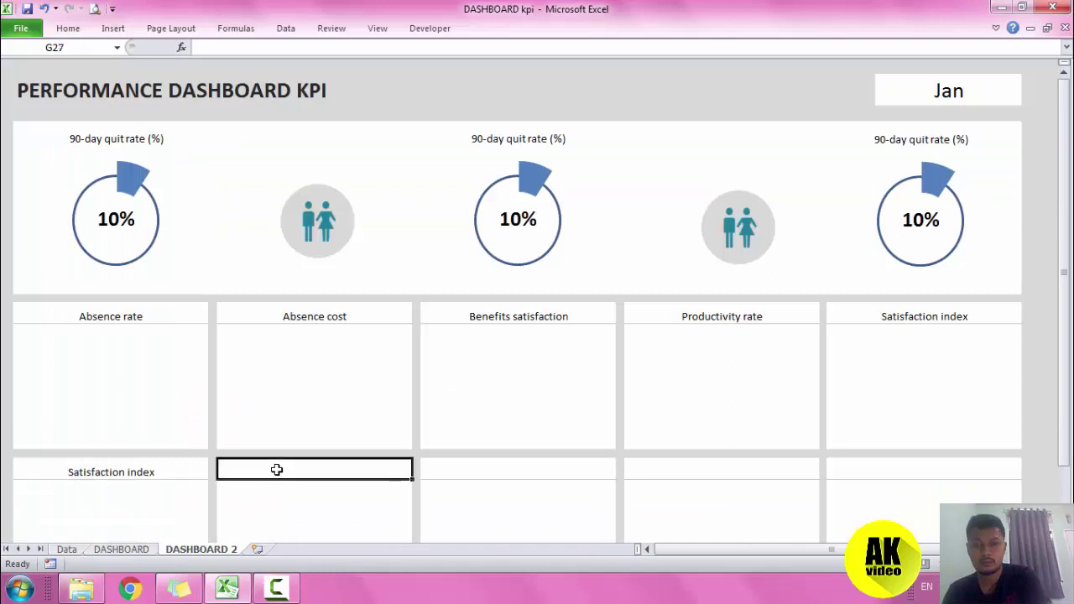
left_click(144, 472)
type("=")
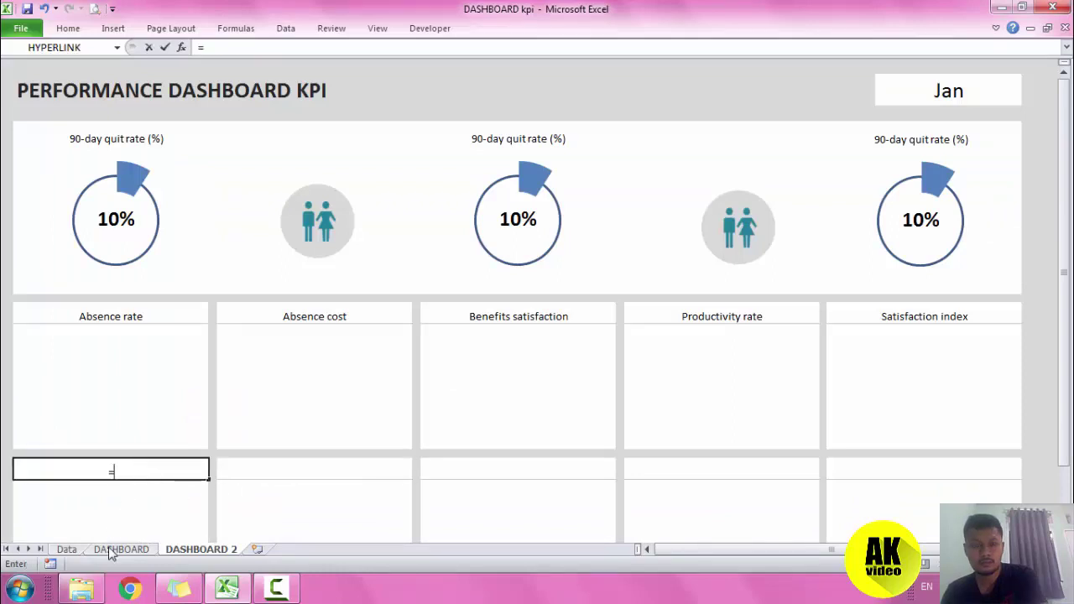
left_click(66, 549)
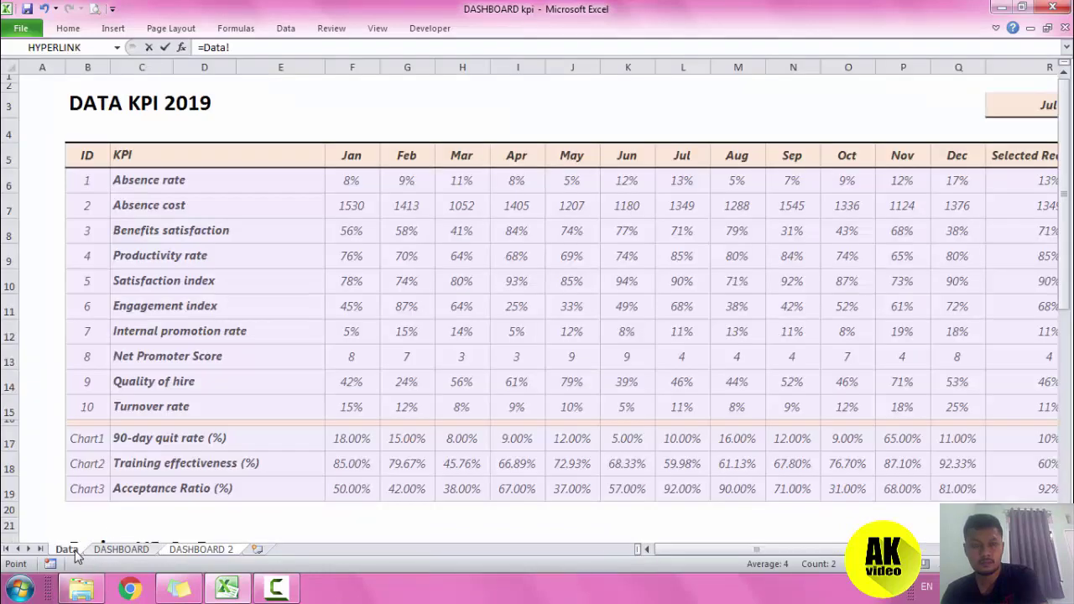
left_click(178, 331)
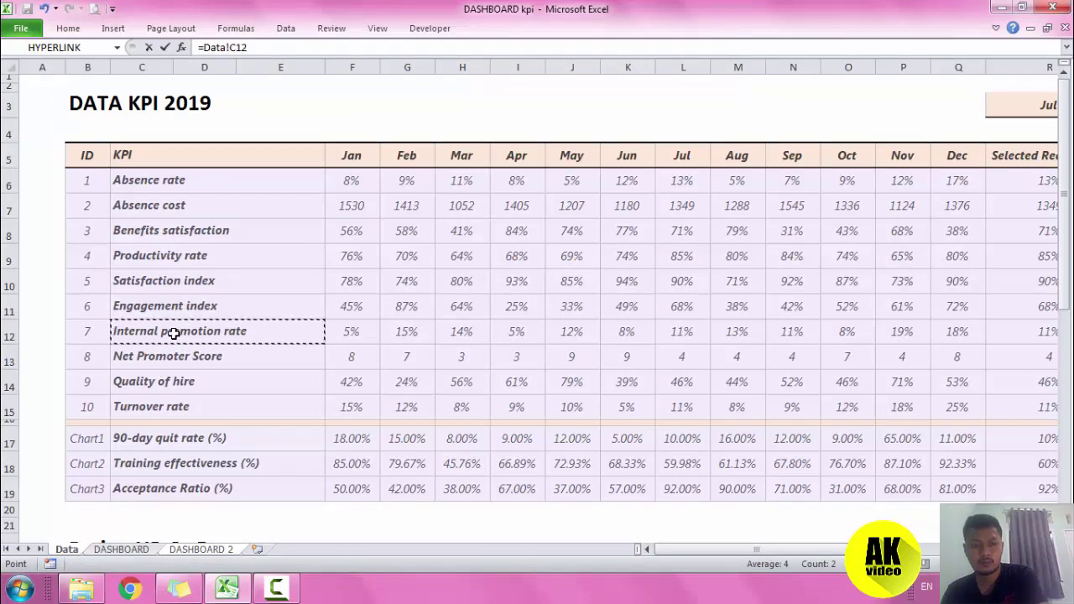
key("Return")
Change the heading formula to =Data!C11 for Engagement index, then start retyping it.
left_click(162, 464)
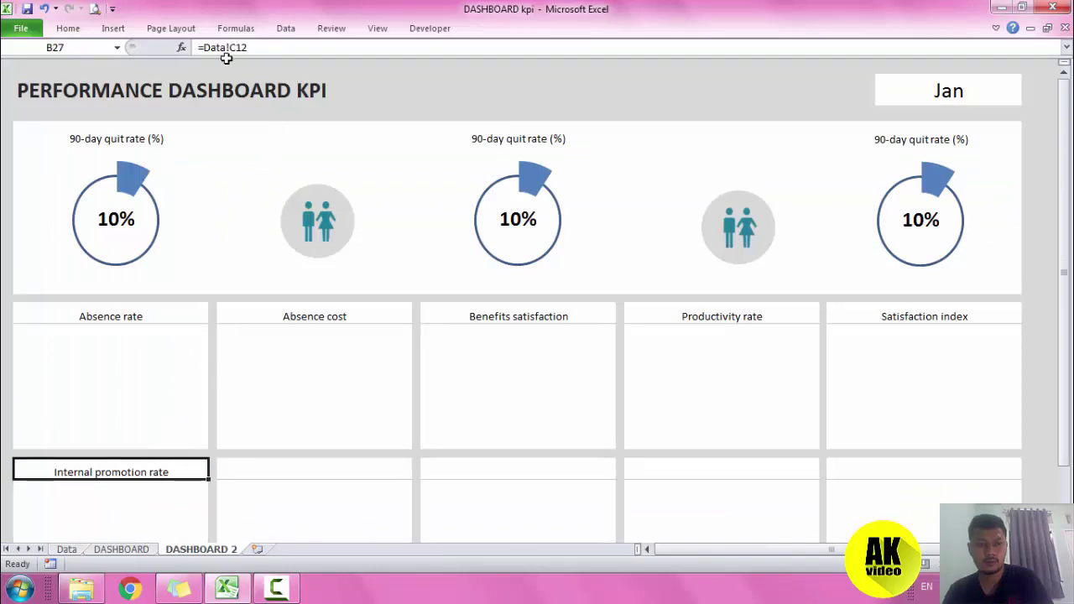
left_click(270, 45)
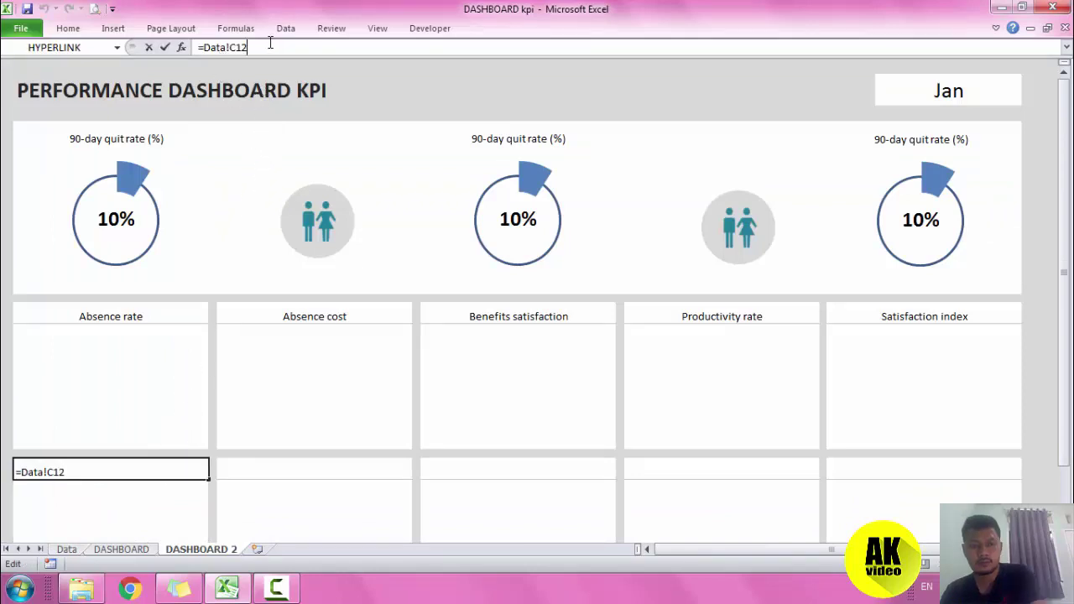
type("1")
key("Return")
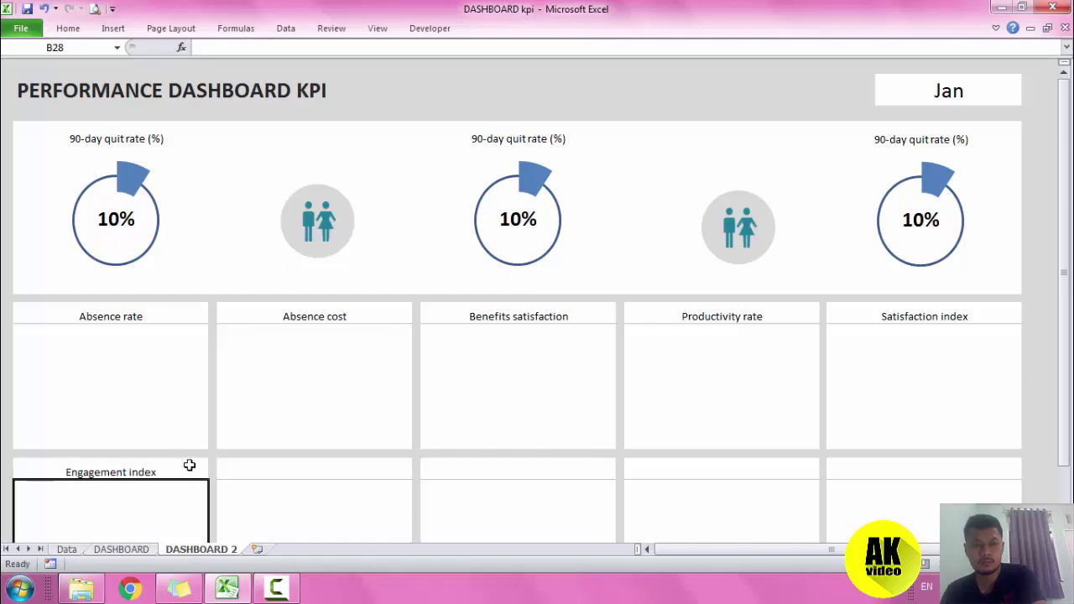
left_click(182, 461)
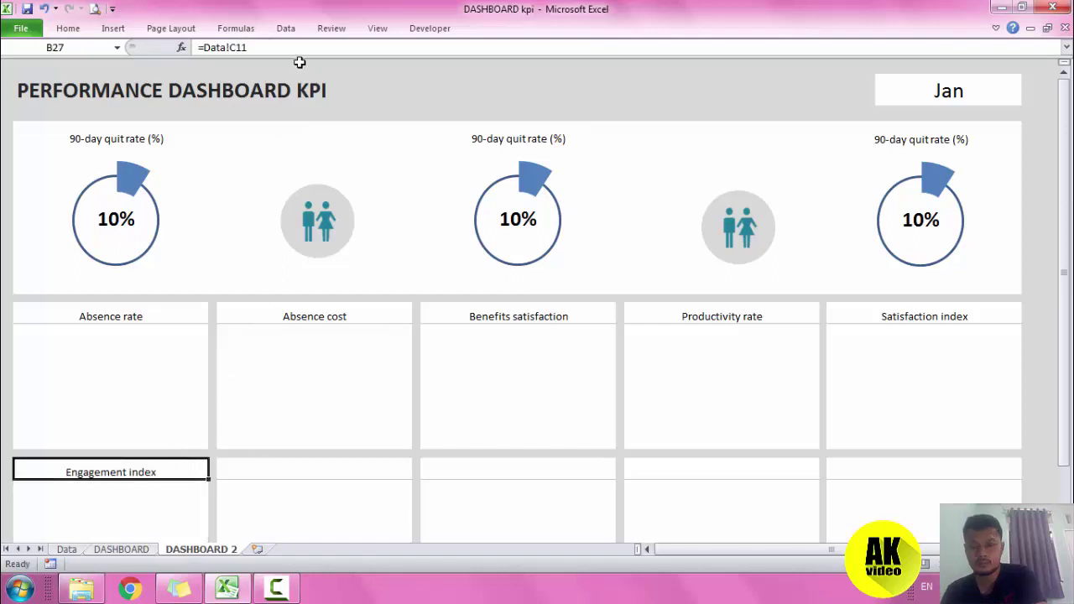
left_click_drag(250, 47, 199, 47)
type("'")
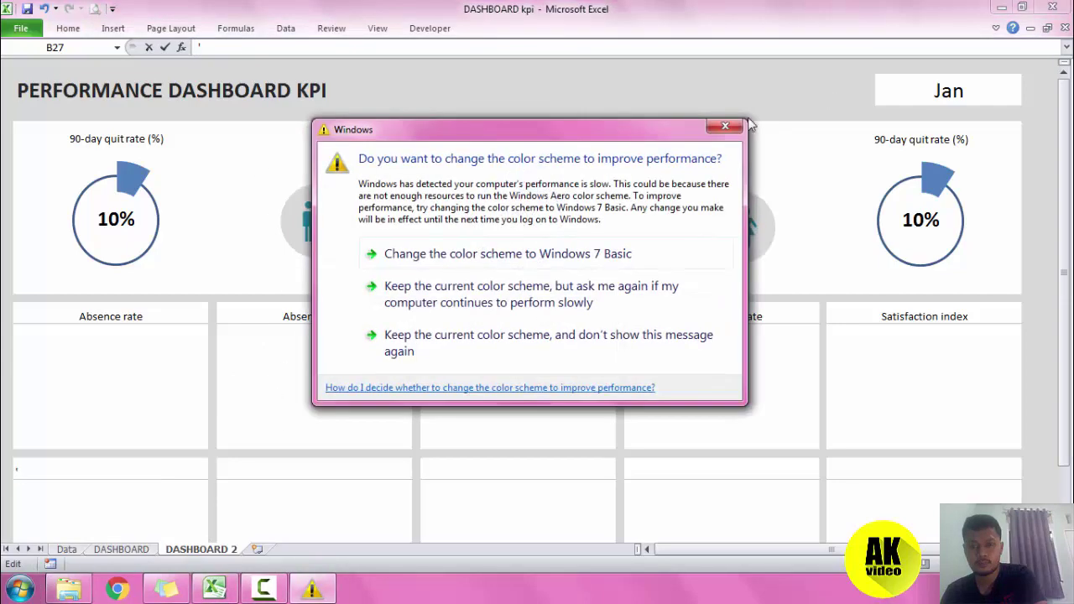
Dismiss the colour-scheme prompt and undo the accidental edit, restoring Engagement index.
left_click(725, 126)
left_click(362, 380)
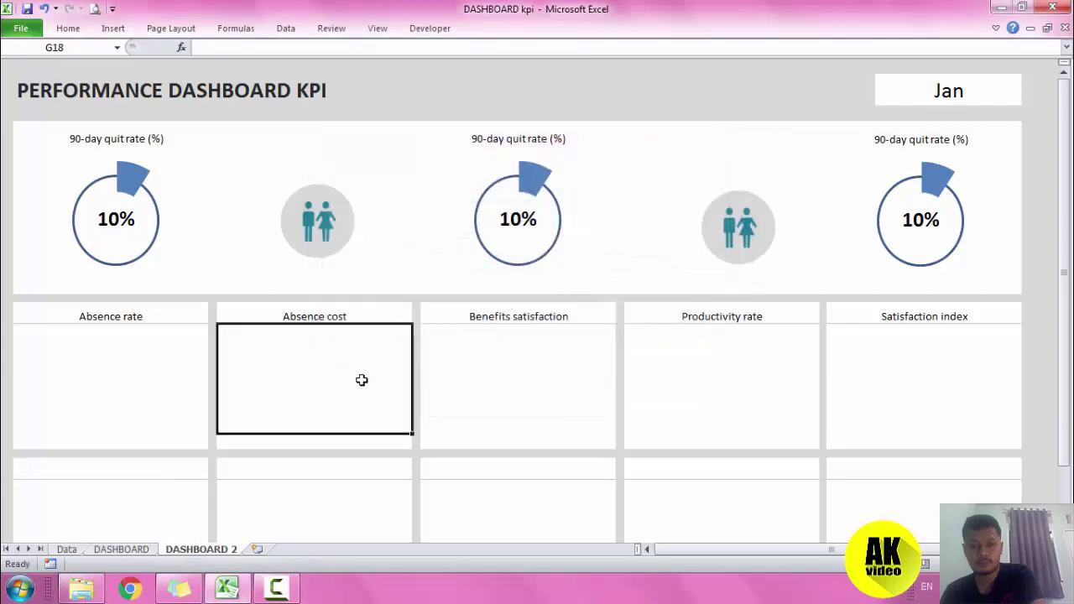
key("ctrl+z")
left_click(361, 466)
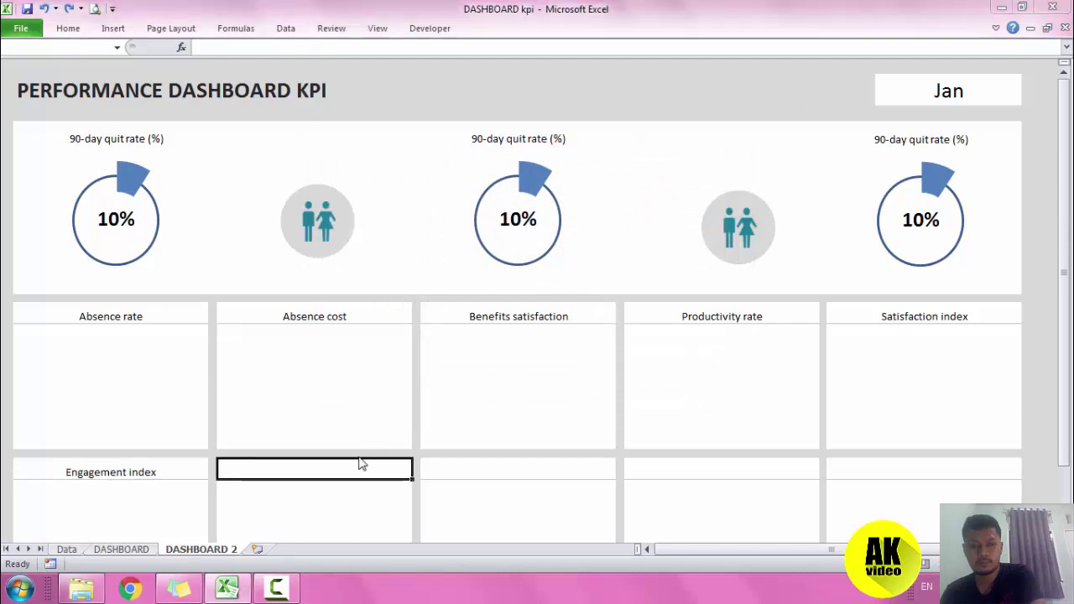
key("ctrl+v")
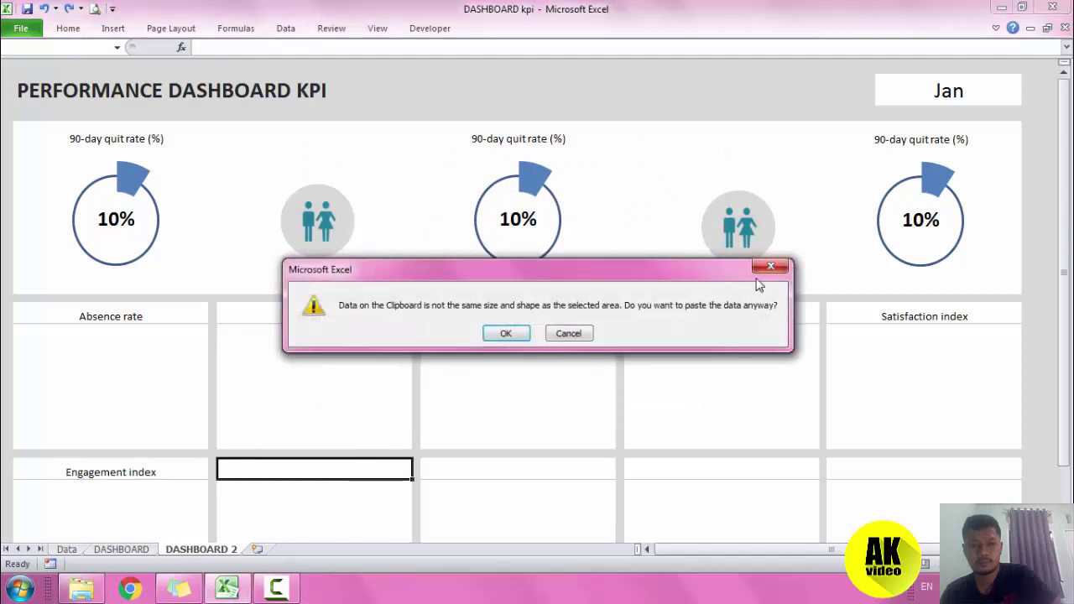
left_click(768, 268)
Copy the Engagement index title to the next tile and change its reference to C12 (Internal promotion rate).
left_click(74, 472)
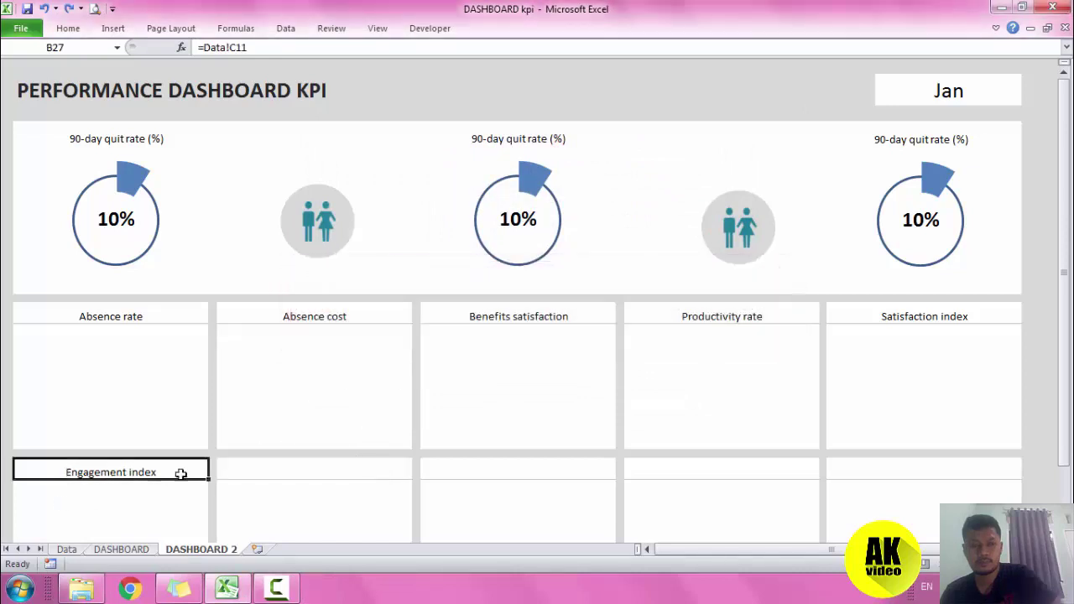
key("ctrl+c")
left_click(242, 474)
key("ctrl+v")
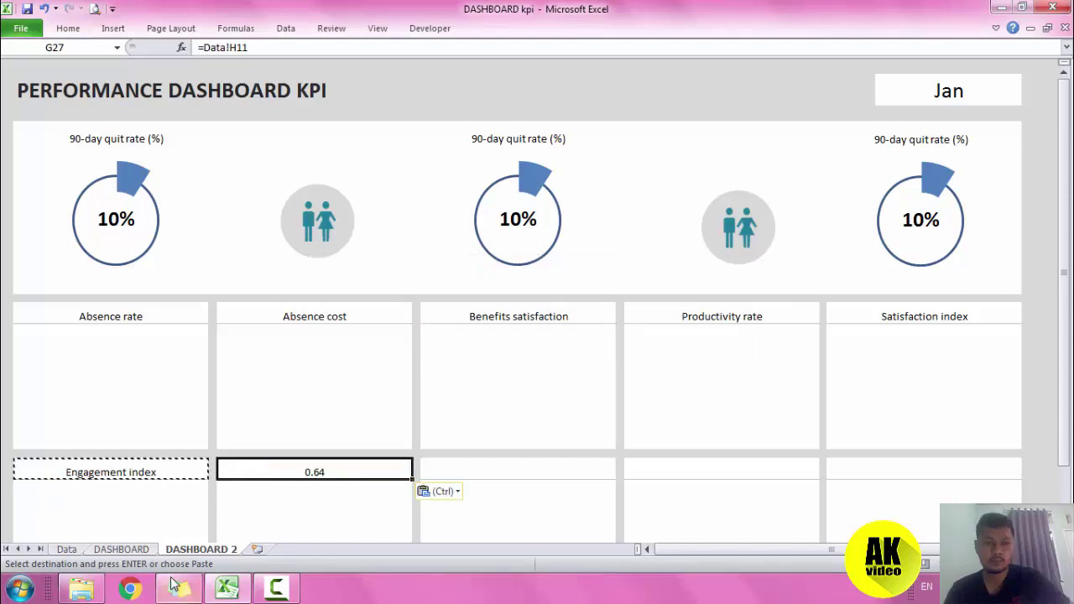
left_click(118, 466)
left_click(347, 466)
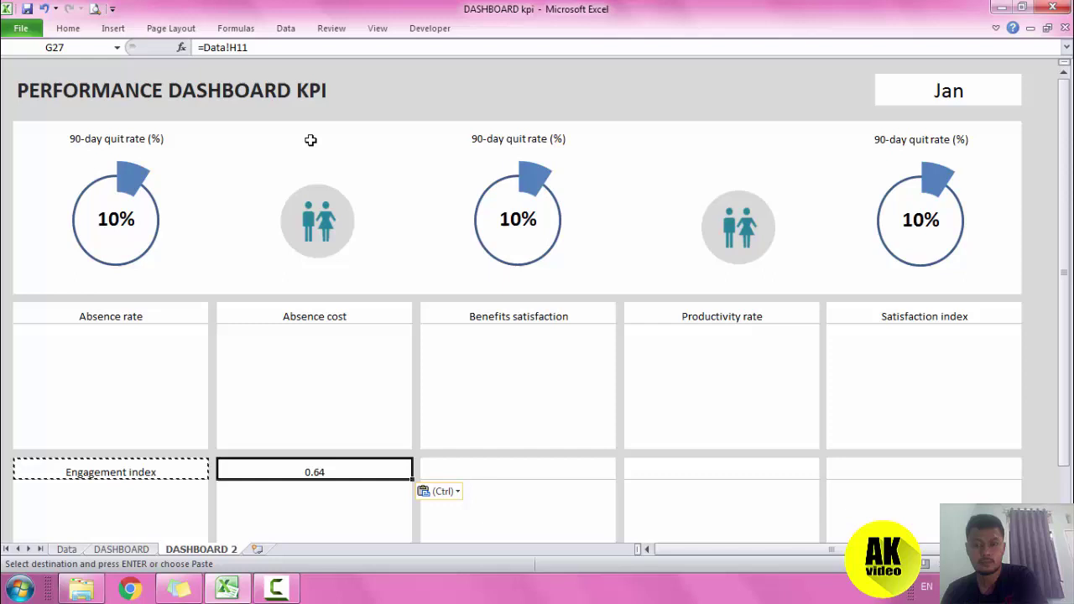
left_click(243, 48)
left_click_drag(229, 47, 231, 48)
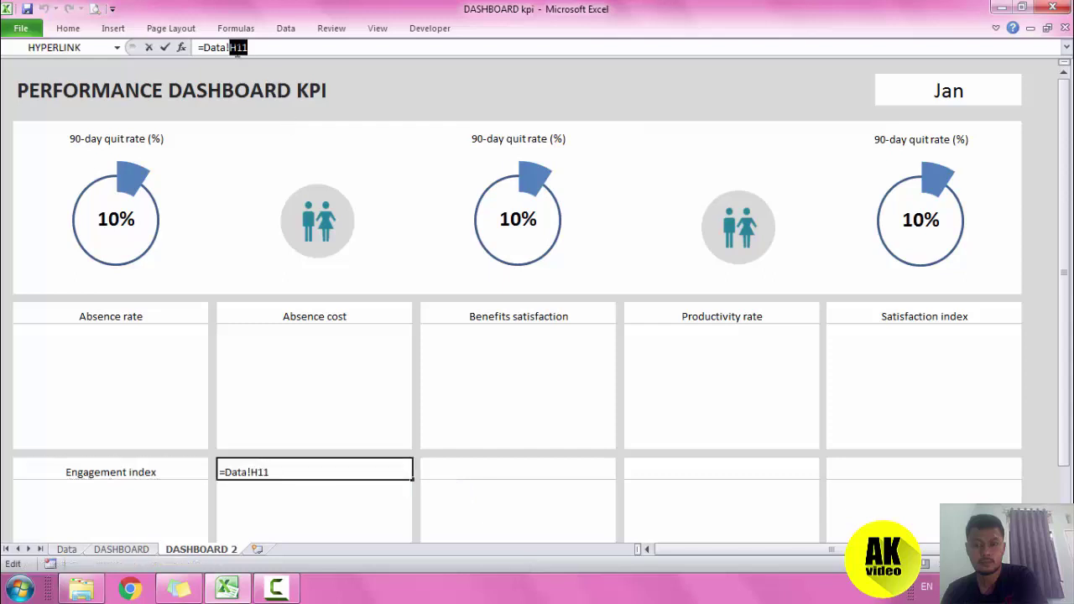
type("C12")
key("Return")
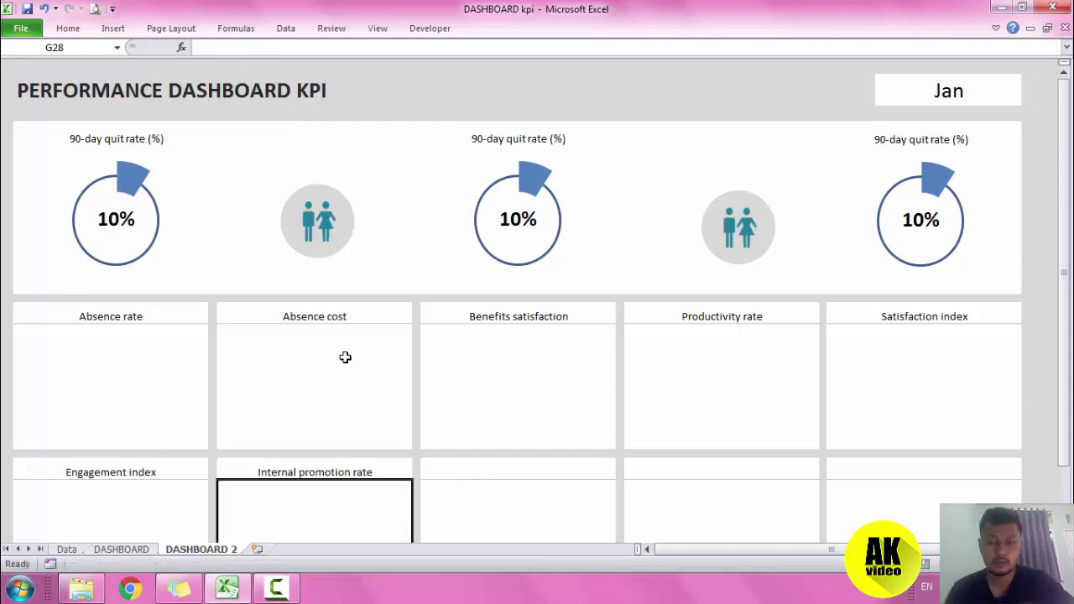
Check which Data rows hold Engagement index and Internal promotion rate.
scroll(344, 358, "down", 2)
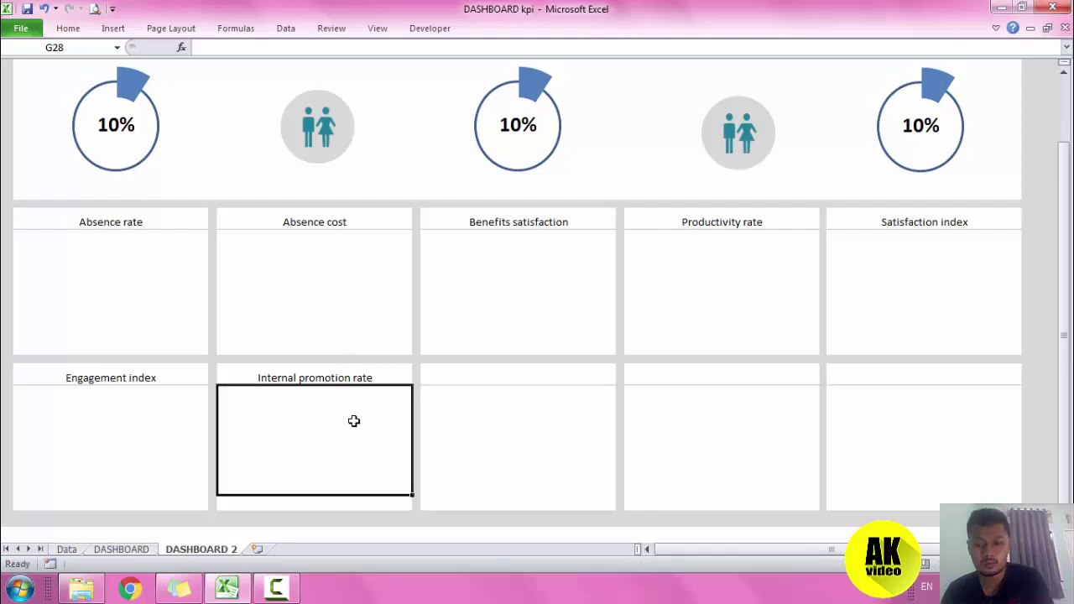
left_click(330, 368)
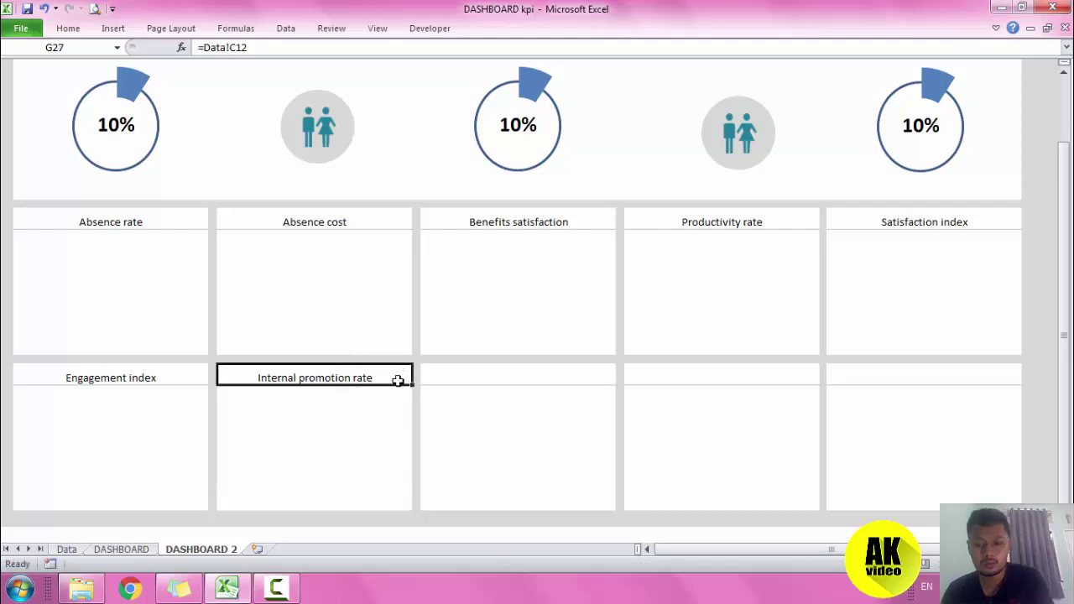
left_click(452, 371)
type("=")
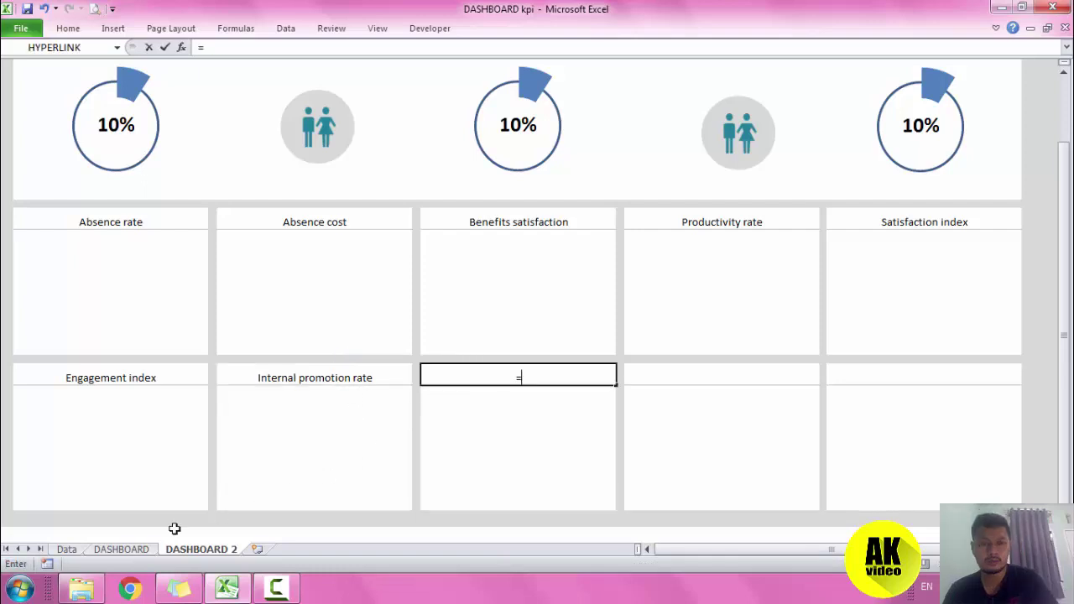
left_click(66, 548)
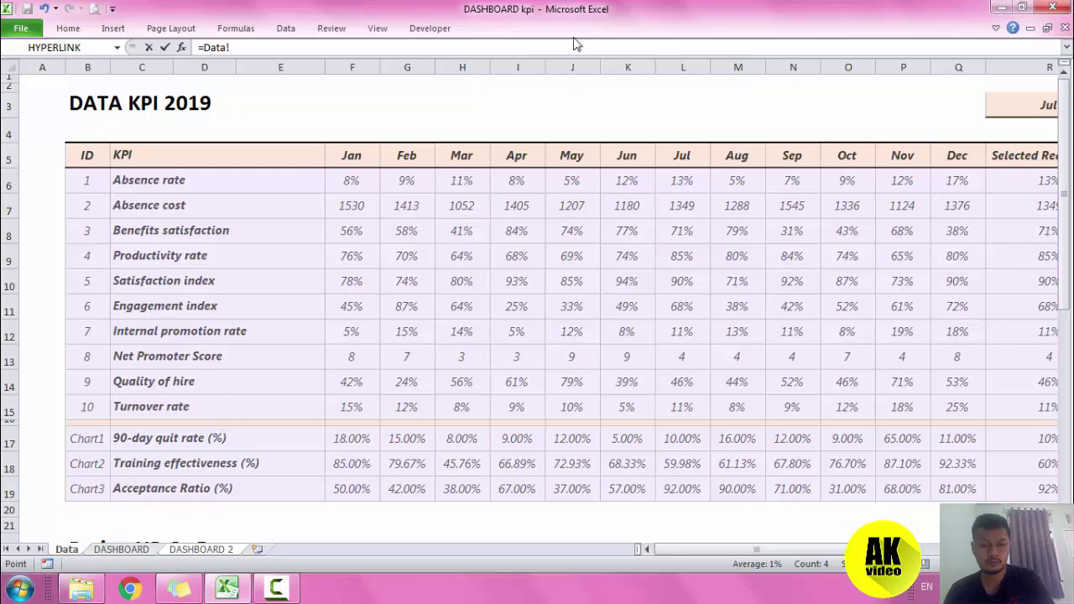
left_click(148, 48)
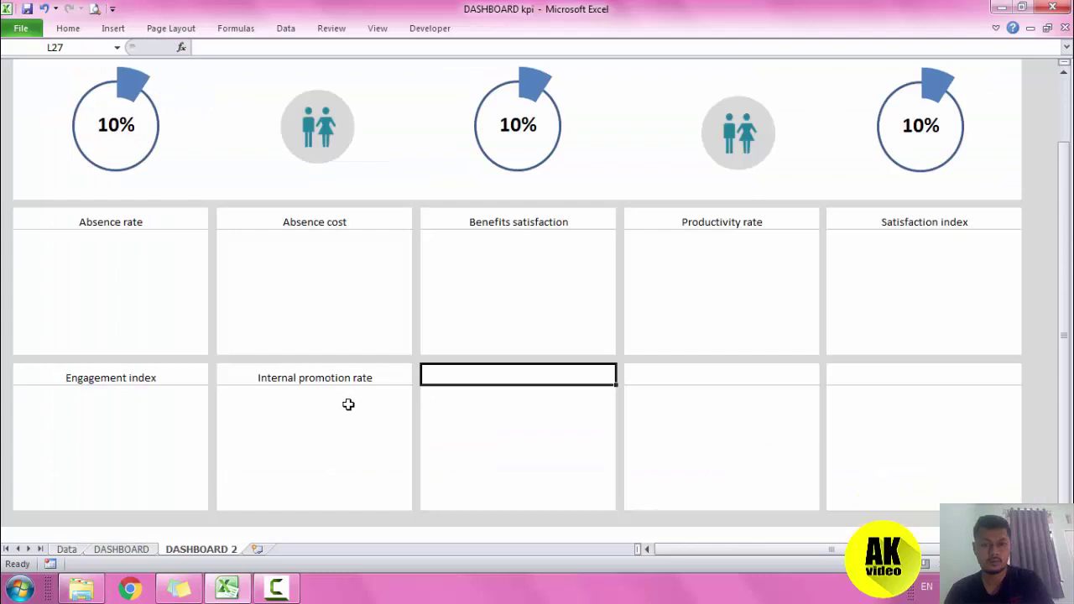
left_click(66, 548)
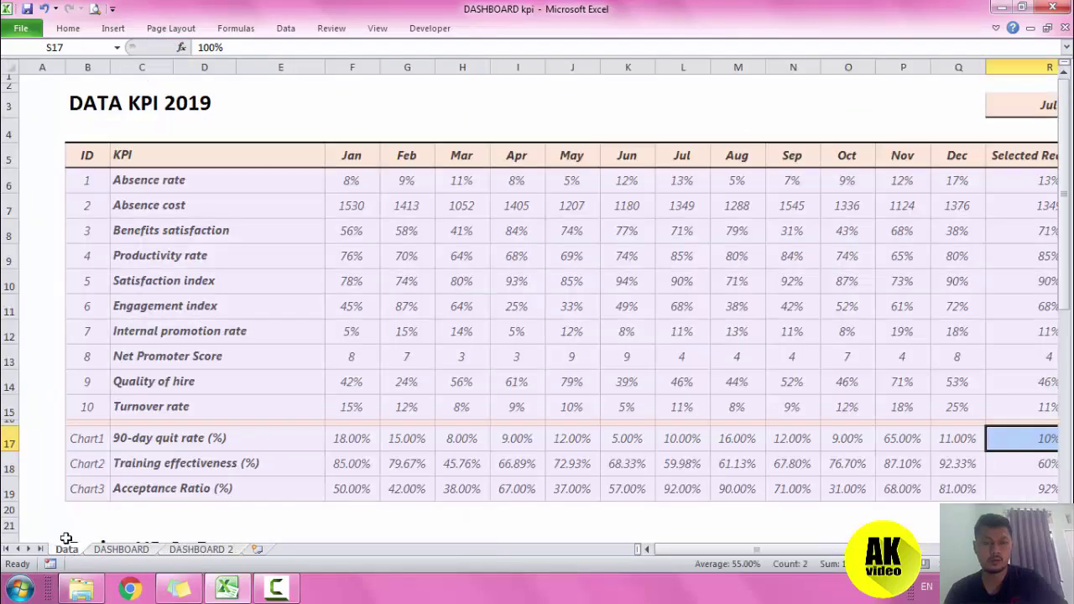
left_click(182, 311)
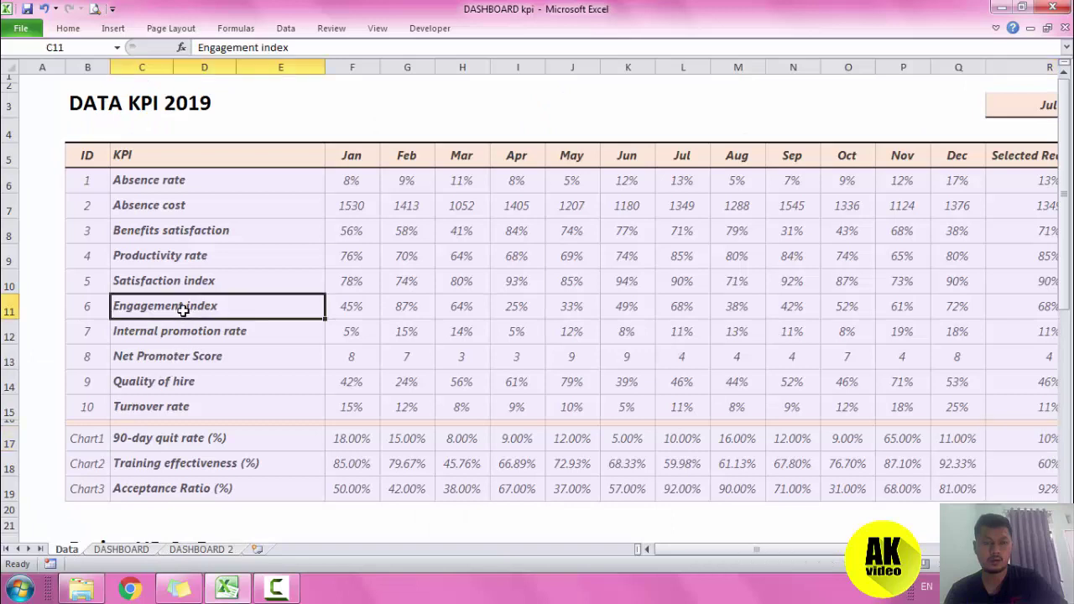
left_click(178, 333)
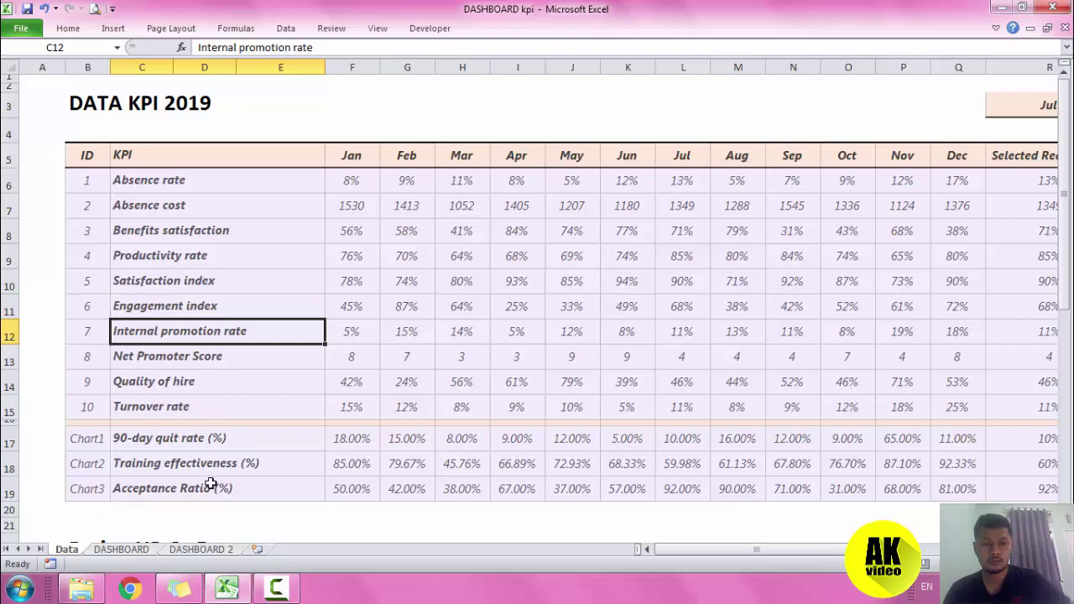
left_click(206, 550)
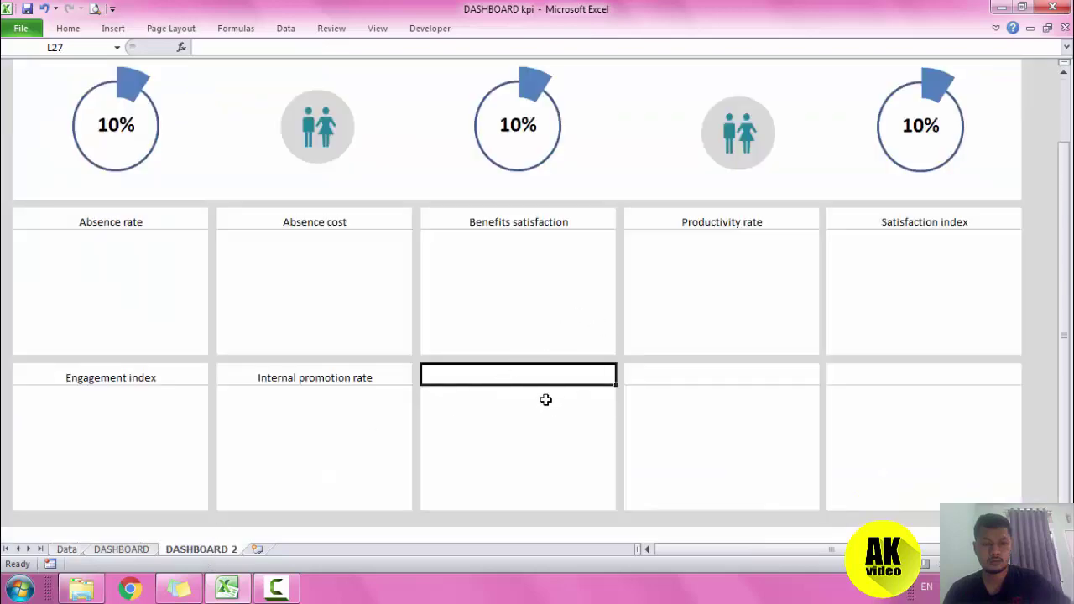
Link the third lower tile's title to Net Promoter Score on the Data sheet.
type("=")
left_click(67, 550)
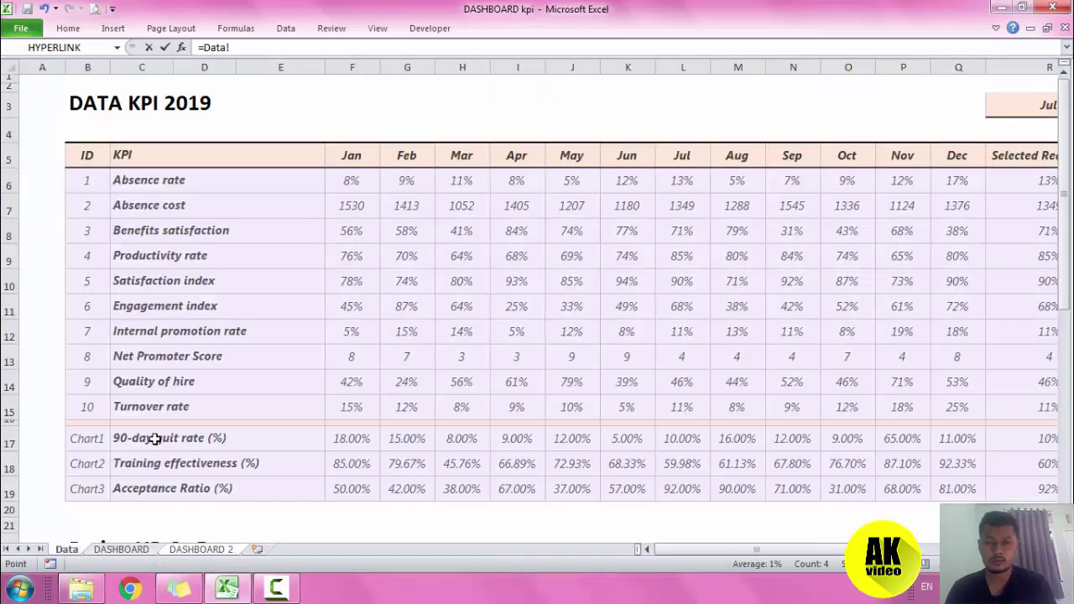
left_click(194, 372)
left_click(192, 358)
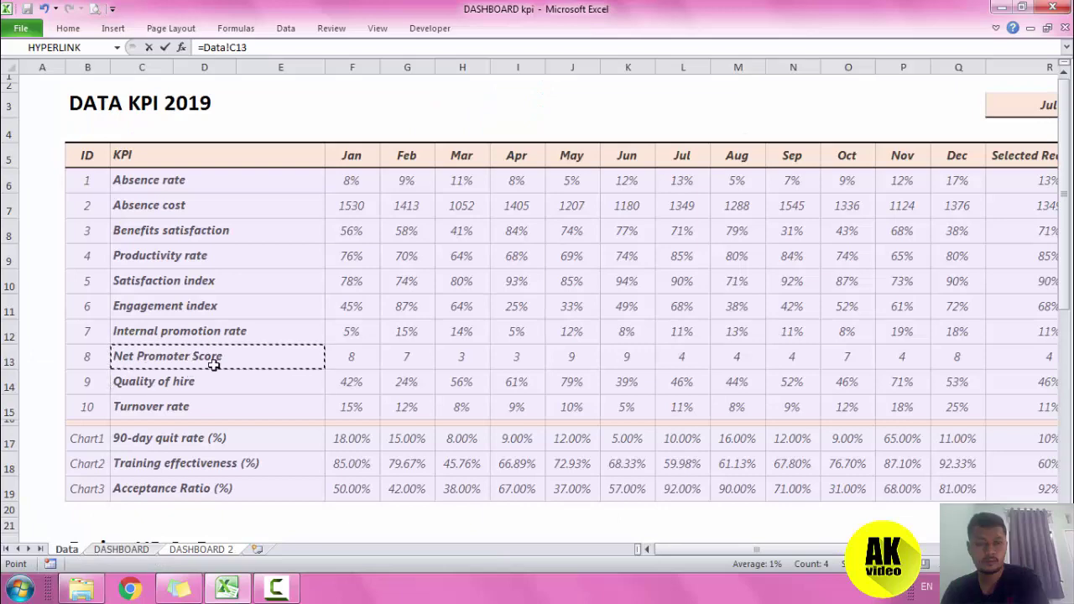
key("Return")
Link the last two lower tile titles to Quality of hire and Turnover rate.
left_click(678, 369)
type("=")
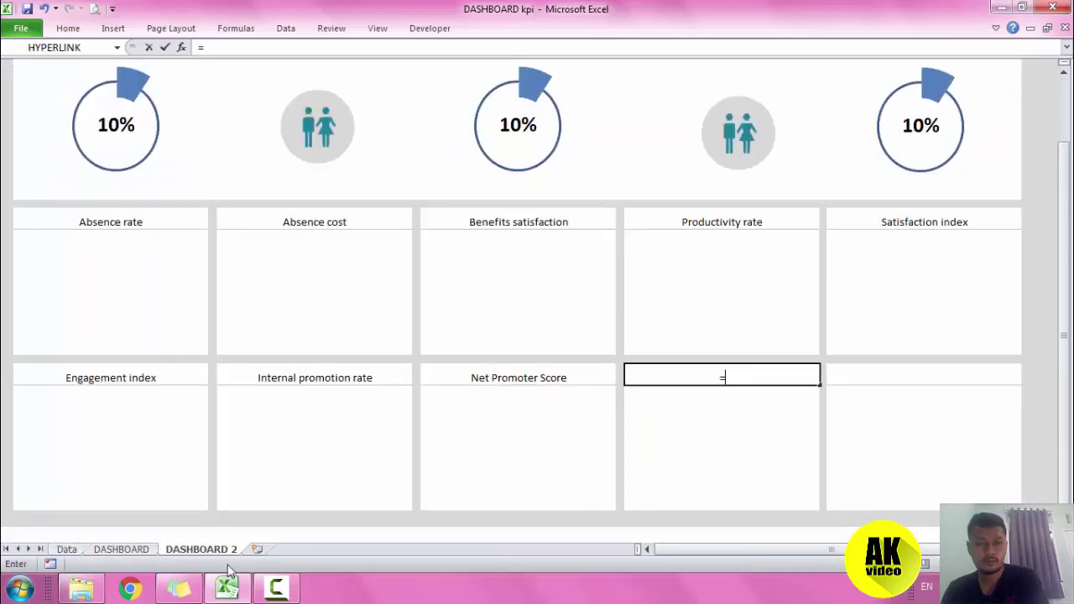
left_click(67, 550)
left_click(148, 379)
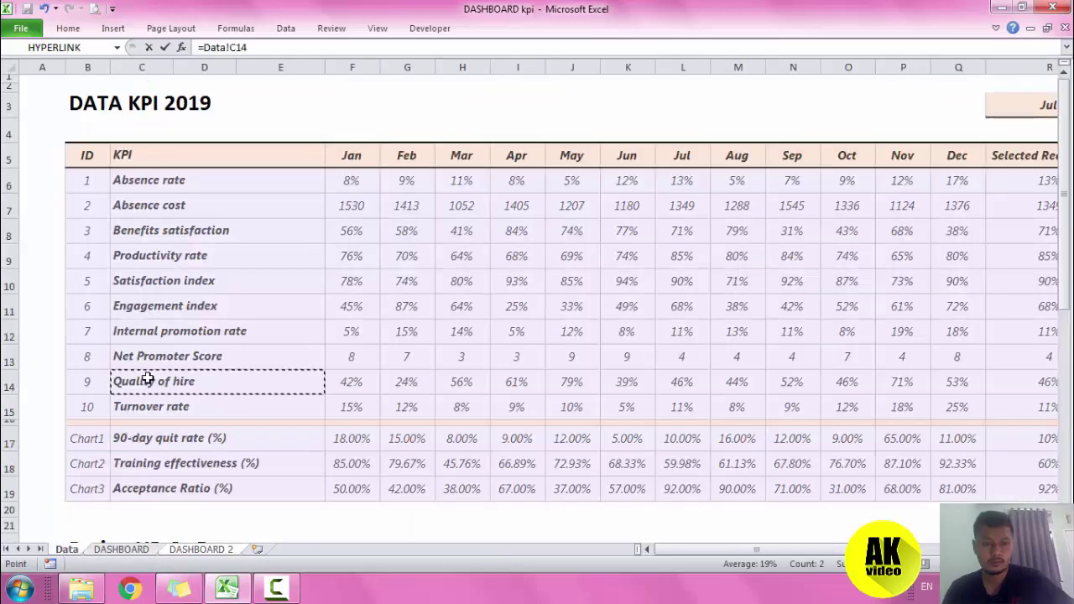
key("Return")
left_click(830, 376)
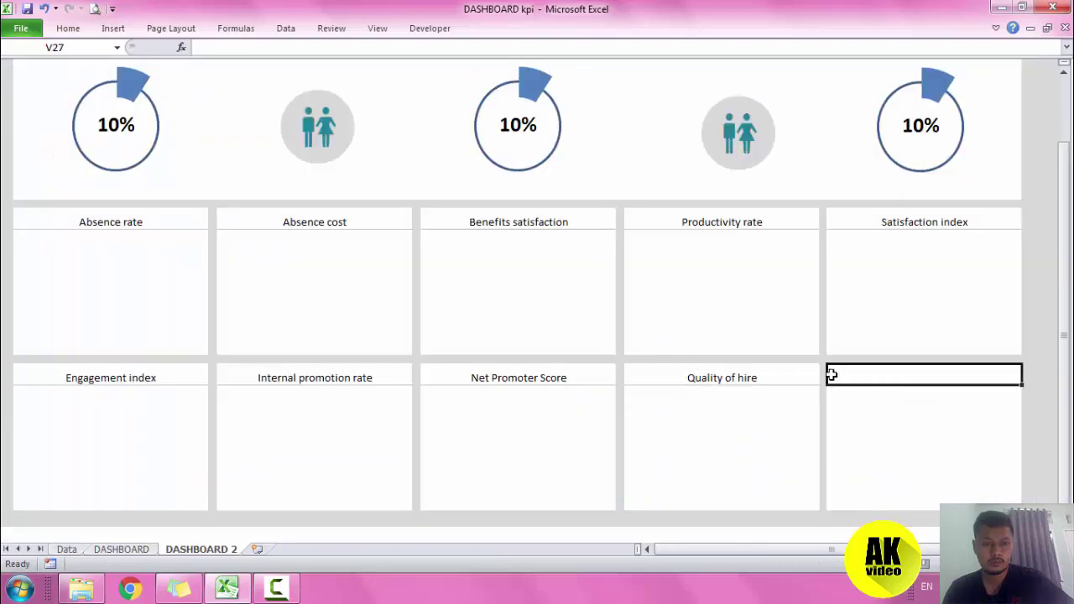
type("=")
left_click(67, 549)
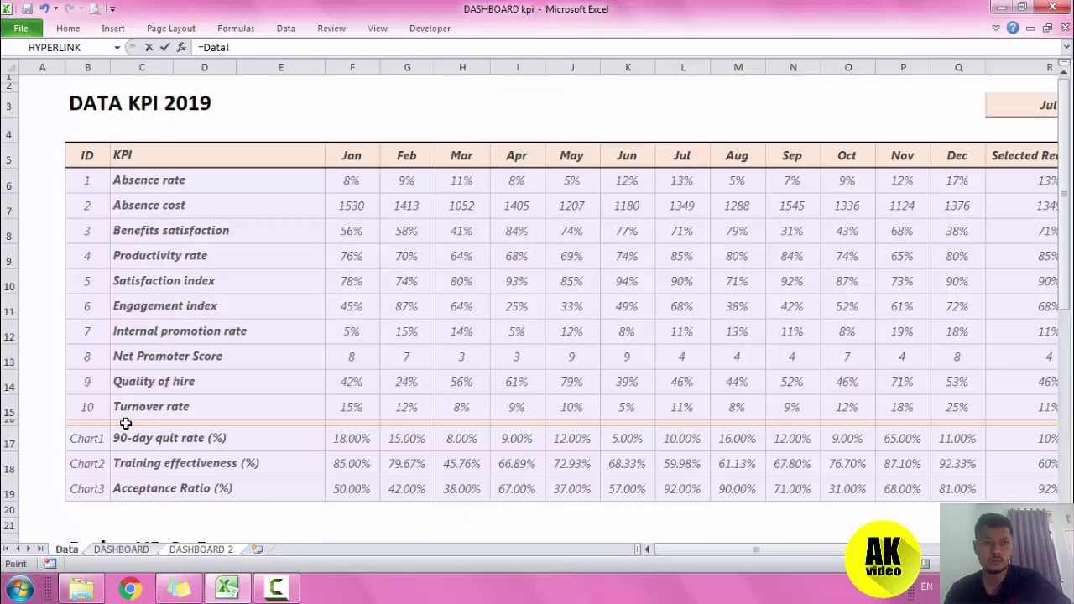
left_click(126, 407)
key("Return")
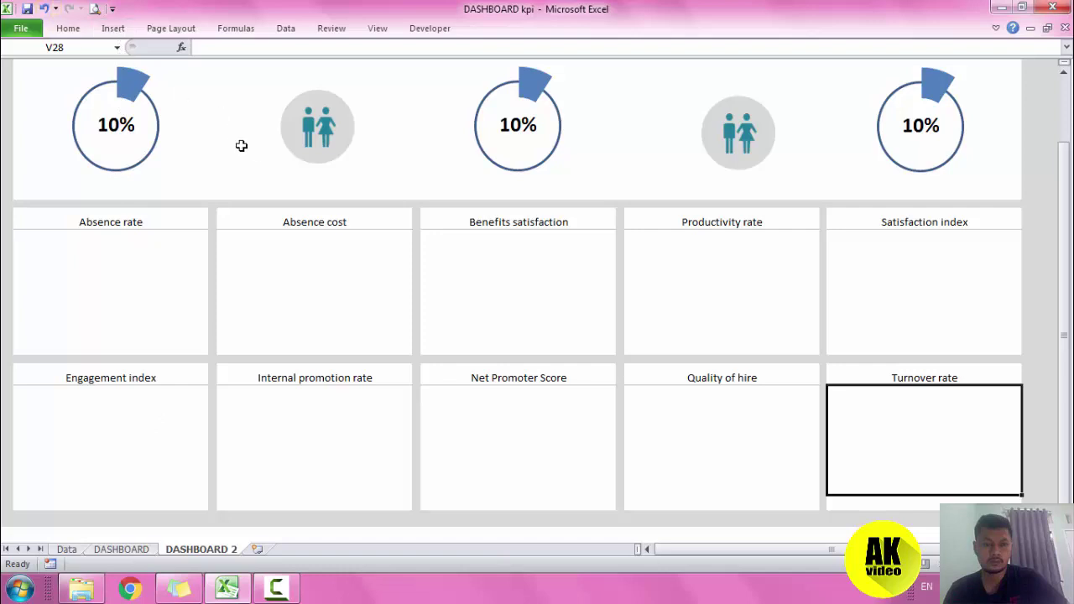
Bold all ten KPI panel titles and change their vertical alignment.
left_click_drag(167, 224, 938, 434)
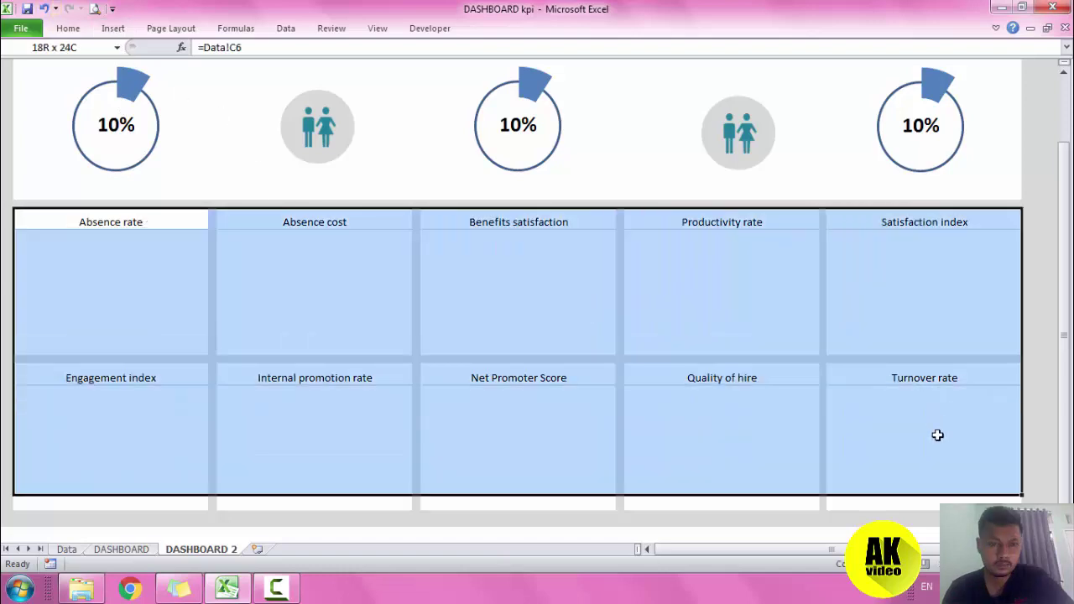
left_click(74, 30)
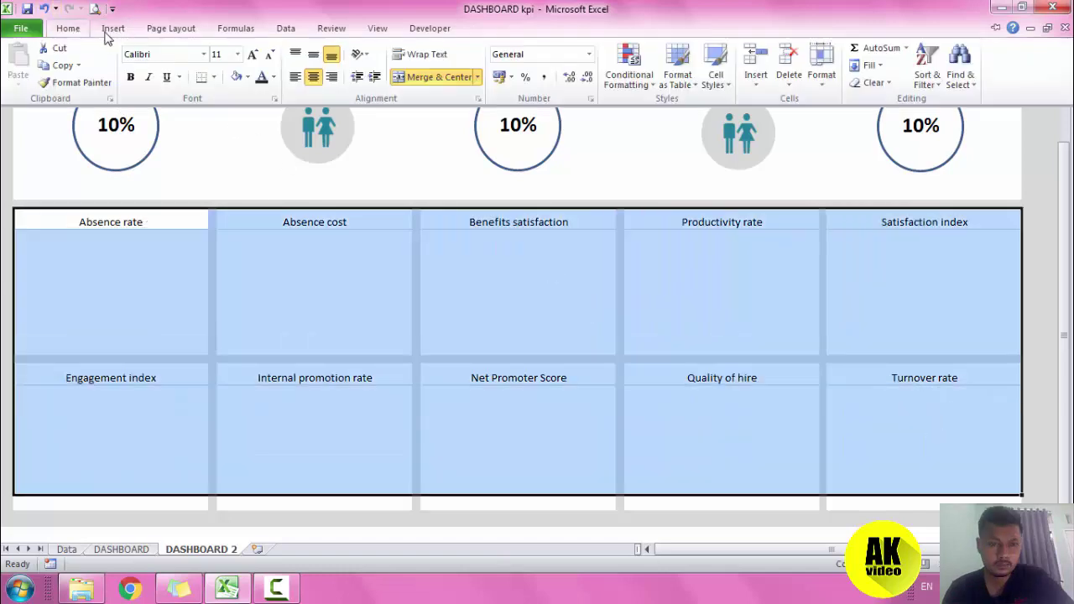
left_click(311, 58)
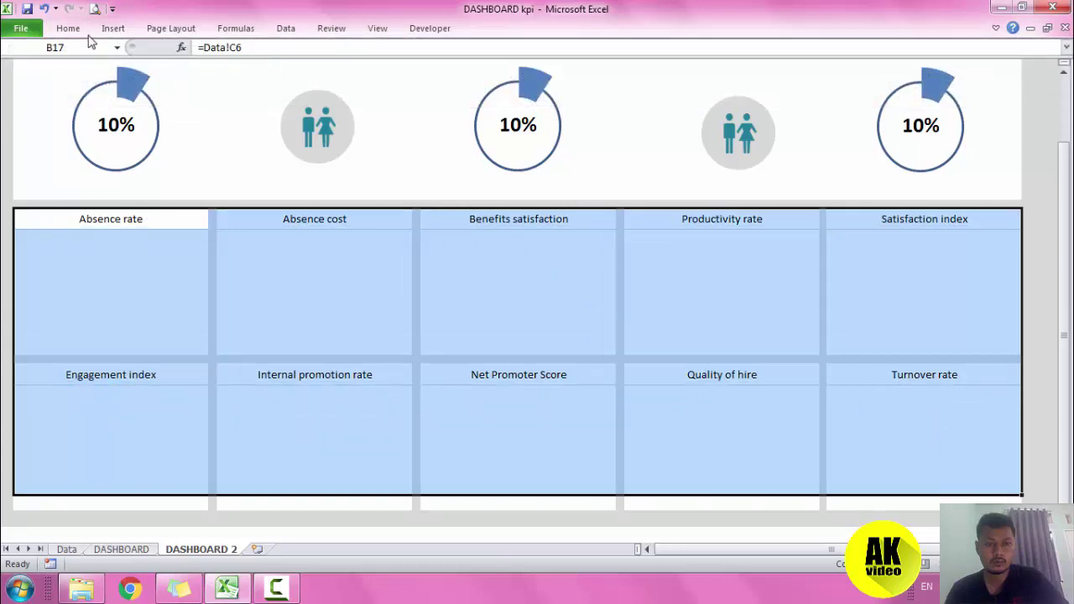
key("ctrl+b")
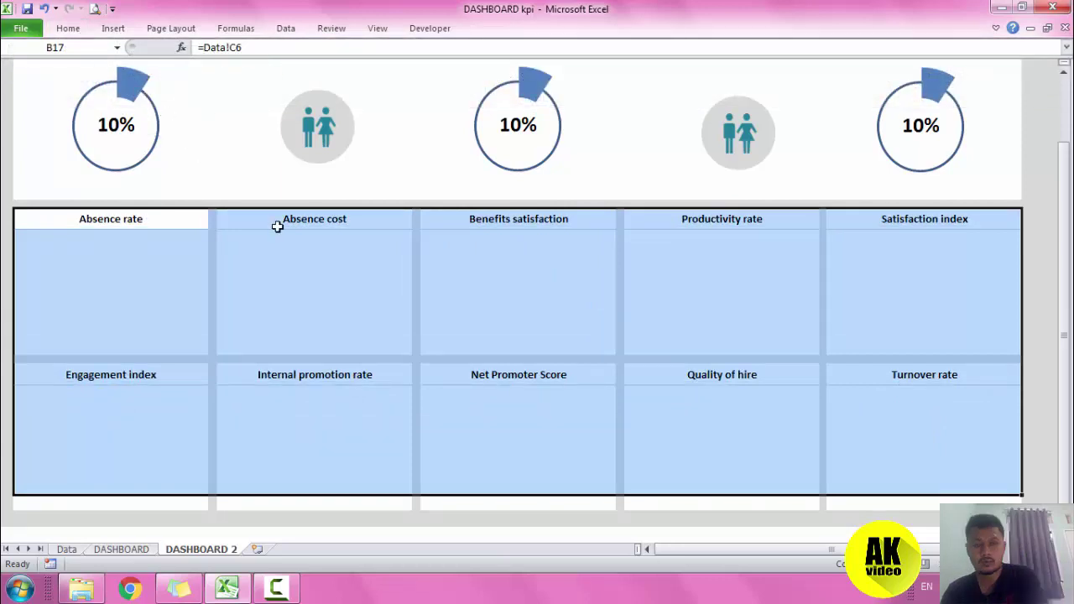
left_click(298, 263)
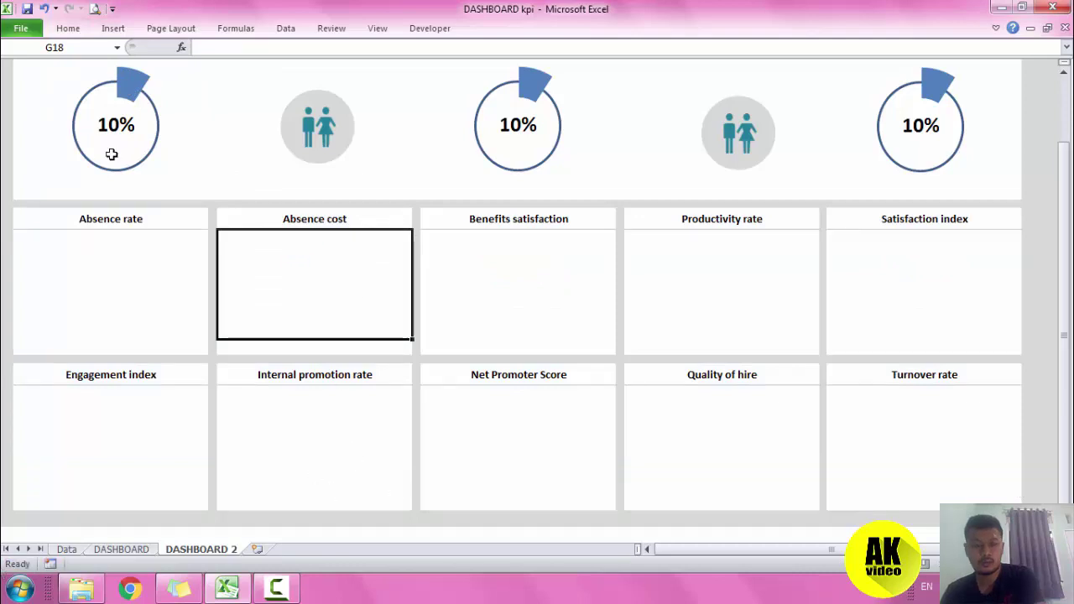
scroll(324, 215, "up", 2)
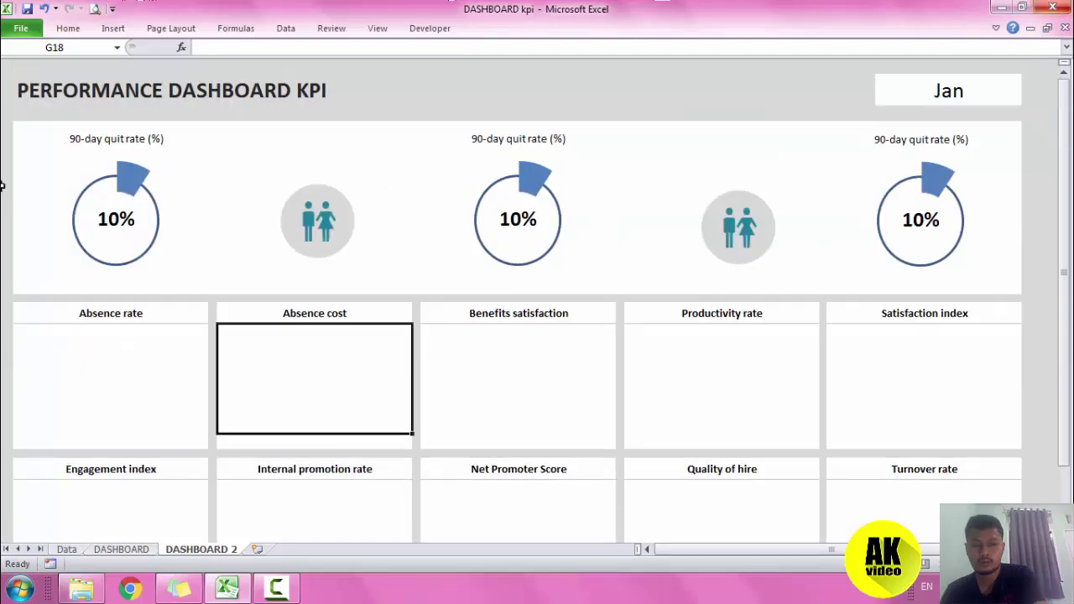
Delete both people icons from the top panel.
left_click(335, 221)
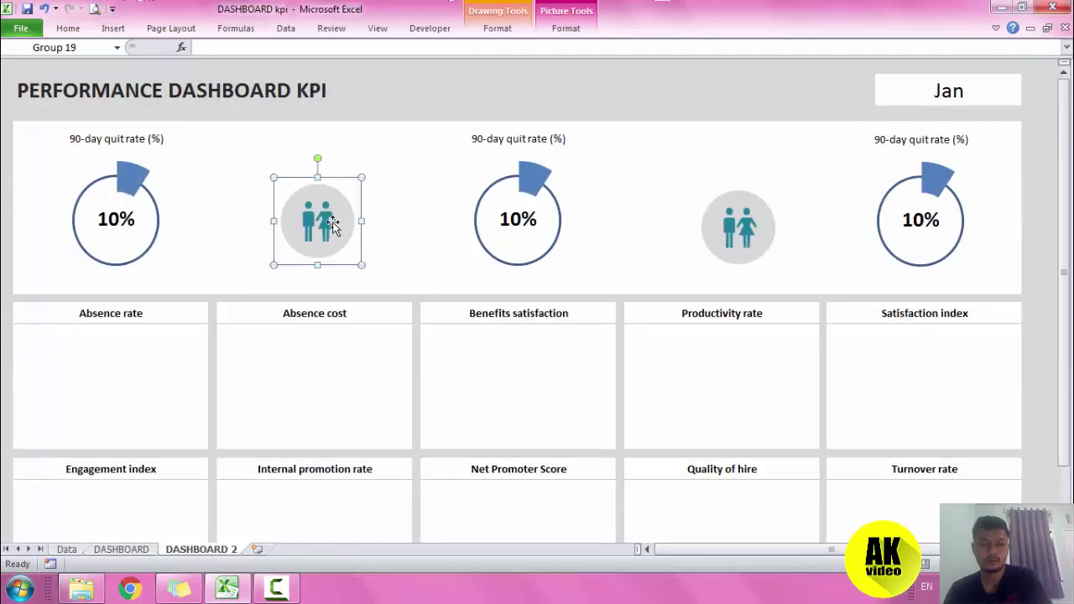
key("Delete")
left_click(739, 227)
key("Delete")
Move the middle and left quit-rate gauges rightward so all three sit side by side.
left_click(549, 233)
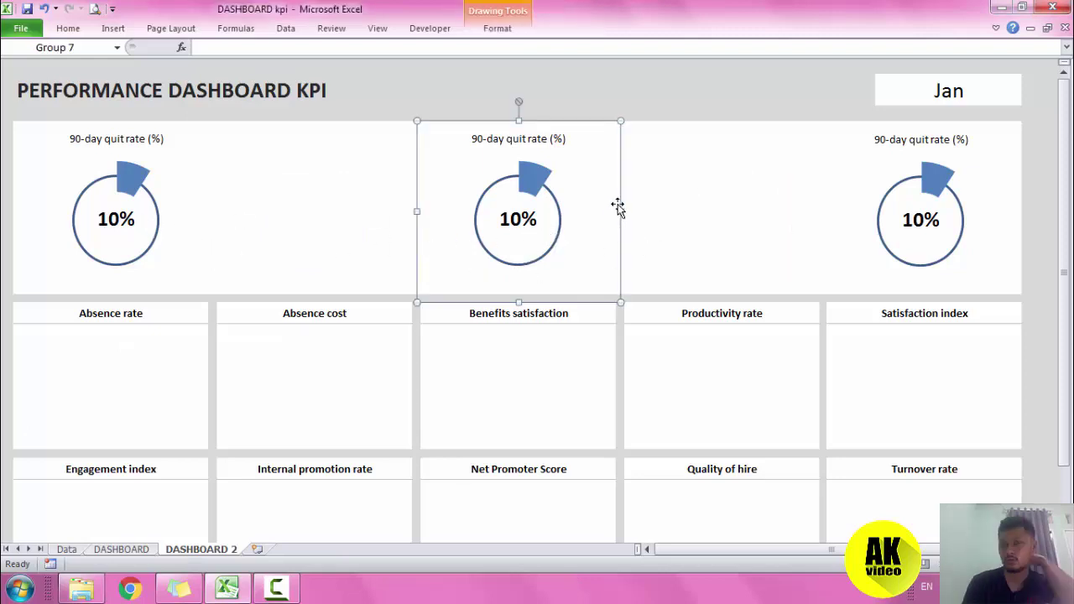
left_click_drag(672, 191, 831, 185)
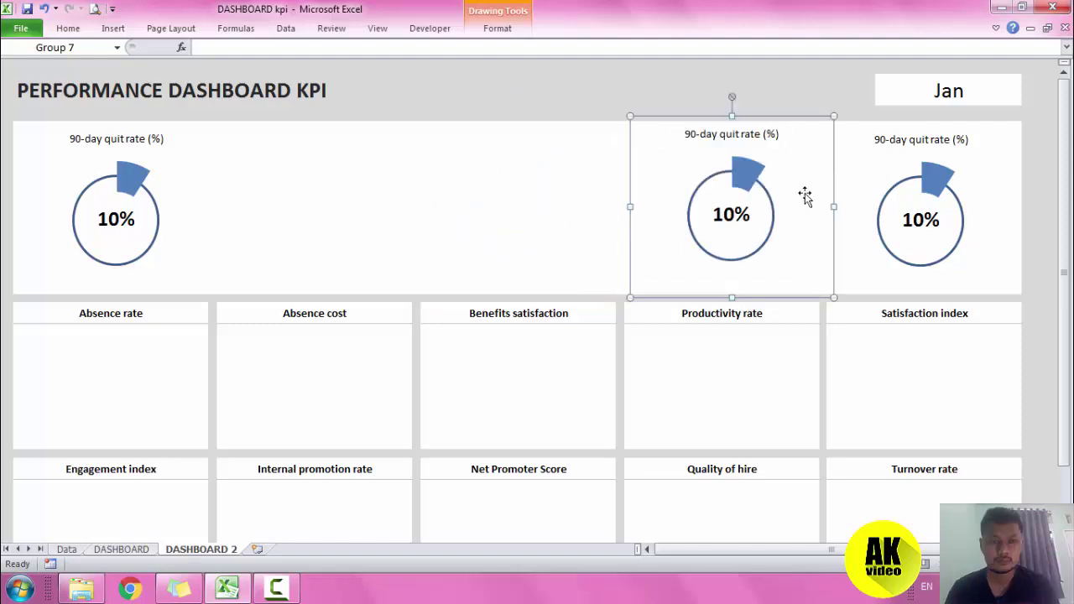
left_click(163, 216)
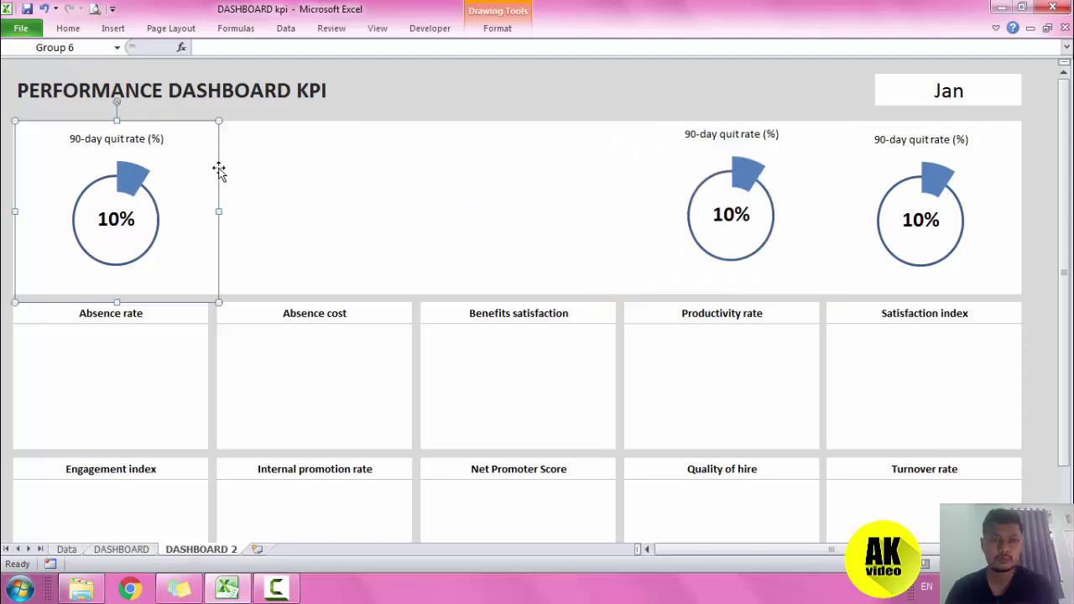
left_click_drag(224, 168, 663, 161)
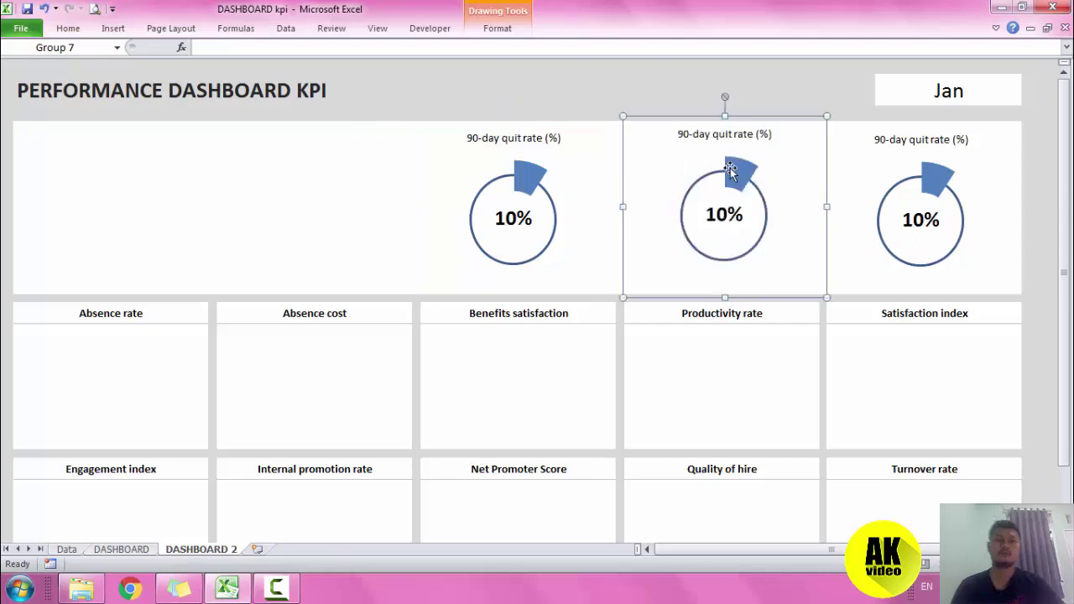
Save the workbook and select the PERFORMANCE DASHBOARD KPI title cell.
left_click(431, 191)
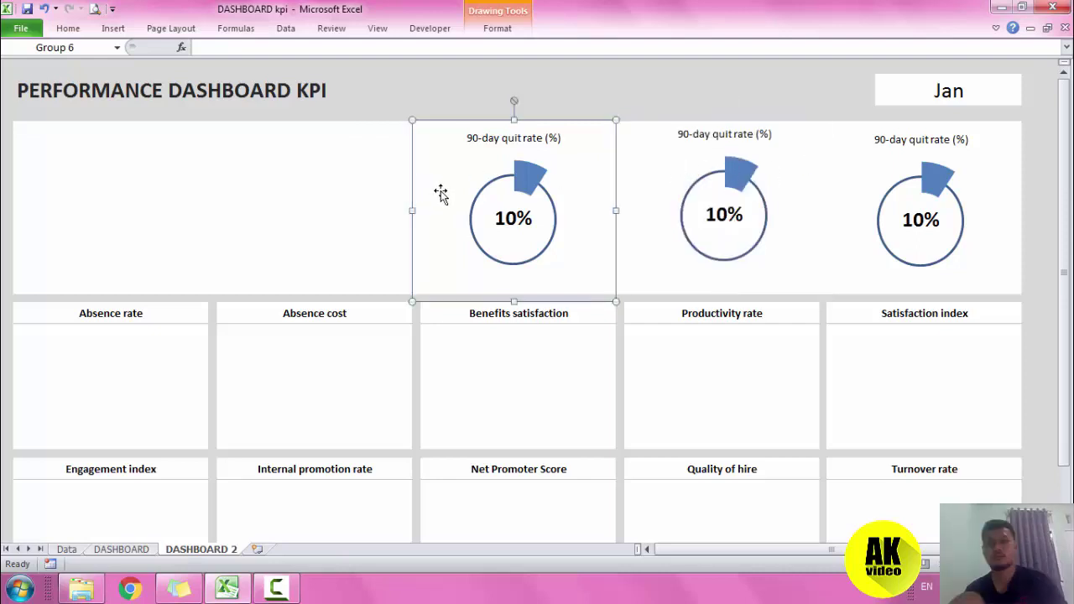
key("ctrl+s")
left_click_drag(73, 187, 328, 211)
left_click(242, 87)
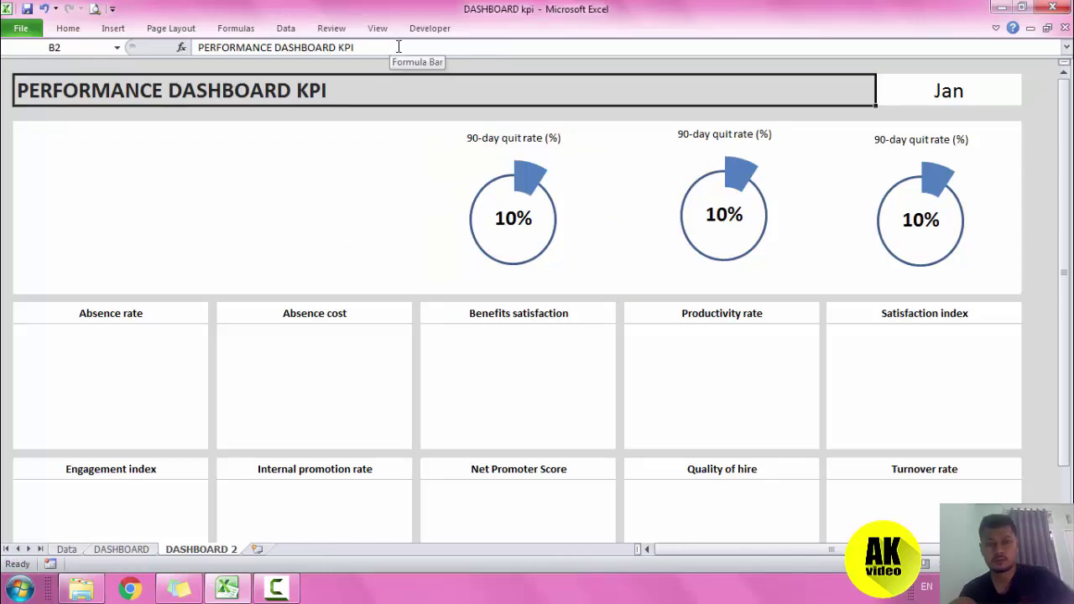
Delete the old B2 title and retype 'PERFORMANCE DASHBOARD KPI' in a merged block beside the gauges.
left_click_drag(398, 47, 65, 56)
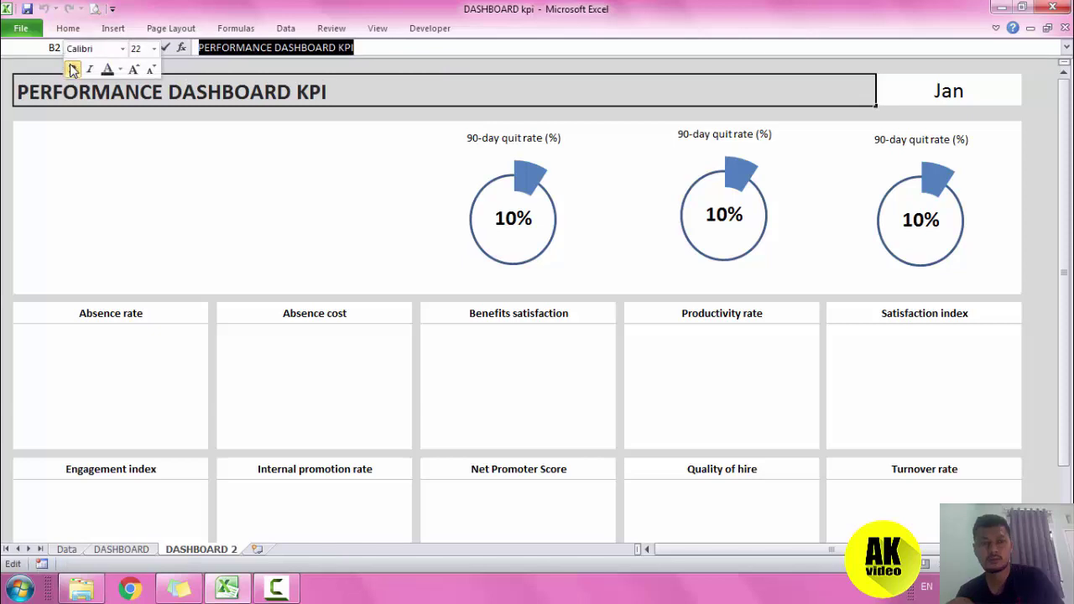
key("Delete")
left_click(164, 225)
left_click(105, 210)
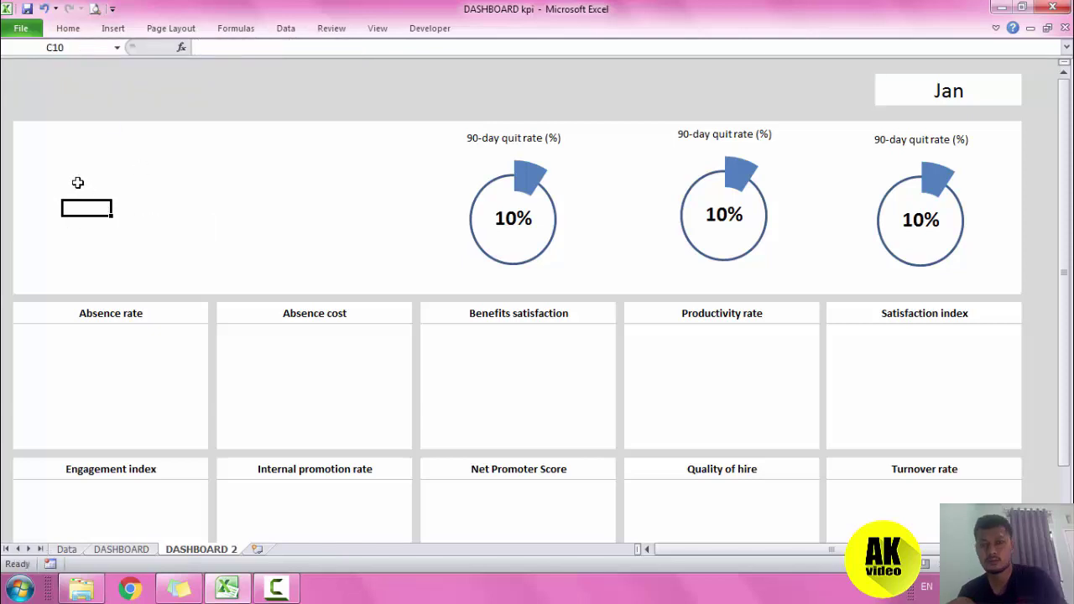
mouse_move(60, 173)
left_mouse_down()
mouse_move(125, 176)
mouse_move(302, 213)
mouse_move(369, 241)
left_mouse_up()
left_click(90, 176)
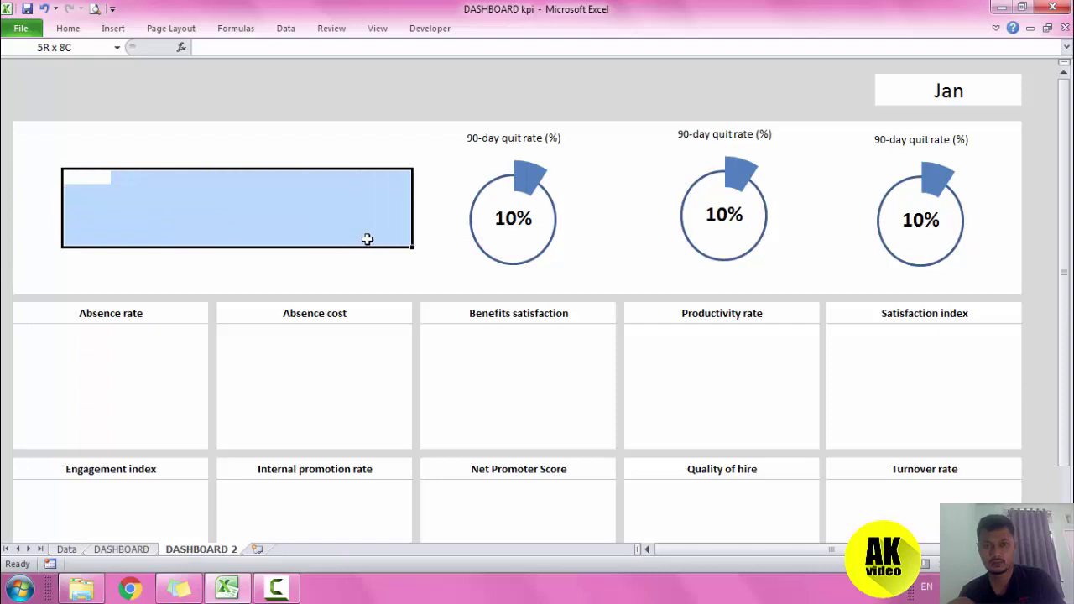
left_click(68, 28)
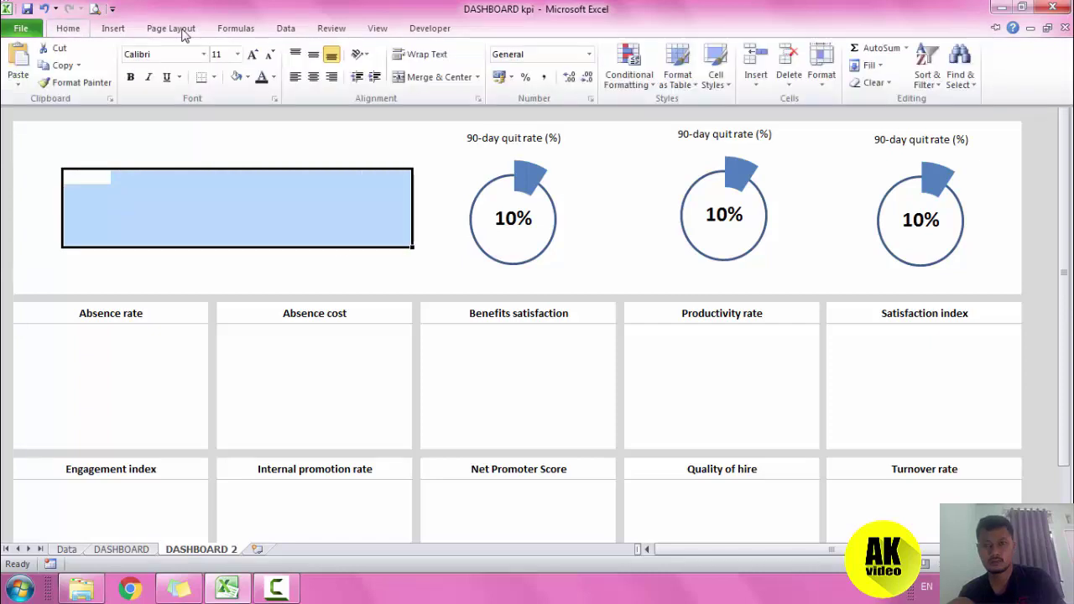
left_click(434, 78)
double_click(235, 198)
type("PERFORMANCE DASHBOARD KPI")
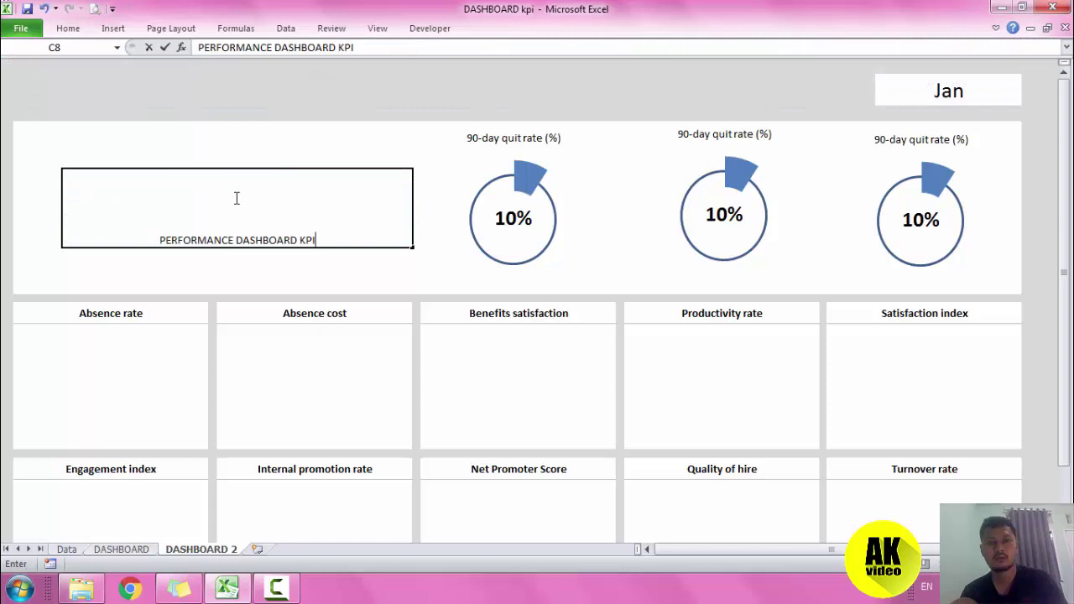
left_click(264, 345)
Make the merged title middle-aligned, left-aligned, 24-point and bold.
left_click(231, 231)
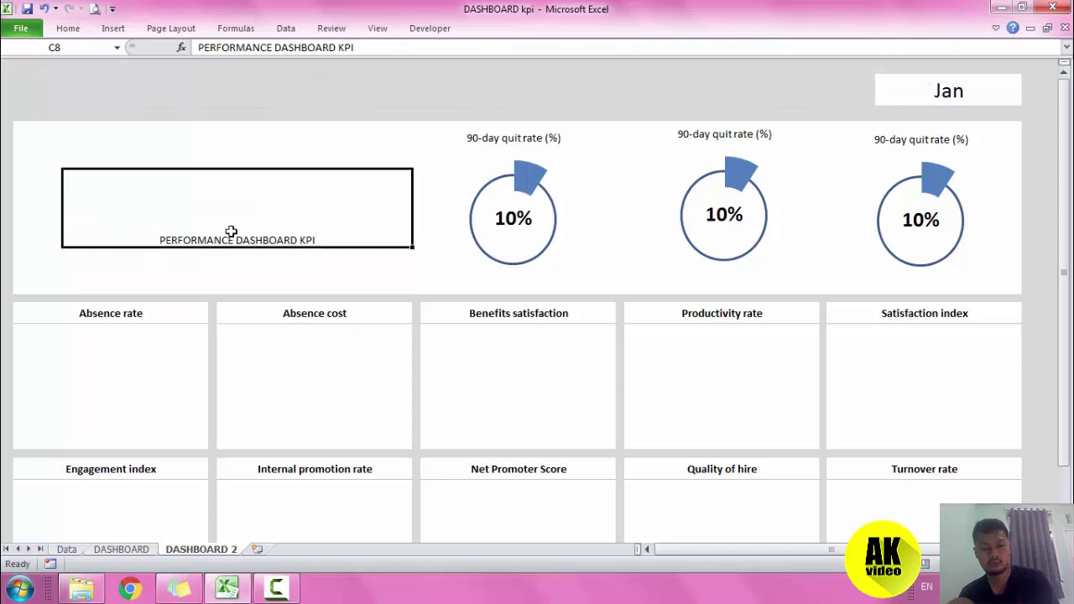
left_click(68, 28)
left_click(313, 53)
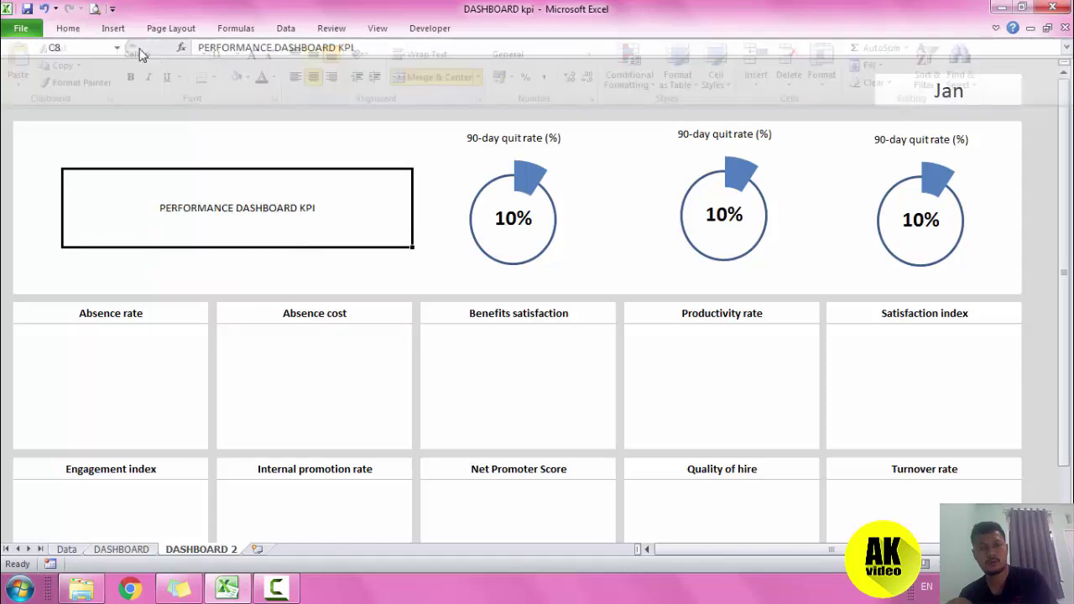
left_click(67, 28)
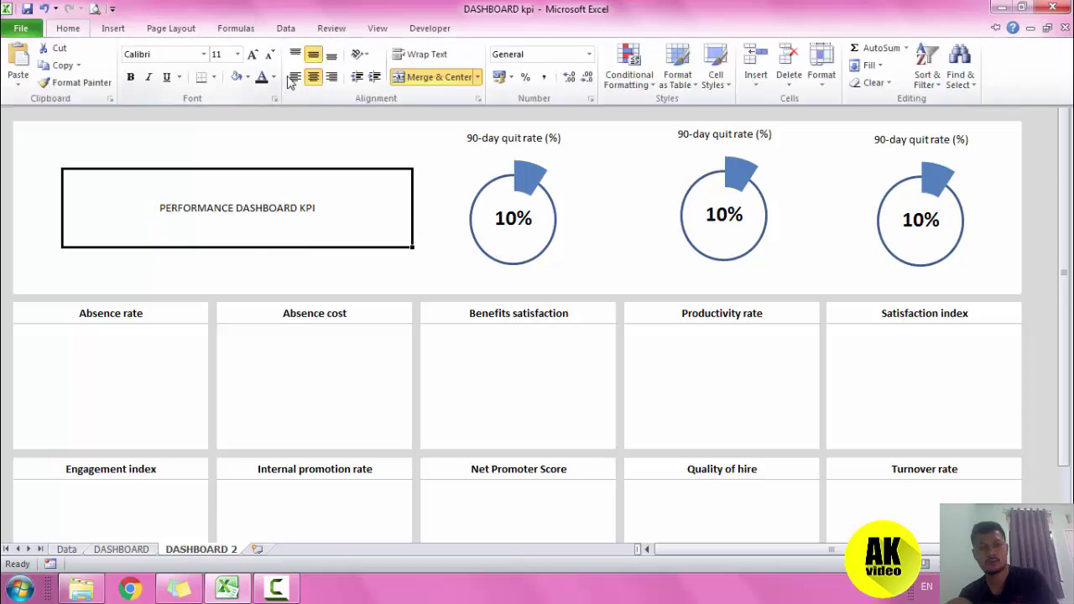
left_click(295, 76)
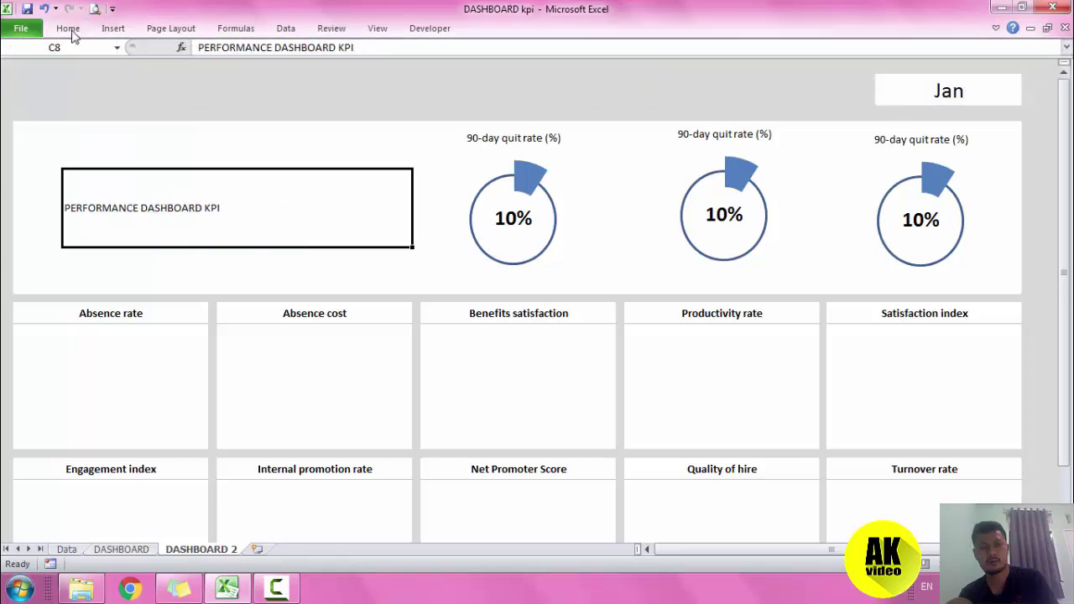
left_click(68, 28)
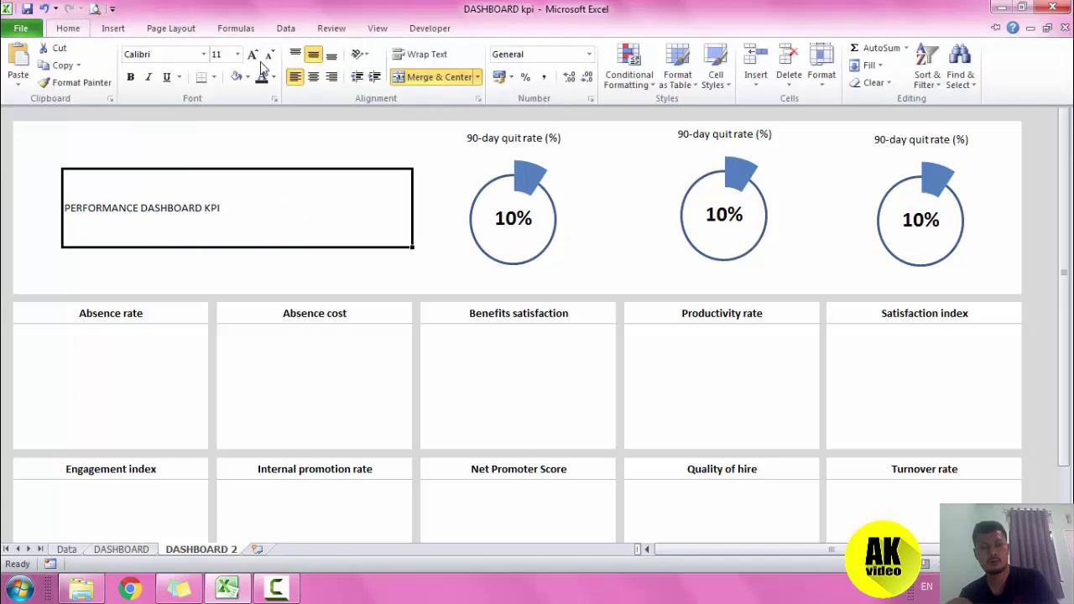
left_click(238, 55)
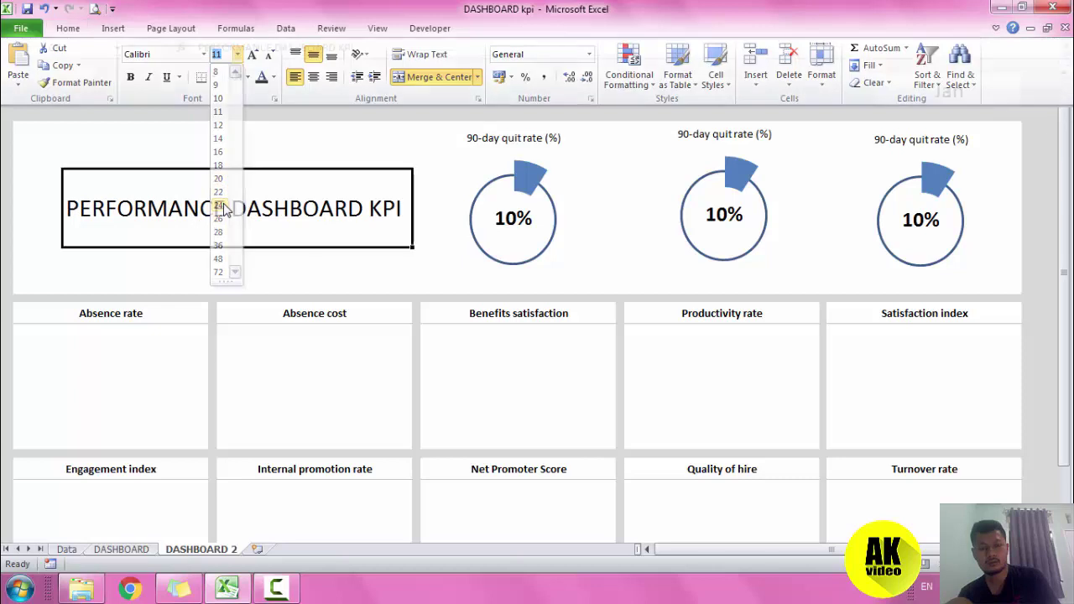
left_click(219, 205)
left_click(68, 29)
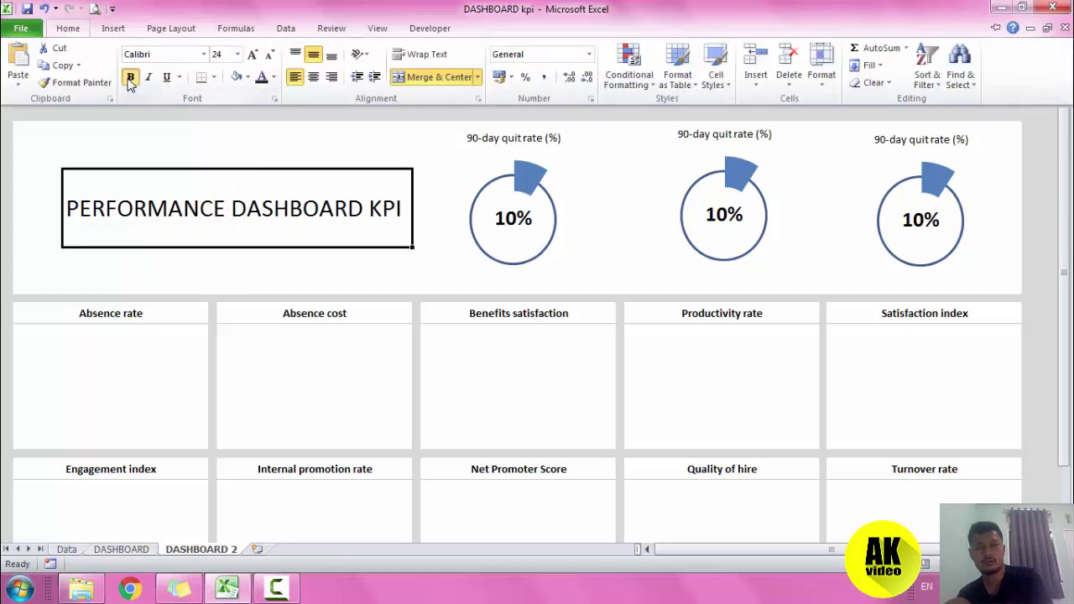
left_click(132, 77)
left_click(214, 146)
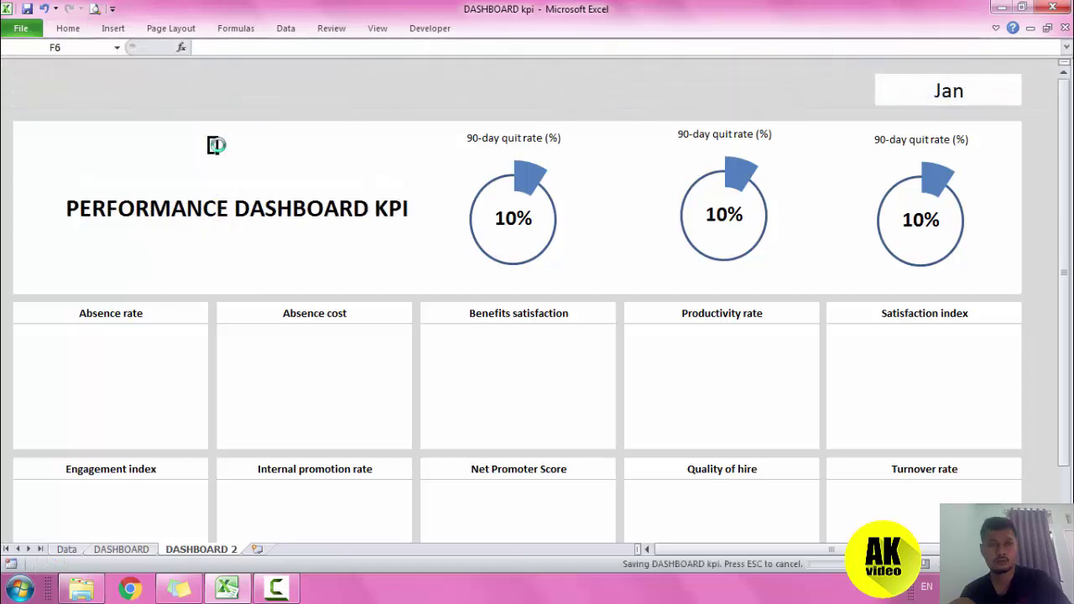
Select cell B6 above the dashboard title and begin typing the welcome line.
scroll(242, 202, "down", 1)
scroll(242, 224, "up", 1)
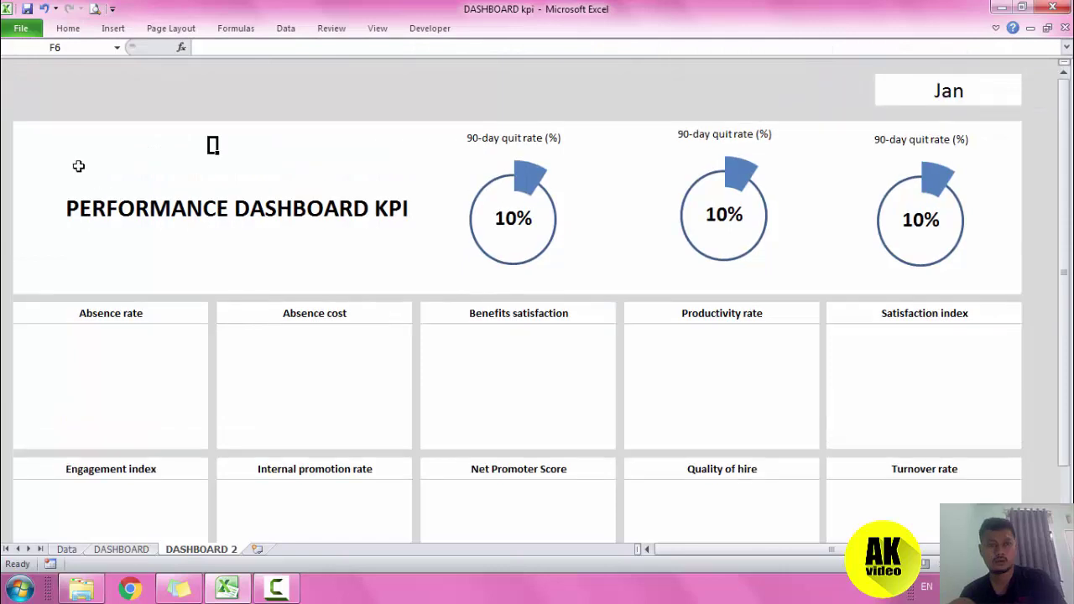
left_click(82, 143)
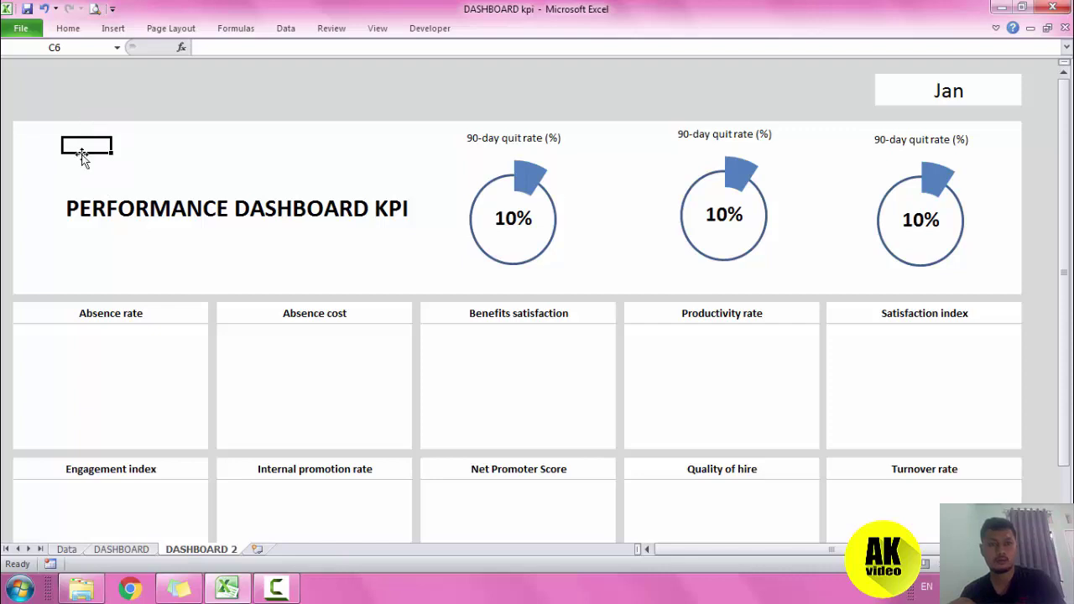
left_click(41, 159)
left_click(35, 145)
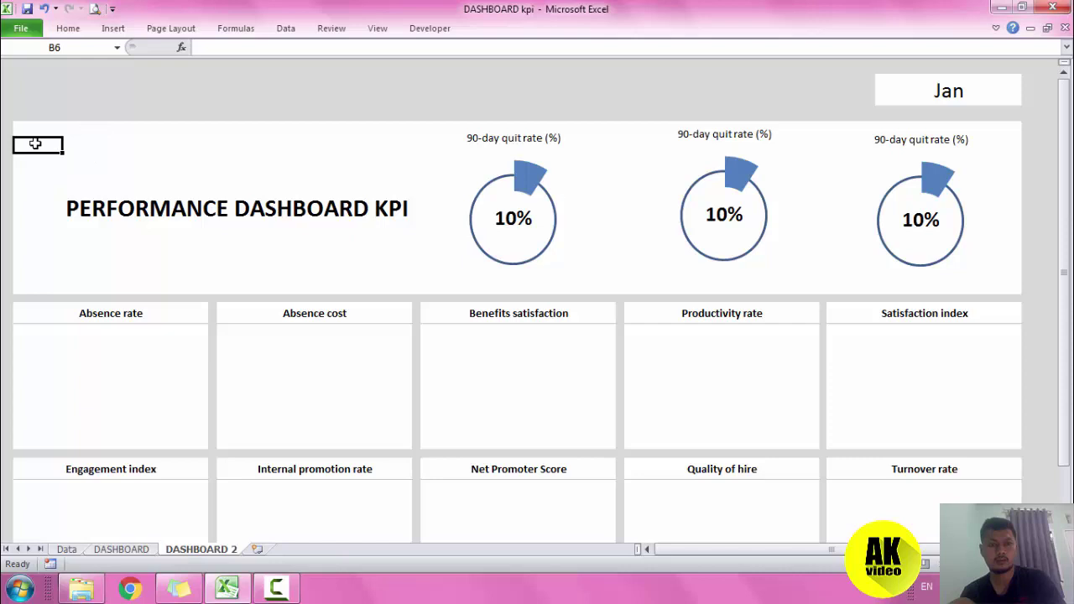
type("sELAMATA")
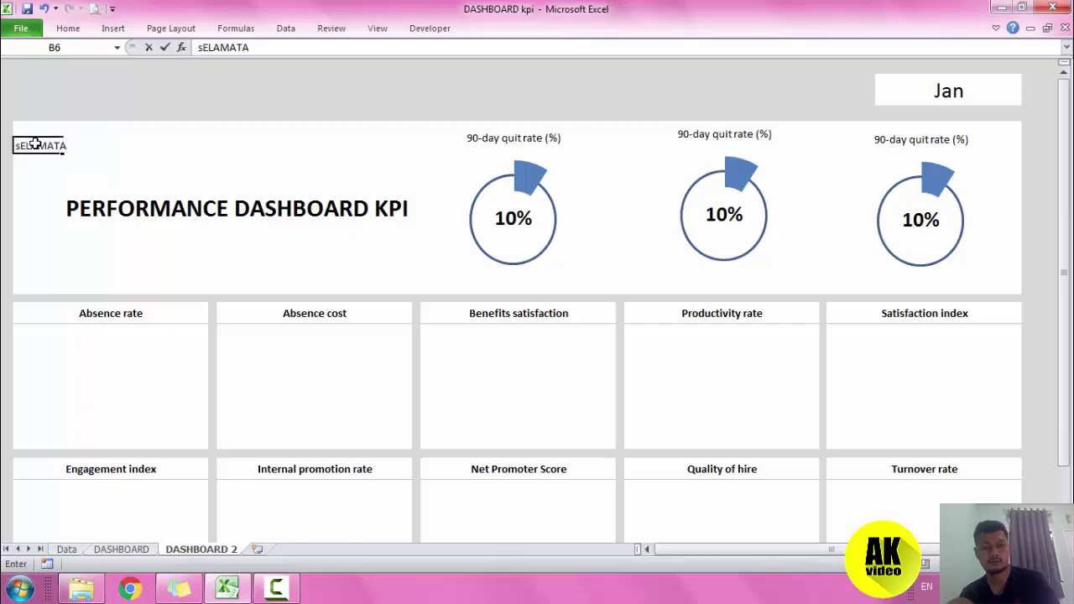
Correct the typos and enter 'Selamat Datang Di Laporan' in B6.
left_click(36, 146)
key("BackSpace")
key("BackSpace")
key("BackSpace")
key("BackSpace")
type("Sel")
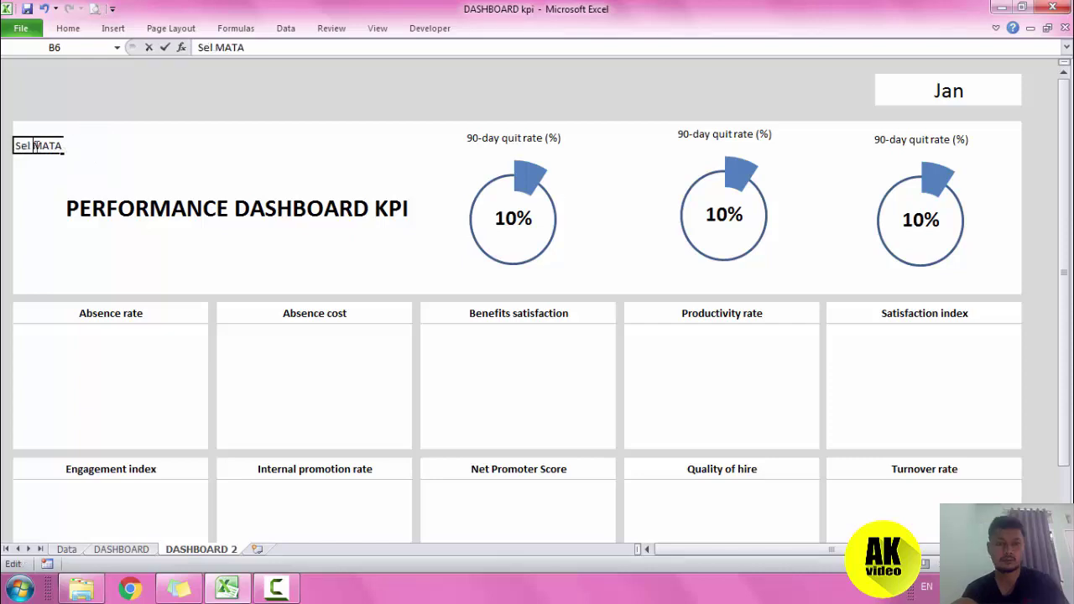
key("BackSpace")
key("BackSpace")
key("BackSpace")
key("BackSpace")
key("Delete")
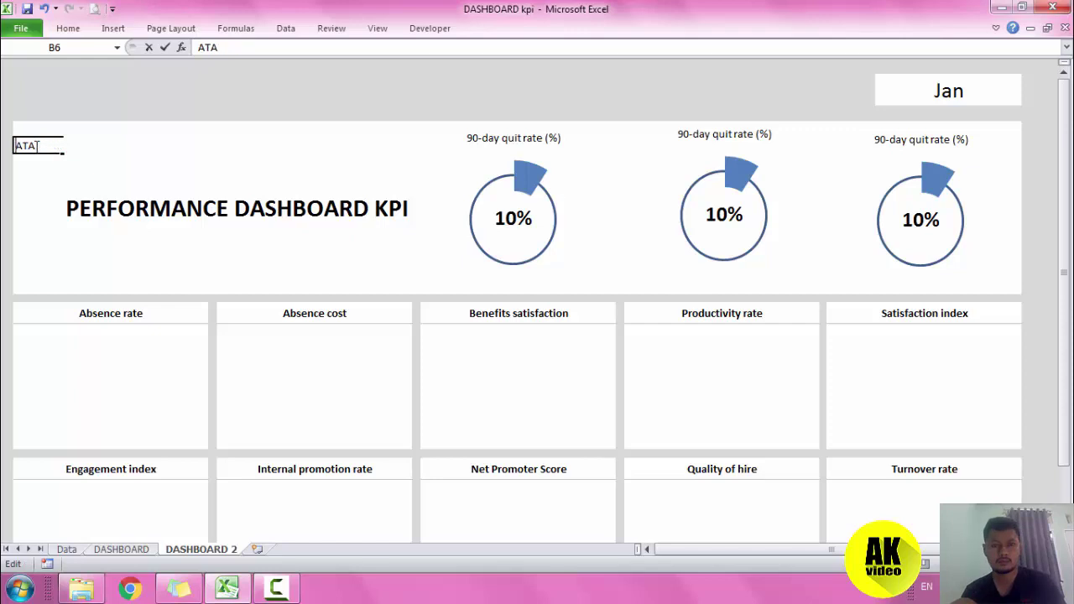
key("Delete")
key("Delete")
key("Delete")
type("e")
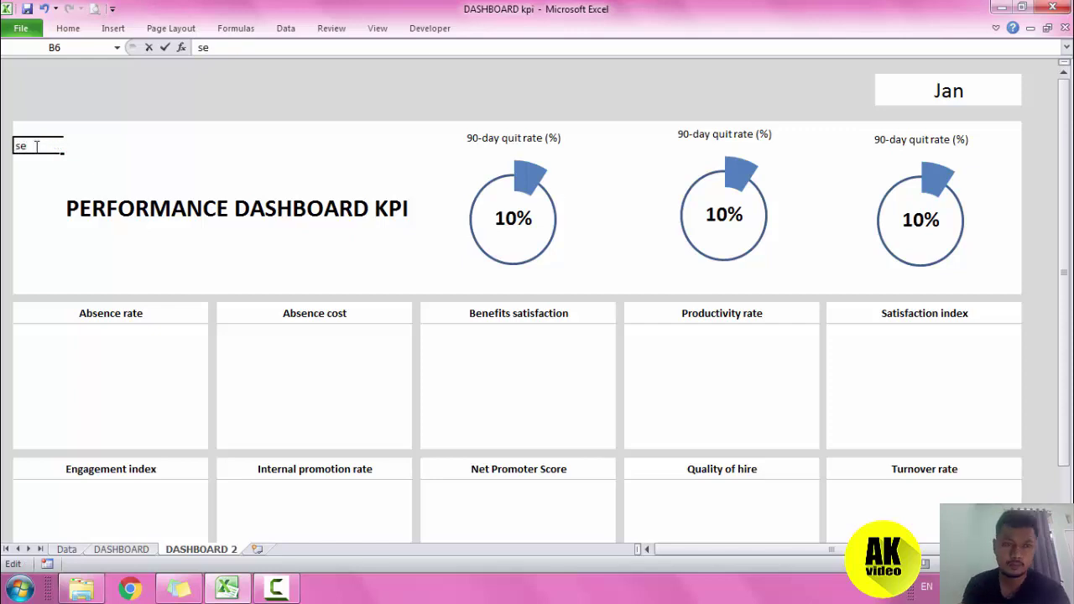
key("BackSpace")
key("BackSpace")
type("elama")
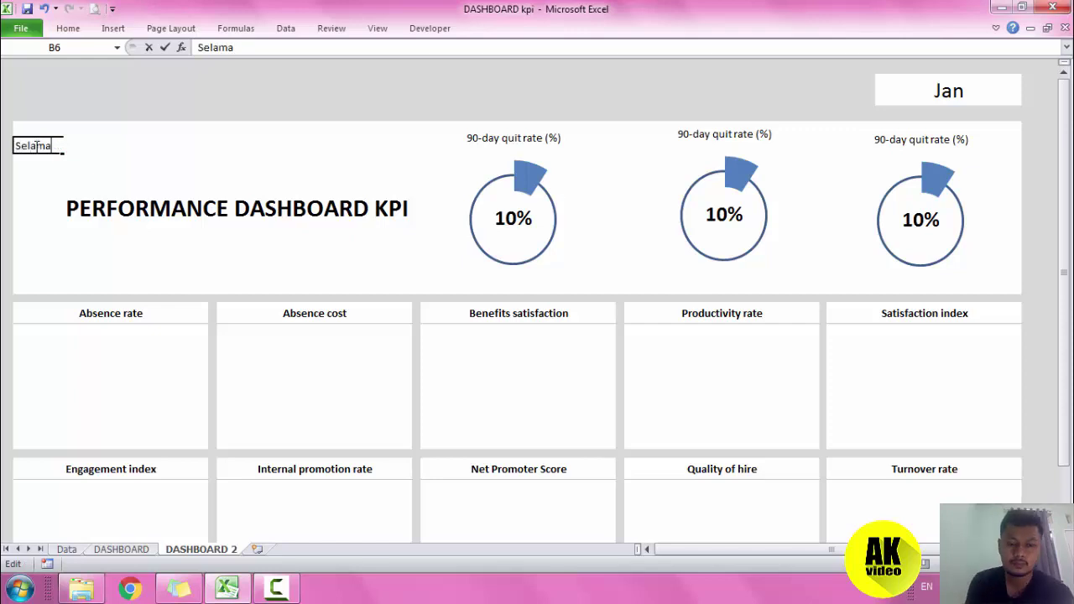
type("t Datan")
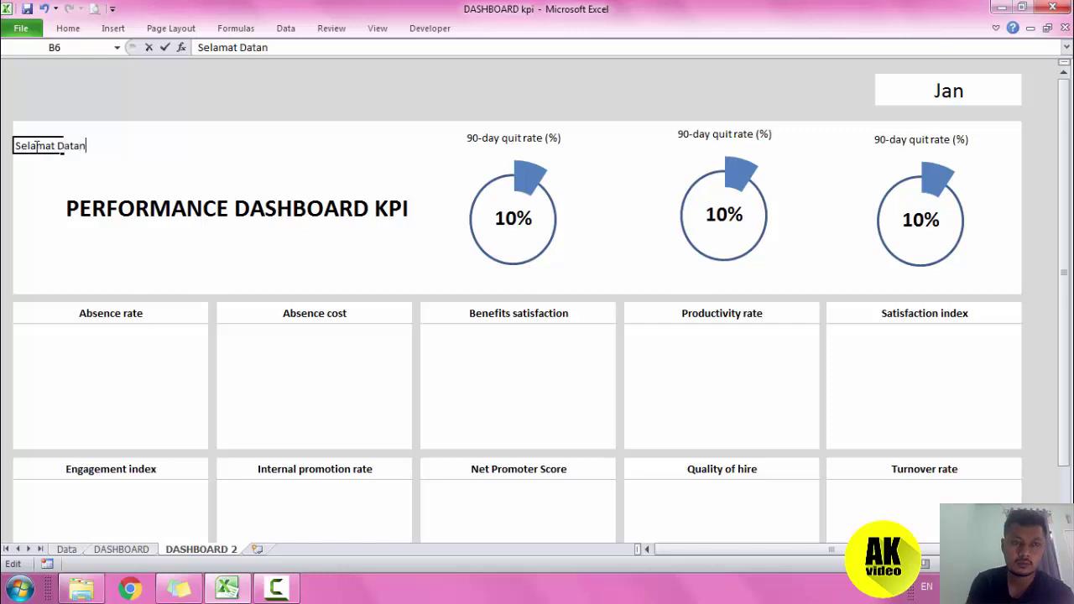
type("g Di")
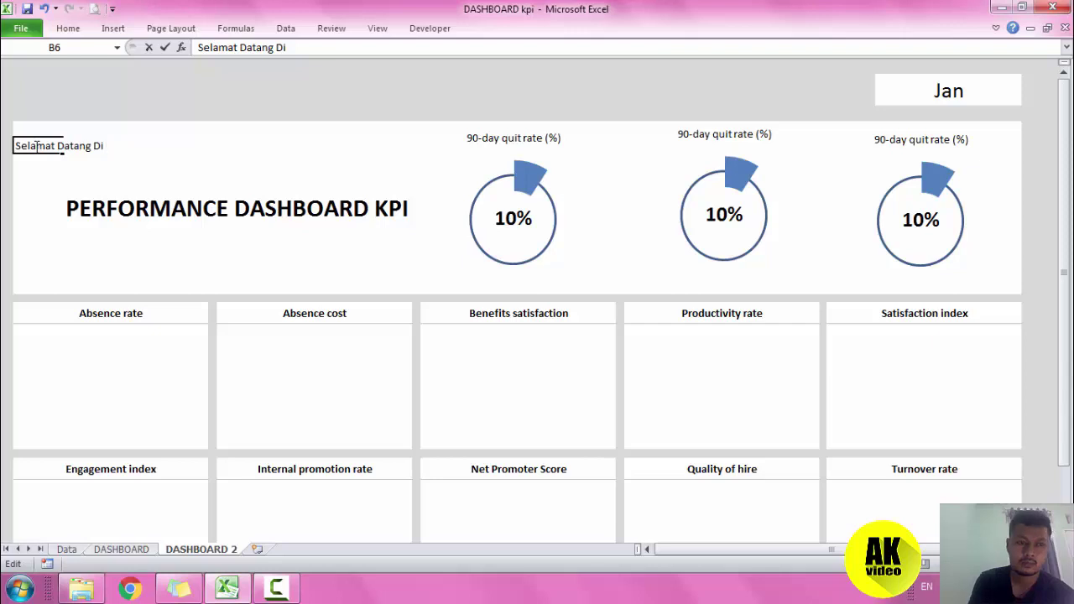
type(" Lapora")
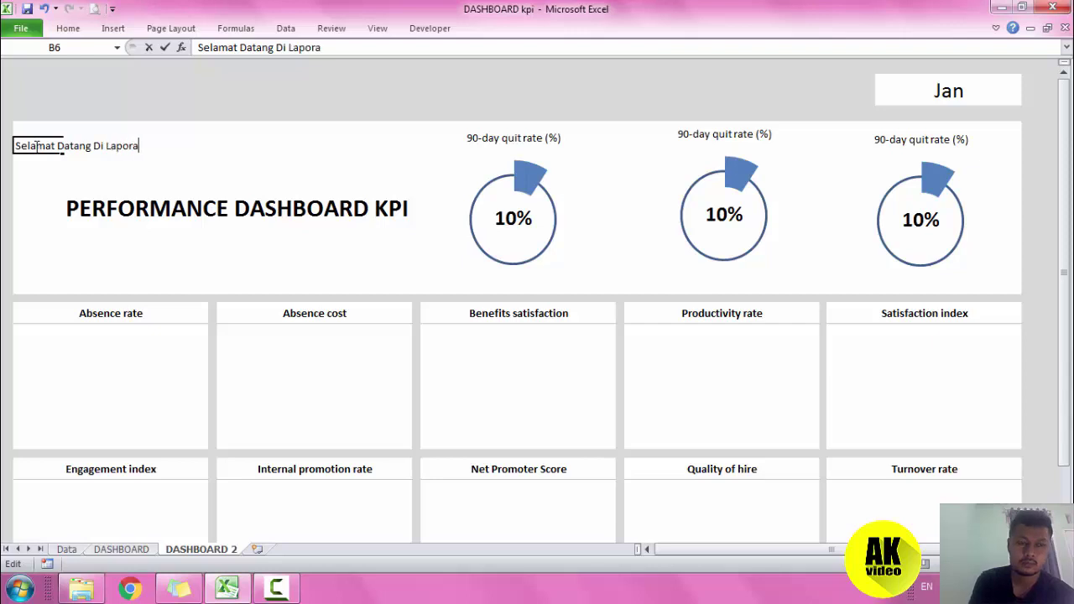
type("n")
key("Return")
Merge B8:C8 and centre the PERFORMANCE DASHBOARD KPI title across the merged box.
left_click(71, 208)
left_click_drag(71, 208, 43, 206)
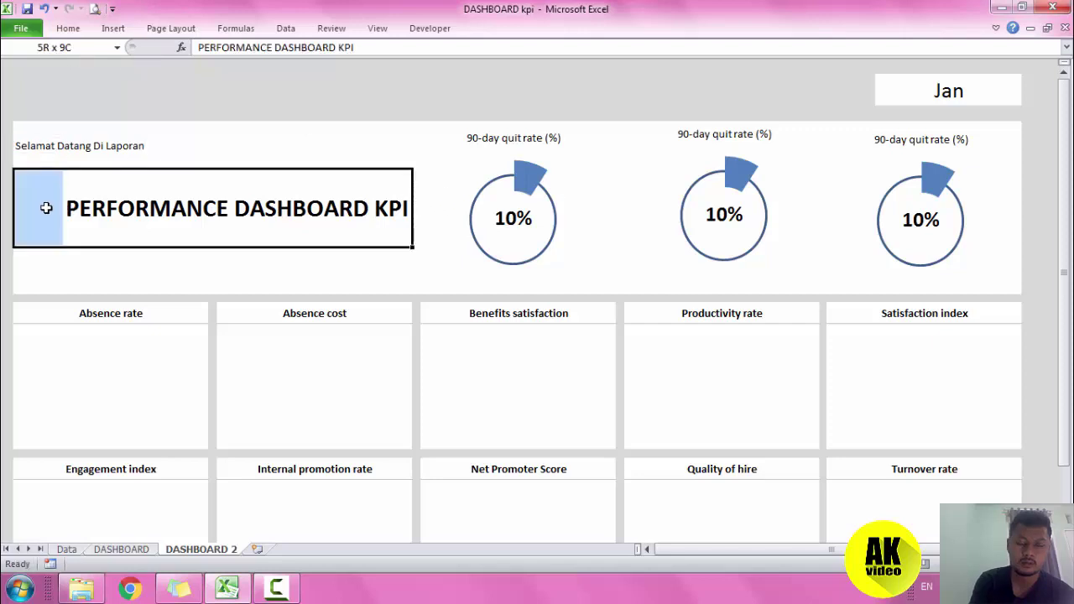
left_click(68, 28)
left_click(428, 79)
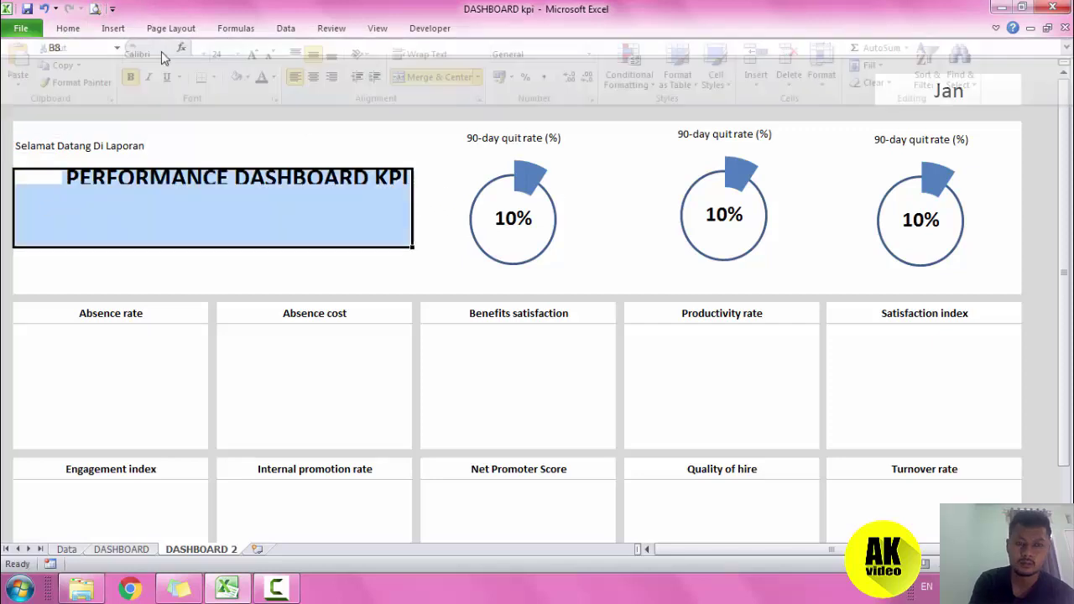
left_click(68, 28)
left_click(419, 77)
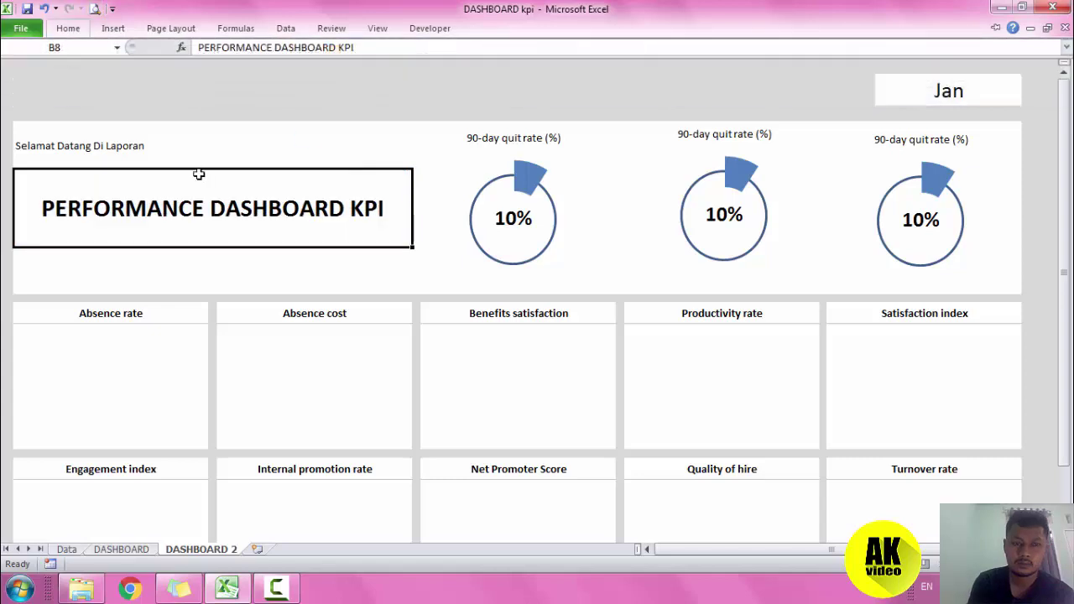
Select the welcome row range spanning the title's width.
left_click(23, 146)
left_click_drag(23, 146, 385, 154)
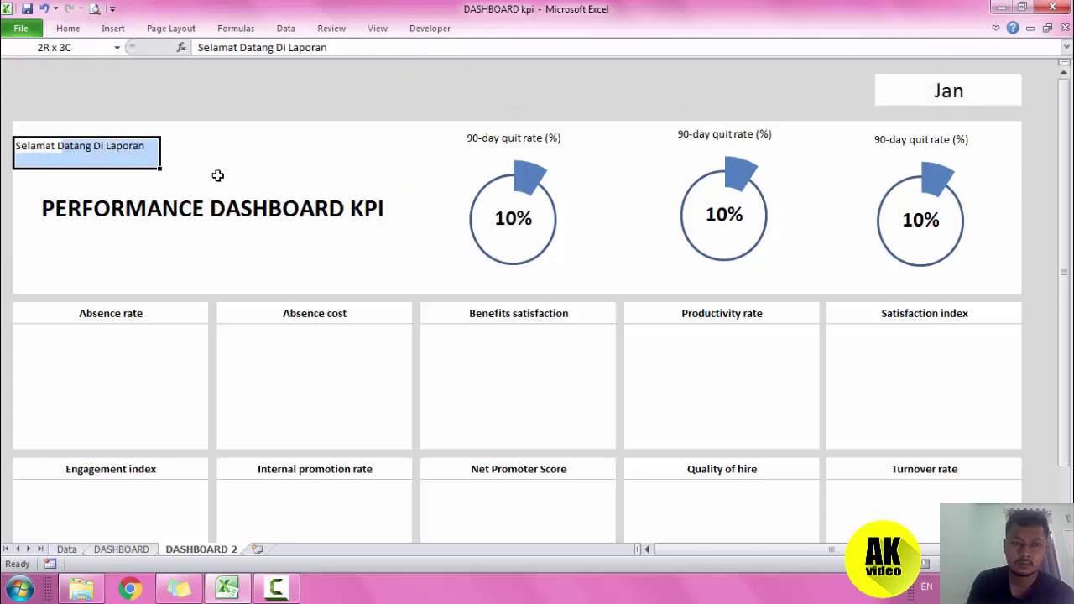
left_click(370, 158)
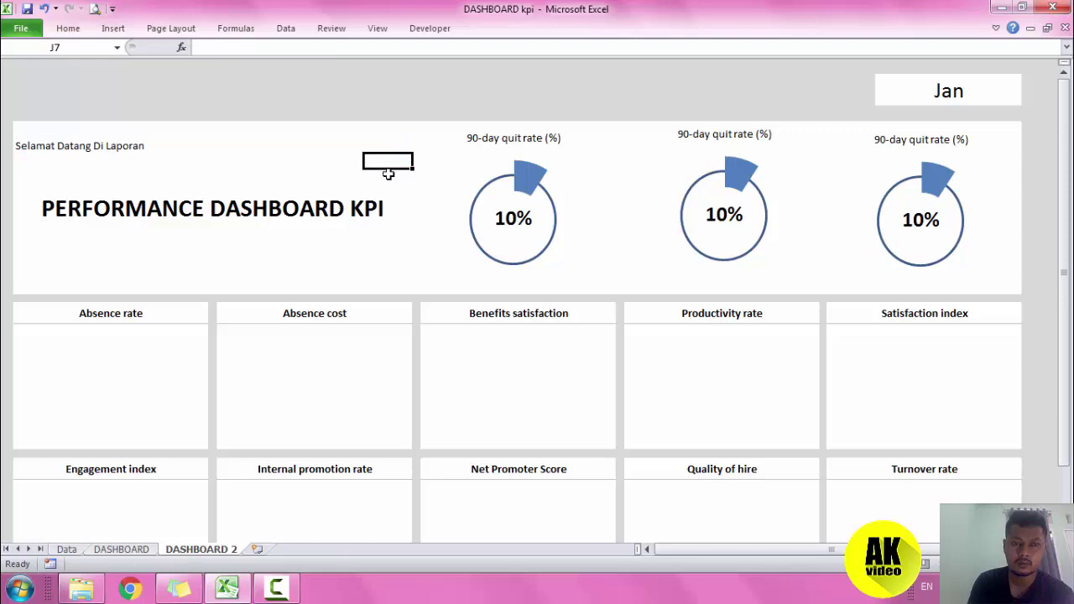
left_click(387, 173)
left_click_drag(393, 161, 41, 149)
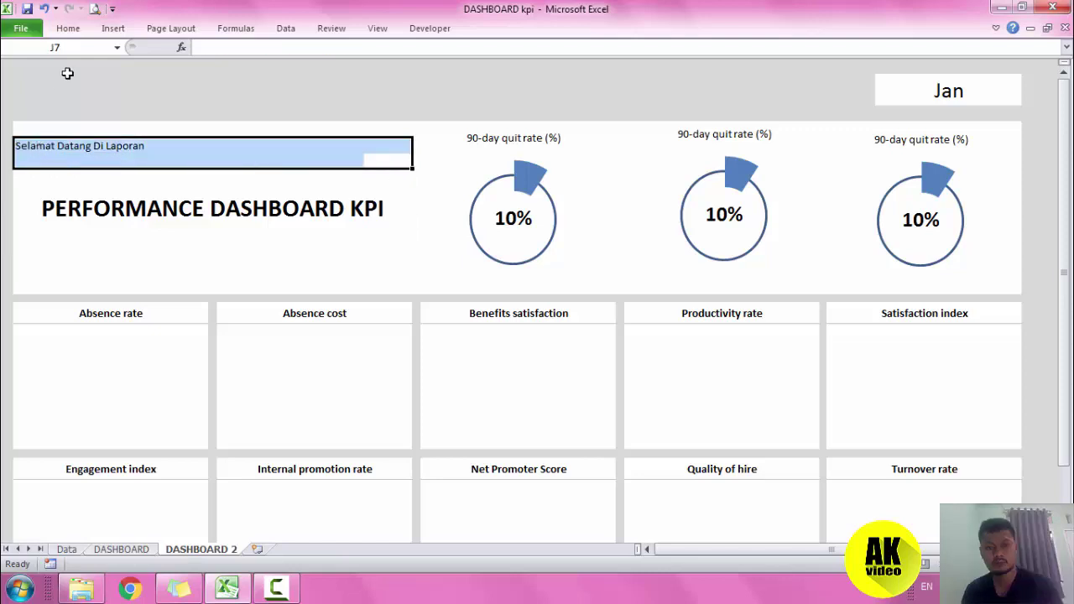
left_click(68, 28)
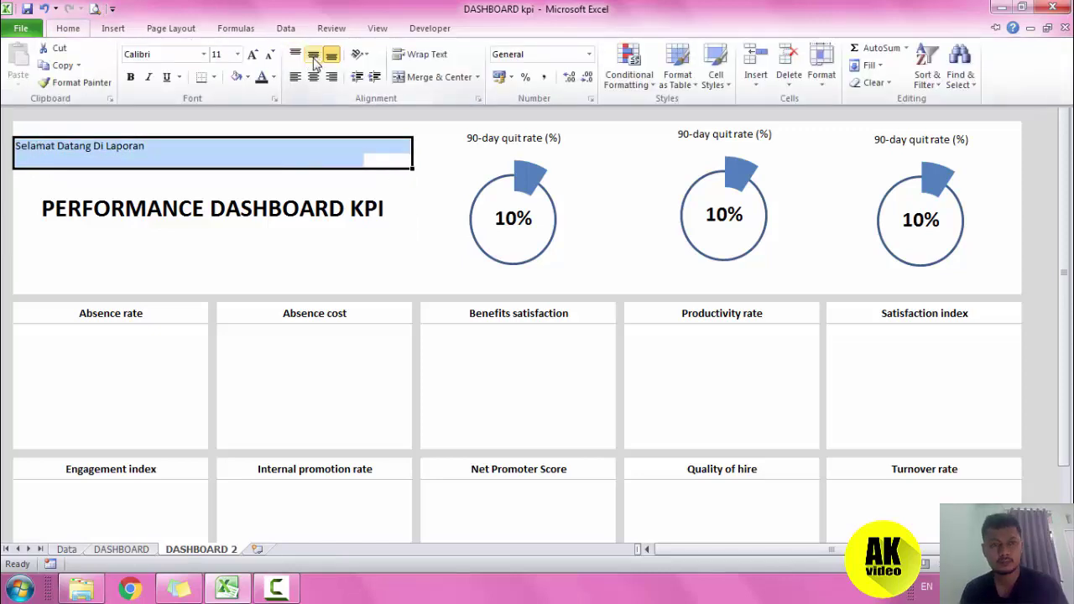
Merge the welcome row, centre it vertically and left-align it, then adjust the title's alignment.
left_click(295, 76)
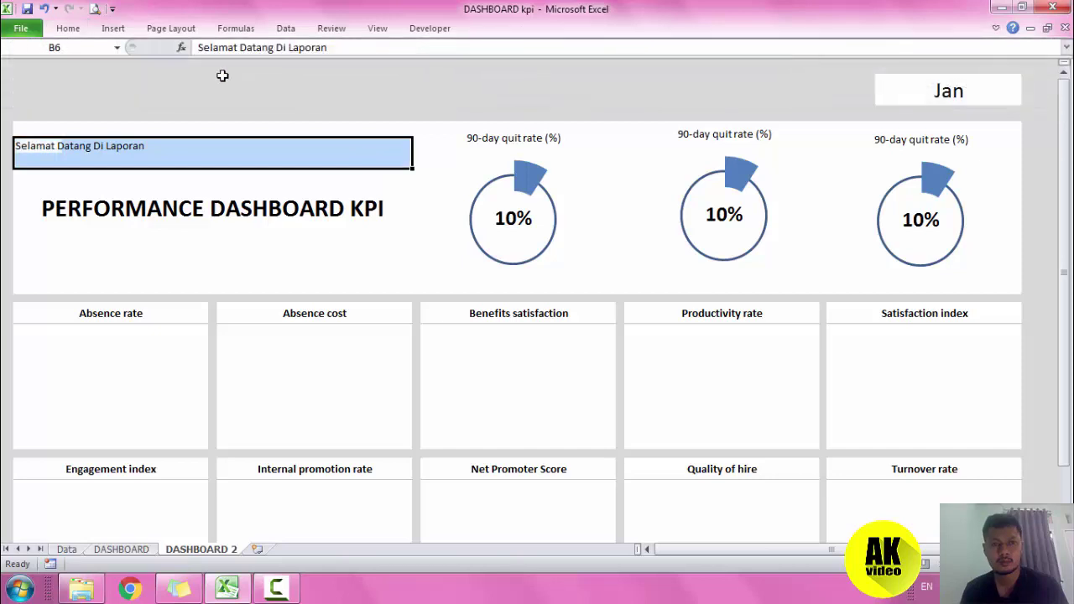
left_click(65, 32)
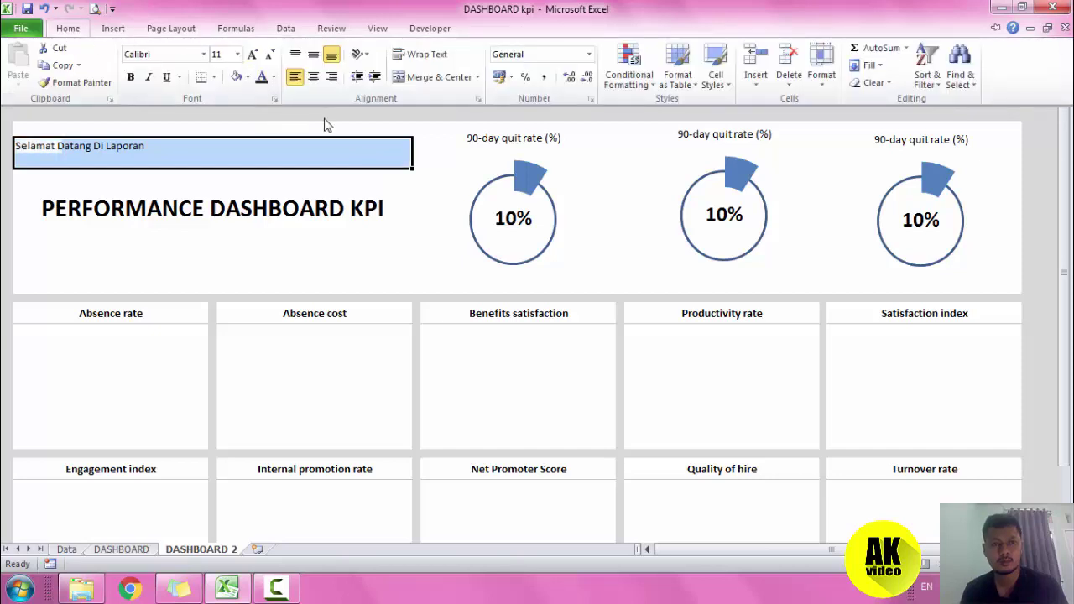
left_click(442, 77)
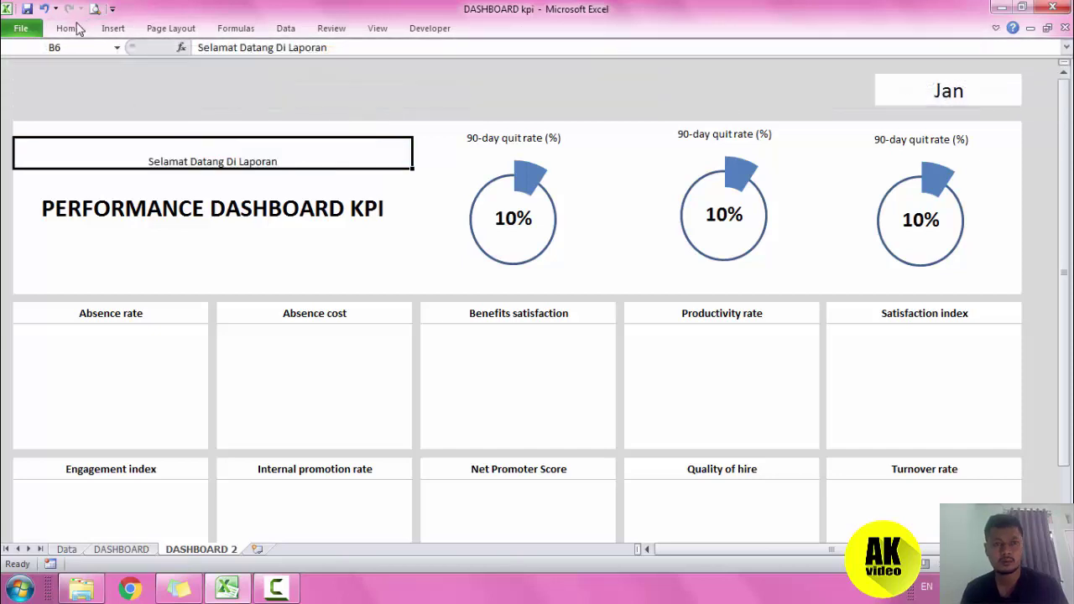
left_click(68, 27)
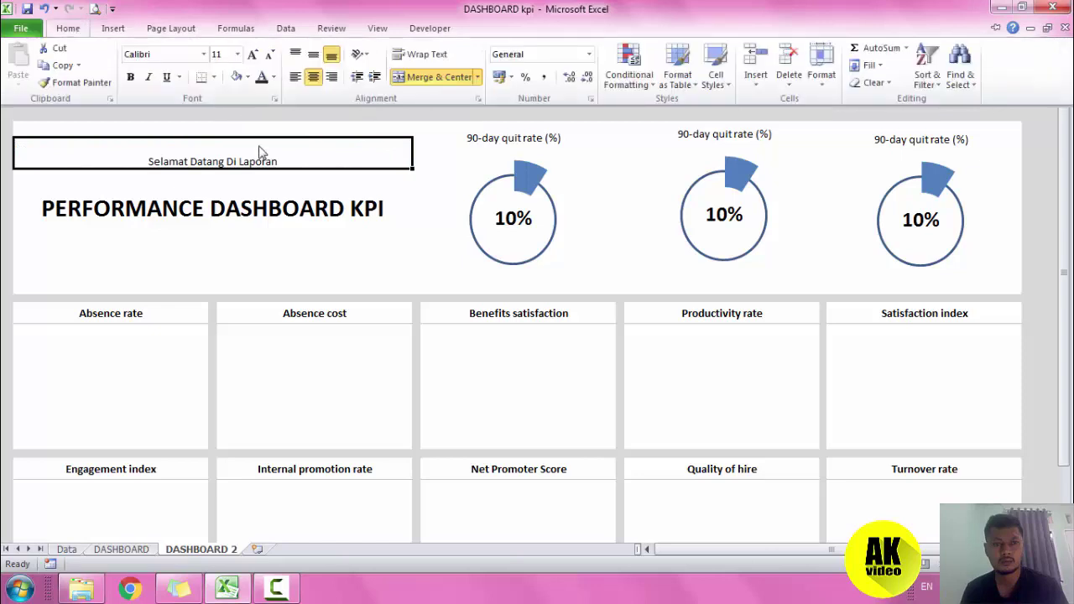
left_click(313, 53)
left_click(69, 29)
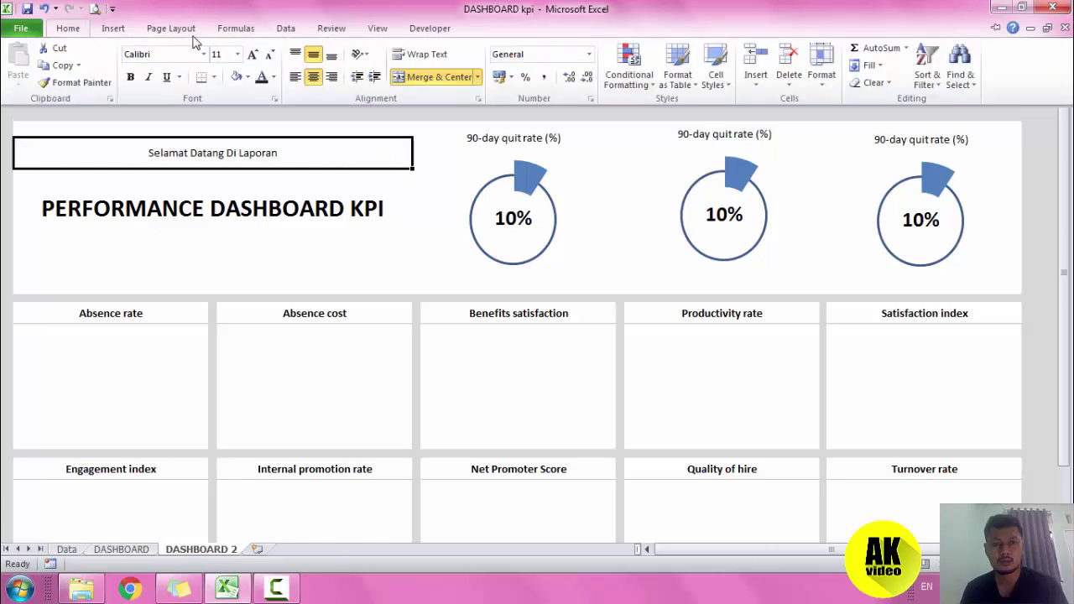
left_click(292, 74)
left_click(164, 186)
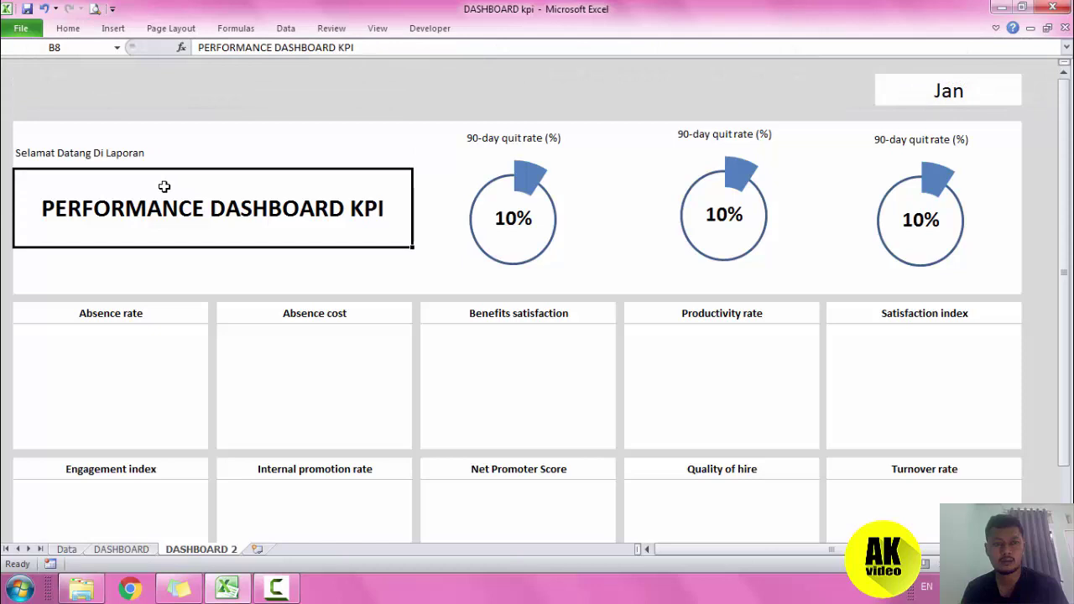
left_click(70, 29)
left_click(356, 77)
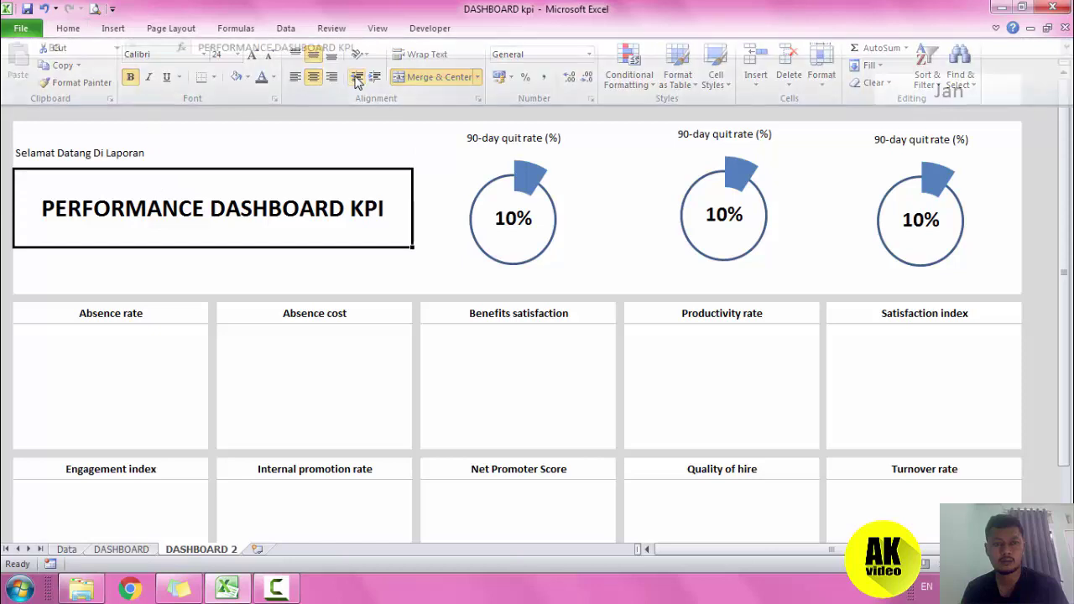
Indent the Selamat Datang Di Laporan text four steps from the left edge.
left_click(231, 115)
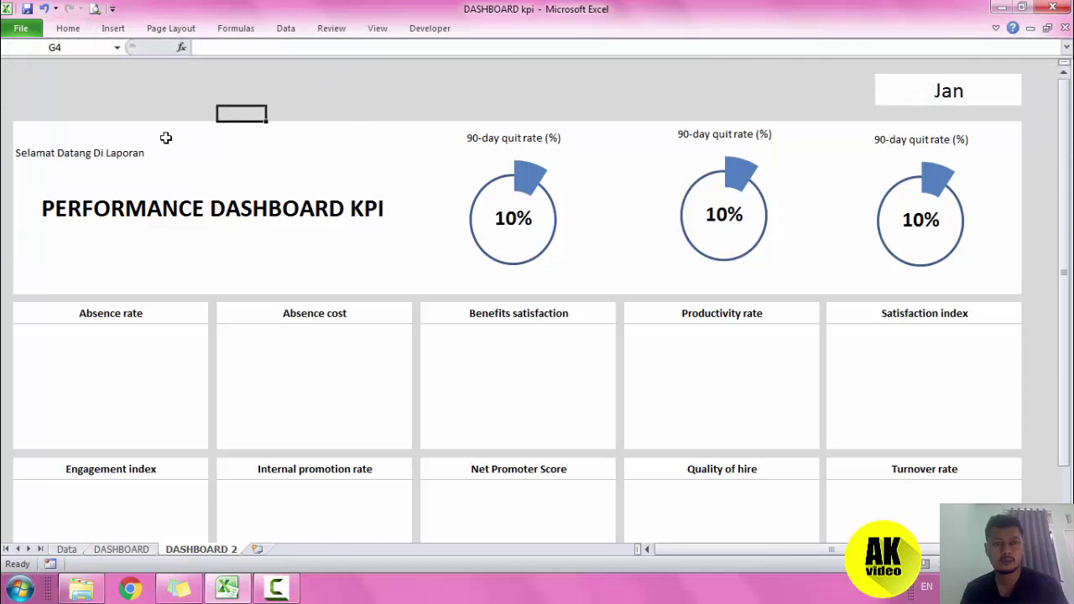
left_click(137, 141)
left_click(72, 29)
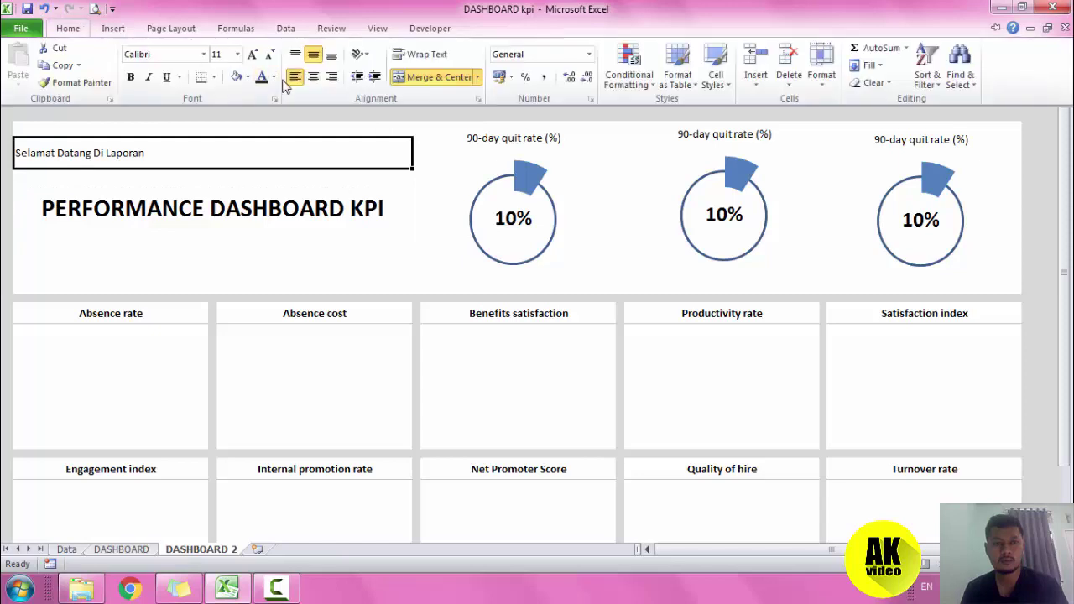
left_click(374, 77)
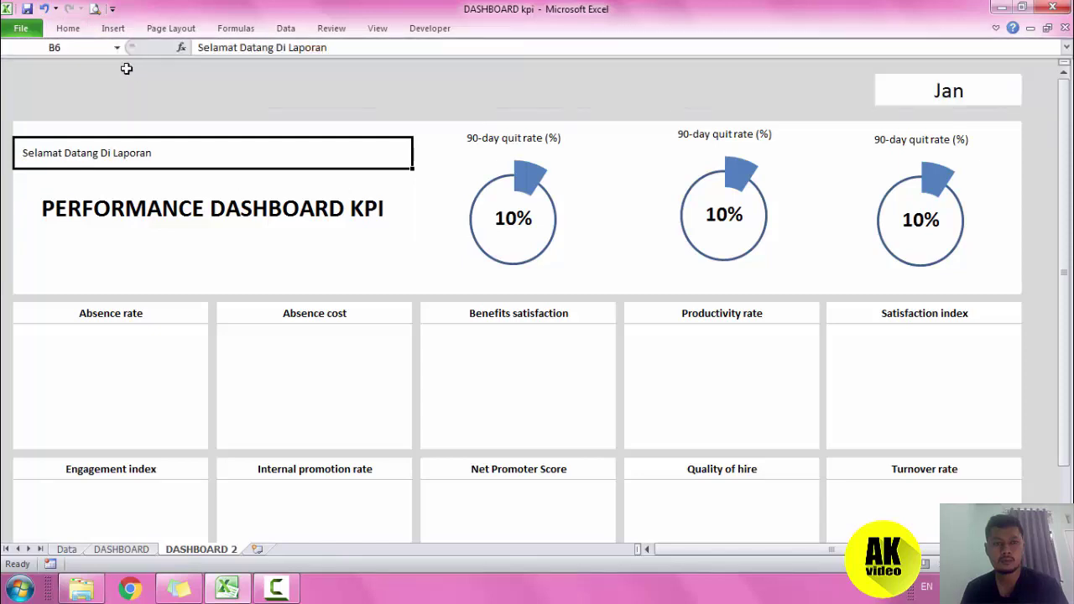
left_click(72, 29)
left_click(374, 77)
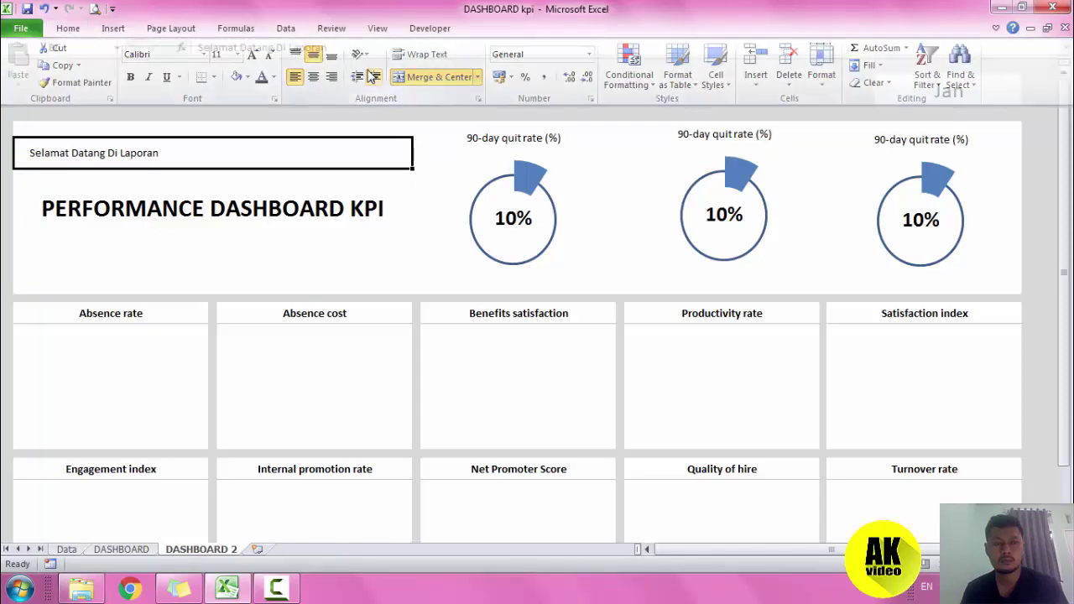
left_click(68, 27)
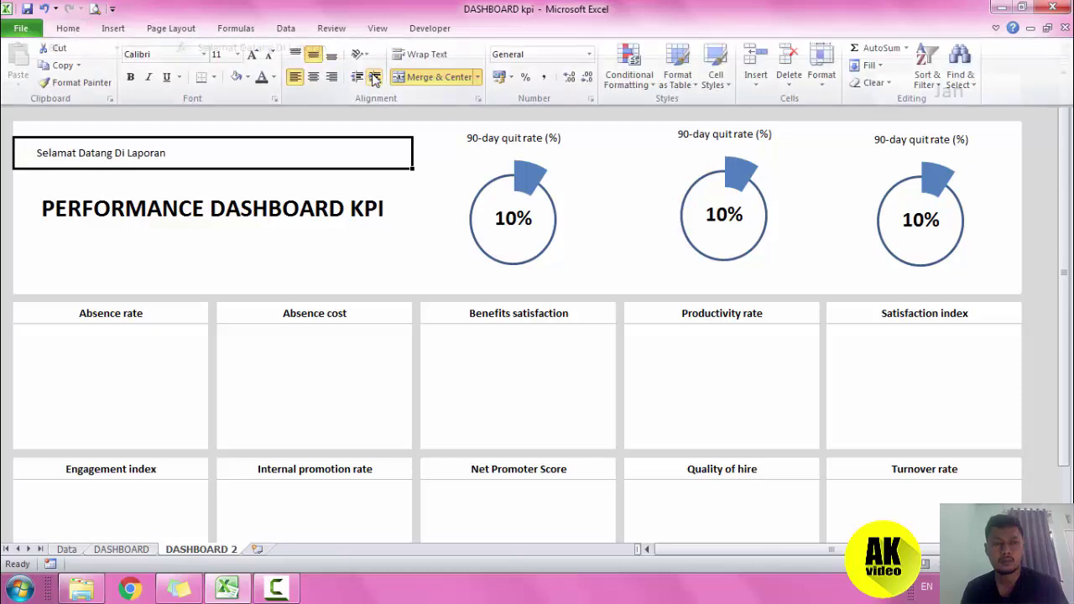
left_click(374, 77)
left_click(68, 28)
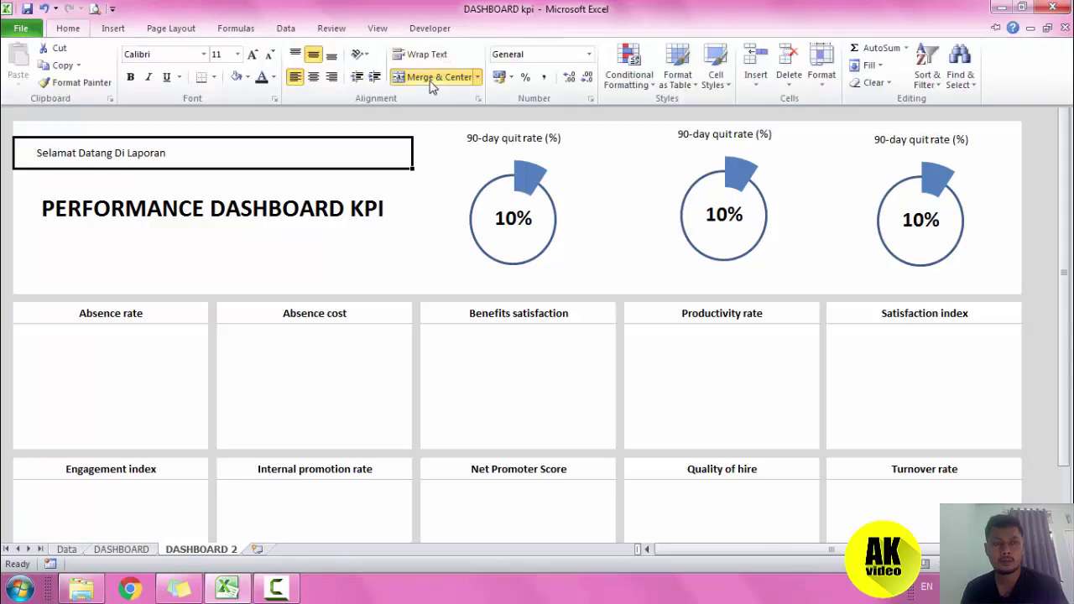
left_click(374, 77)
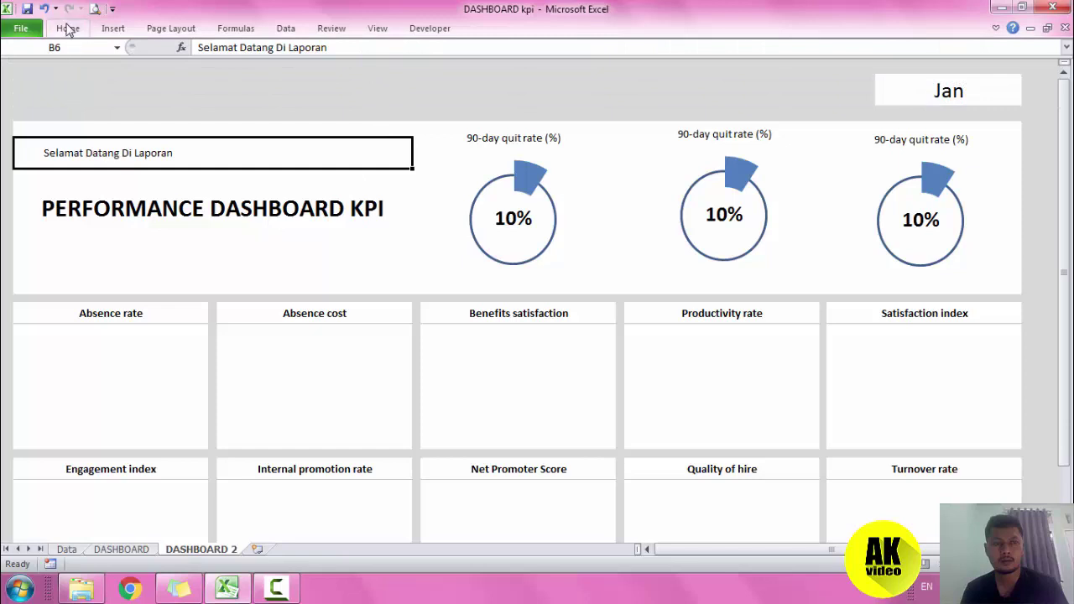
left_click(68, 29)
left_click(237, 54)
Set the welcome text to font size 26.
left_click(238, 54)
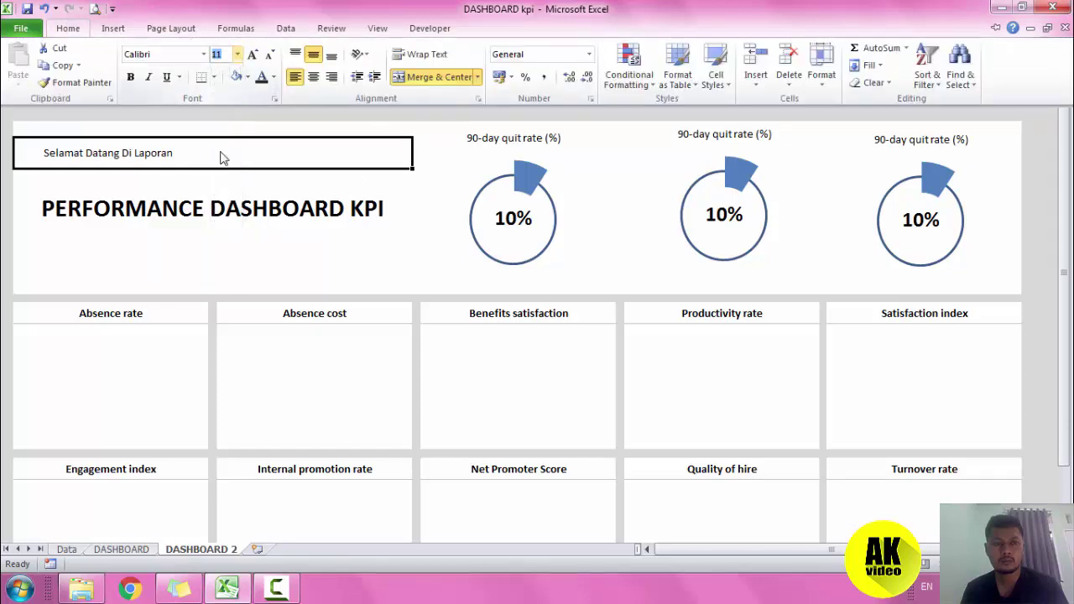
left_click(237, 54)
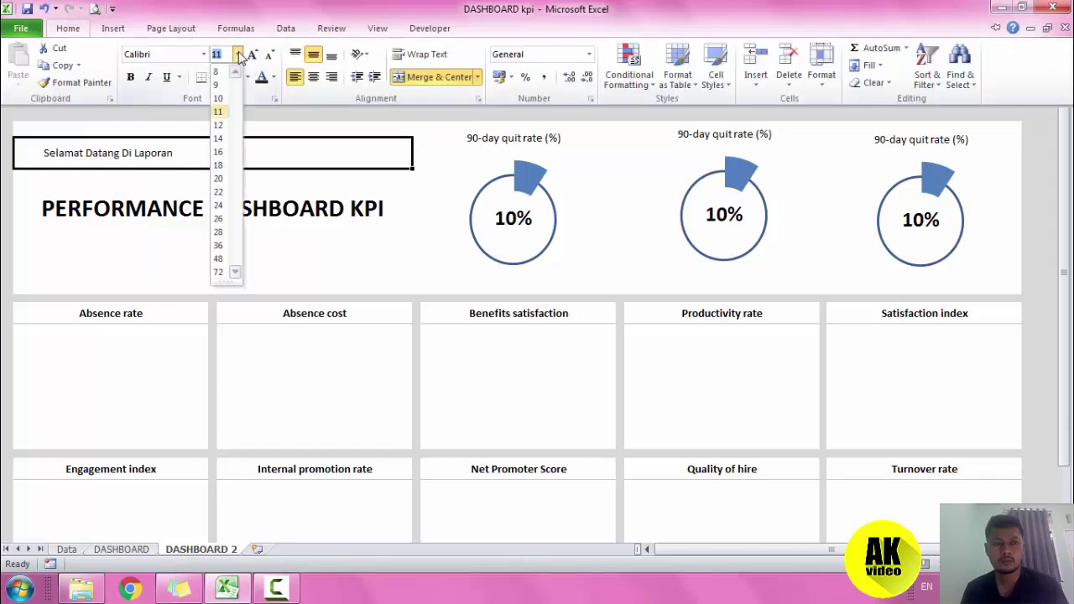
left_click(218, 220)
Top-align the PERFORMANCE DASHBOARD KPI title in its merged box.
left_click(109, 203)
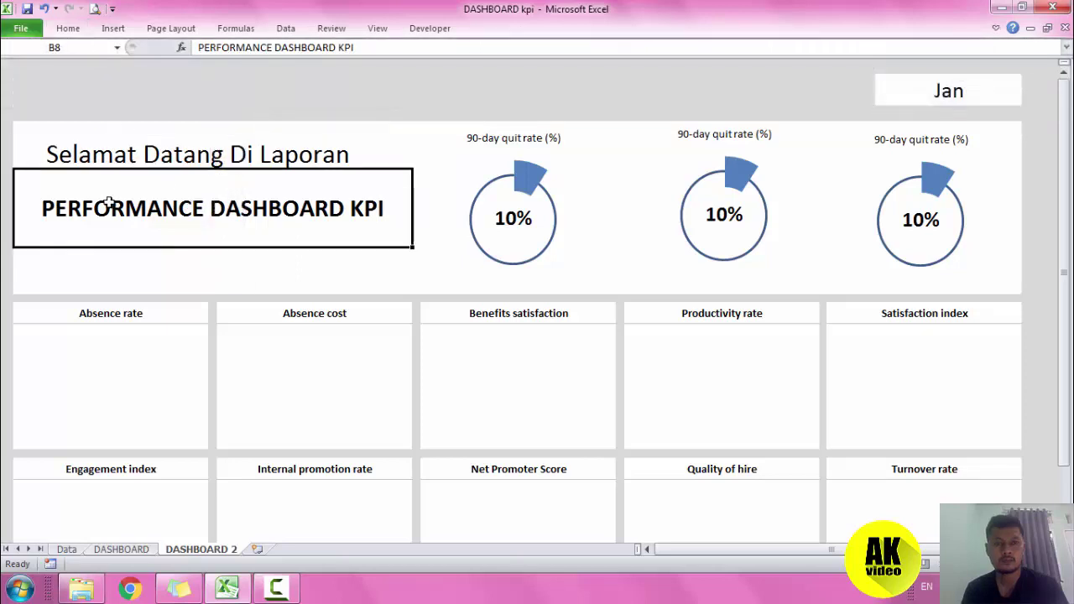
left_click(71, 29)
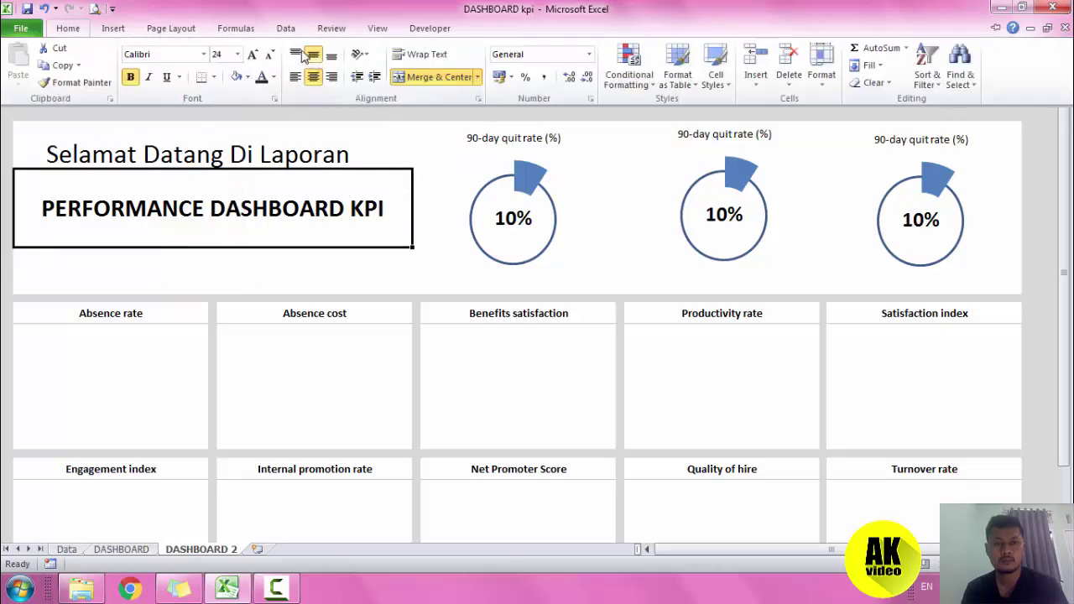
left_click(295, 53)
left_click(347, 113)
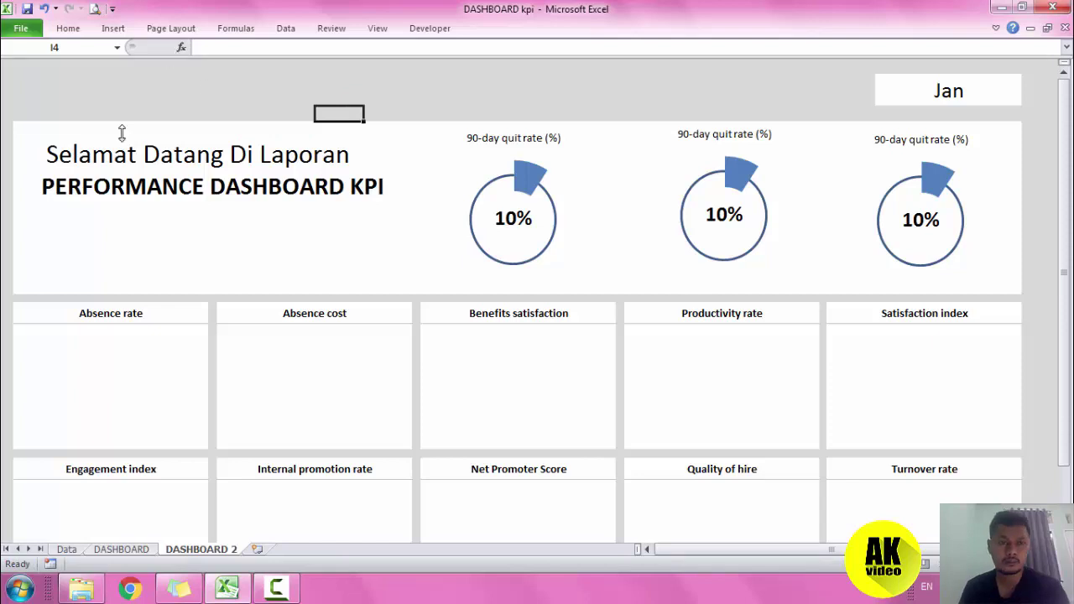
left_click(72, 193)
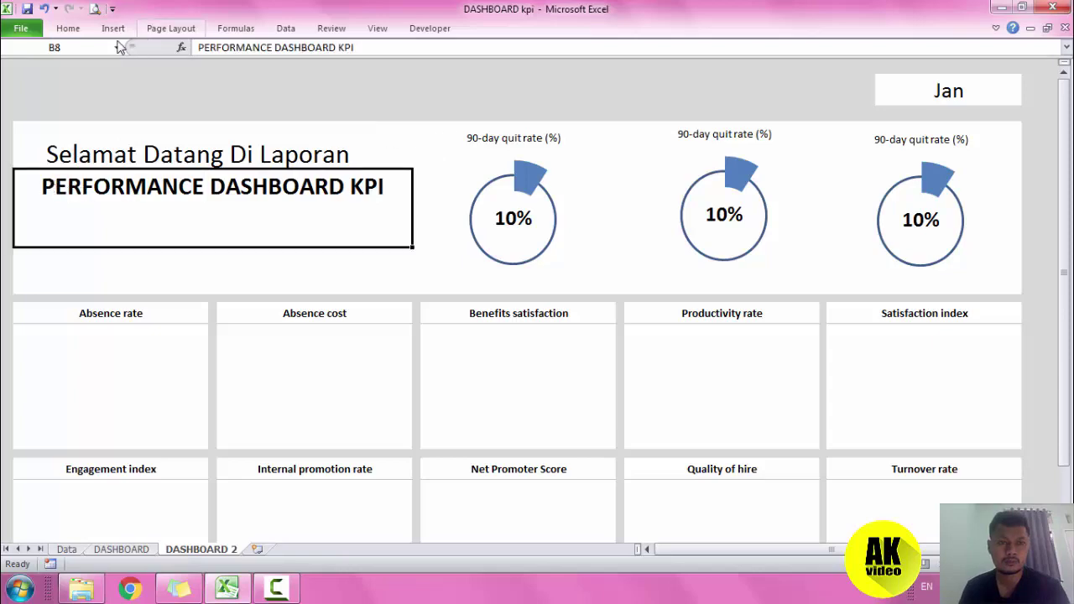
Dismiss the Windows colour-scheme prompt and set the title to font size 28.
left_click(68, 29)
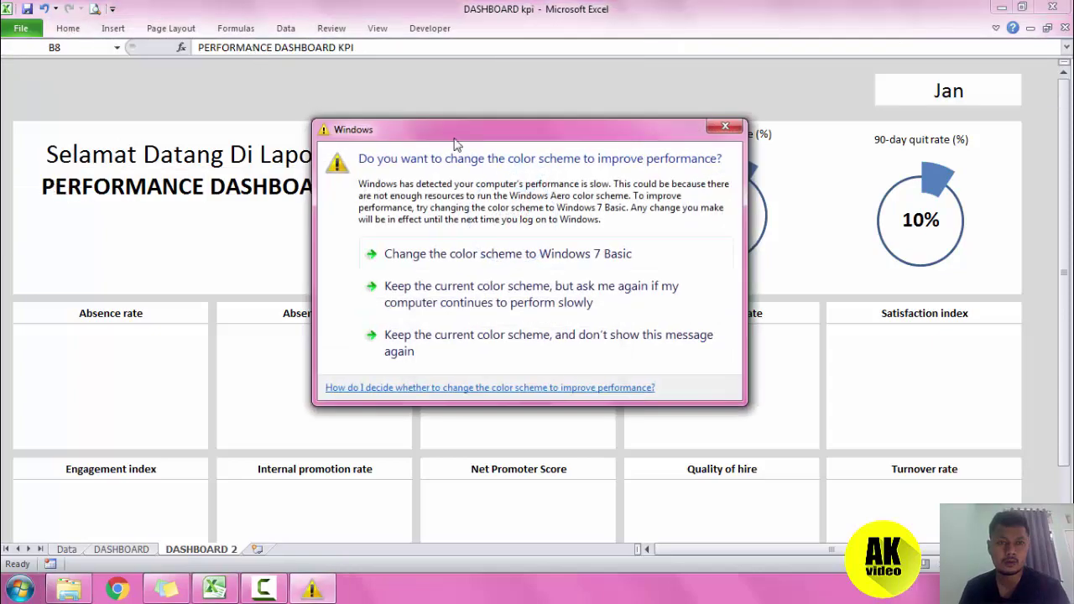
left_click(725, 127)
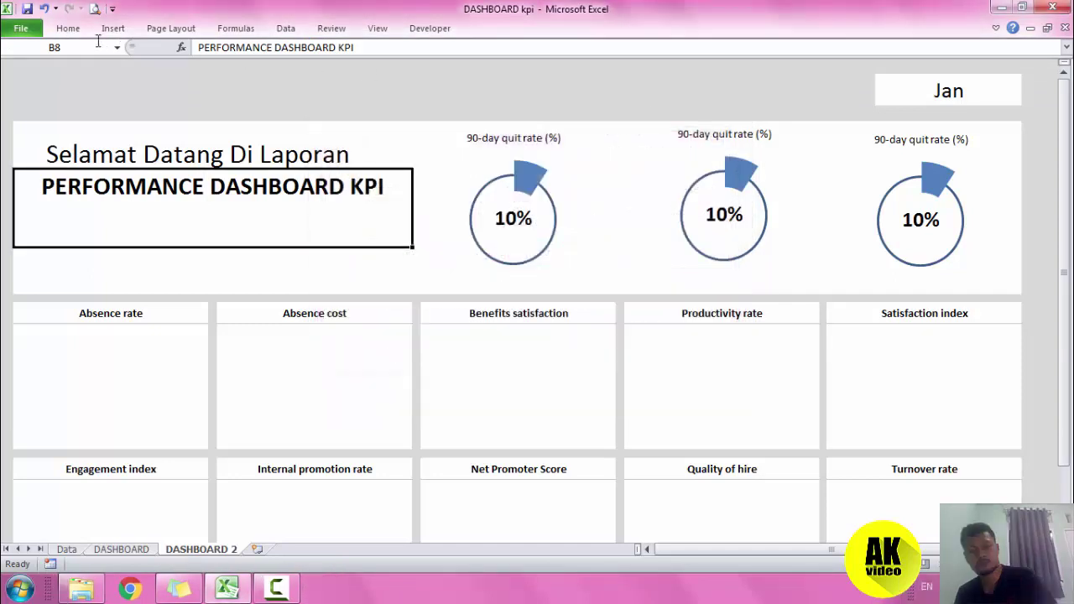
left_click(68, 29)
left_click(238, 55)
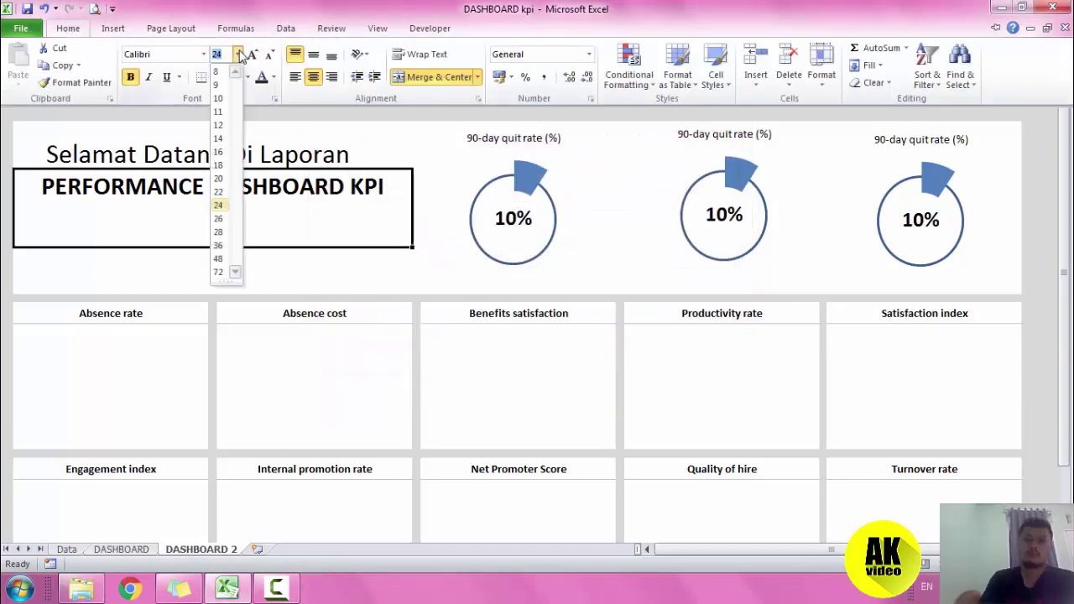
left_click(220, 232)
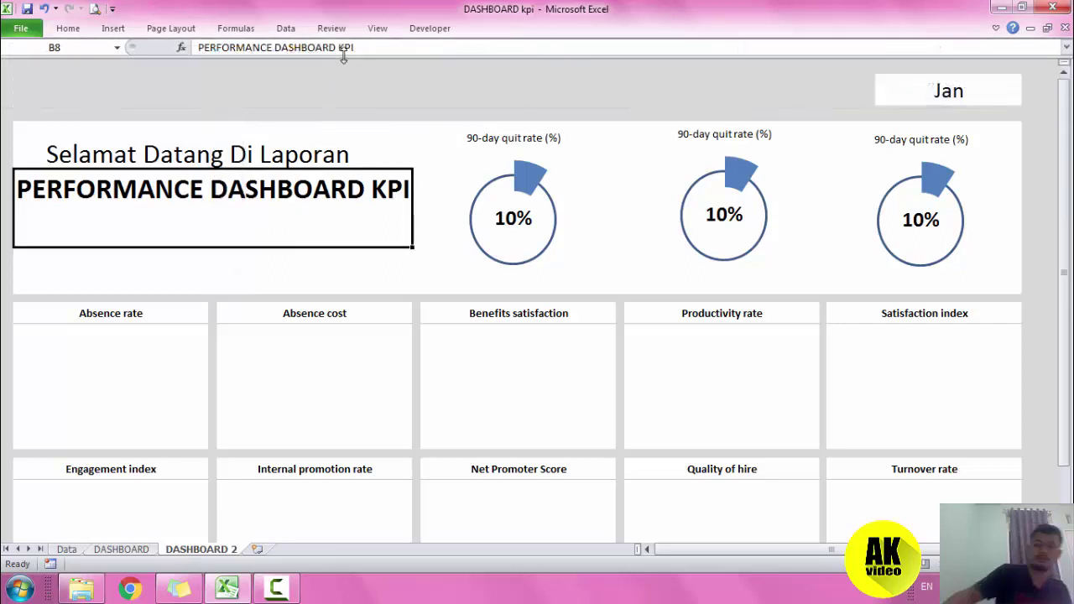
left_click(341, 48)
Remove KPI so the title reads just PERFORMANCE DASHBOARD.
key("BackSpace")
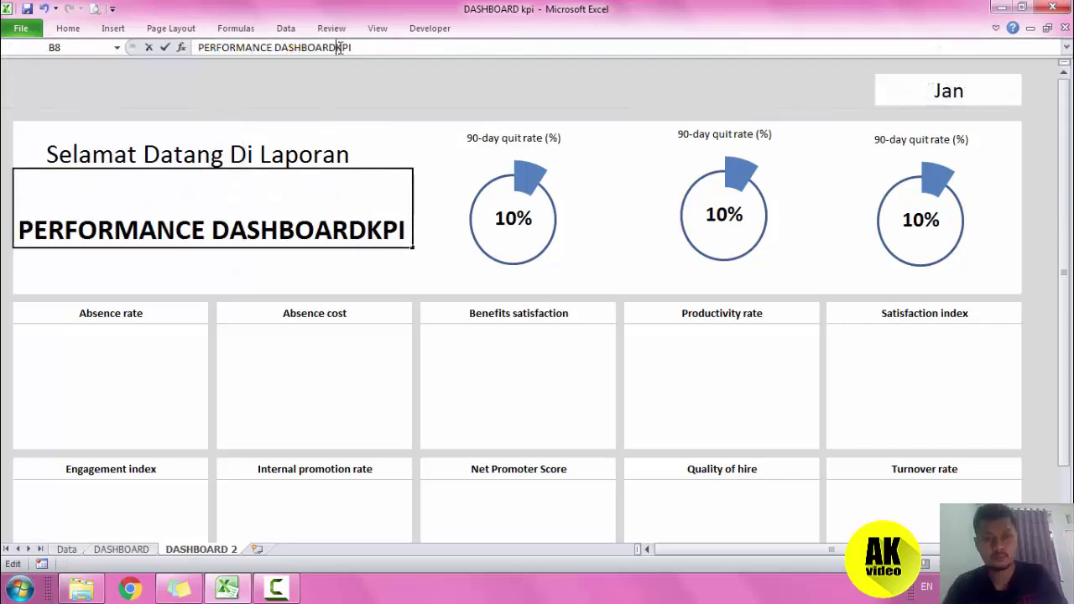
key("Return")
left_click(105, 206)
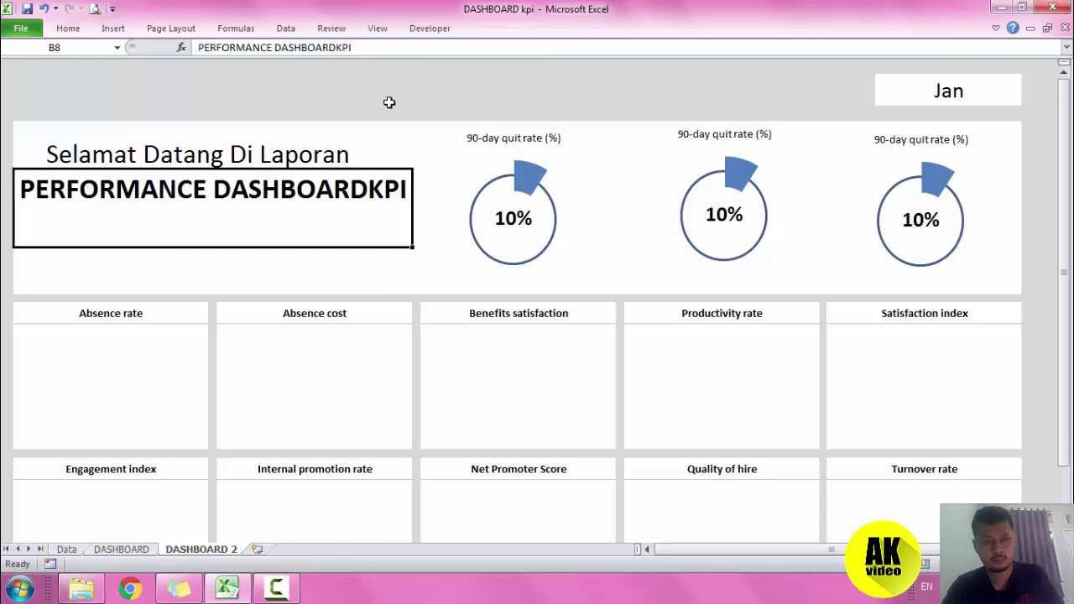
left_click(1067, 47)
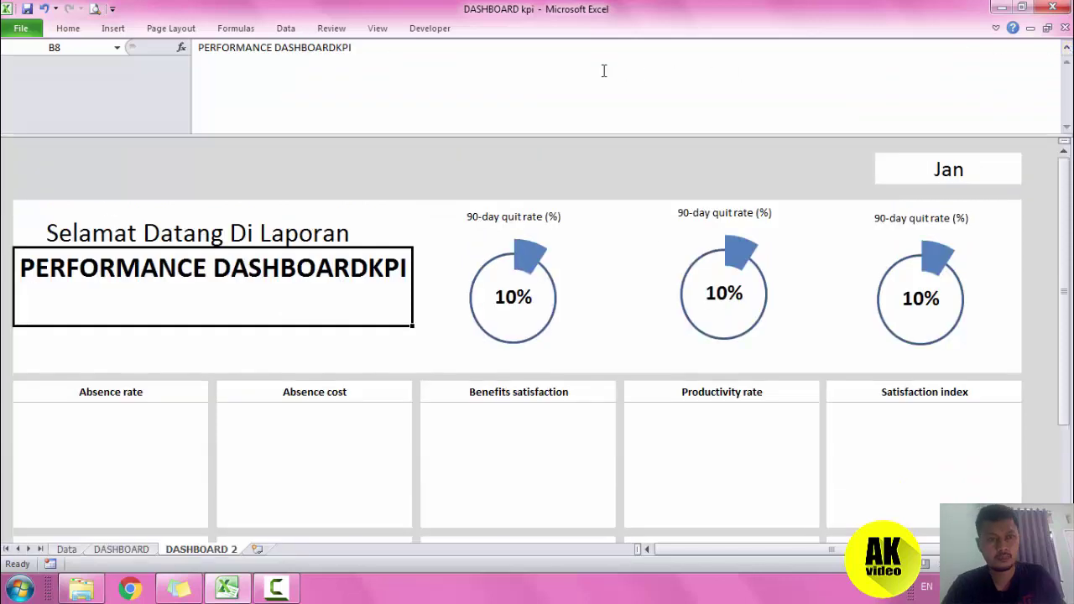
left_click(521, 63)
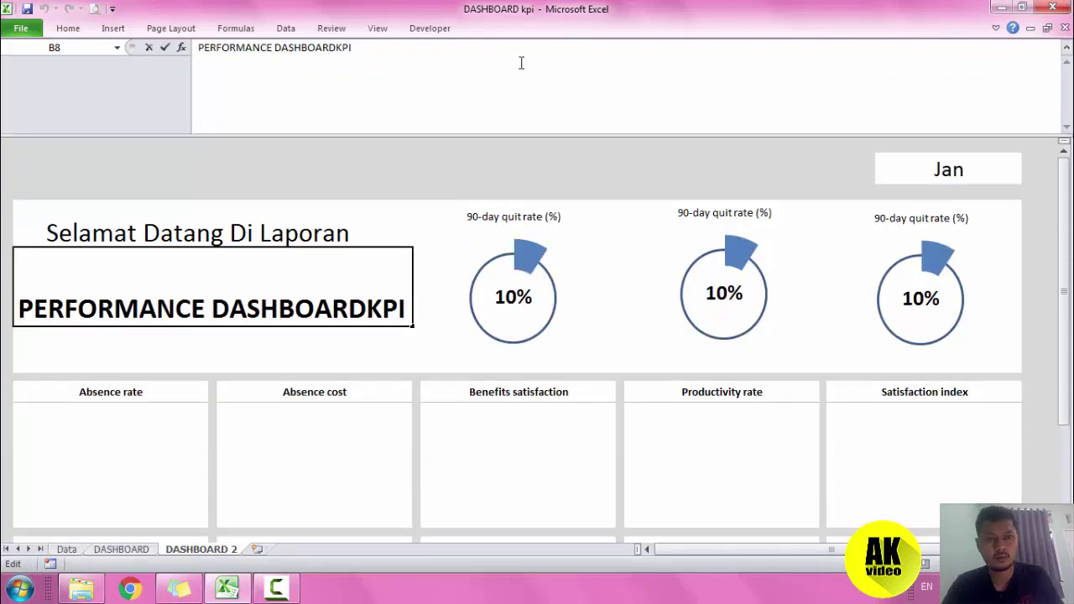
key("BackSpace")
key("BackSpace")
key("BackSpace")
key("BackSpace")
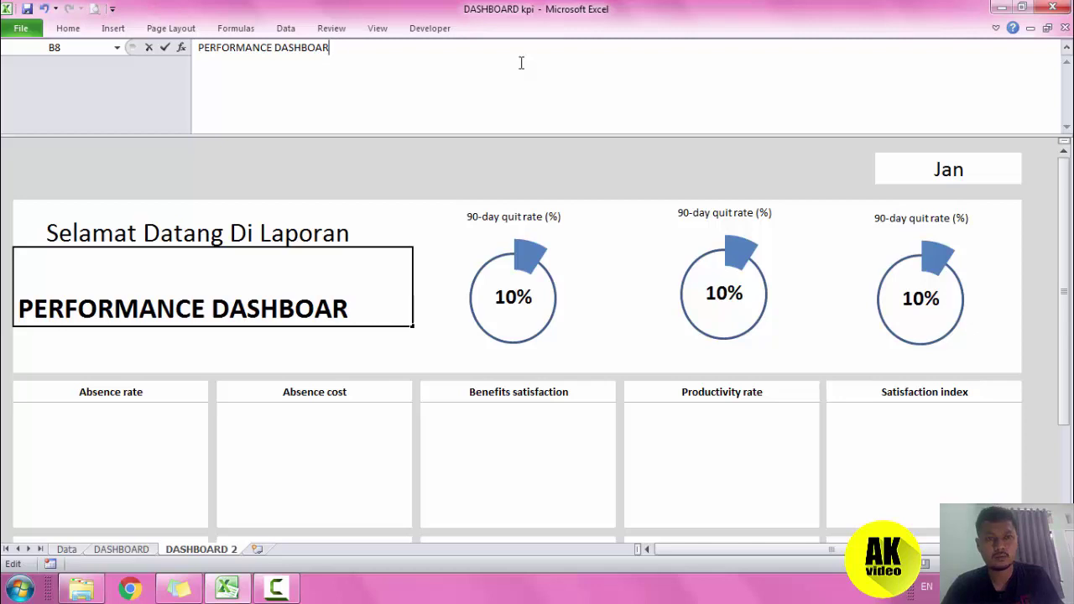
type("d")
key("BackSpace")
type("D")
left_click(327, 173)
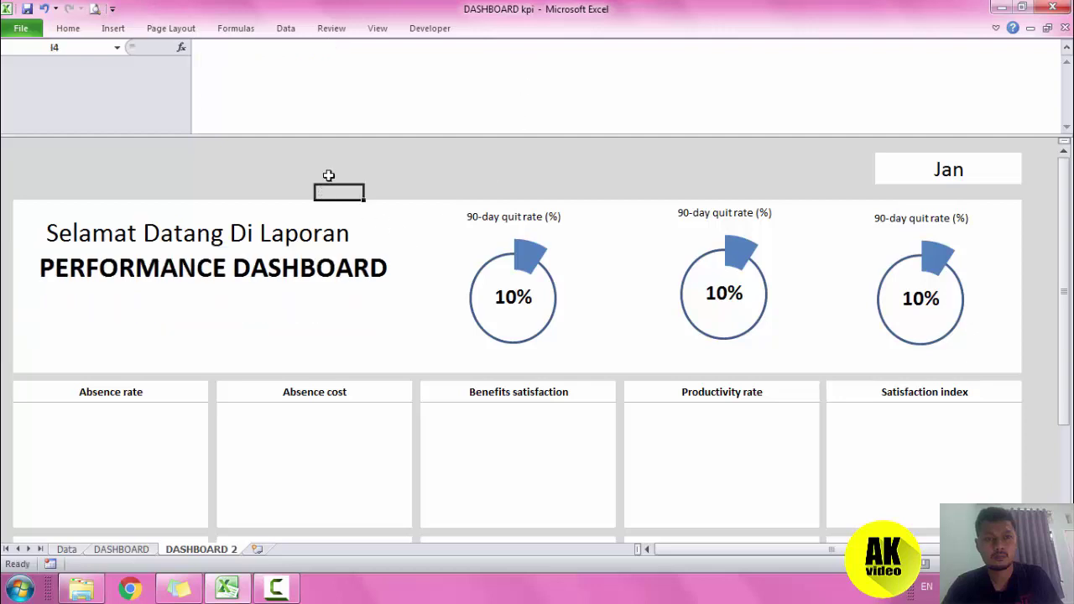
Add a second title line reading KEYWORD PERFORMANCE INDICATOR.
left_click(284, 251)
left_click(394, 48)
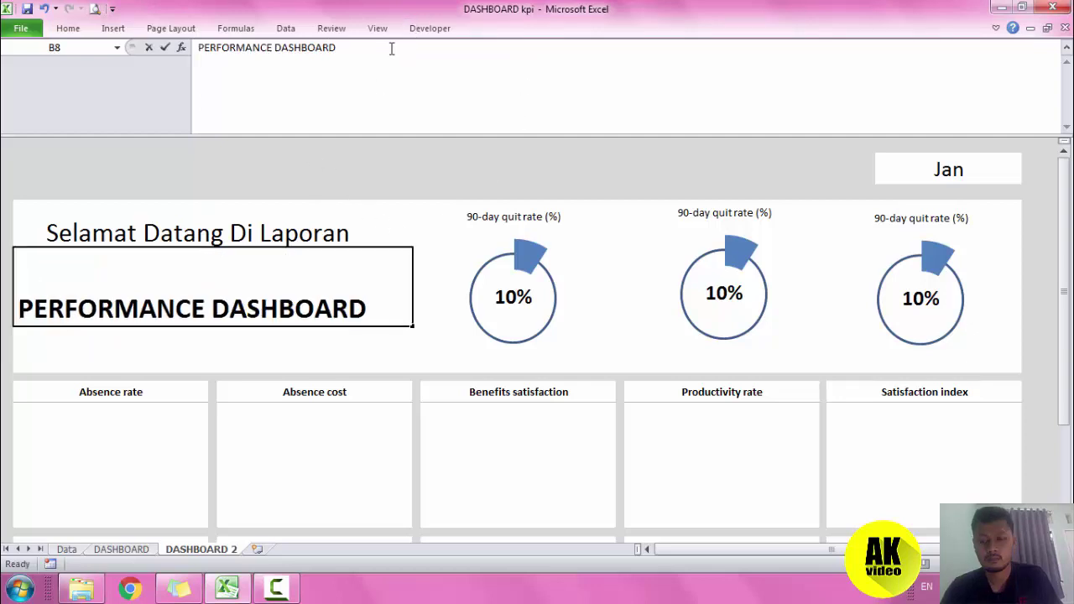
key("shift+Return")
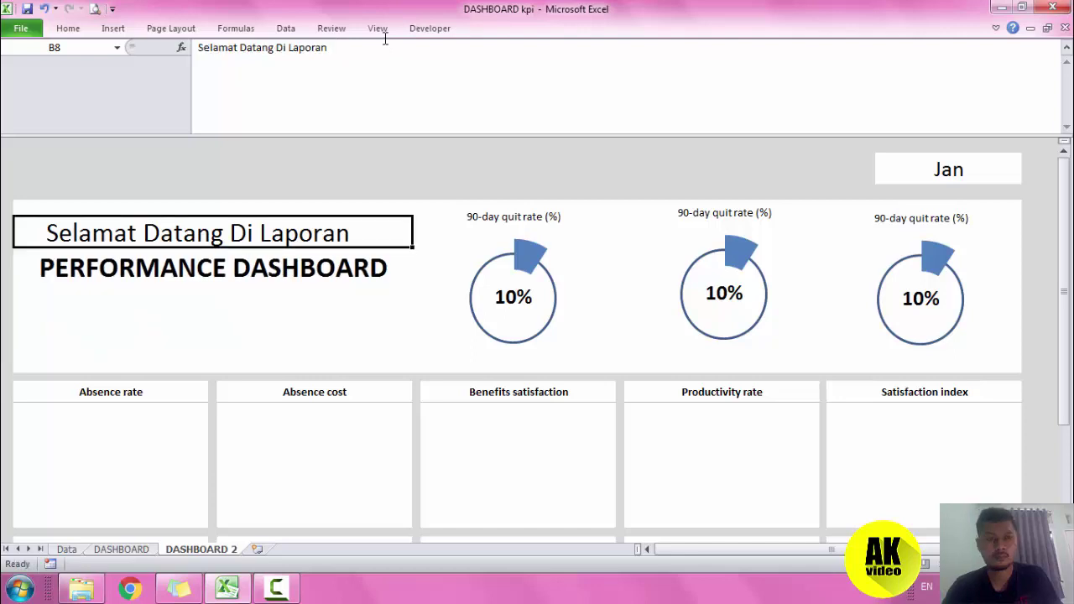
left_click(226, 273)
left_click(392, 72)
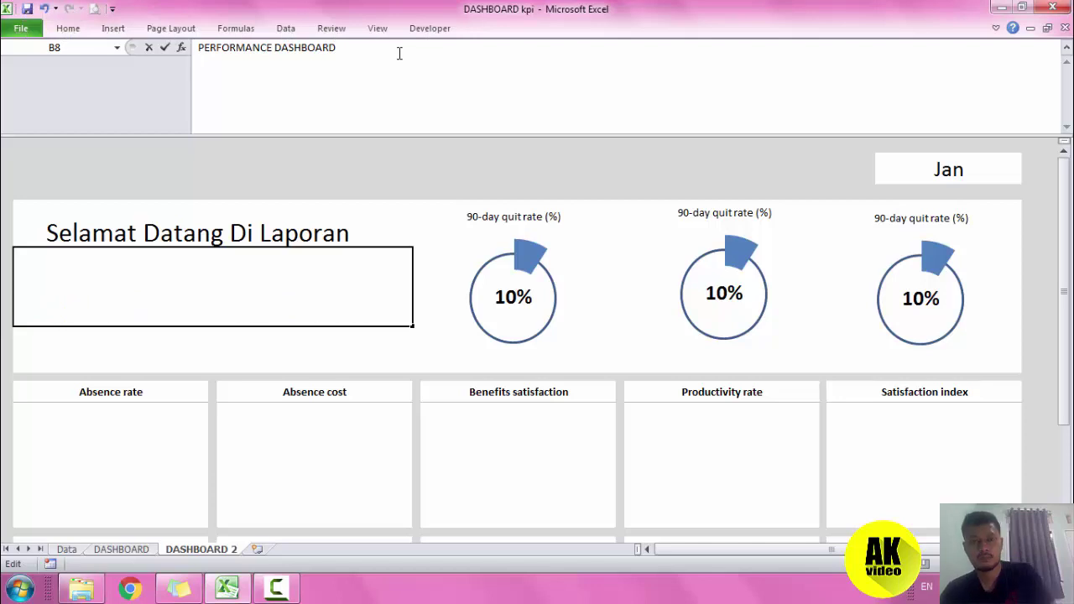
type("ke")
key("BackSpace")
key("BackSpace")
type("KE")
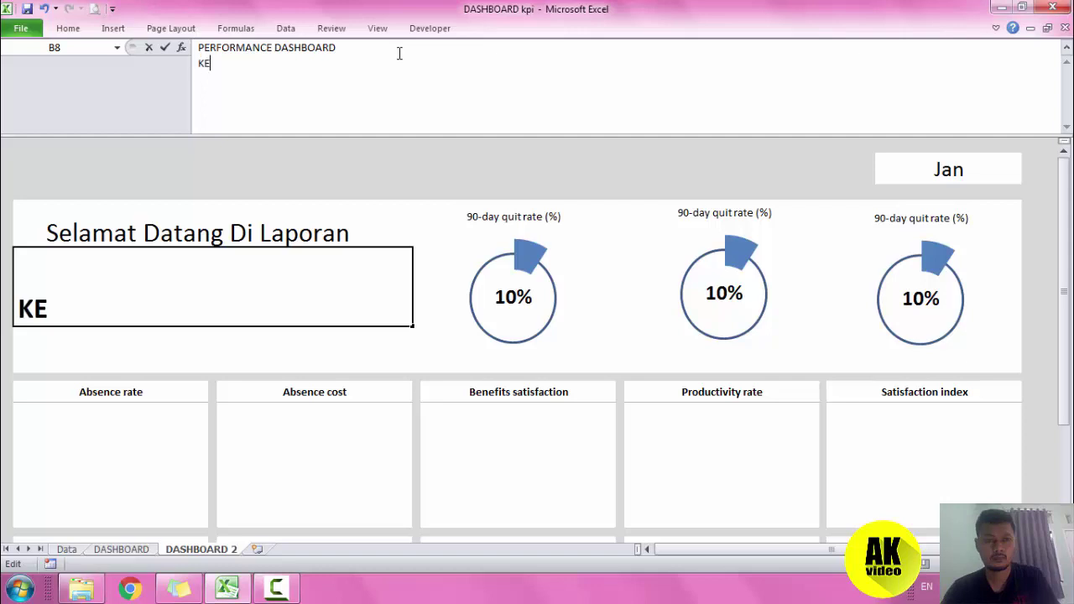
type("YWOR")
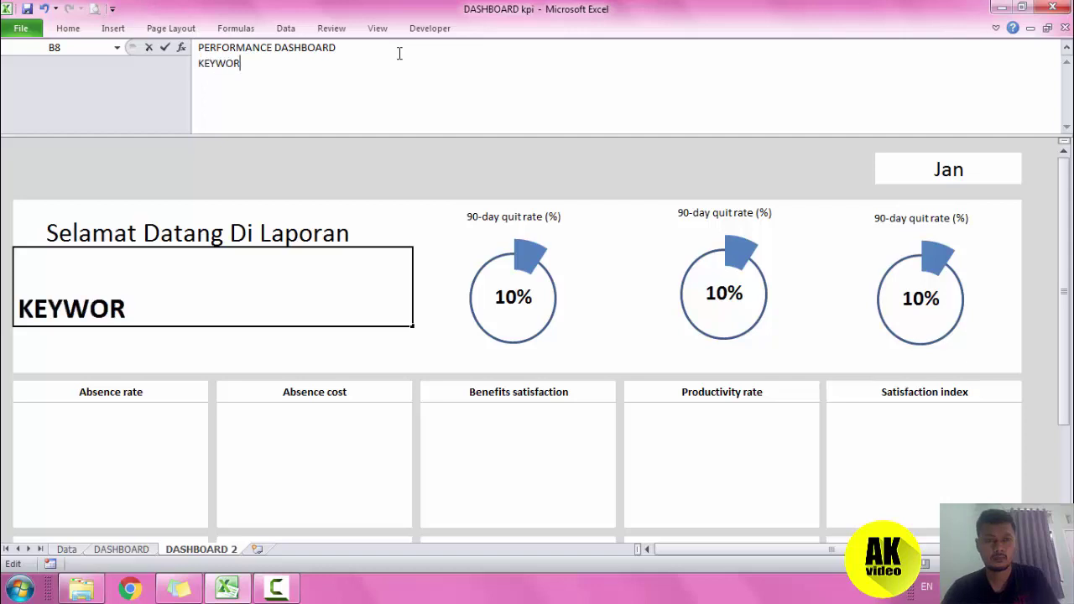
type("D PE")
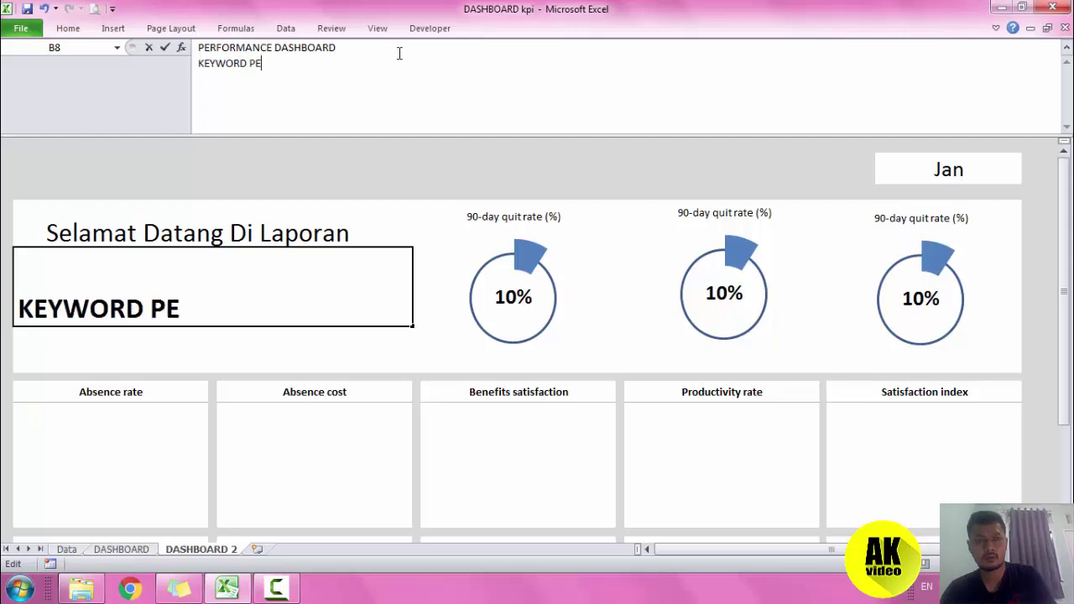
type("RFO")
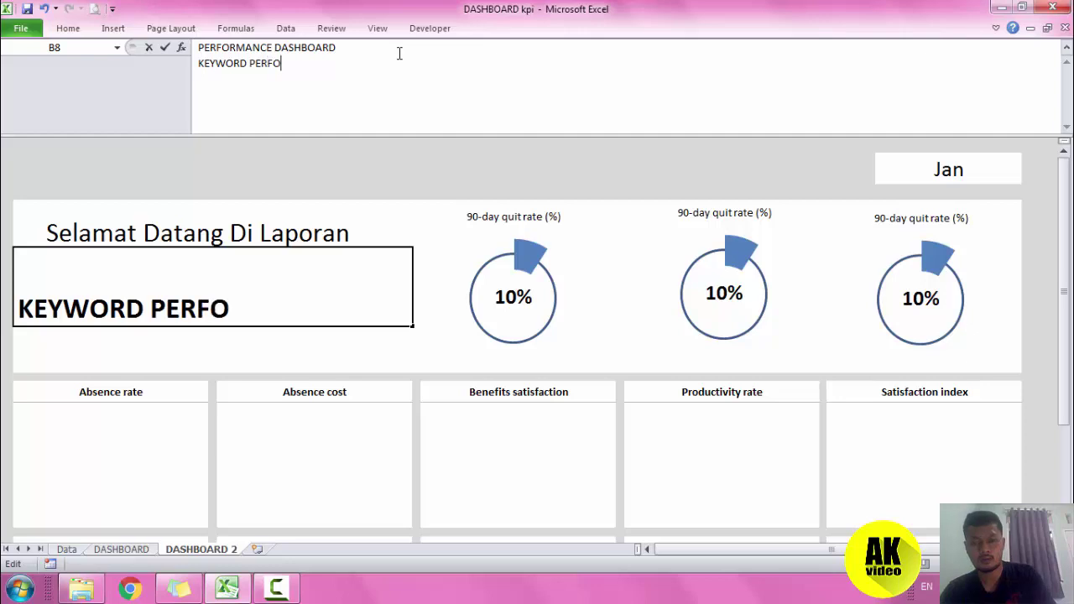
type("RMANCE")
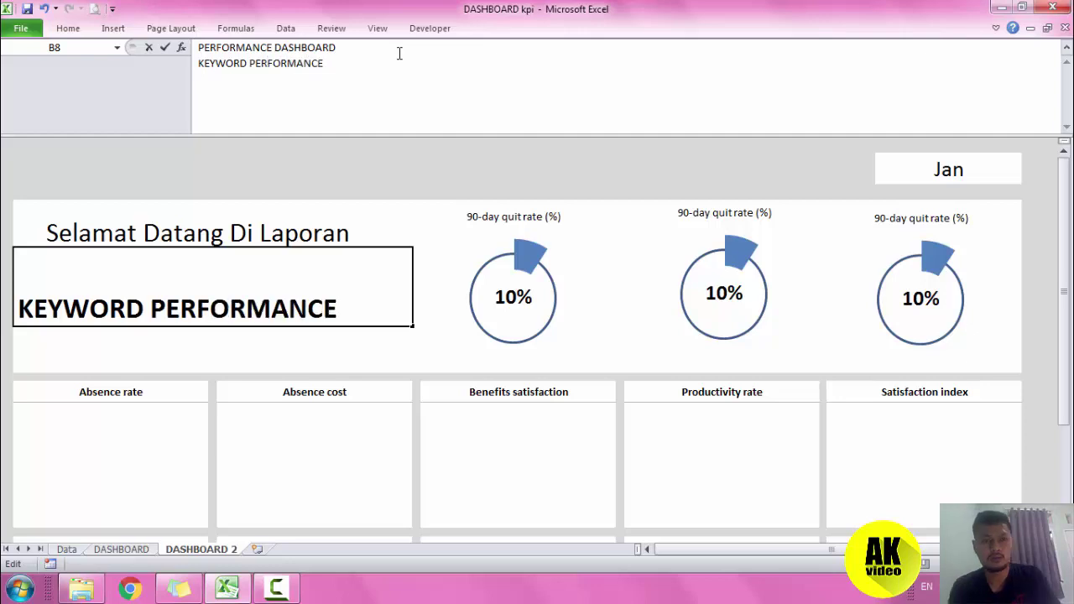
type("INDICATO")
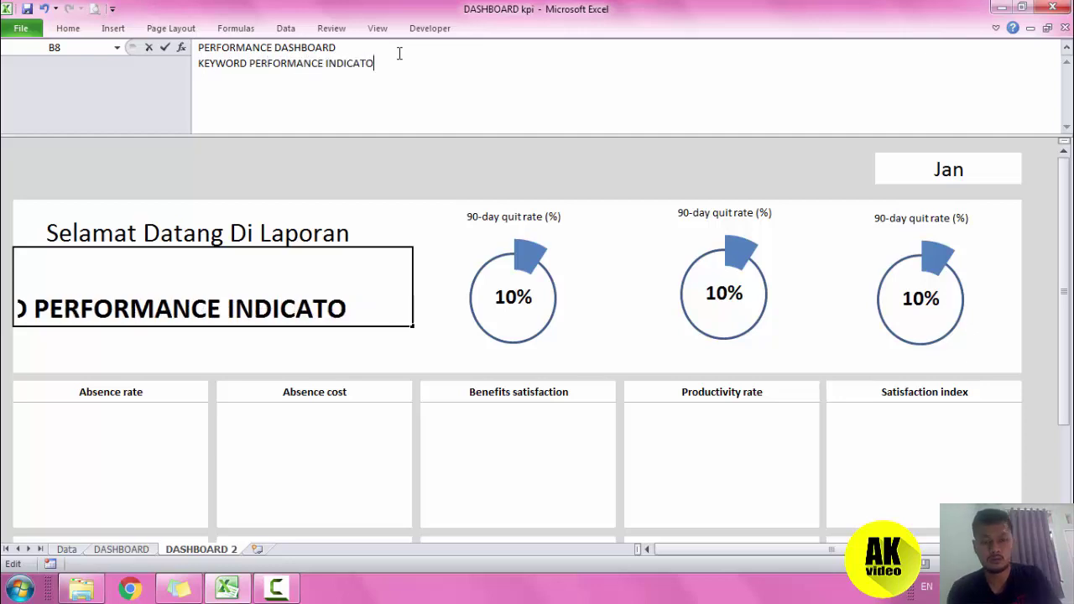
type("R")
key("Return")
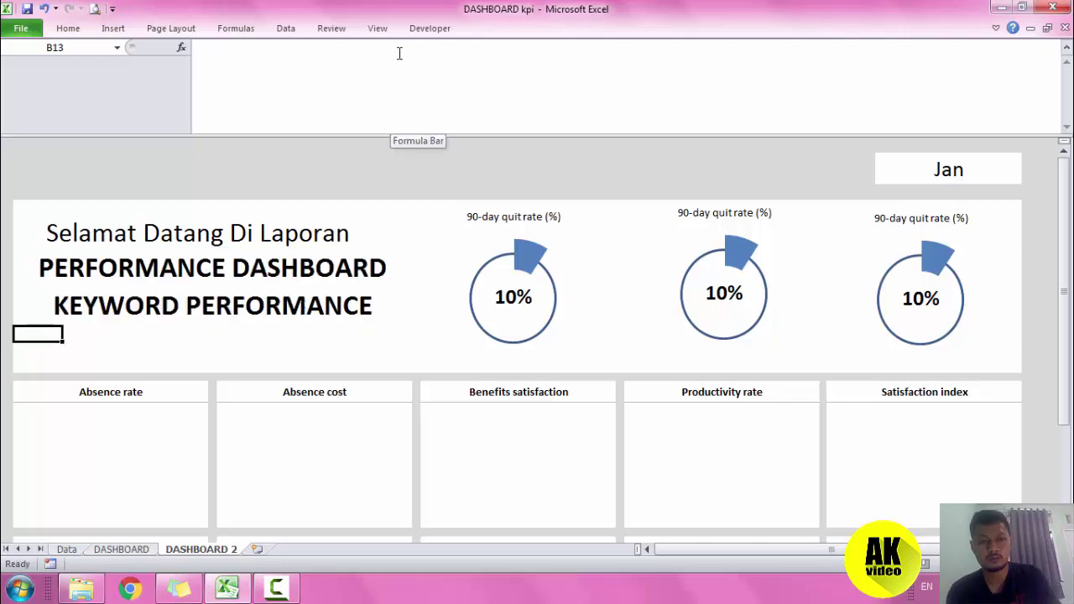
Left-align the welcome line and the two-line title in B6:B8.
left_click(240, 269)
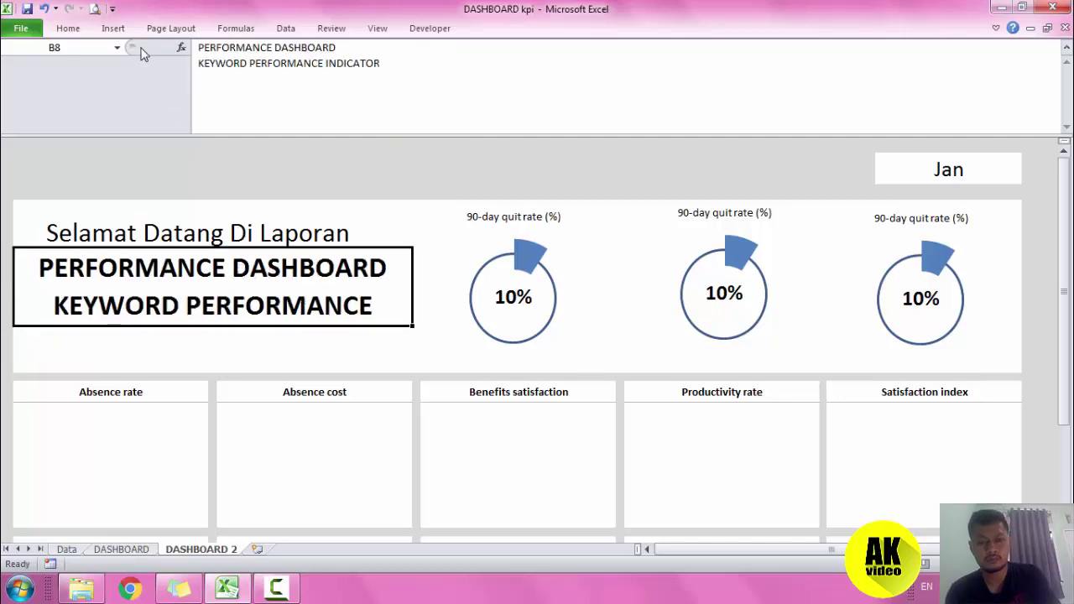
left_click_drag(96, 223, 92, 289)
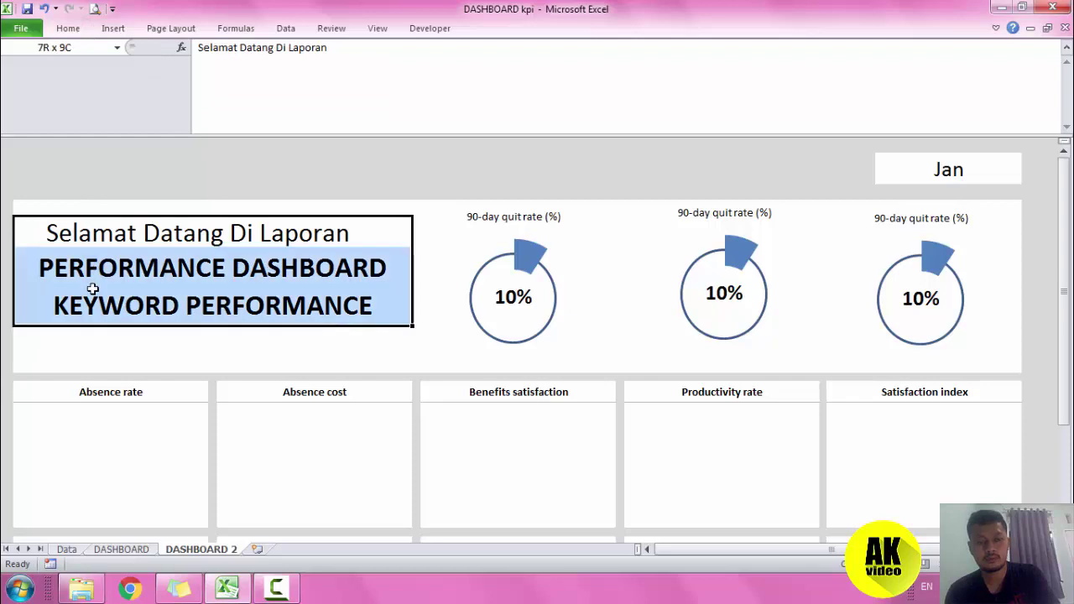
left_click(82, 28)
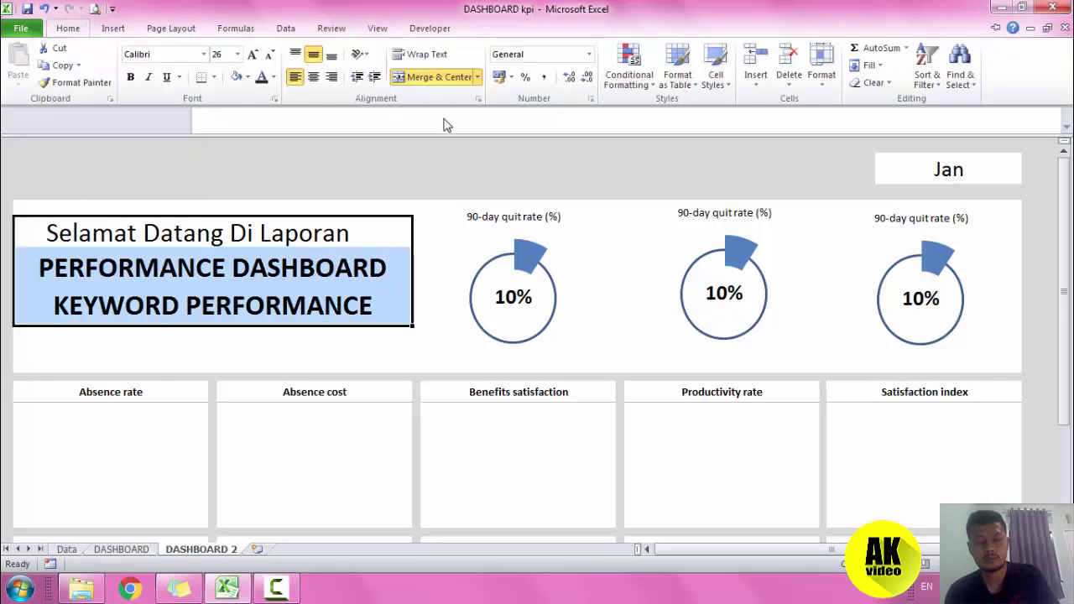
left_click(294, 76)
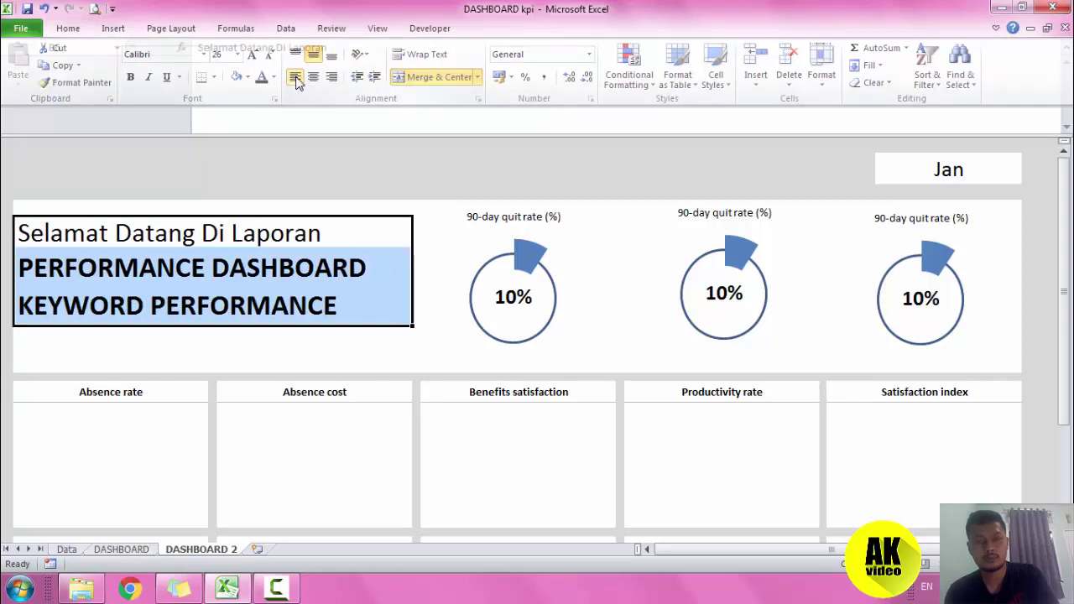
left_click(231, 186)
scroll(260, 242, "down", 2)
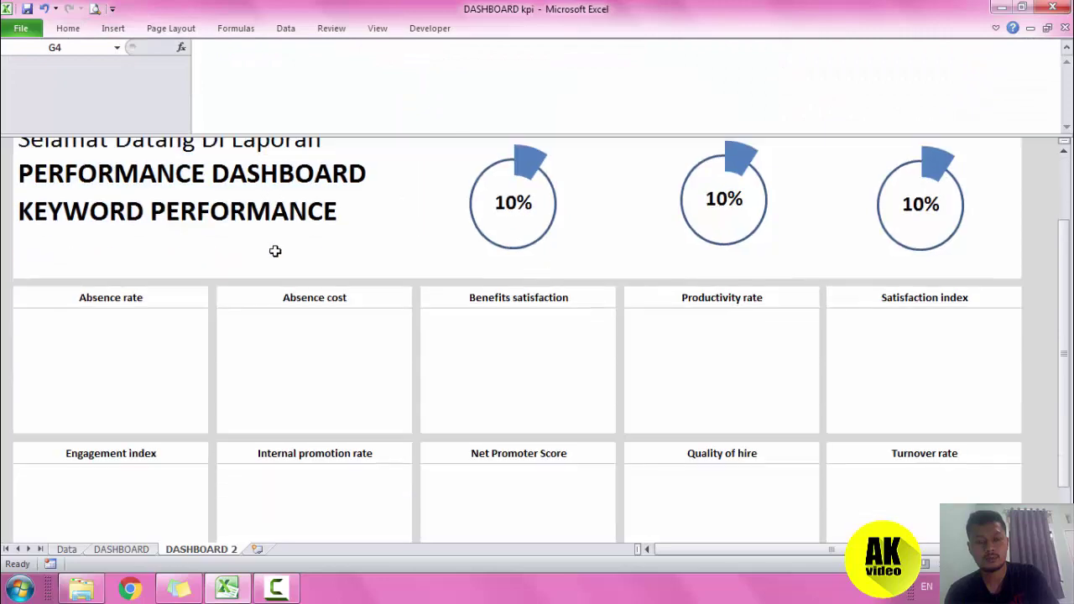
scroll(273, 250, "up", 2)
Indent the welcome and header lines once, then collapse the formula bar.
left_click(67, 228)
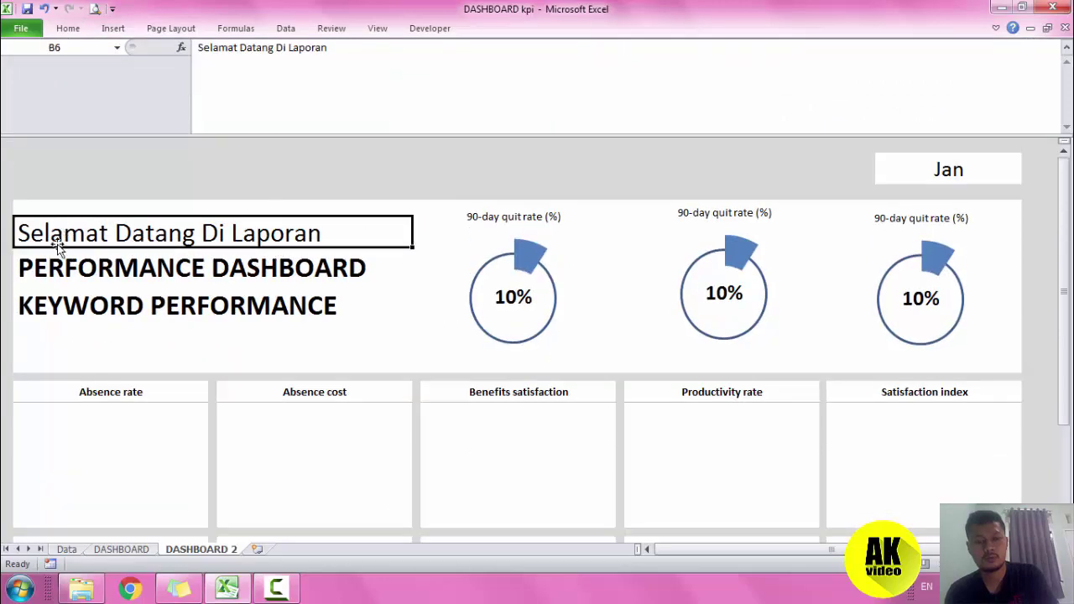
left_click_drag(54, 233, 72, 307)
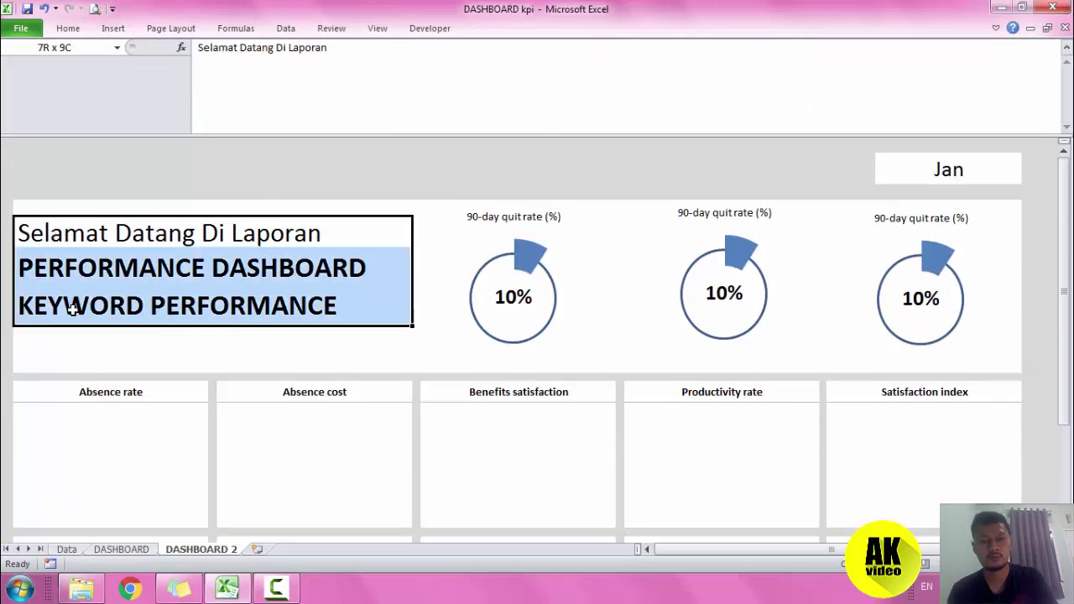
left_click(68, 29)
left_click(366, 75)
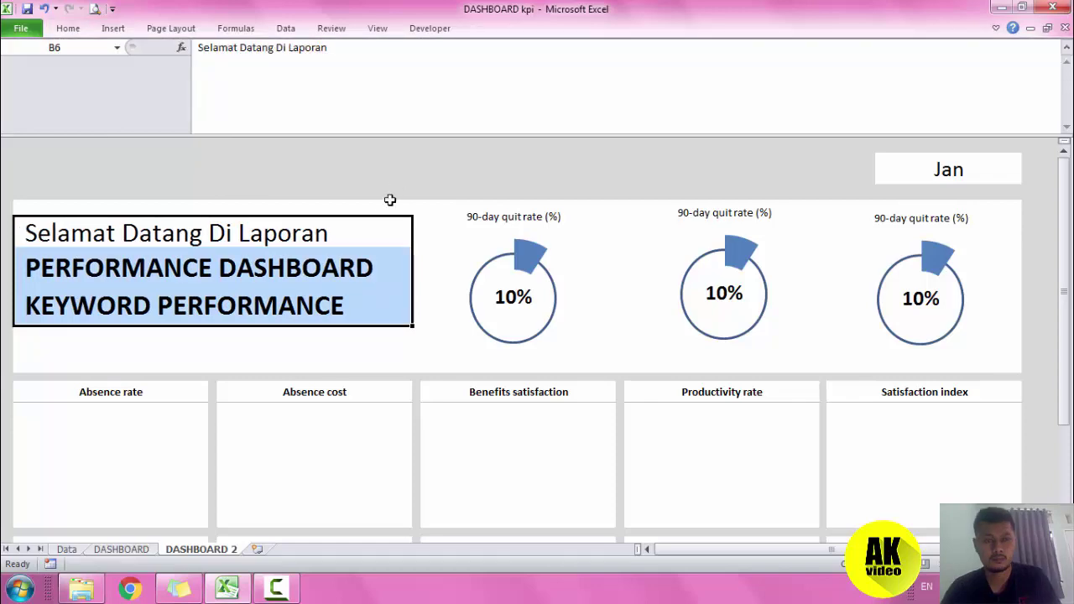
left_click(408, 164)
scroll(339, 297, "down", 2)
scroll(278, 283, "up", 2)
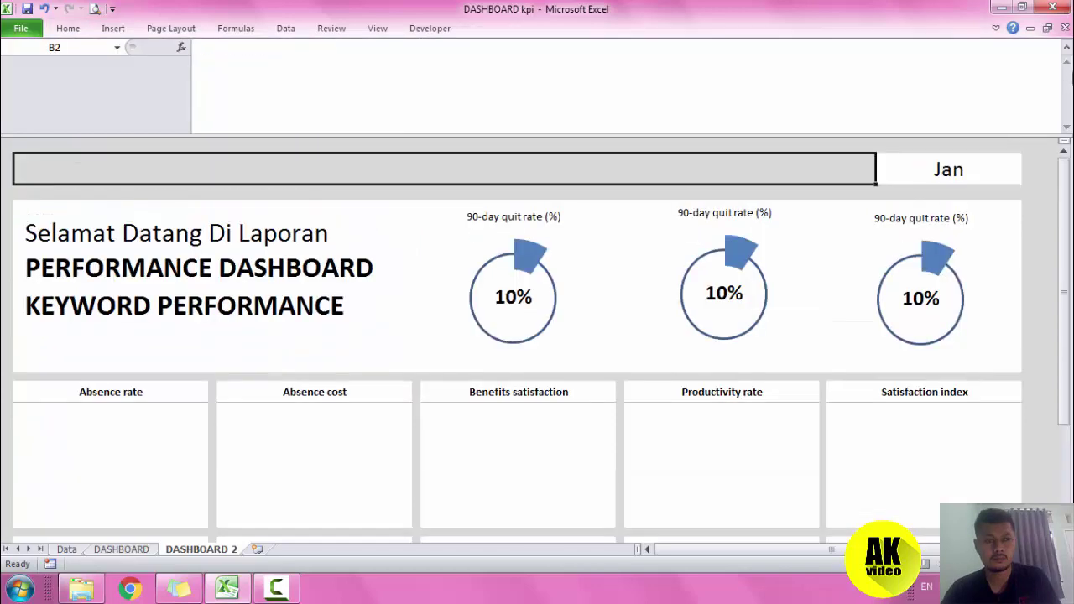
left_click(1067, 48)
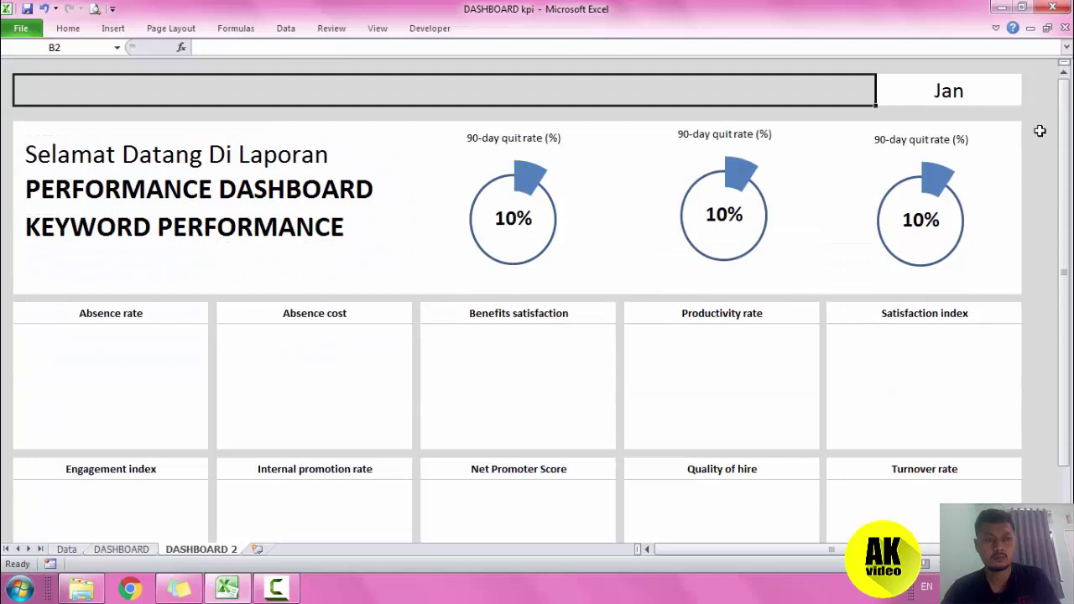
Save the workbook, compare against the DASHBOARD sheet, and return to DASHBOARD 2.
left_click(1031, 130)
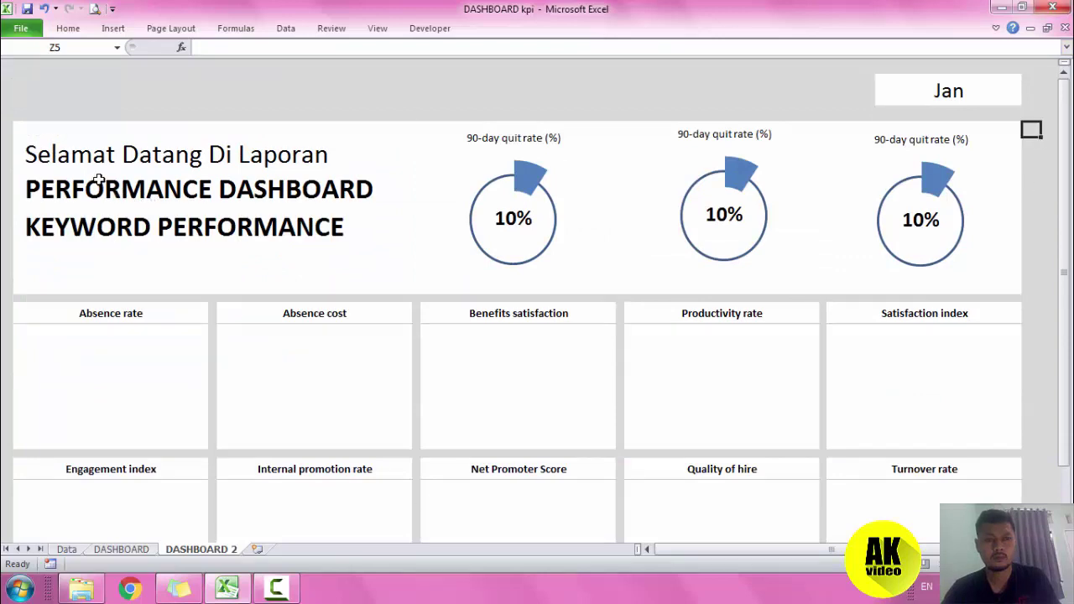
scroll(208, 177, "down", 1)
scroll(204, 177, "up", 1)
scroll(247, 196, "down", 2)
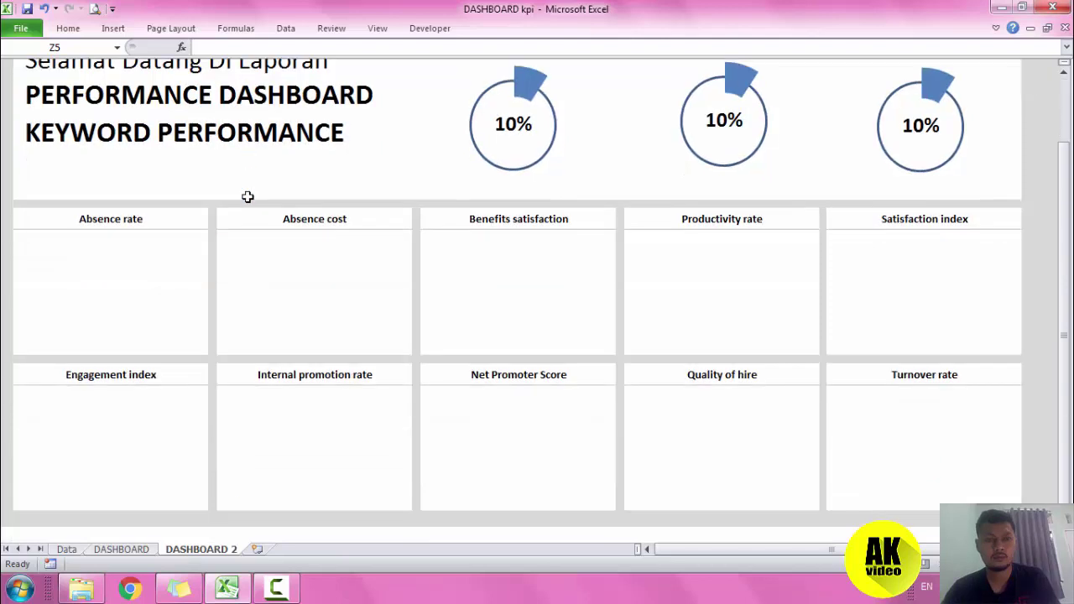
scroll(247, 196, "down", 1)
left_click(27, 8)
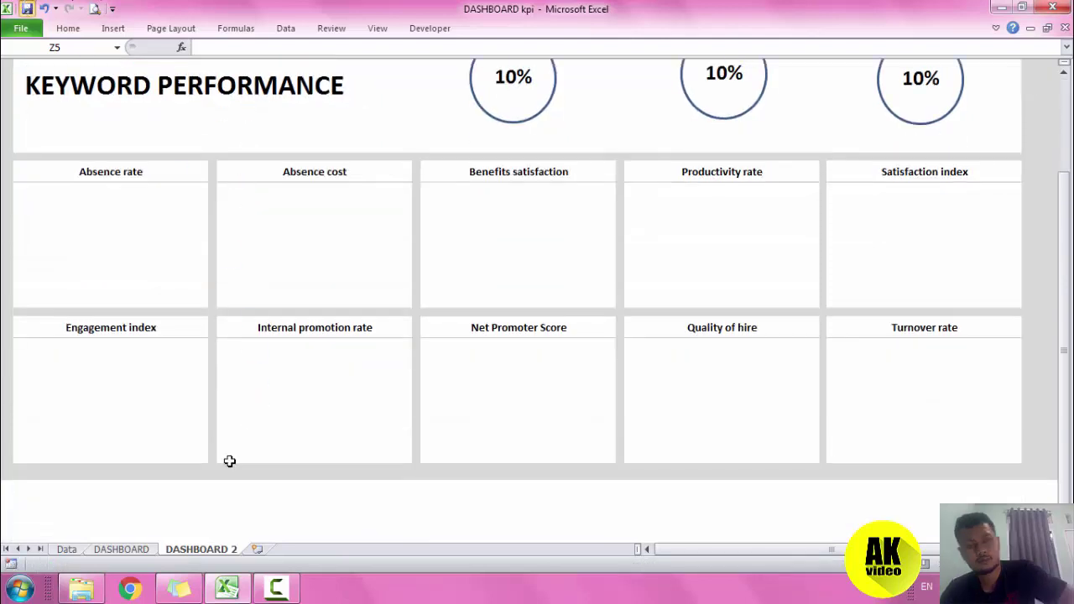
left_click(122, 548)
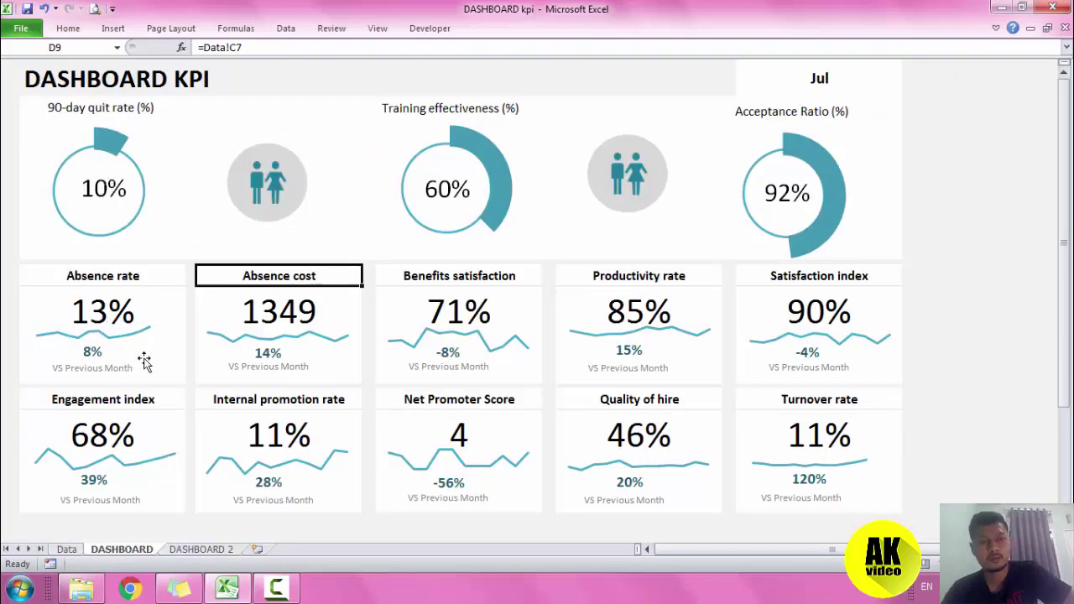
left_click(190, 550)
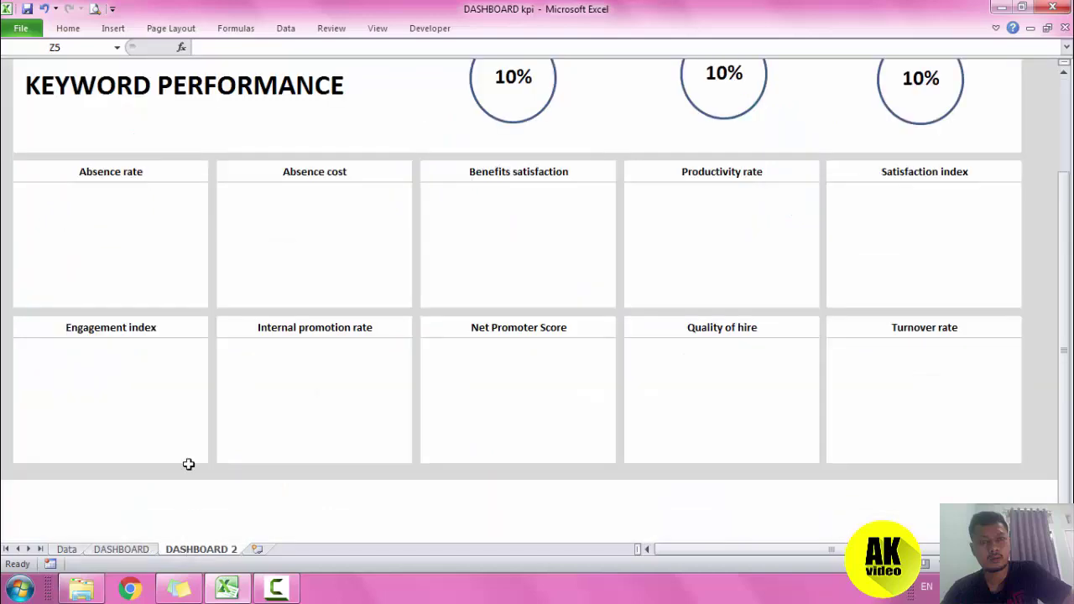
Draw a text box just under the Absence rate heading.
left_click(113, 28)
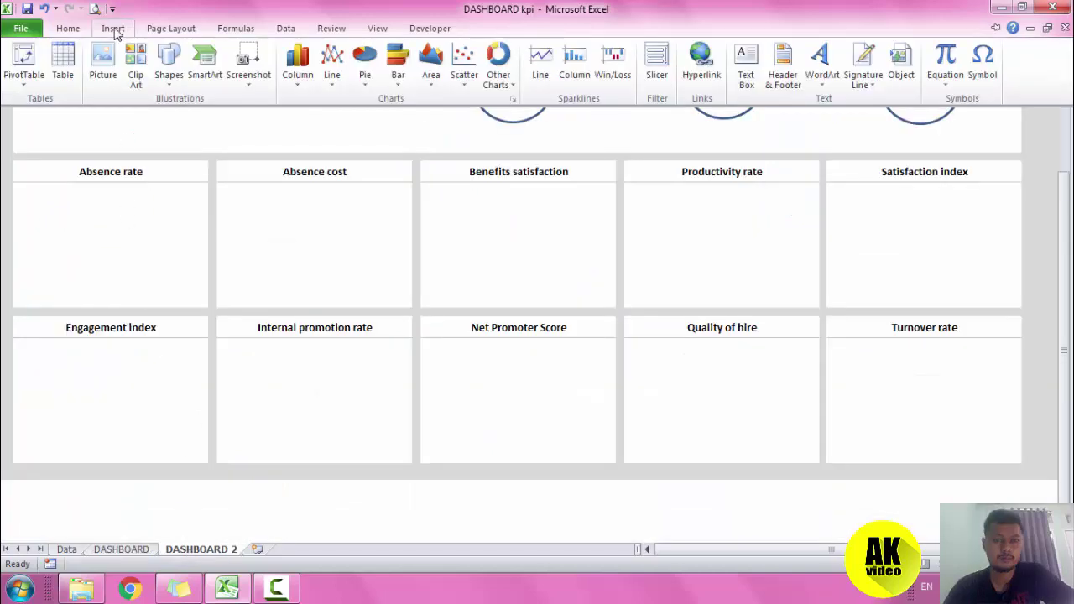
left_click(168, 80)
left_click(160, 112)
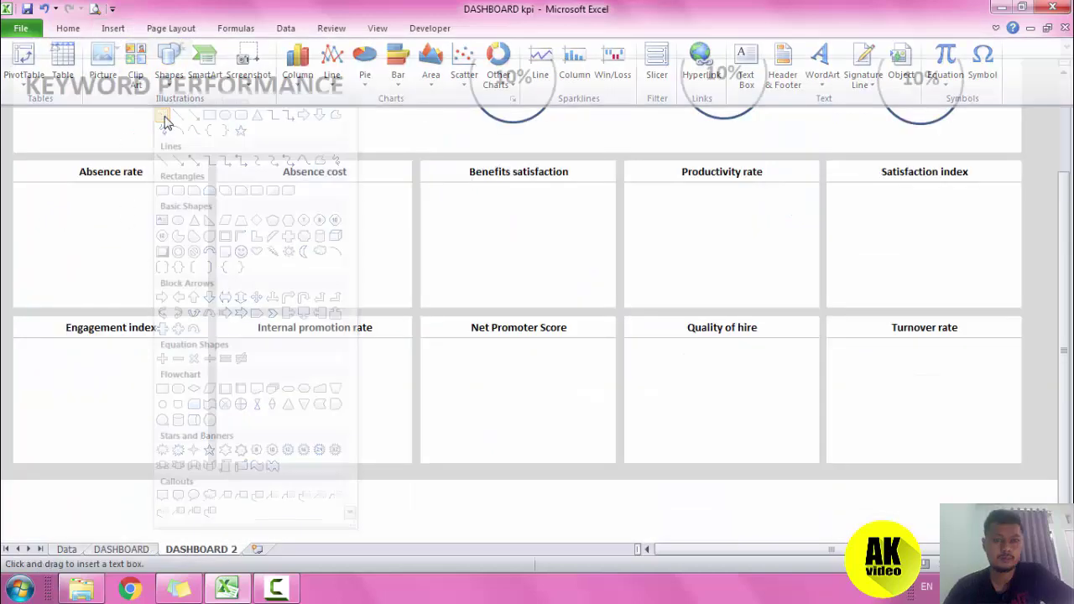
left_click(88, 216)
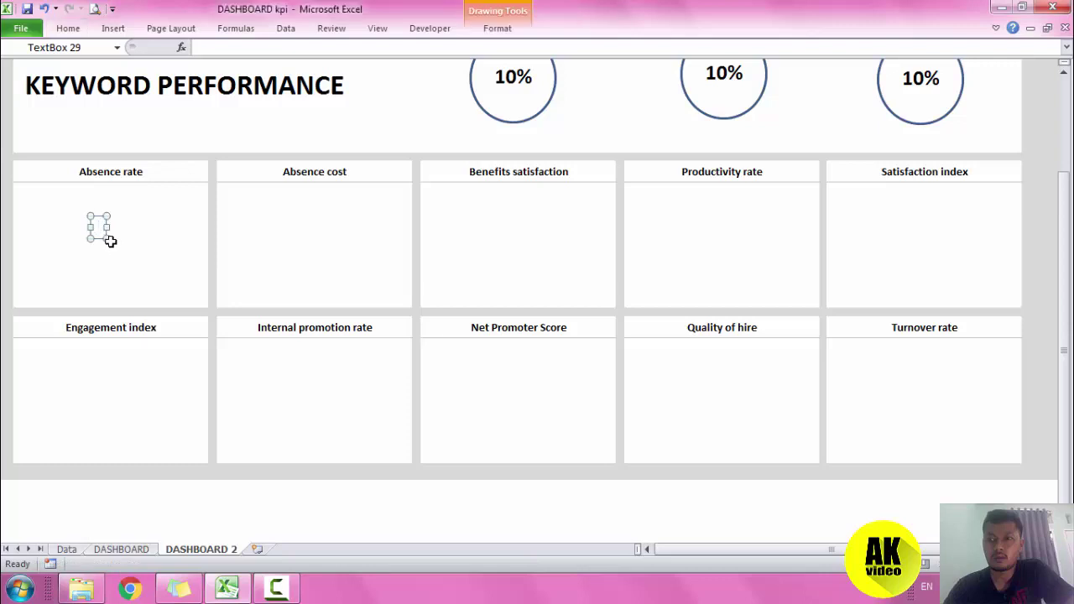
left_click_drag(109, 241, 188, 253)
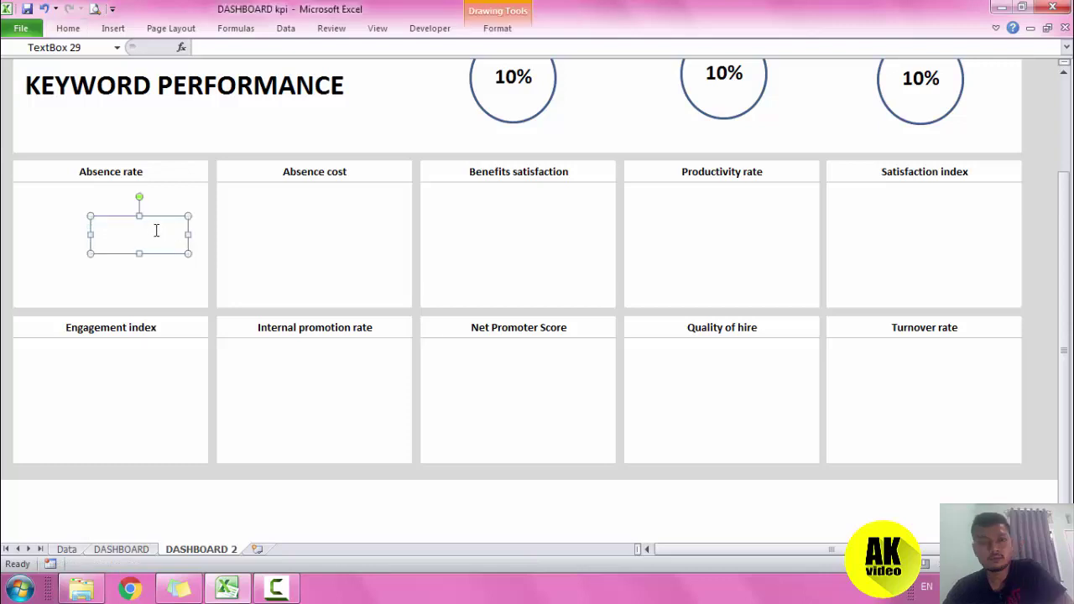
left_click_drag(154, 220, 125, 192)
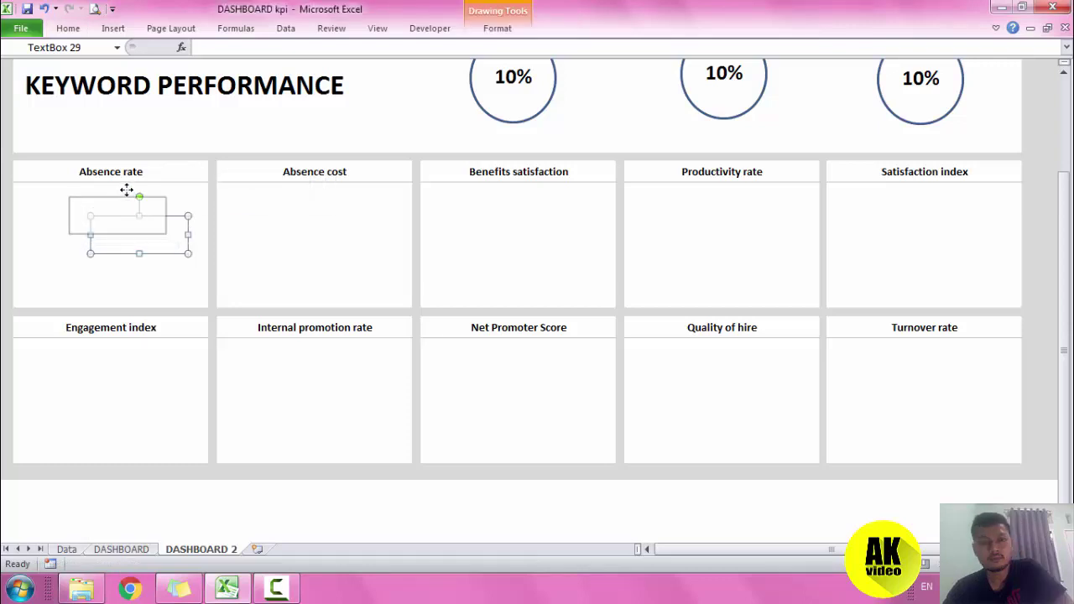
Link the text box to =Data!R6 so it shows 13%.
left_click(226, 42)
type("=")
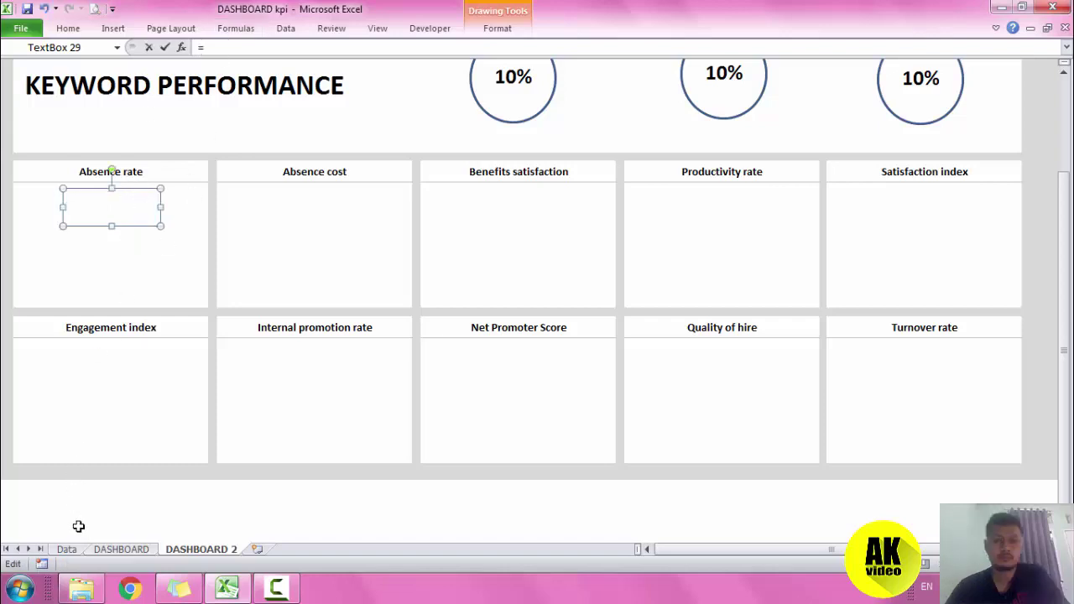
left_click(75, 549)
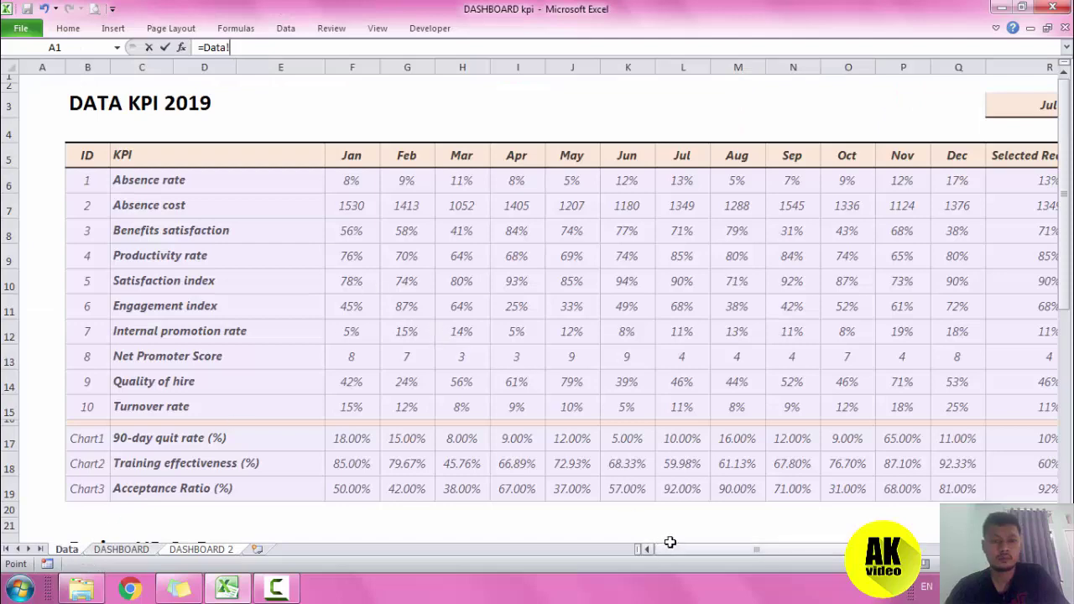
left_click_drag(710, 549, 793, 550)
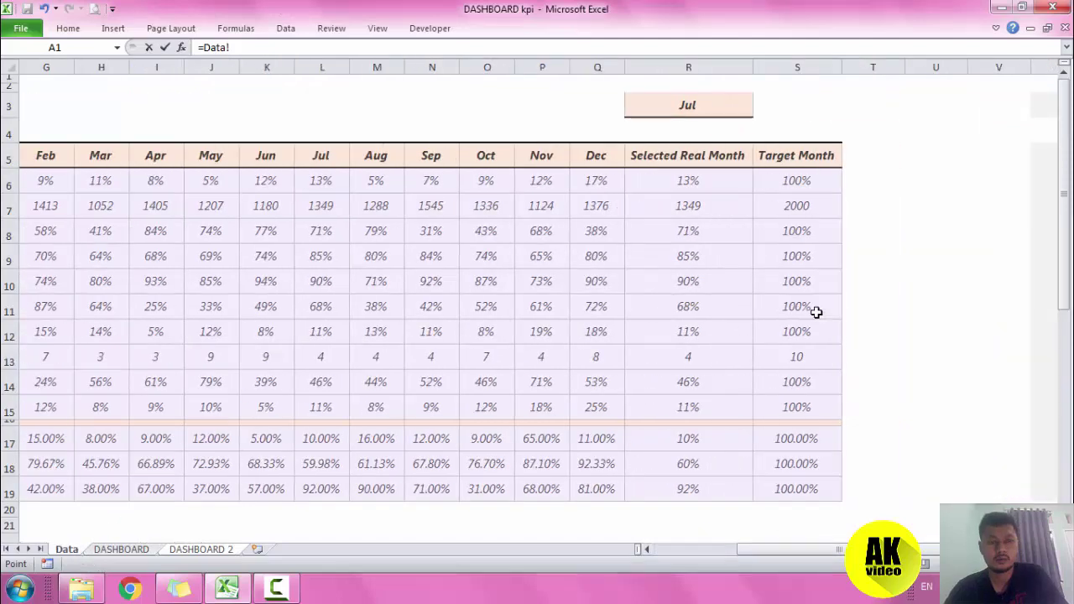
left_click(711, 184)
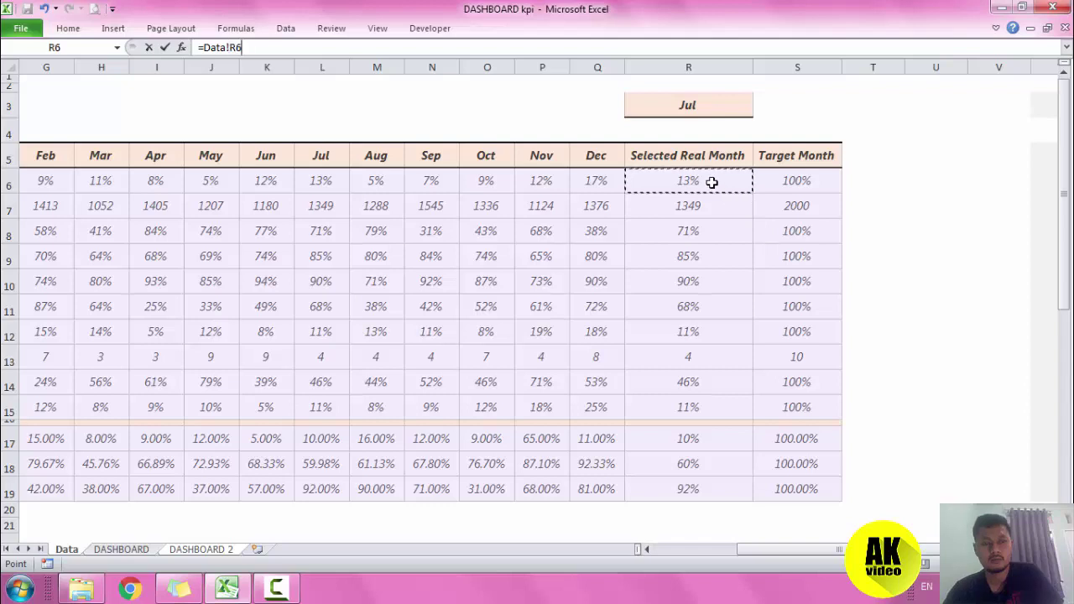
key("Return")
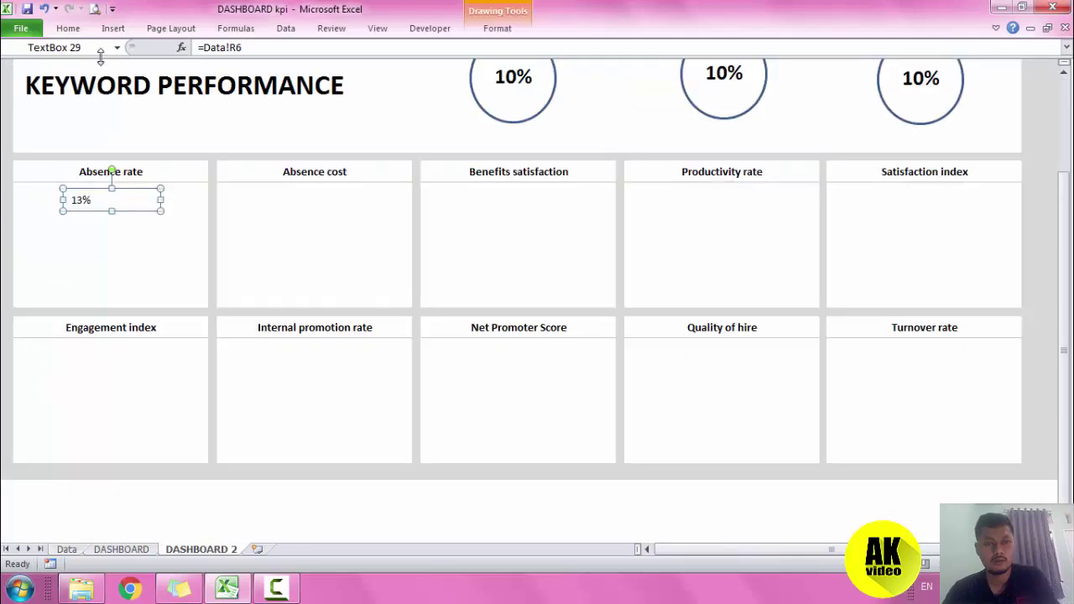
Make the 13% value bold at font size 26.
left_click(72, 32)
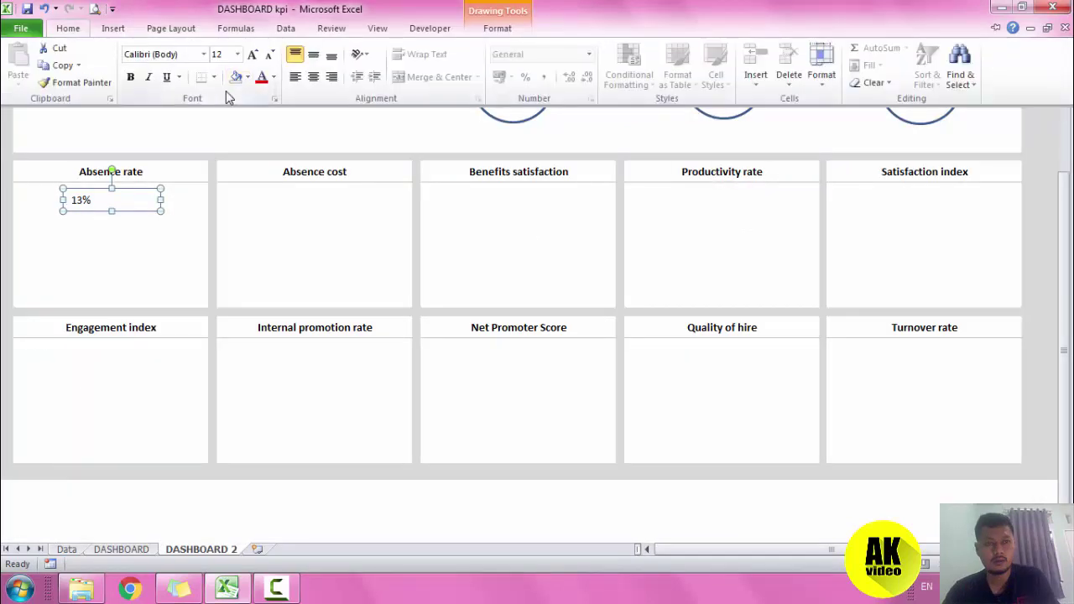
left_click(67, 30)
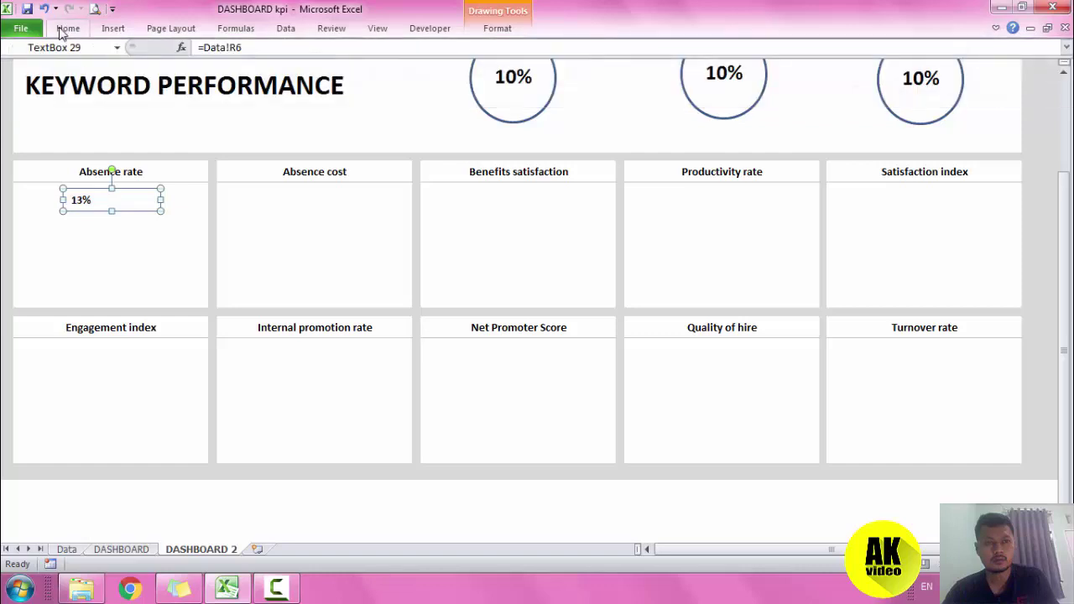
left_click(67, 30)
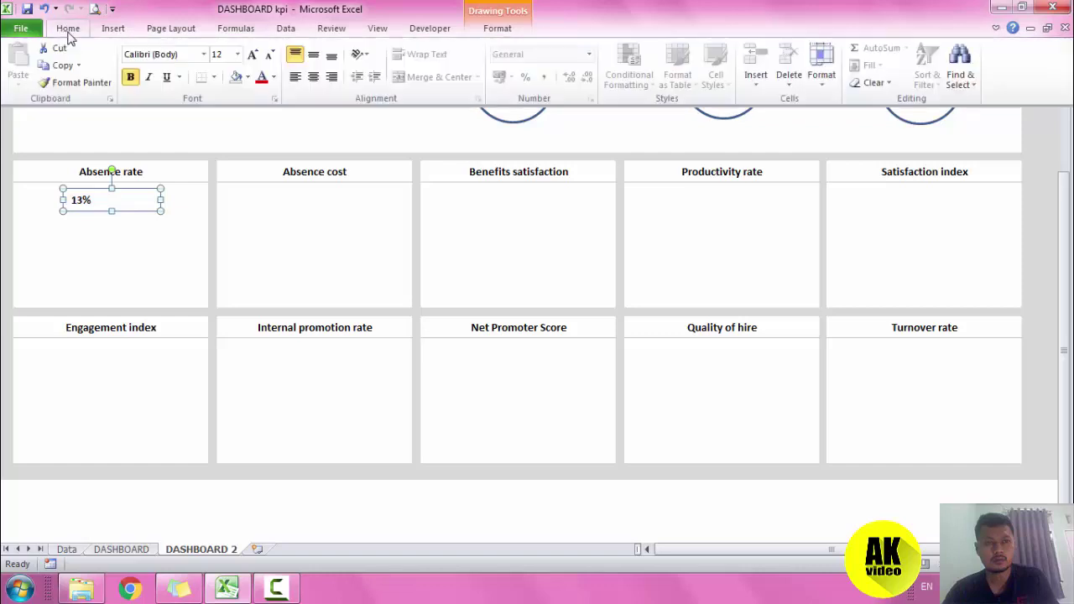
left_click(238, 55)
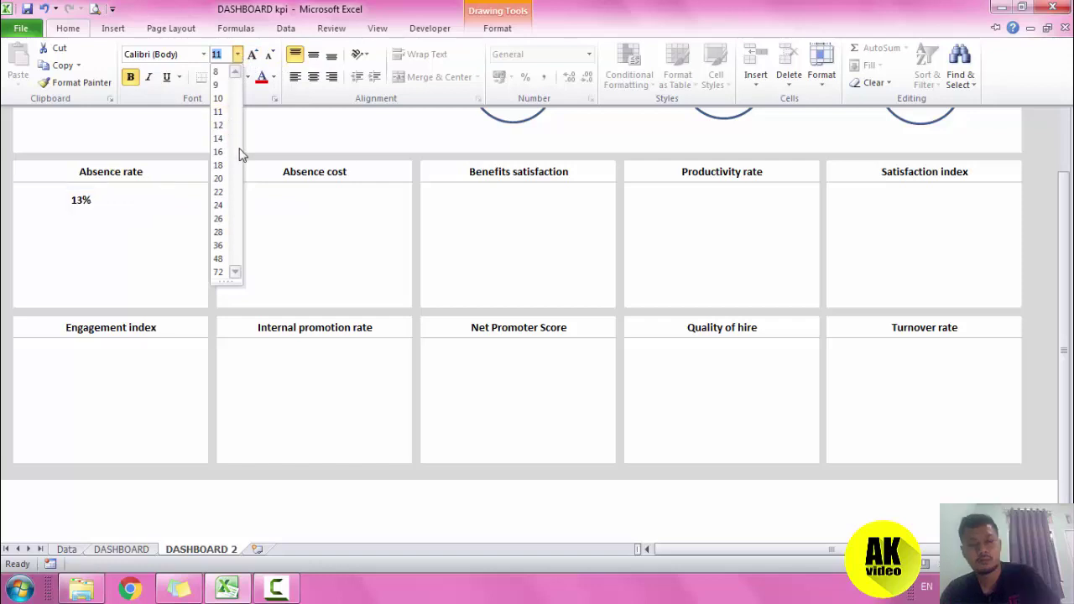
left_click(222, 218)
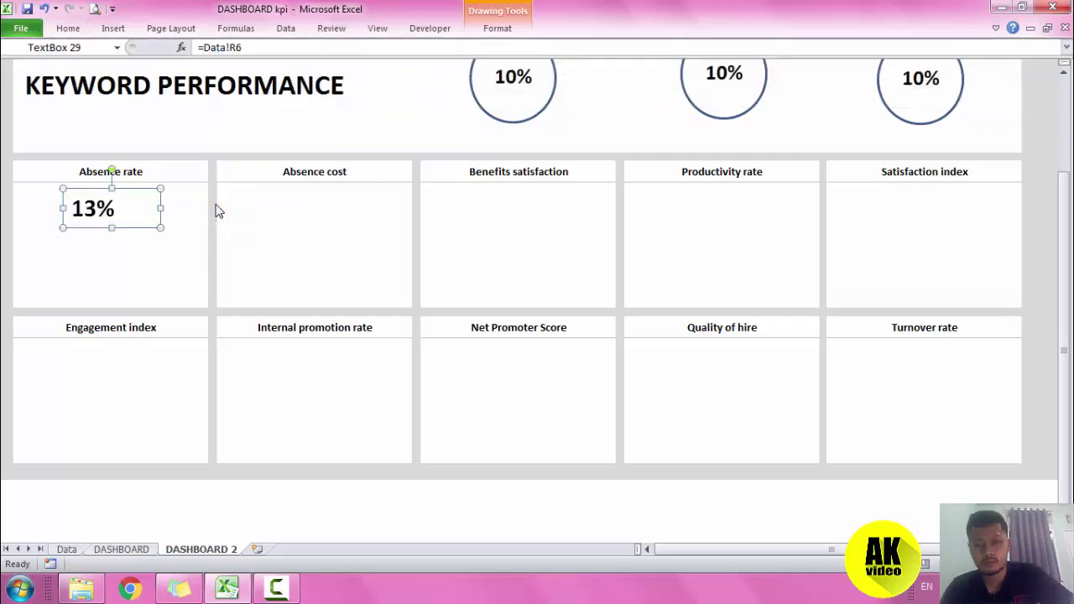
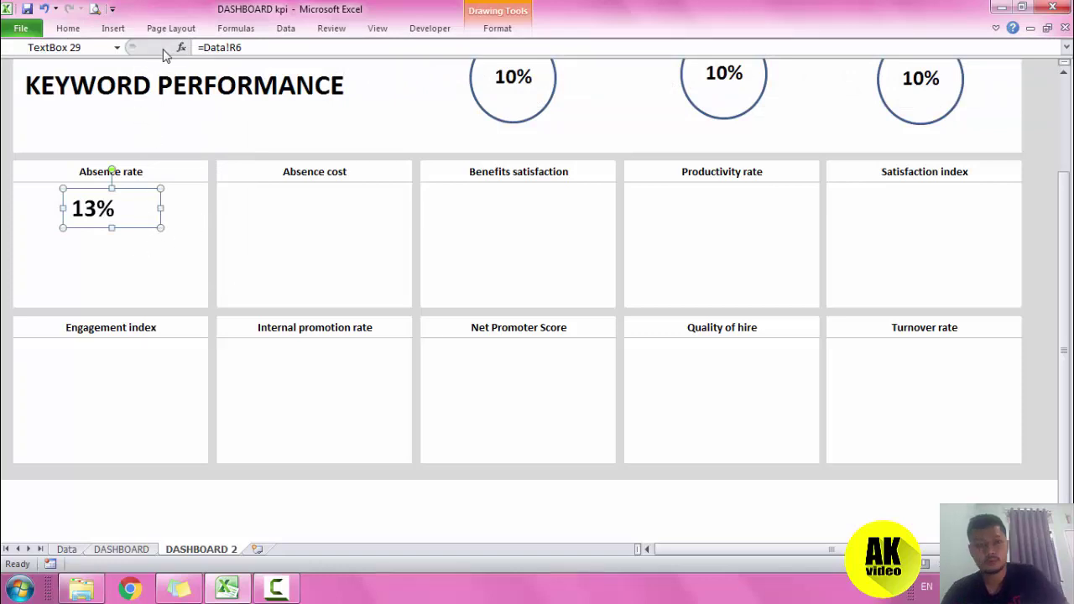
Centre-align the 13% value in the Absence rate card.
left_click(68, 32)
left_click(312, 78)
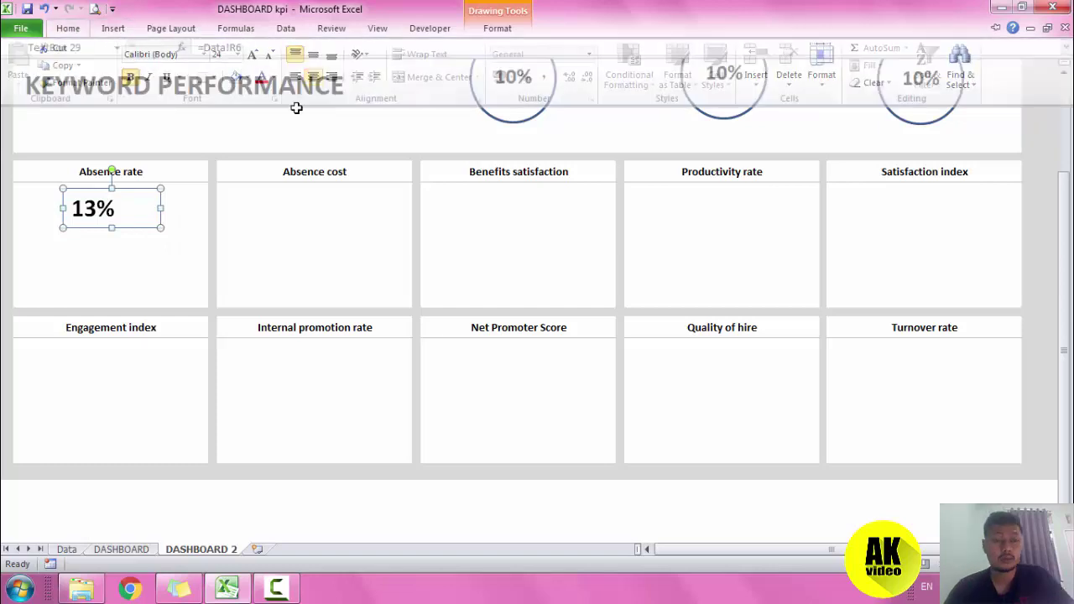
left_click(274, 239)
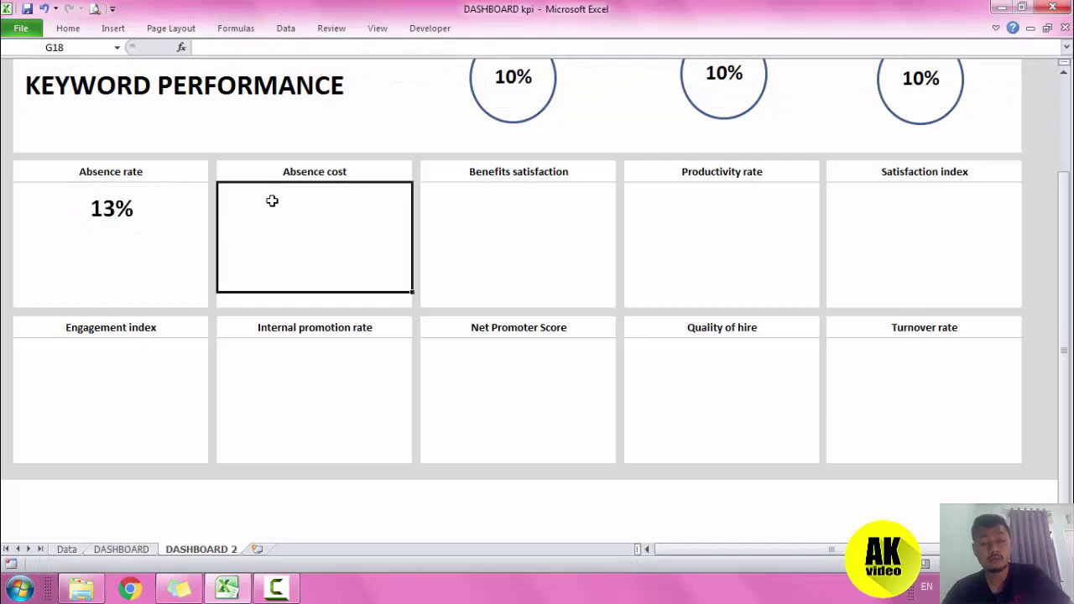
left_click(130, 261)
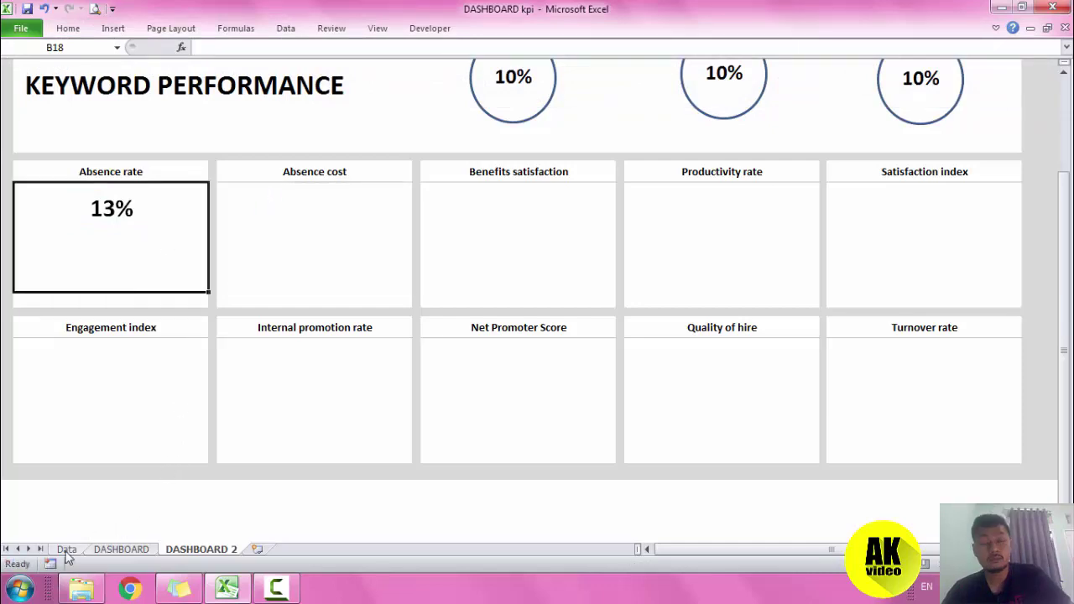
Copy the VS Previous Month caption from DASHBOARD to the bottom of the Absence rate card.
left_click(67, 549)
left_click(120, 550)
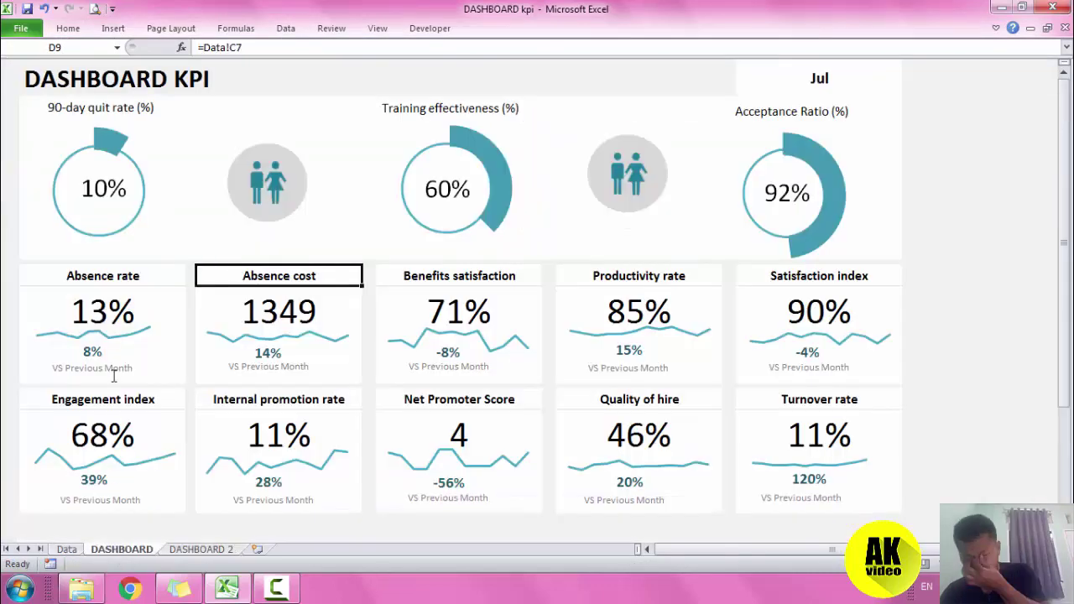
left_click(108, 375)
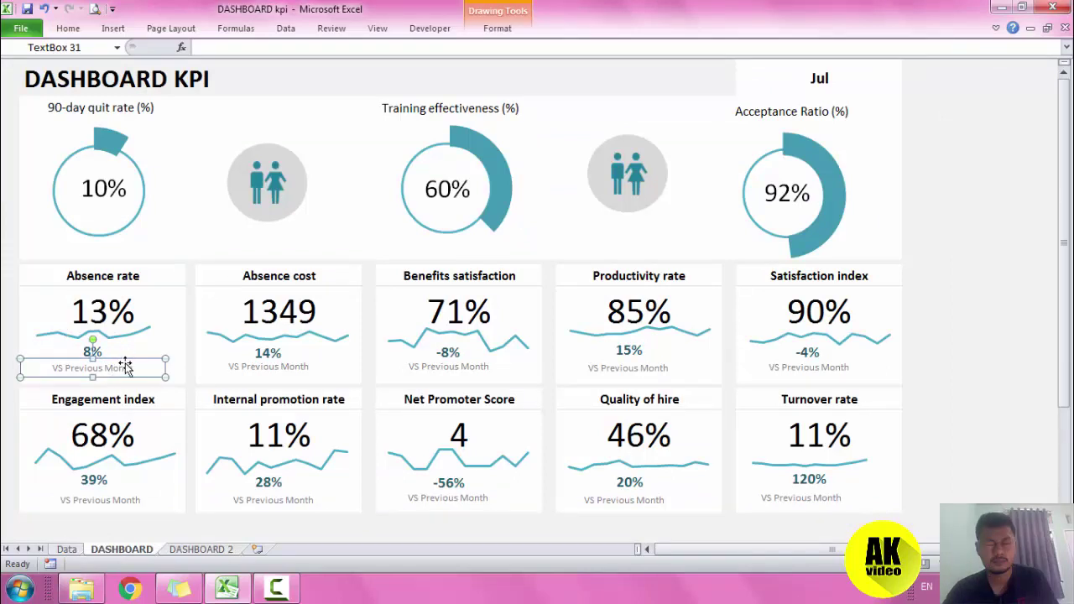
left_click(202, 550)
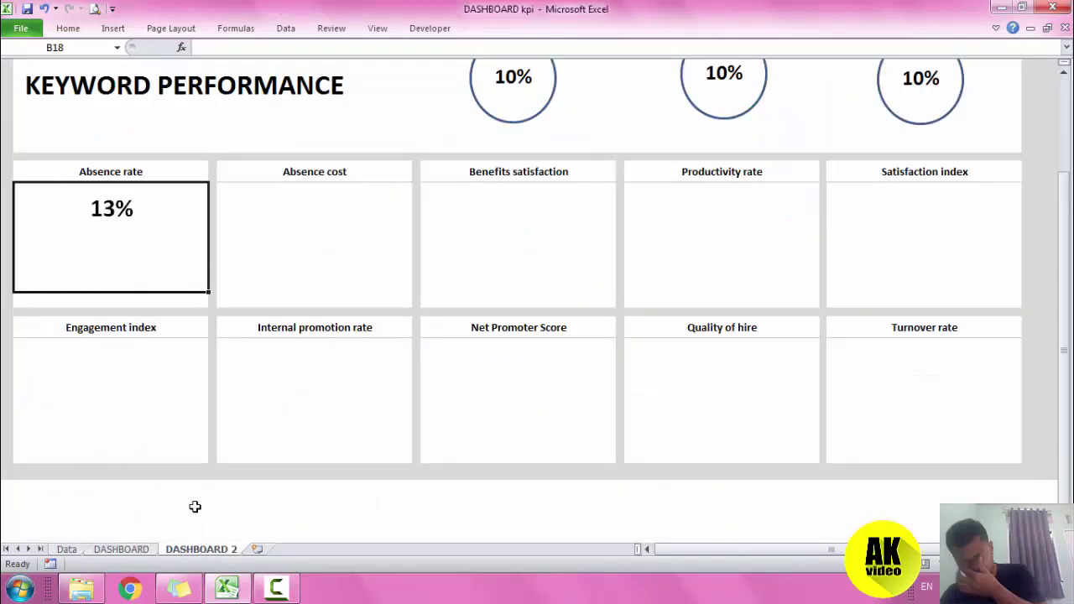
key("ctrl+v")
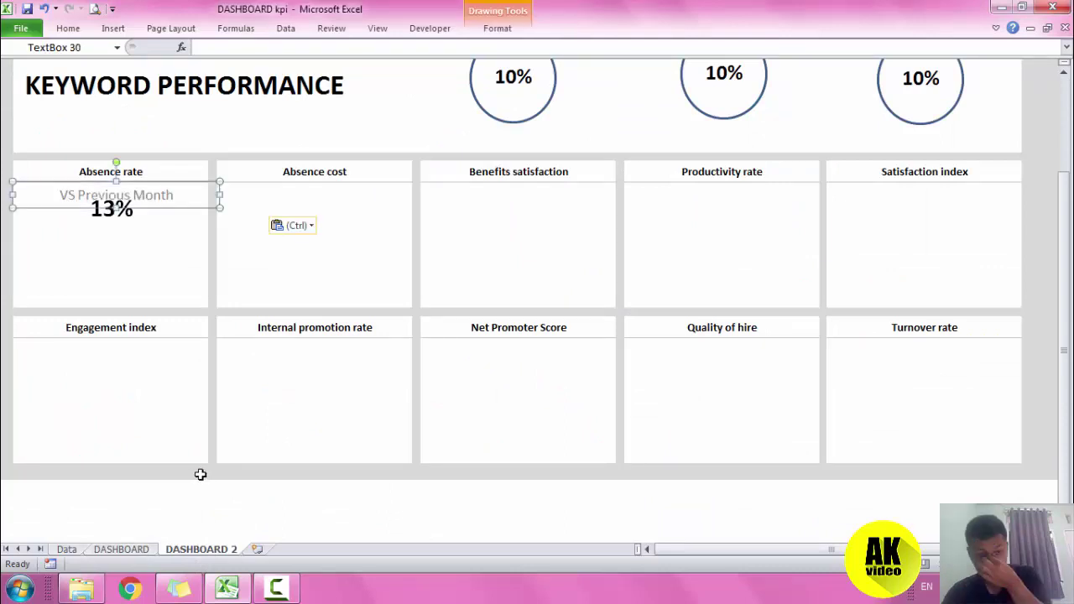
mouse_move(171, 205)
left_mouse_down()
mouse_move(172, 308)
mouse_move(204, 297)
left_mouse_up()
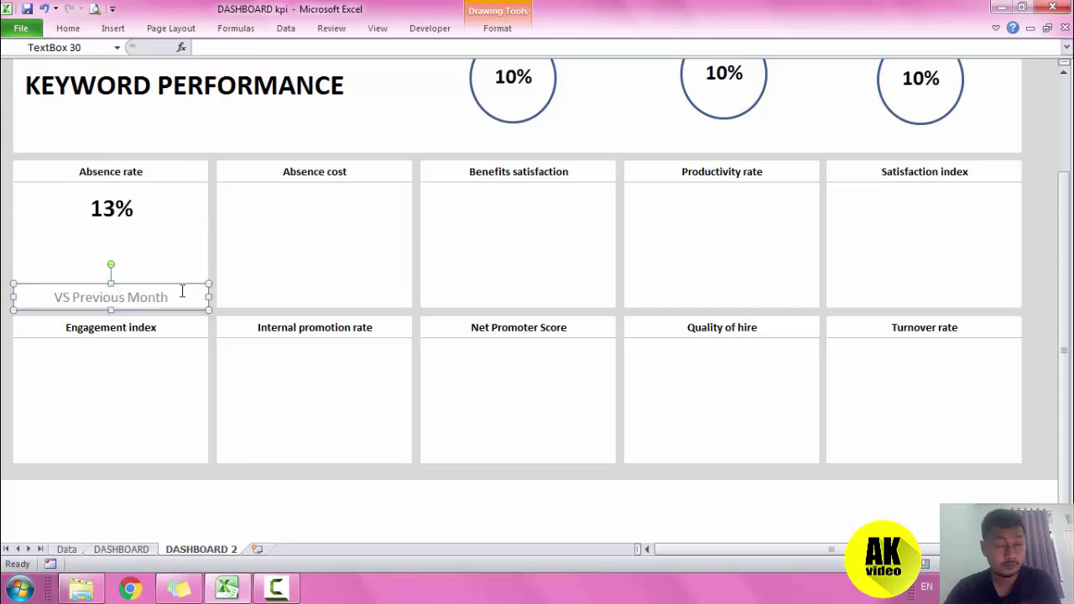
Dismiss the colour-scheme notice and save the workbook.
left_click(725, 126)
key("ctrl+s")
left_click(343, 145)
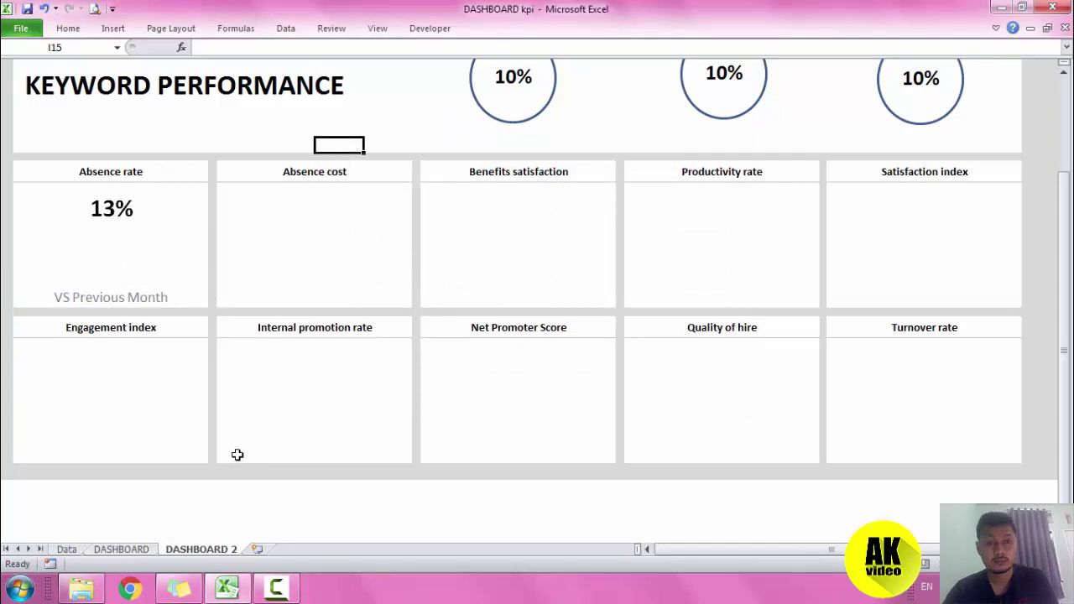
left_click(66, 550)
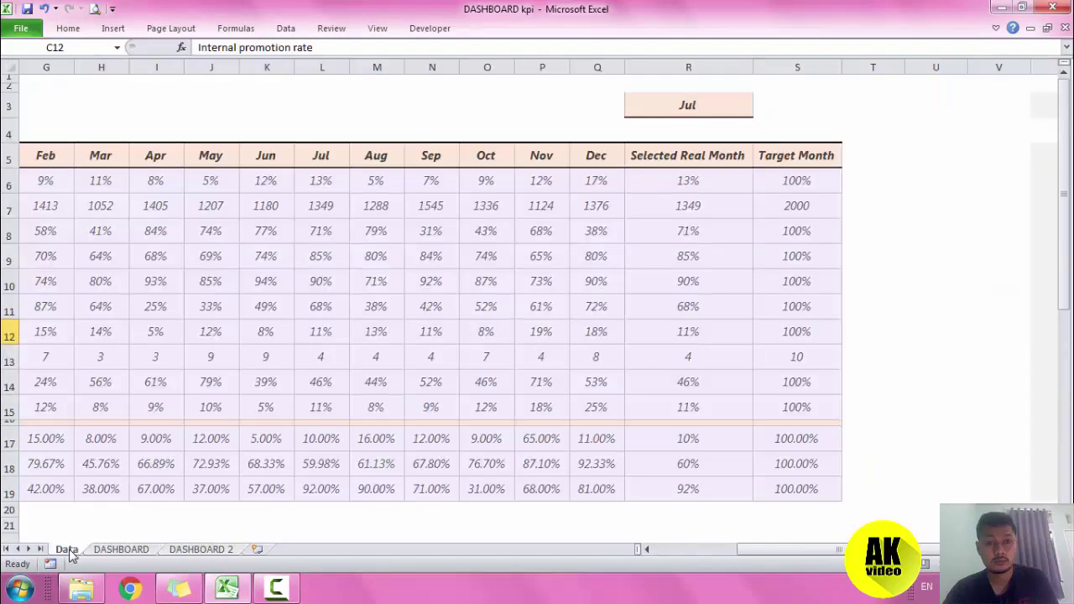
Copy the Absence rate sparkline and 8% figure from DASHBOARD into DASHBOARD 2's Absence rate card.
left_click(122, 550)
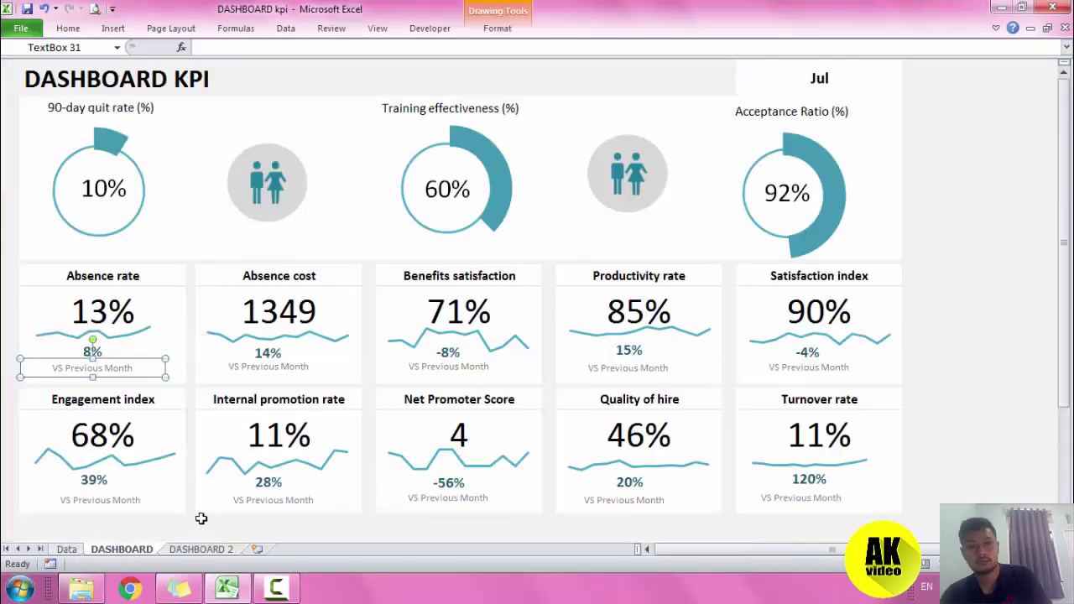
left_click(105, 352)
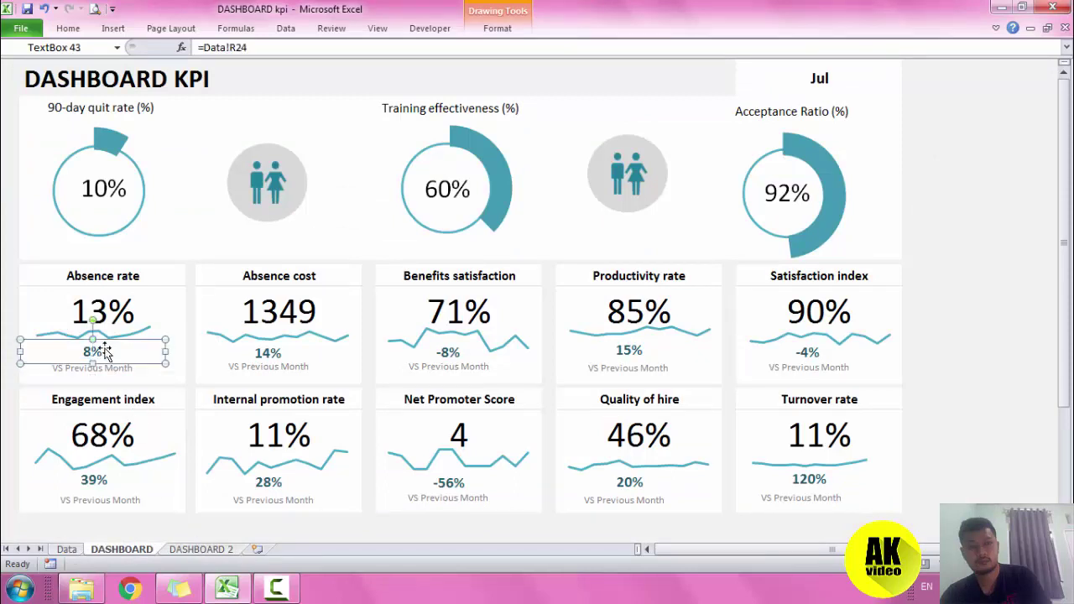
left_click(139, 302)
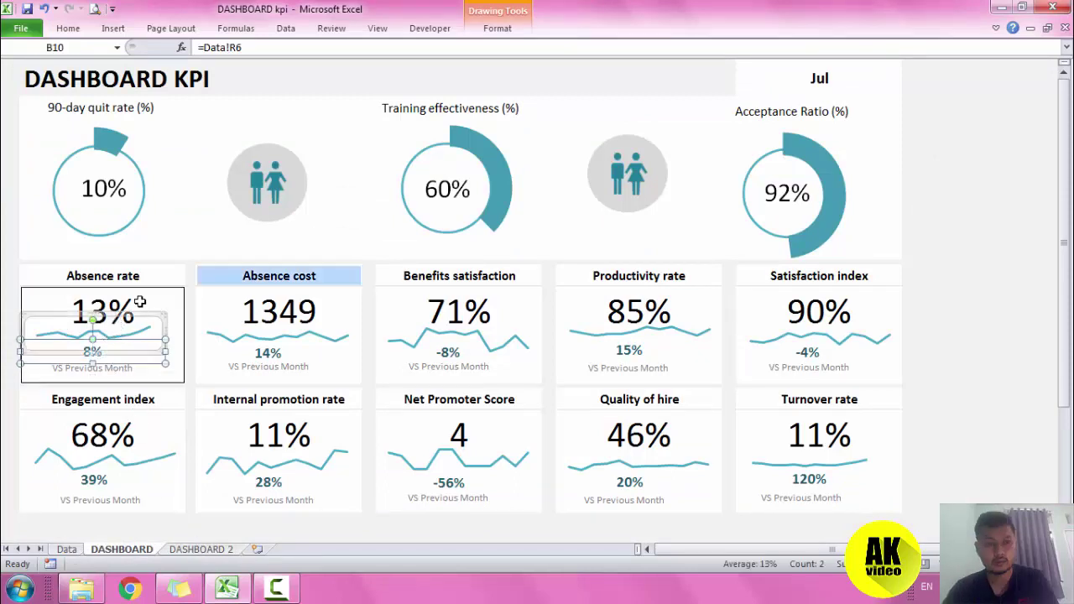
left_click(140, 340)
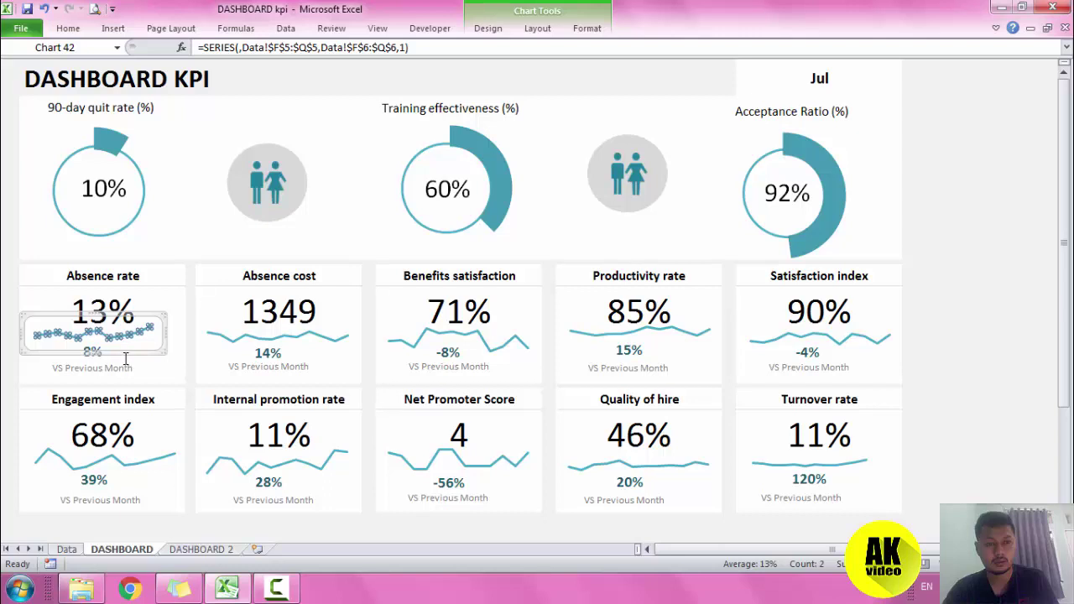
left_click(124, 354)
left_click(96, 358)
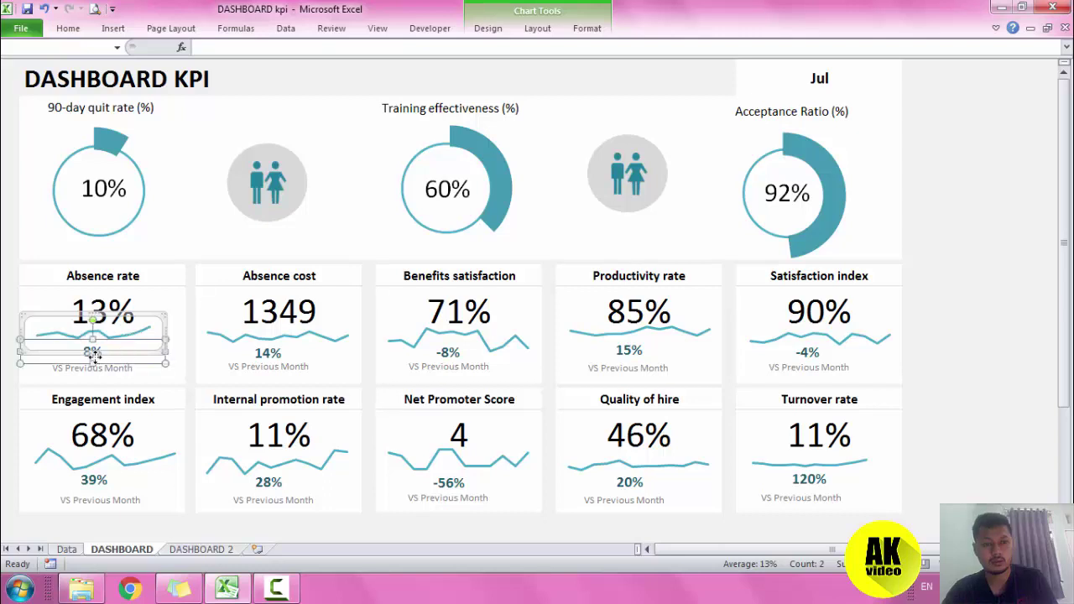
left_click(214, 550)
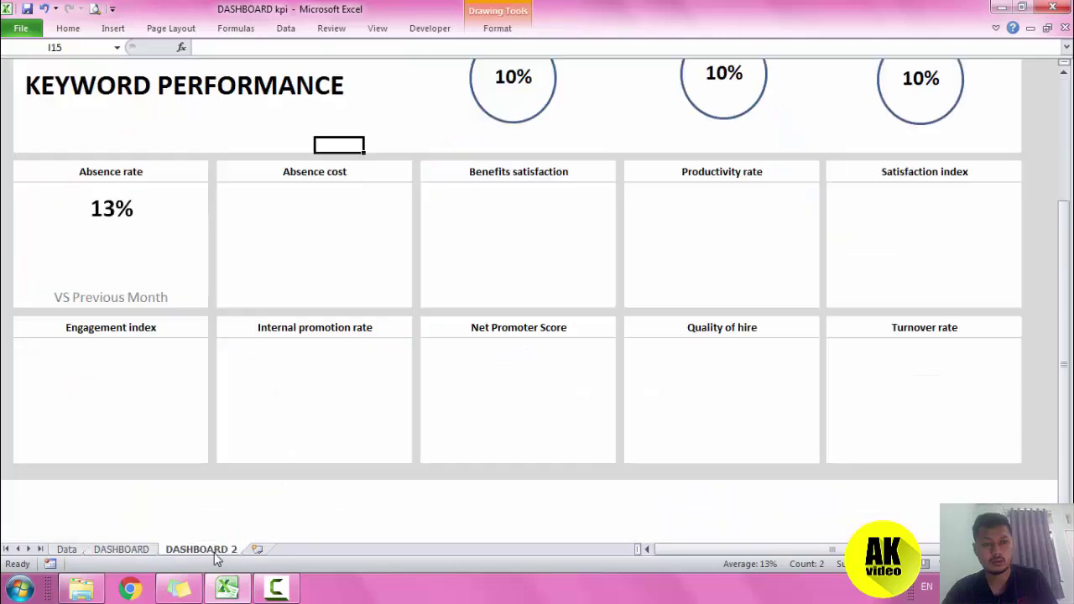
key("ctrl+v")
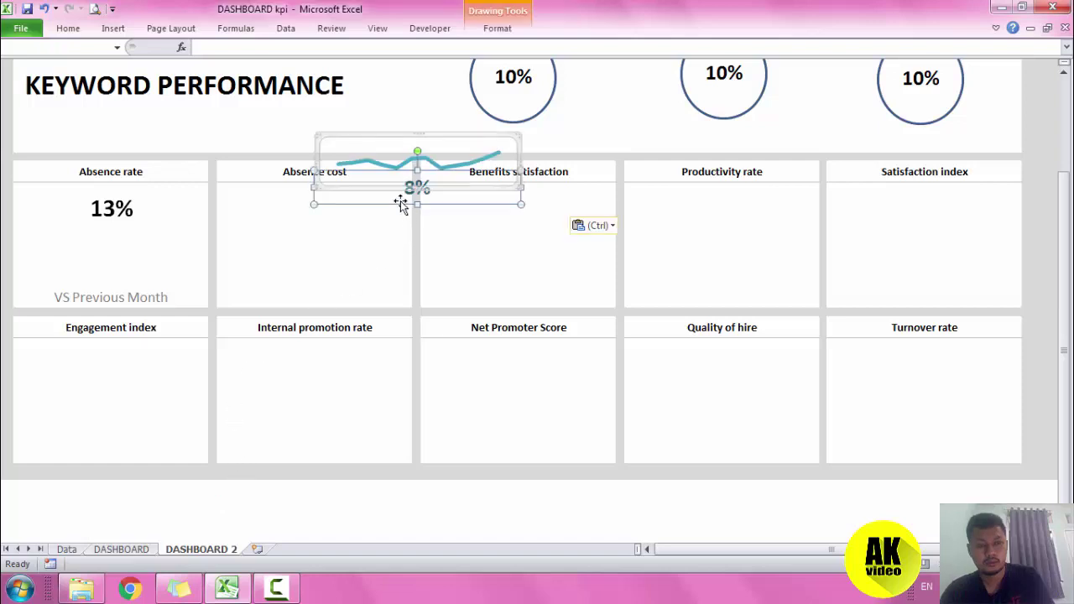
left_click_drag(395, 204, 87, 280)
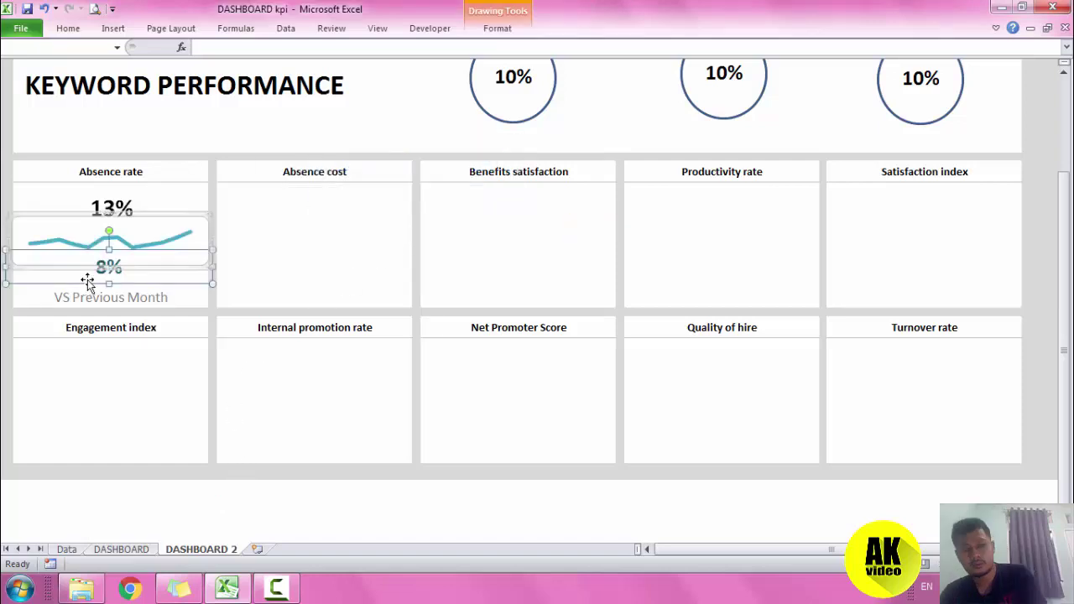
left_click(475, 220)
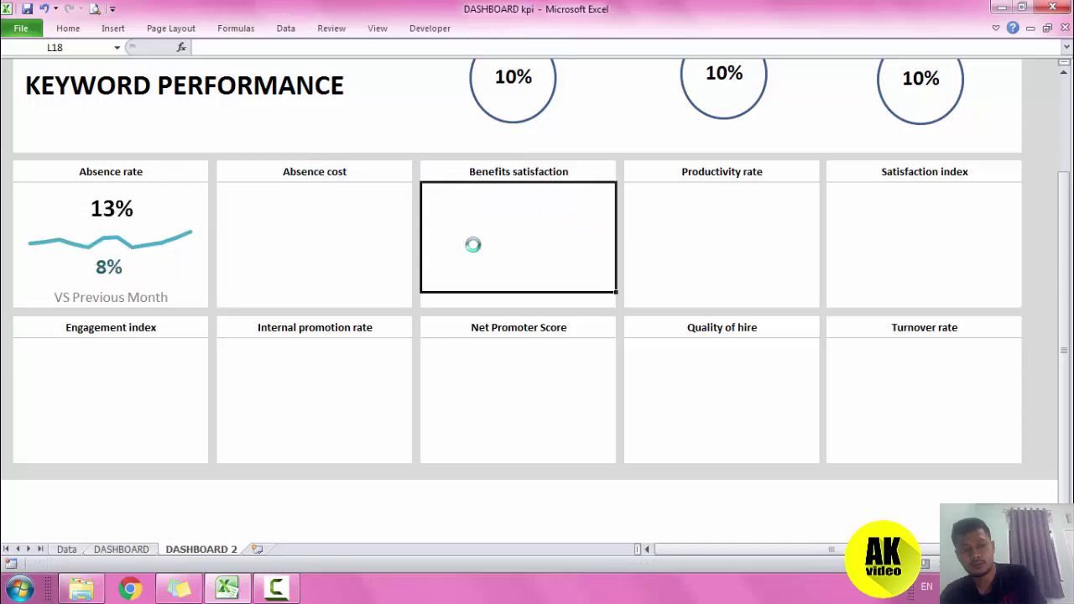
Copy the Absence rate card's 13% value, sparkline and 8% figure into the Absence cost card.
scroll(269, 302, "up", 3)
scroll(279, 297, "down", 1)
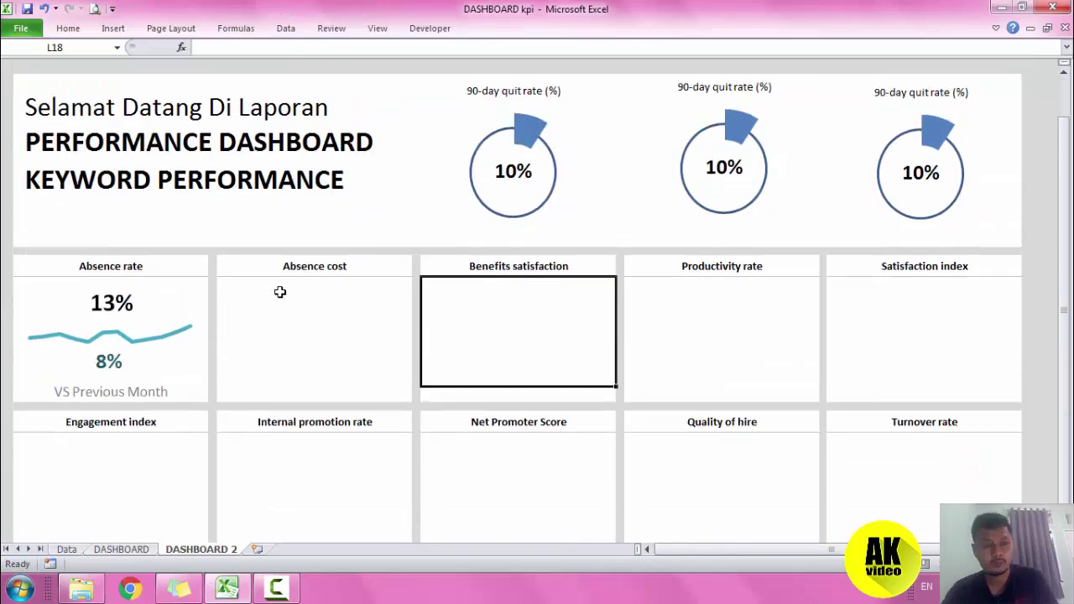
scroll(280, 290, "up", 1)
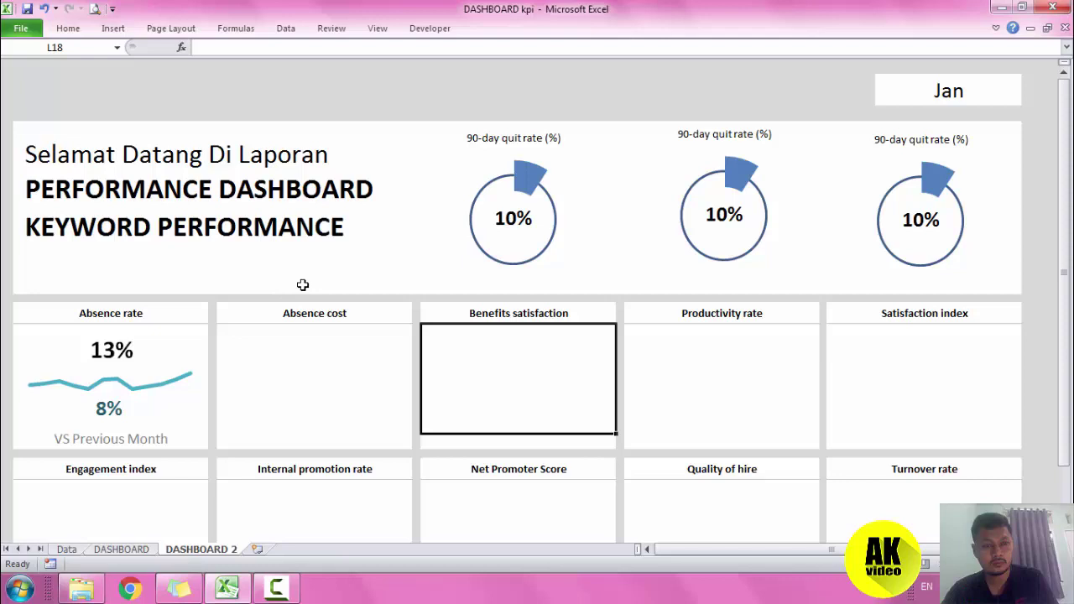
left_click(559, 234)
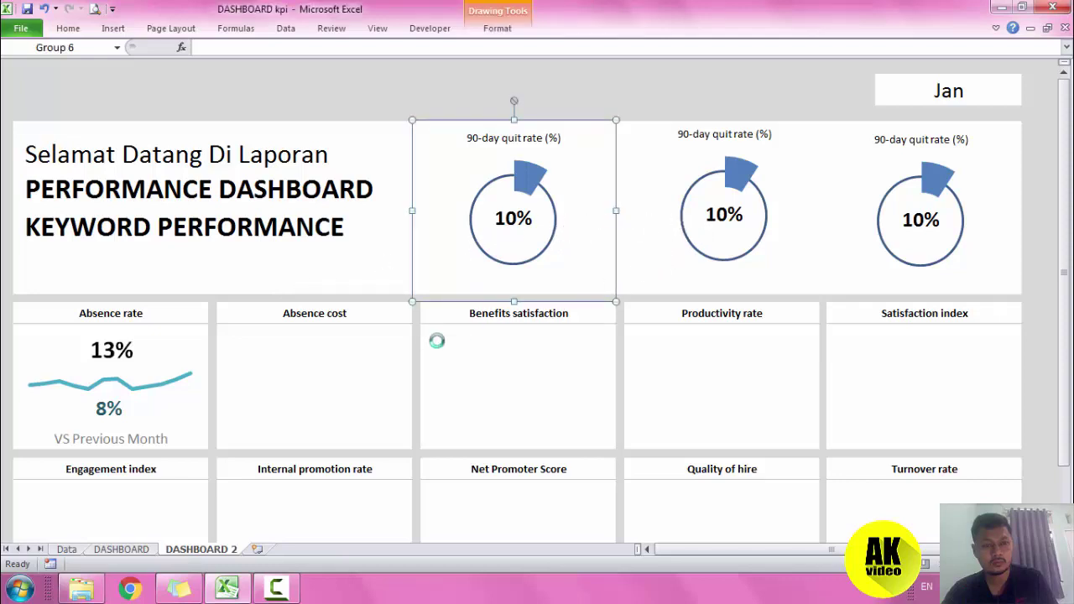
left_click(376, 364)
scroll(253, 406, "down", 1)
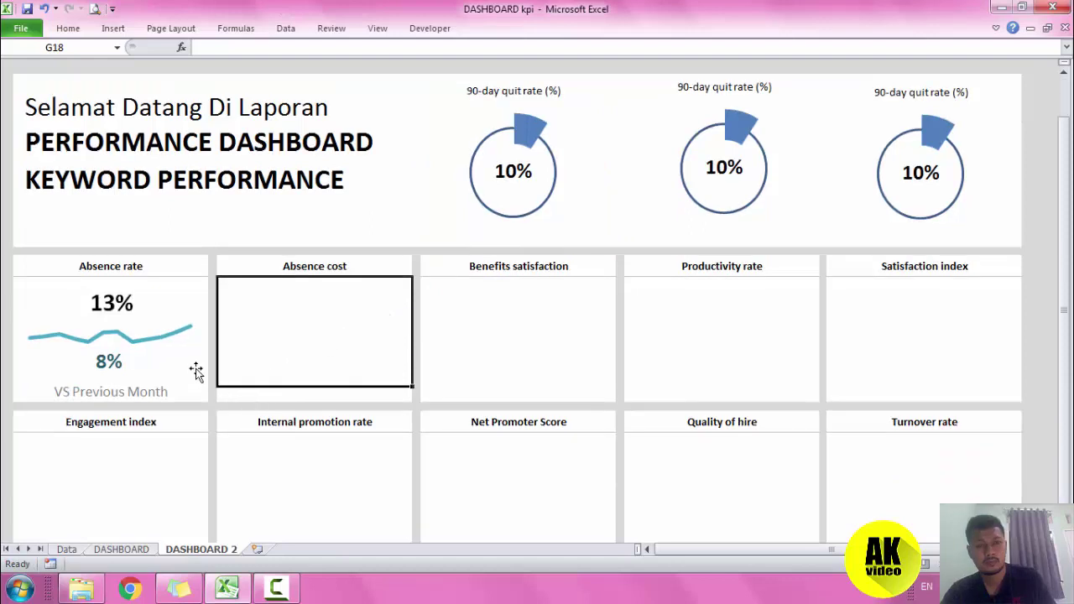
left_click(187, 304)
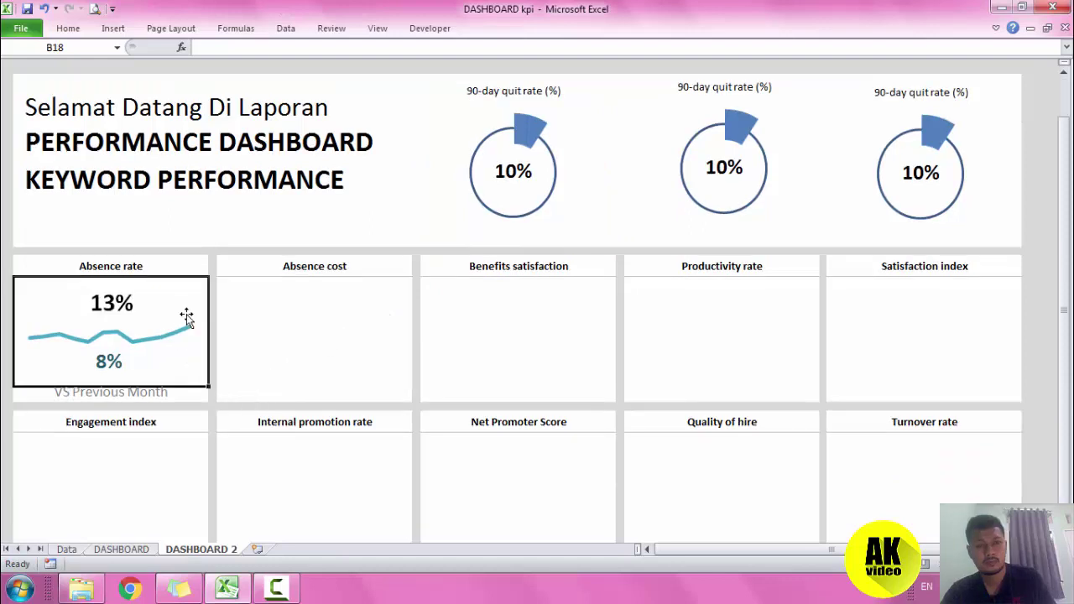
left_click(139, 307)
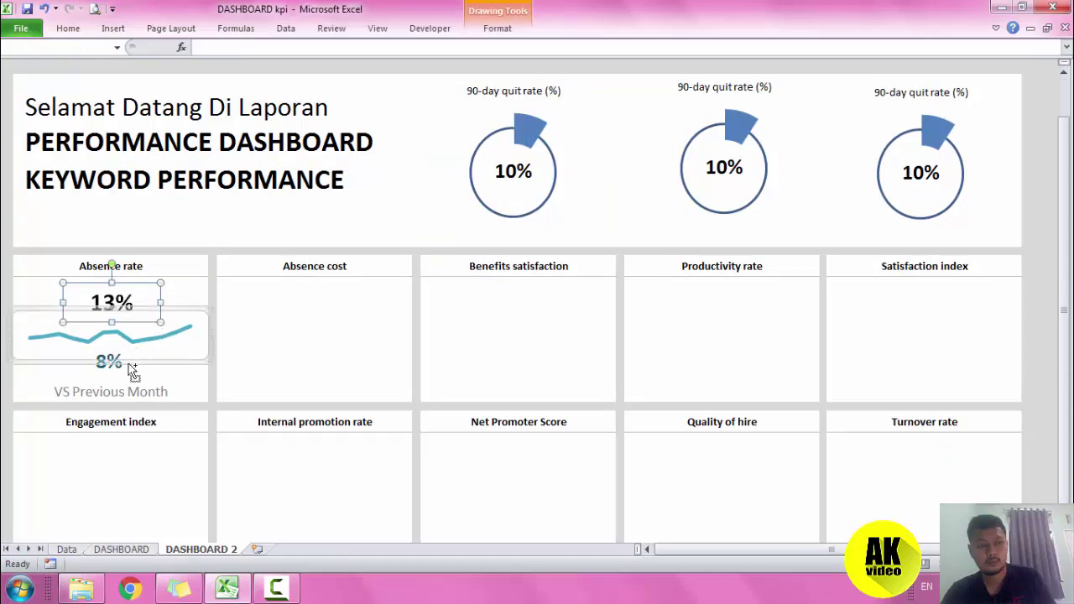
left_click_drag(139, 346, 121, 373)
left_click(299, 333)
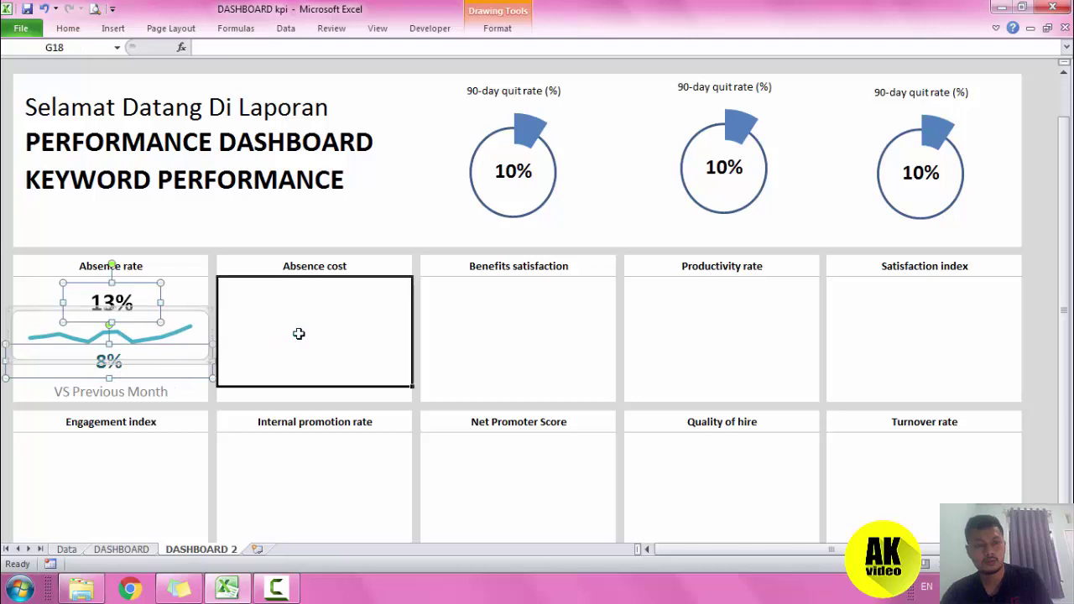
key("ctrl+v")
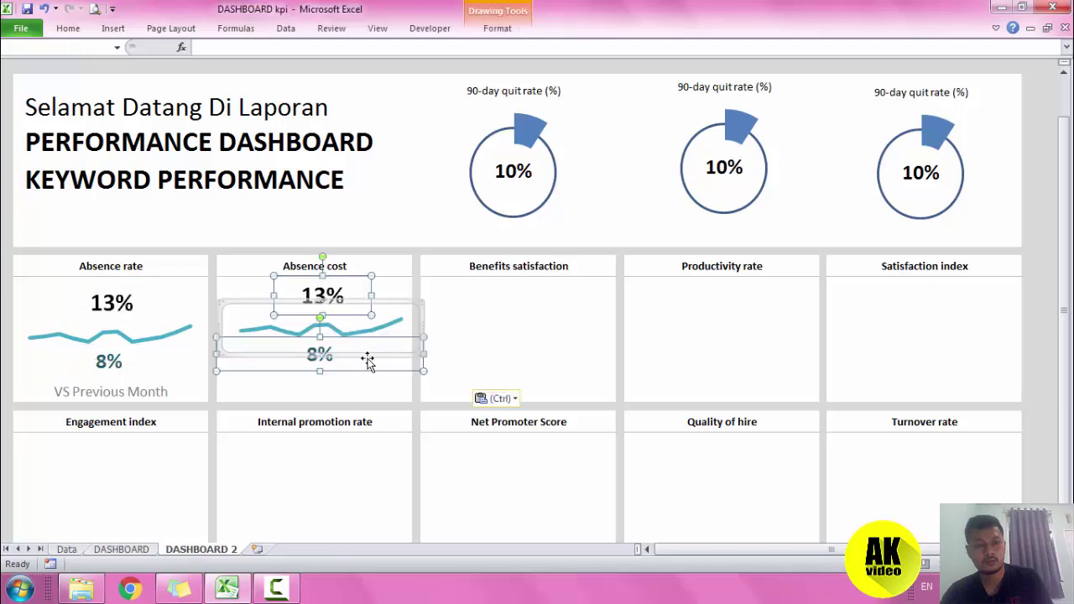
Paste a VS Previous Month caption into the Absence cost card below its 8% figure.
left_click(126, 393)
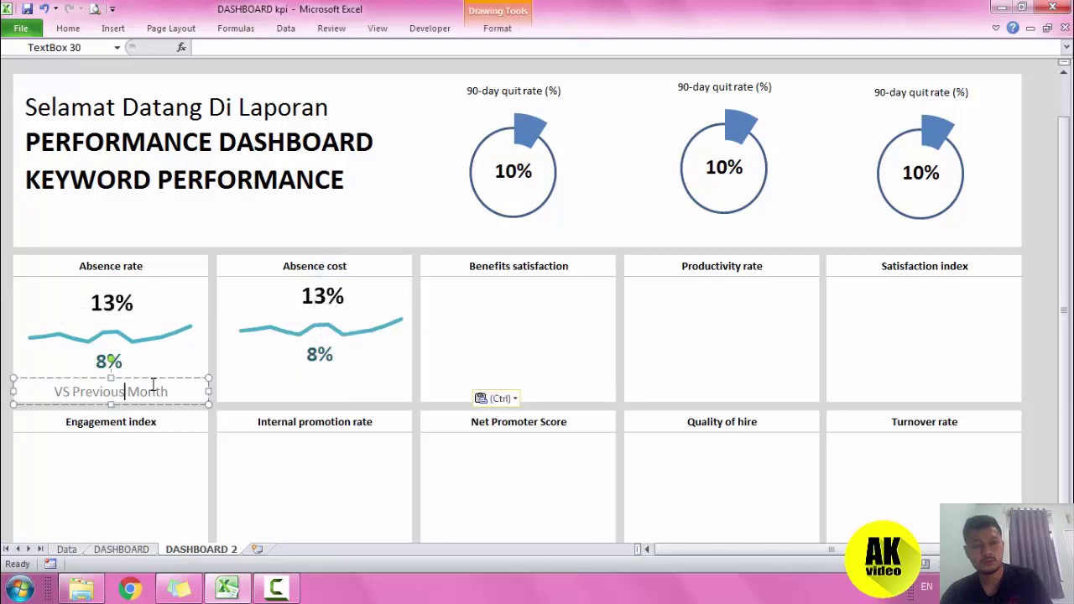
key("ctrl+c")
left_click(247, 378)
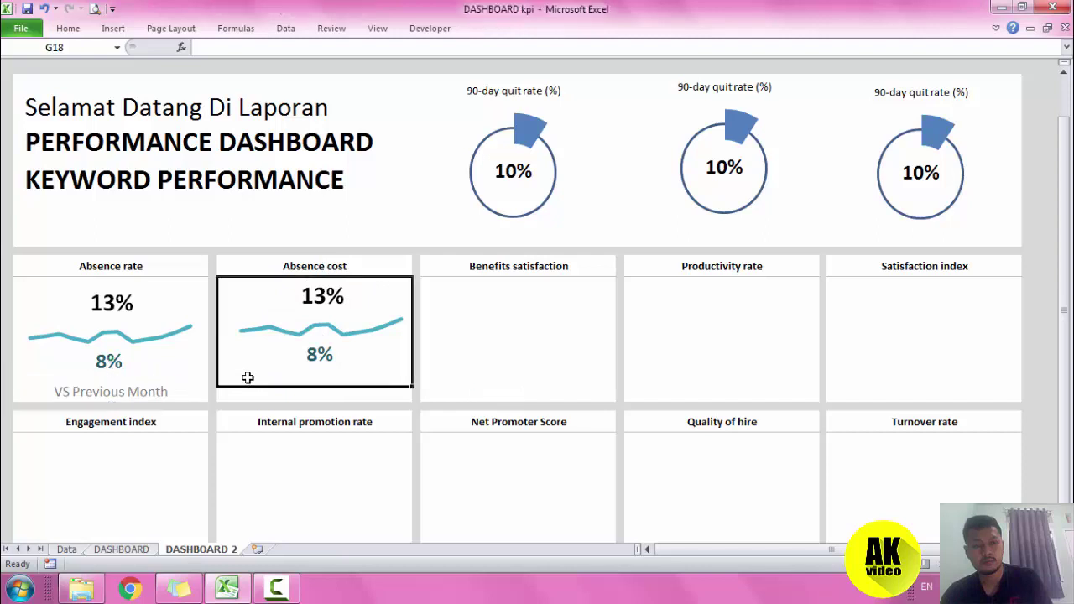
key("ctrl+v")
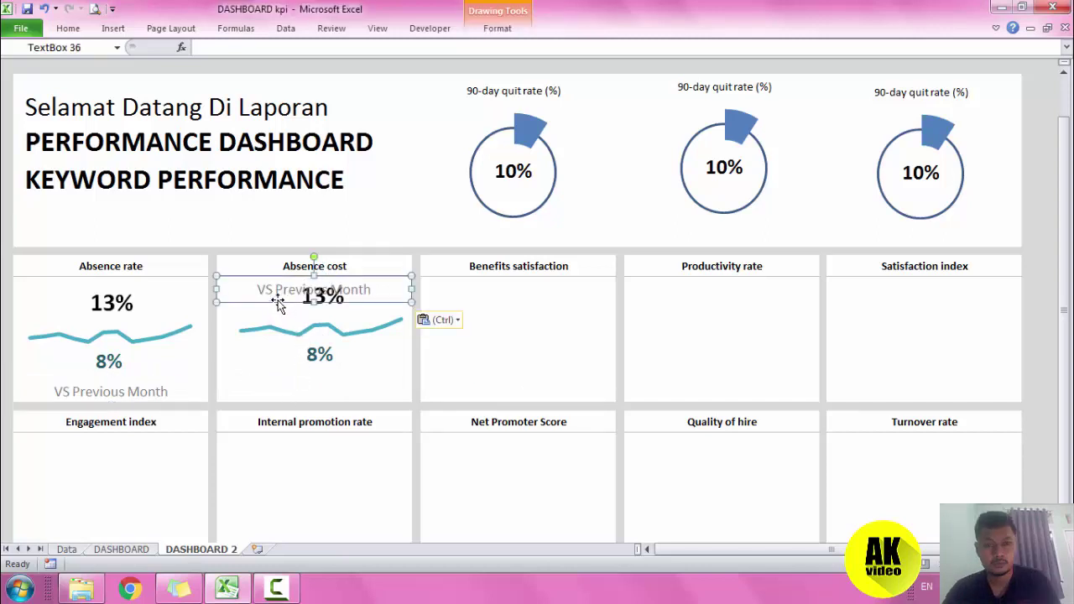
left_click_drag(282, 307, 278, 388)
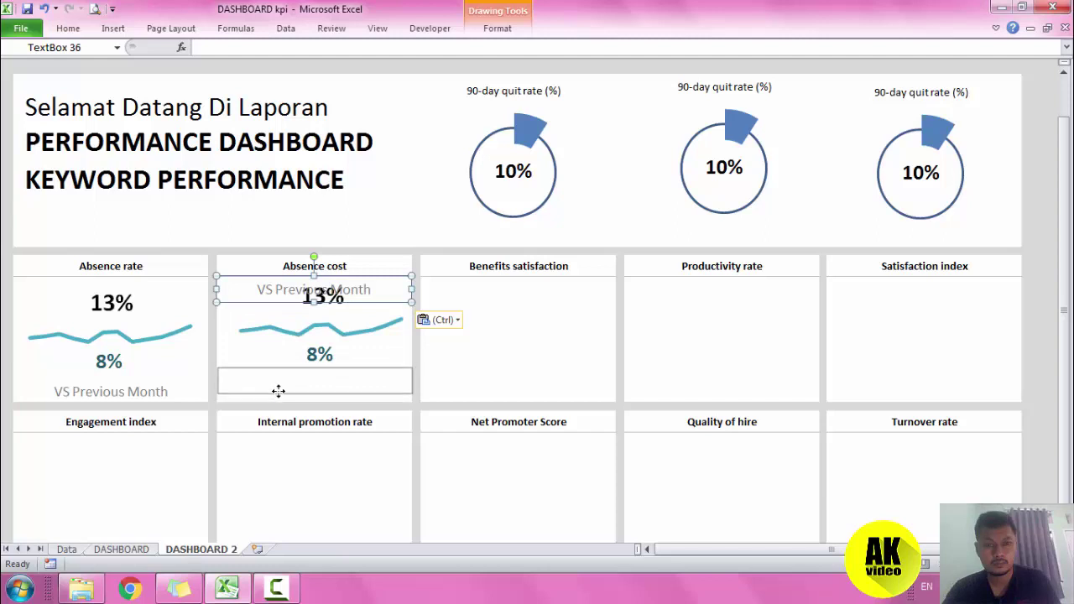
left_click_drag(278, 388, 277, 383)
Nudge the Absence rate and Absence cost captions into alignment.
left_click(142, 392)
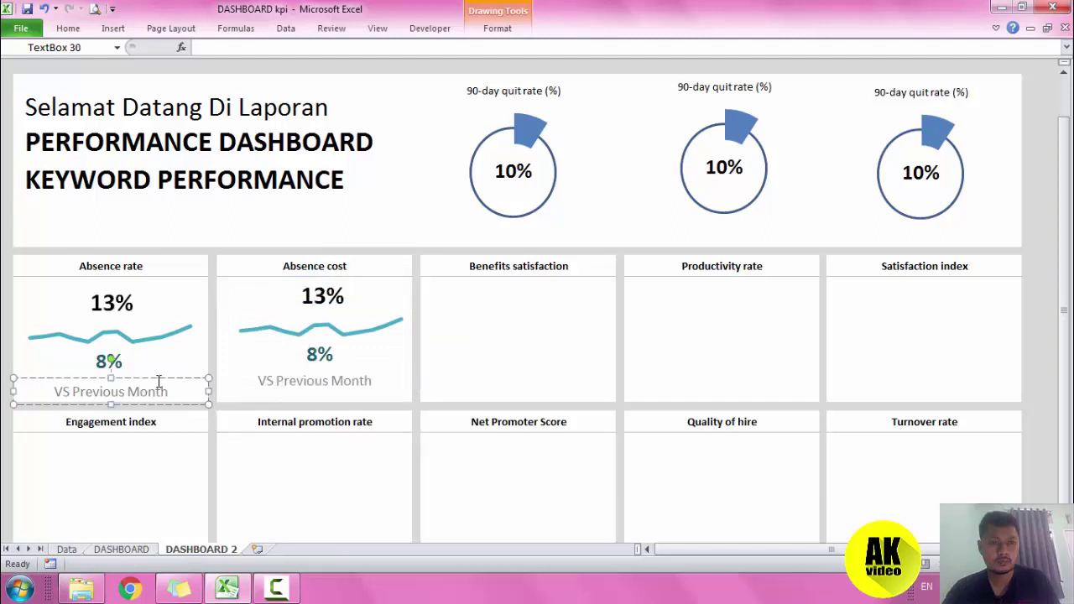
left_click_drag(160, 378, 163, 374)
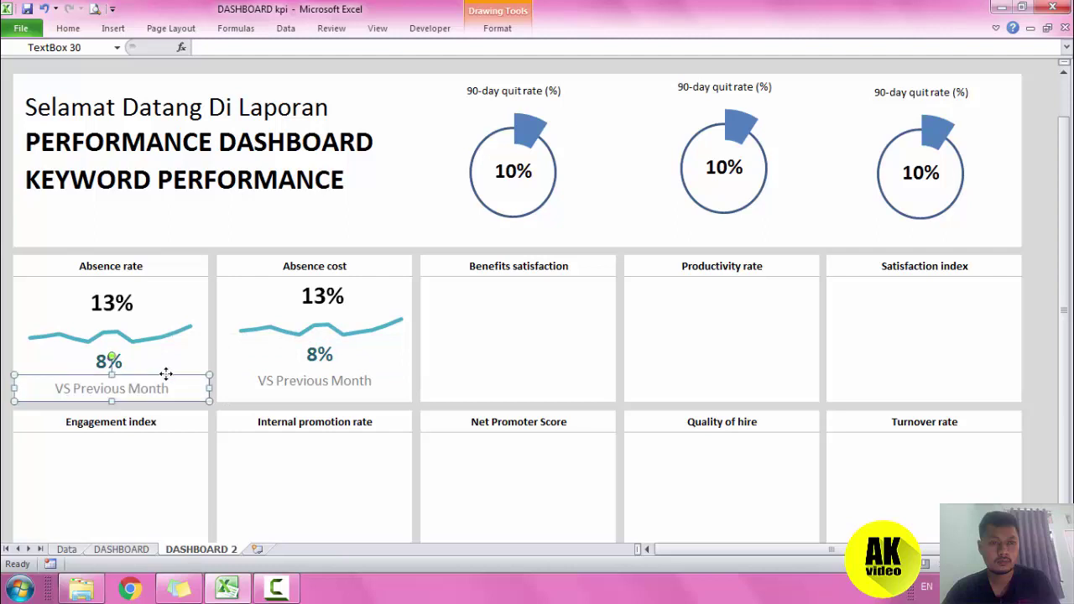
left_click(300, 395)
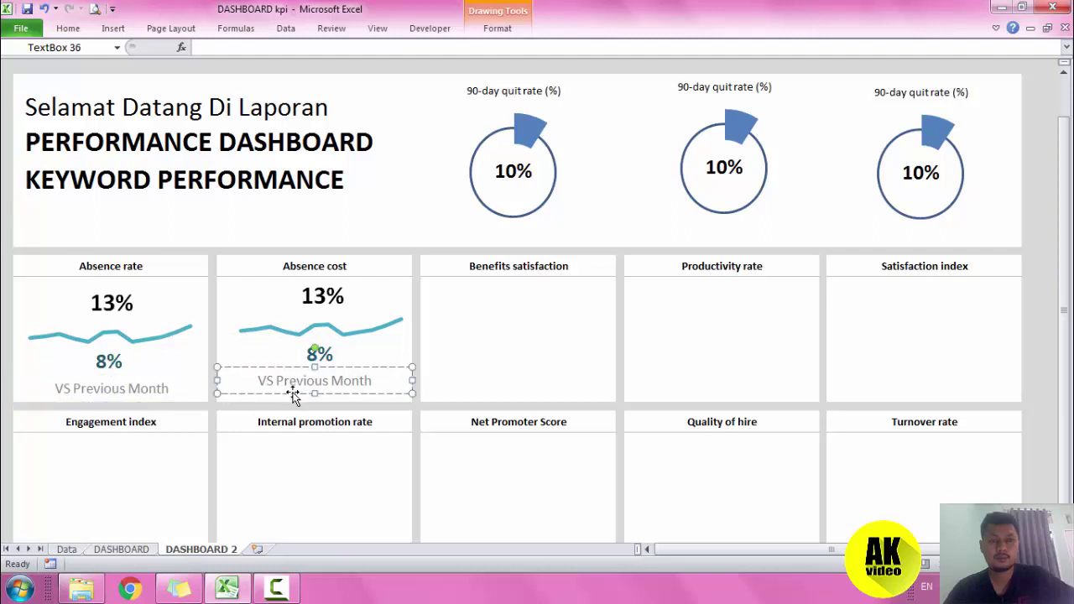
left_click_drag(294, 398, 291, 403)
left_click(496, 342)
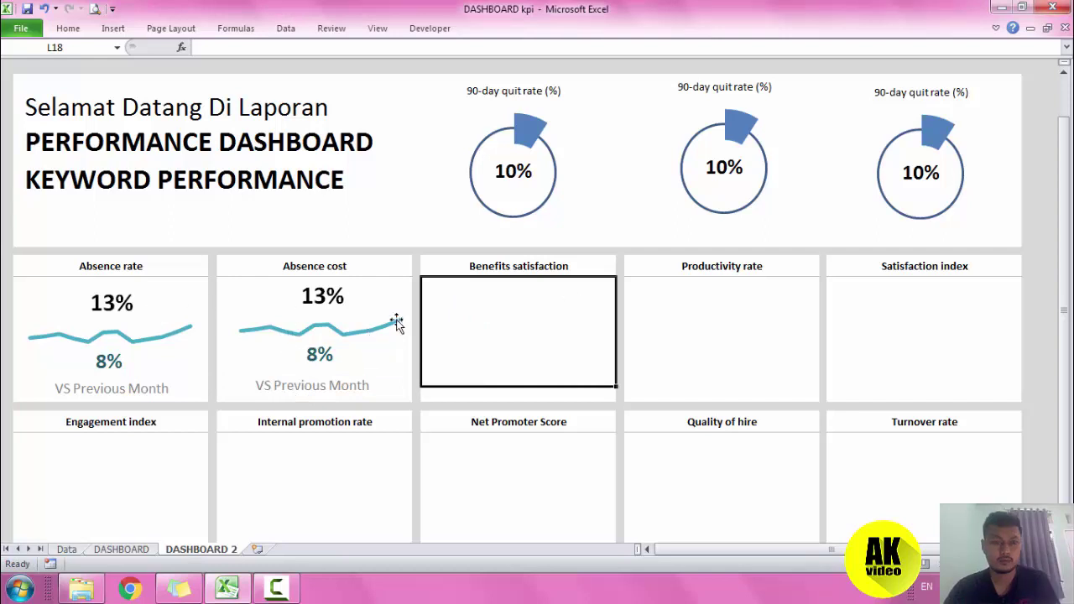
Link the Absence cost headline to Data!R7 so it shows 1349.
left_click(335, 305)
left_click(327, 294)
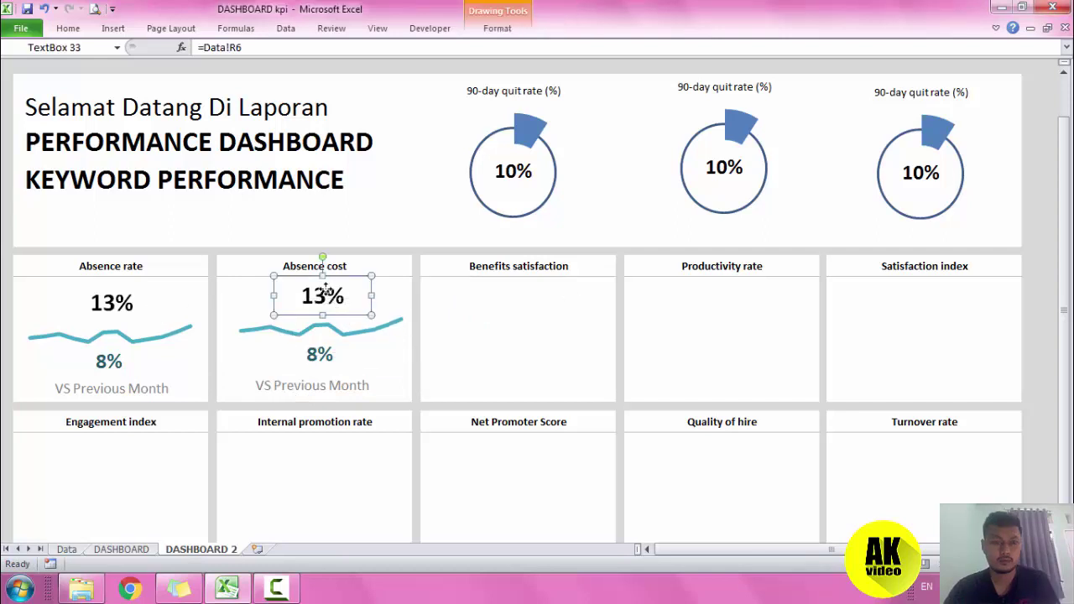
left_click_drag(243, 47, 196, 47)
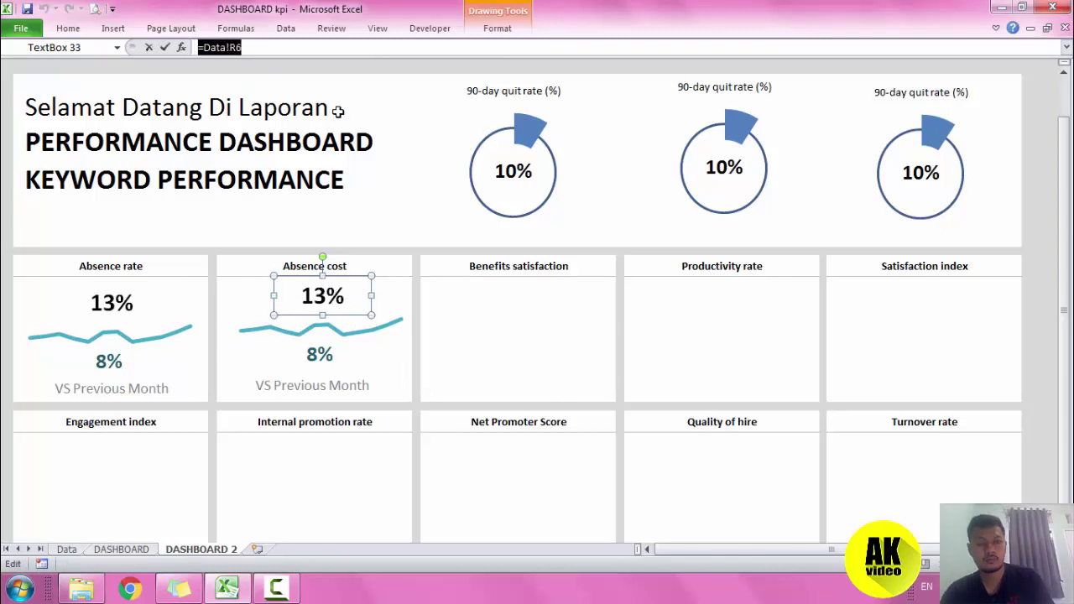
type("=")
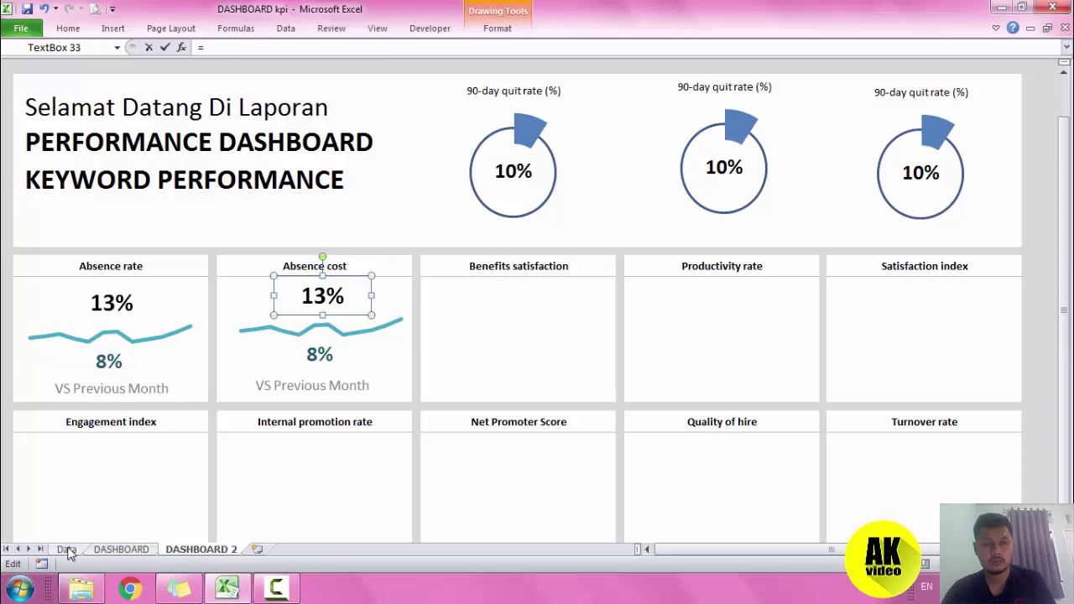
left_click(72, 550)
left_click_drag(834, 550, 802, 537)
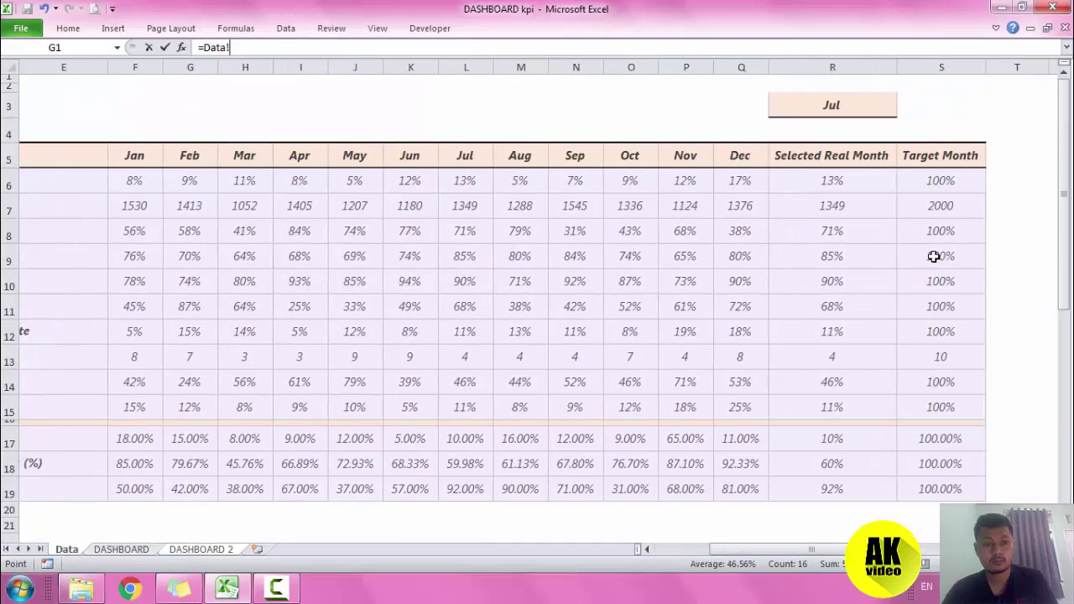
left_click(844, 204)
key("Return")
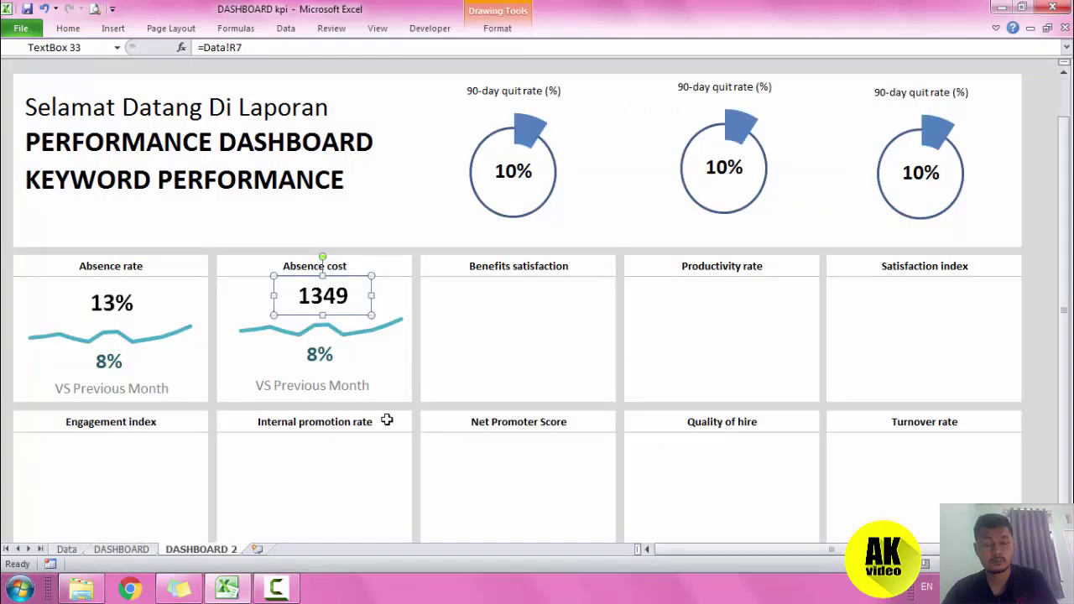
Relink the 8% comparison box to Data sheet cell R7 and save the workbook.
left_click(317, 367)
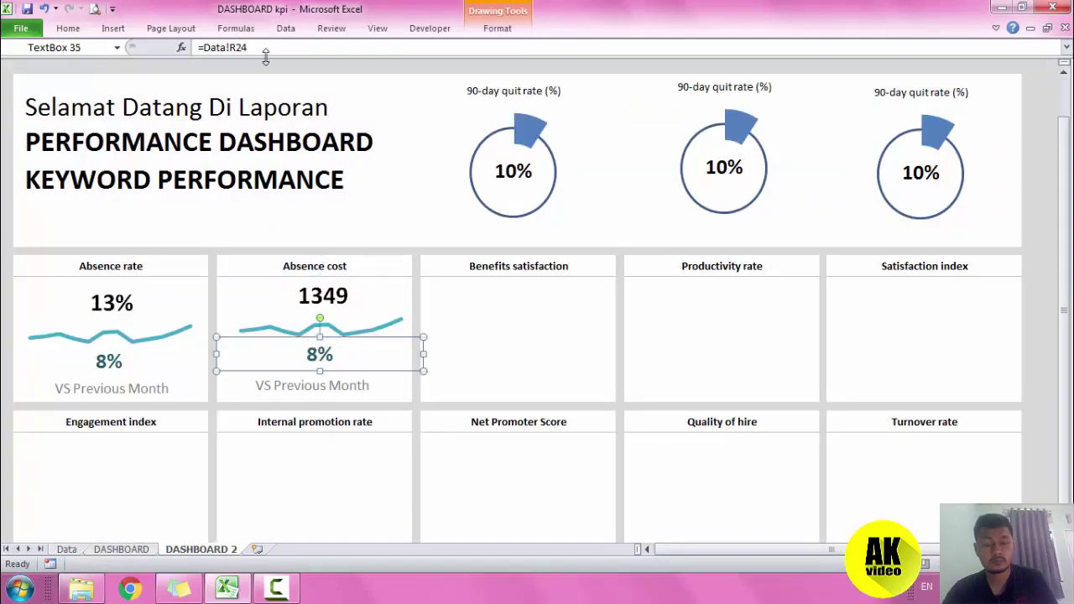
left_click_drag(252, 47, 199, 48)
key("BackSpace")
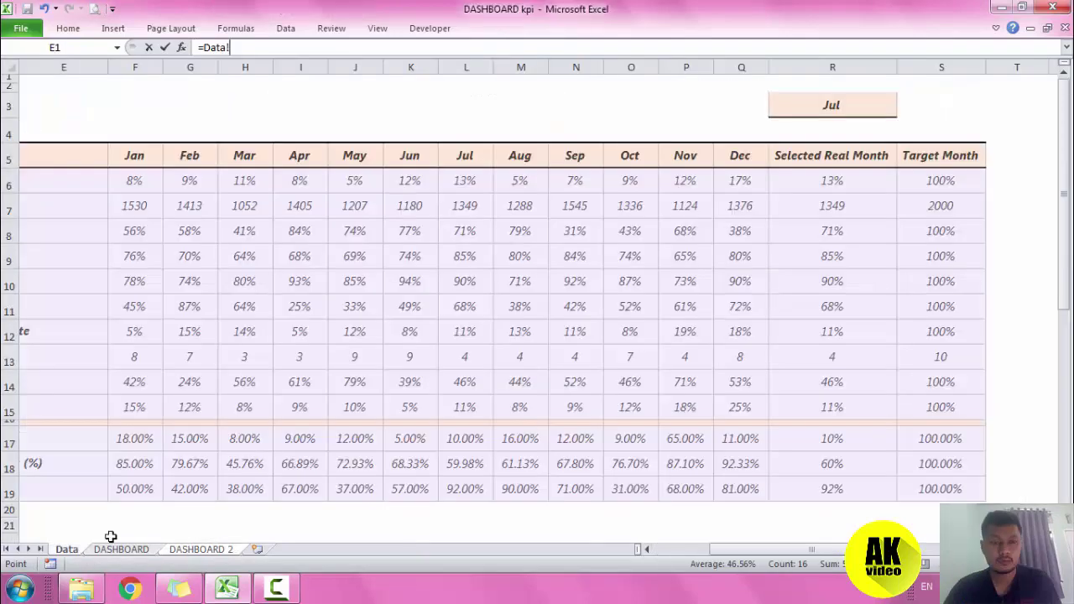
left_click(77, 550)
left_click_drag(824, 542, 698, 549)
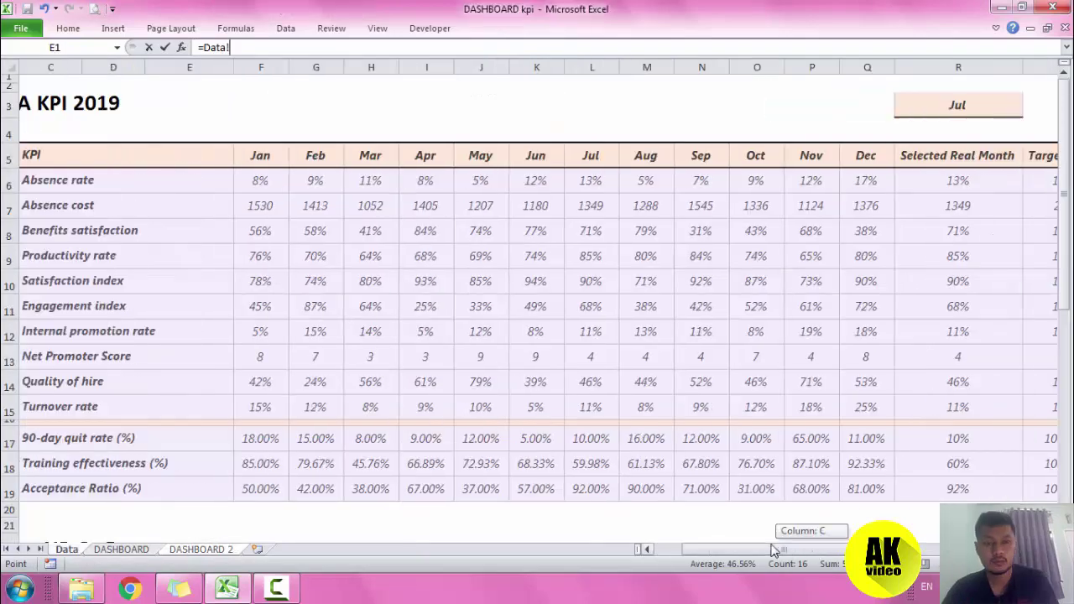
left_click(223, 552)
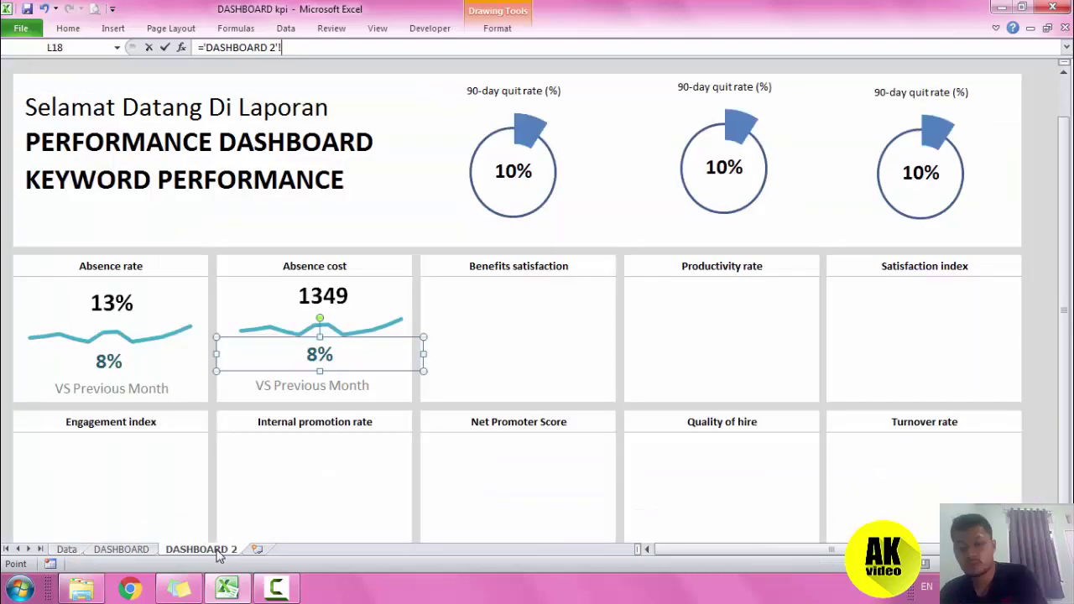
left_click(66, 549)
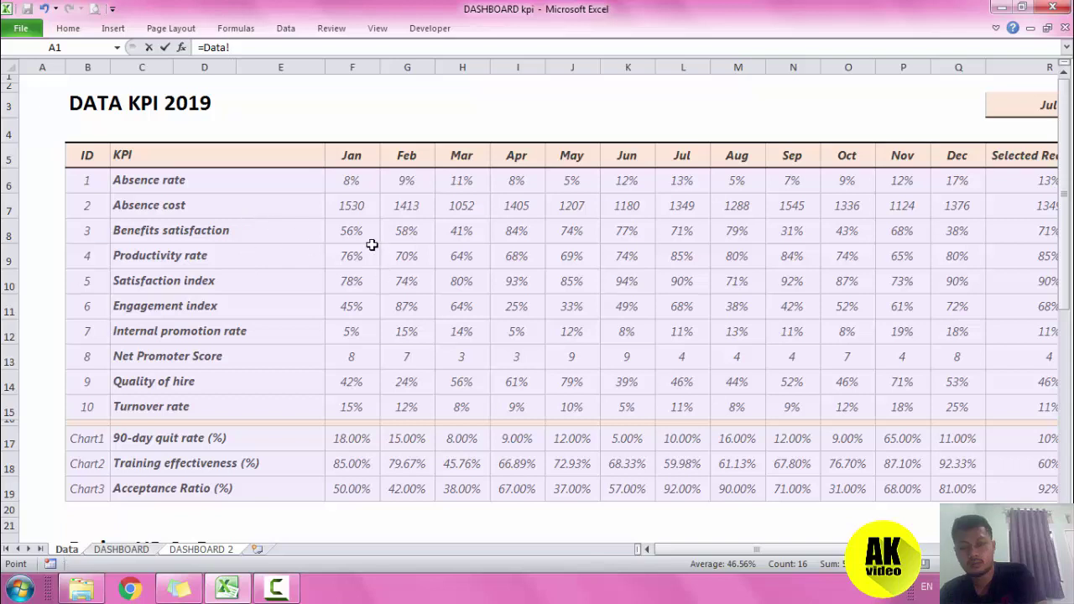
left_click(214, 550)
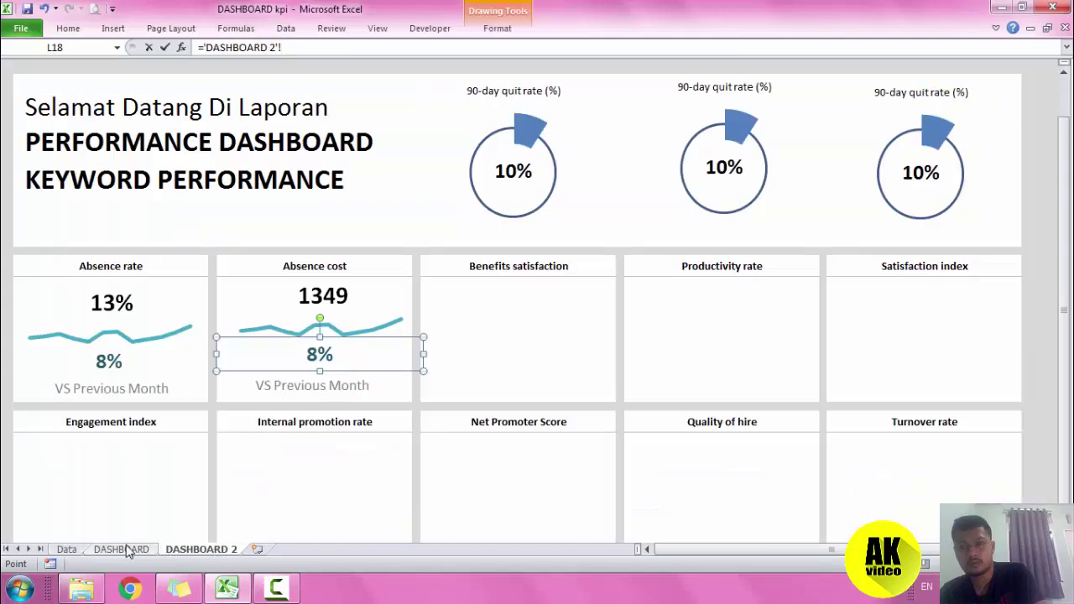
left_click(74, 549)
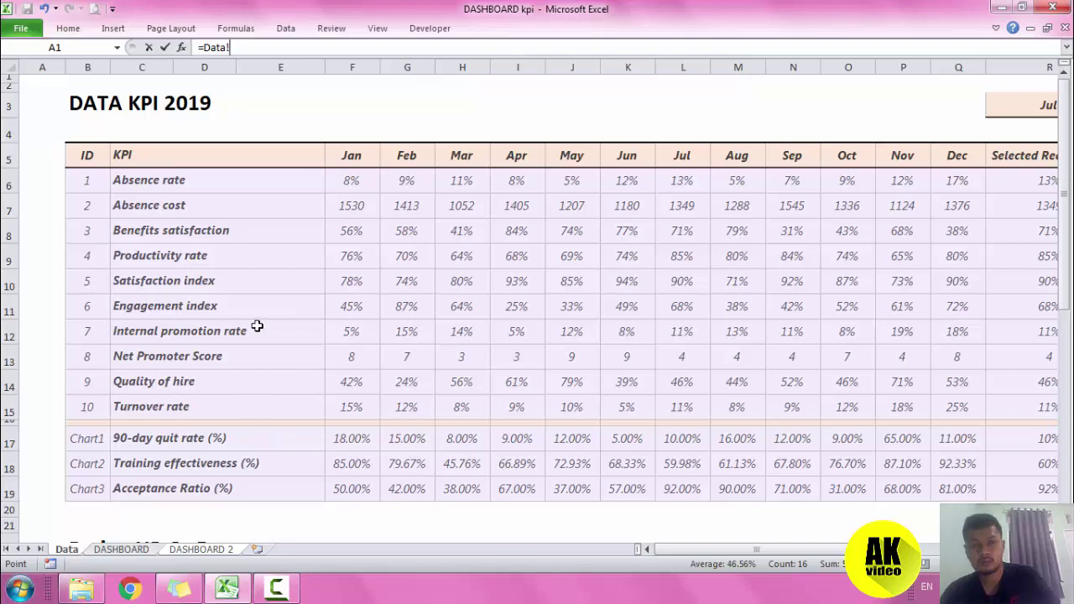
left_click(7, 209)
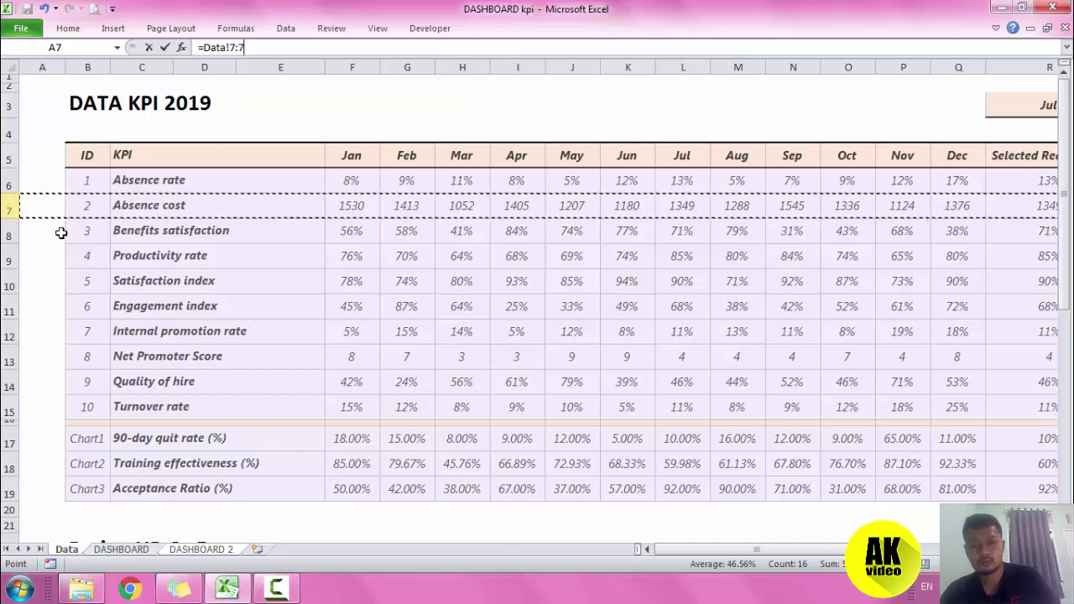
left_click_drag(724, 549, 767, 549)
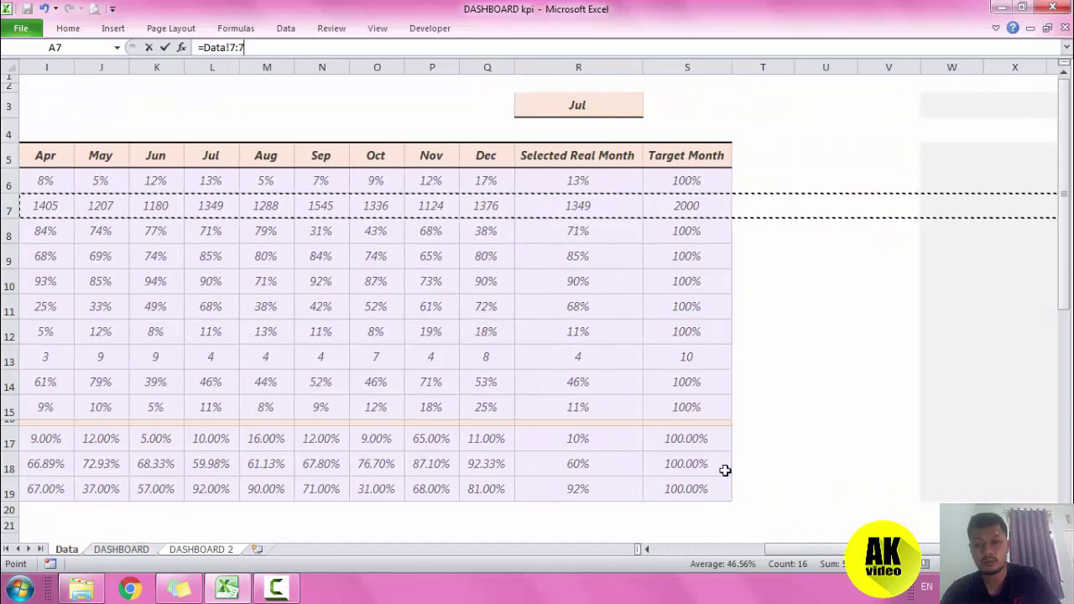
left_click(617, 212)
key("Return")
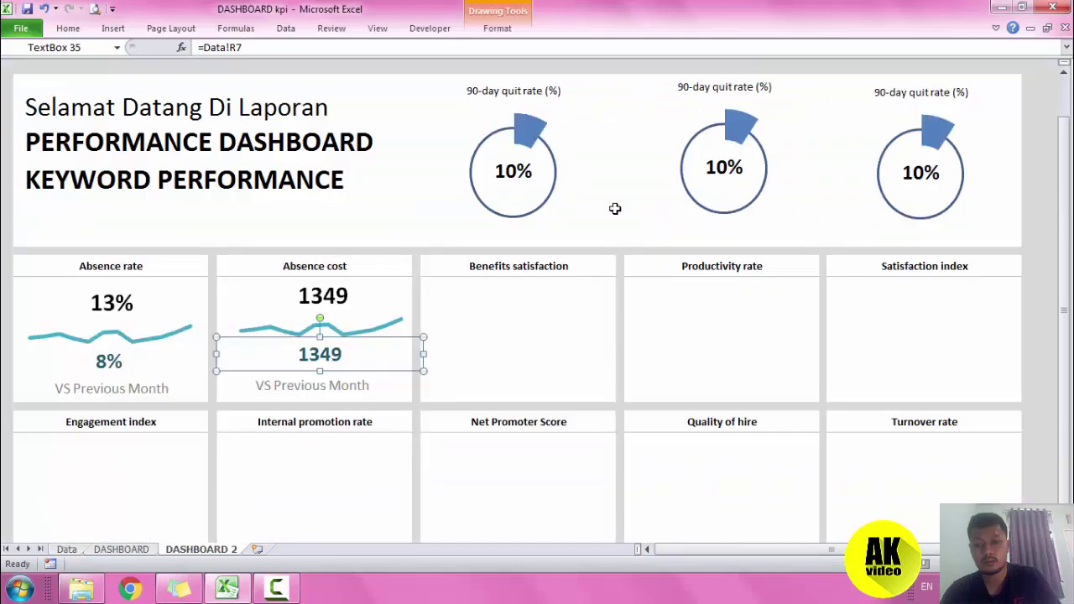
key("ctrl+s")
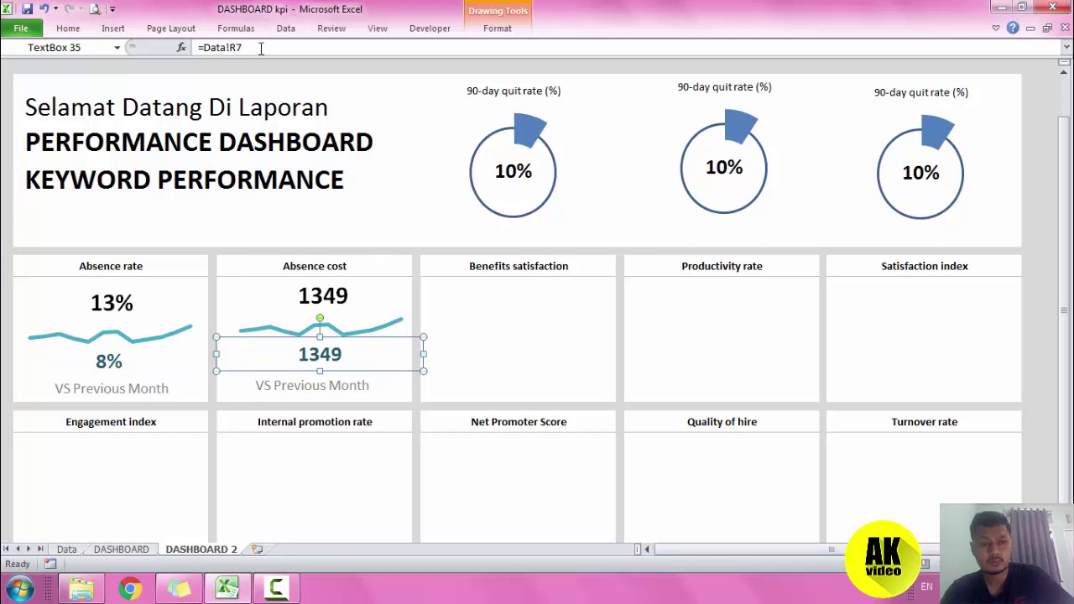
Begin replacing the comparison box's formula with a new Data sheet reference.
left_click_drag(243, 47, 194, 47)
type("=")
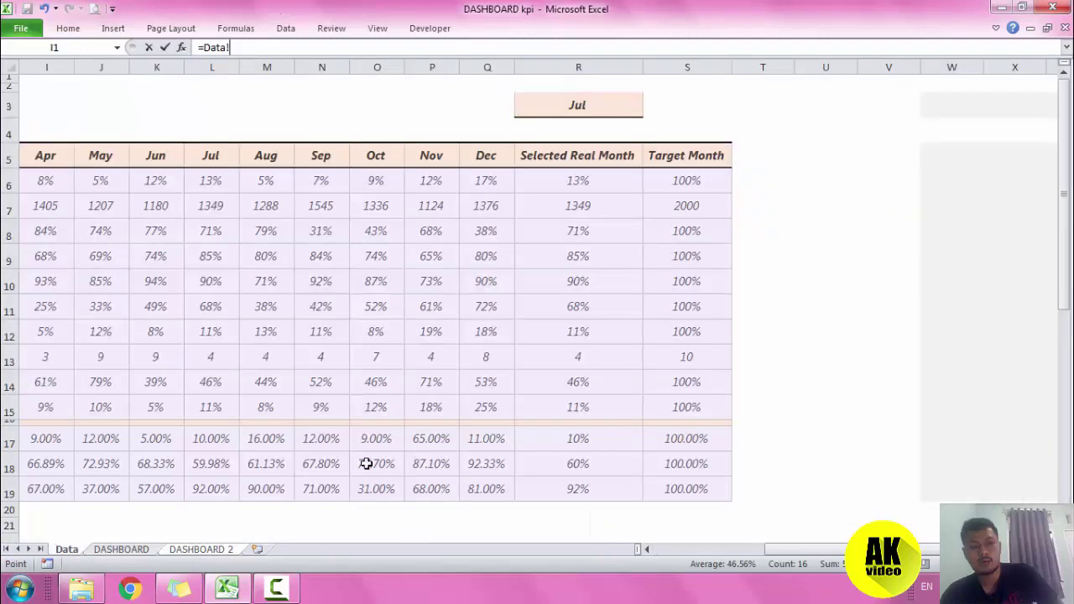
left_click(69, 549)
Settle the comparison figure's link on Data!R7 (1349), abandoning the stray DASHBOARD 2 reference.
left_click_drag(1069, 245, 1069, 370)
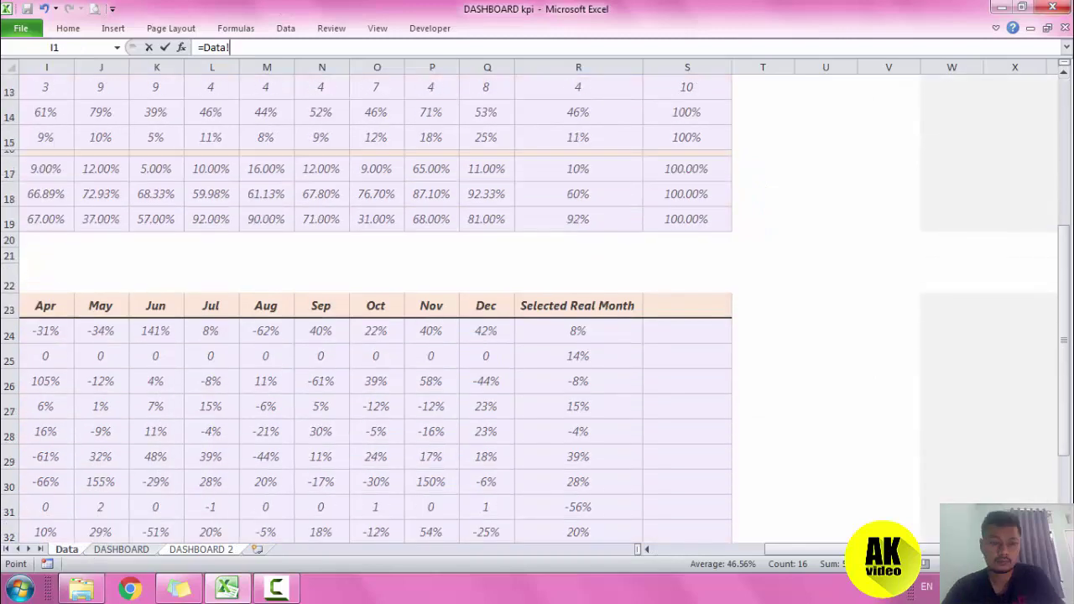
left_click_drag(798, 549, 711, 547)
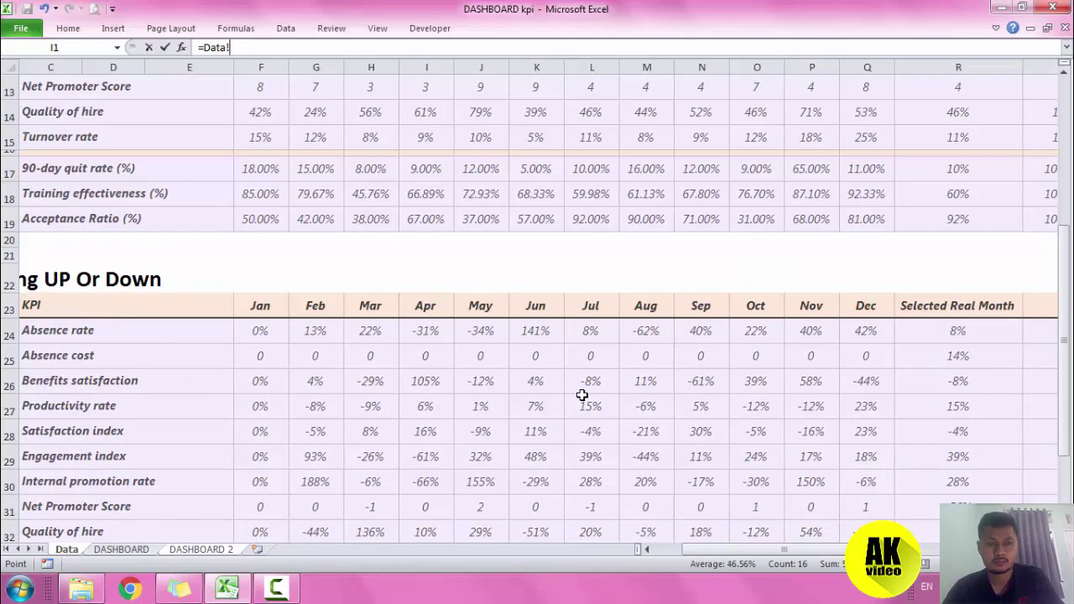
left_click(667, 409)
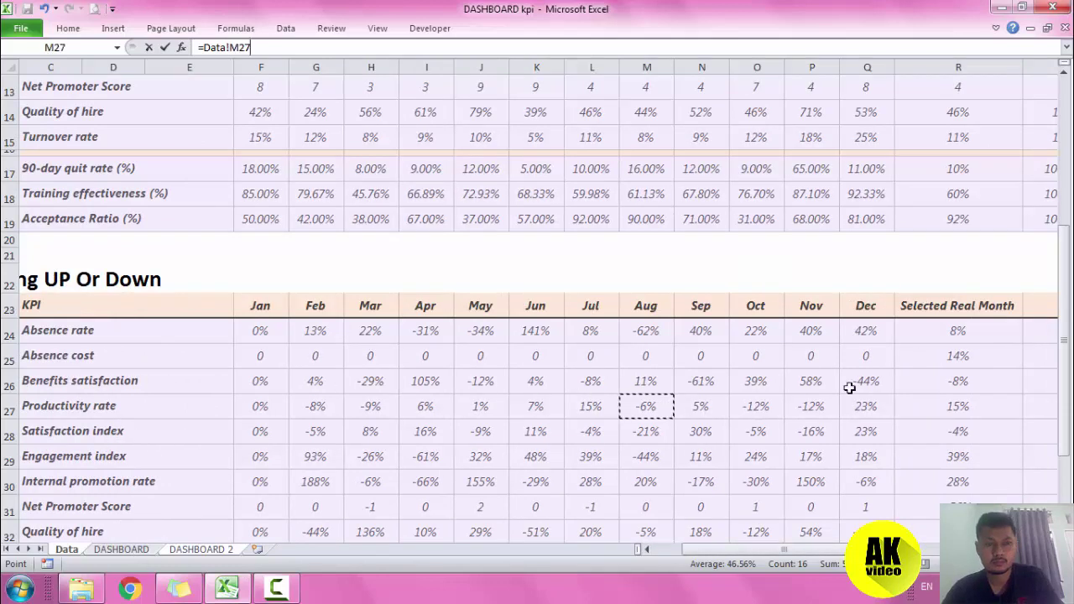
left_click_drag(1069, 290, 1071, 153)
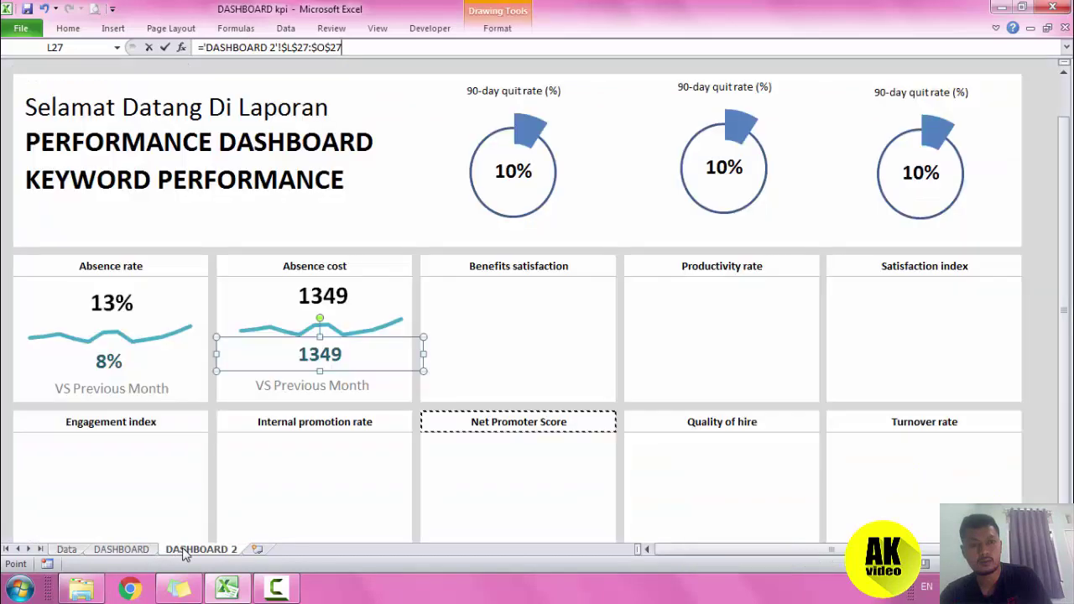
left_click(200, 550)
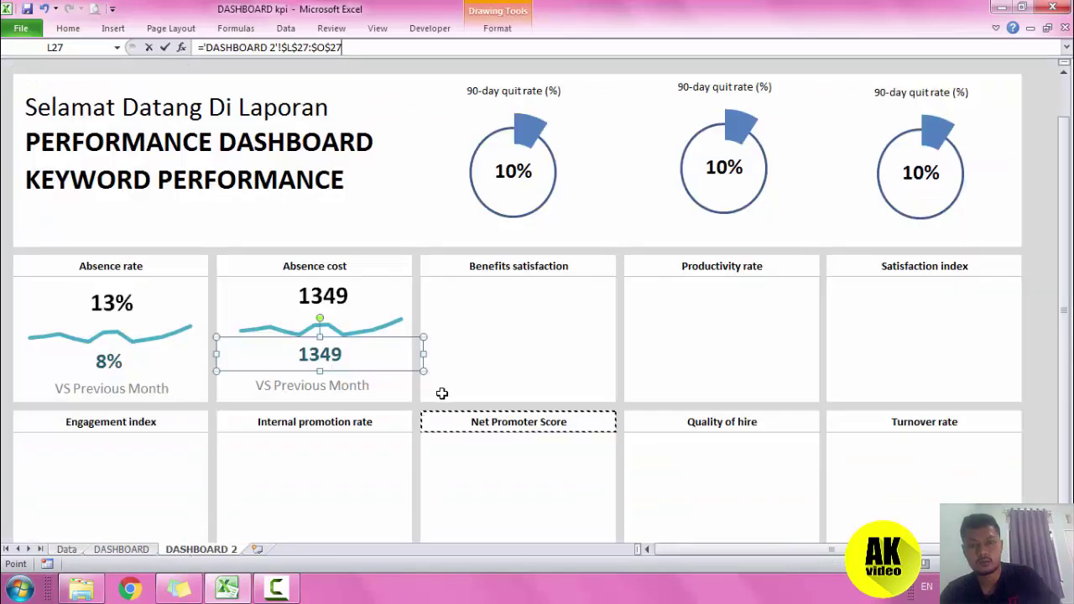
left_click(506, 344)
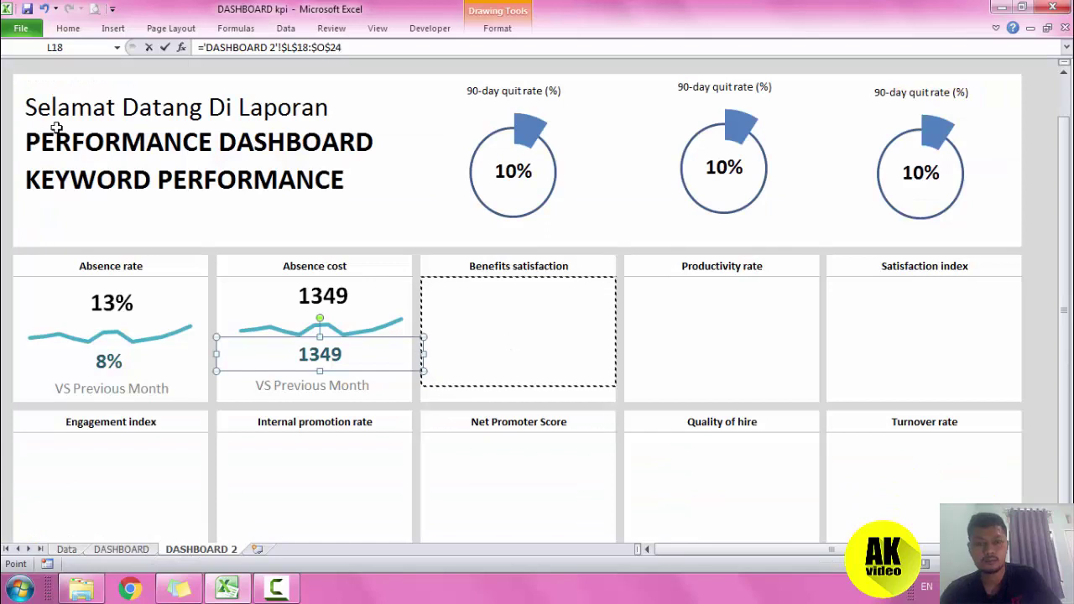
left_click(148, 47)
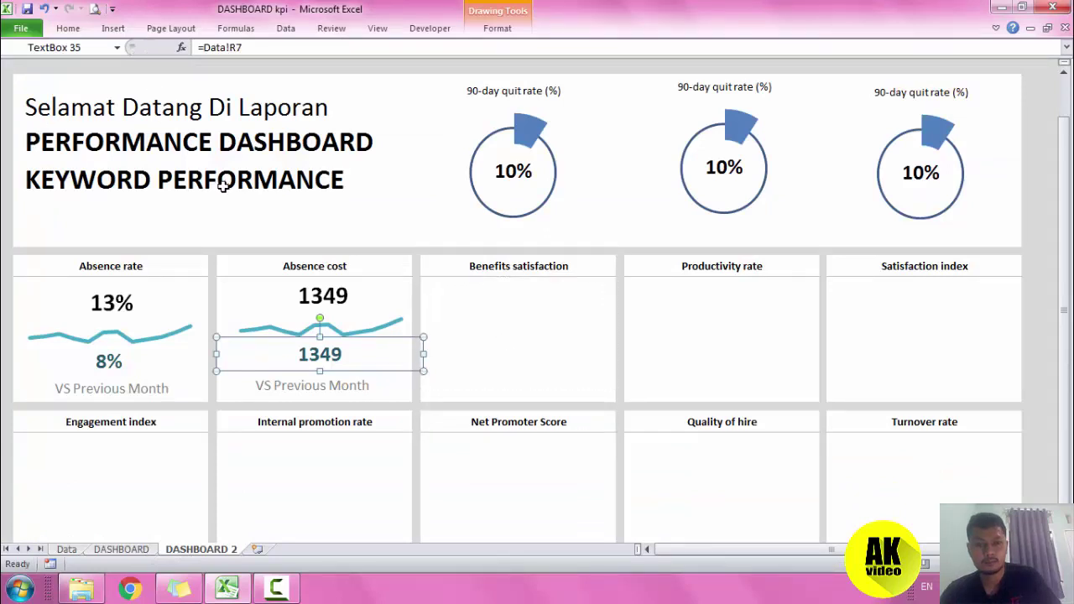
Select the Absence cost card's sparkline, both 1349 figures and VS Previous Month caption.
left_click_drag(375, 307, 376, 289)
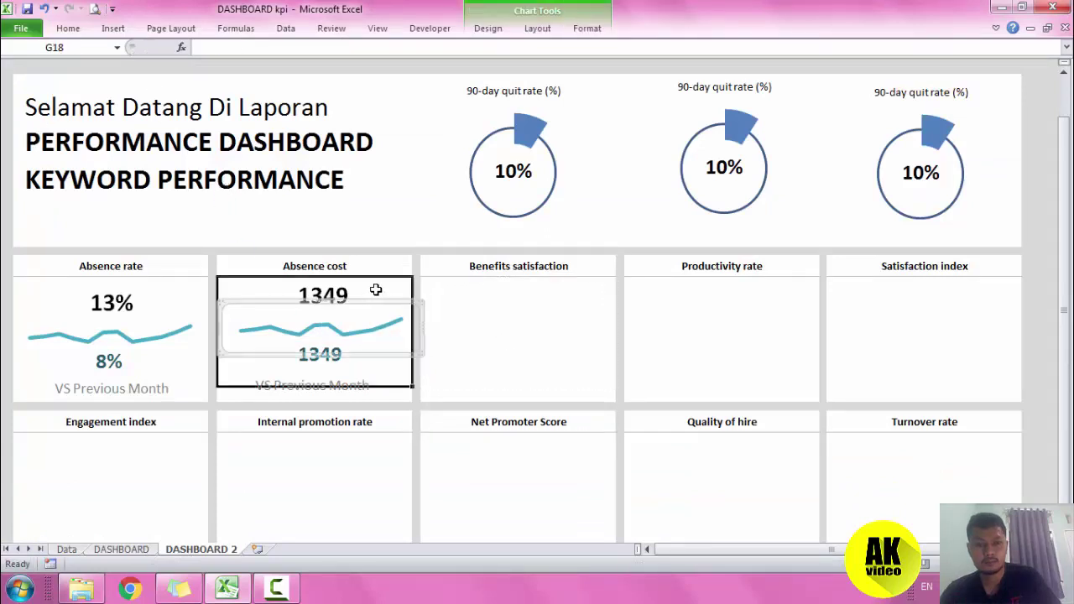
left_click(342, 303)
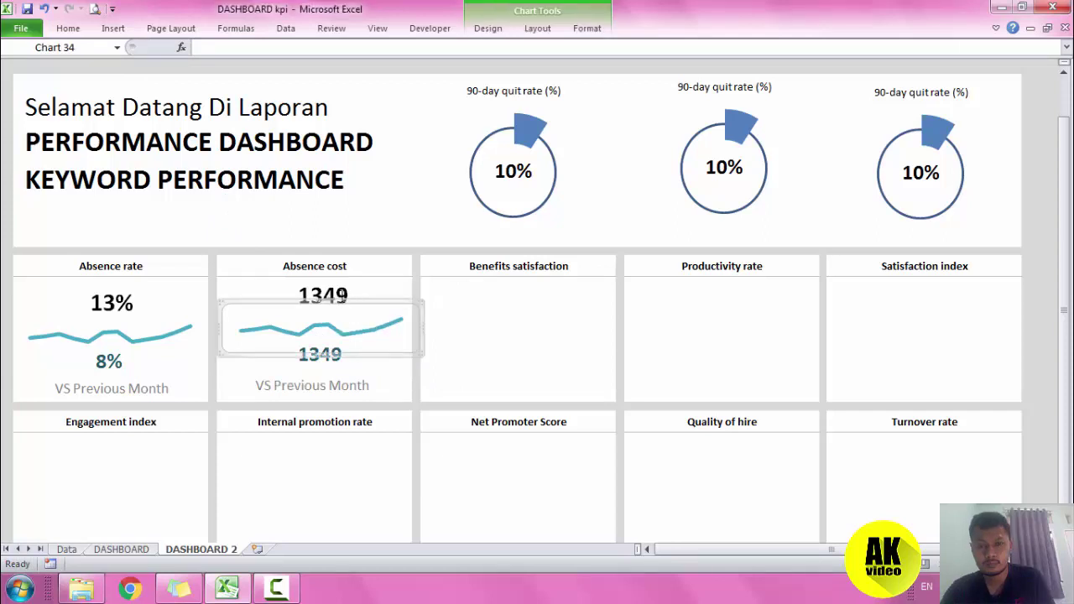
left_click(340, 292)
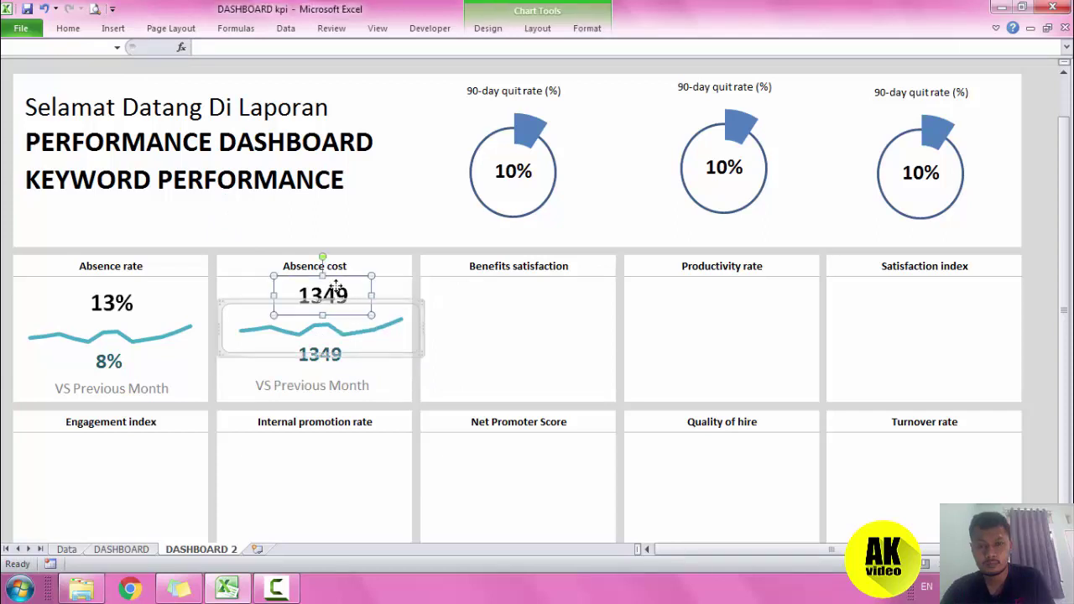
left_click(322, 362, "shift")
left_click(321, 382, "shift")
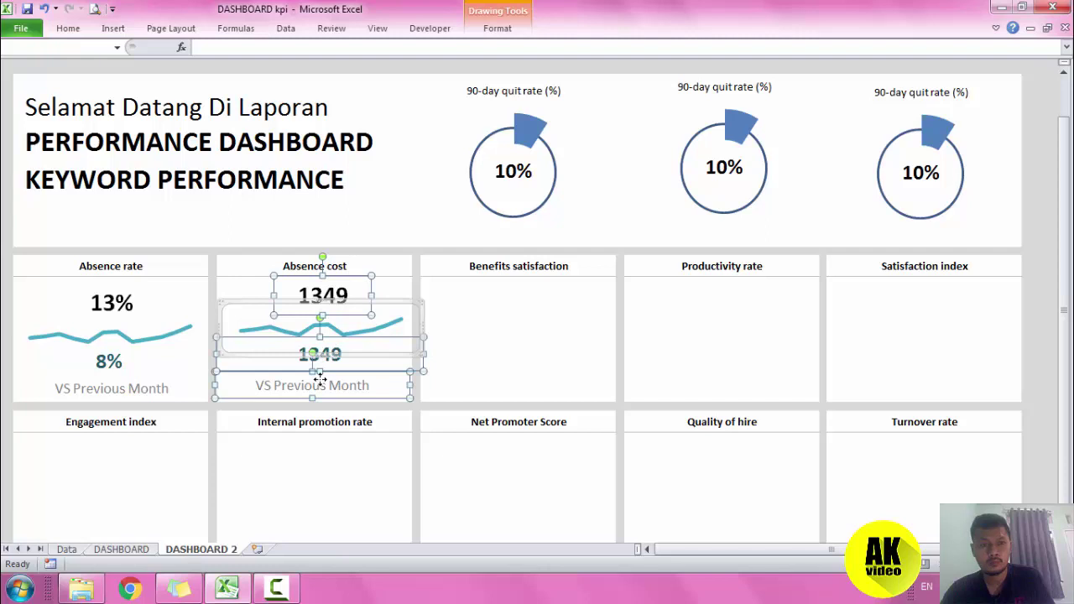
Paste the card contents into Benefits satisfaction, Productivity rate and Satisfaction index.
left_click(506, 349)
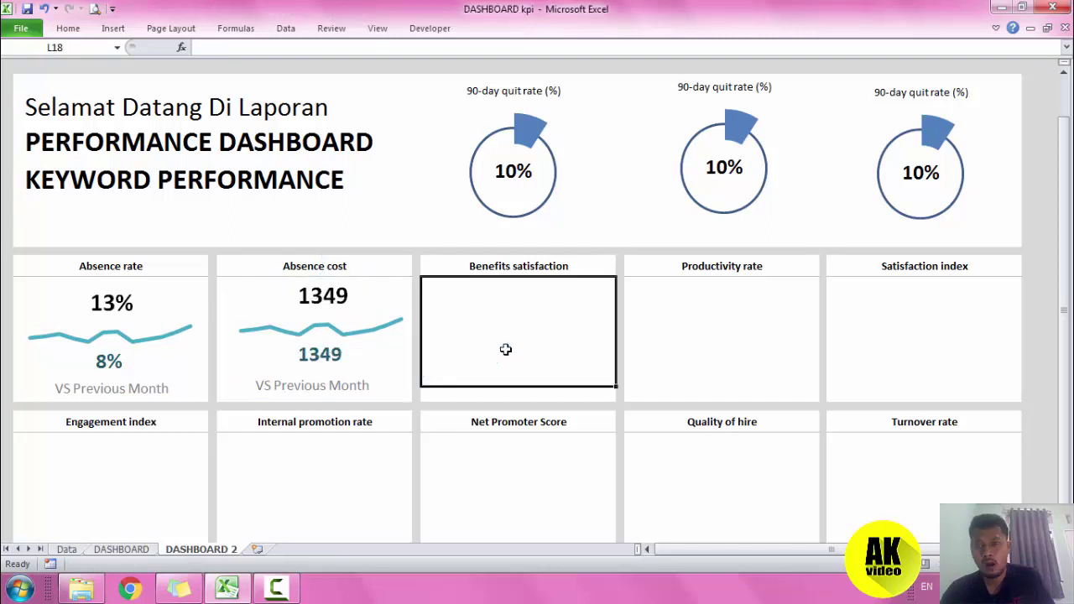
key("ctrl+v")
left_click(719, 309)
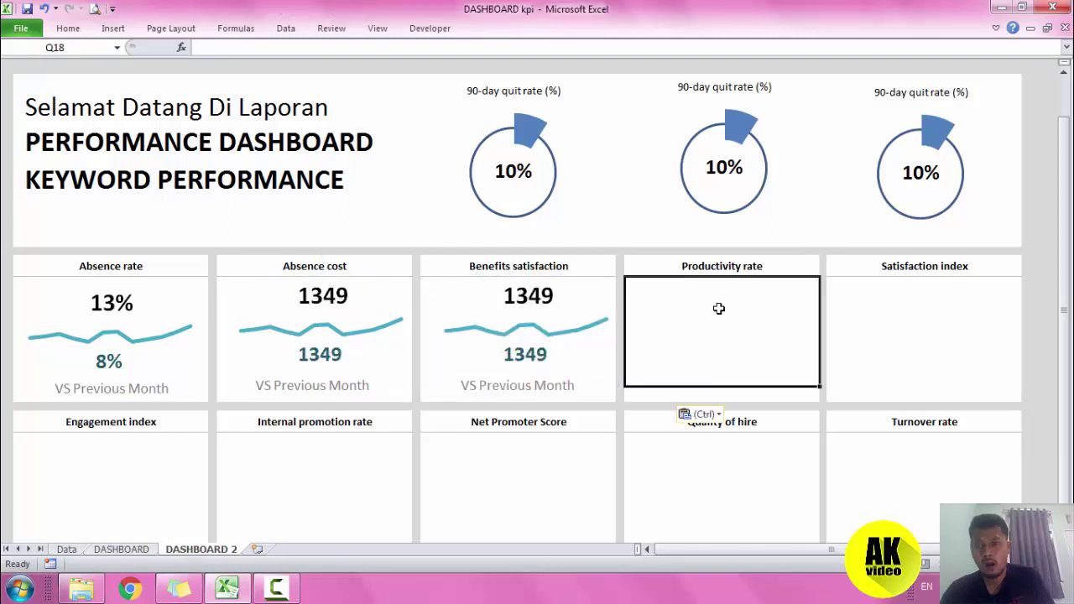
key("ctrl+v")
left_click(875, 319)
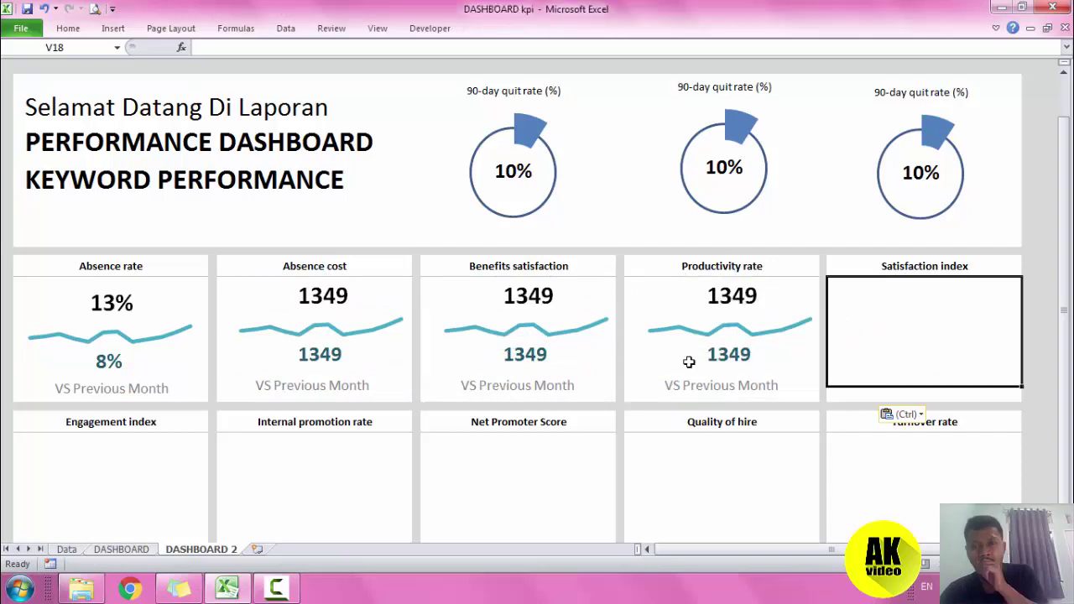
key("ctrl+v")
Paste the card contents into Engagement index, Internal promotion rate, Net Promoter Score, Quality of hire and Turnover rate.
scroll(290, 468, "down", 5)
left_click(153, 278)
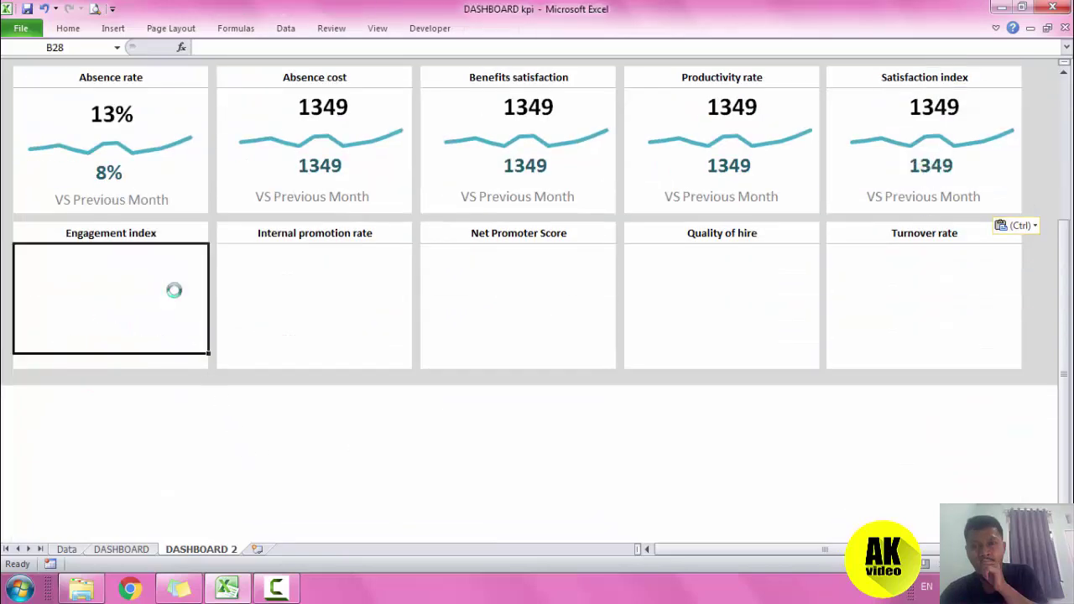
key("ctrl+v")
left_click(287, 266)
key("ctrl+v")
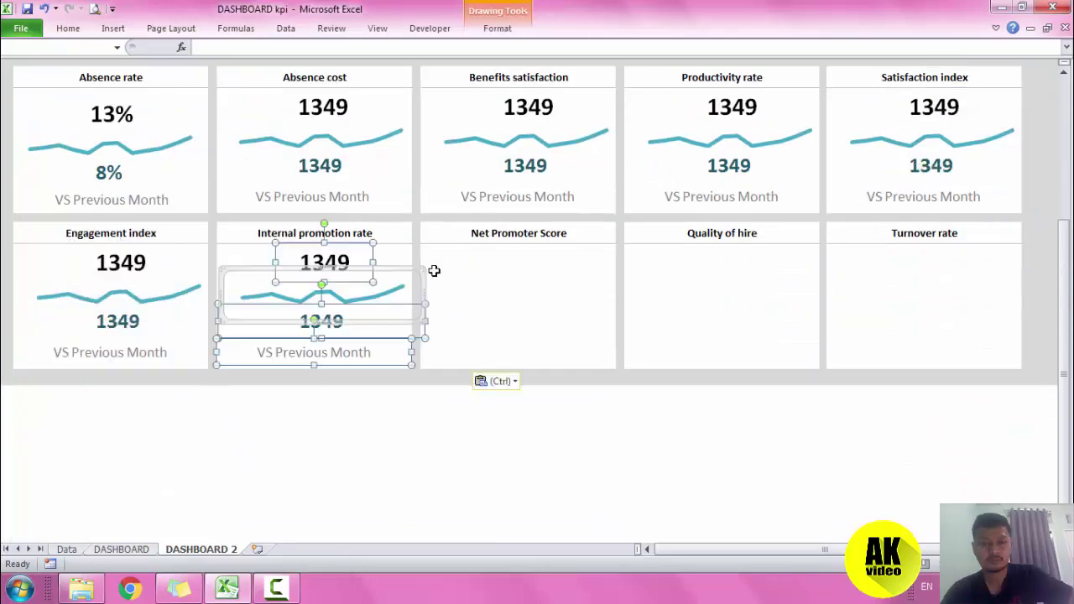
left_click(435, 270)
key("ctrl+v")
left_click(651, 264)
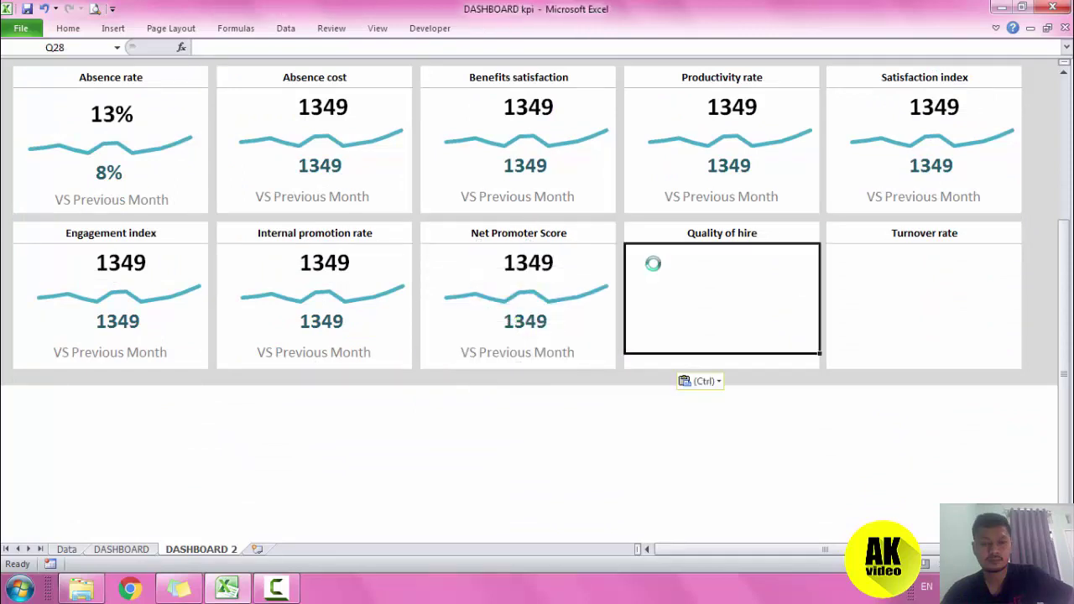
key("ctrl+v")
left_click(873, 267)
key("ctrl+v")
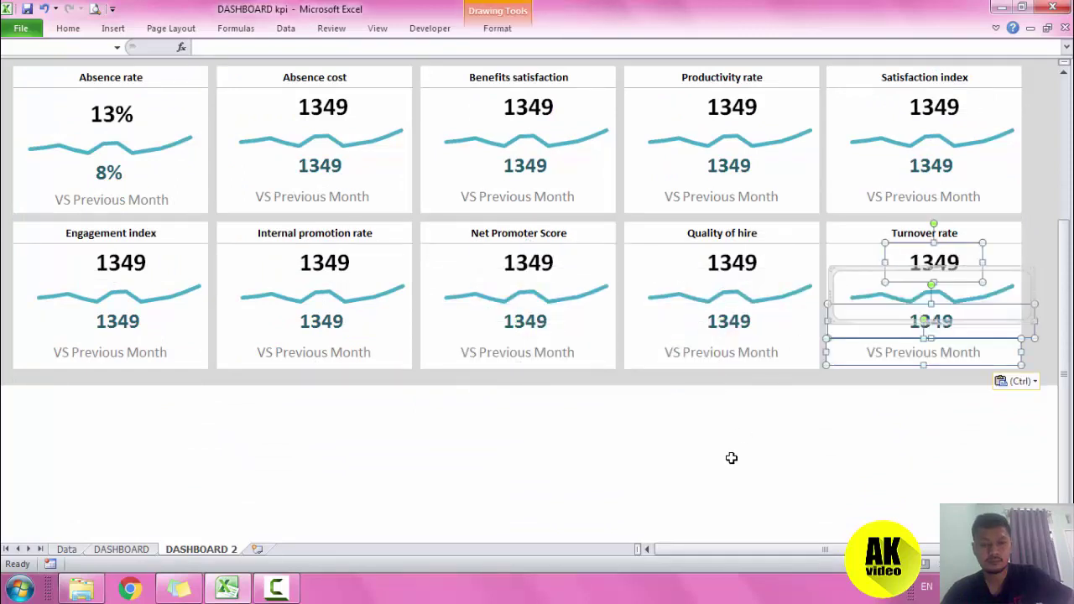
left_click(730, 458)
Switch the W2 month dropdown to Mar, then Jul, ending on Aug.
scroll(412, 423, "up", 5)
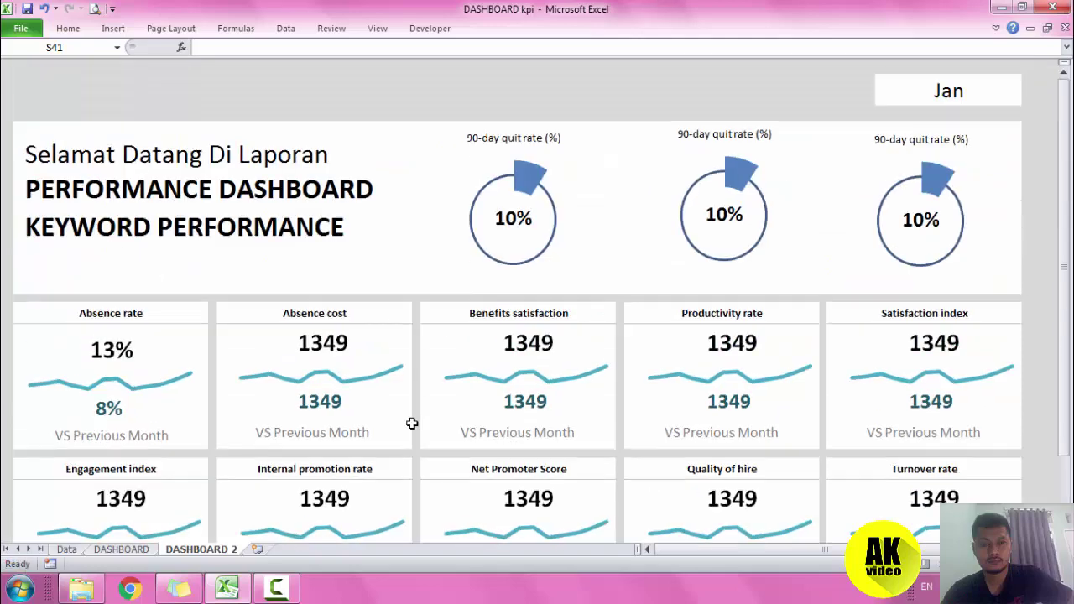
scroll(412, 424, "down", 2)
scroll(412, 424, "up", 1)
scroll(412, 424, "up", 1)
left_click(992, 93)
left_click(1029, 82)
left_click(1001, 119)
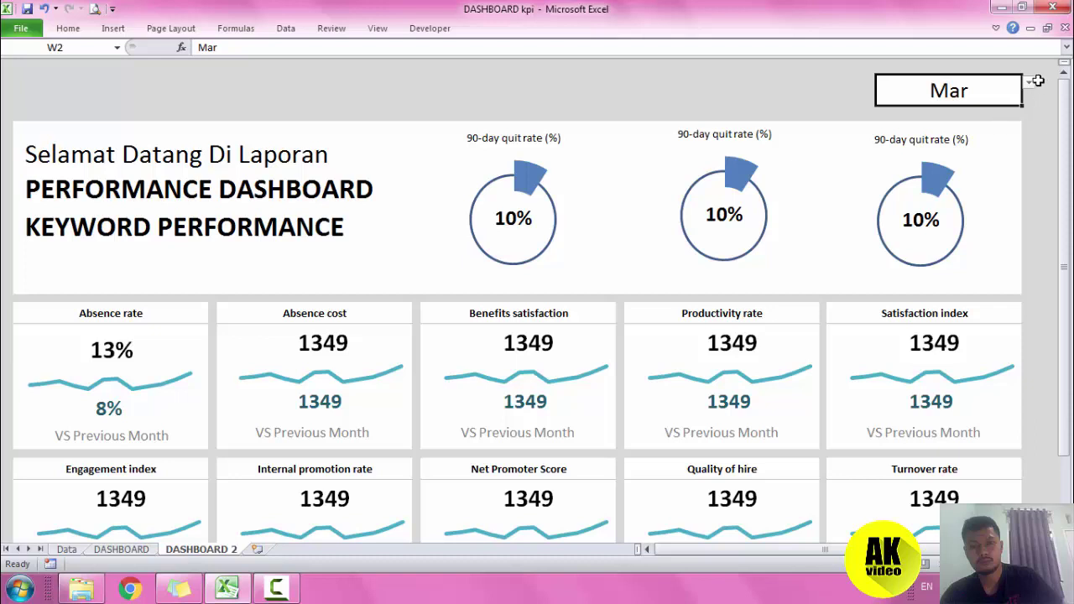
left_click(1029, 82)
left_click(923, 140)
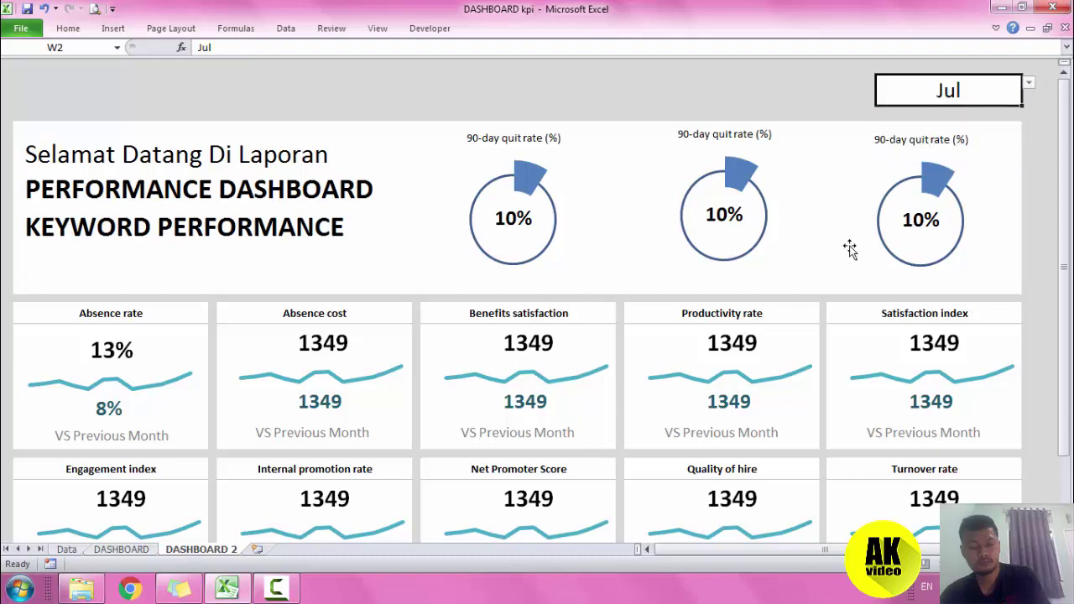
left_click(1029, 83)
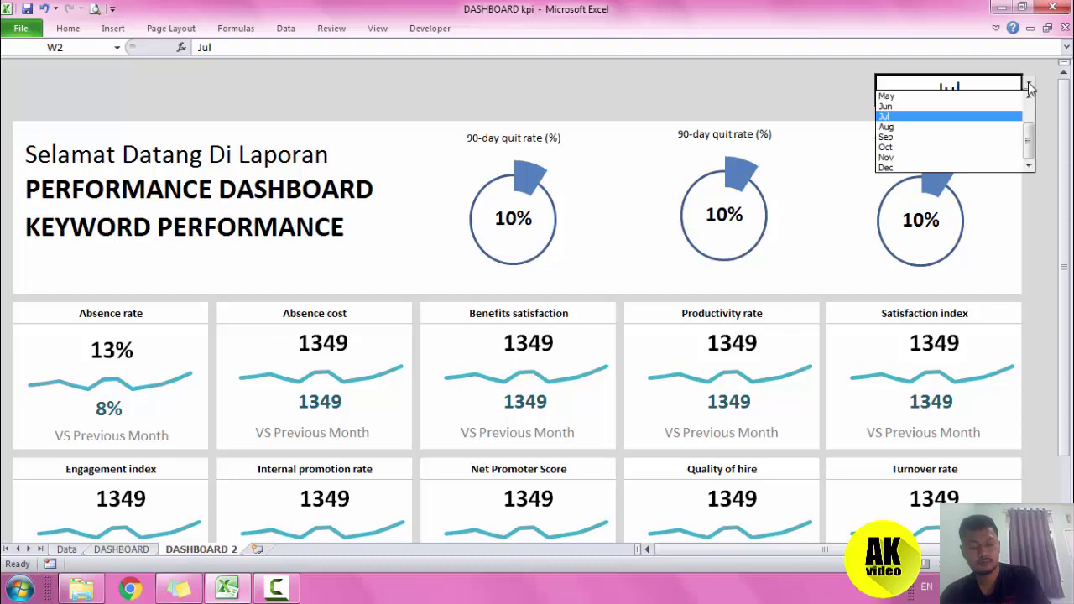
left_click(990, 126)
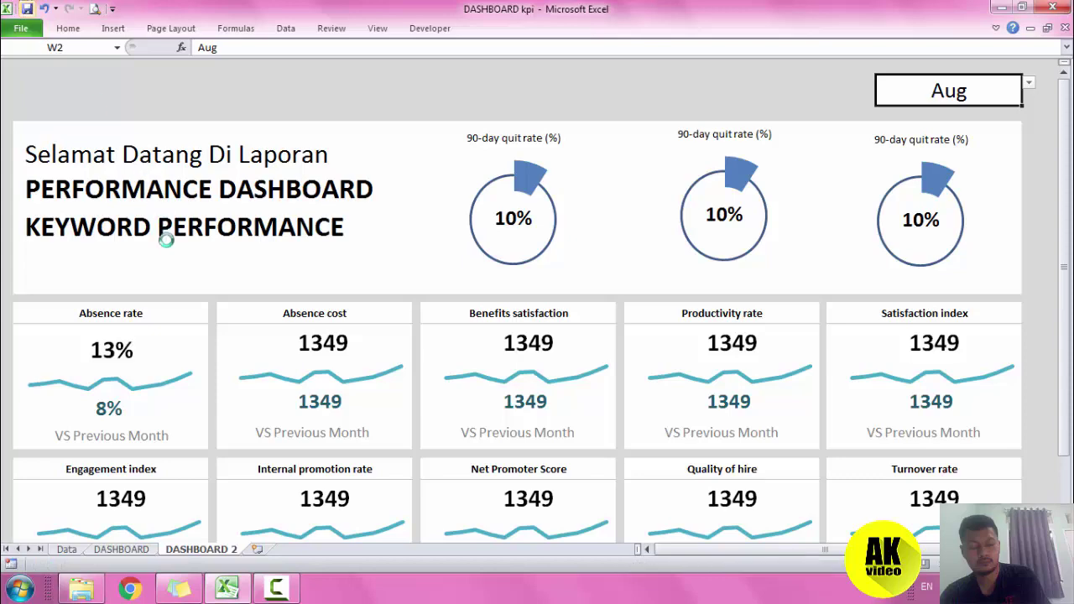
Scroll through the KPI cards to check the Aug values, then select the dashboard range.
scroll(201, 280, "down", 4)
scroll(201, 280, "up", 2)
scroll(203, 282, "up", 2)
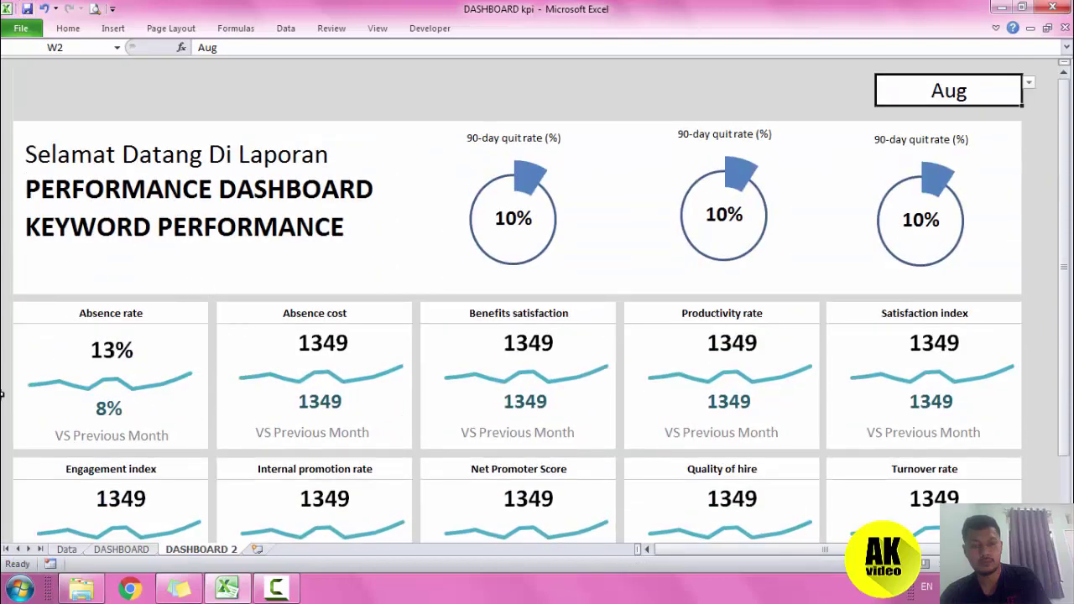
scroll(58, 358, "down", 1)
scroll(58, 358, "up", 1)
scroll(58, 359, "down", 2)
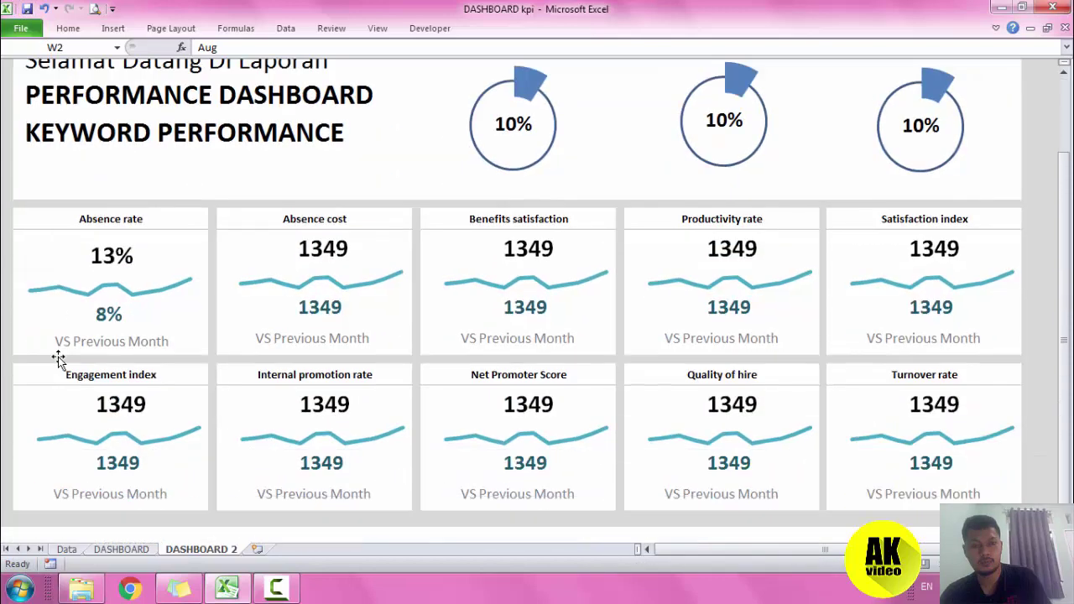
scroll(58, 358, "down", 2)
scroll(58, 358, "up", 2)
scroll(57, 352, "up", 1)
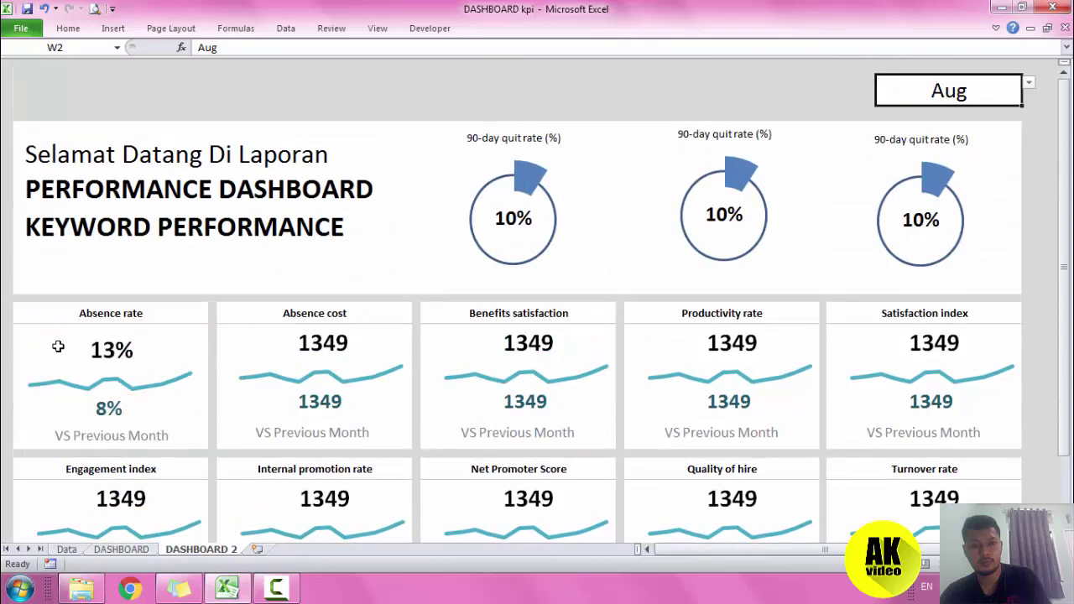
scroll(60, 349, "down", 3)
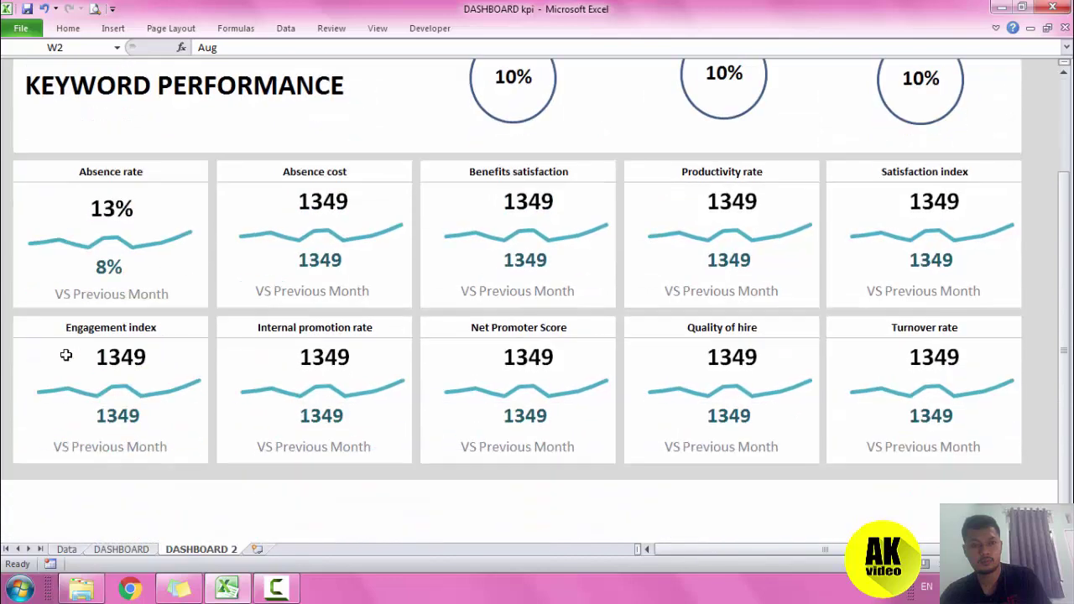
scroll(72, 355, "up", 3)
scroll(73, 355, "down", 2)
scroll(73, 356, "up", 2)
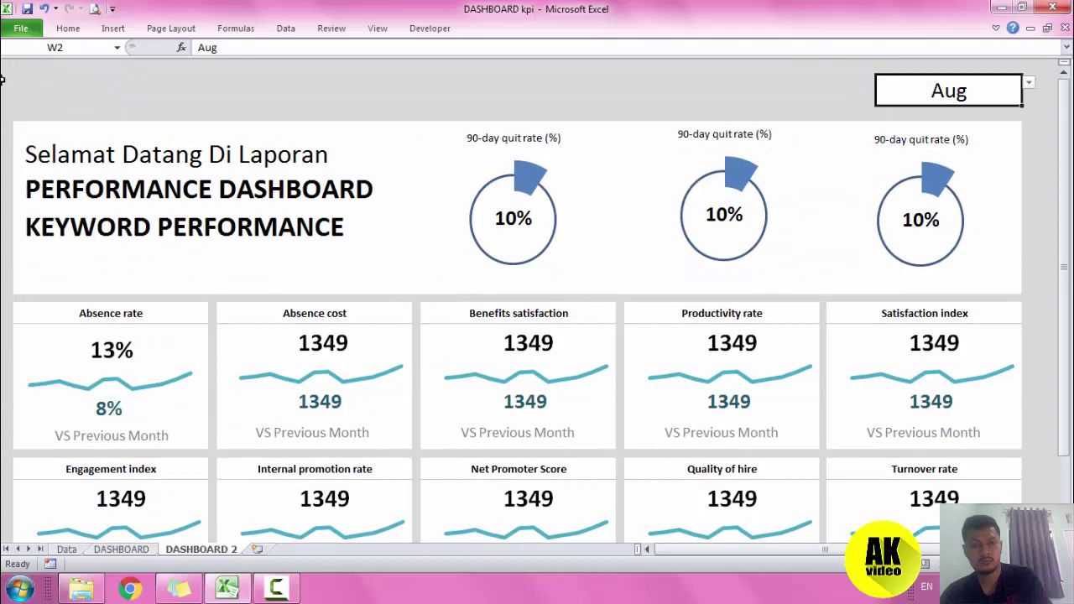
left_click_drag(3, 66, 998, 537)
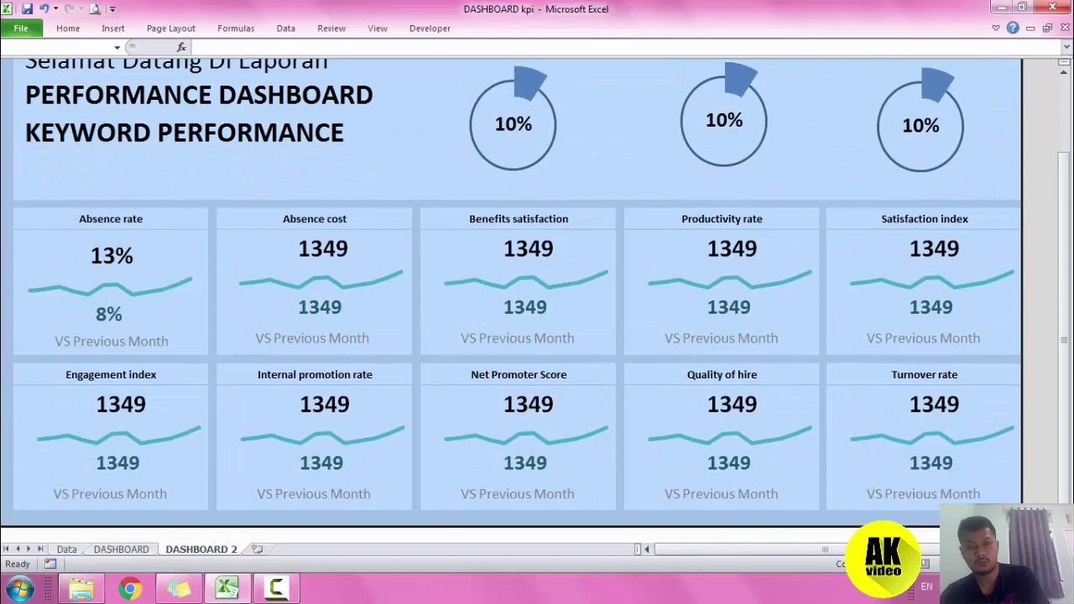
Select the full dashboard and set Page Setup to fit it on 1 page wide by 1 tall.
left_click_drag(998, 537, 1032, 503)
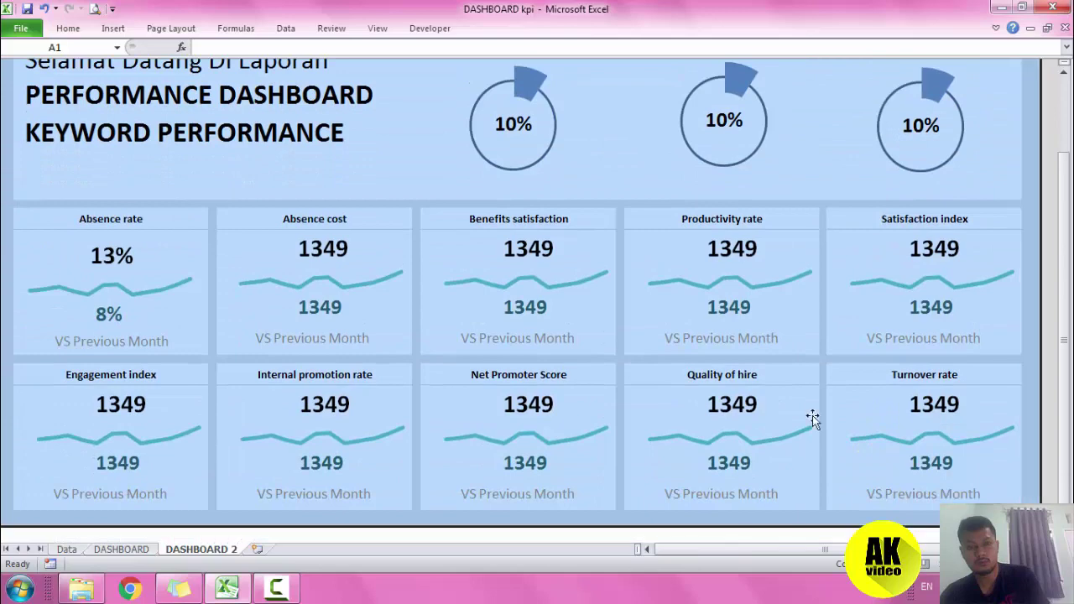
left_click(37, 32)
left_click(52, 238)
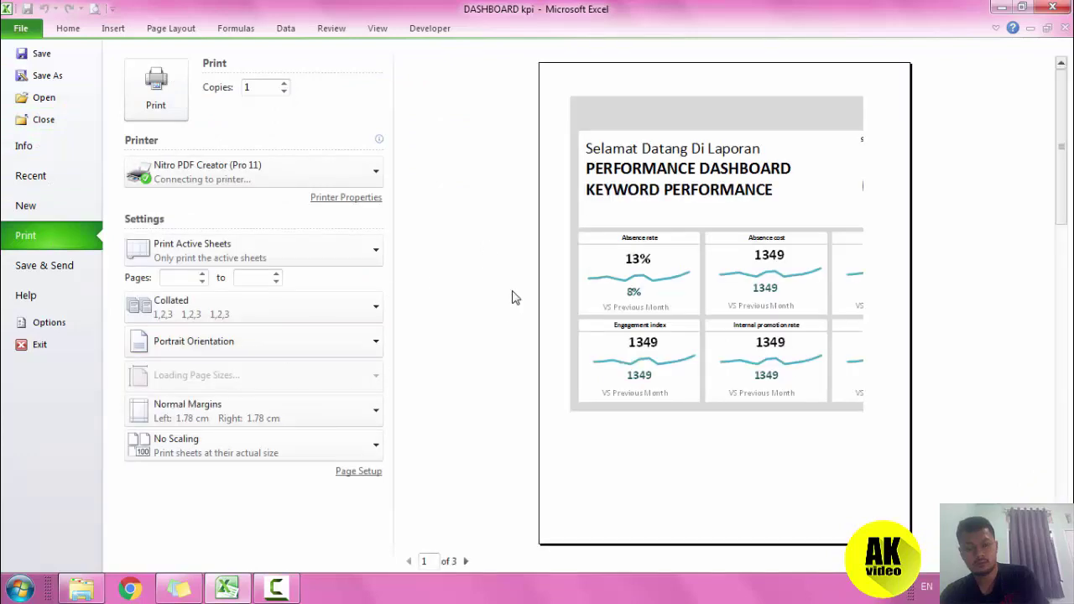
left_click(261, 332)
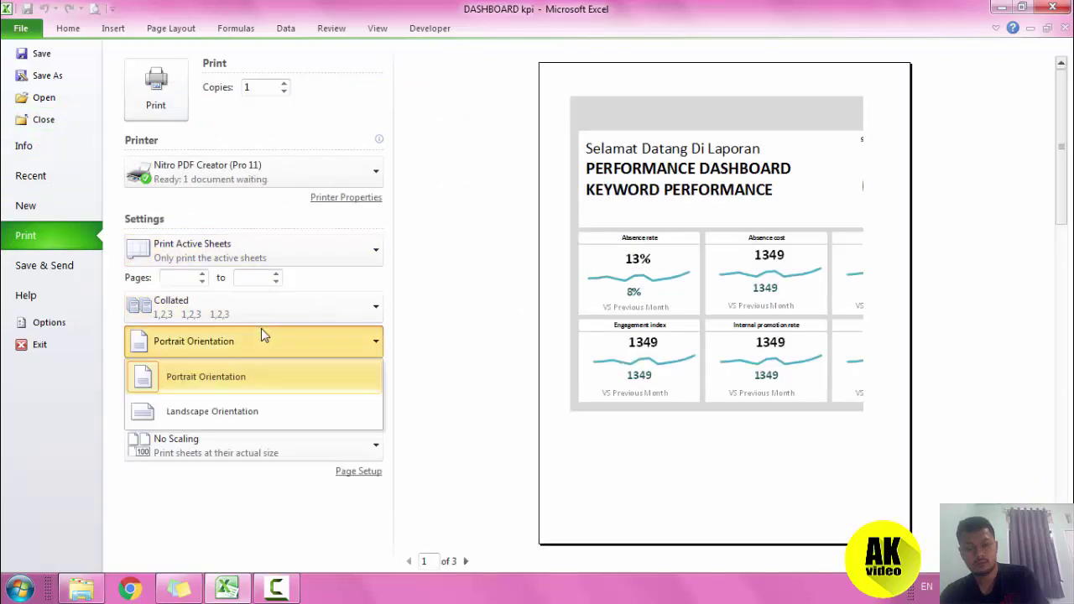
left_click(266, 401)
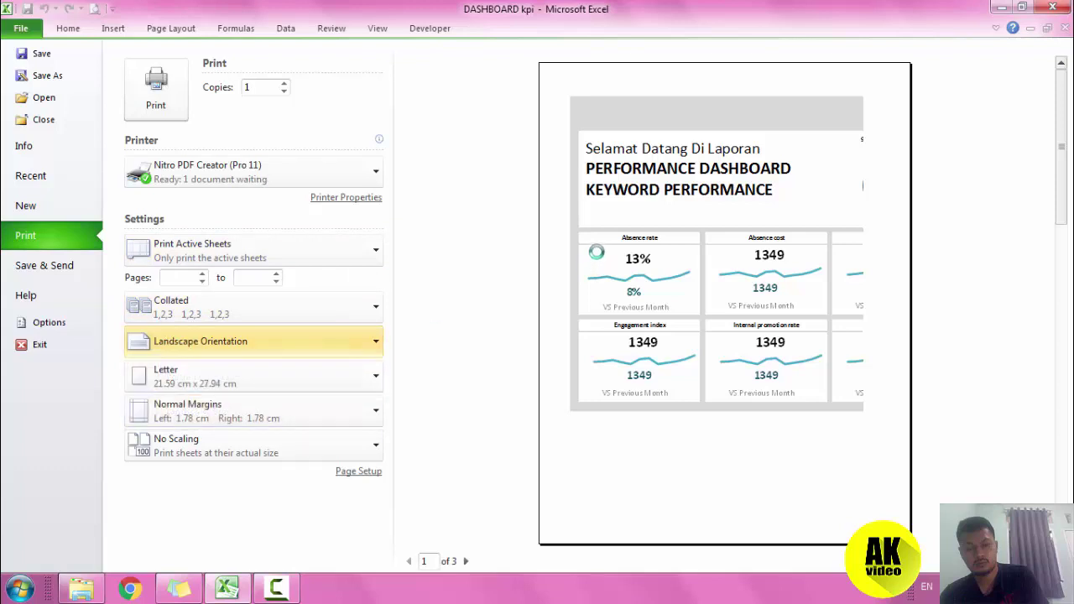
left_click(357, 471)
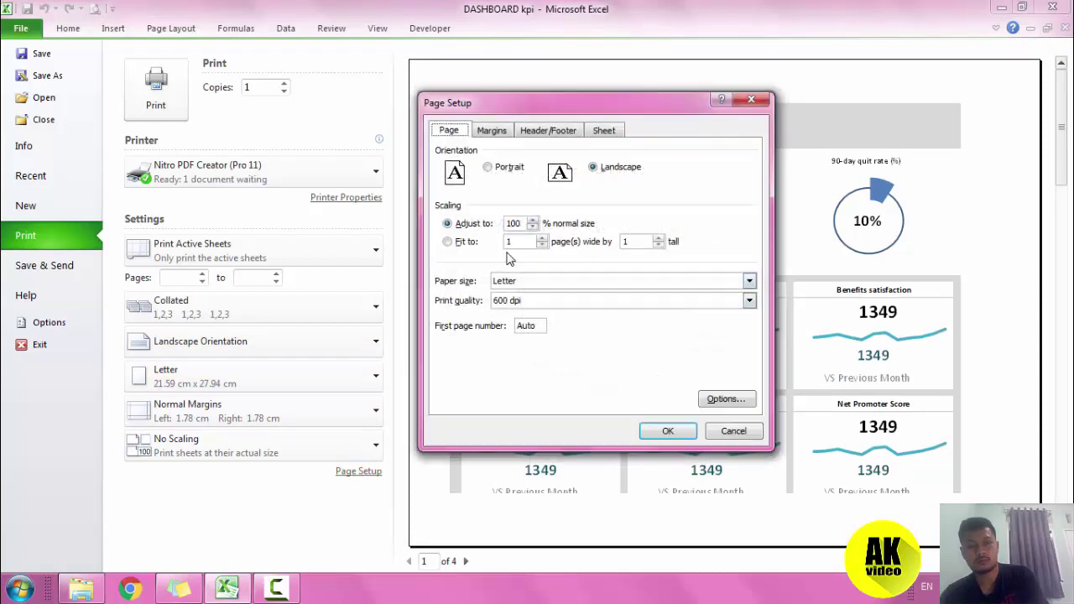
left_click(466, 242)
left_click(667, 431)
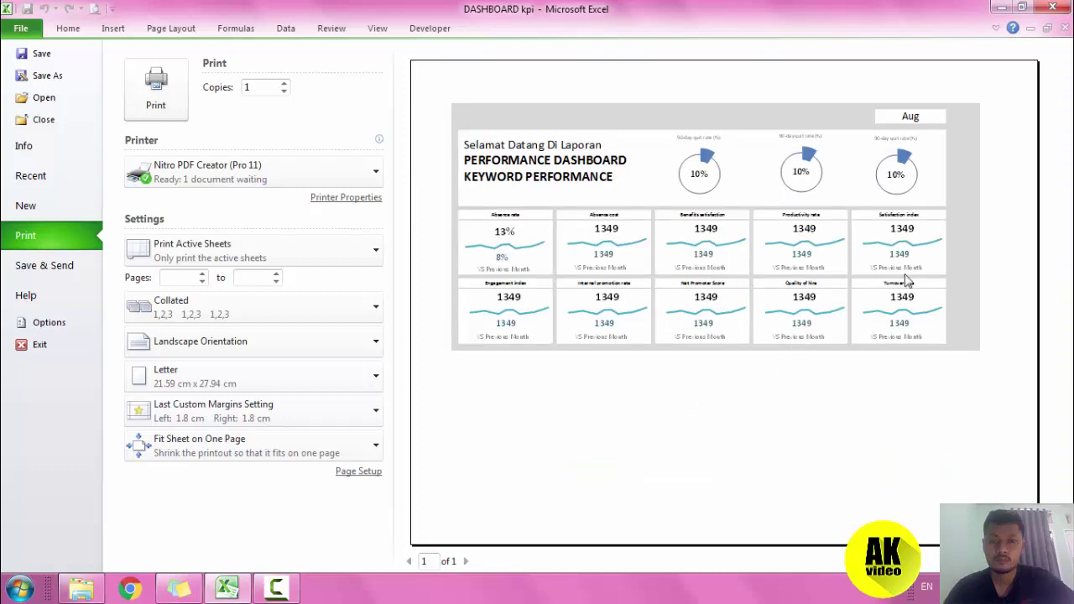
Leave the print preview for the dashboard sheet and save the workbook with Ctrl+S.
left_click(21, 27)
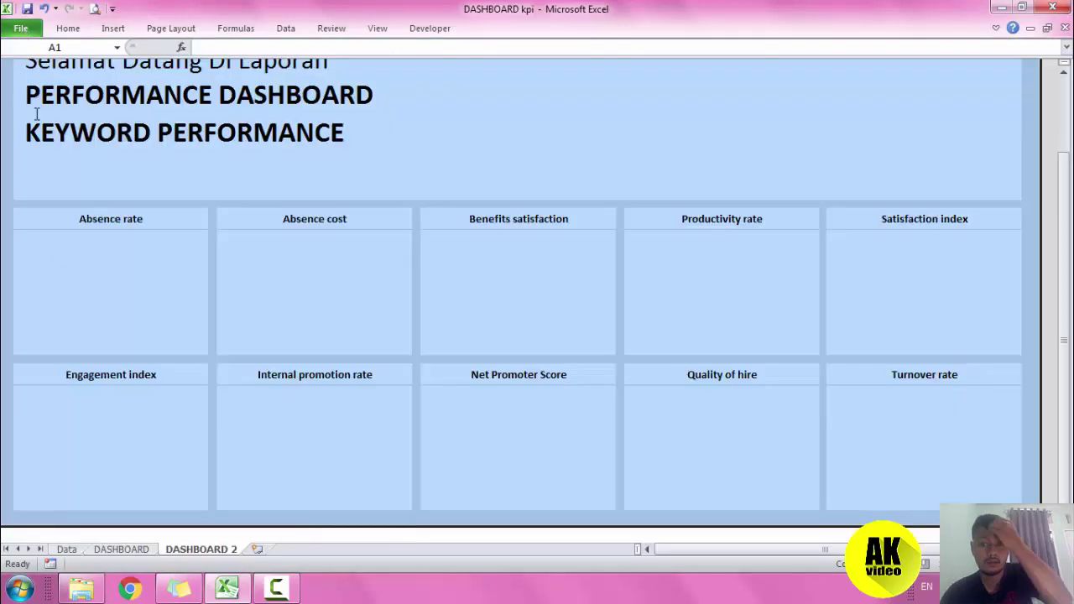
scroll(561, 359, "down", 3)
scroll(558, 364, "up", 3)
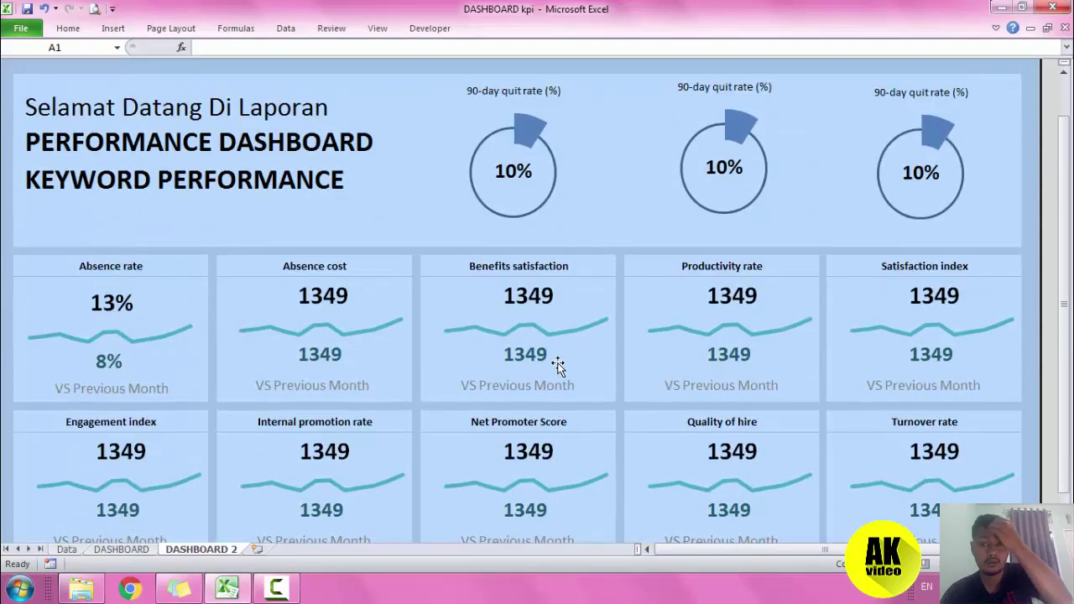
scroll(496, 415, "up", 2)
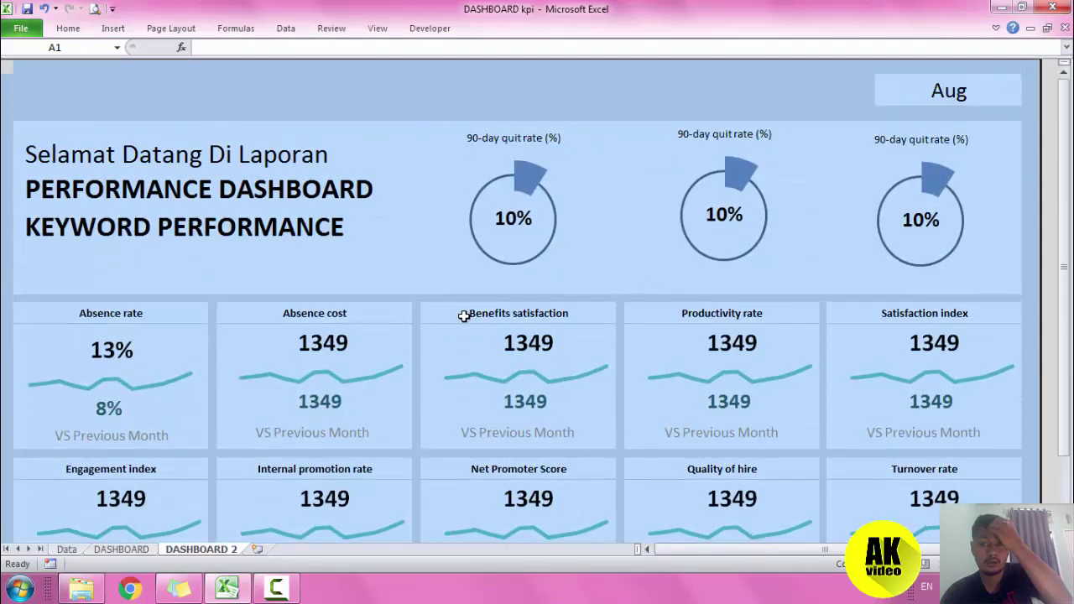
key("ctrl+s")
Scroll through the DASHBOARD 2 sheet to review the gauges and KPI cards.
scroll(499, 323, "down", 2)
scroll(499, 323, "up", 1)
scroll(499, 323, "up", 1)
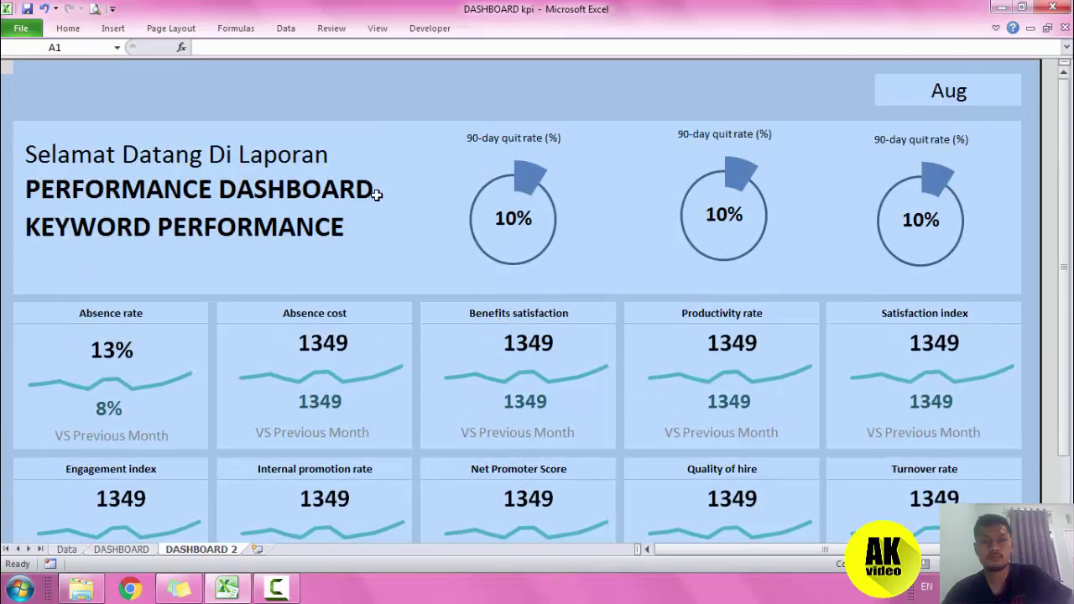
scroll(336, 334, "down", 3)
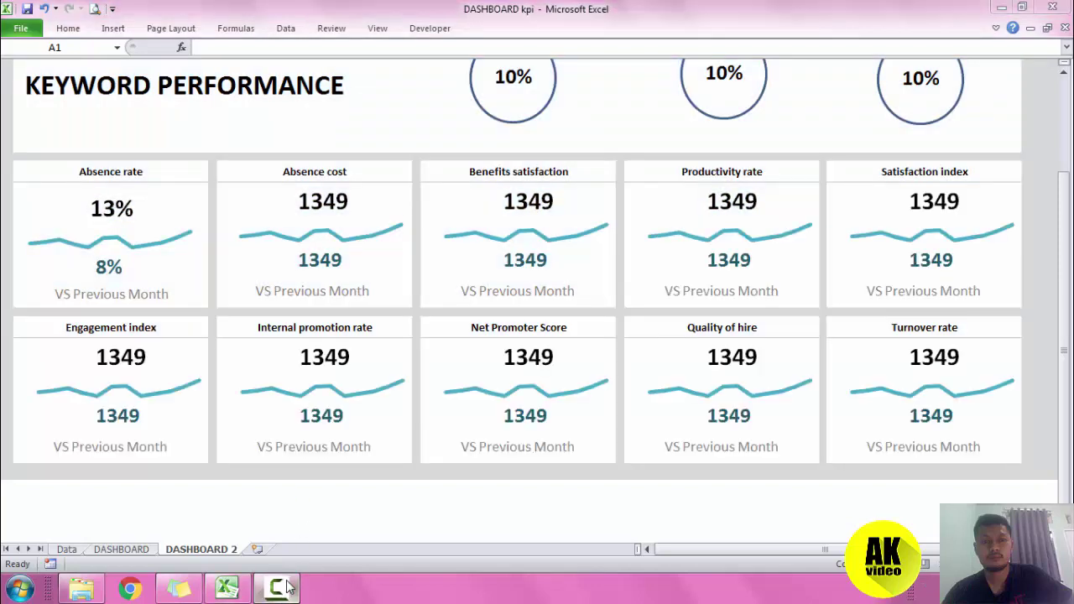
left_click(290, 587)
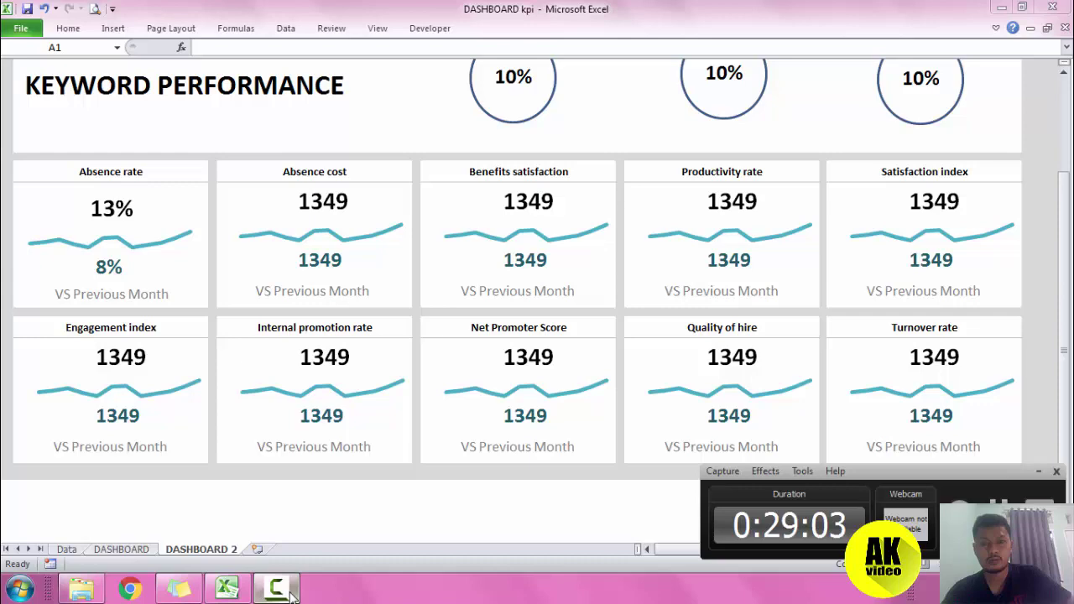
left_click(290, 590)
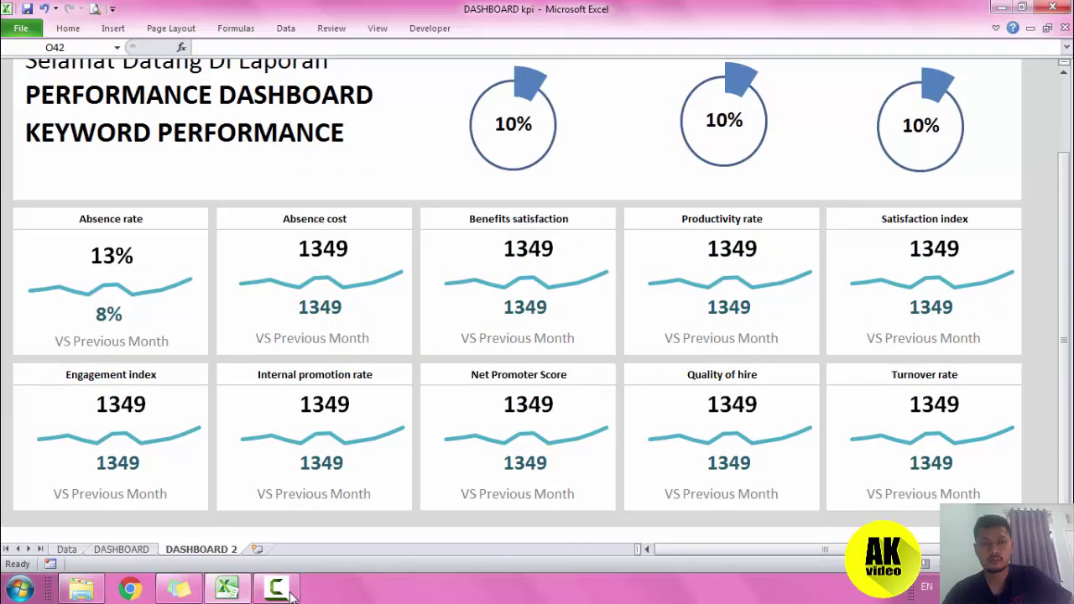
Link the Benefits satisfaction card value to Data!R8 so it shows 71%.
left_click(528, 249)
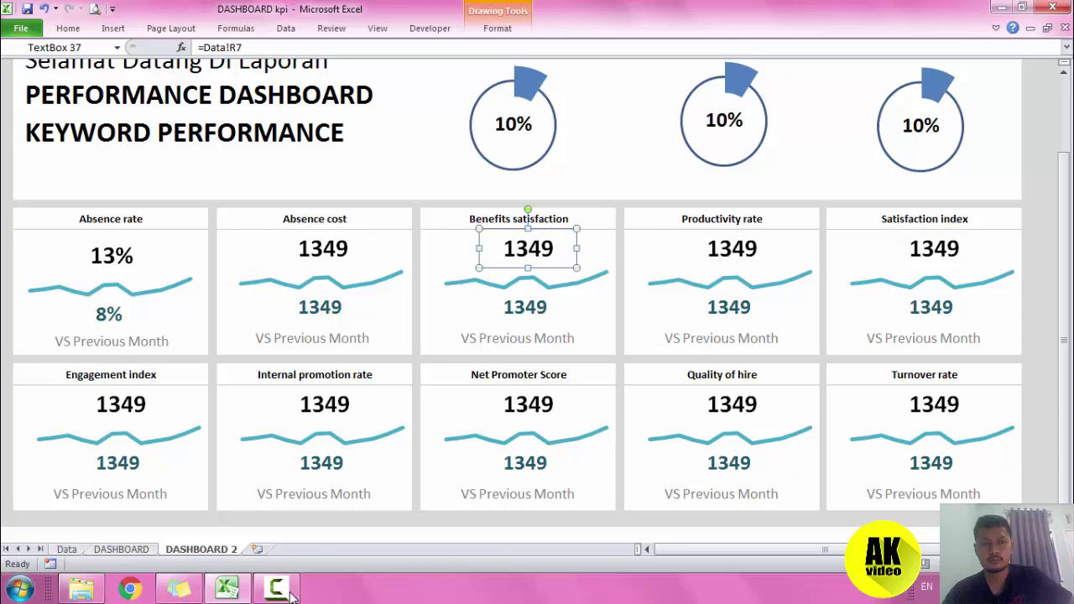
key("F2")
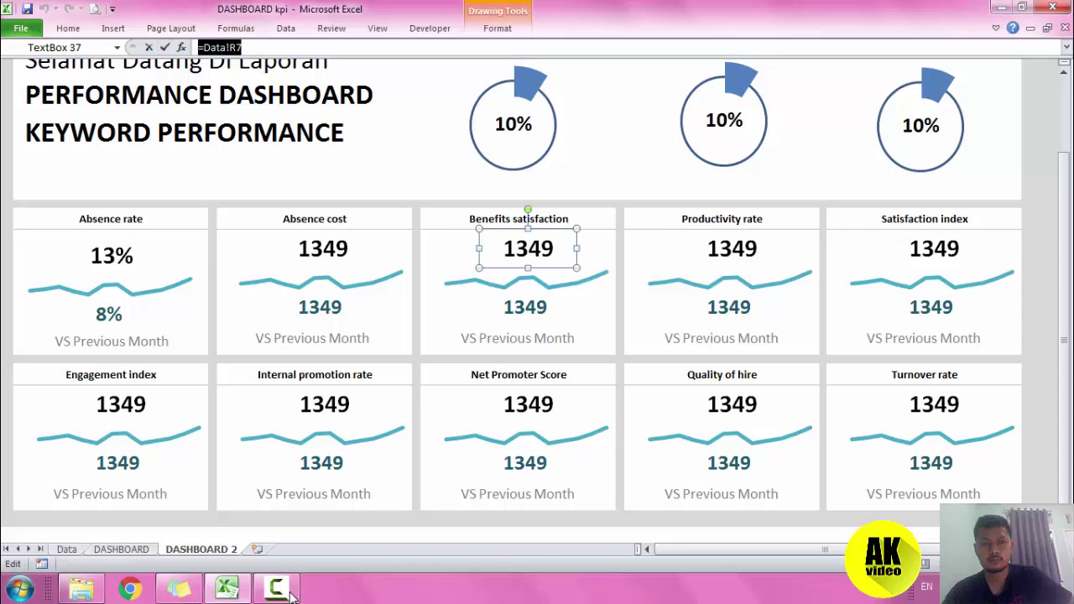
type("=")
left_click(67, 549)
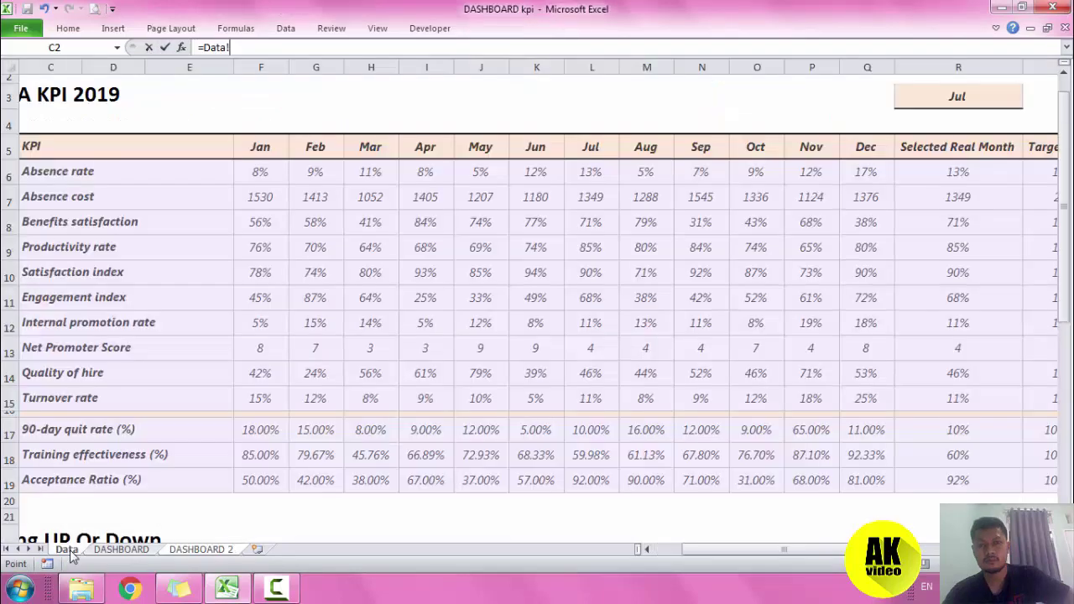
left_click(958, 221)
key("Return")
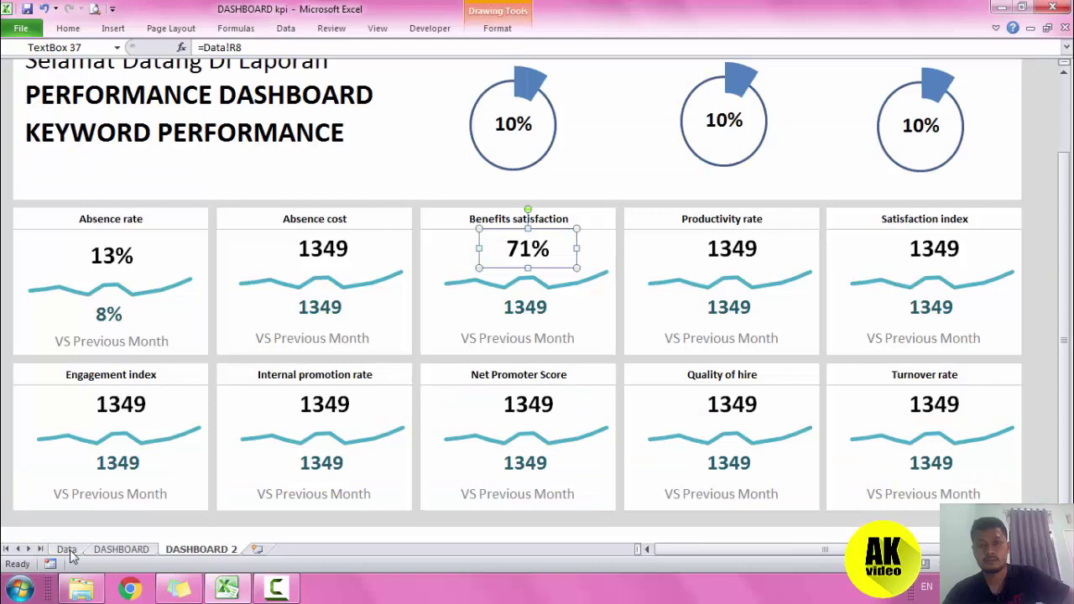
Link Productivity rate to Data!R9 (85%) and Satisfaction index to Data!R10 (90%).
key("Tab")
type("=")
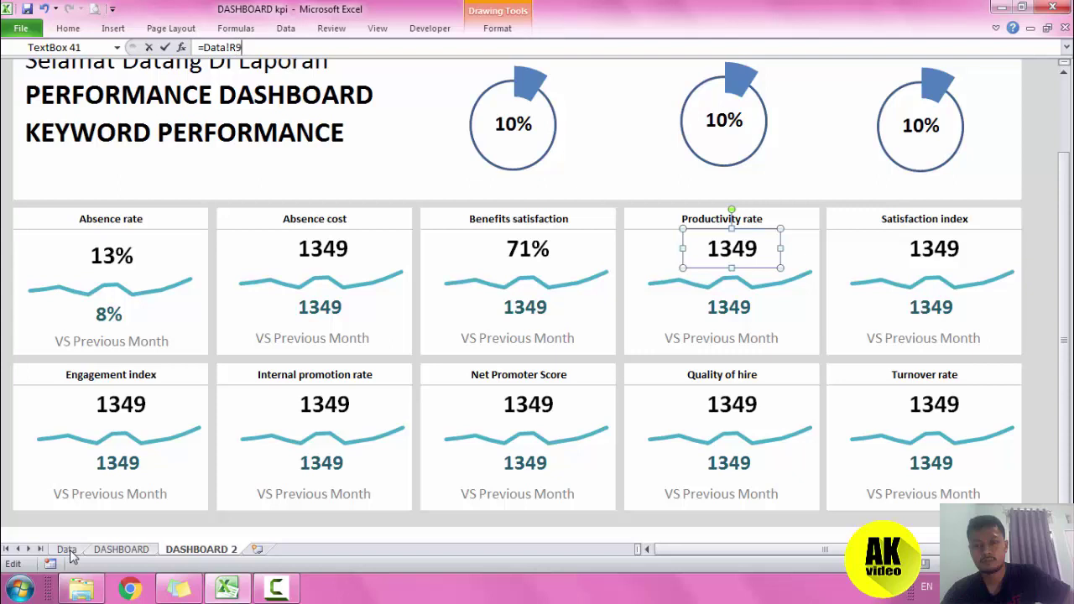
key("Return")
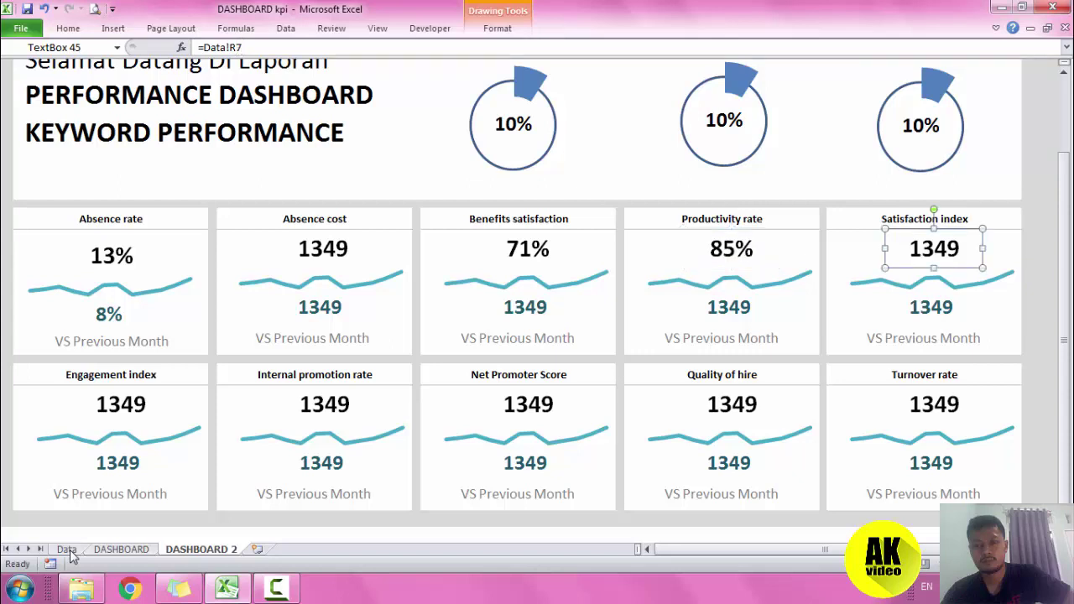
key("F2")
key("BackSpace")
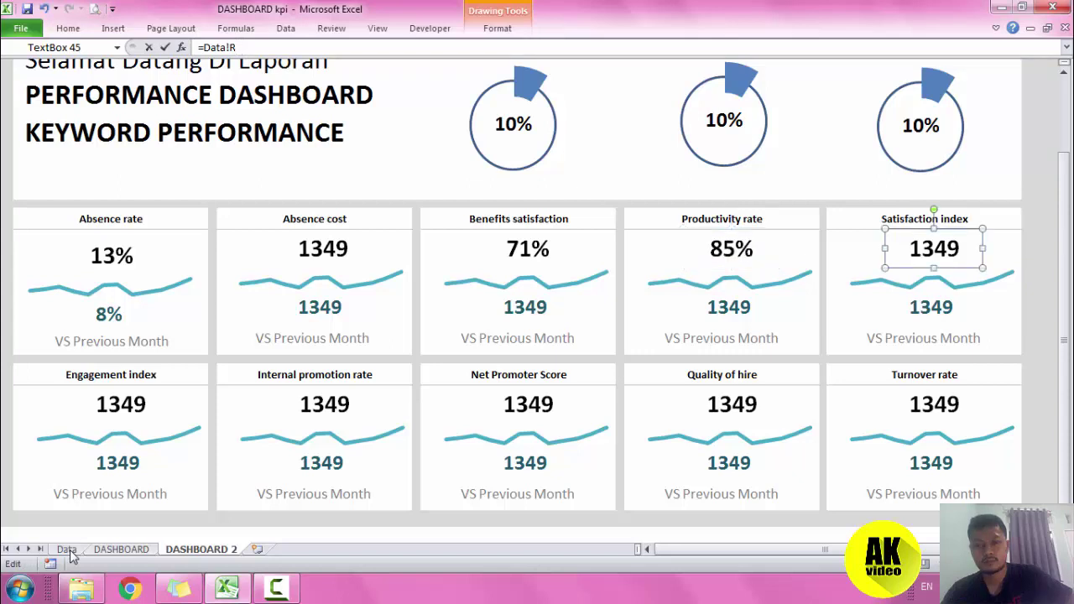
type("10")
key("Return")
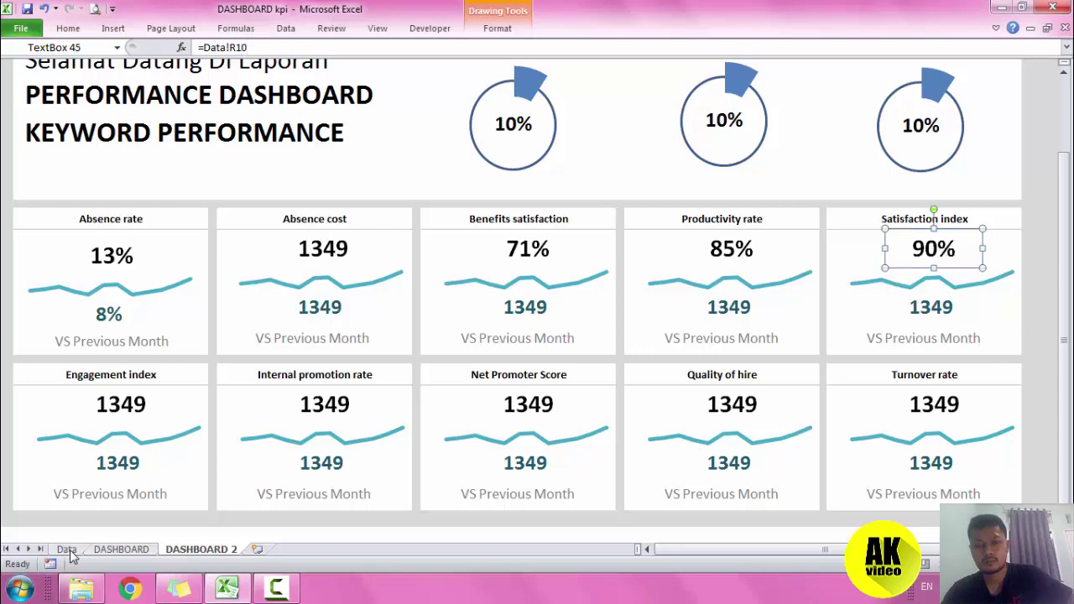
Link Engagement index to Data!R11 (68%) and Internal promotion rate to Data!R12 (11%).
key("Tab")
key("F2")
key("shift+Left")
key("shift+Left")
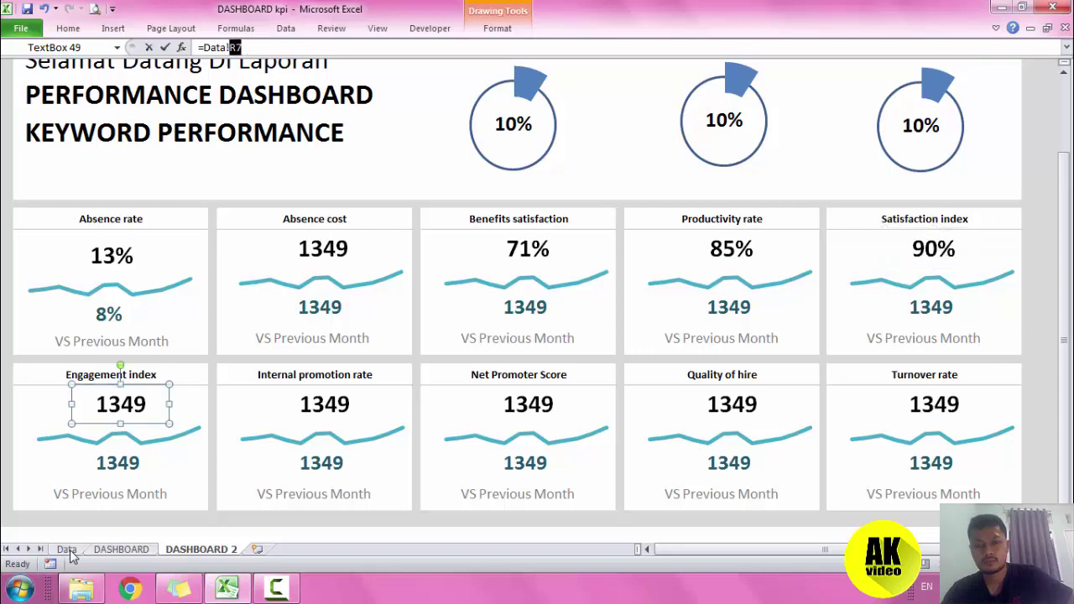
type("r")
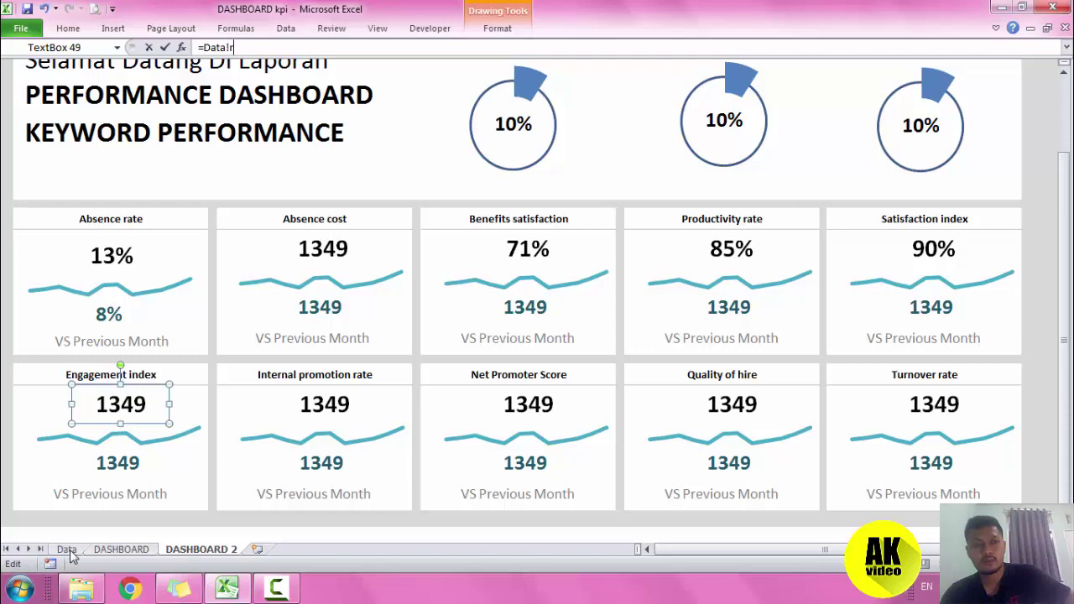
type("11")
key("Return")
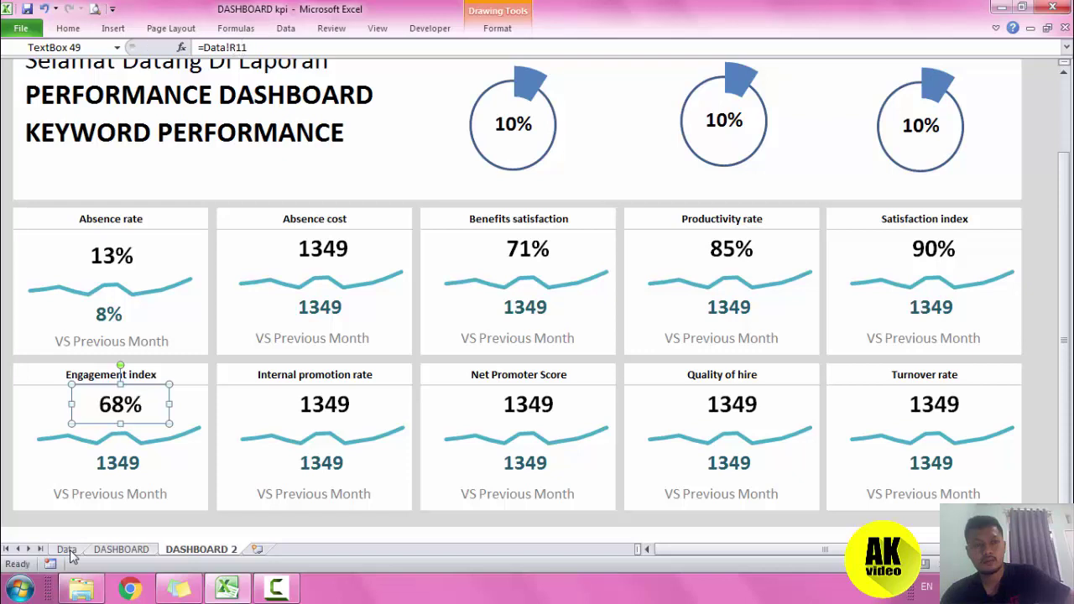
key("Tab")
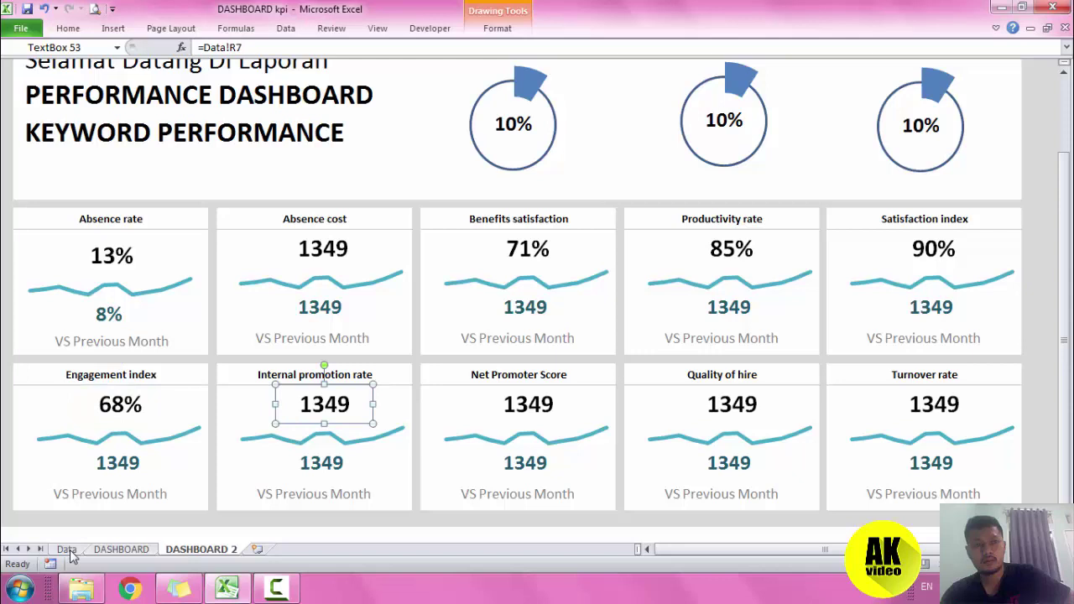
key("F2")
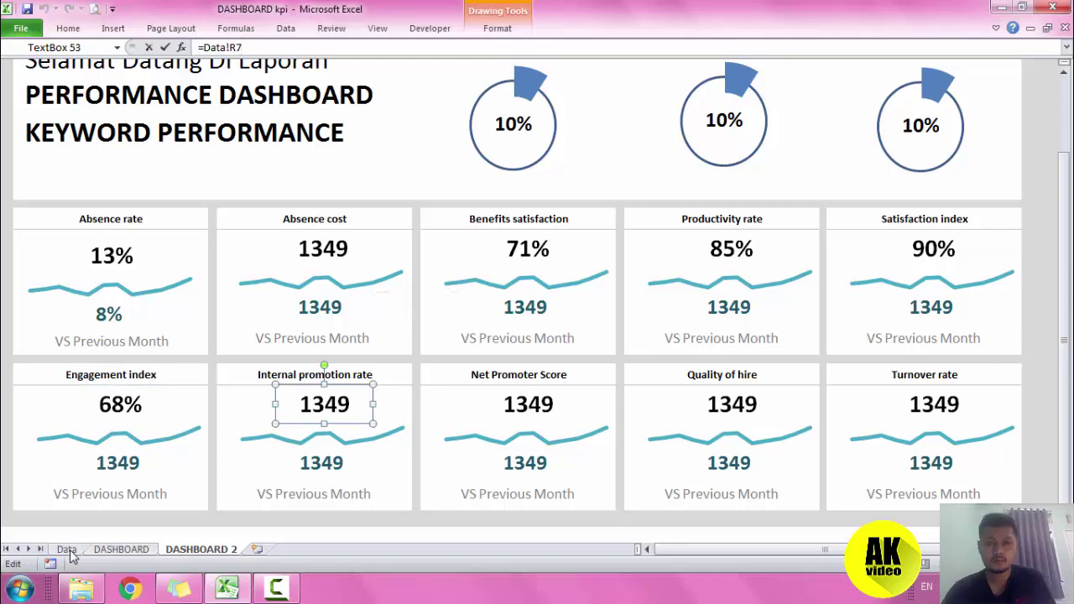
key("BackSpace")
type("12")
key("Return")
Link Net Promoter Score to Data!R13 (4) and Quality of hire to Data!R14 (46%).
key("Tab")
key("F2")
key("BackSpace")
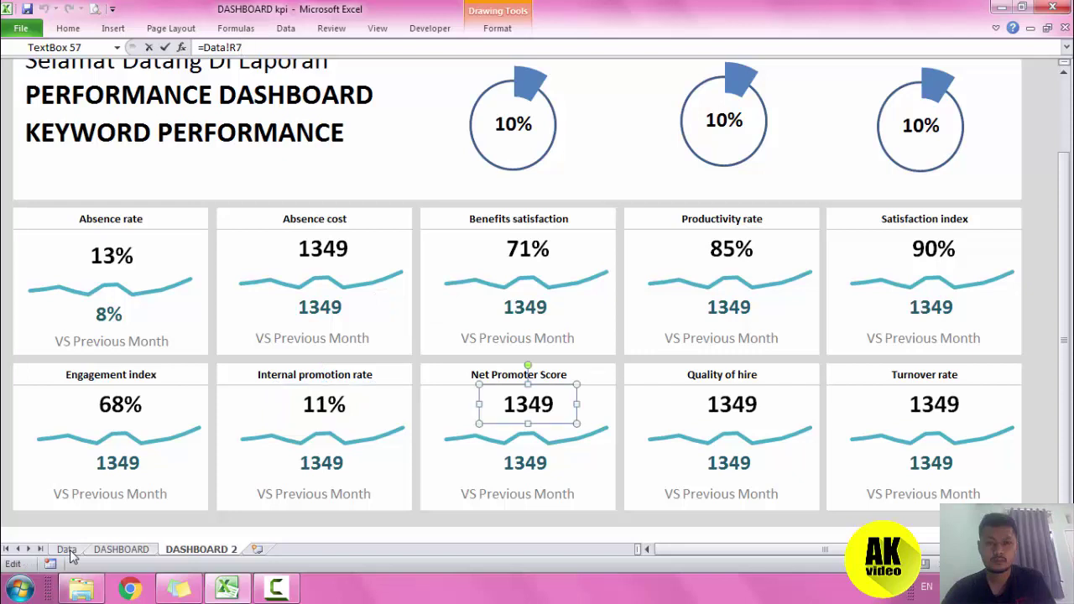
type("13")
key("Return")
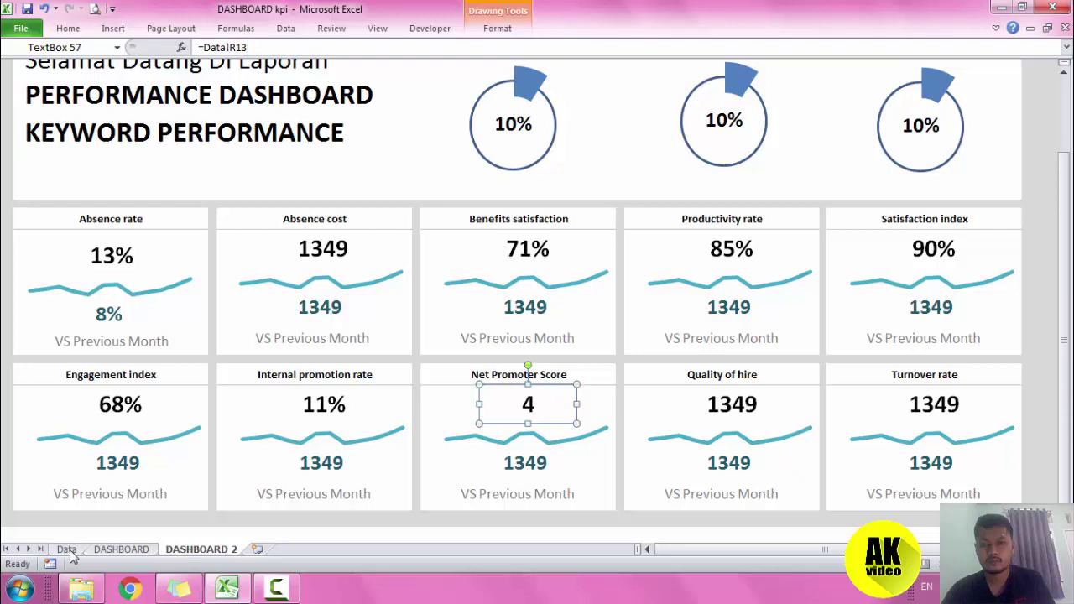
key("Tab")
key("Tab")
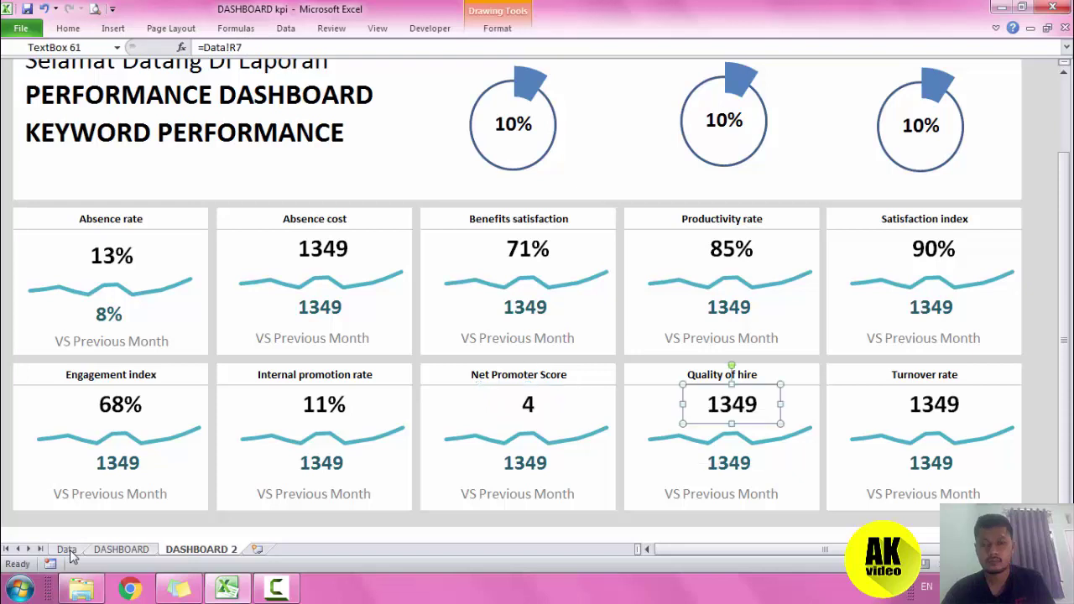
key("F2")
key("BackSpace")
type("14")
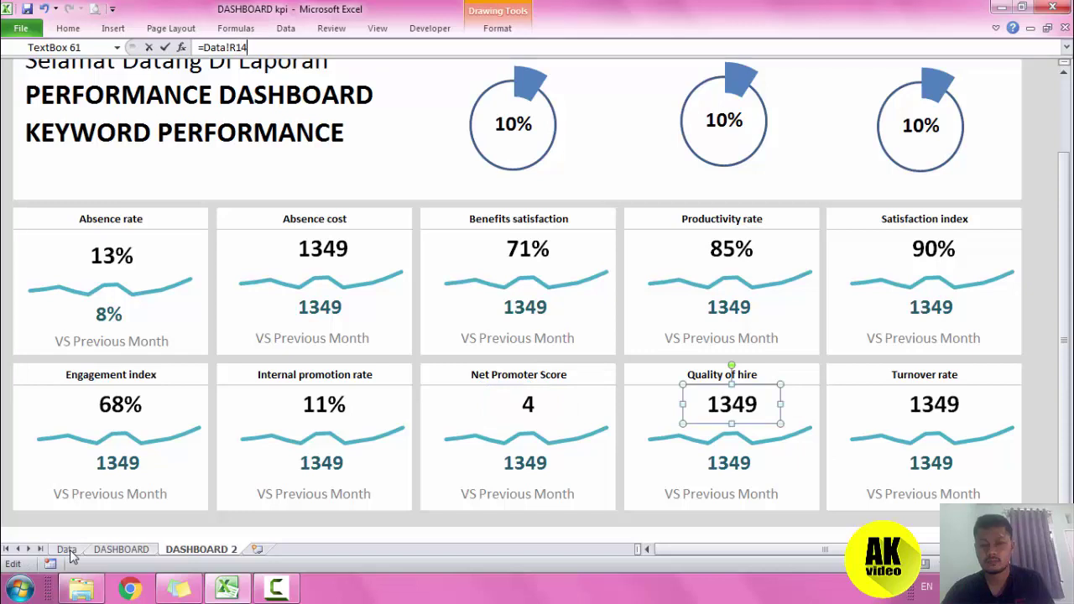
key("Return")
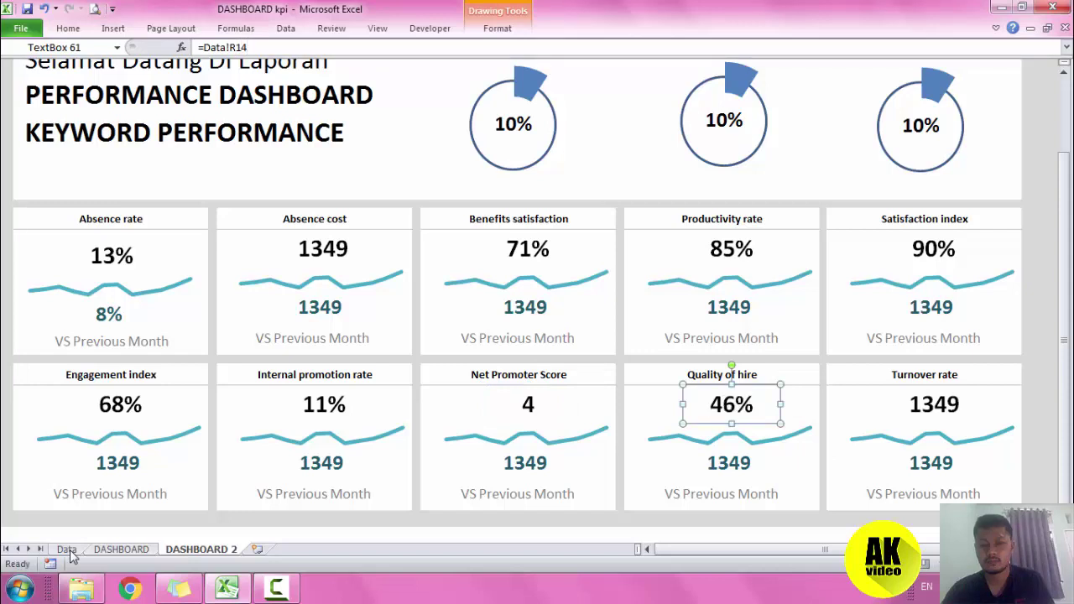
Relink the Turnover rate headline value to Data!R14 so it shows 46%.
key("shift+Tab")
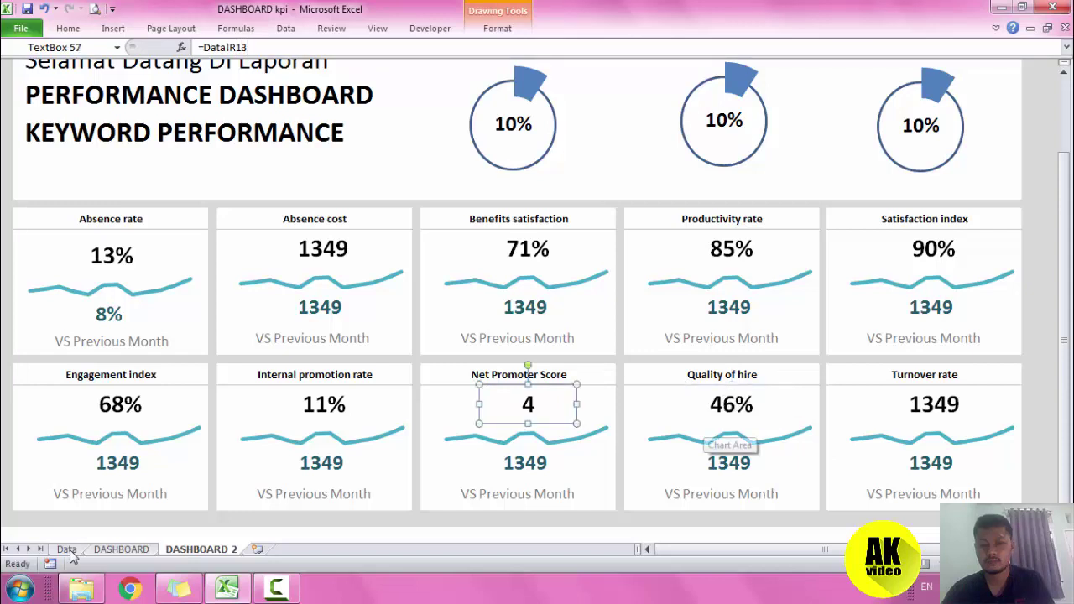
key("Tab")
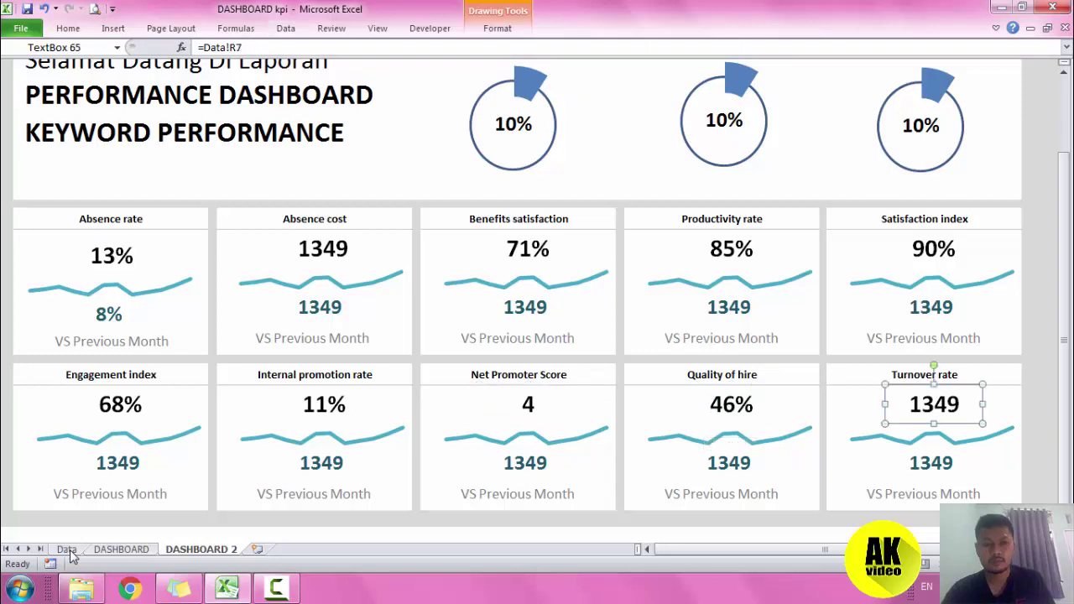
key("shift+Tab")
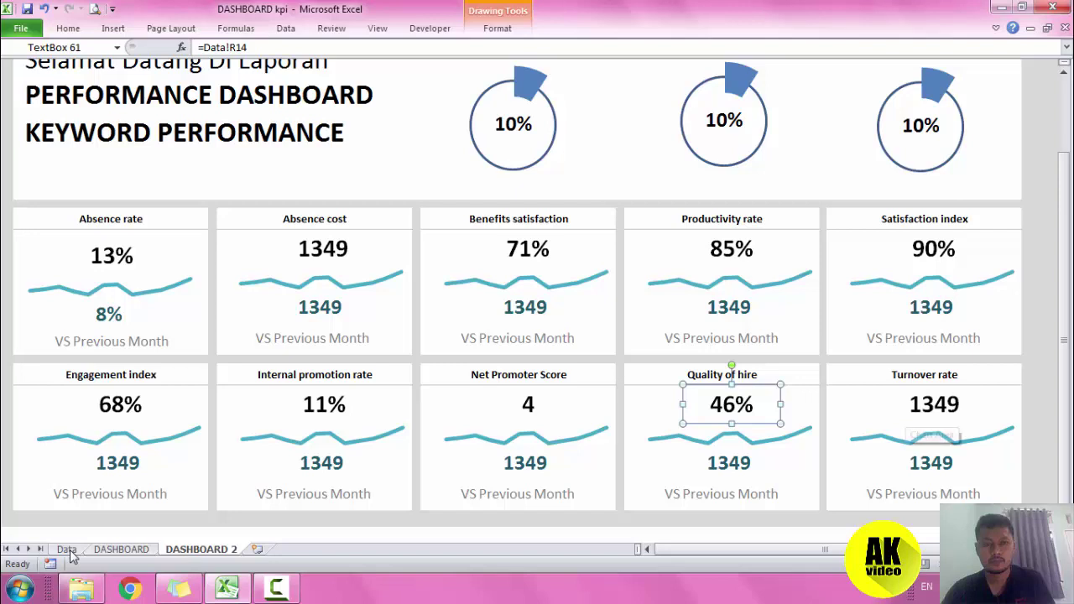
key("Tab")
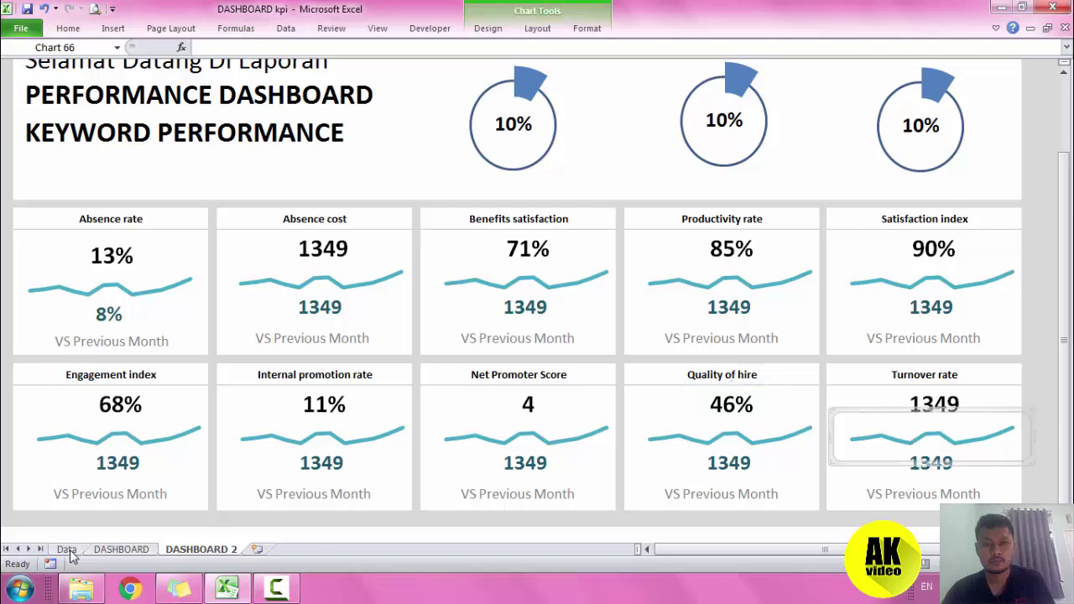
key("Tab")
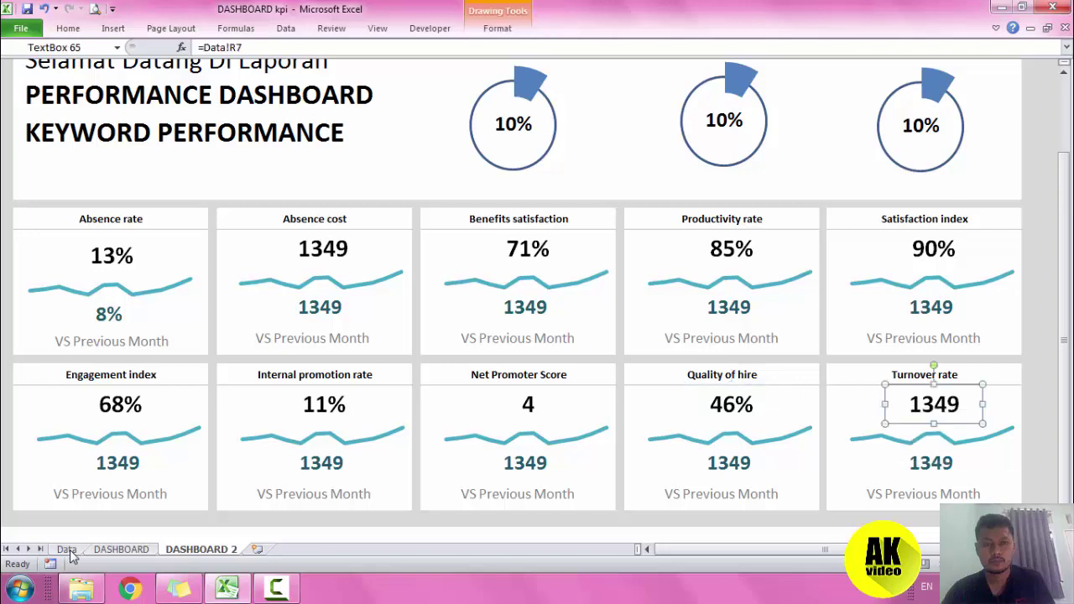
key("F2")
key("BackSpace")
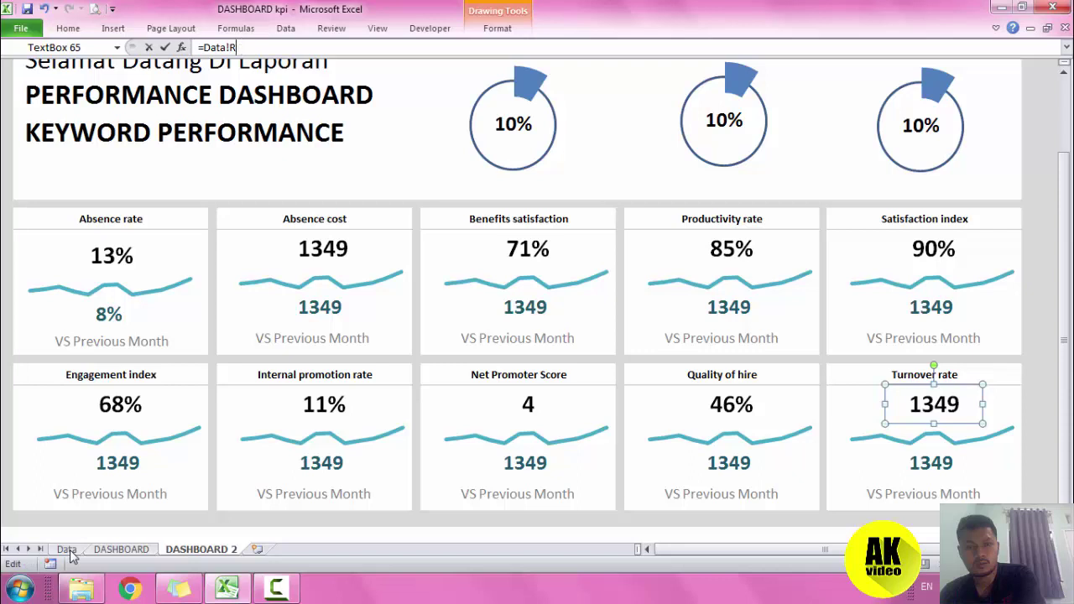
type("14")
key("Return")
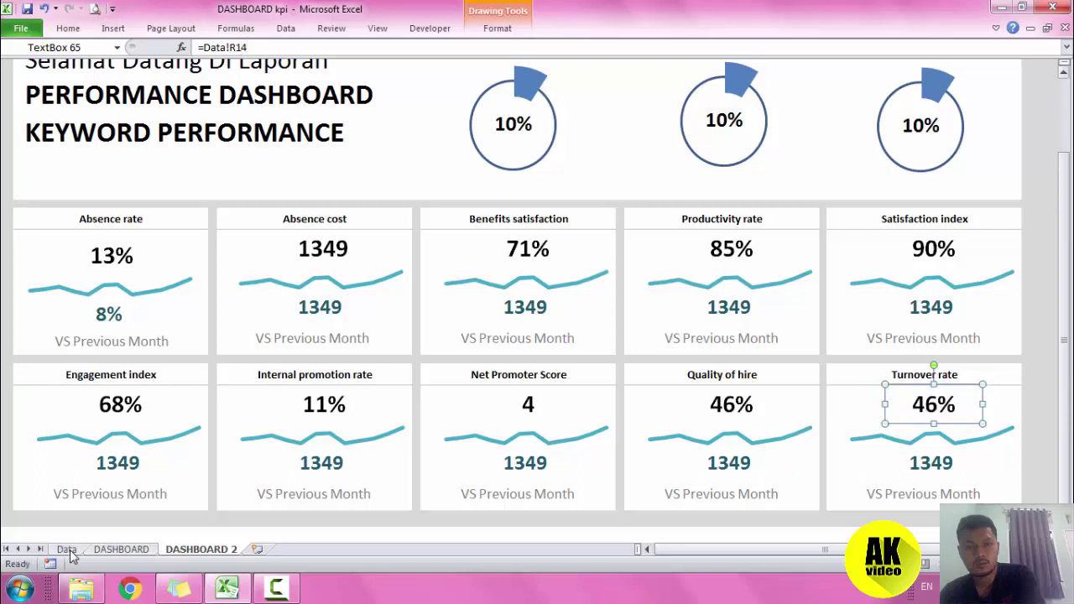
key("Escape")
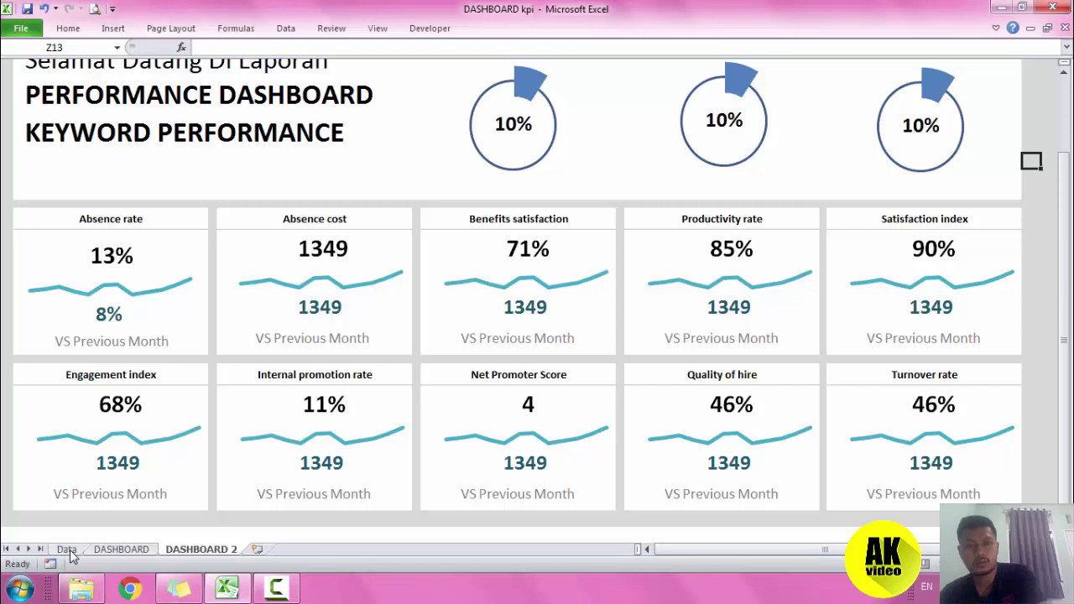
Link the Absence cost comparison figure to Data!R25, showing 14%.
key("F2")
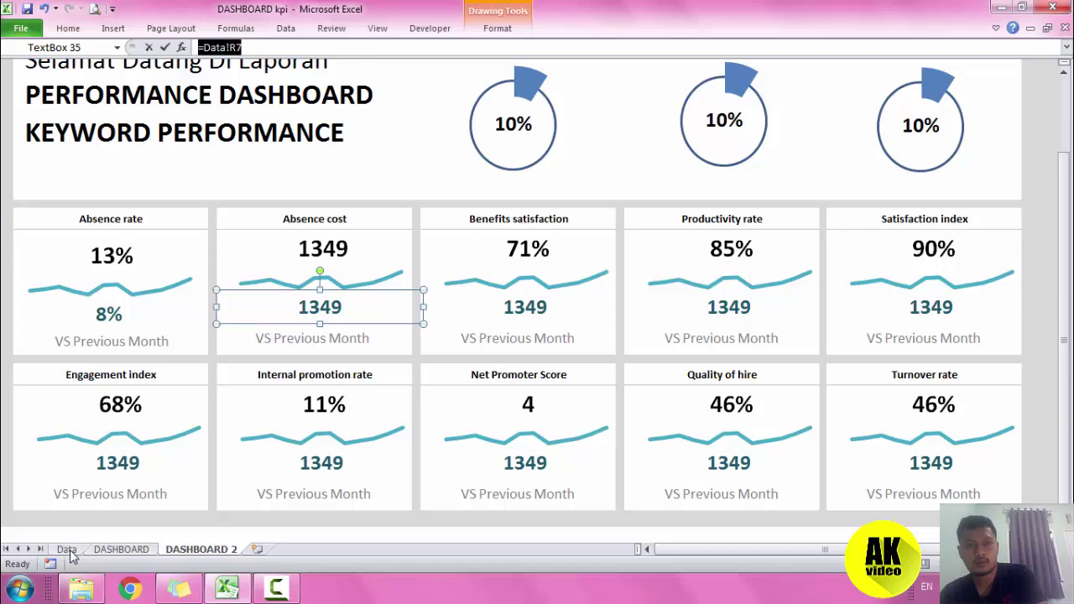
type("=")
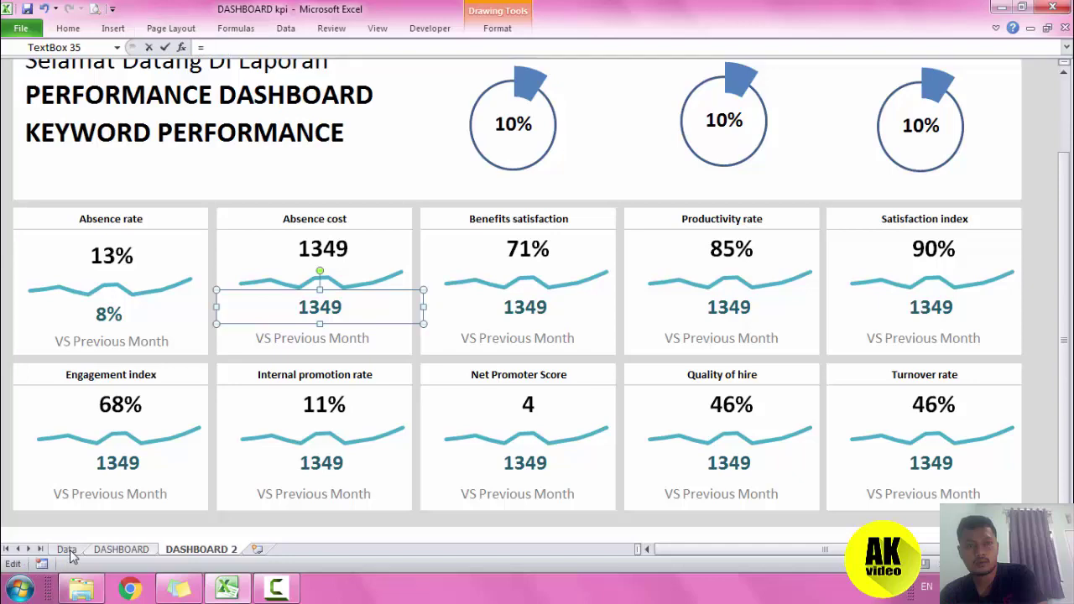
left_click(67, 550)
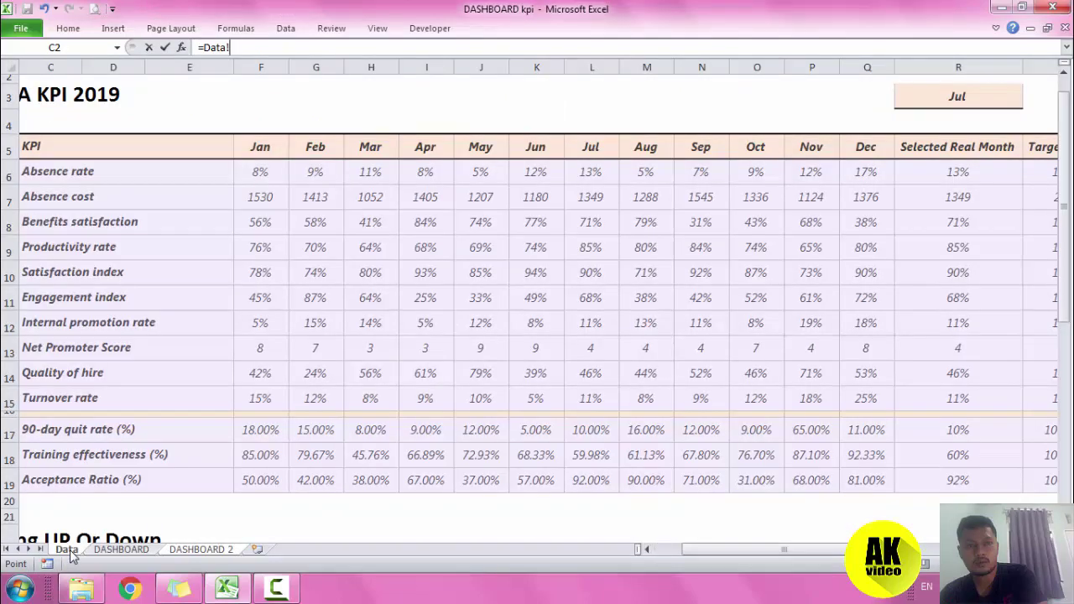
scroll(71, 556, "down", 1)
scroll(72, 556, "down", 1)
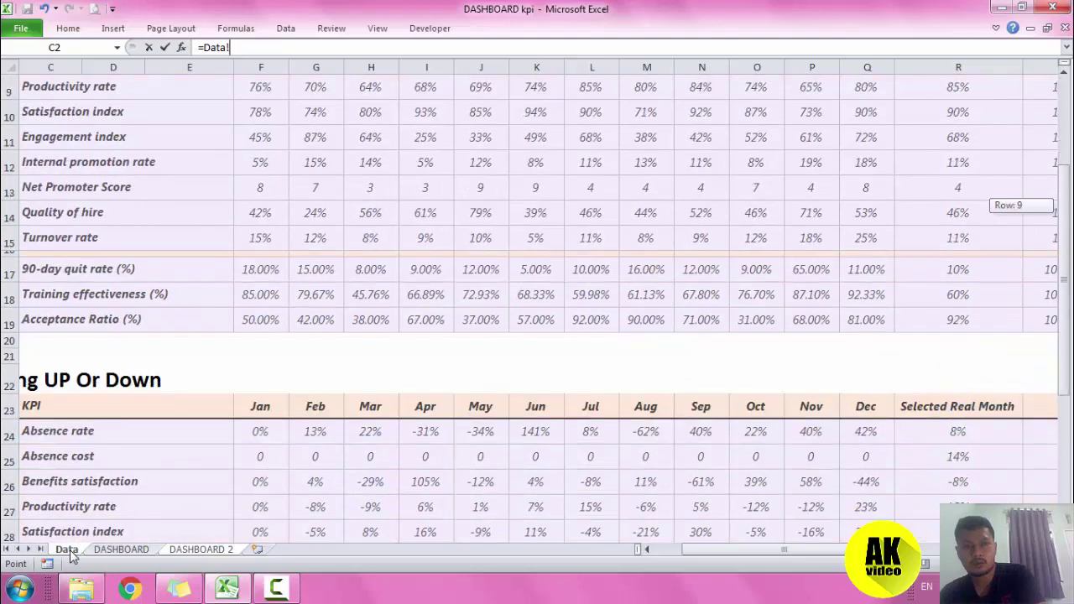
scroll(72, 557, "down", 1)
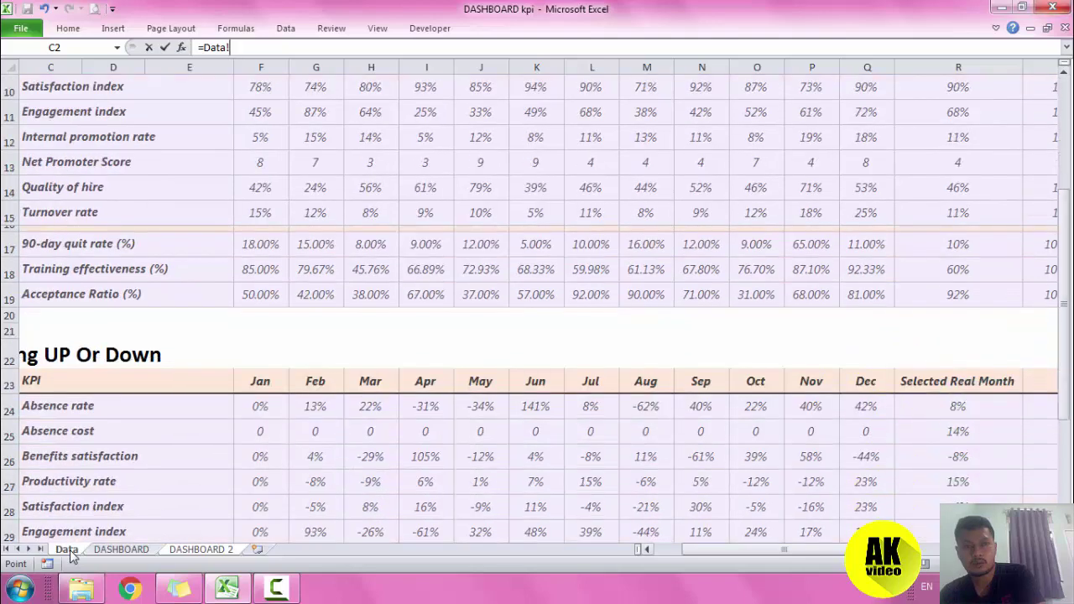
left_click(958, 431)
key("Return")
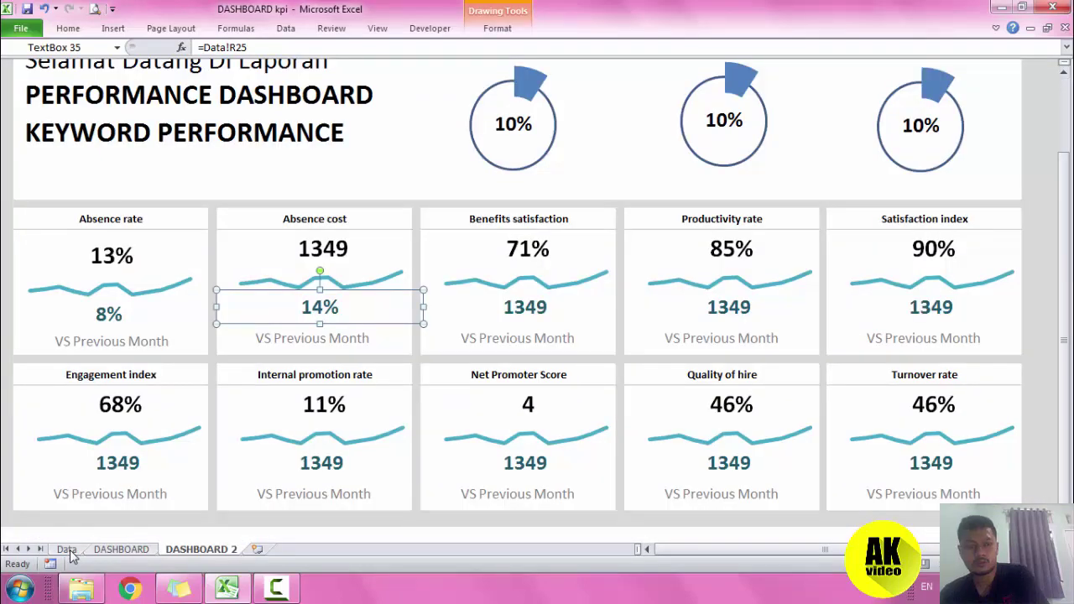
Link Benefits satisfaction comparison to R26 (-8%) and Productivity rate to R27 (15%).
key("Tab")
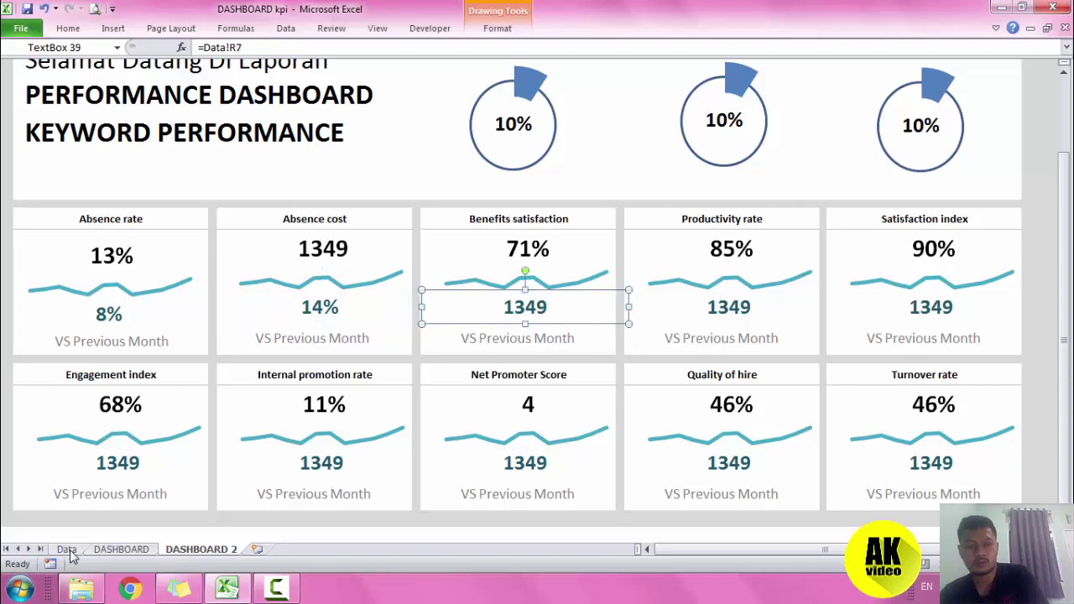
key("F2")
key("BackSpace")
type("26")
key("Return")
key("Tab")
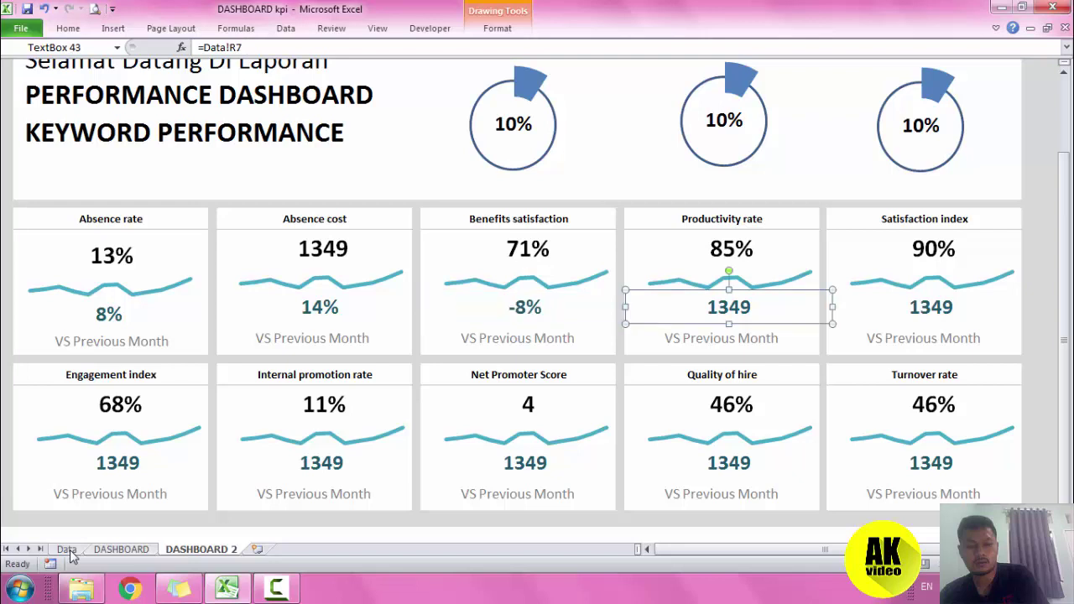
key("F2")
key("F2")
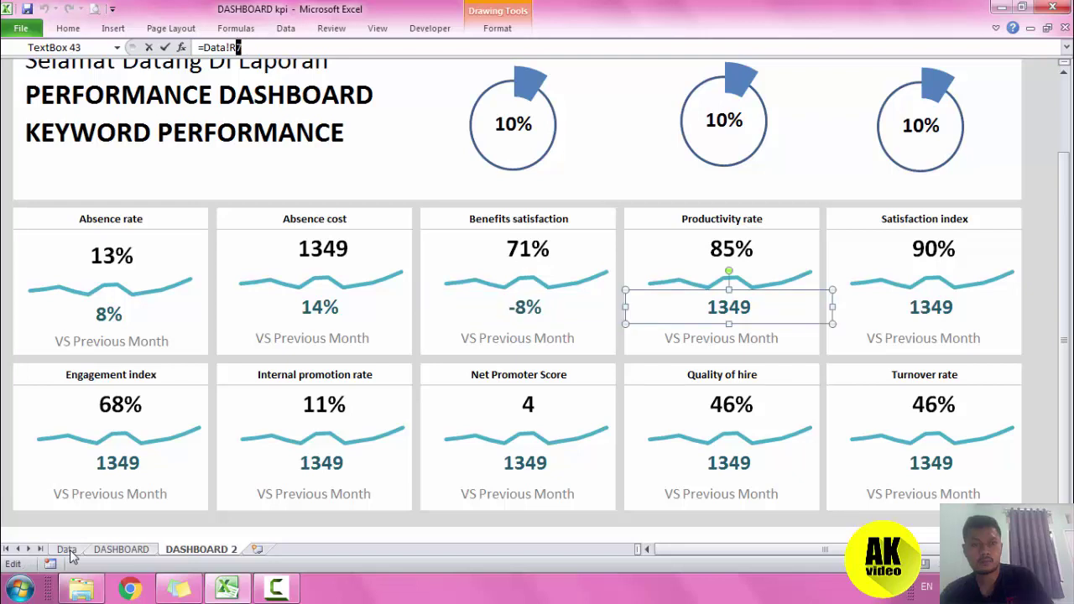
type("2")
key("Return")
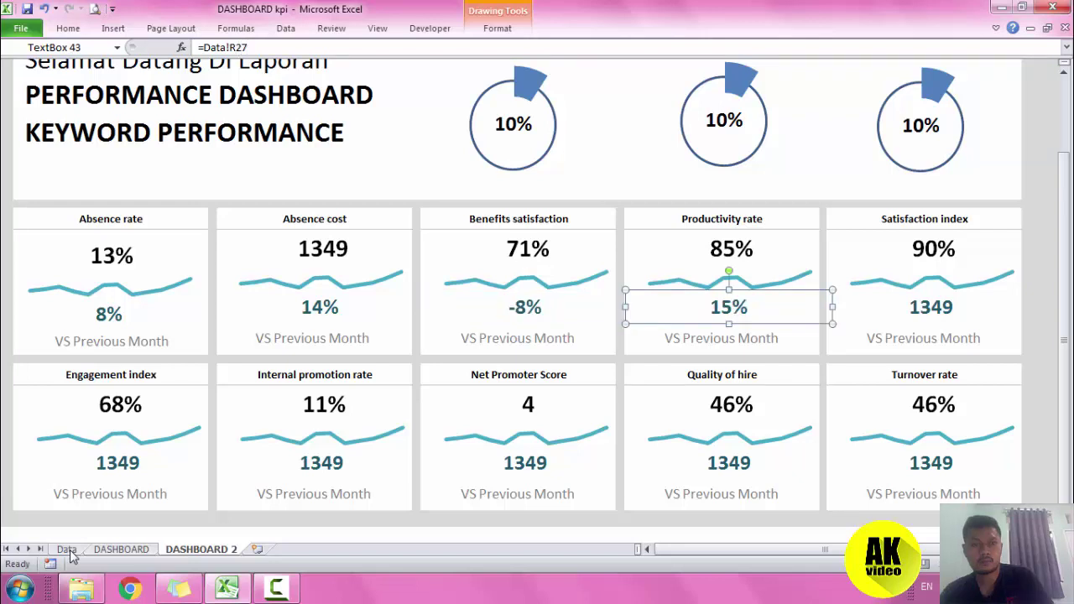
Link Satisfaction index comparison to R28 (-4%) and Engagement index to R29 (39%).
key("Tab")
key("F2")
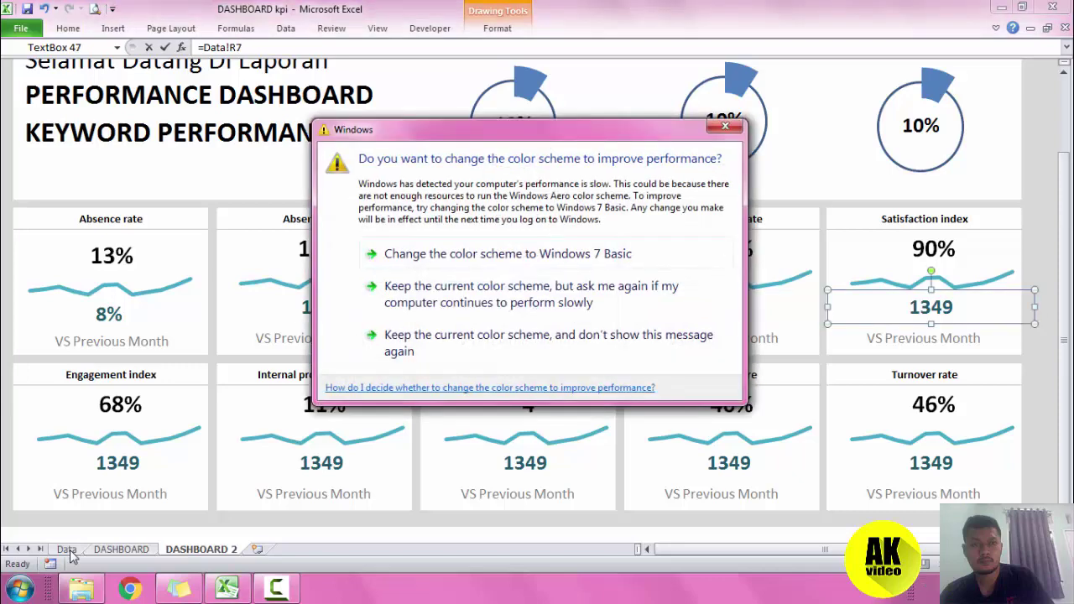
key("Escape")
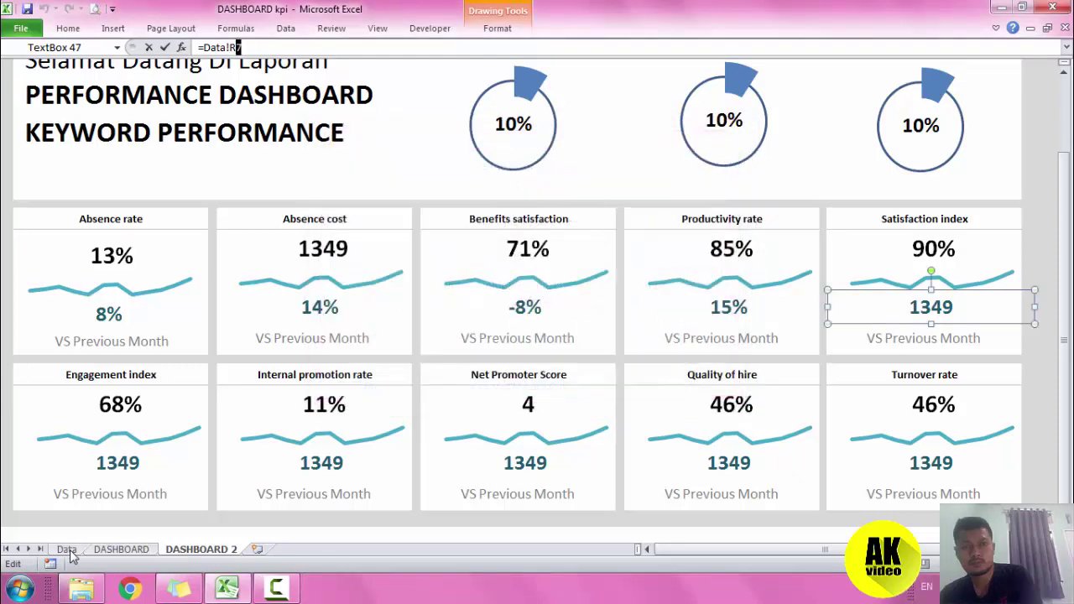
key("BackSpace")
type("28")
key("Return")
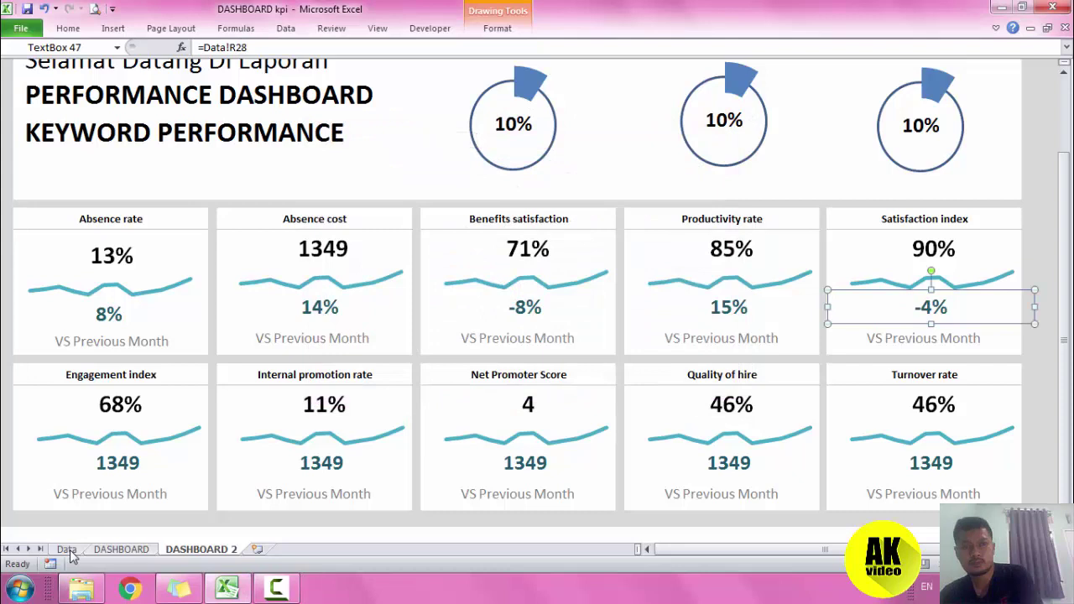
key("Tab")
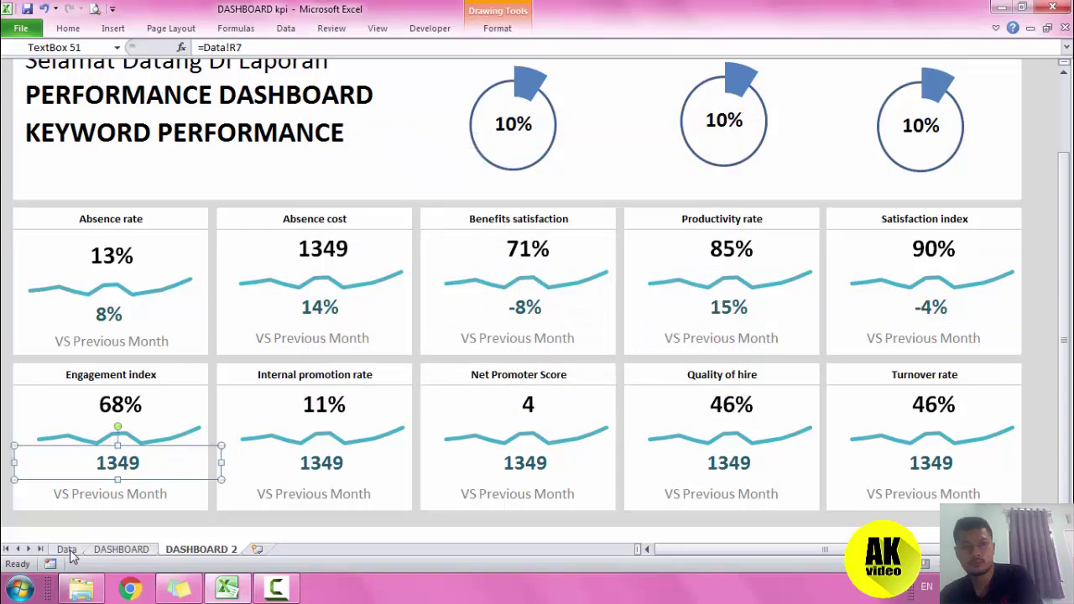
key("F2")
key("BackSpace")
type("29")
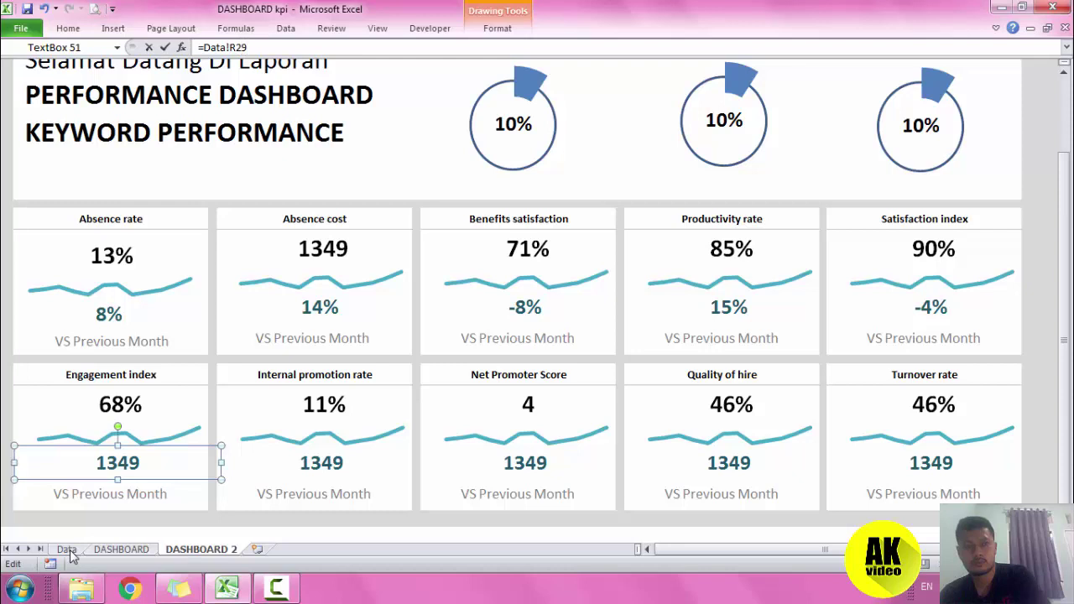
key("Return")
Link Internal promotion rate comparison to R30 (28%) and Net Promoter Score to R31 (-56%).
key("Tab")
key("F2")
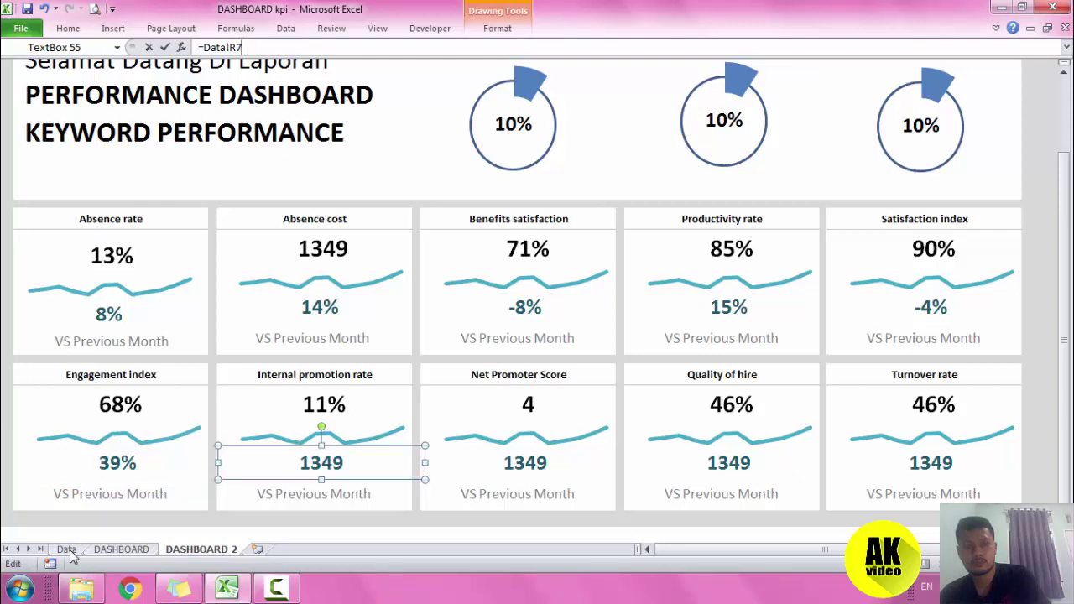
key("BackSpace")
type("30")
key("Return")
key("Tab")
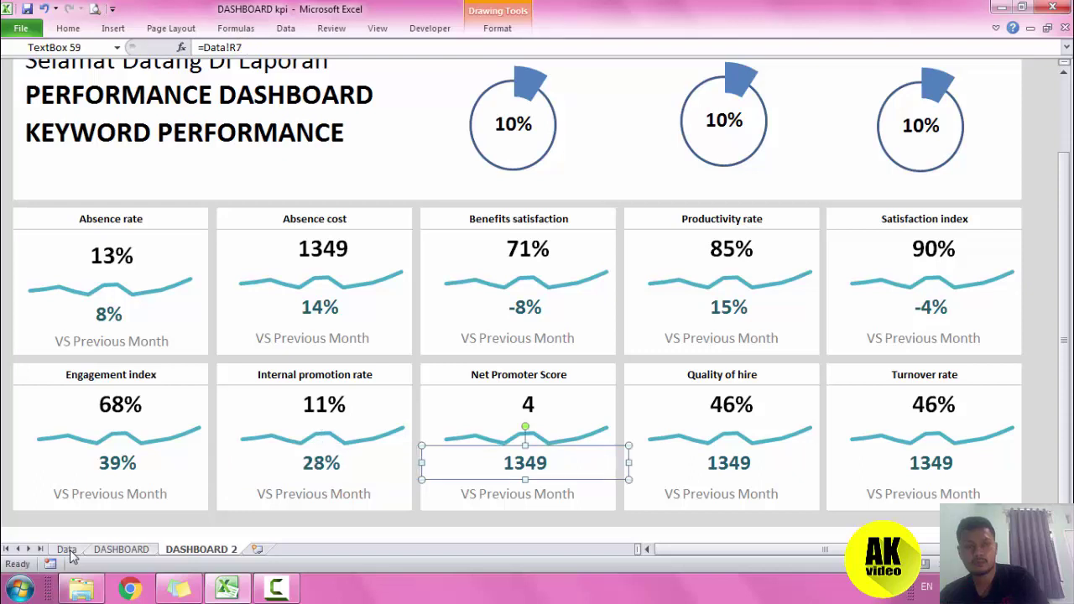
key("F2")
key("BackSpace")
type("31")
key("Return")
Link Quality of hire comparison to R32 (20%) and Turnover rate to R33 (120%).
key("Tab")
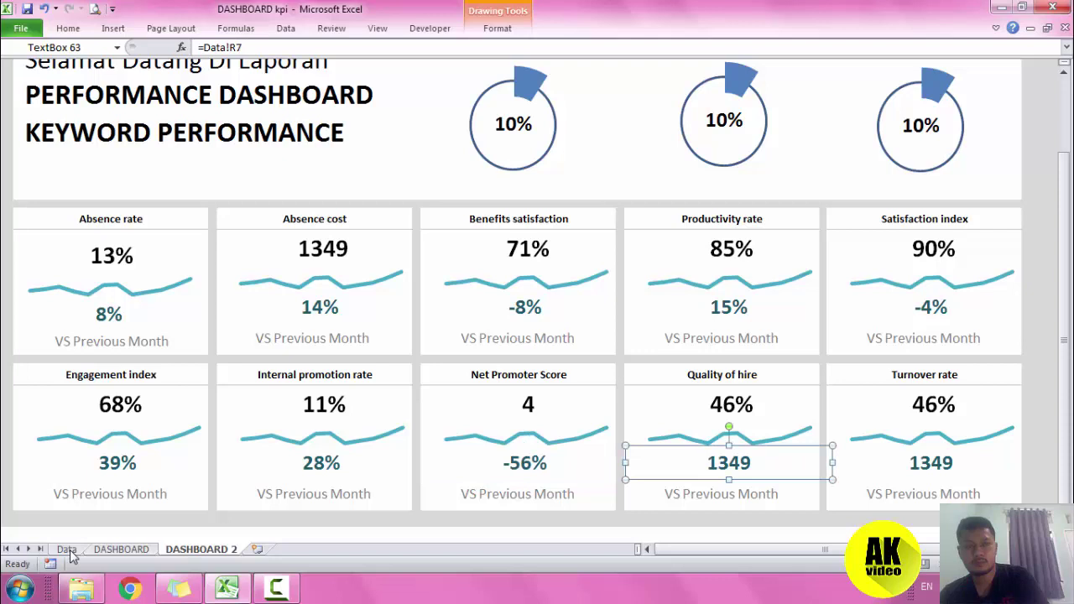
key("F2")
key("BackSpace")
type("32")
key("Return")
key("Tab")
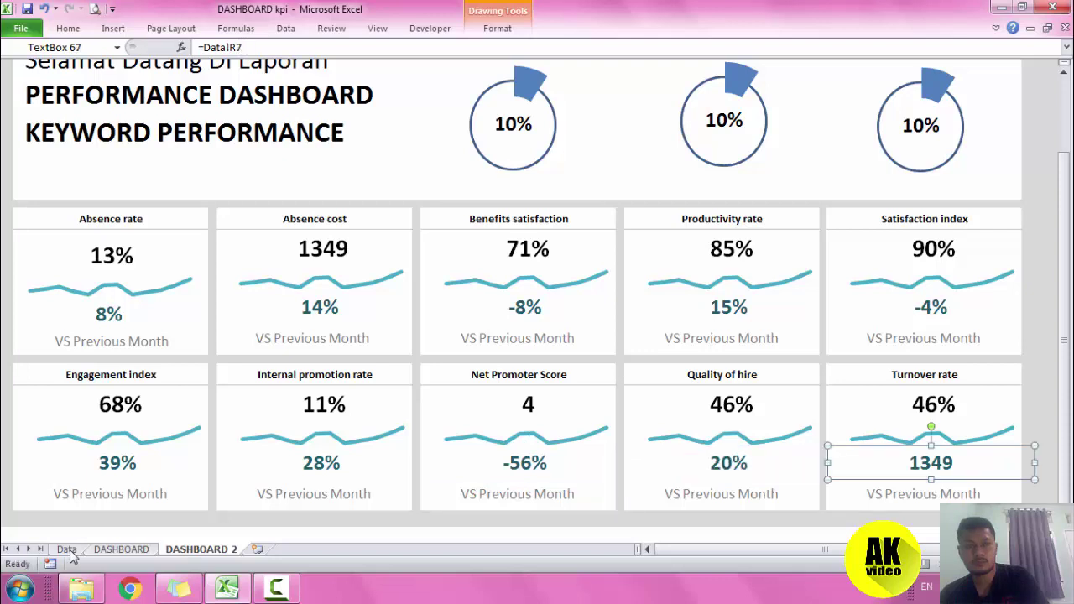
key("F2")
type("33")
key("Return")
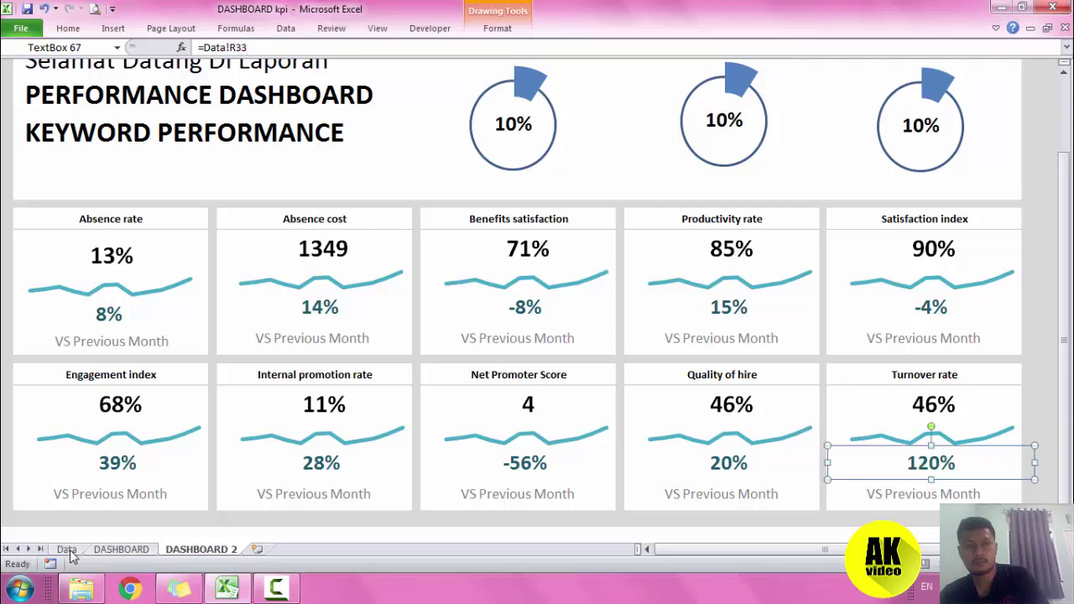
key("Escape")
Save the workbook and set the W2 month picker from Aug to Oct.
key("ctrl+s")
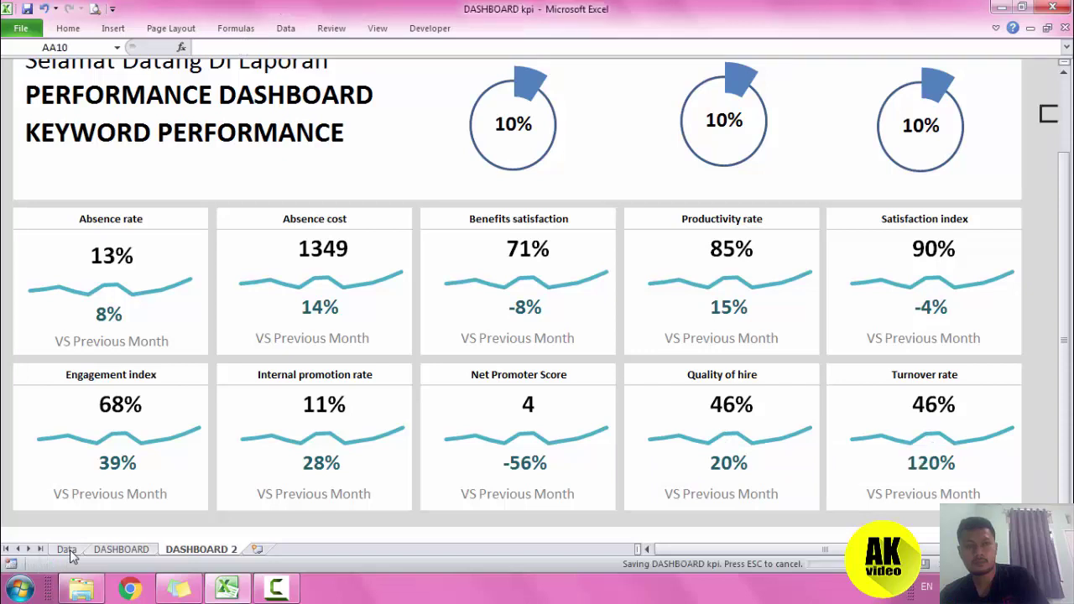
scroll(71, 556, "up", 2)
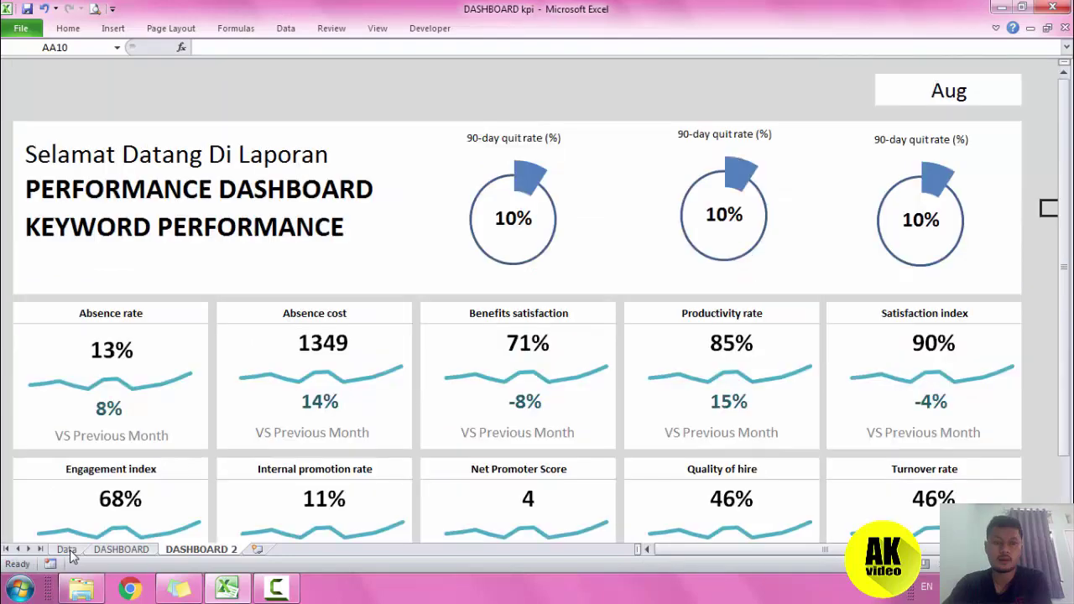
key("Up")
key("Up")
key("Up")
key("Left")
key("Right")
key("Left")
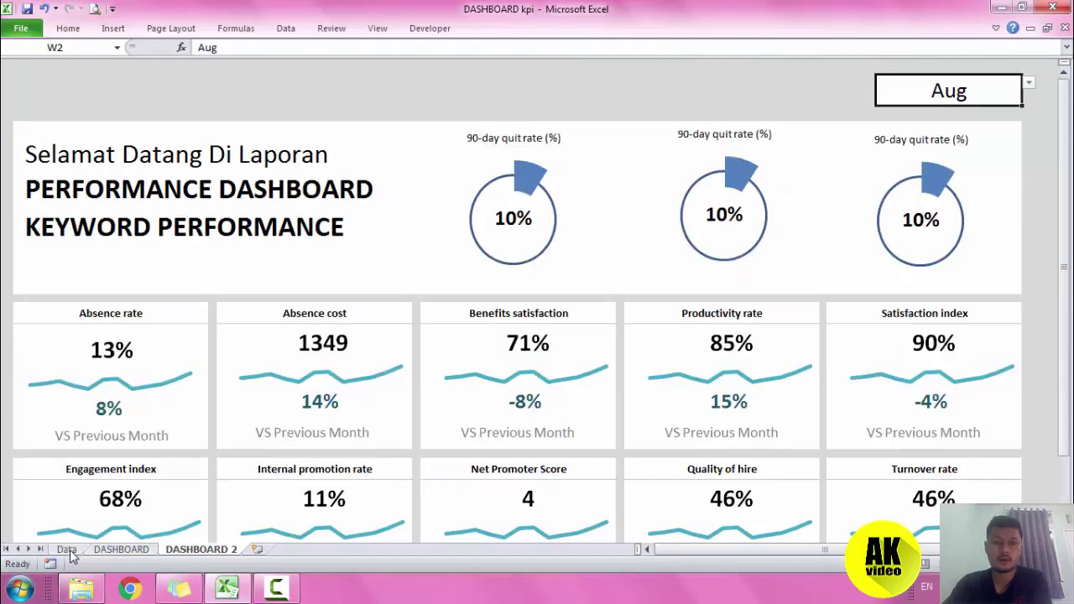
key("alt+Down")
key("Down")
key("Down")
key("Return")
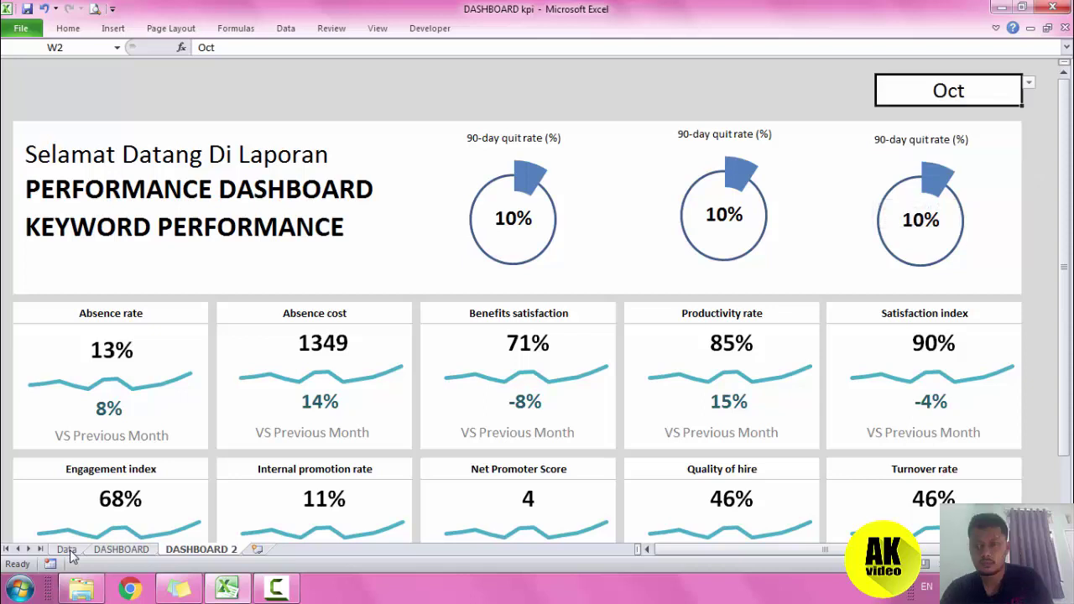
Switch the dashboard month to Jun, then to Dec, checking the KPI cards.
key("alt+Down")
key("Up")
key("Up")
key("Up")
key("Return")
scroll(71, 556, "down", 1)
scroll(72, 556, "down", 1)
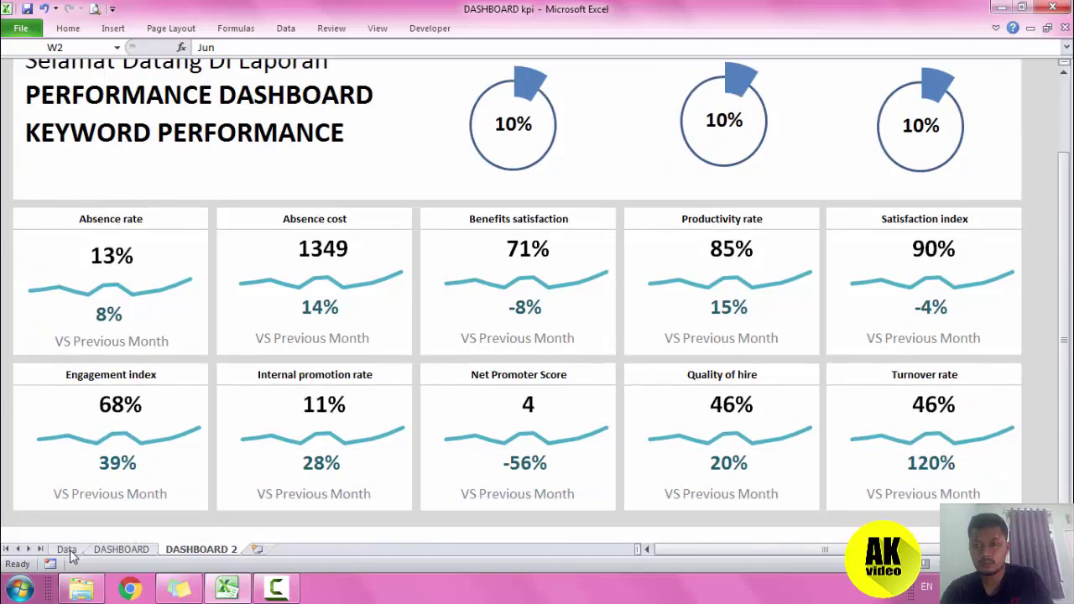
scroll(71, 557, "up", 2)
key("alt+Down")
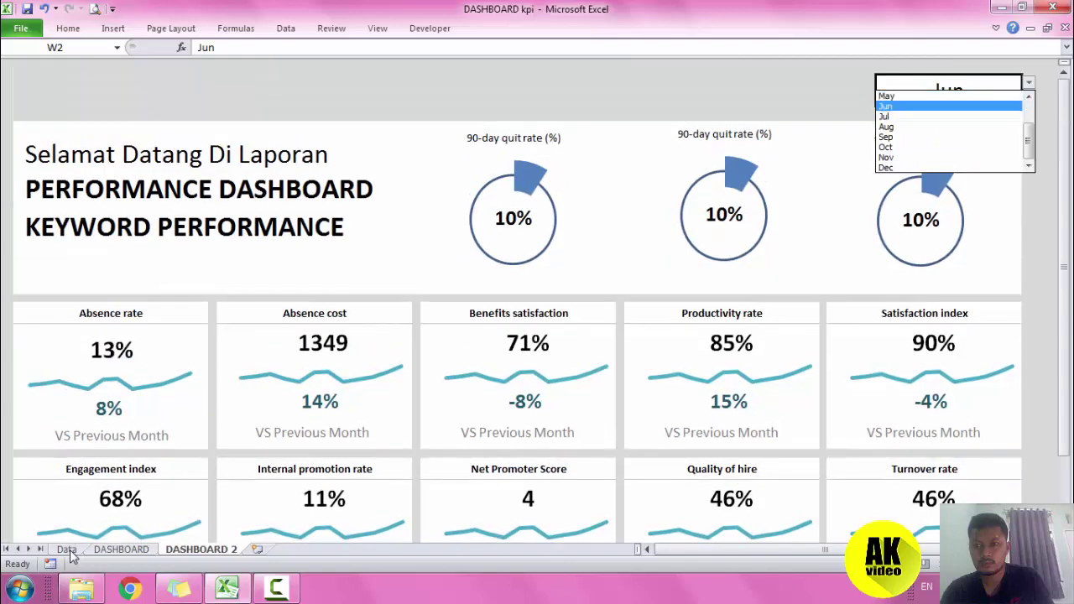
key("Down")
key("Down")
key("Down")
key("Return")
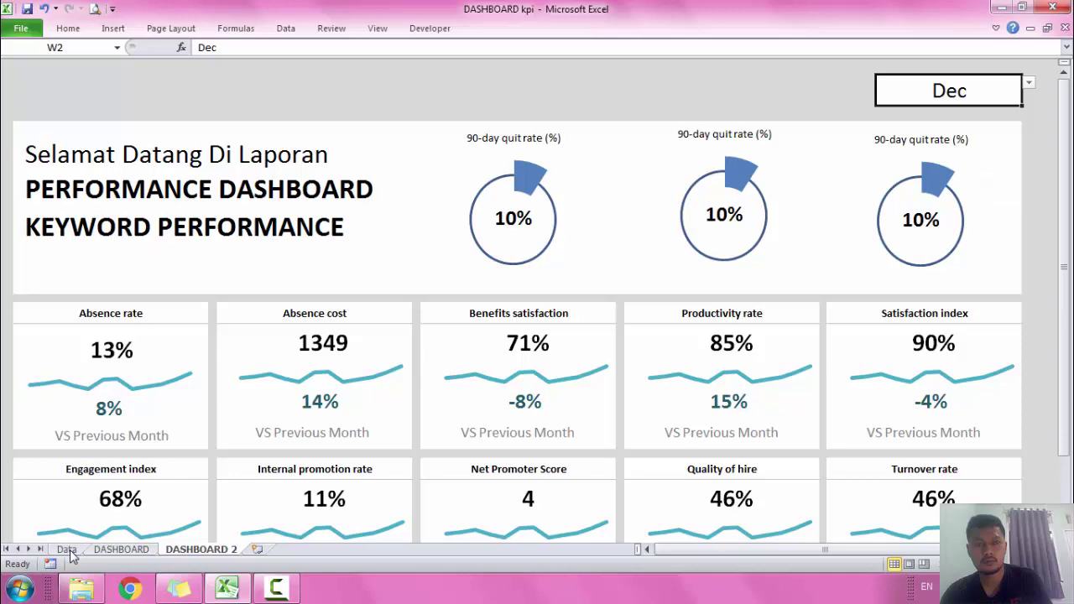
scroll(71, 557, "down", 3)
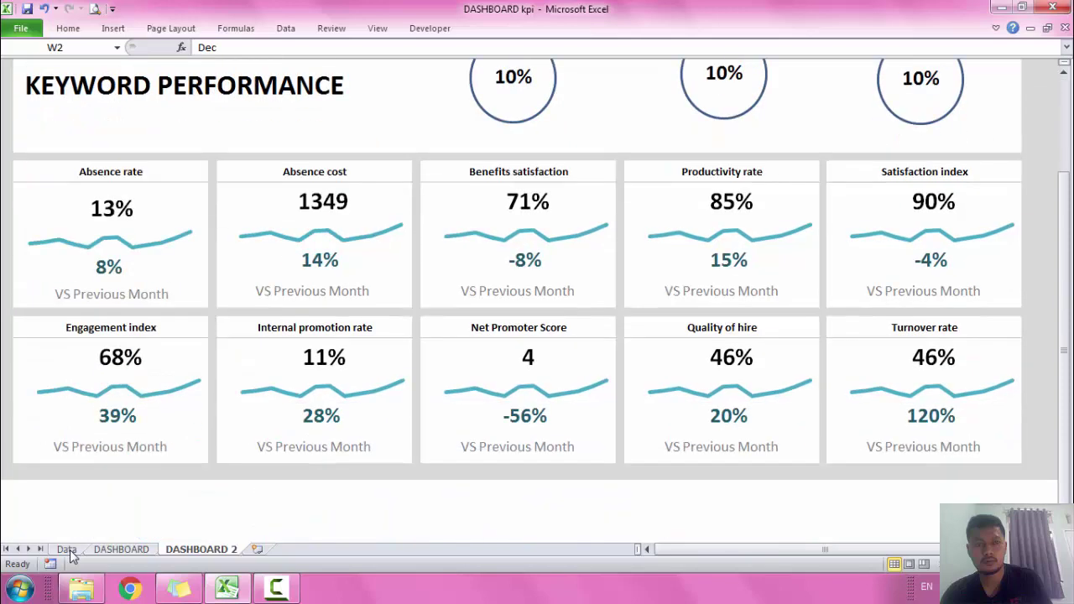
Point the Data sheet's R3 month cell at the DASHBOARD 2 month picker W2.
left_click(66, 549)
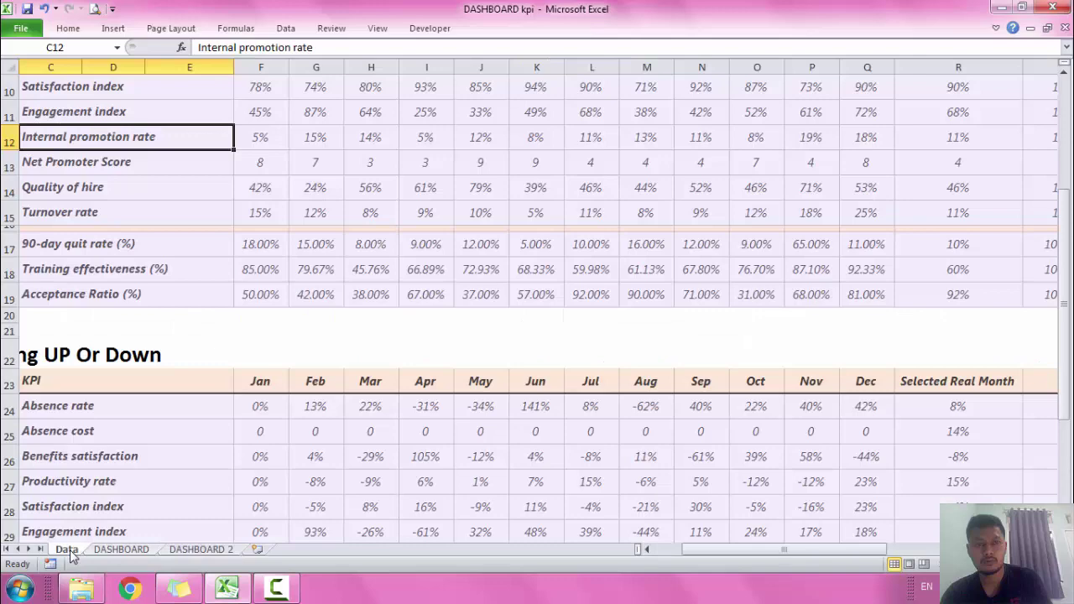
scroll(71, 556, "right", 5)
scroll(72, 557, "up", 3)
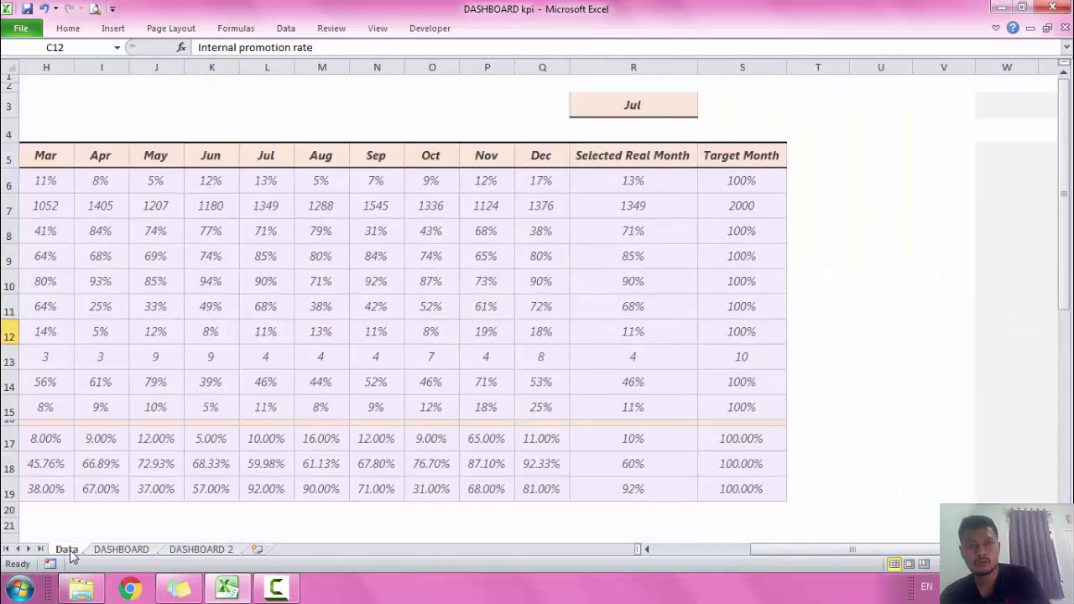
left_click(632, 105)
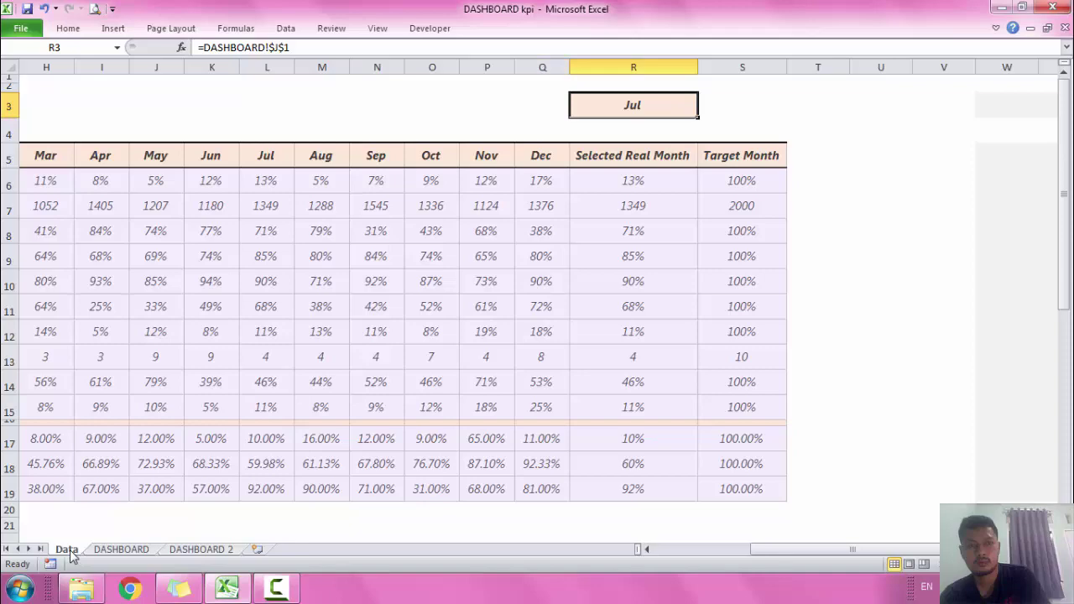
type("=K22")
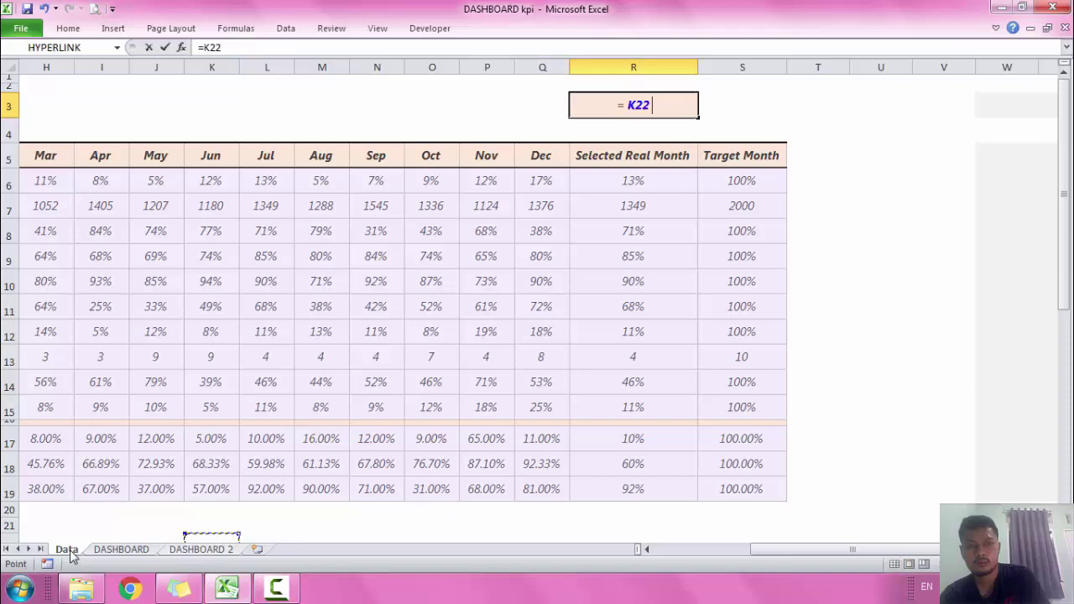
key("ctrl+Page_Down")
key("ctrl+Page_Down")
scroll(70, 556, "up", 3)
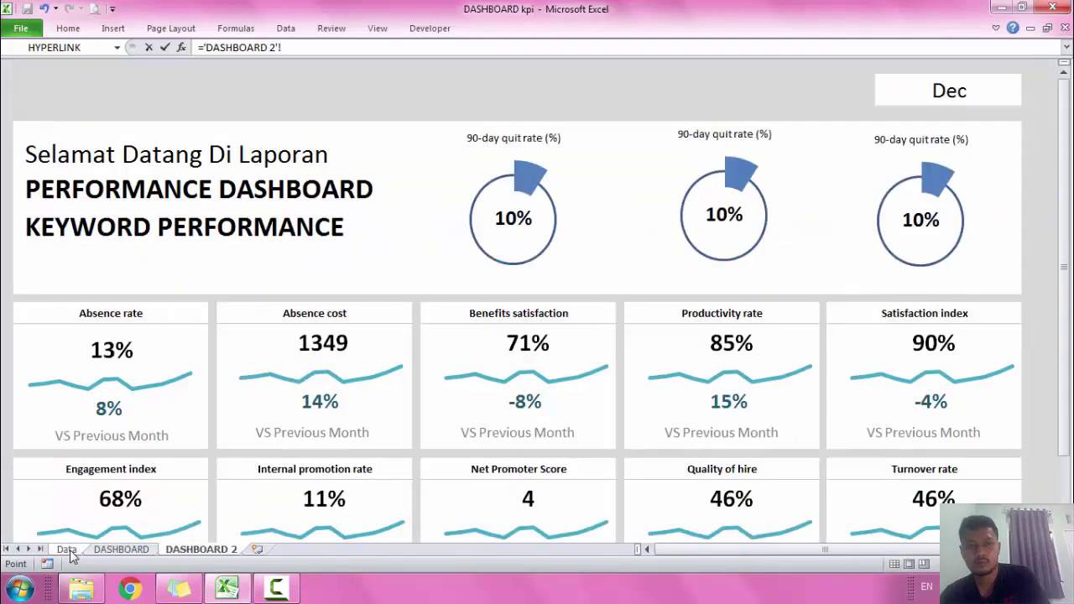
left_click(946, 90)
key("Return")
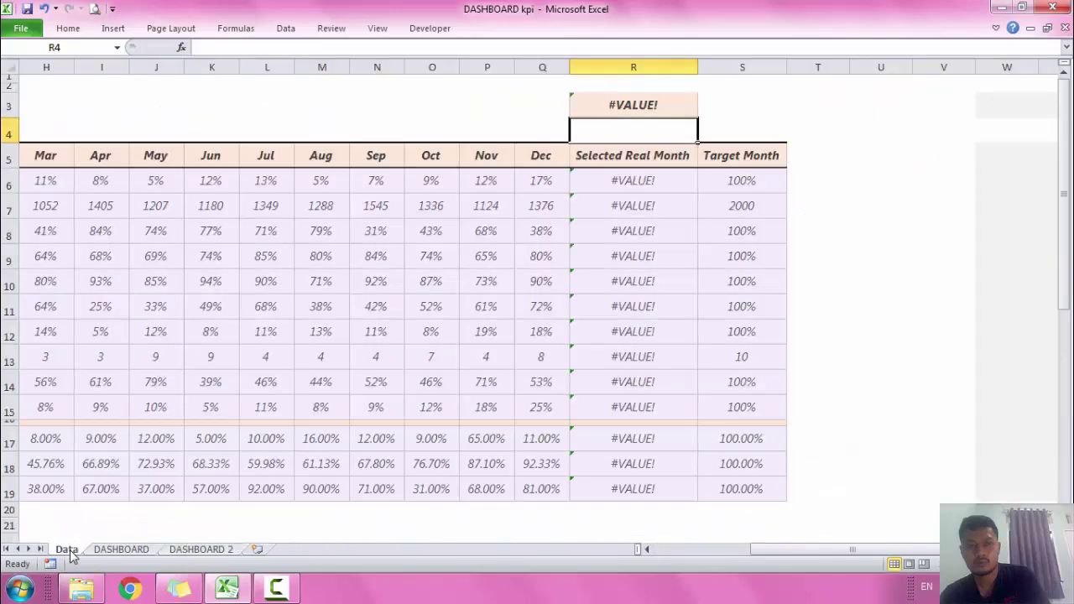
Check the R6 lookup formula and trim R3's reference to the single cell W2.
left_click(880, 281)
left_click(632, 181)
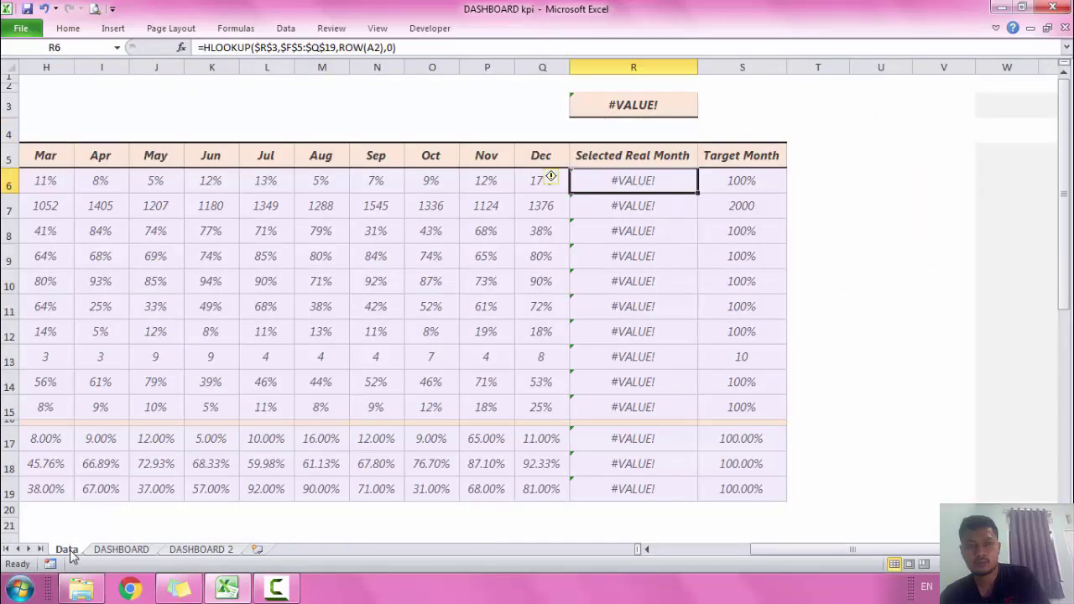
mouse_move(852, 549)
left_mouse_down()
mouse_move(769, 549)
mouse_move(839, 549)
left_mouse_up()
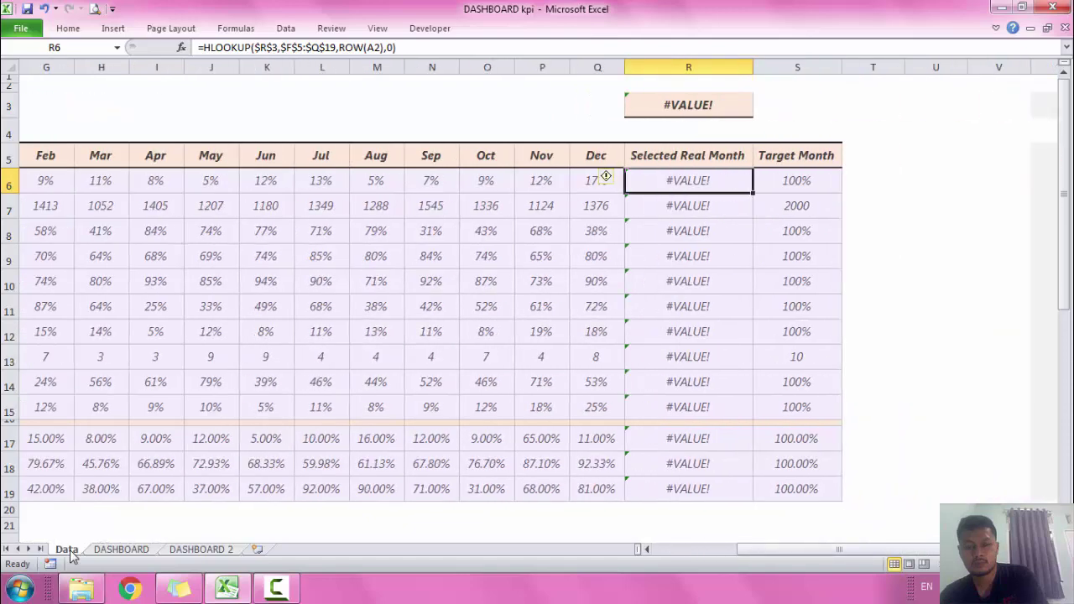
left_click(688, 104)
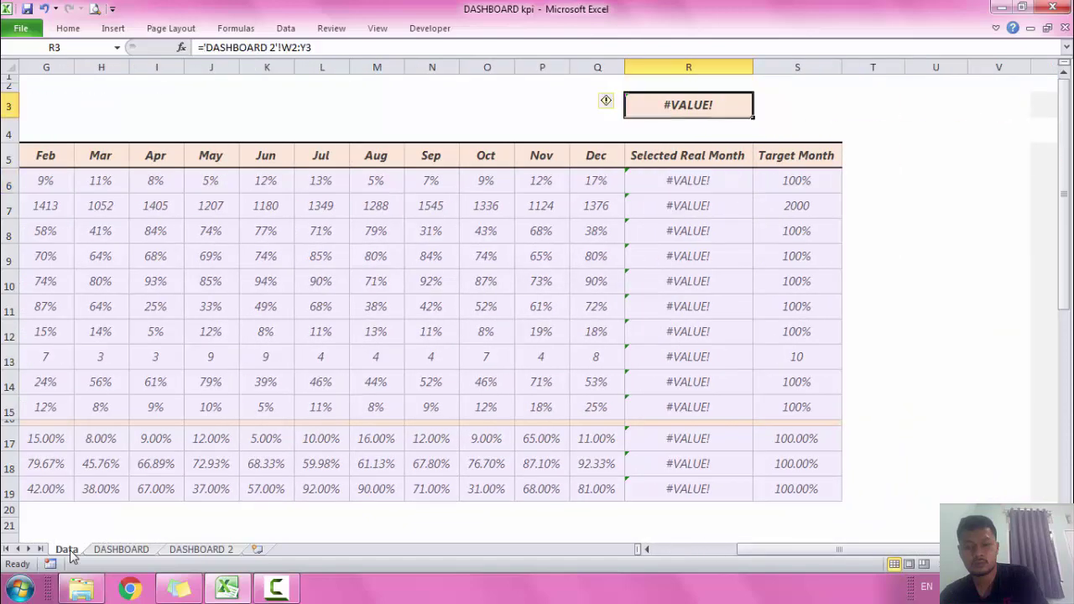
key("F2")
key("shift+Left")
key("shift+Left")
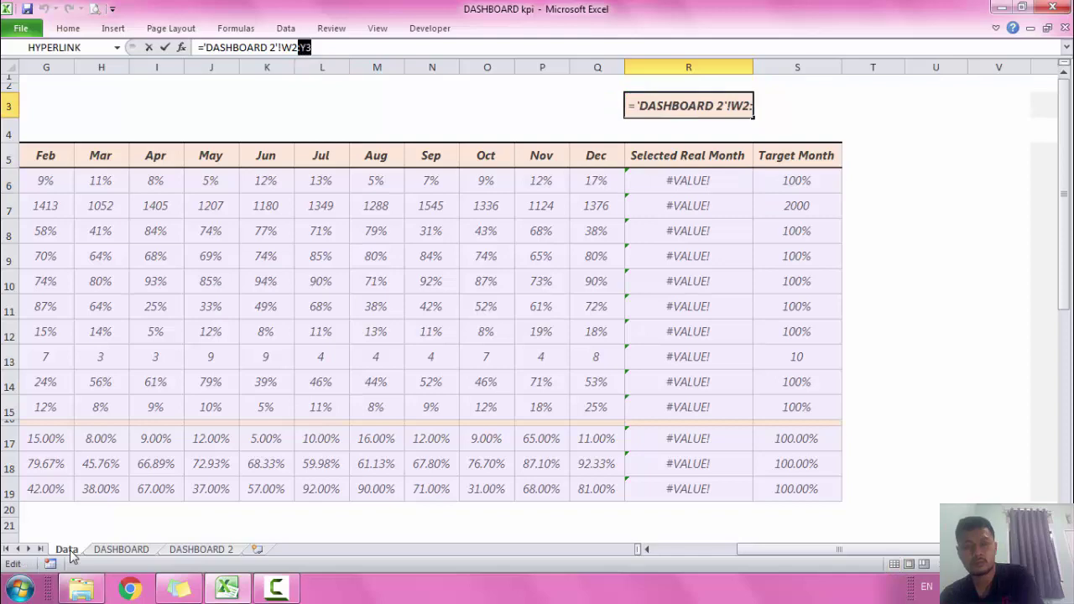
key("BackSpace")
key("BackSpace")
key("Return")
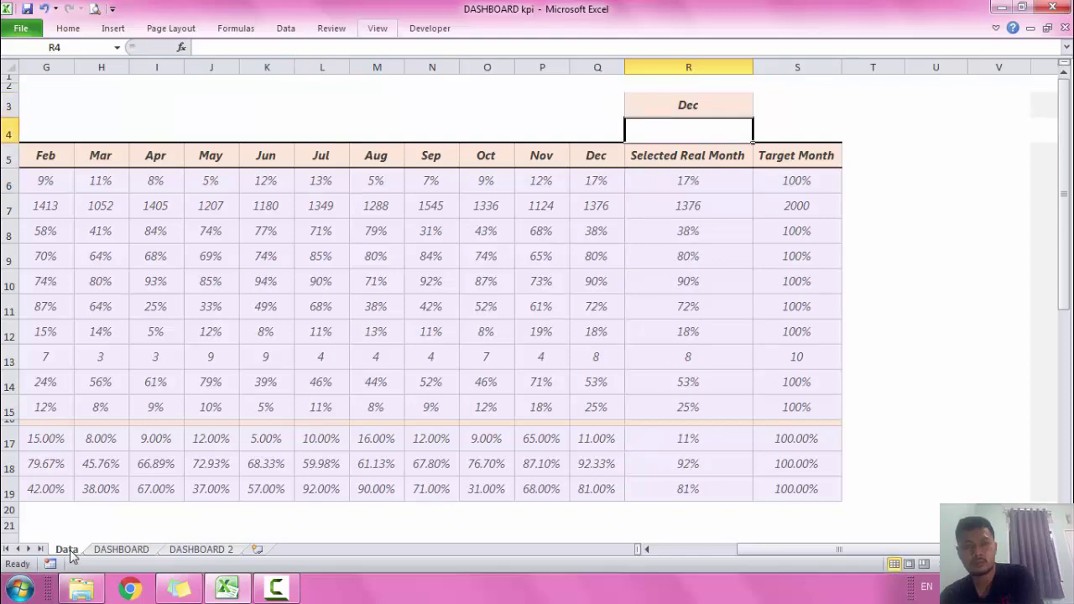
On DASHBOARD 2, switch the month dropdown to Jul, then Oct, checking the KPI cards update.
key("ctrl+Page_Down")
key("ctrl+Page_Down")
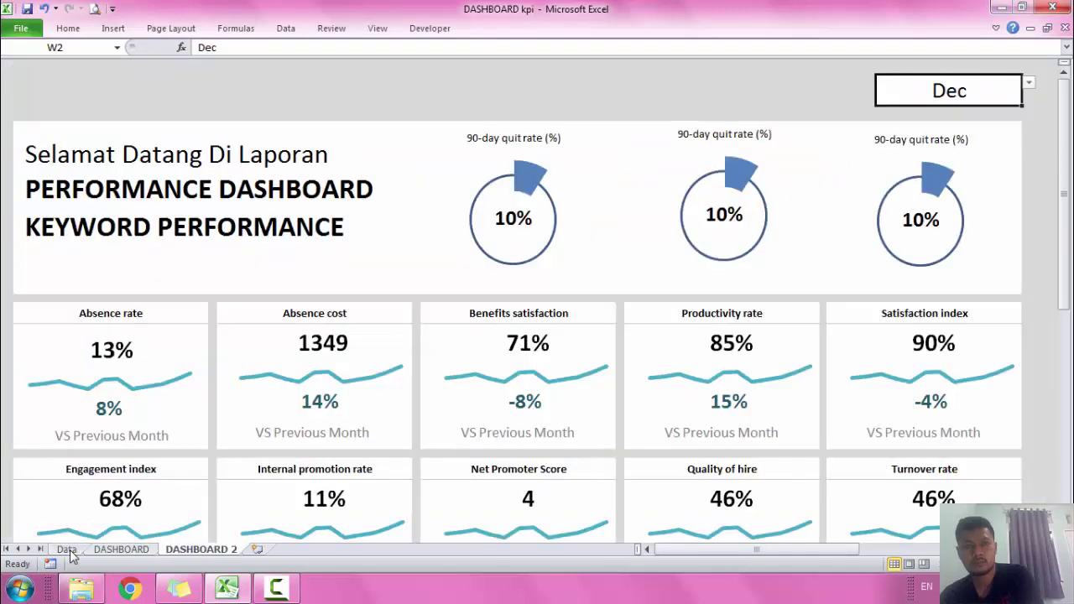
key("alt+Down")
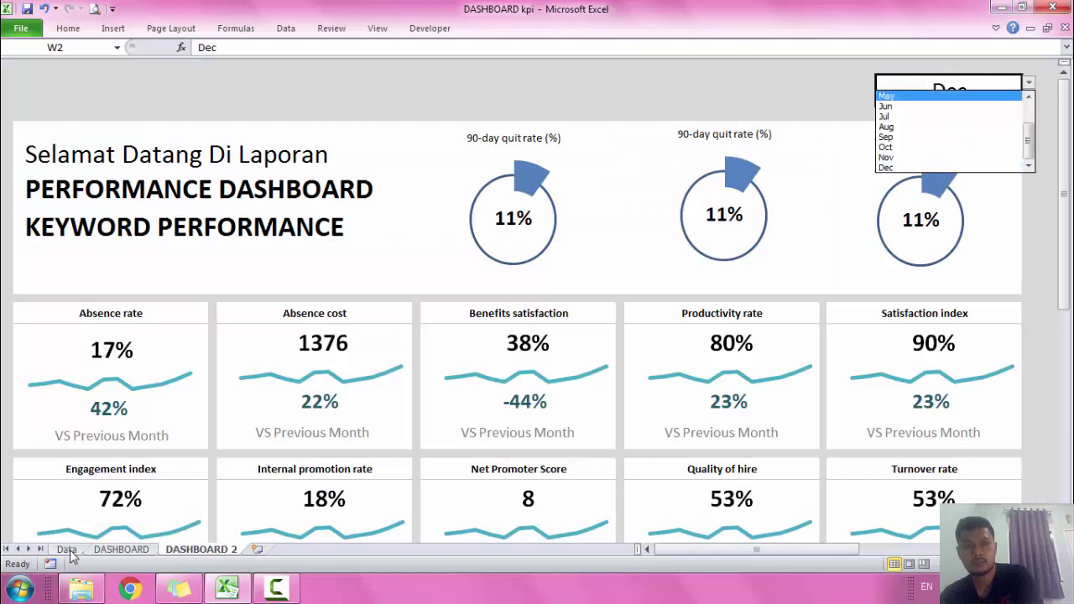
key("Up")
key("Up")
key("Up")
key("Return")
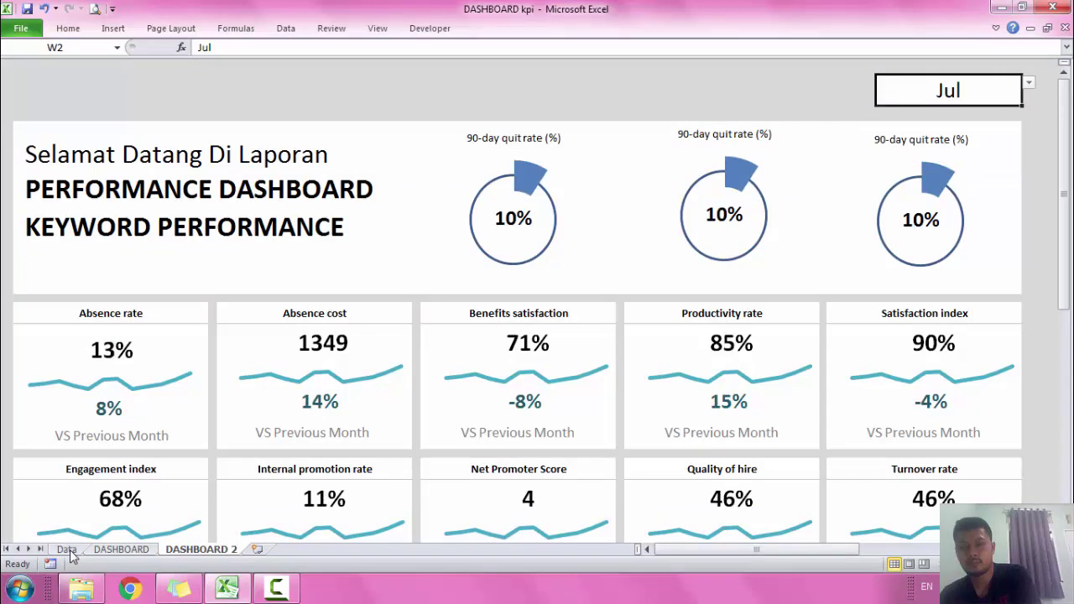
key("alt+Down")
key("Down")
key("Down")
key("Down")
key("Return")
scroll(71, 557, "down", 3)
scroll(71, 556, "up", 3)
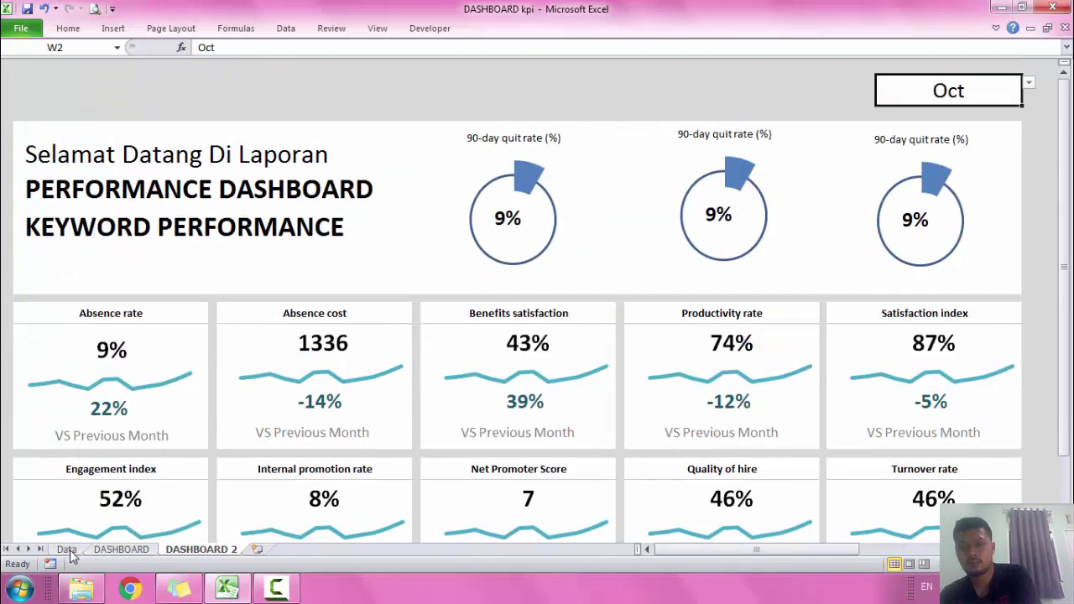
Set the dashboard month to Aug, showing Absence rate 5% and Absence cost 1288.
key("alt+Down")
key("Up")
key("Up")
key("Return")
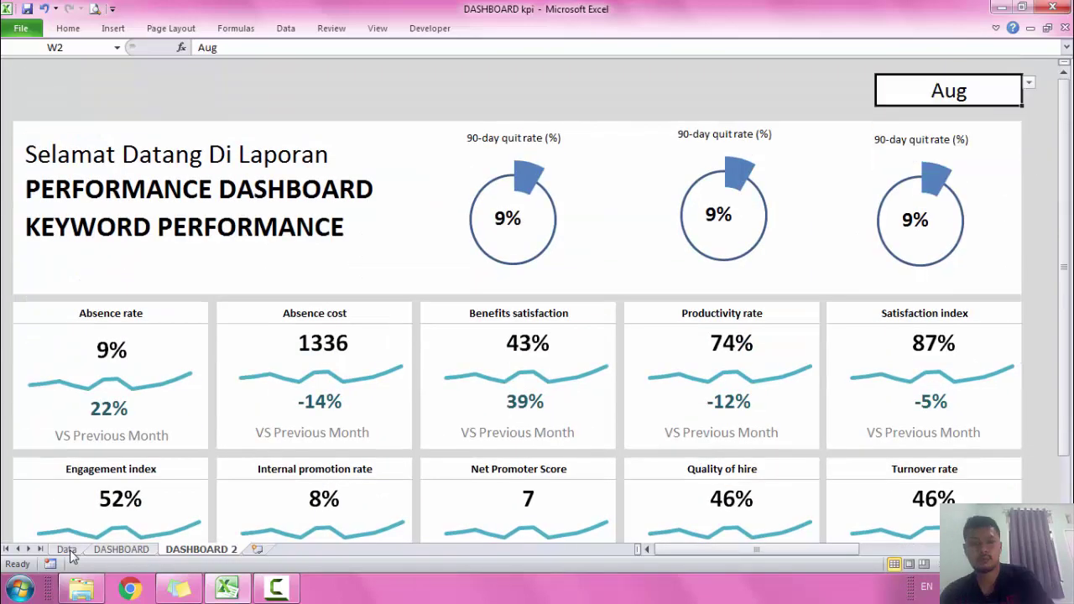
scroll(72, 556, "down", 3)
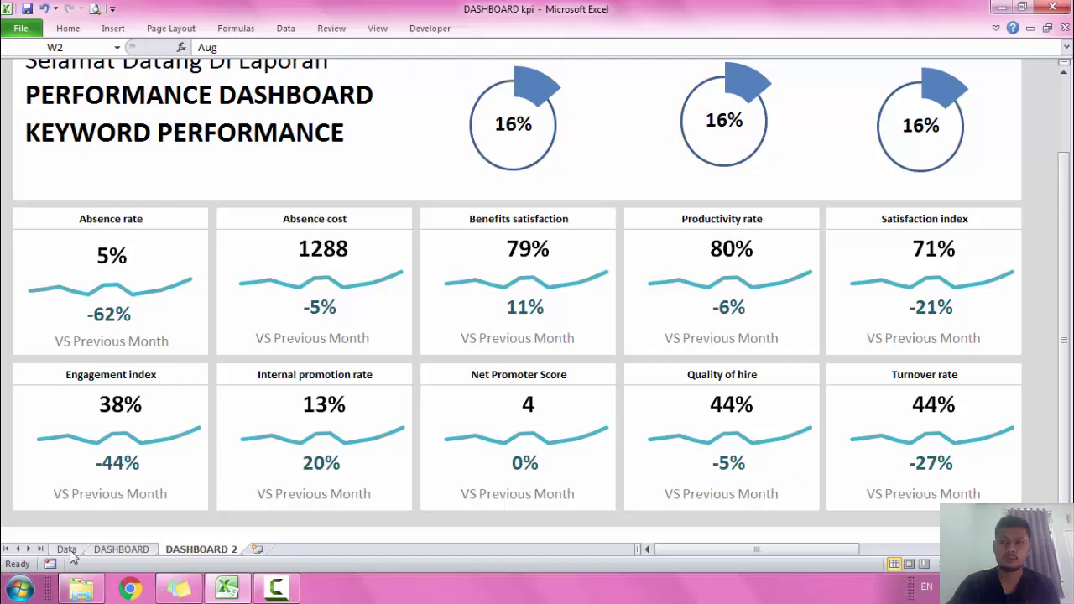
Save the workbook and dismiss the Windows colour-scheme prompt.
key("ctrl+s")
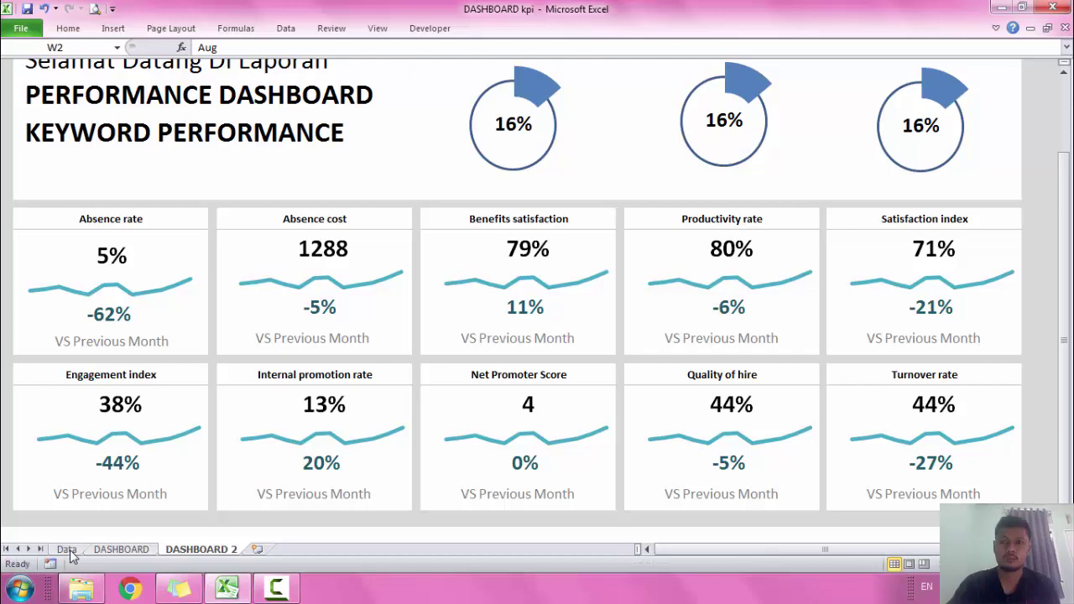
scroll(71, 556, "up", 1)
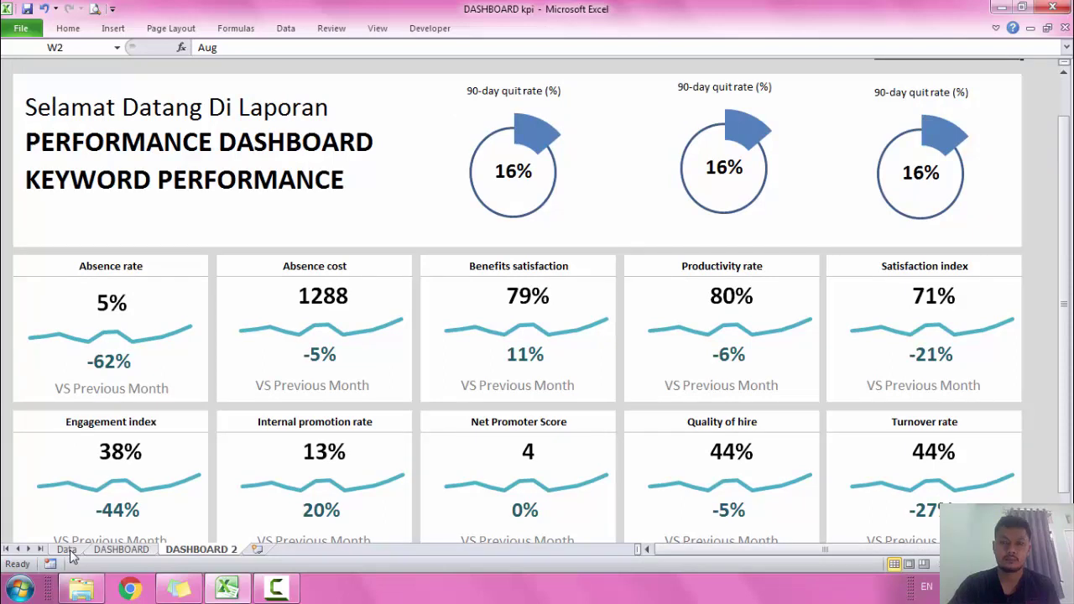
scroll(70, 556, "up", 1)
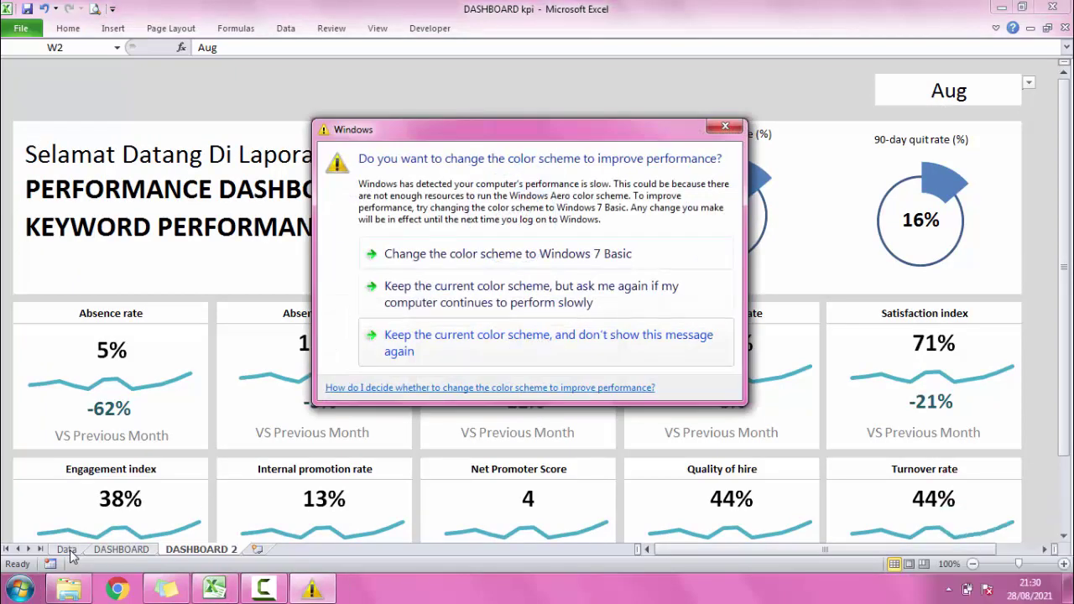
key("Escape")
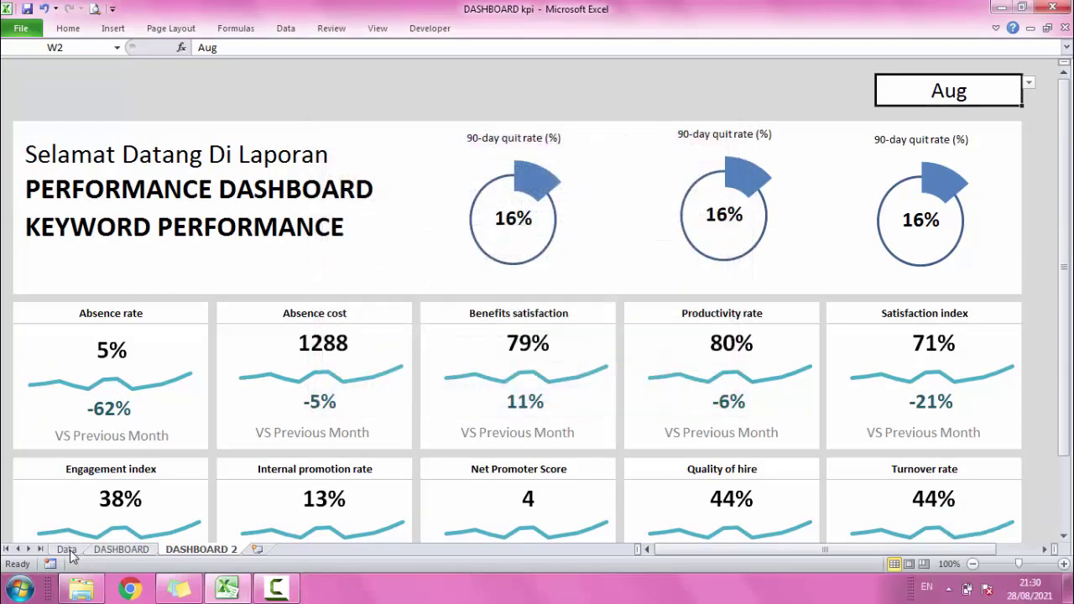